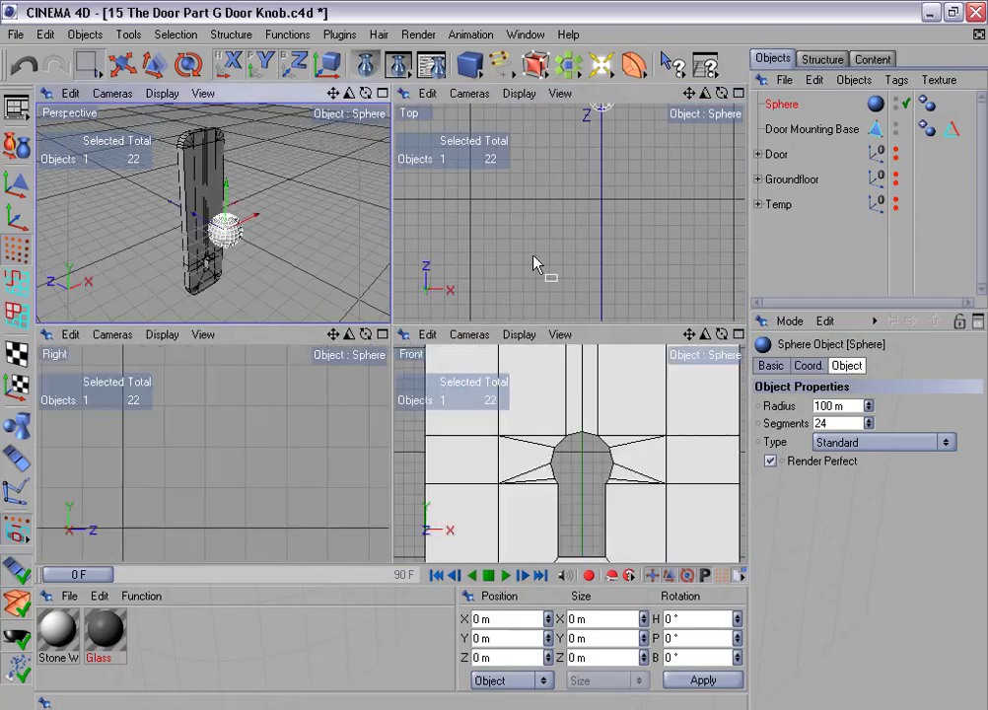
Move the sphere out in front of the door mounting base to about Z -275 m and raise it to about Y 177 m
scroll(509, 307, "down", 1)
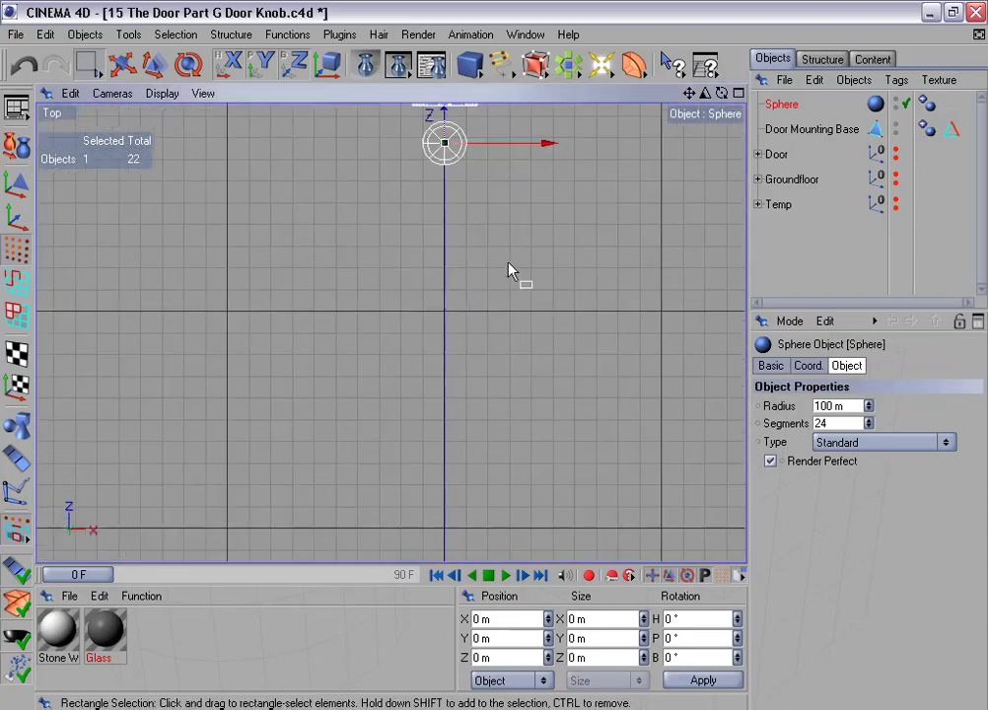
middle_click_drag(508, 268, 476, 397, "alt")
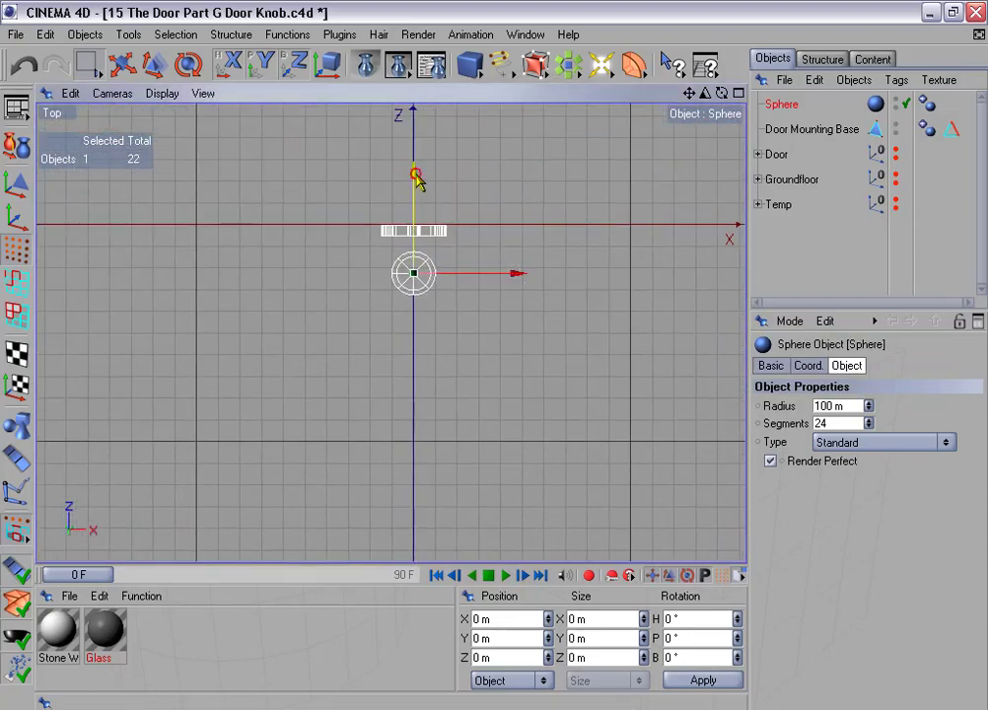
left_click_drag(415, 176, 415, 188)
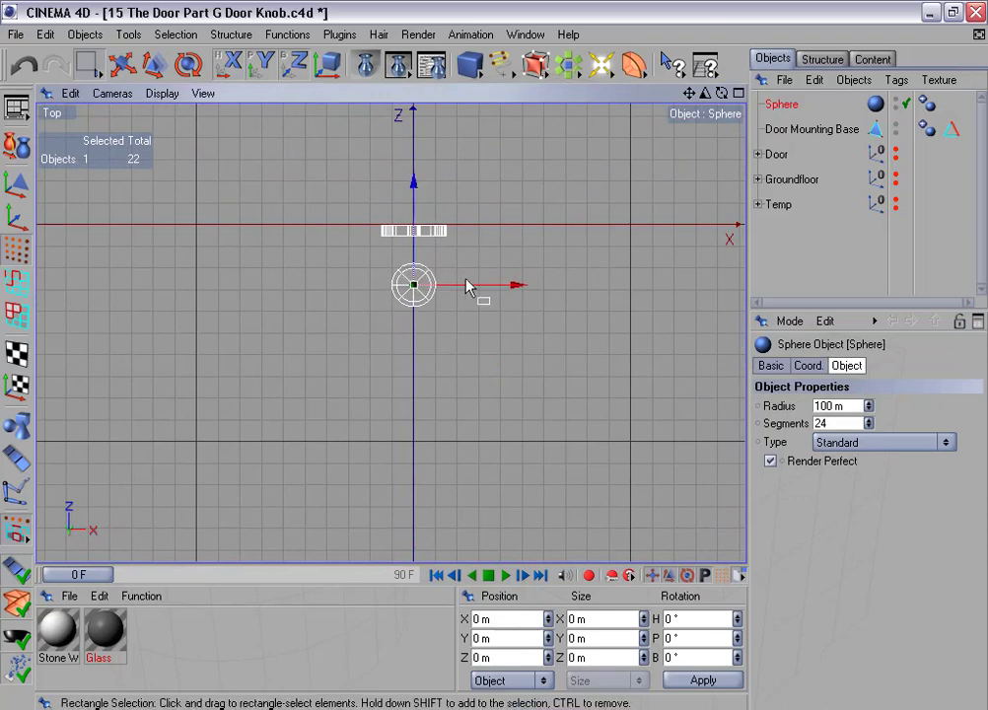
middle_click(468, 286)
middle_click(302, 266)
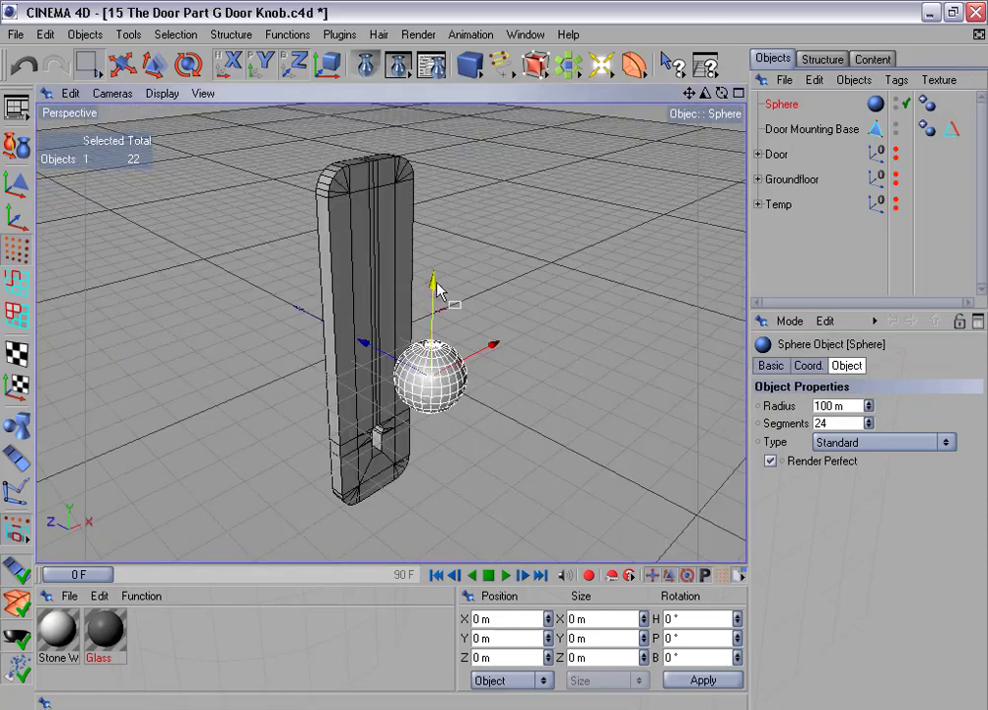
left_click_drag(433, 283, 436, 219)
middle_click(458, 336)
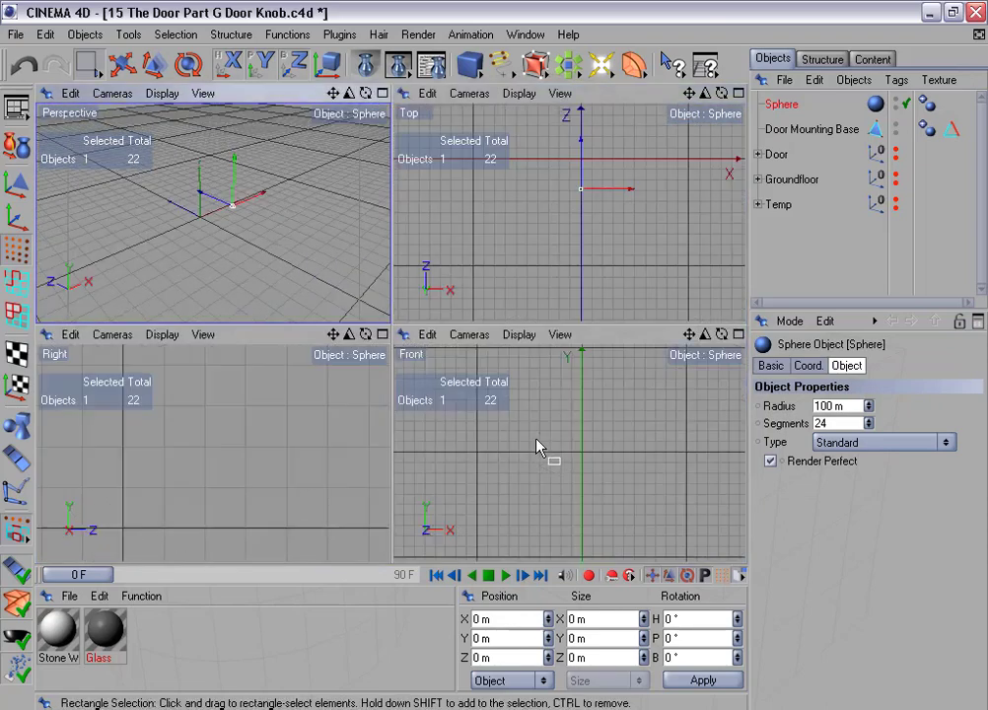
Set the sphere's radius to 140 m and its segments to 12
middle_click(537, 440)
scroll(535, 448, "down", 5)
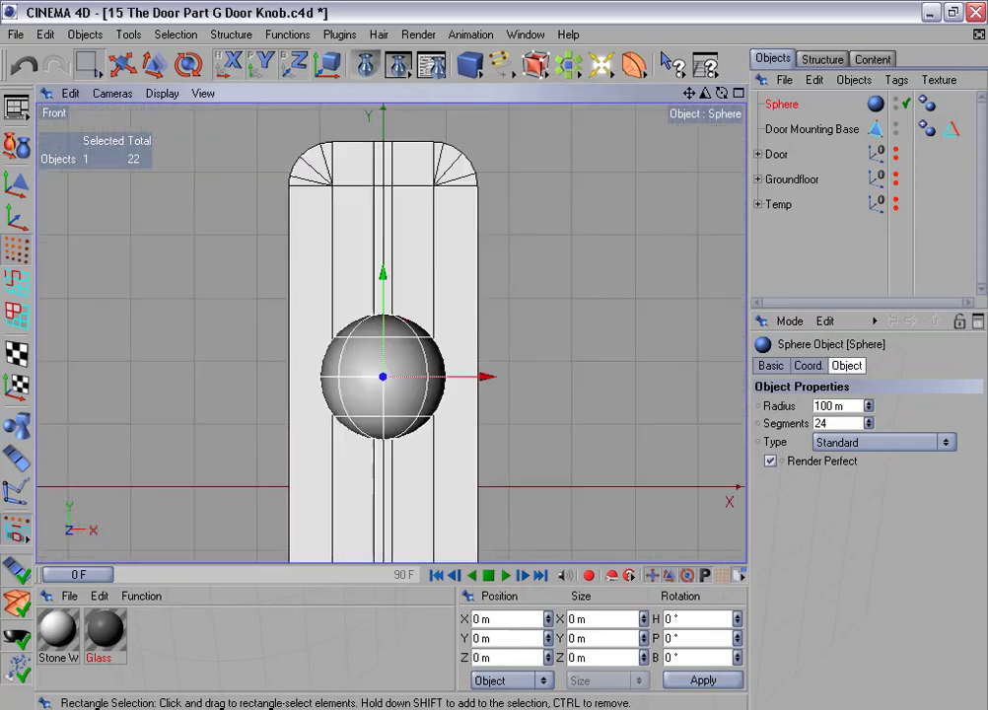
middle_click_drag(473, 266, 467, 167, "alt")
scroll(467, 249, "down", 3)
scroll(483, 272, "down", 2)
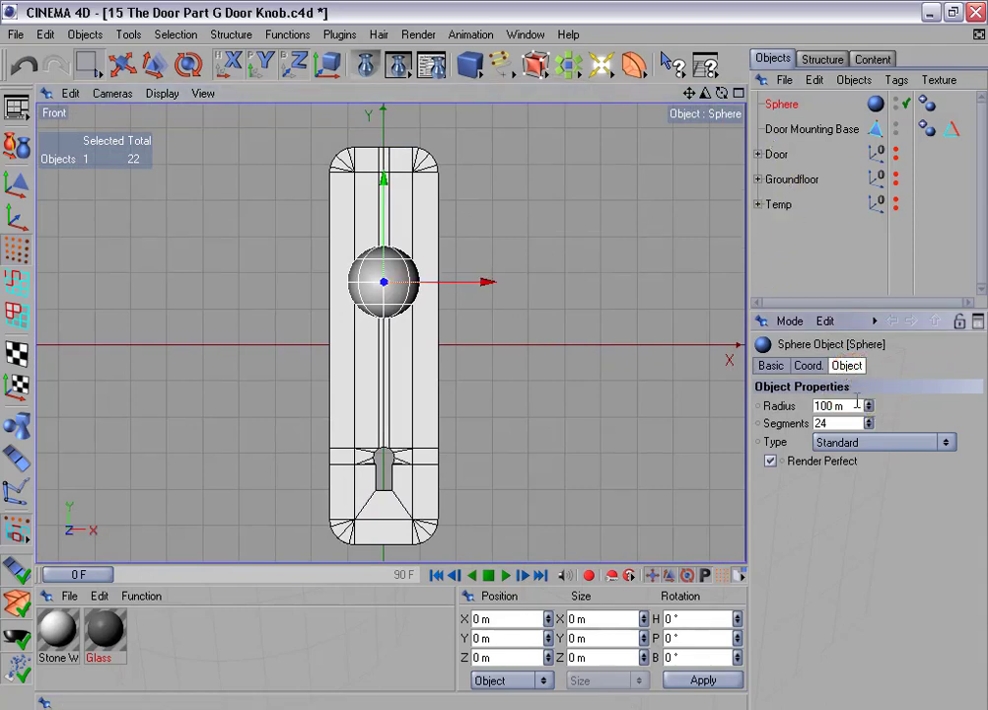
left_click_drag(869, 406, 869, 366)
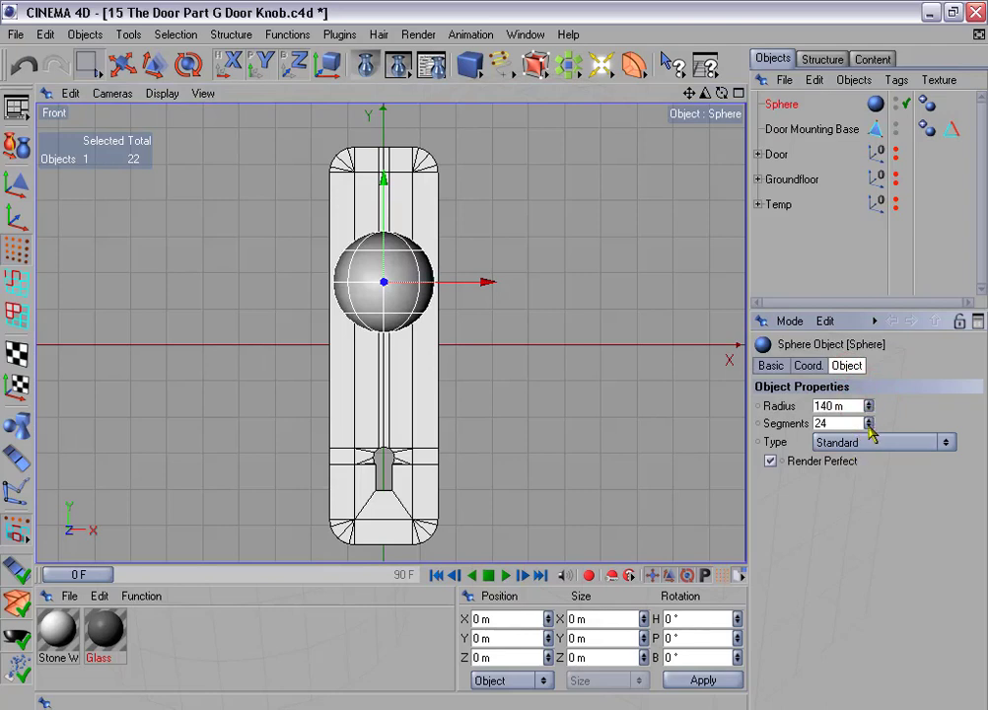
left_click_drag(869, 424, 869, 429)
Convert the parametric sphere into an editable polygon object
middle_click(523, 380)
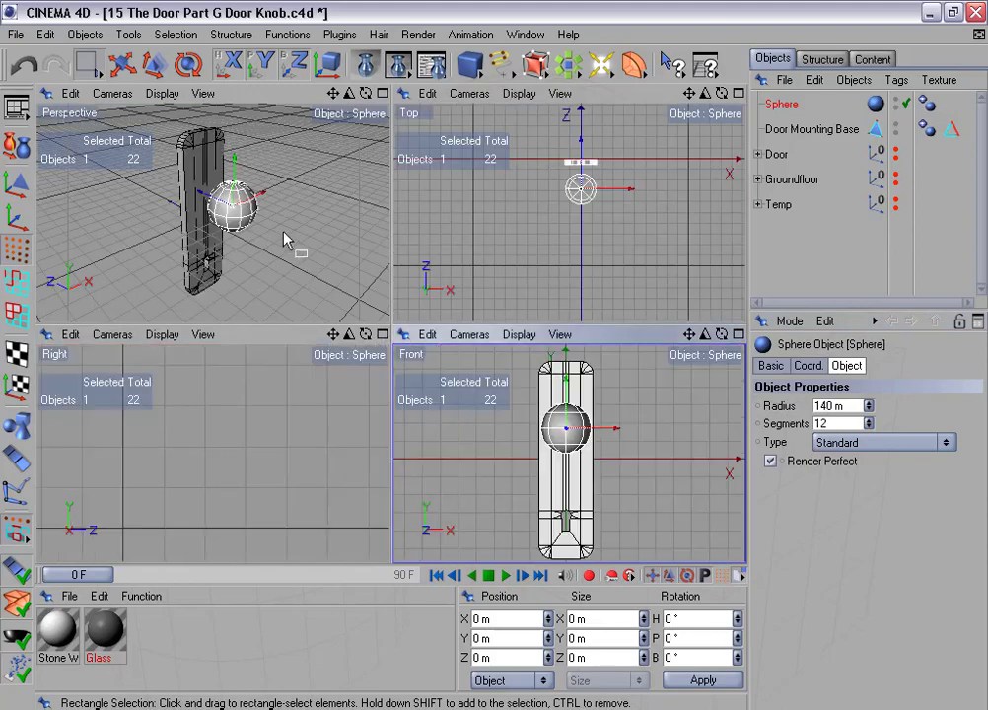
middle_click(285, 234)
scroll(361, 274, "up", 1)
left_click_drag(494, 356, 527, 258, "alt")
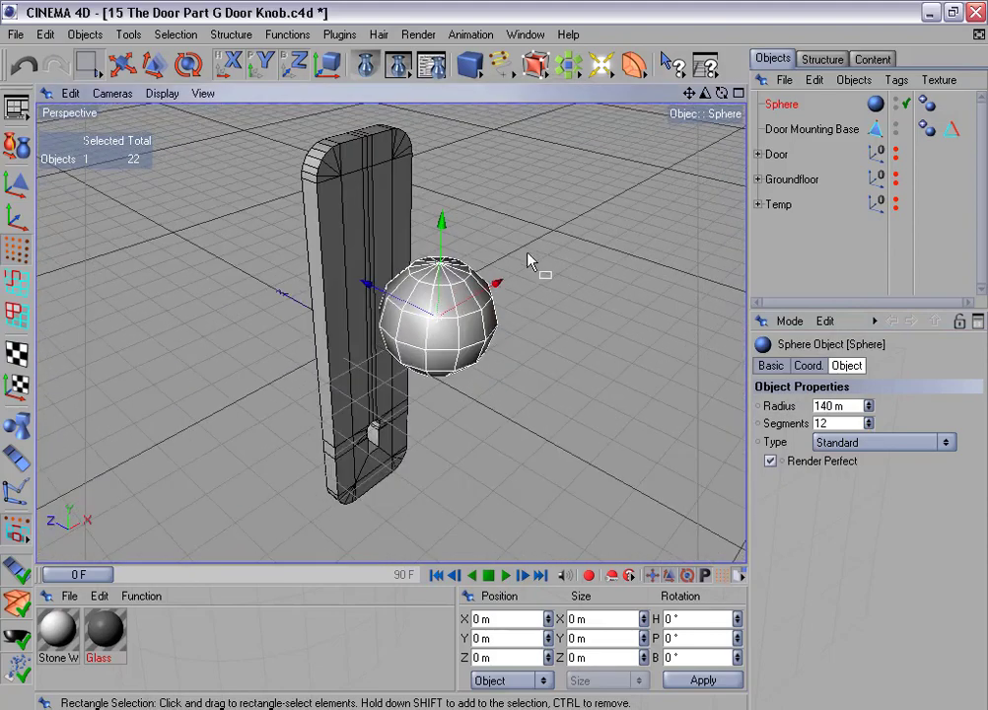
left_click(21, 149)
scroll(496, 385, "up", 3)
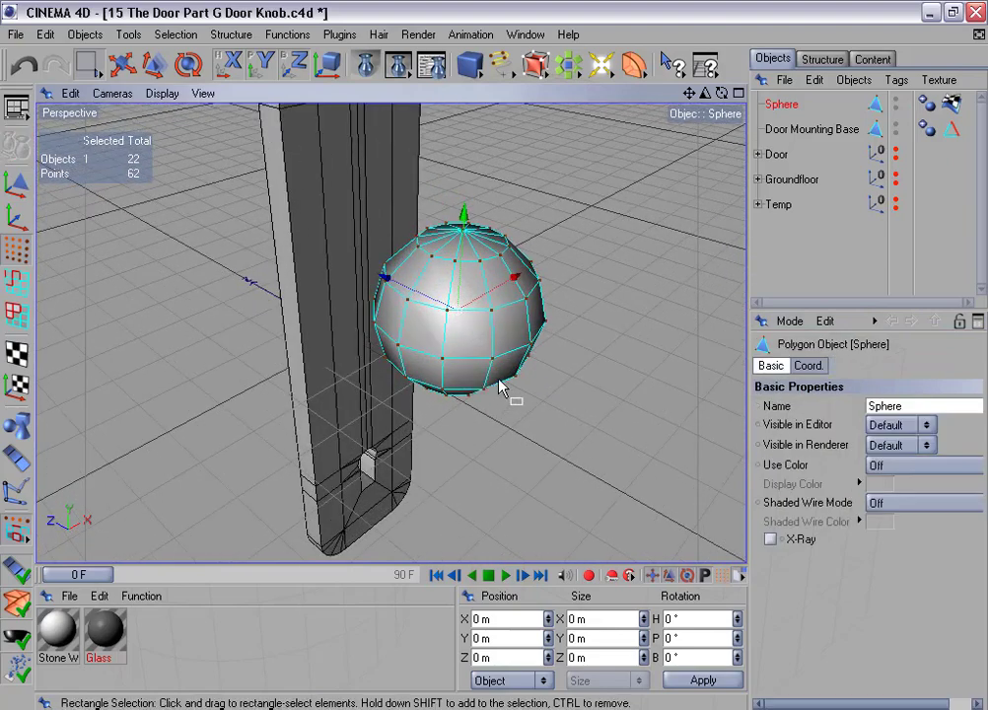
Rotate the whole sphere object 90° in pitch so its pole faces away from the mounting base
left_click_drag(499, 382, 493, 355, "alt")
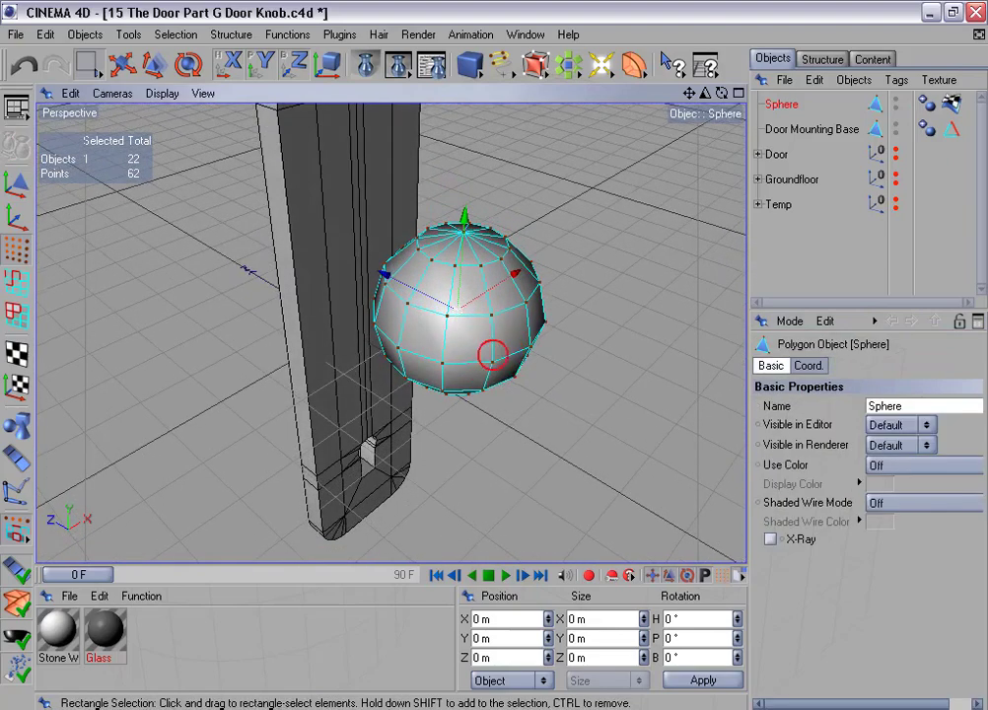
left_click(123, 65)
left_click(18, 185)
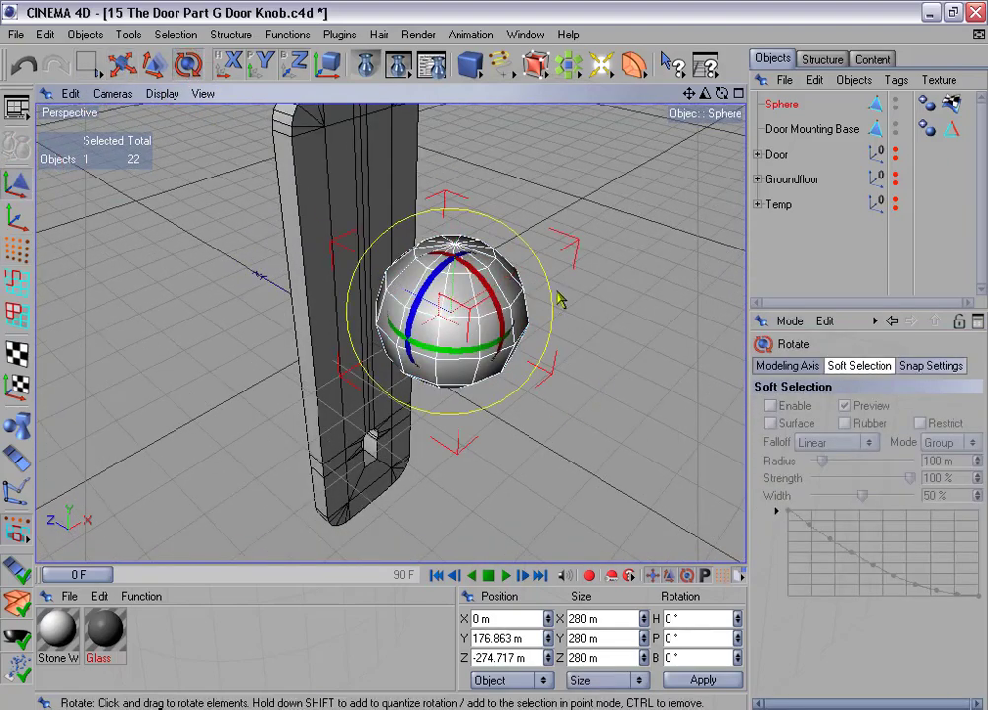
left_click_drag(558, 298, 545, 294, "alt")
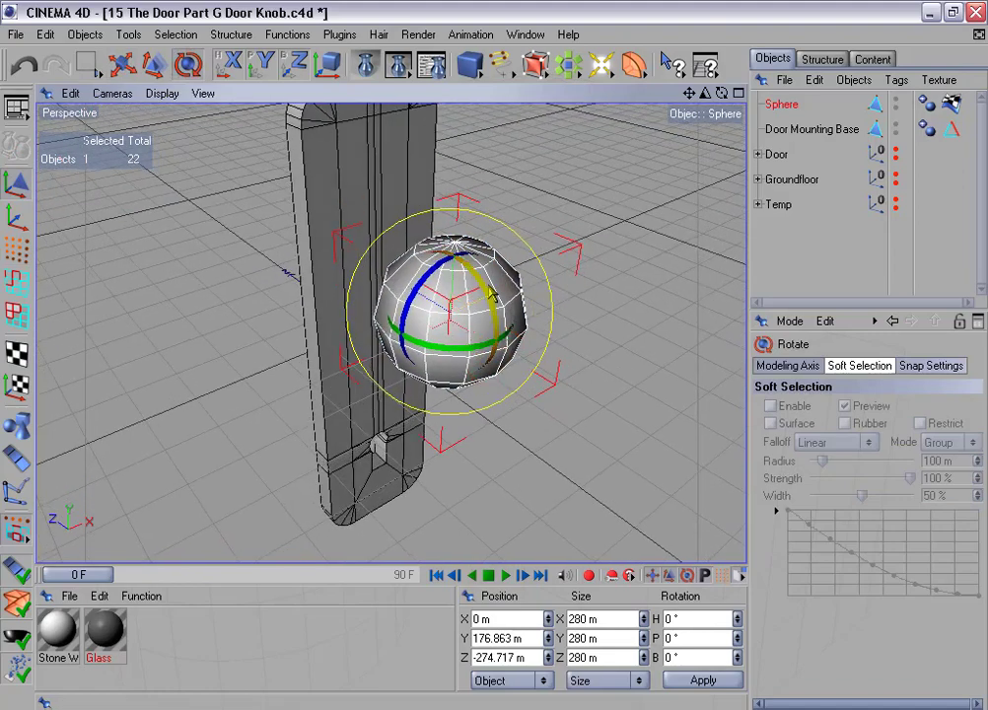
left_click_drag(480, 285, 501, 406)
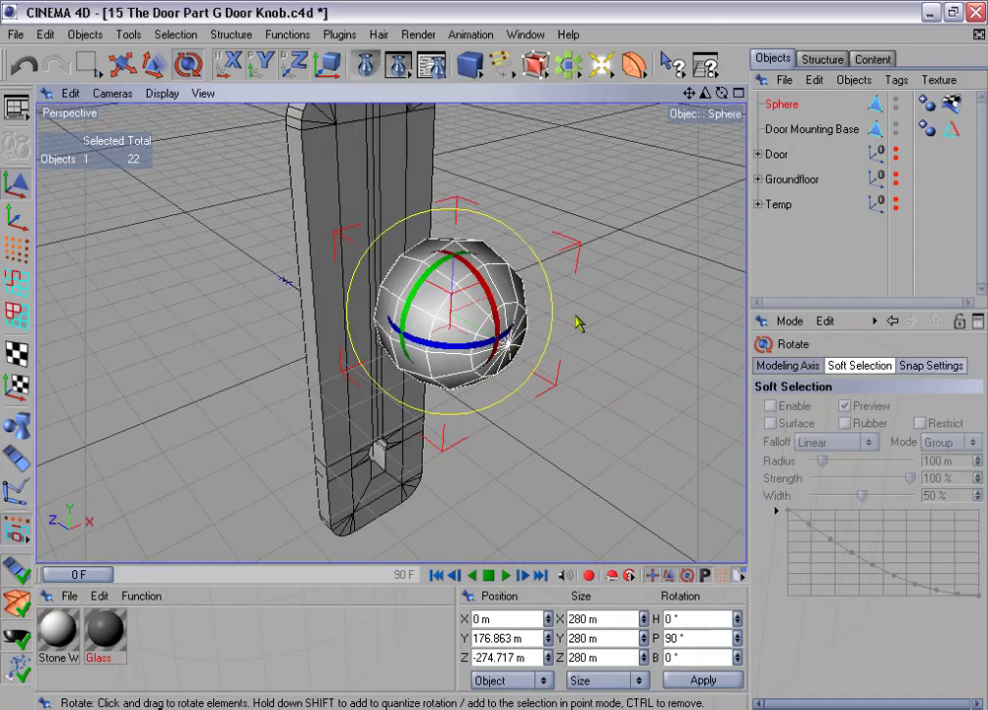
Reset only the sphere's object axis to a pitch of 0°, then return to working on the whole object
mouse_move(578, 316)
left_mouse_down("alt")
mouse_move(594, 314)
mouse_move(578, 324)
left_mouse_up("alt")
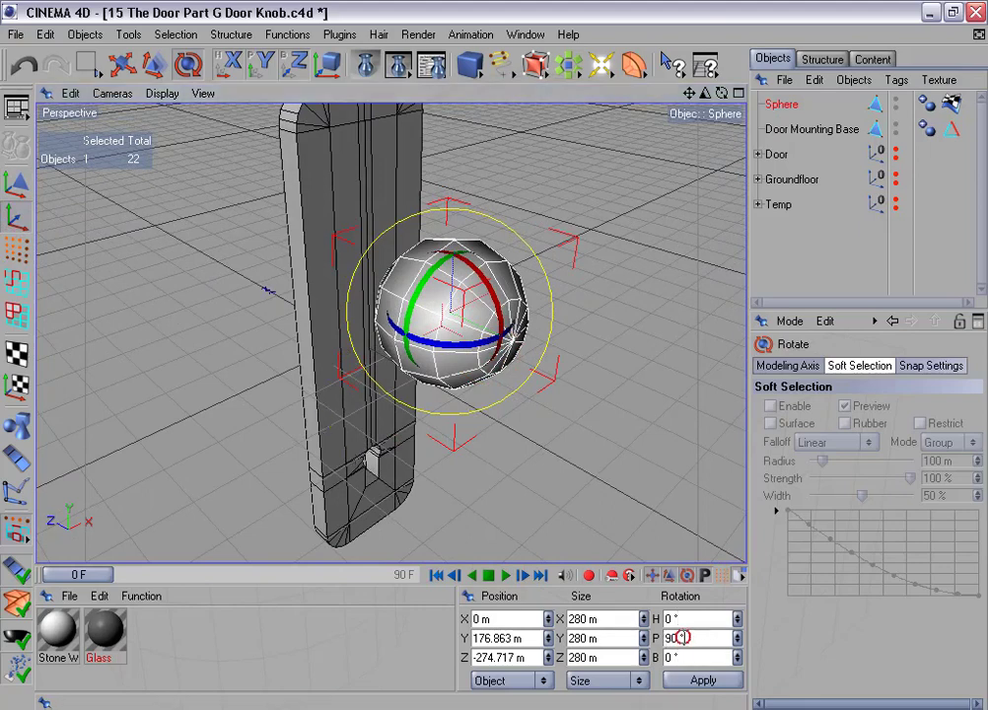
left_click(725, 681)
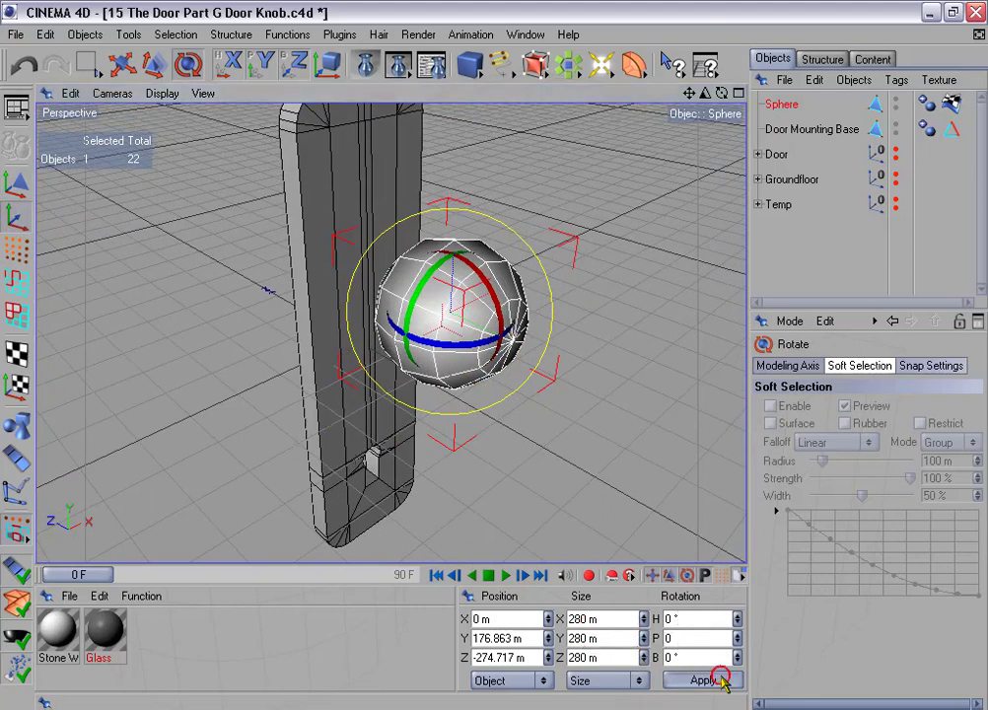
left_click(22, 186)
left_click(123, 65)
Flatten the sphere along Z to about 221 m in the Right view, a scale factor of about 0.8
left_click_drag(722, 93, 592, 309)
middle_click(592, 308)
middle_click(319, 445)
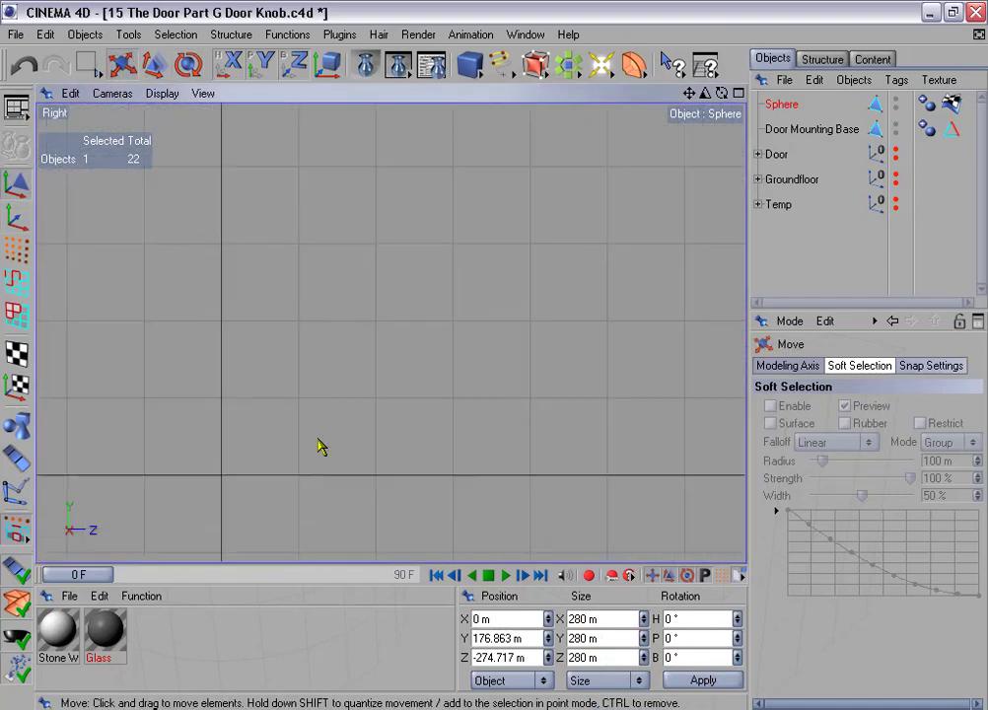
key("o")
scroll(389, 393, "down", 4)
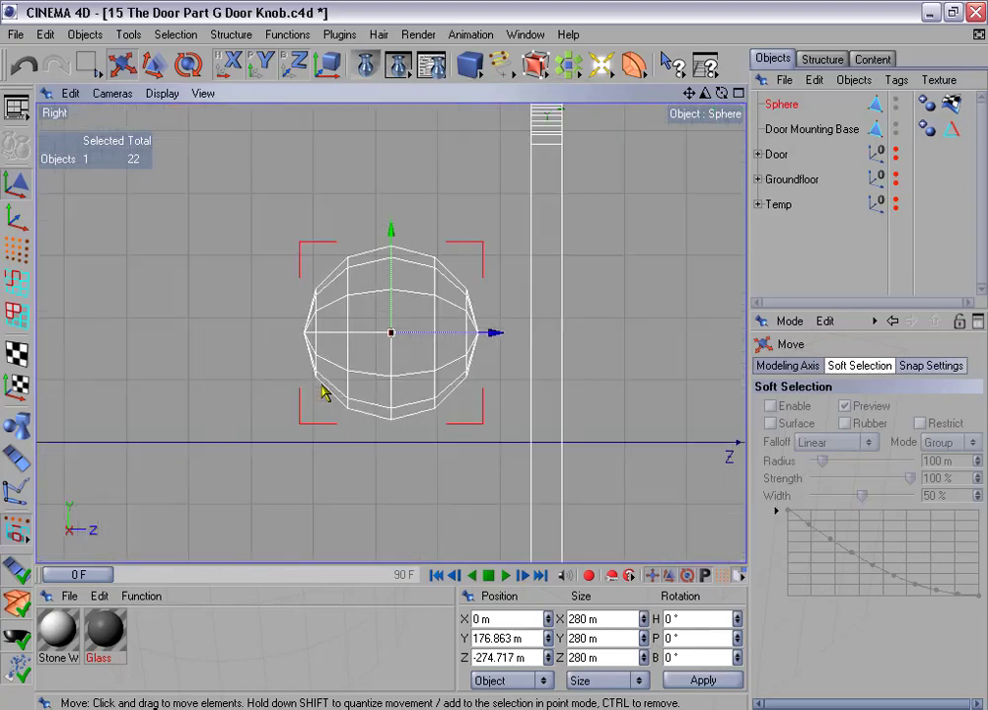
middle_click_drag(473, 355, 418, 325, "alt")
scroll(472, 355, "up", 1)
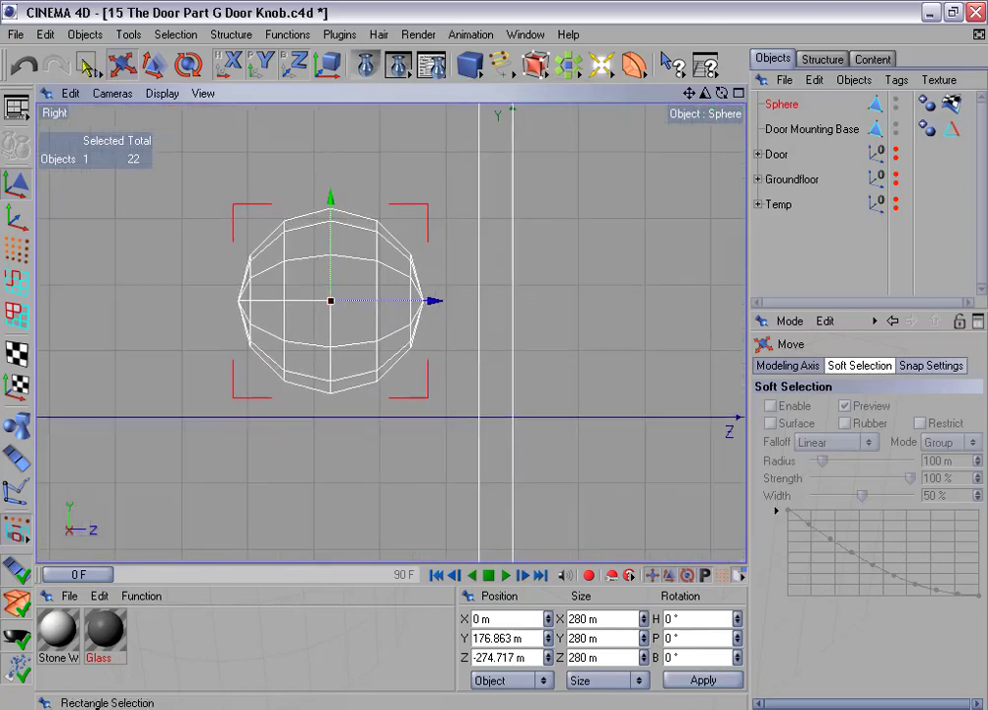
left_click(155, 65)
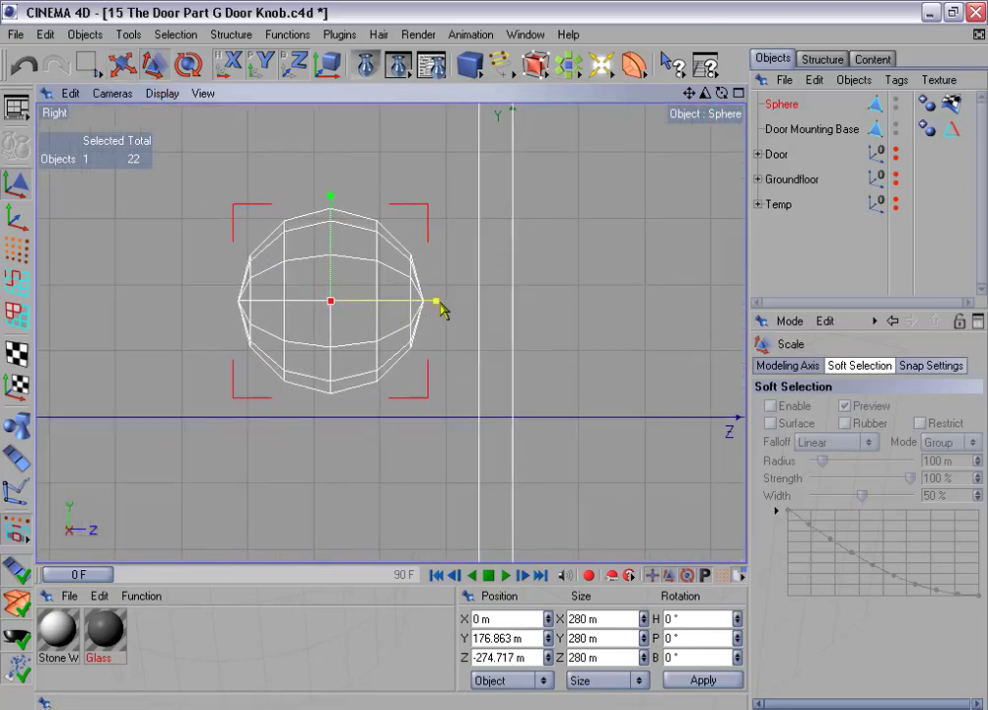
left_click_drag(435, 301, 412, 301)
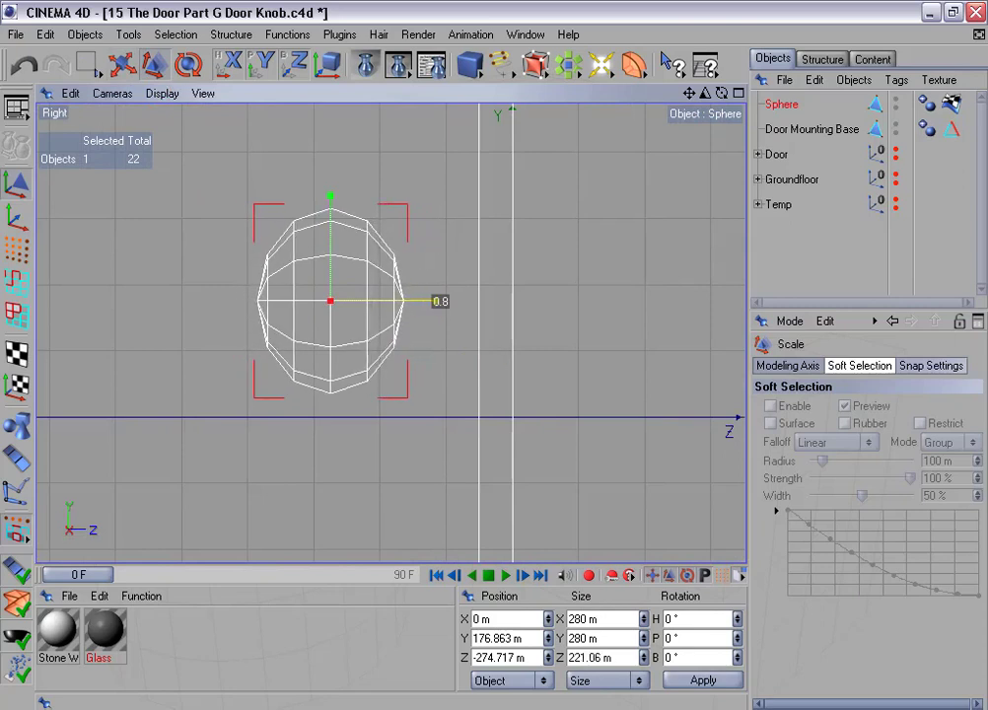
scroll(286, 327, "up", 1)
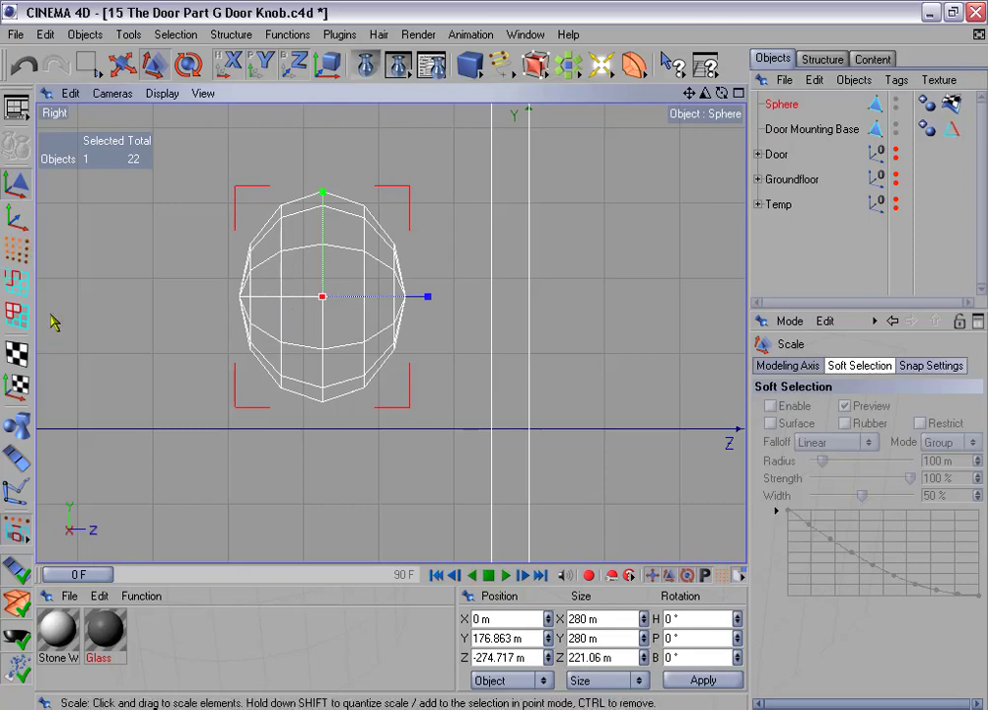
Select the sphere's middle vertical edge loop and scale it down uniformly to about 267 m
left_click(17, 283)
left_click_drag(89, 66, 146, 81)
left_click_drag(316, 189, 333, 492)
left_click(155, 65)
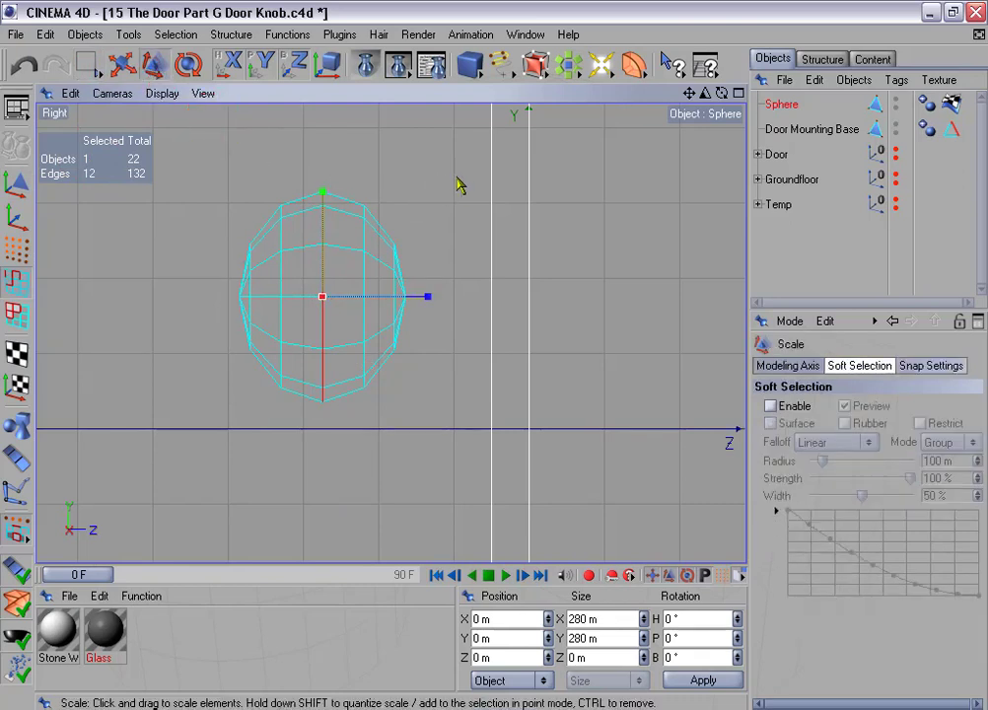
left_click_drag(456, 177, 453, 177)
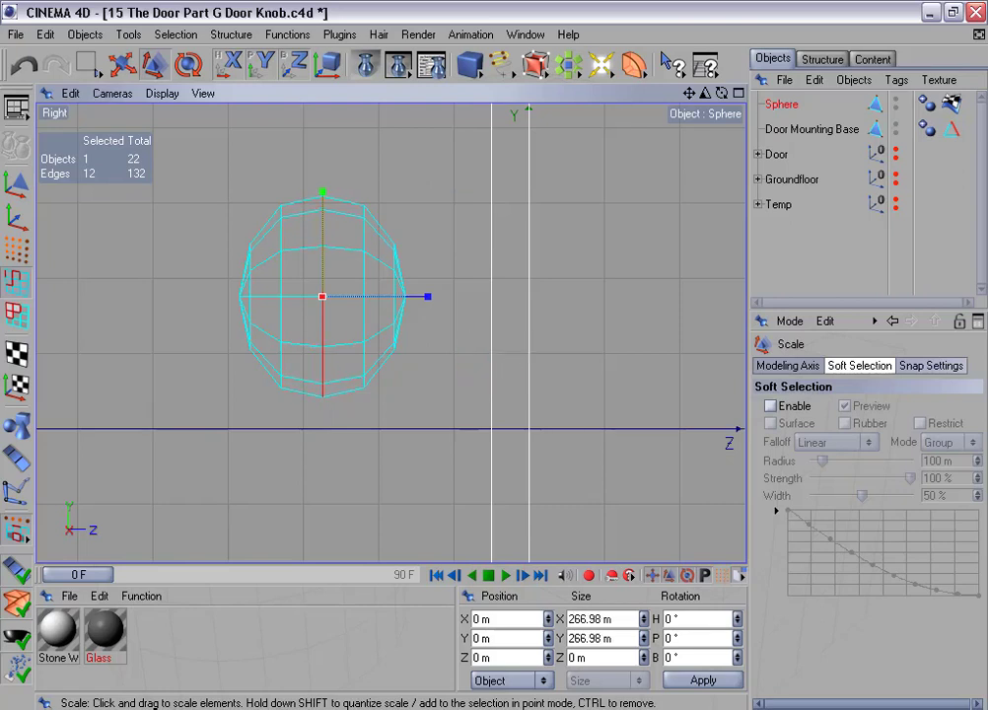
Render the perspective view and examine the knob's shape against the mounting base
middle_click(431, 213)
middle_click(378, 214)
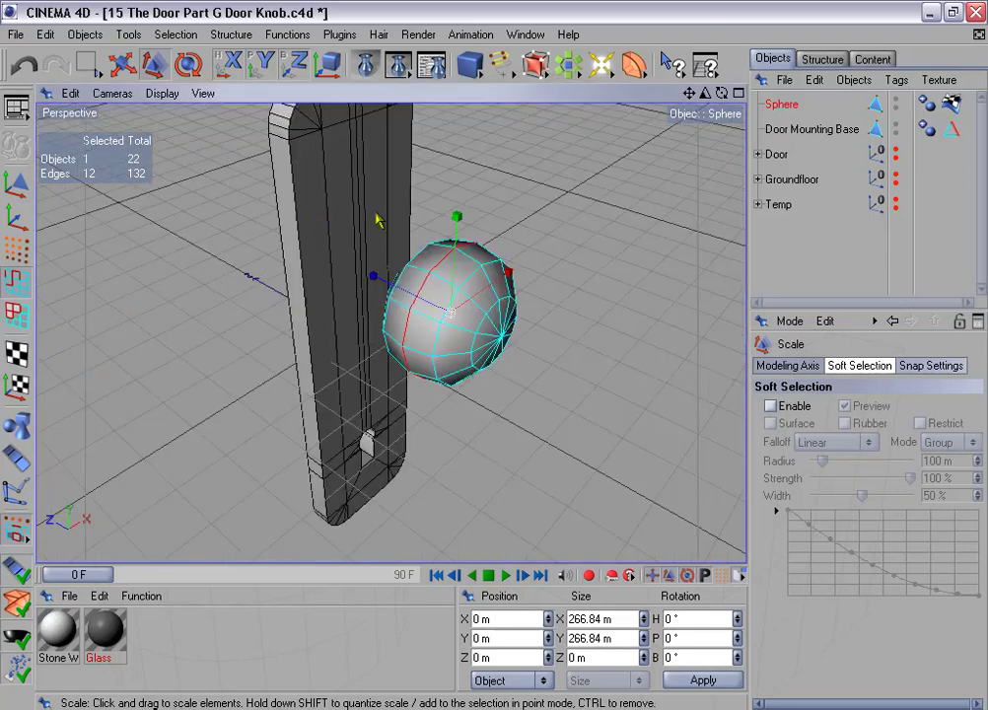
mouse_move(540, 360)
left_mouse_down("alt")
mouse_move(529, 362)
mouse_move(548, 350)
left_mouse_up("alt")
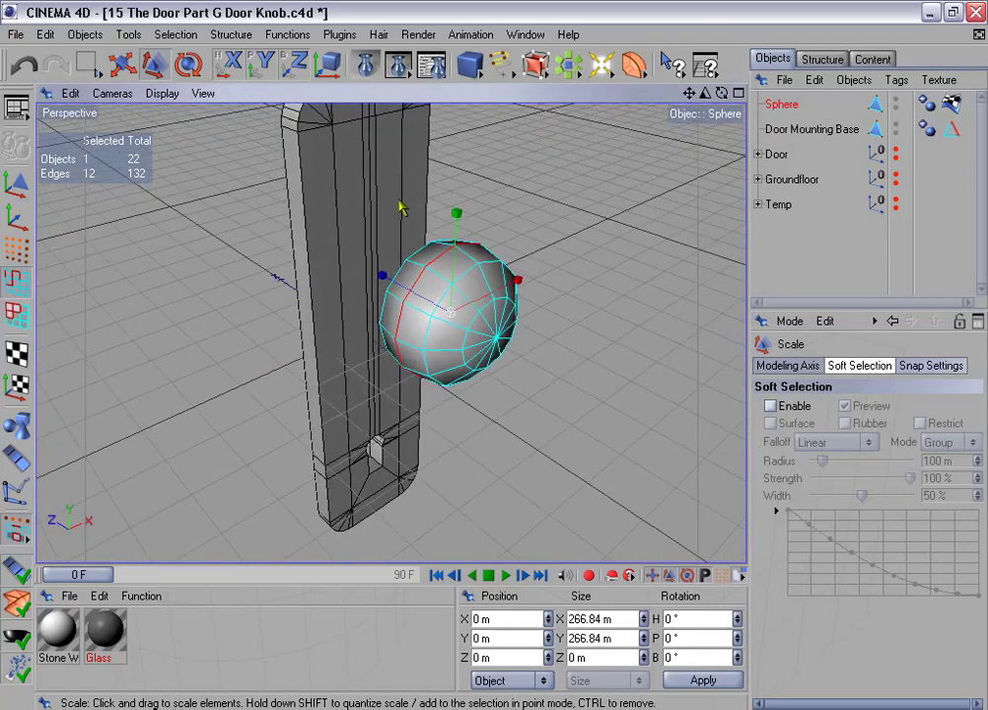
key("ctrl+r")
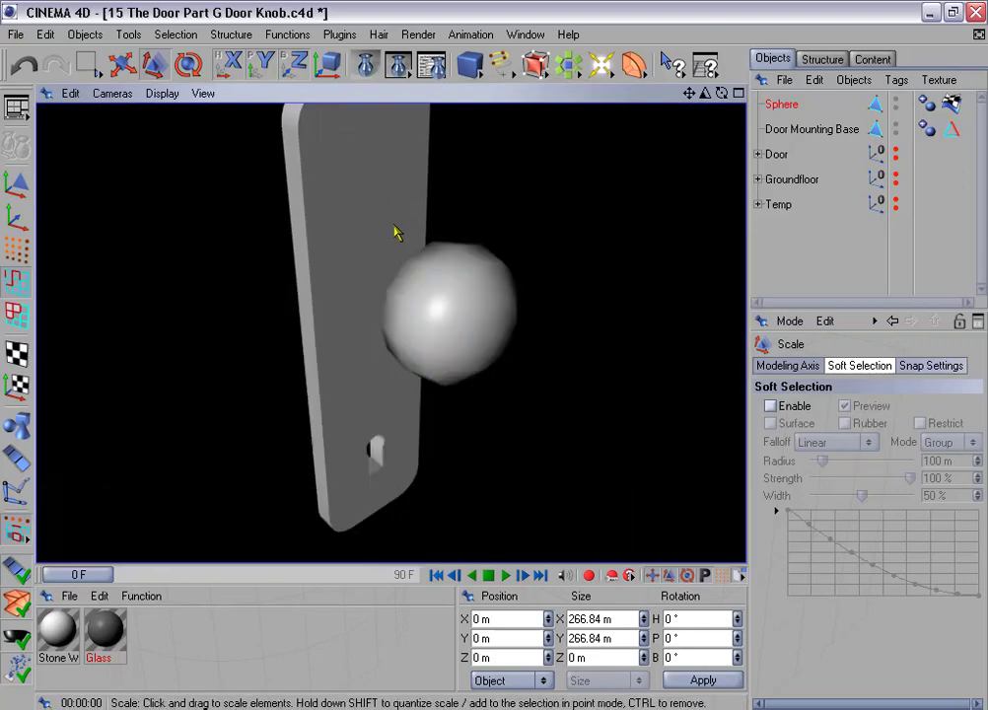
left_click(351, 230)
left_click_drag(351, 231, 351, 238, "alt")
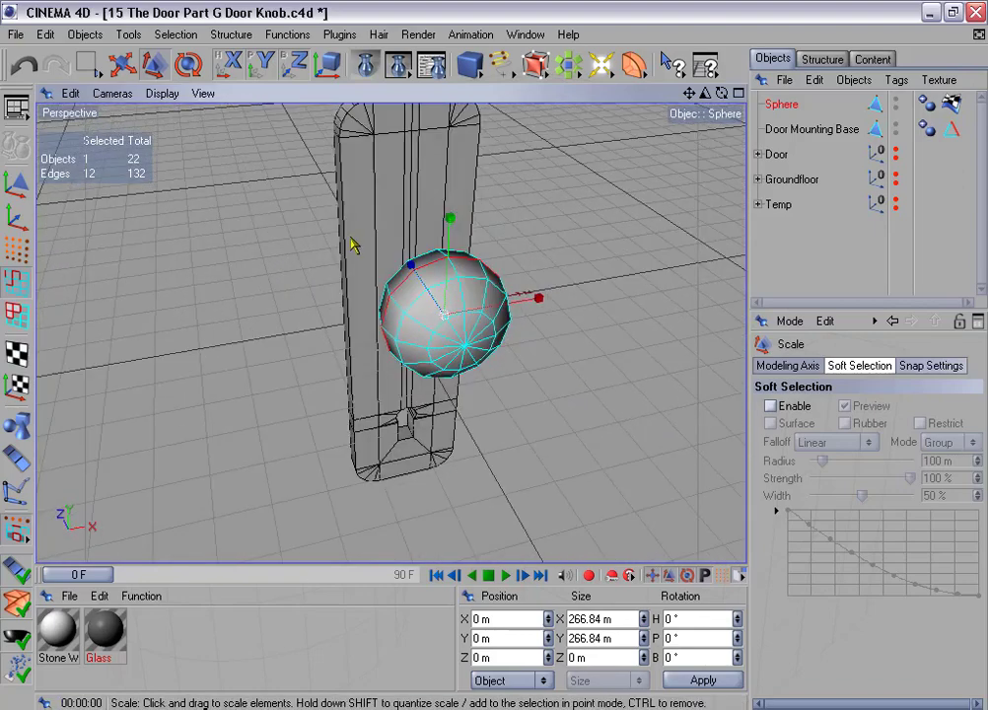
Select the ring of polygons around the sphere's pole that faces the mounting base
middle_click(287, 341)
middle_click(250, 439)
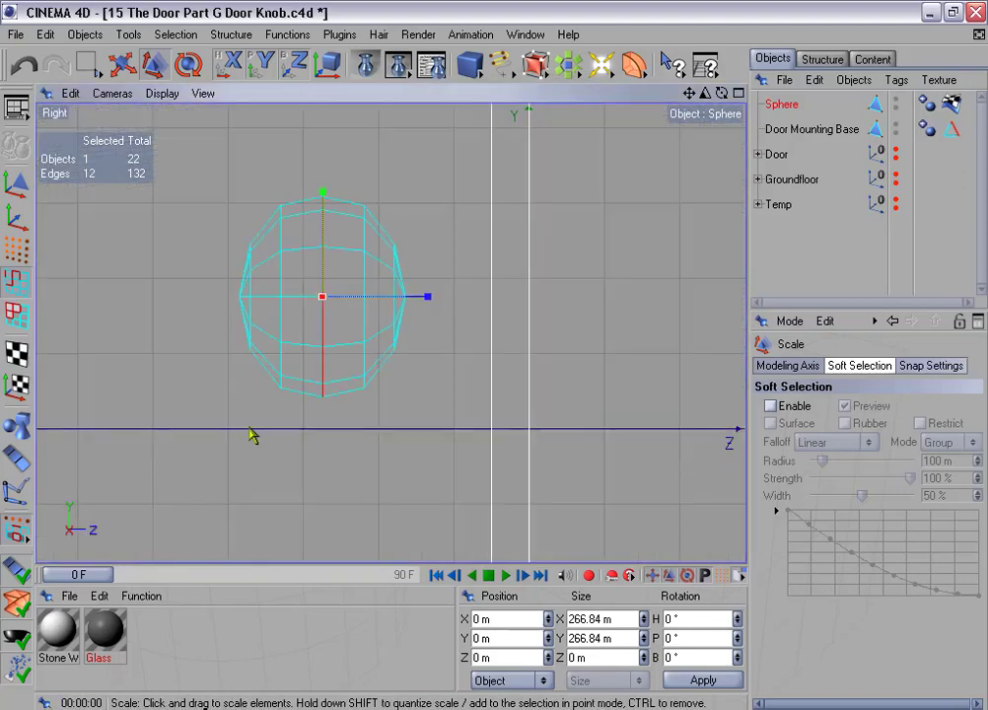
middle_click_drag(333, 382, 306, 379, "alt")
left_click(18, 314)
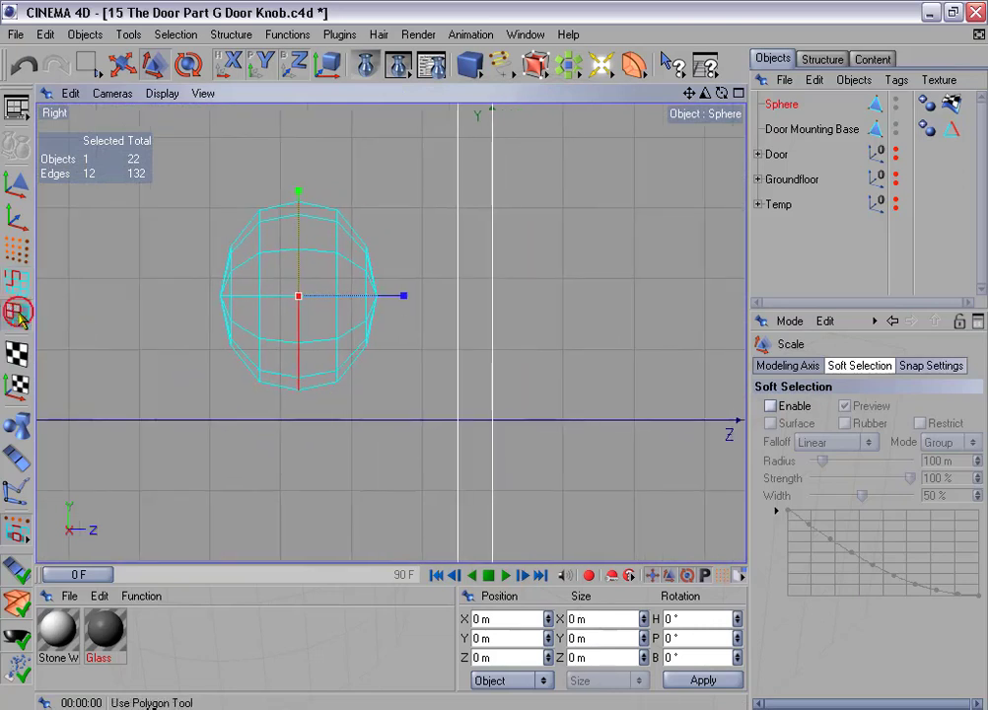
left_click(87, 65)
left_click_drag(357, 225, 406, 391)
scroll(415, 405, "up", 3)
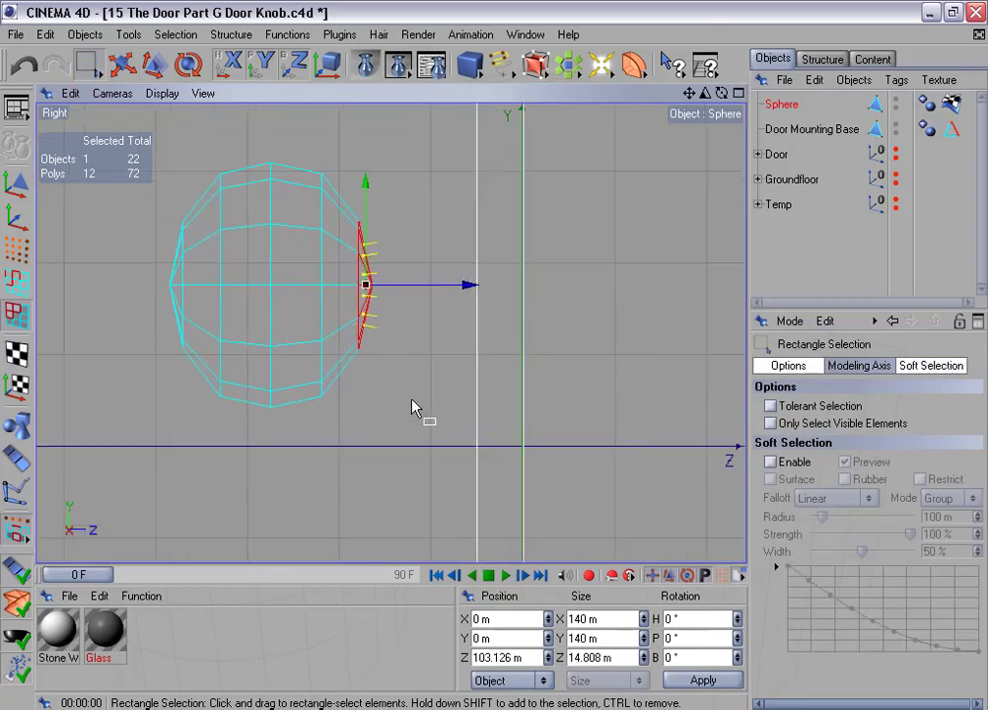
Extrude the selected pole polygons with an offset of 0 m
right_click(444, 337)
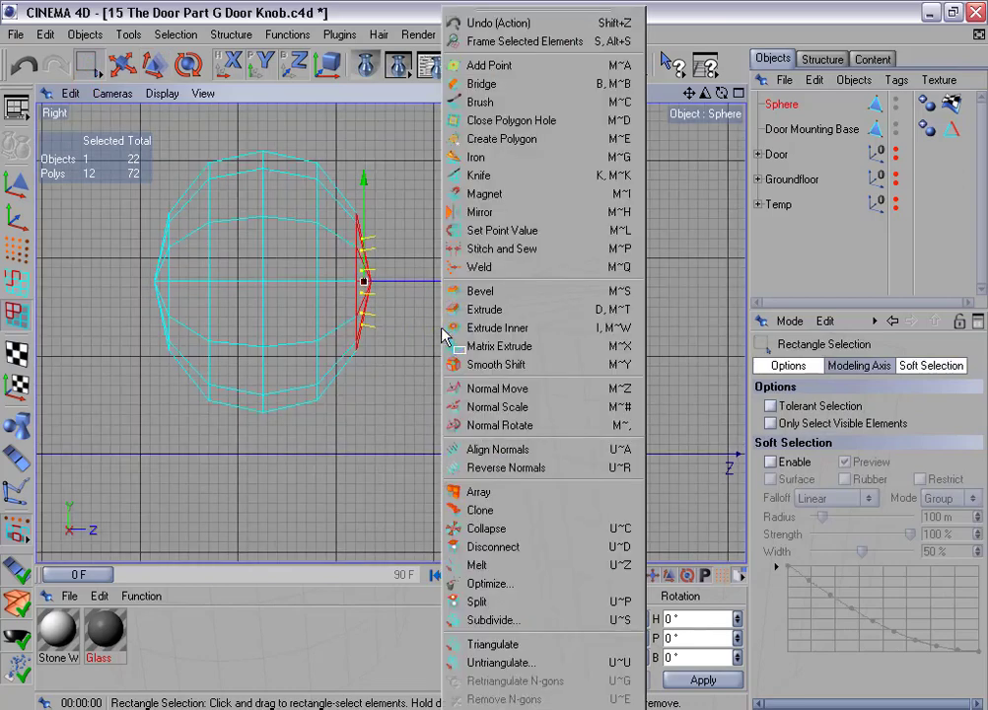
left_click(517, 310)
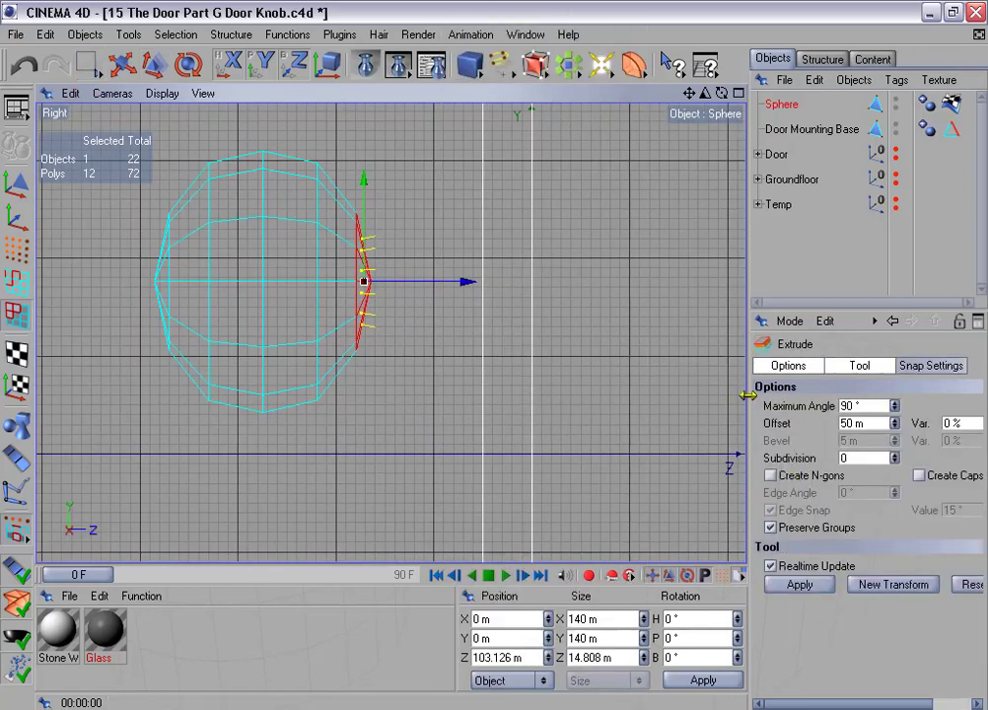
left_click_drag(747, 395, 717, 396)
left_click(817, 423)
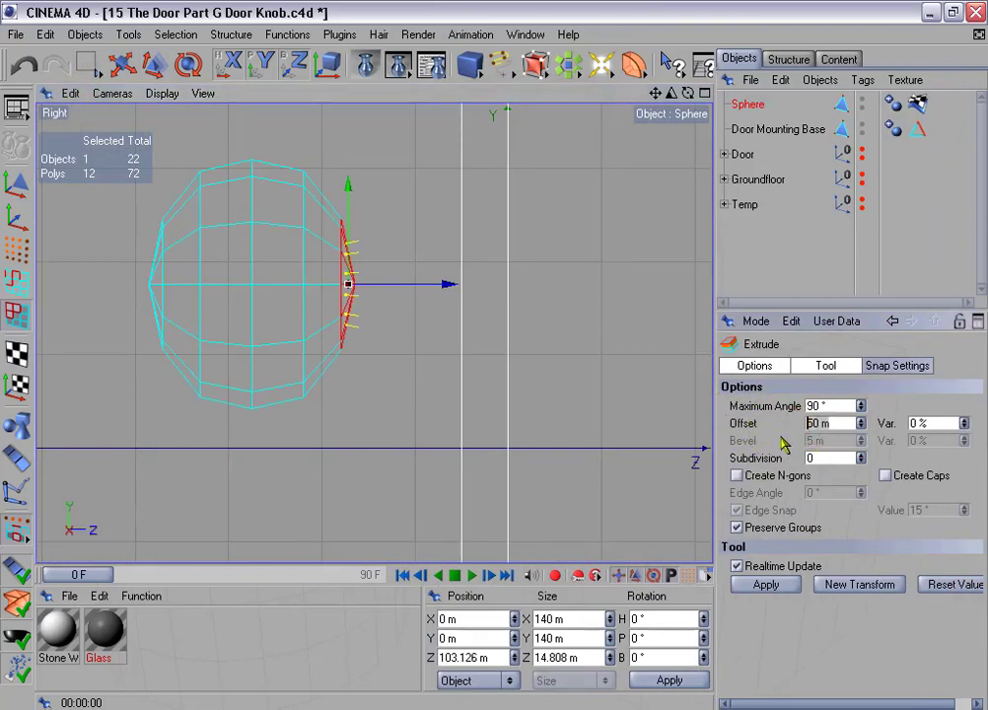
key("Delete")
key("Delete")
key("Delete")
key("Delete")
type("0")
key("Return")
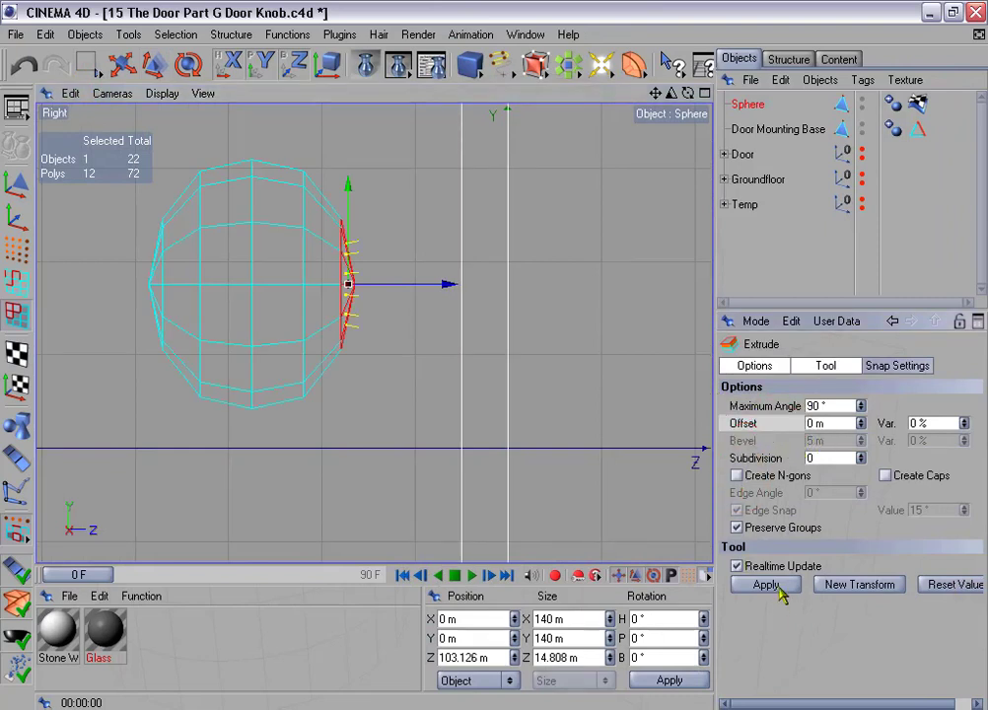
left_click(777, 586)
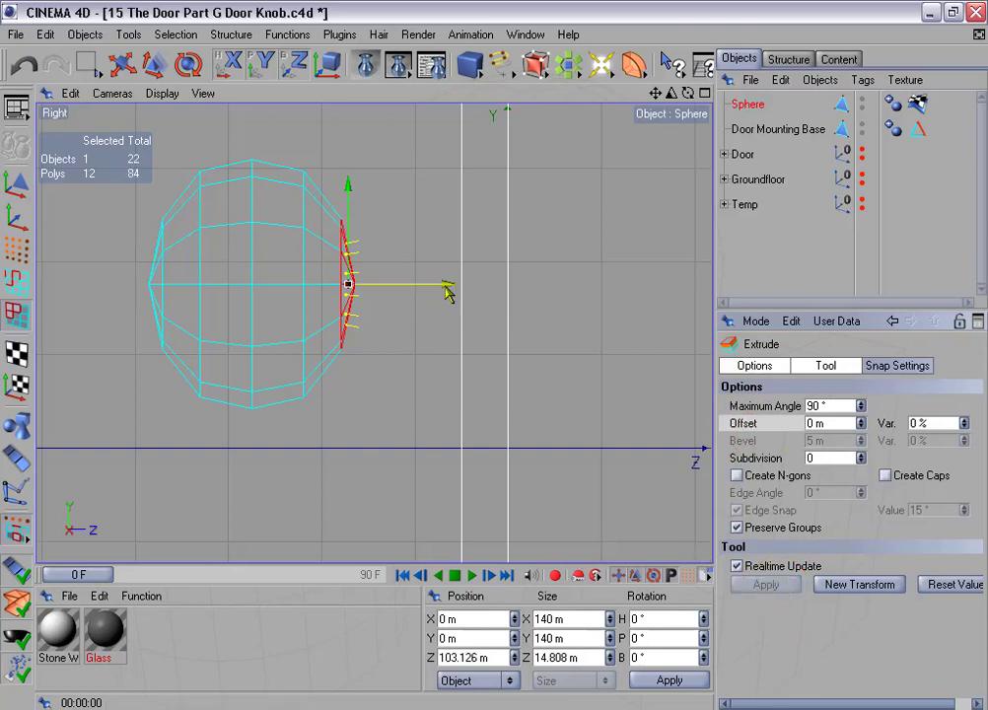
Disable snapping for the Extrude tool and move the extruded polygons along Z toward the mounting base, to about 201 m
mouse_move(447, 292)
left_mouse_down()
mouse_move(433, 292)
mouse_move(464, 292)
left_mouse_up()
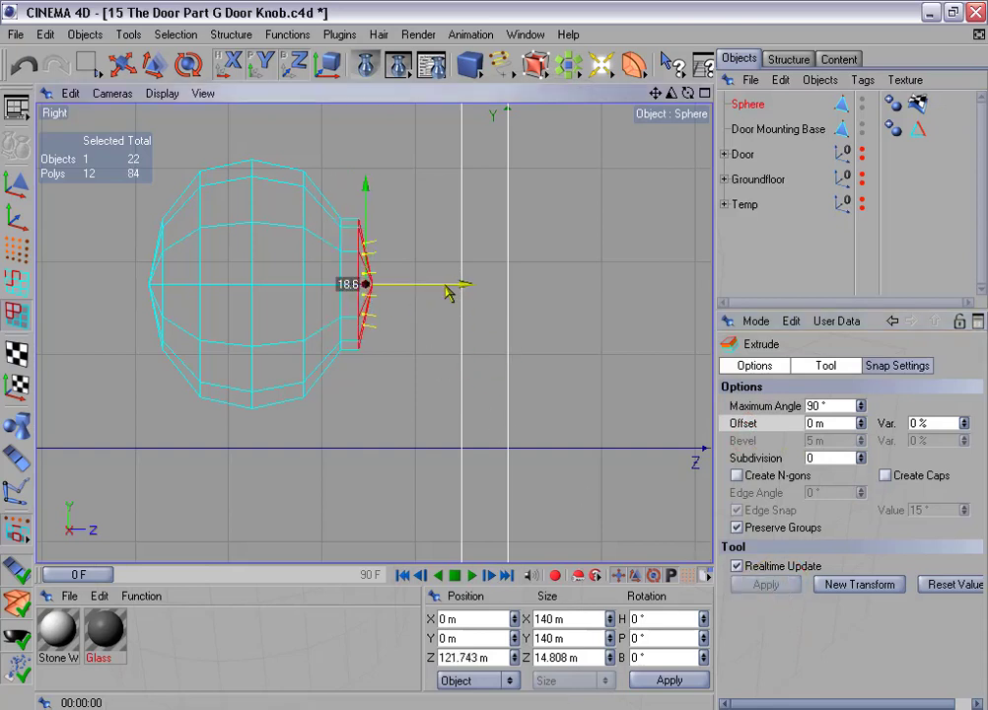
key("ctrl+z")
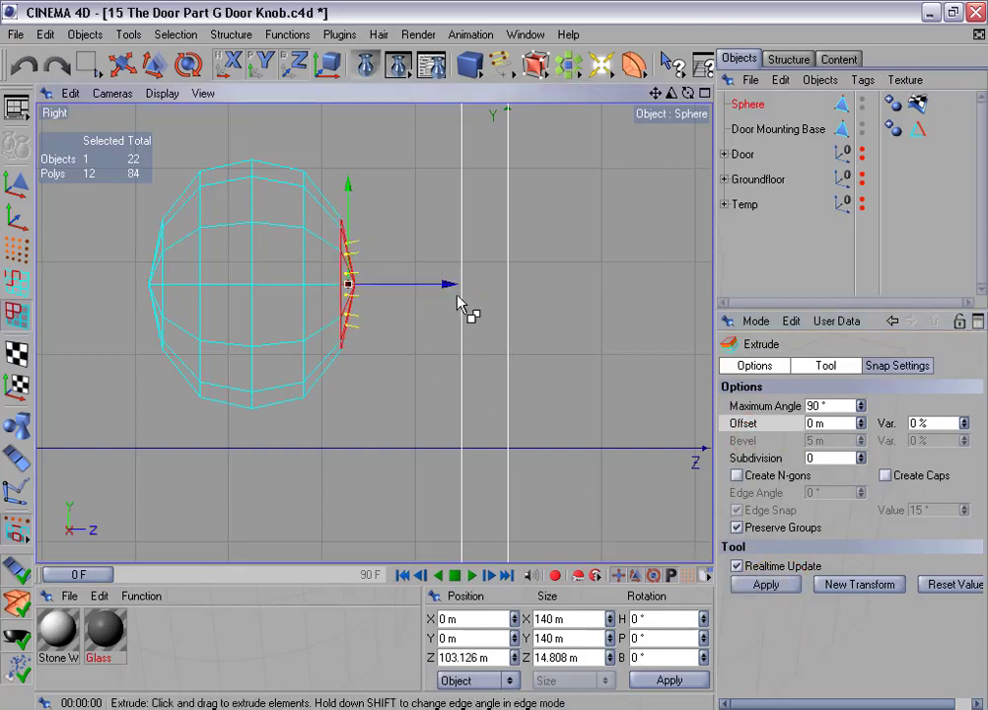
left_click(897, 367)
left_click(737, 406)
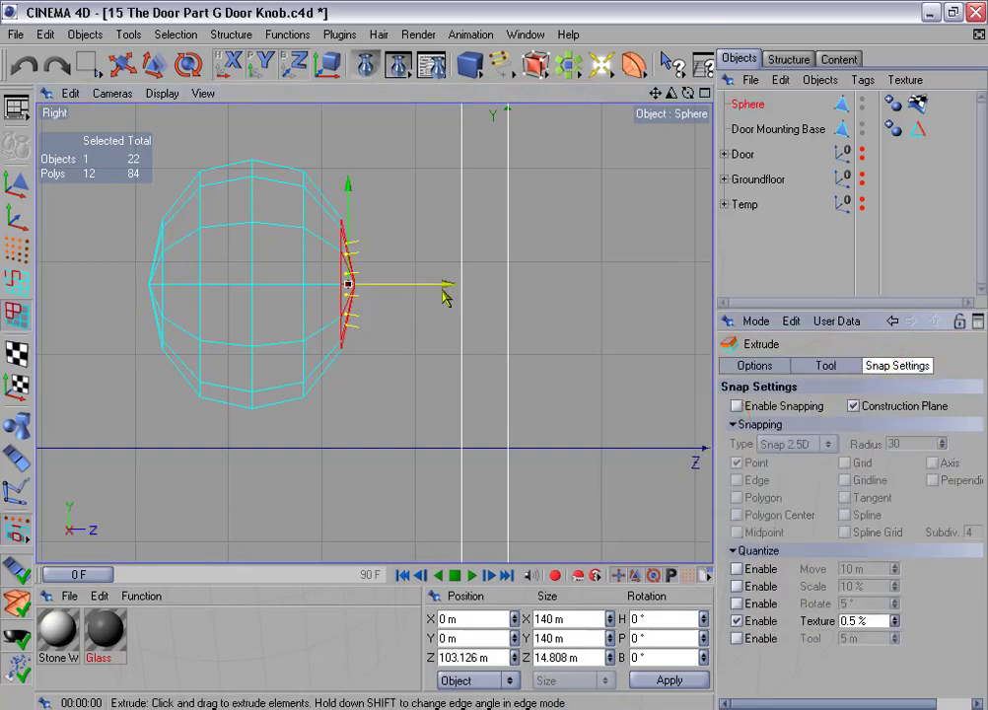
left_click_drag(448, 293, 457, 403)
Flatten the selected end polygons by setting their Z size to 0 m
double_click(590, 657)
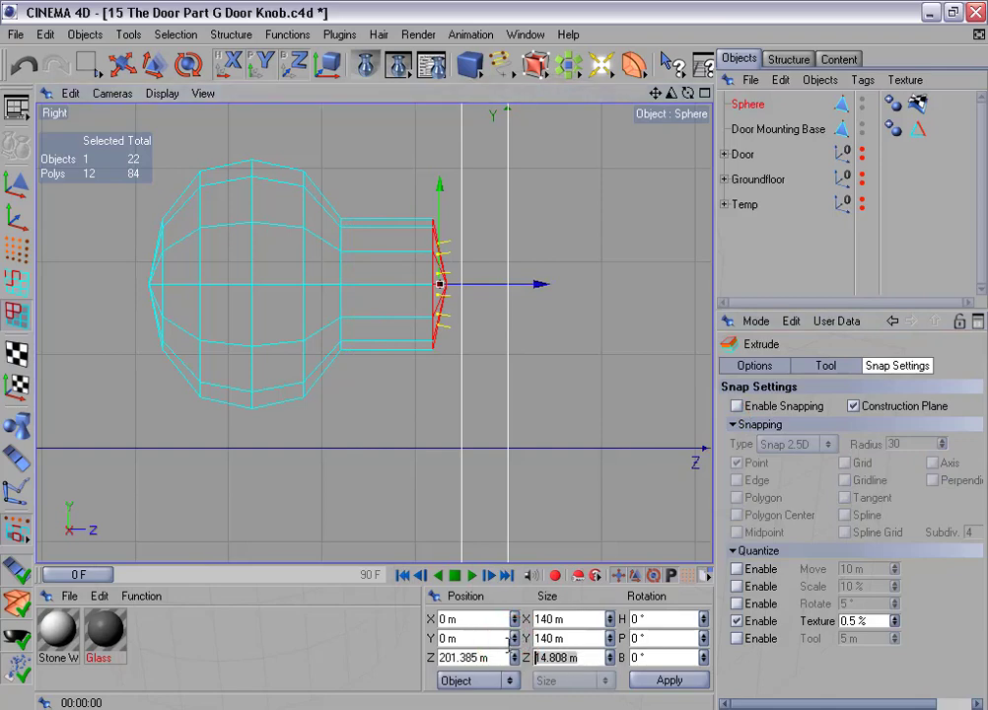
type("0")
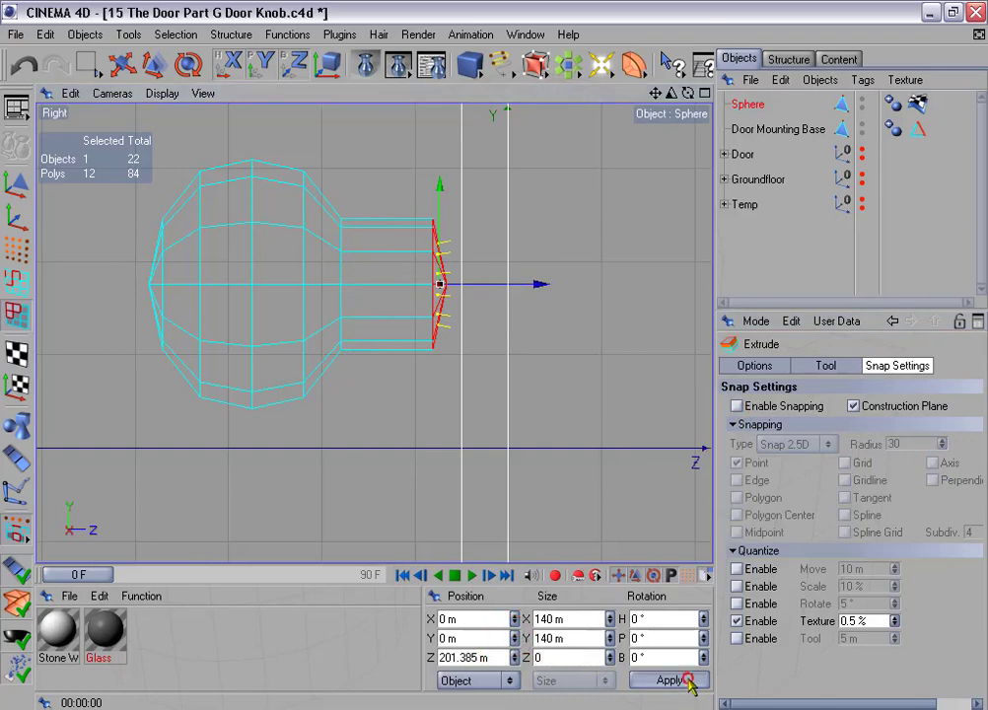
left_click(669, 681)
Hide the Door Mounting Base in the editor and bring the knob stem's flat end into close view in perspective
middle_click(439, 388)
middle_click(241, 223)
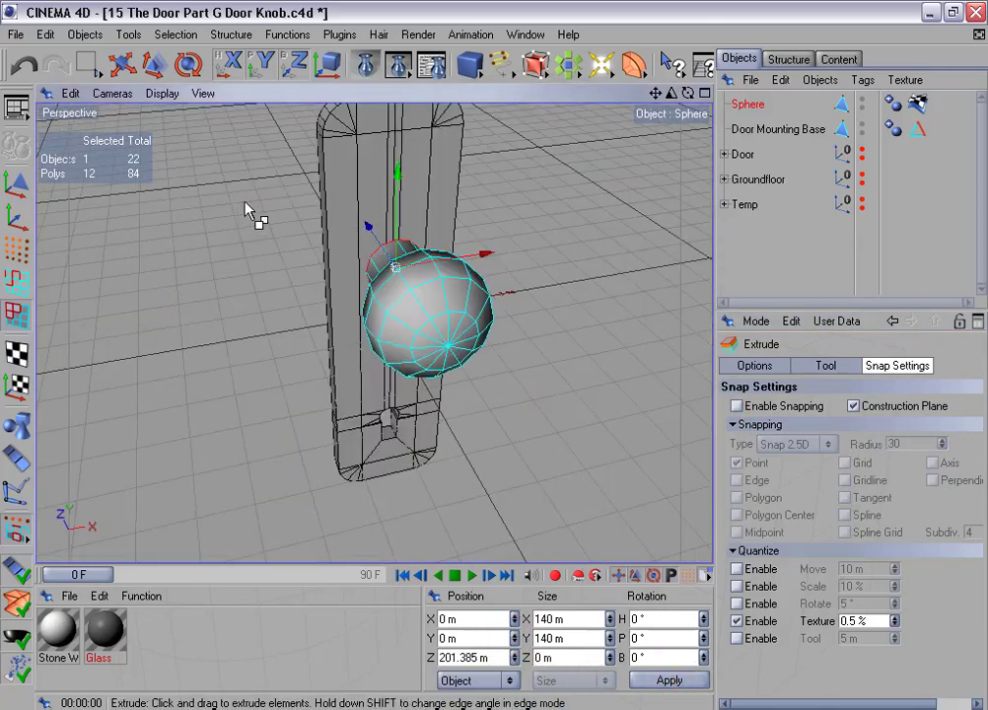
left_click_drag(245, 203, 774, 112, "alt")
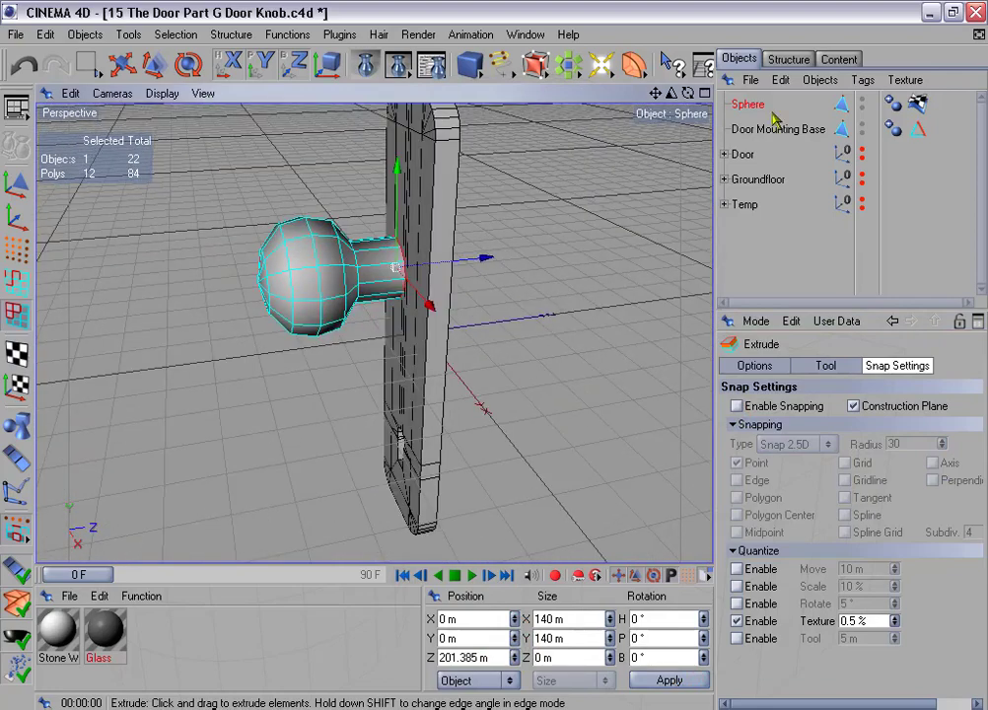
double_click(862, 126, "alt")
left_click_drag(484, 233, 379, 243, "alt")
right_click_drag(485, 233, 562, 233, "alt")
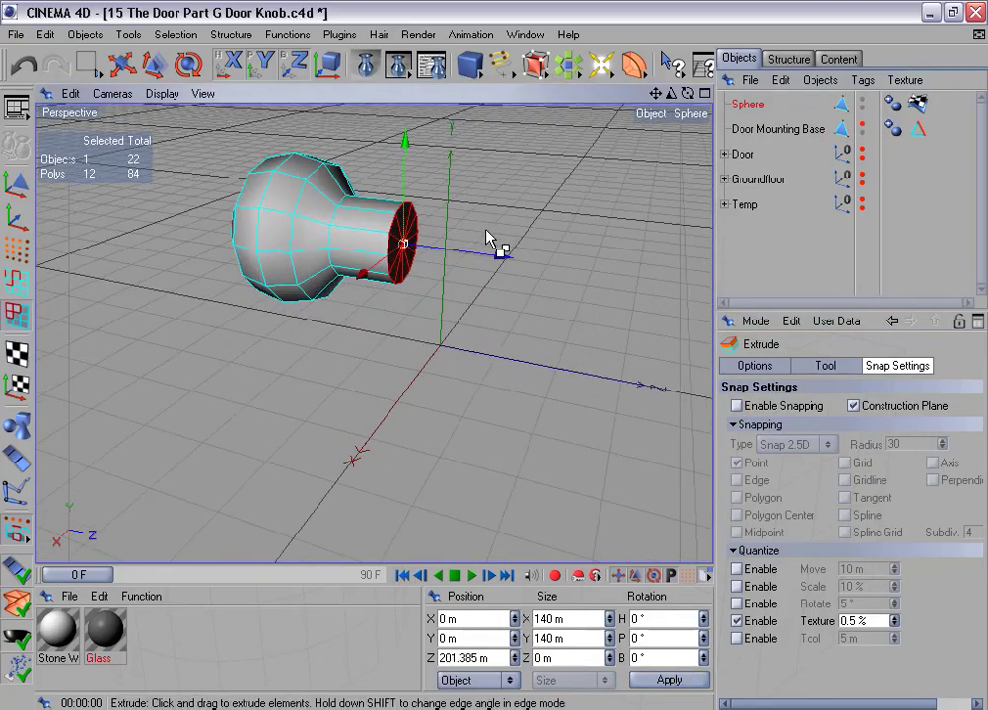
middle_click_drag(486, 219, 446, 294, "alt")
right_click_drag(485, 219, 552, 219, "alt")
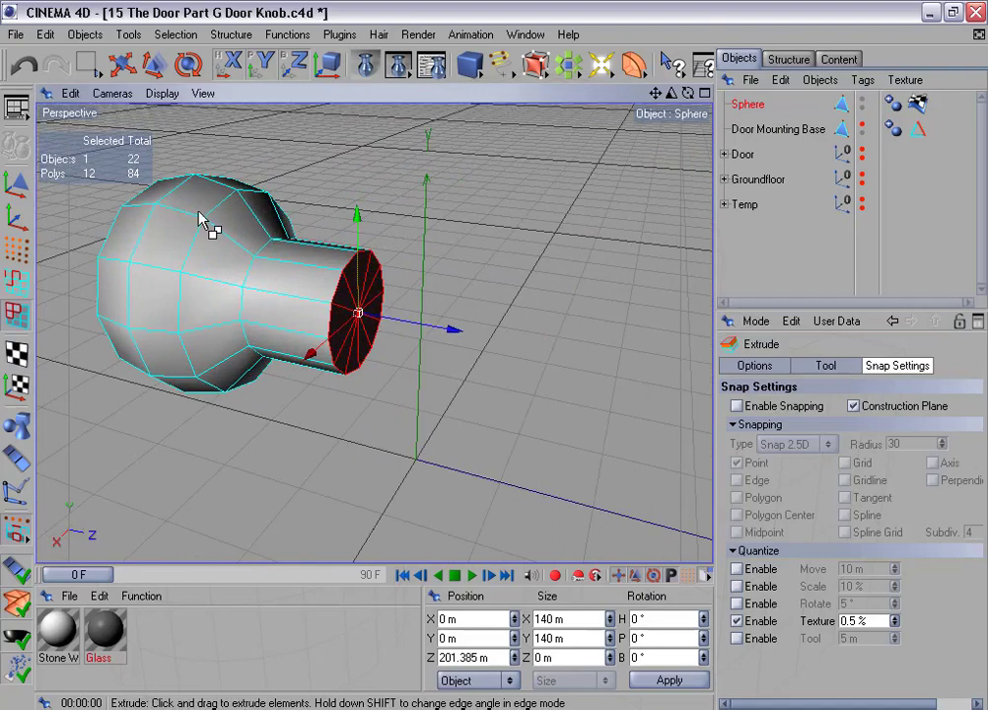
Delete the centre point of the stem's flat end cap in point mode
left_click(17, 250)
left_click_drag(89, 65, 111, 79)
left_click_drag(272, 186, 278, 240, "alt")
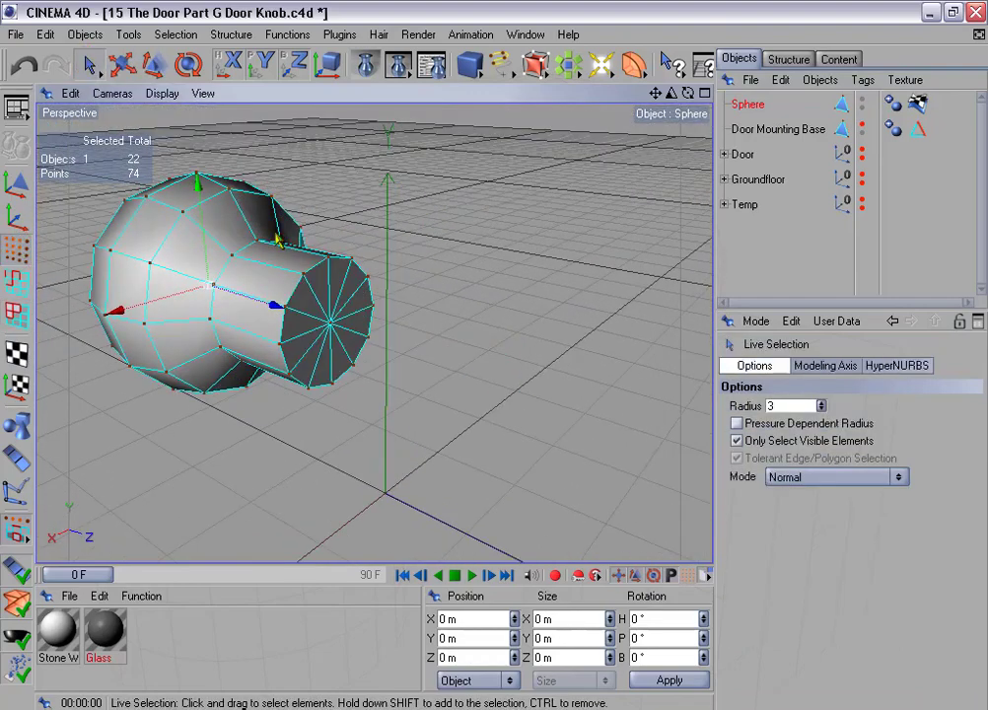
left_click(331, 326)
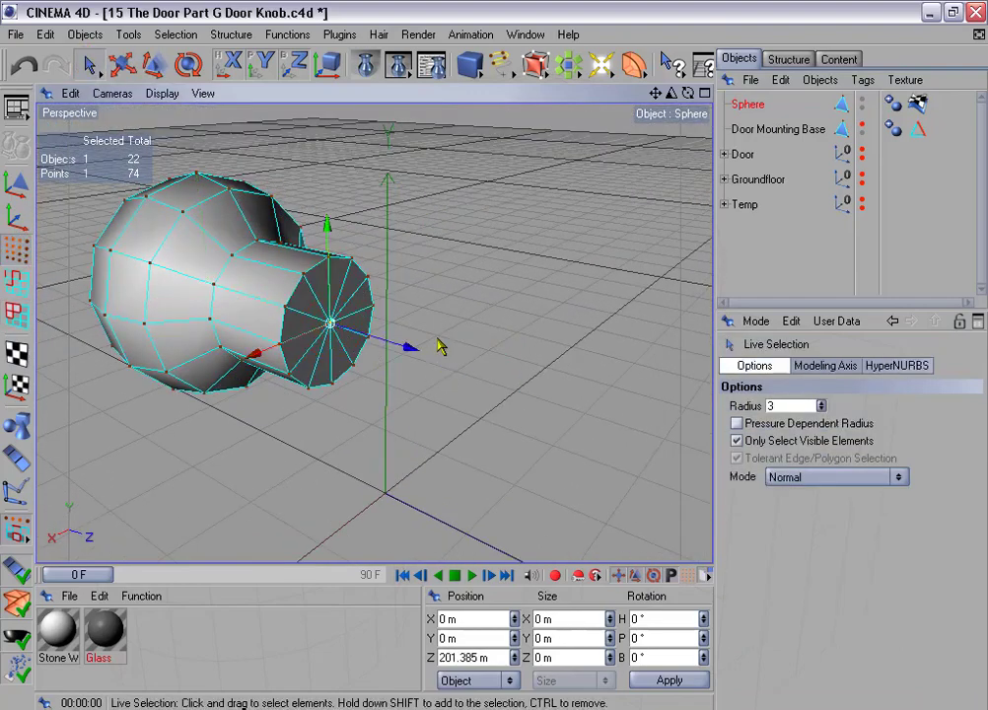
key("Delete")
Show the Door Mounting Base again in the editor, working in the Right view
mouse_move(504, 282)
left_mouse_down("alt")
mouse_move(460, 346)
mouse_move(492, 264)
left_mouse_up("alt")
middle_click(491, 264)
middle_click(256, 472)
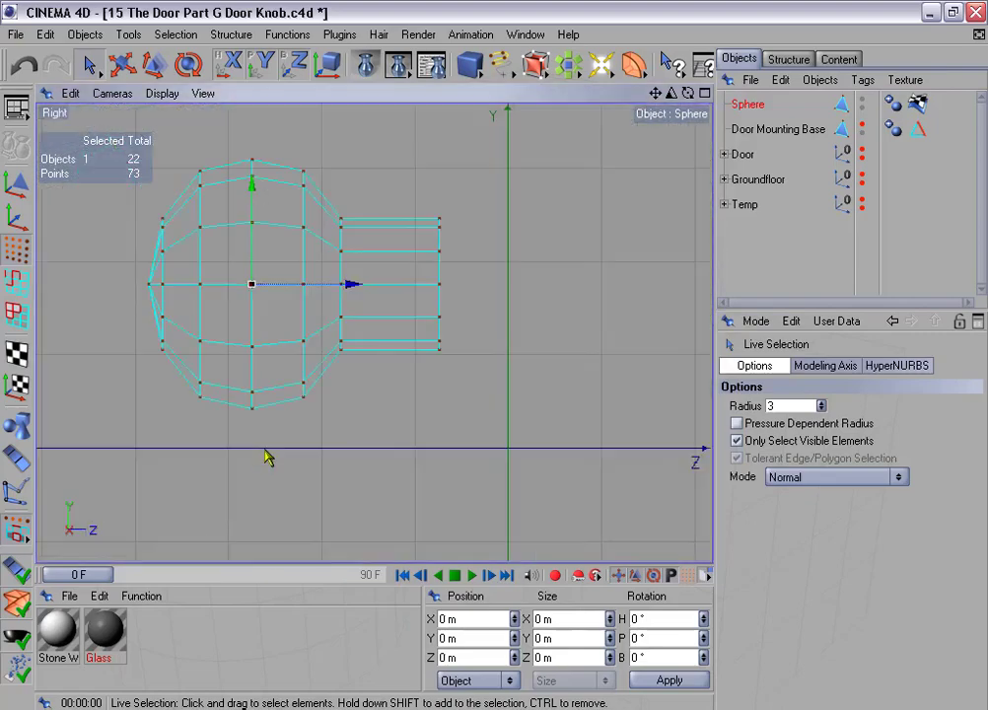
left_click(862, 124)
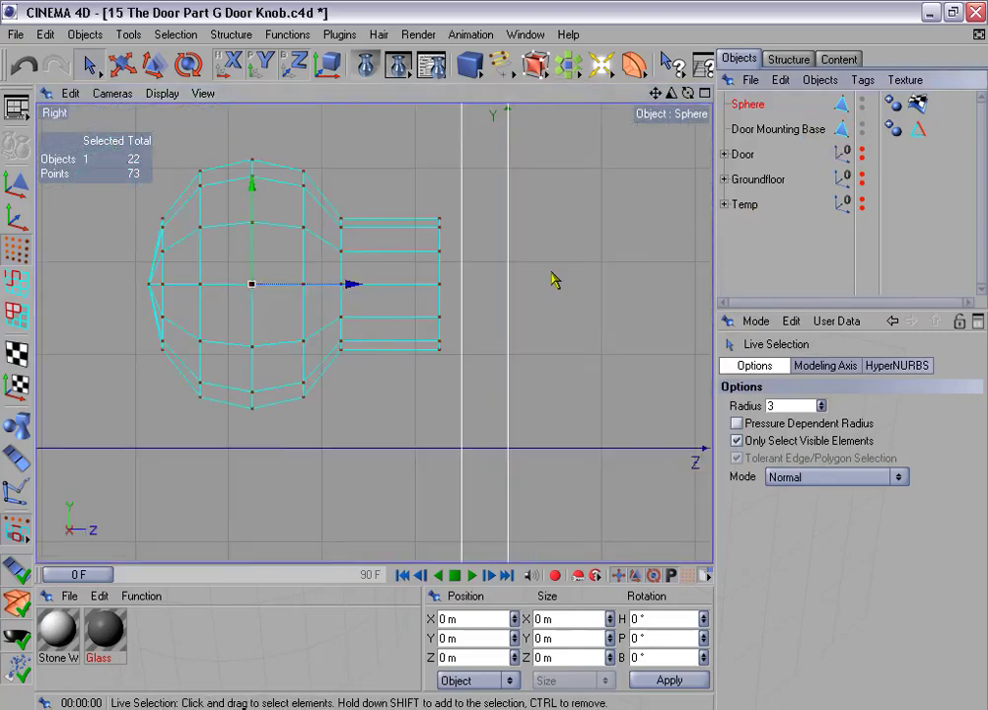
Select the ring of points at the stem's end and move it along Z to the mounting base surface, about 225 m
middle_click_drag(556, 280, 519, 274, "alt")
left_click_drag(89, 64, 138, 80)
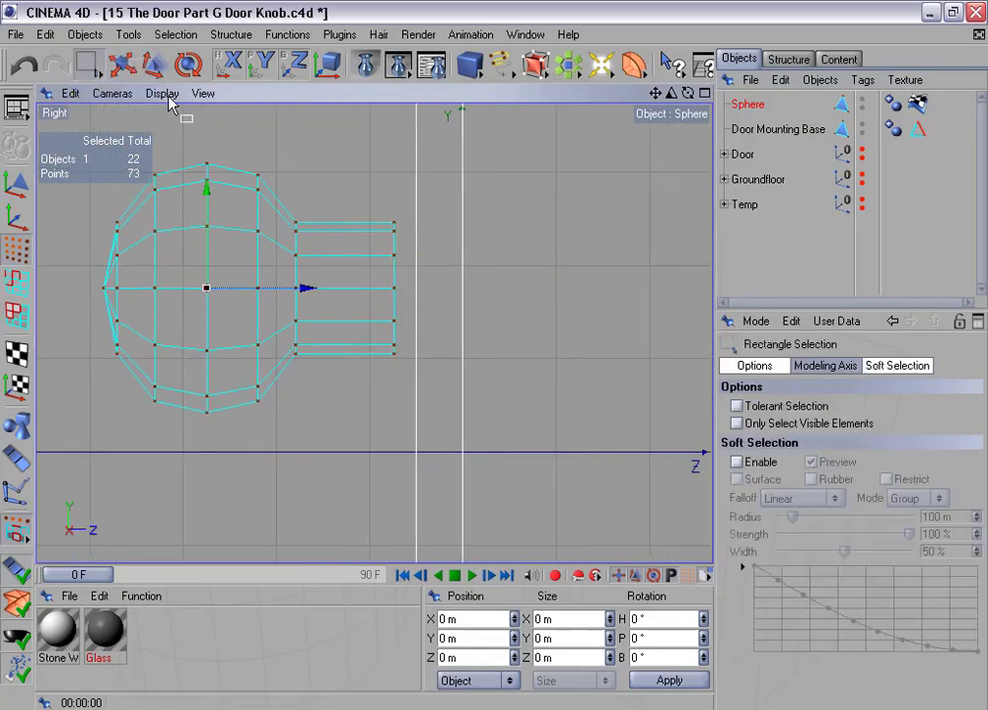
left_click_drag(382, 192, 424, 434)
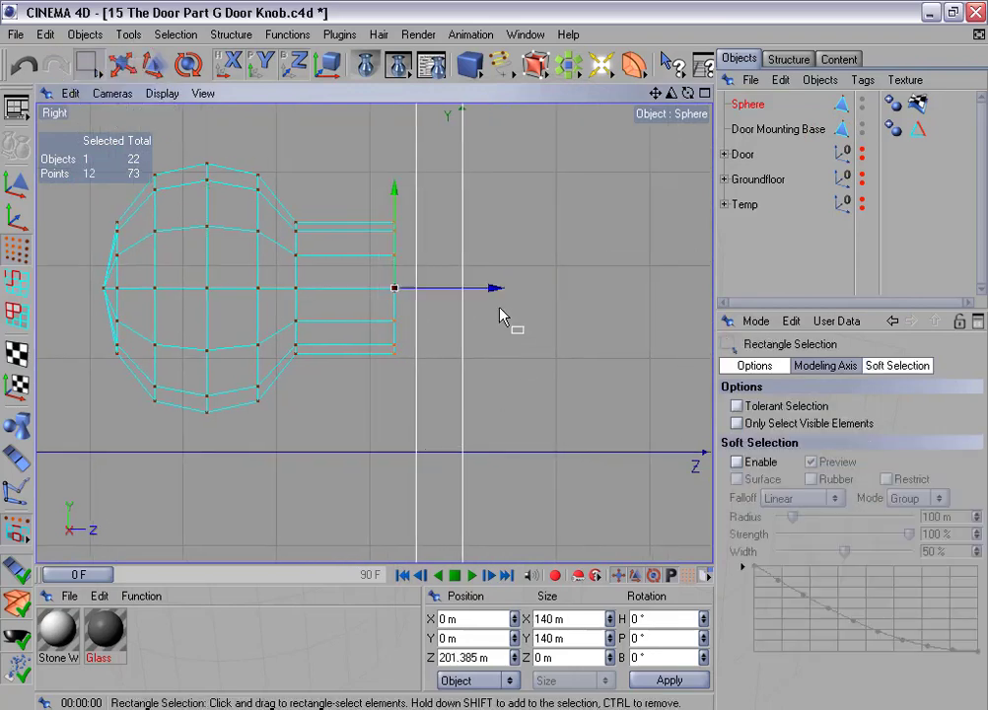
scroll(500, 316, "up", 2)
left_click_drag(511, 281, 540, 281)
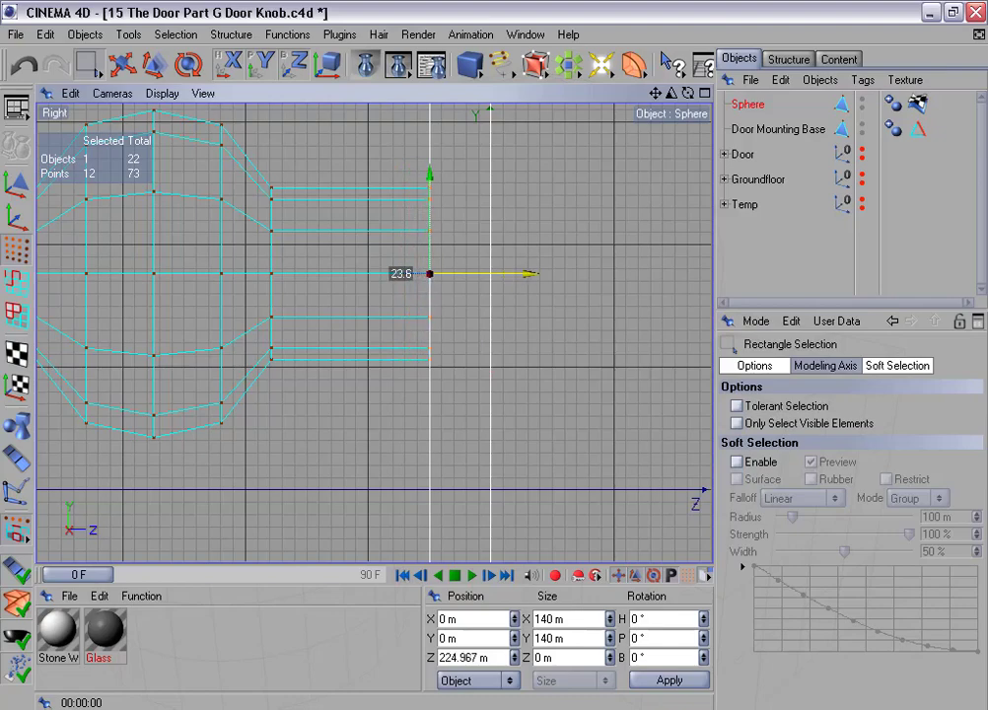
scroll(505, 285, "down", 3)
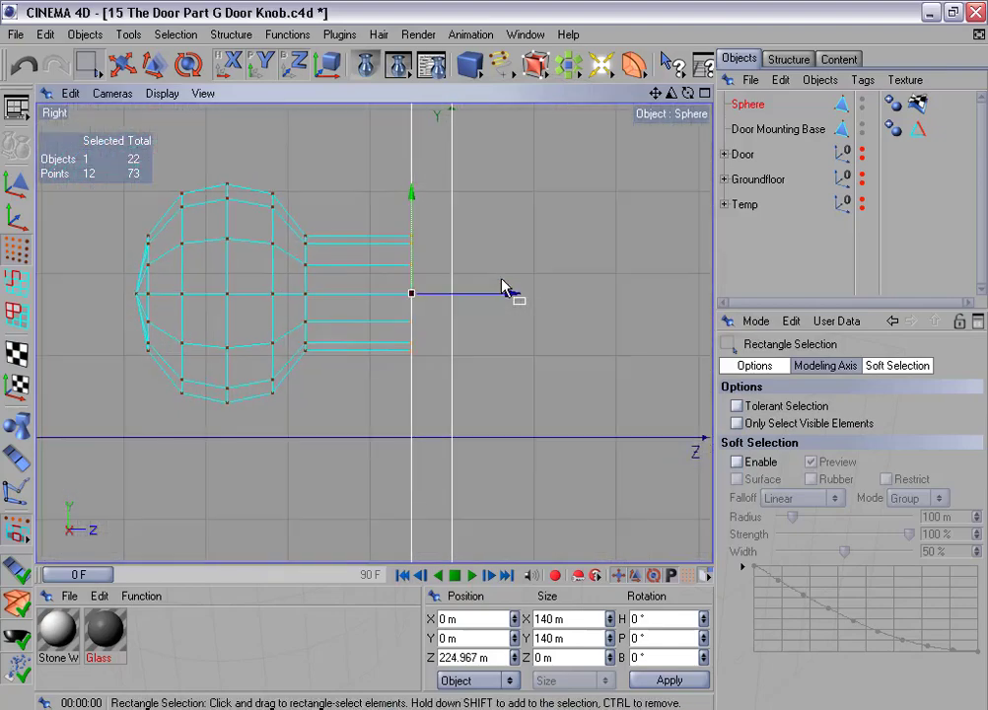
Move the whole knob object upward along Y to about 203 m in the perspective view
middle_click(468, 309)
middle_click(294, 229)
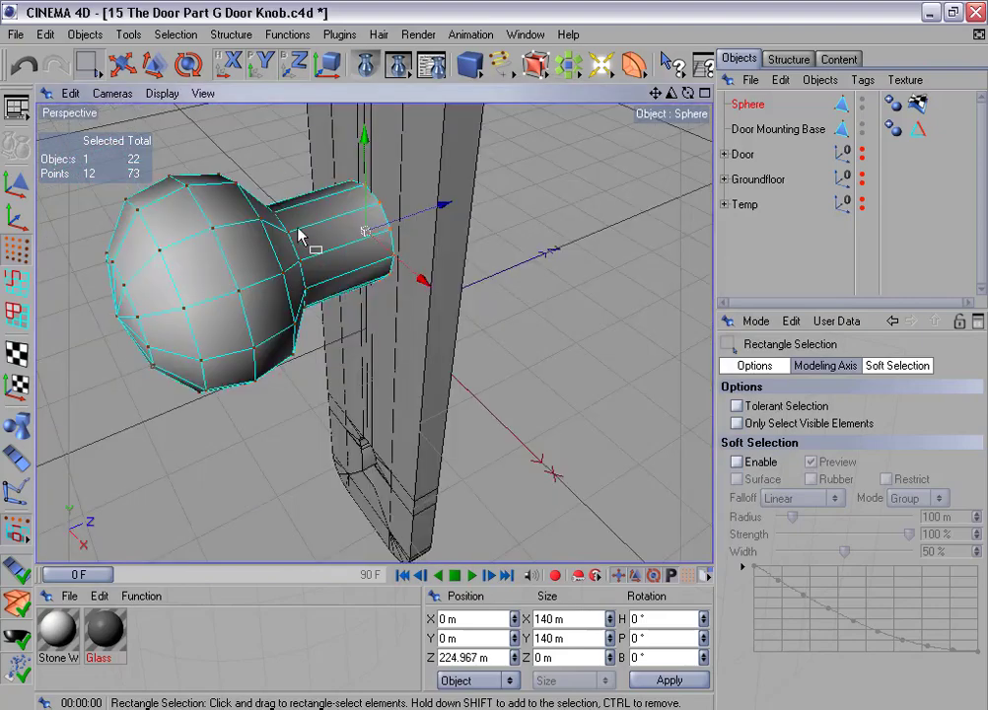
scroll(301, 235, "down", 3)
left_click_drag(423, 227, 459, 229, "alt")
left_click_drag(495, 356, 413, 238, "alt")
scroll(514, 235, "down", 2)
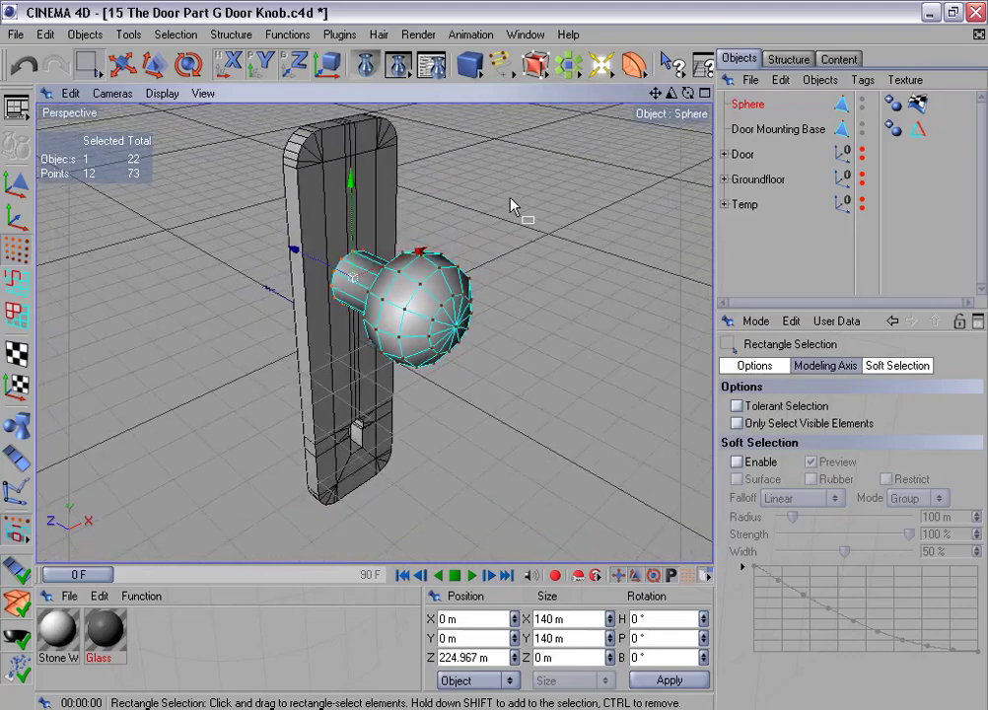
left_click_drag(517, 198, 462, 162, "alt")
left_click(122, 64)
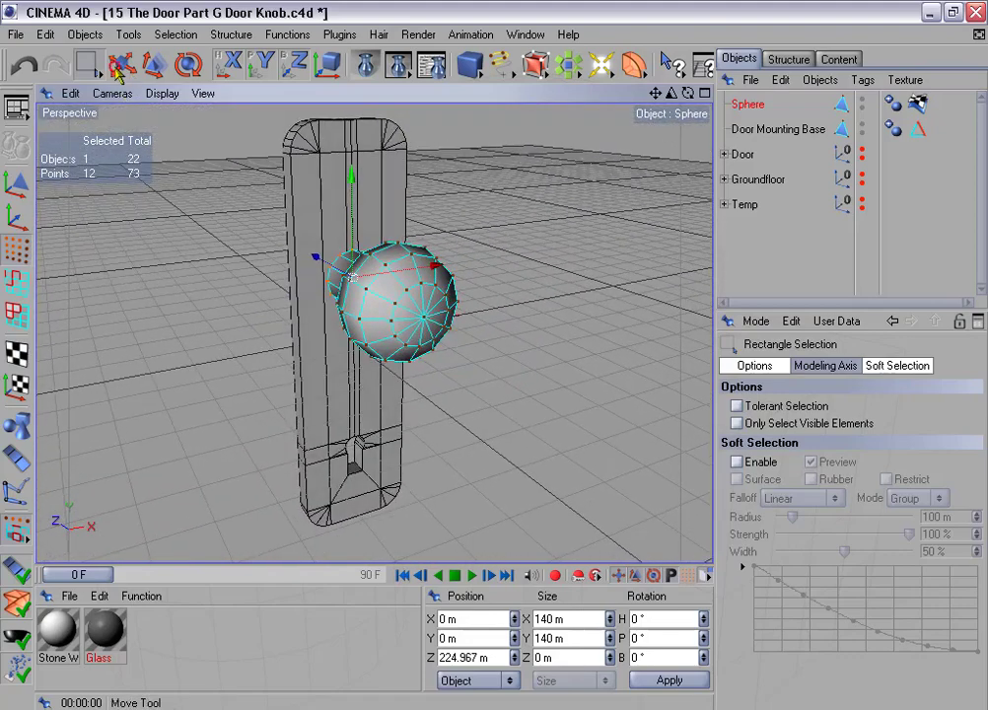
left_click(16, 184)
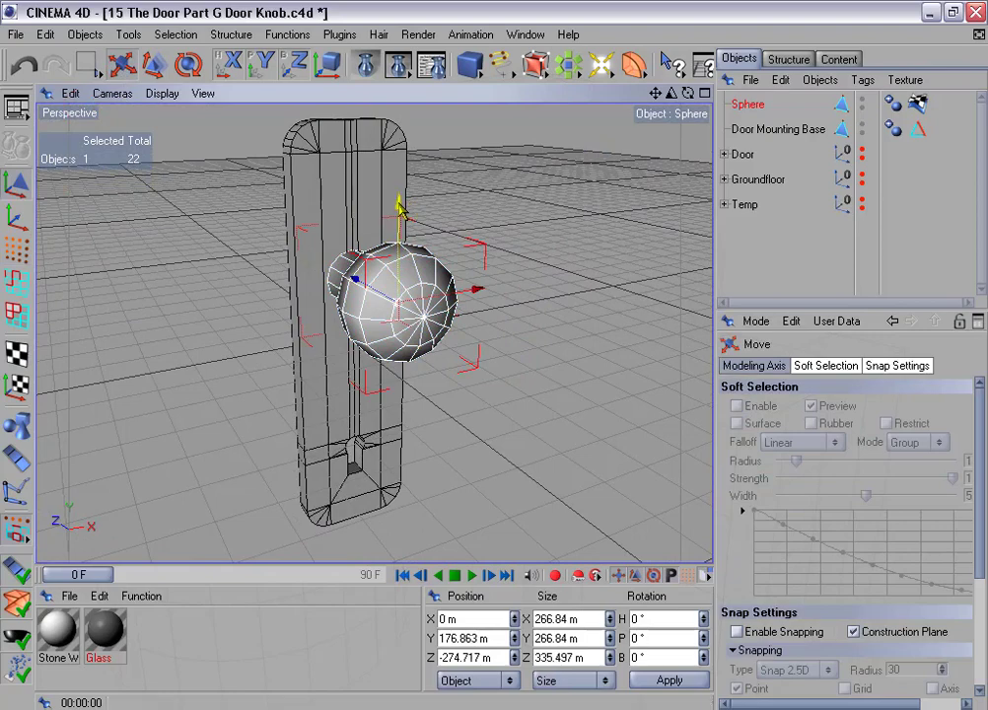
left_click_drag(410, 210, 409, 190)
Add a HyperNURBS object and make the Sphere its child to smooth the knob
middle_click(500, 226)
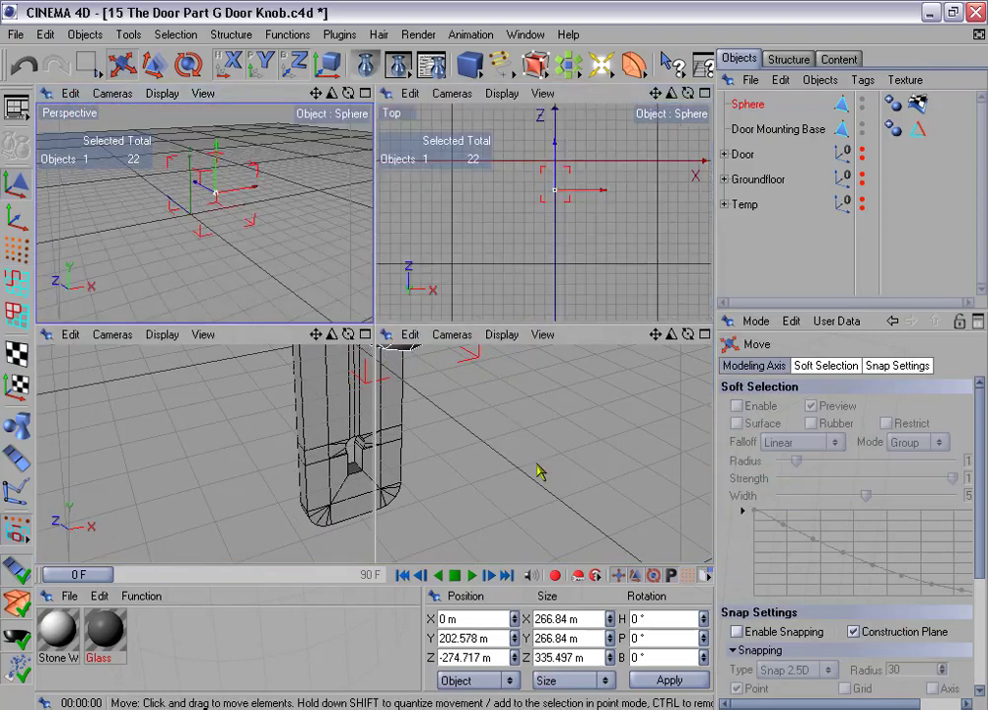
middle_click(537, 468)
middle_click(536, 456)
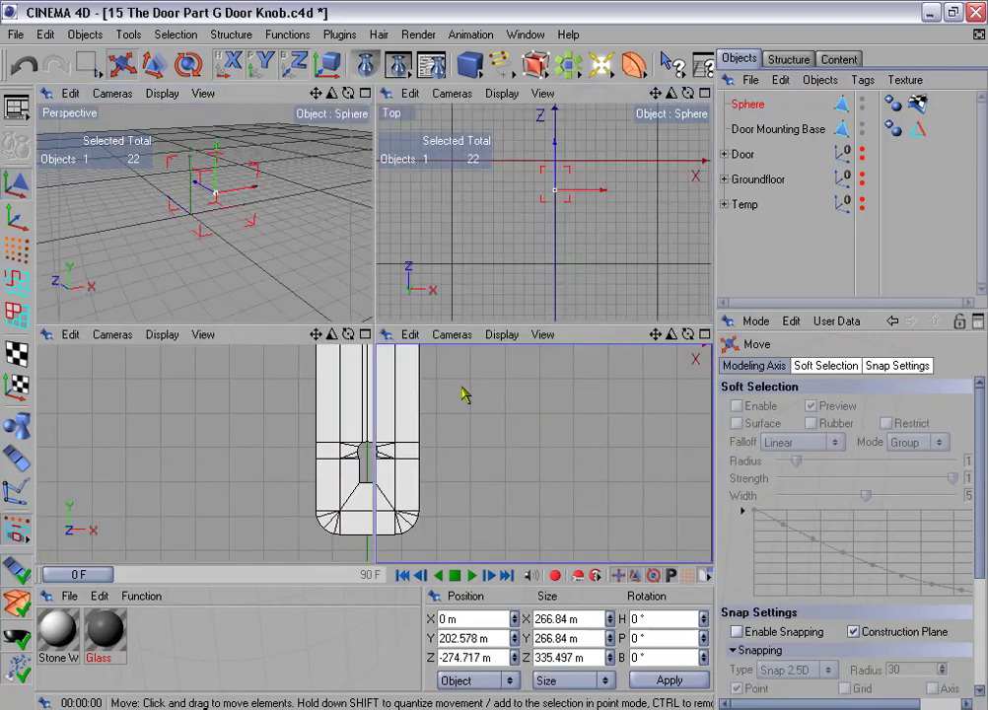
middle_click(264, 177)
left_click_drag(464, 340, 493, 355, "alt")
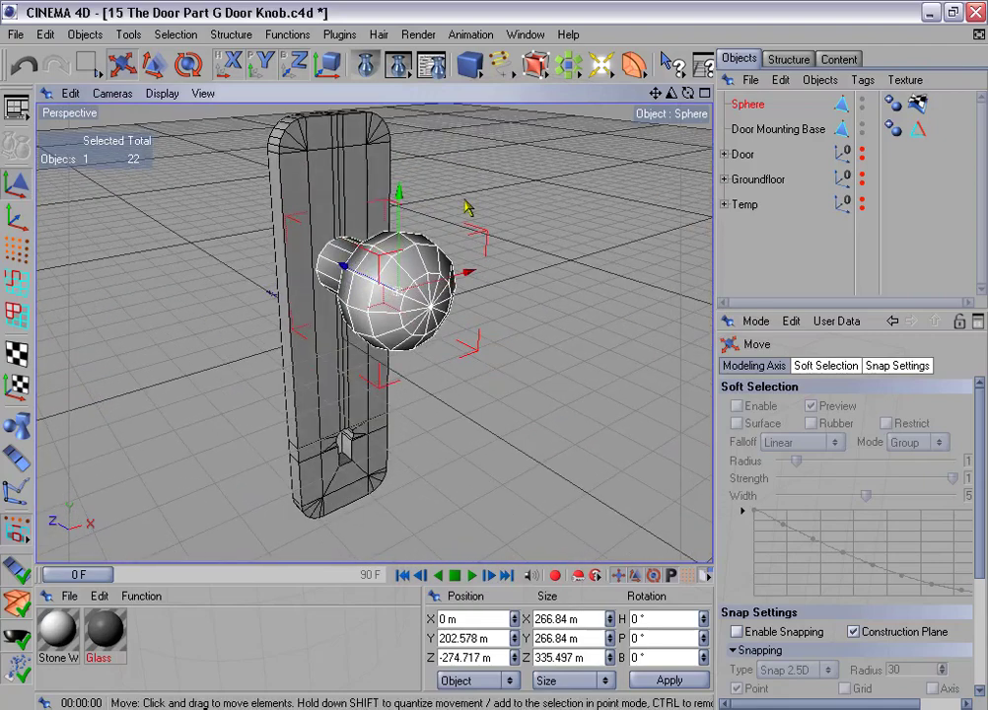
middle_click_drag(515, 198, 492, 201, "alt")
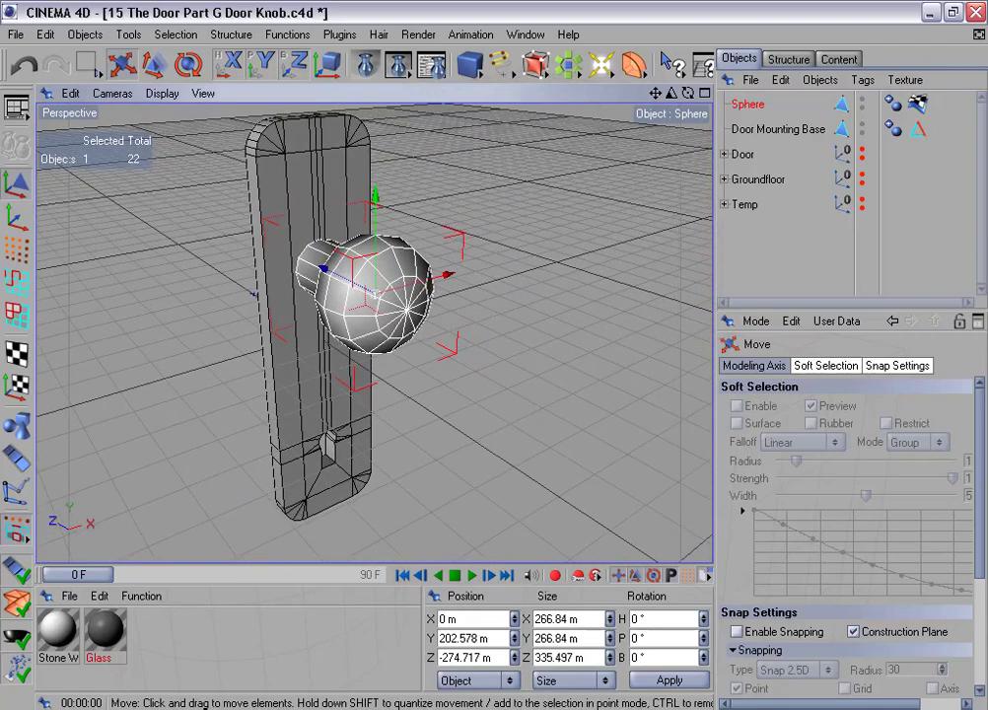
left_click_drag(494, 356, 497, 363, "alt")
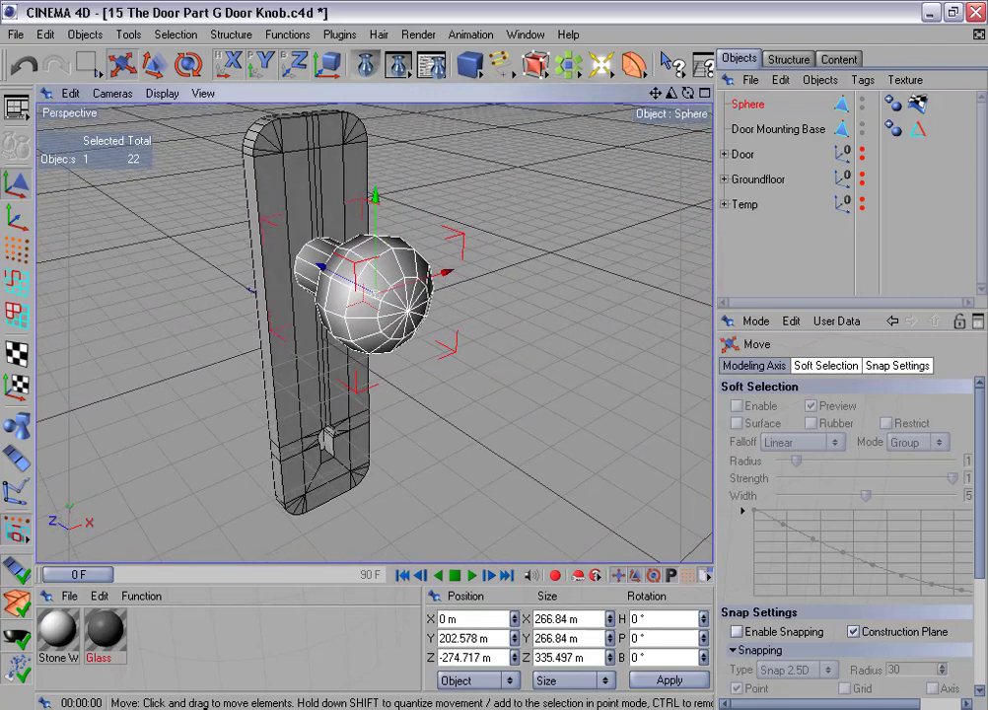
left_click_drag(534, 64, 563, 82)
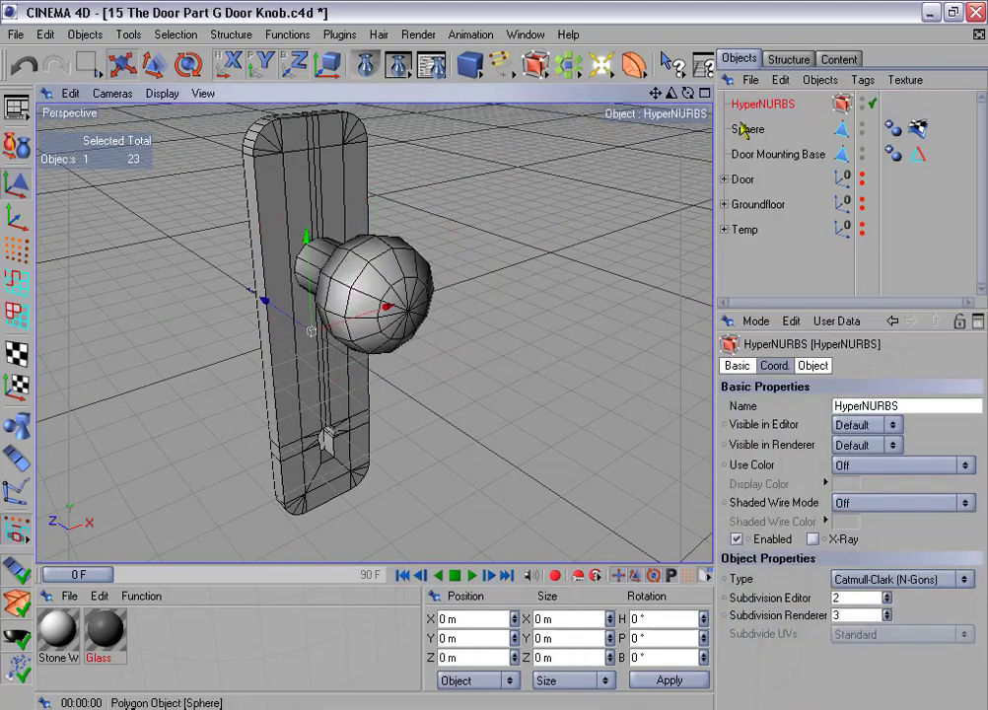
left_click_drag(752, 131, 759, 106)
Rename the Sphere object as Door Knob
double_click(760, 131)
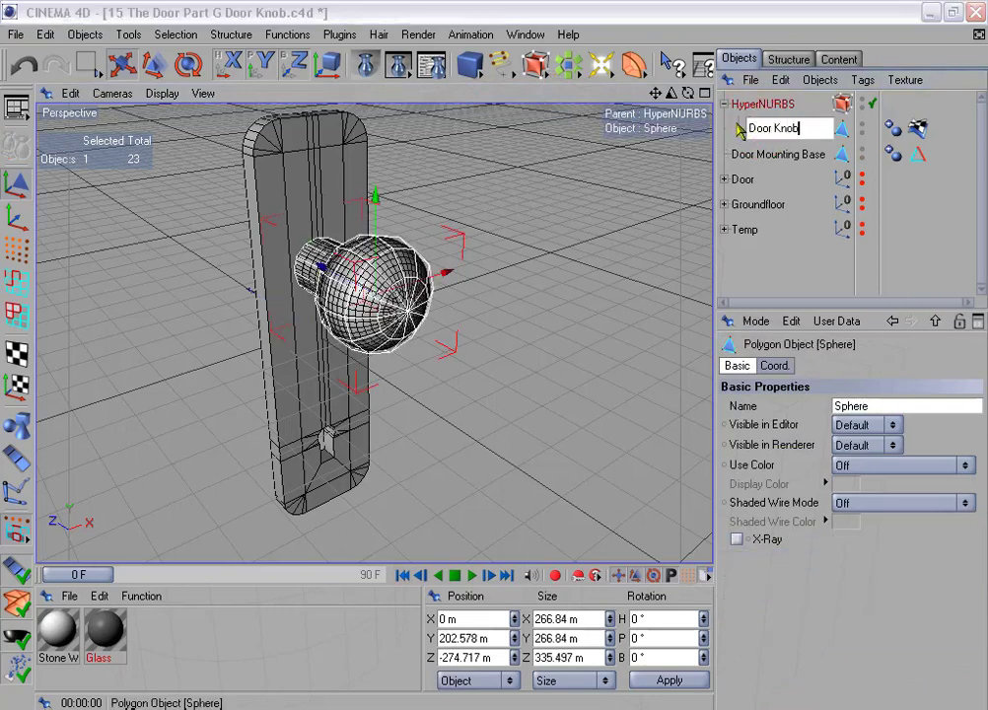
type("Door Knob")
key("Return")
Rename the HyperNURBS object as Door Knob
double_click(760, 105)
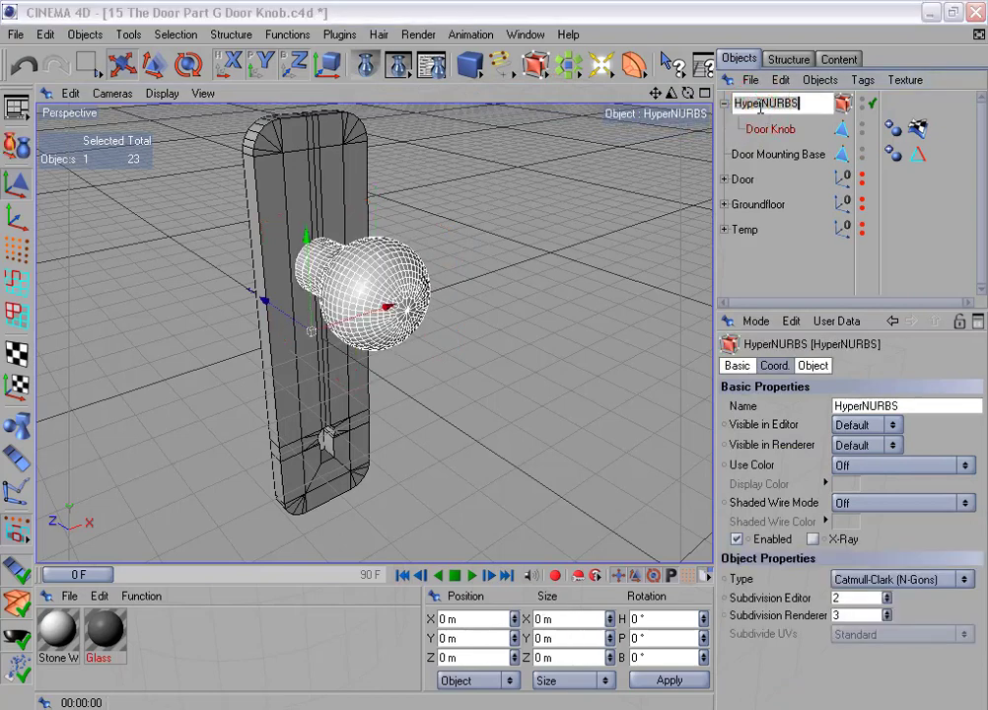
type("Door Kno")
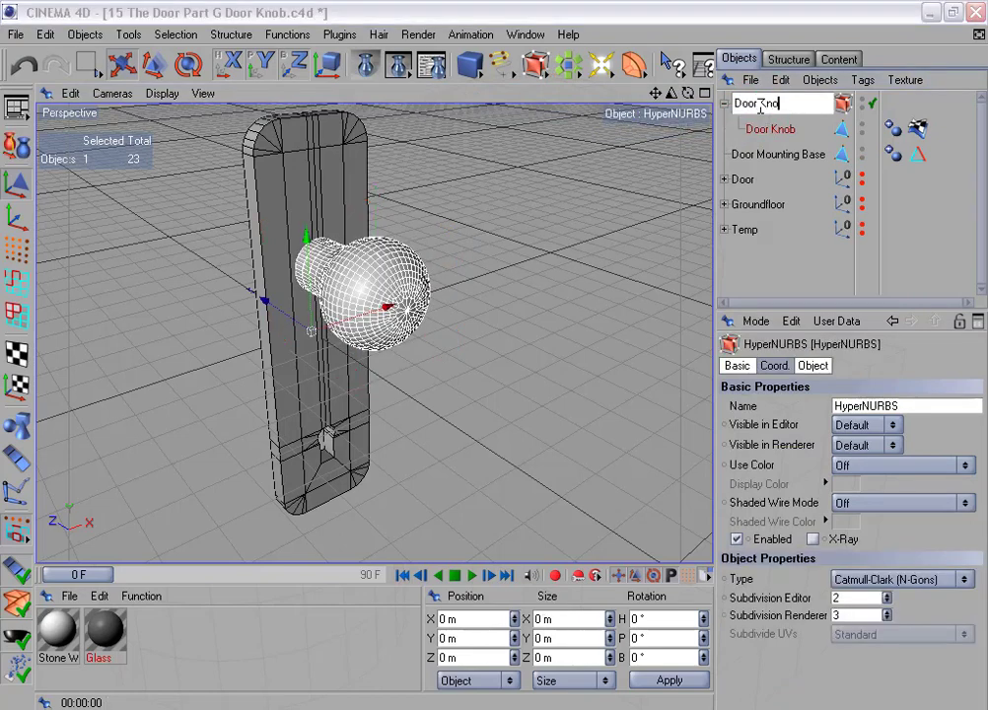
type("b")
key("Return")
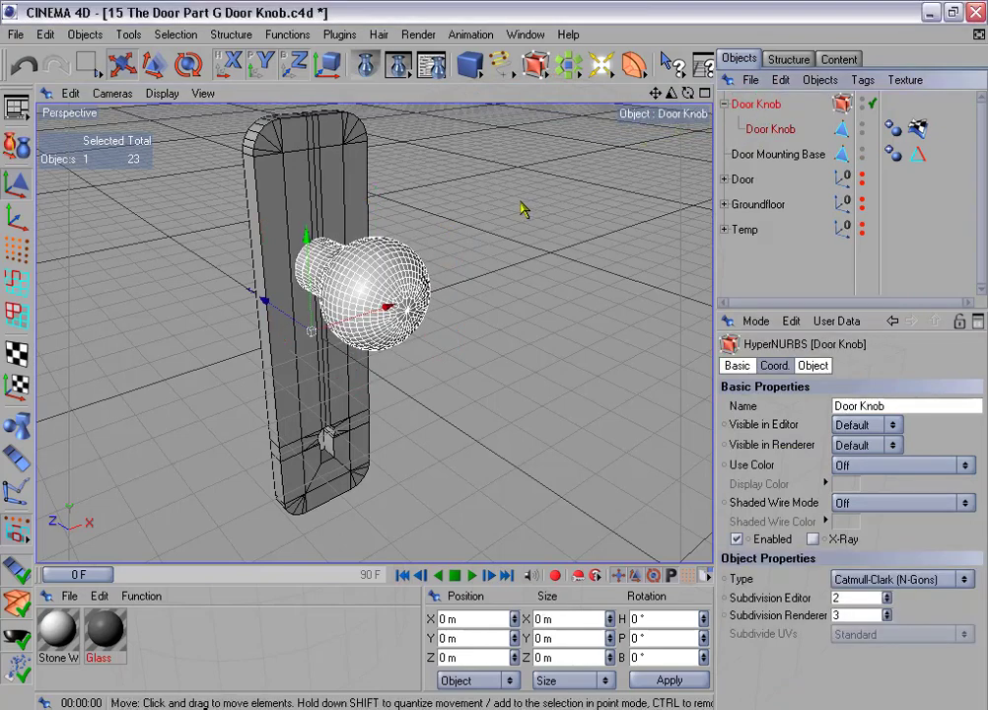
Render a close-up of the smoothed knob in the perspective view to check its surface
scroll(523, 210, "up", 3)
middle_click_drag(523, 210, 532, 240, "alt")
mouse_move(523, 216)
left_mouse_down("alt")
mouse_move(551, 232)
mouse_move(520, 210)
left_mouse_up("alt")
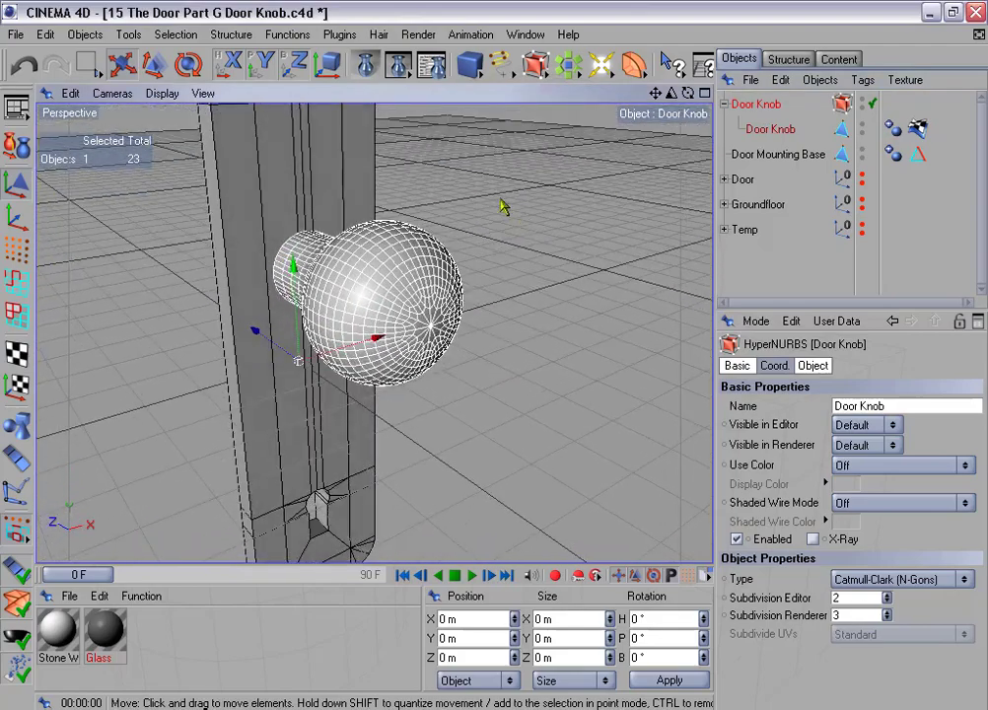
scroll(400, 180, "up", 2)
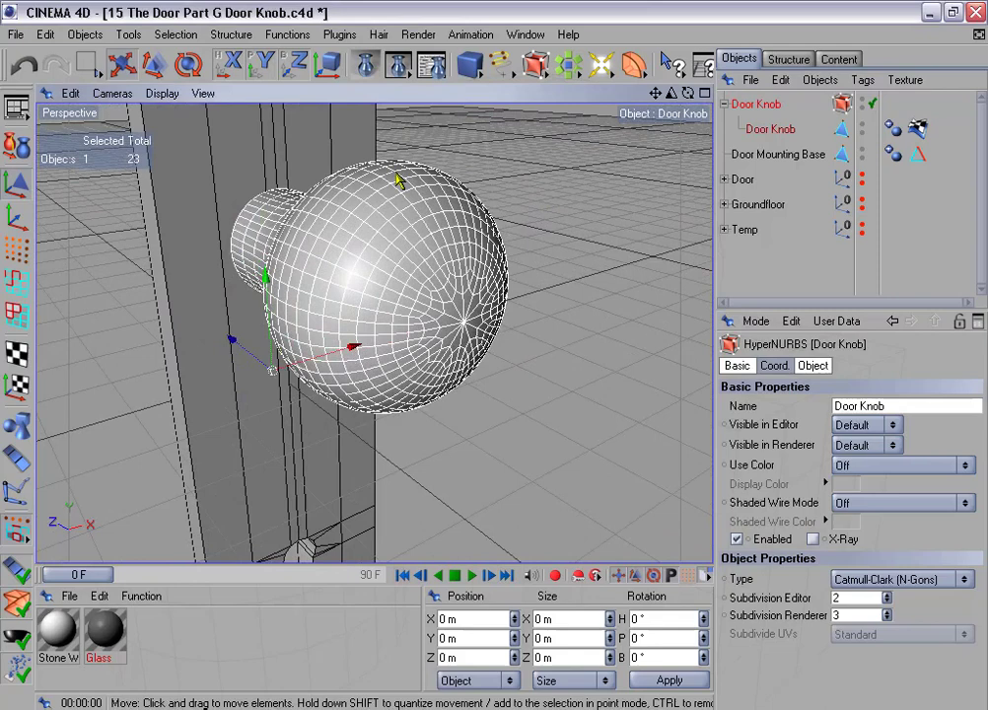
left_click(366, 65)
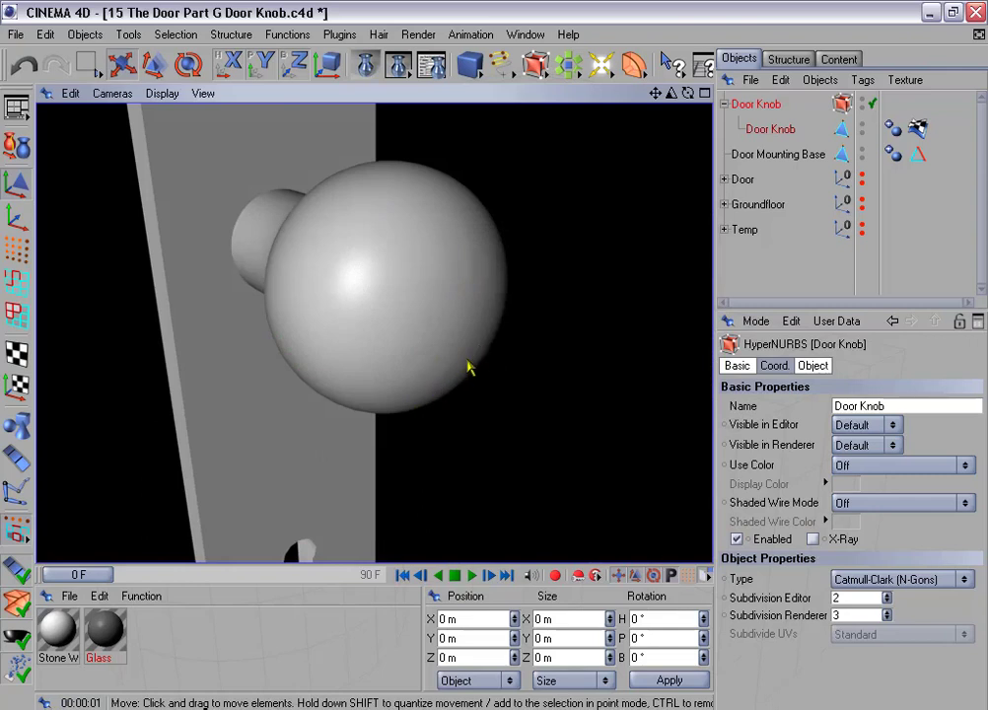
Disable the HyperNURBS smoothing and show the Door Knob mesh close up in the front view, ready for polygon editing
middle_click(471, 370)
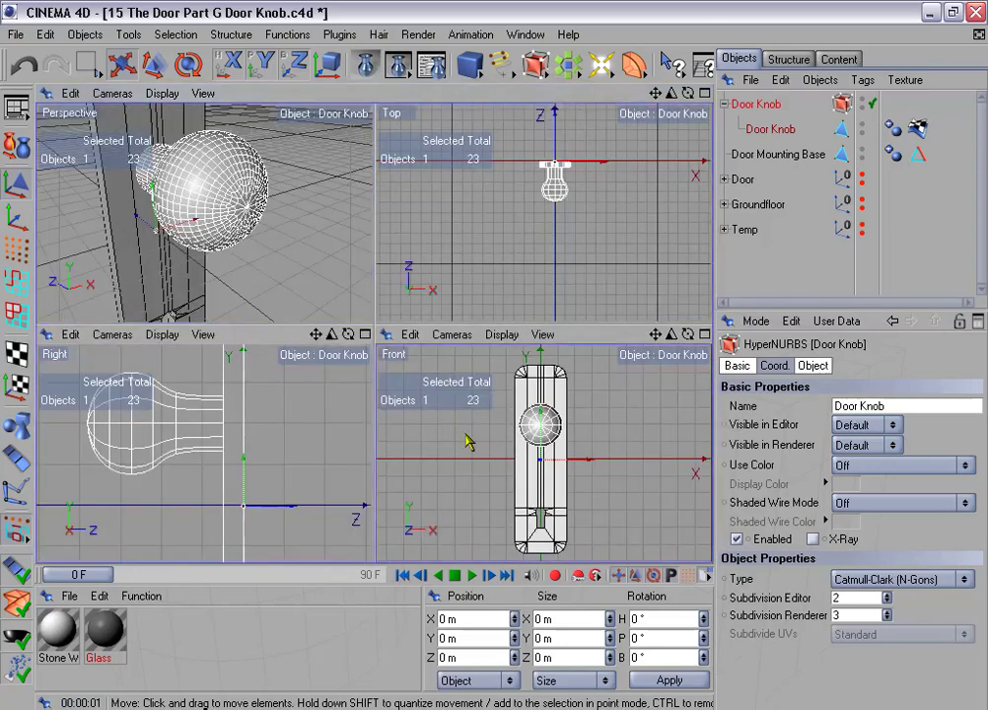
middle_click(463, 441)
scroll(459, 371, "up", 1)
middle_click_drag(467, 256, 472, 345, "alt")
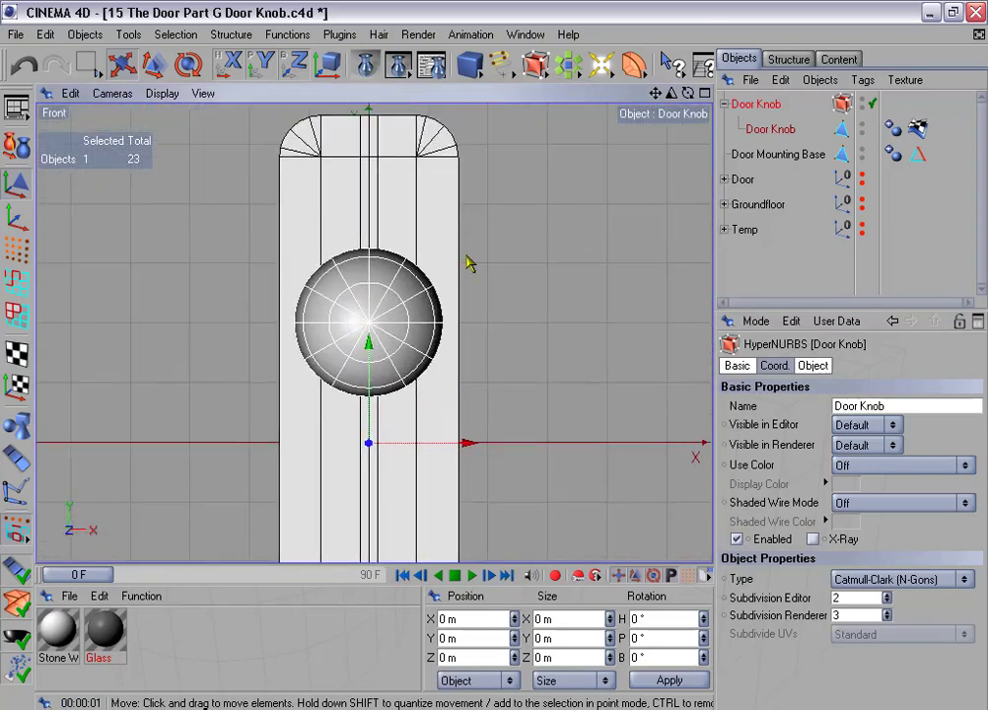
scroll(467, 257, "up", 3)
left_click(873, 103)
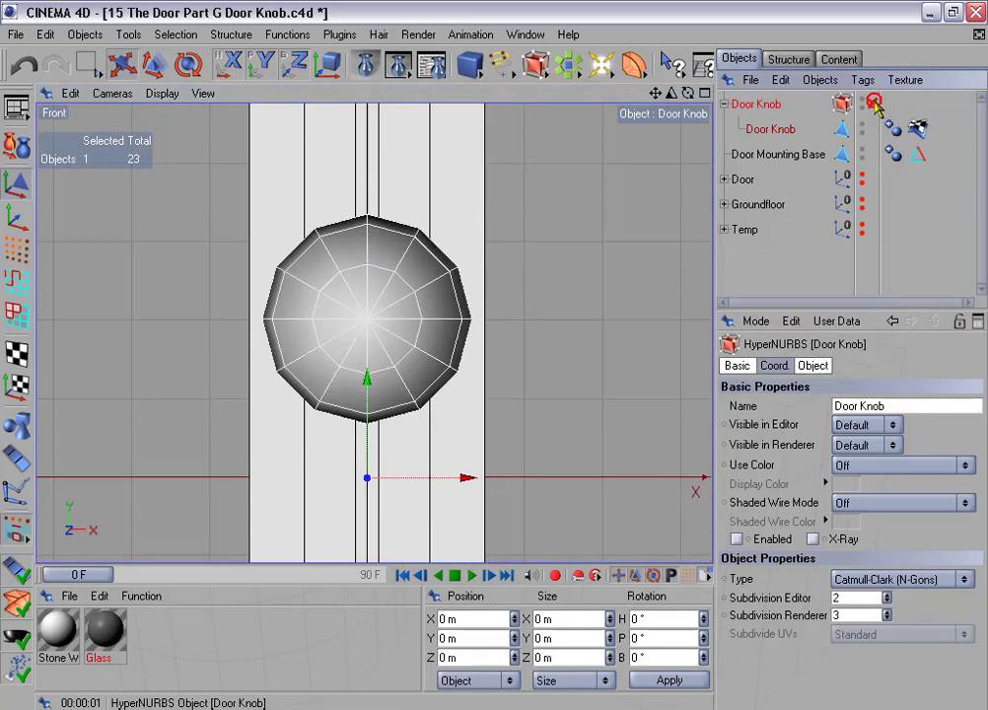
left_click(770, 128)
scroll(607, 249, "up", 1)
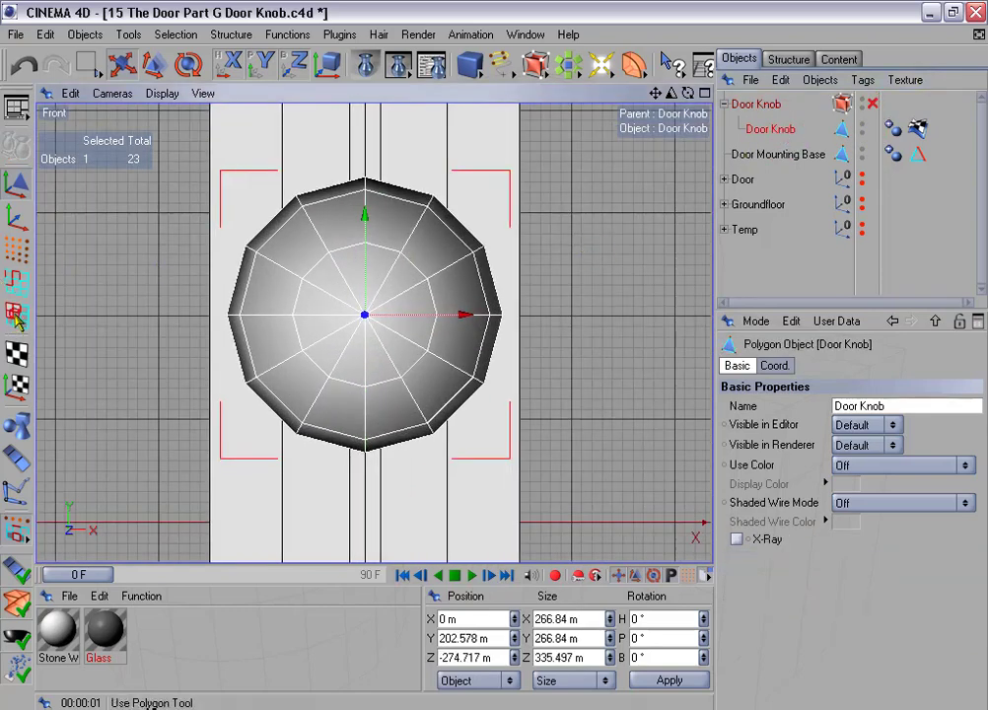
left_click(16, 314)
scroll(125, 326, "up", 2)
scroll(360, 311, "up", 1)
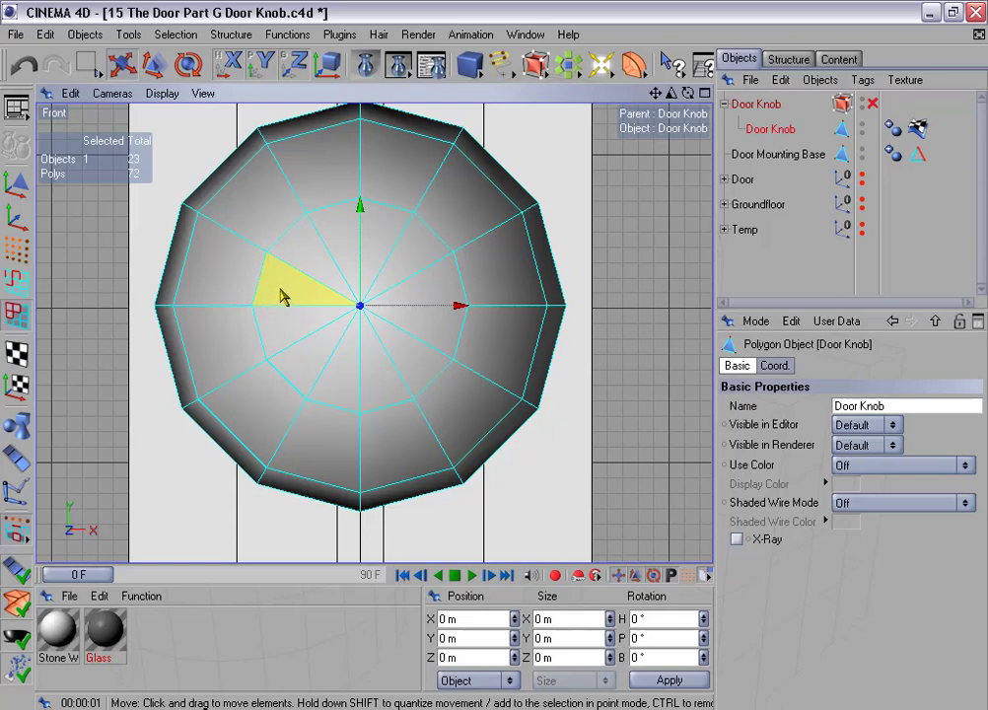
Select two adjacent triangles in the upper-left part of the knob's front cap and melt them into one polygon
left_click_drag(87, 64, 74, 49)
left_click_drag(286, 288, 300, 263)
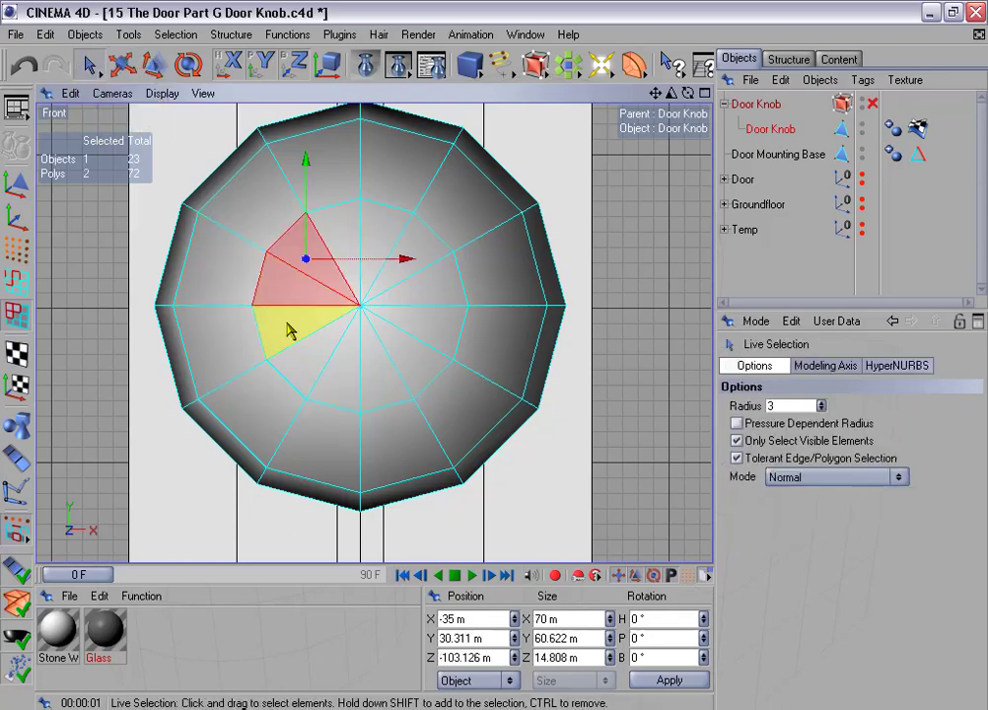
left_click(284, 35)
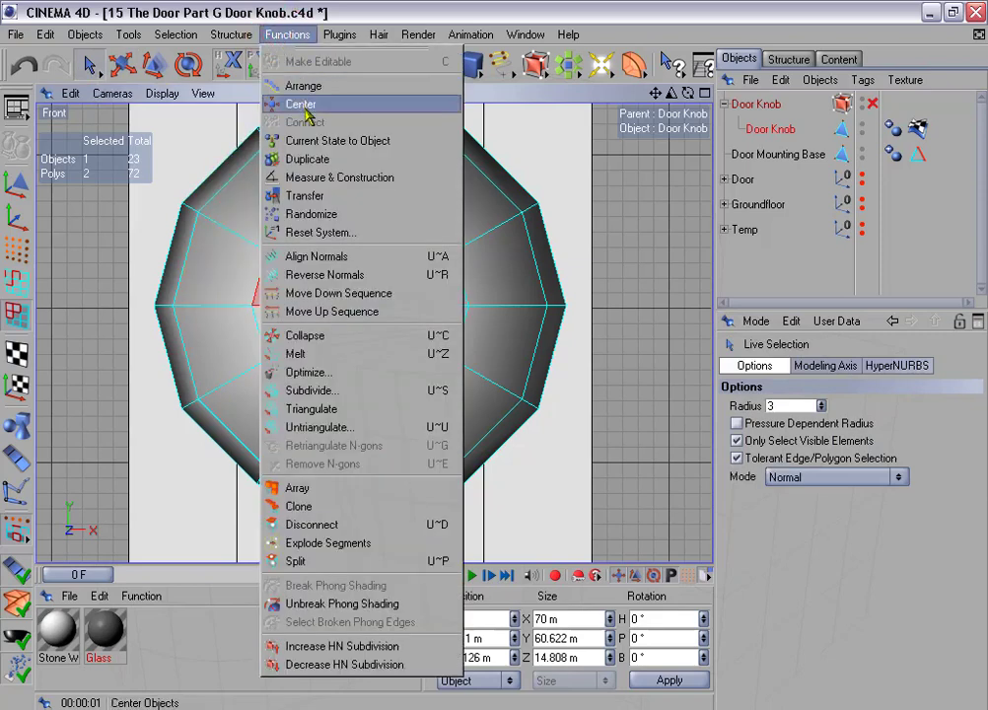
left_click(277, 353)
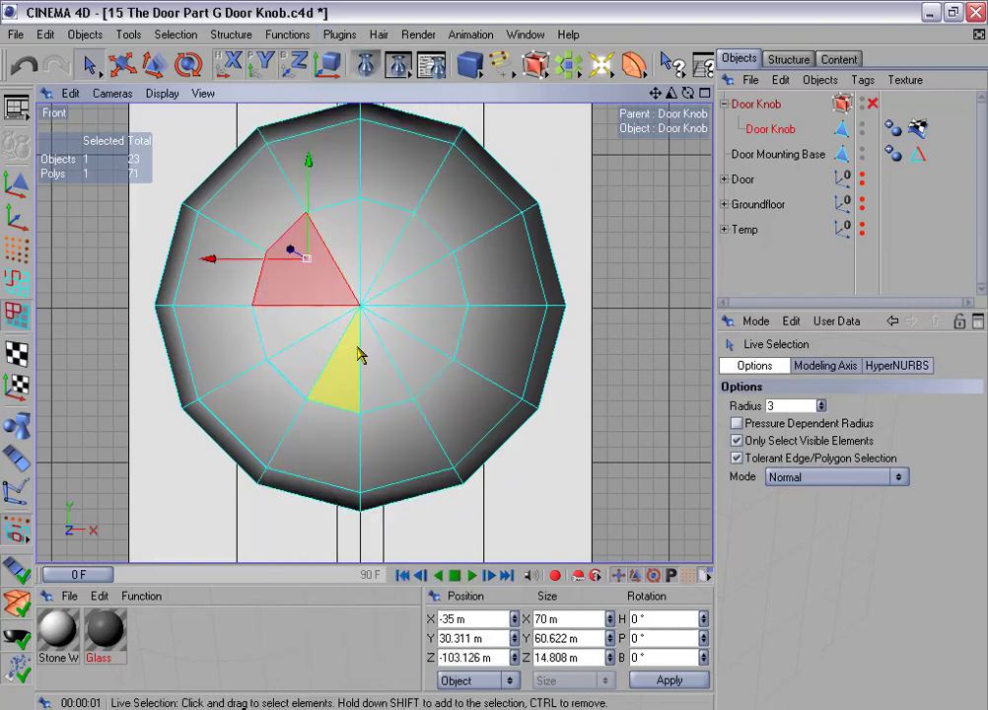
left_click(285, 37)
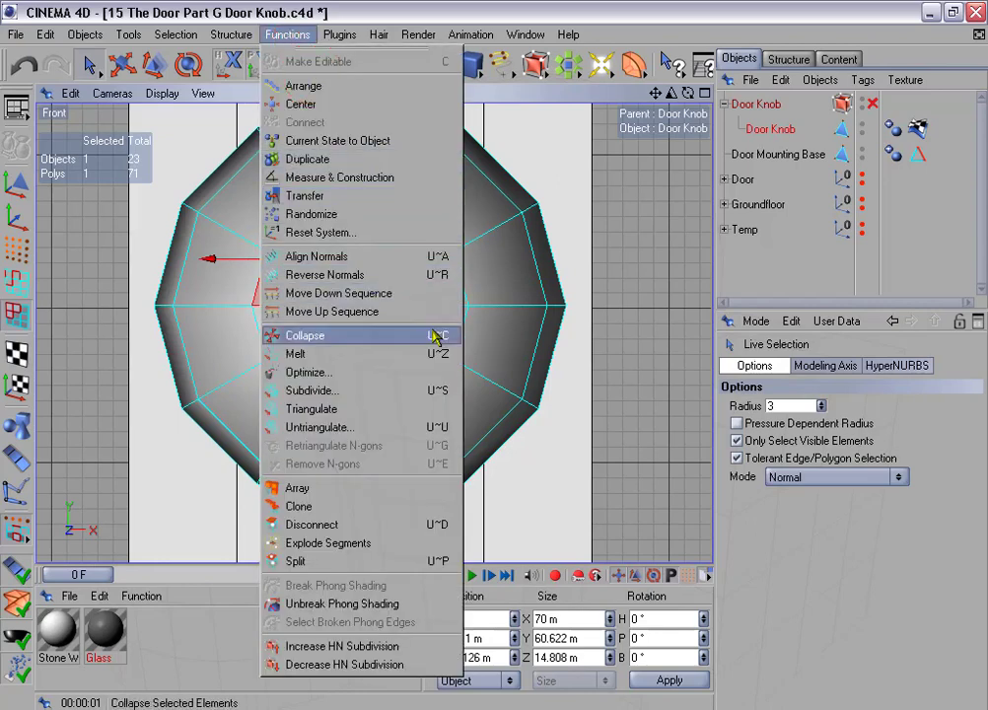
left_click(578, 9)
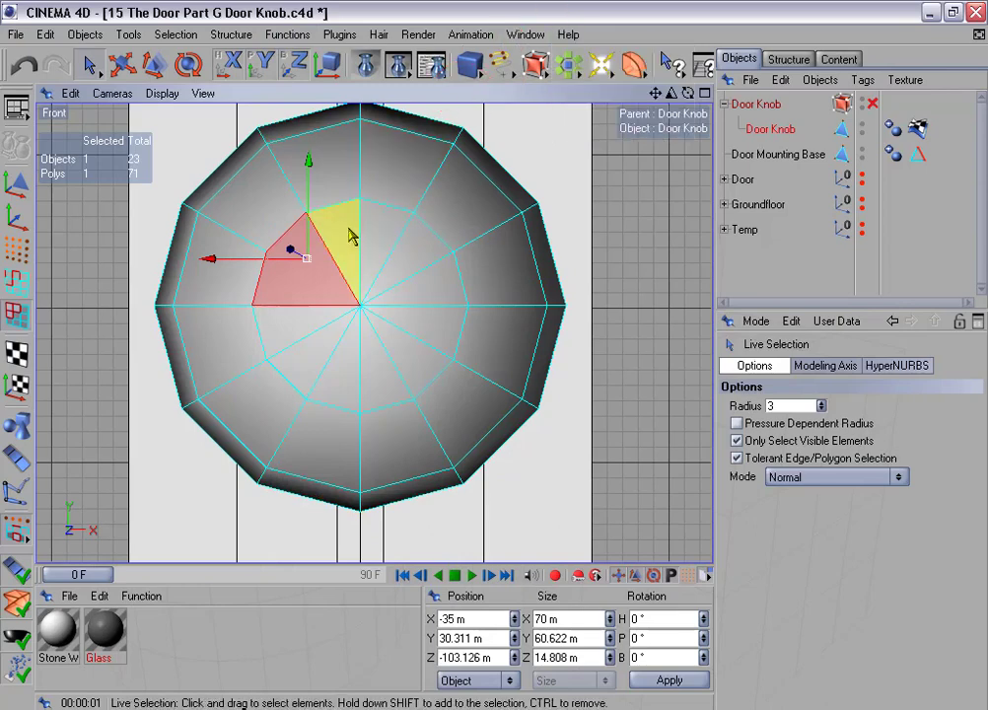
Melt the remaining five pairs of adjacent triangles around the knob's front cap into single polygons
key("Delete")
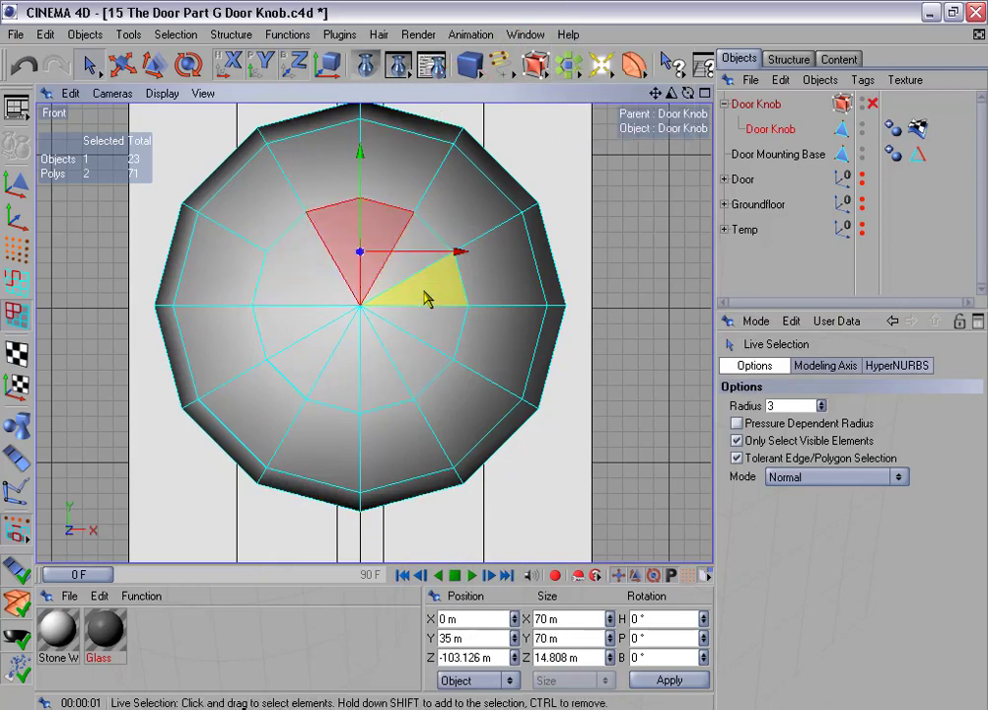
left_click(427, 296)
key("Delete")
left_click(414, 403)
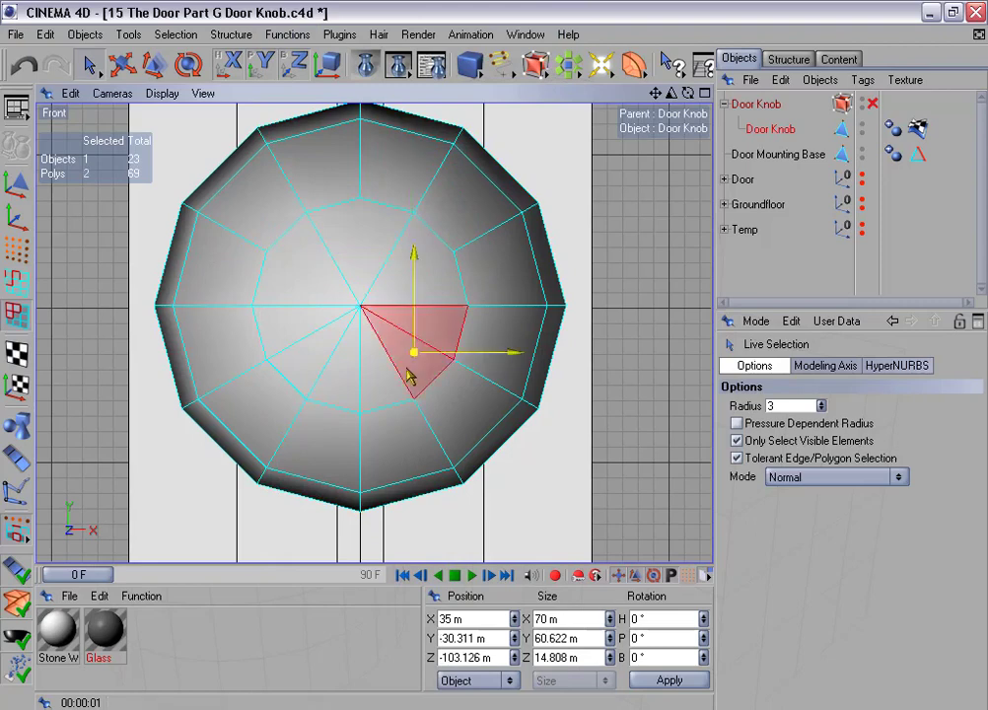
key("Delete")
left_click(302, 346)
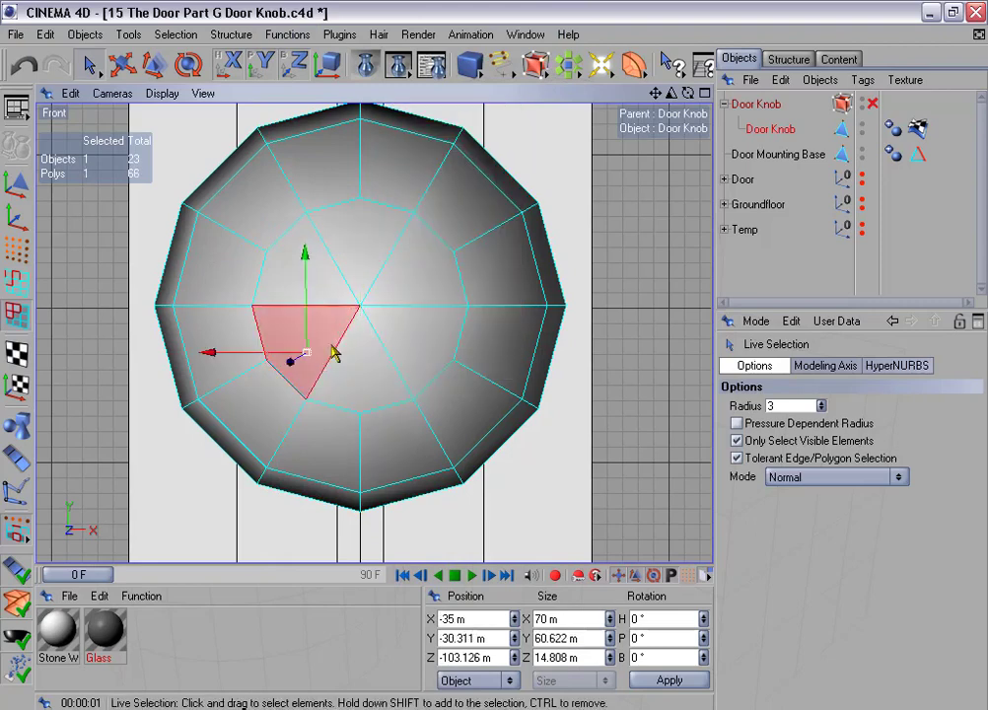
Re-enable the HyperNURBS smoothing and render the knob in the perspective view, then redraw the view
middle_click(298, 276)
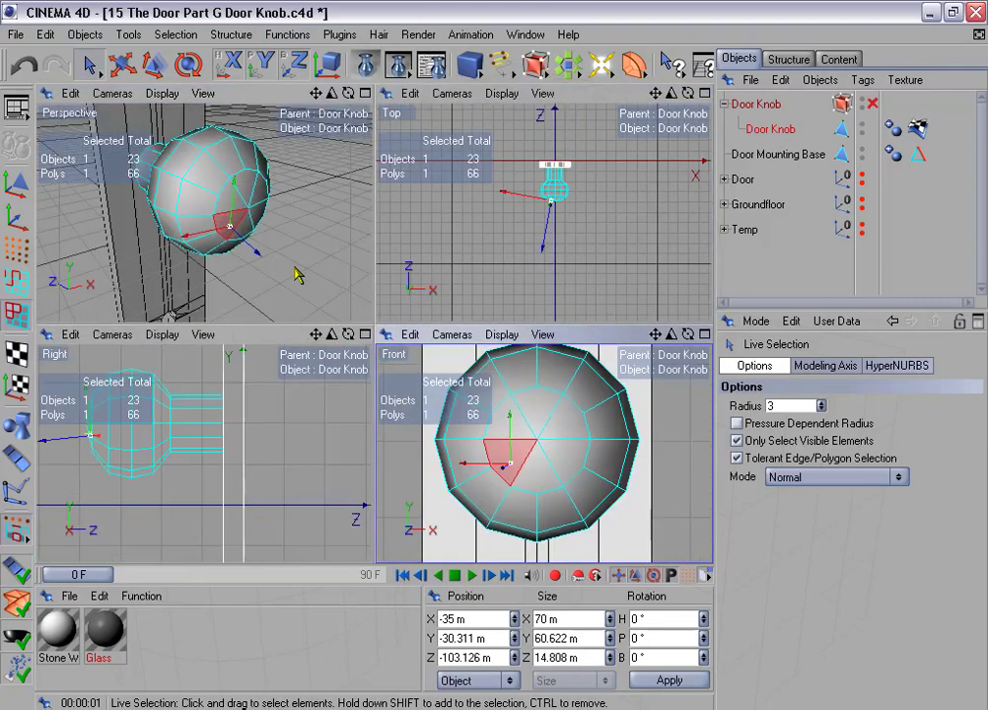
middle_click(298, 276)
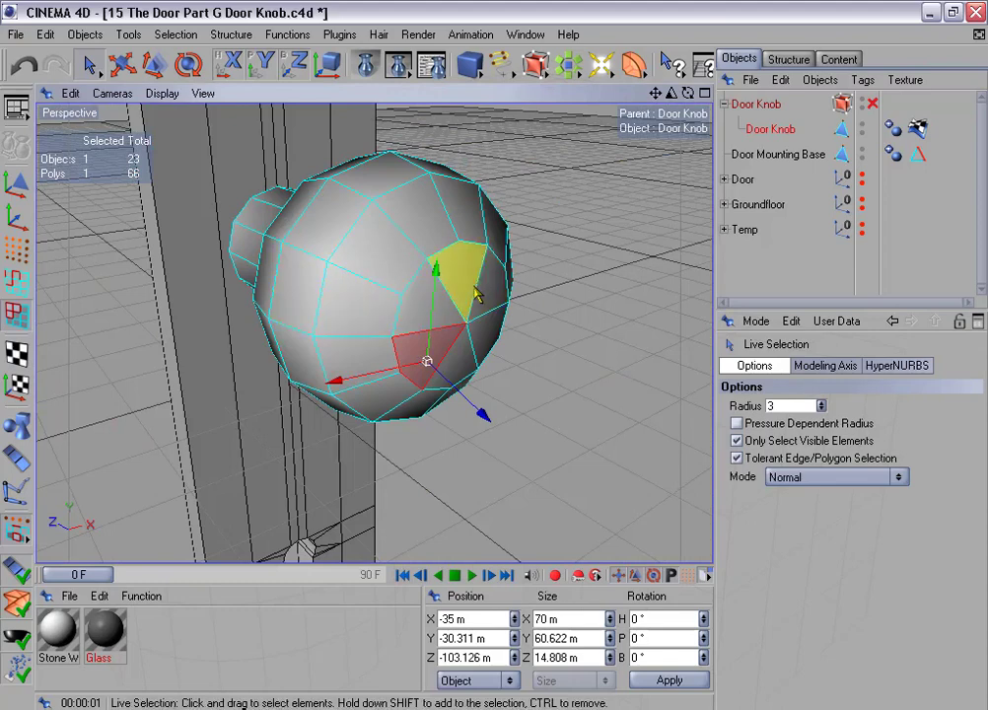
left_click(875, 106)
left_click(367, 64)
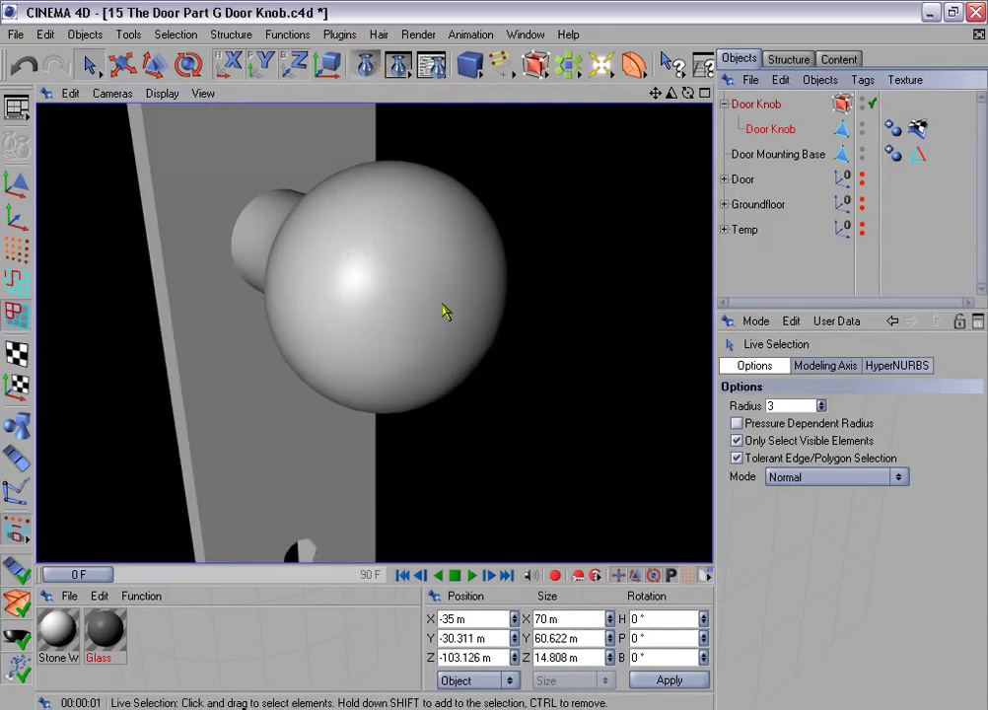
key("a")
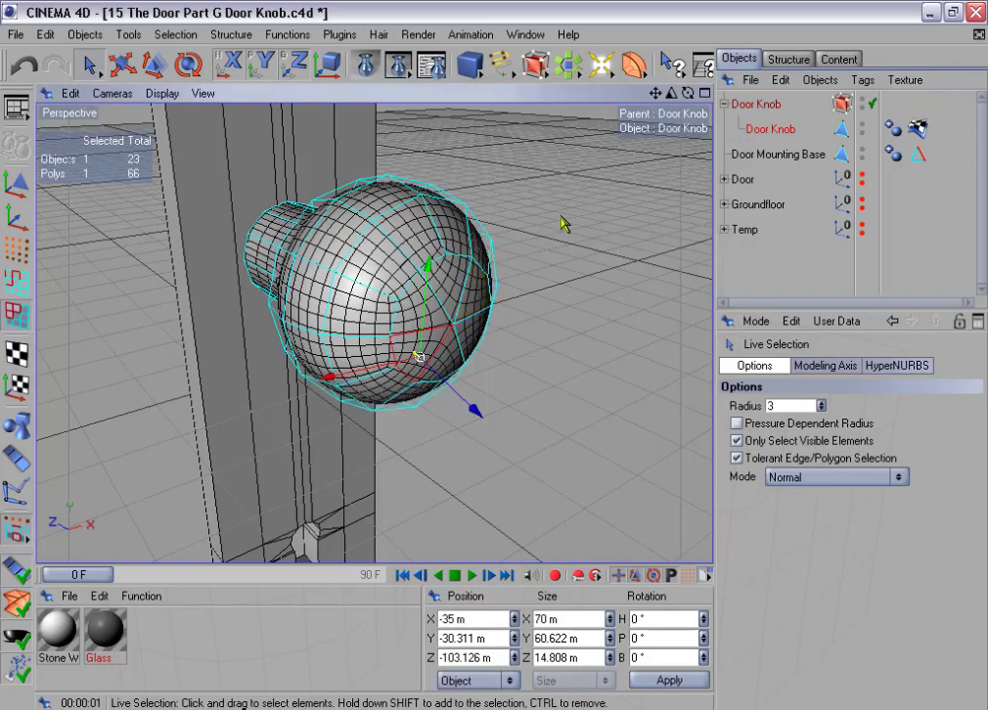
Disable the smoothing and loop-select the ring of edges where the stem meets the ball of the knob
left_click_drag(562, 225, 341, 185, "alt")
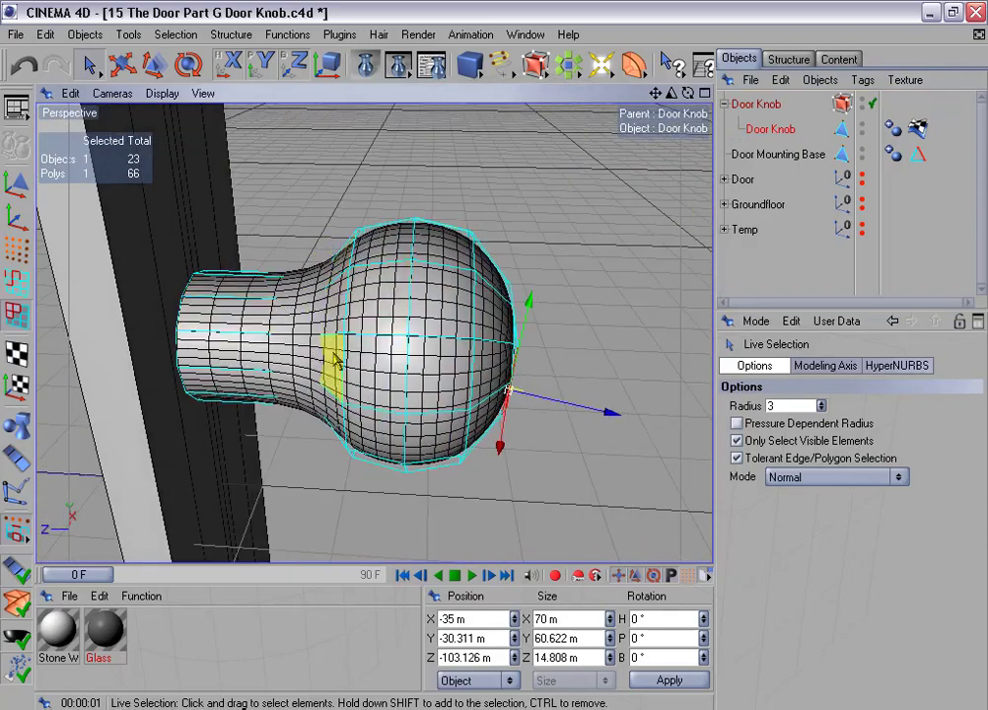
key("q")
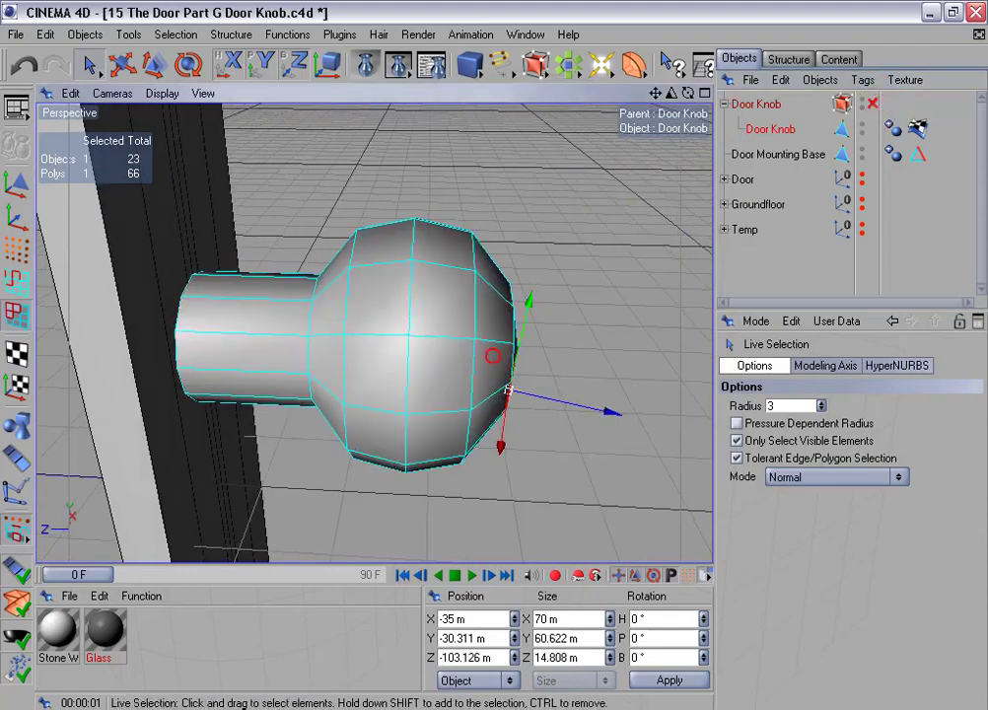
left_click_drag(493, 356, 67, 175, "alt")
left_click(16, 281)
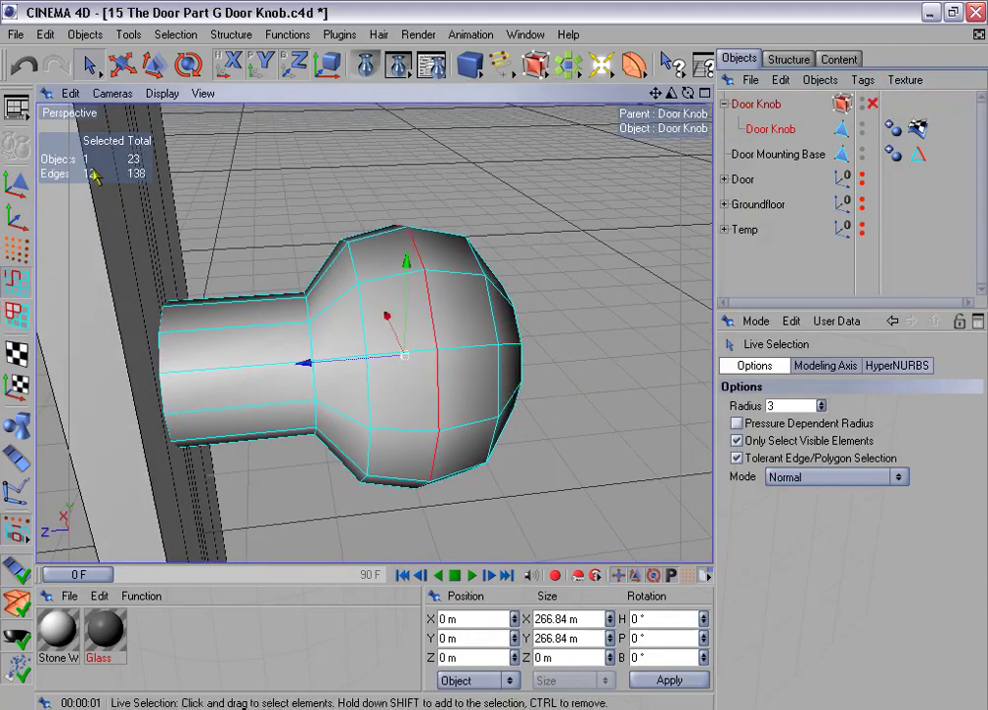
left_click(186, 33)
left_click(250, 158)
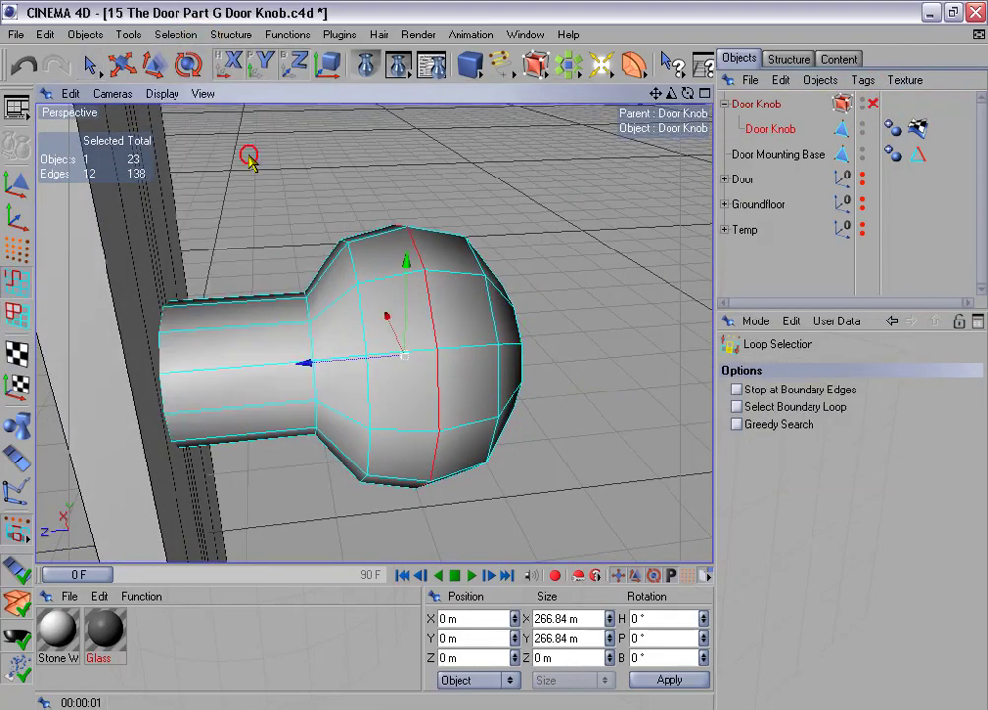
left_click(311, 343)
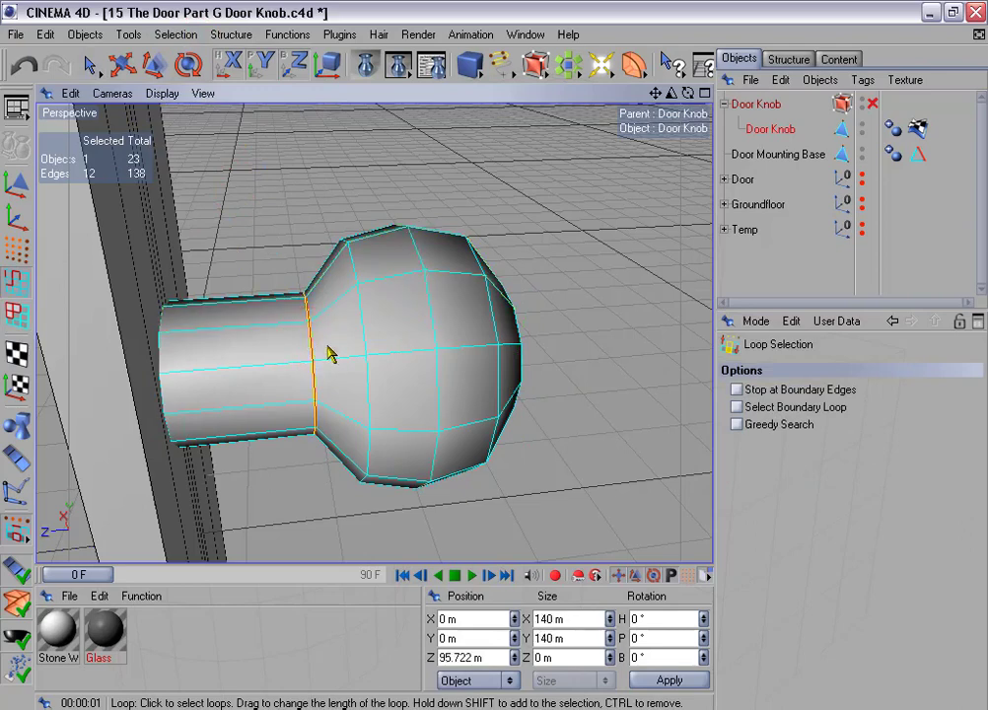
Bevel the selected neck edges with subdivision 1, Convex type and a 3.5 m inner offset, and turn the smoothing back on
right_click(537, 225)
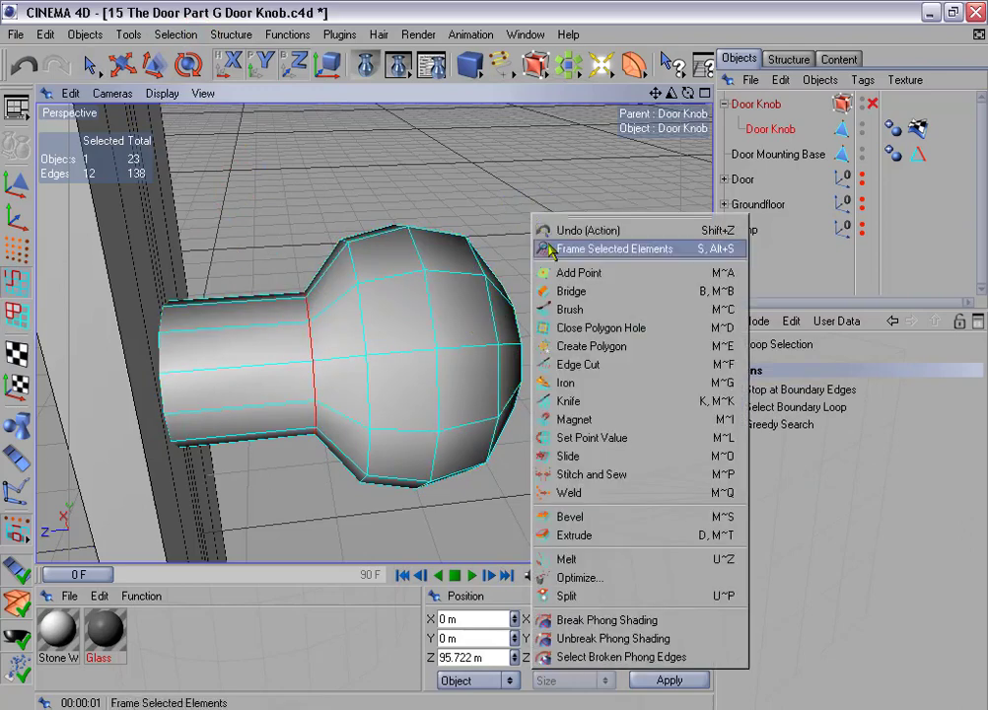
left_click(592, 517)
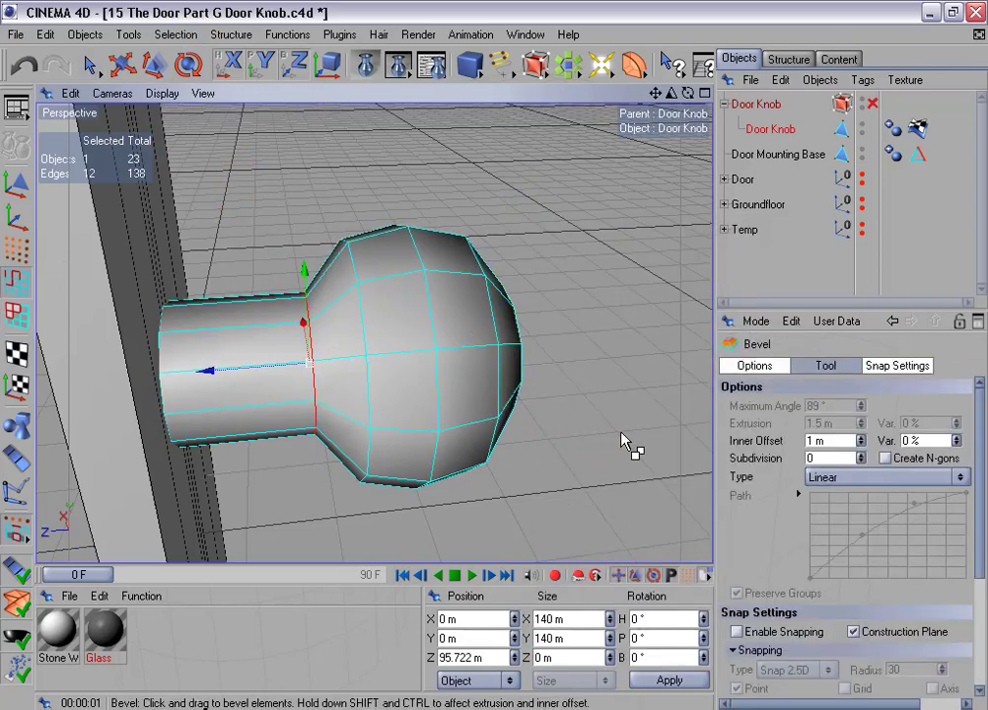
left_click(860, 454)
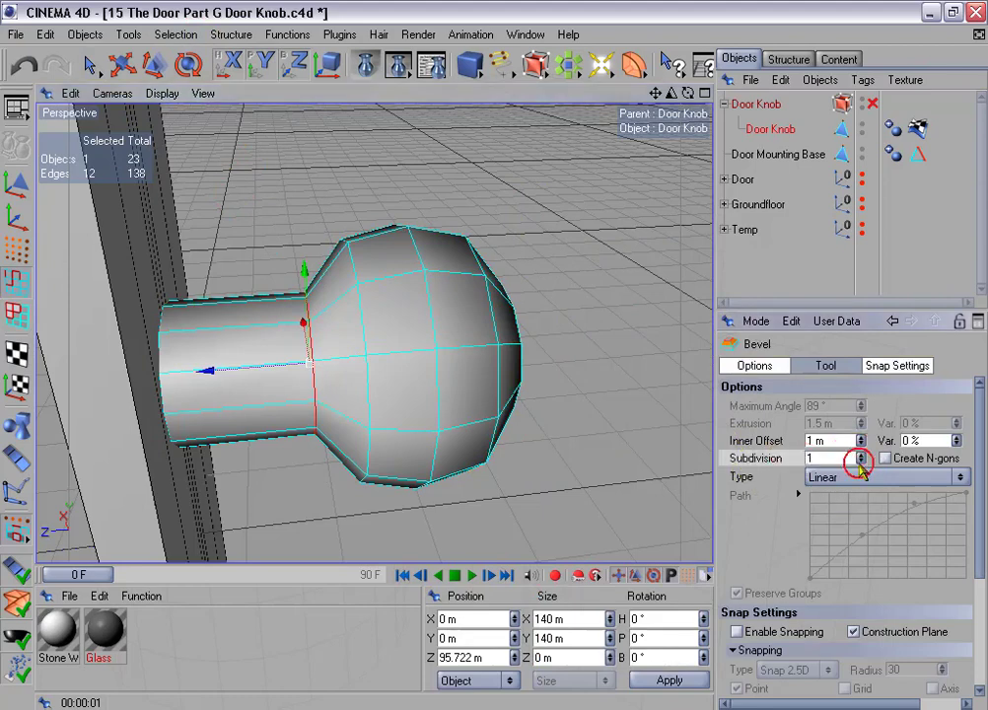
left_click(845, 478)
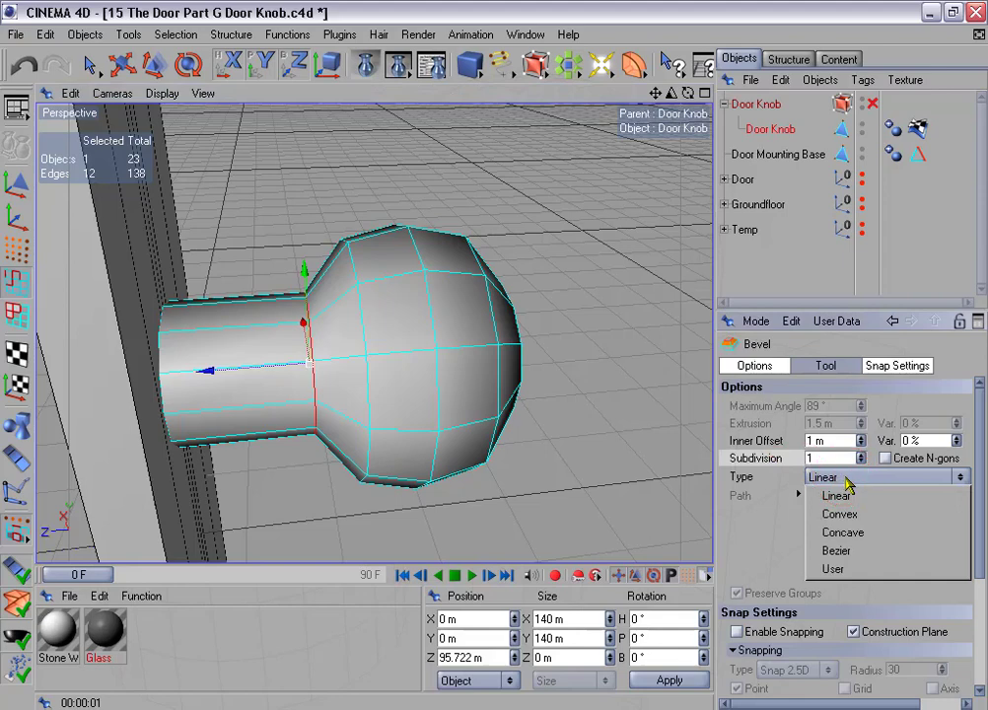
left_click(876, 521)
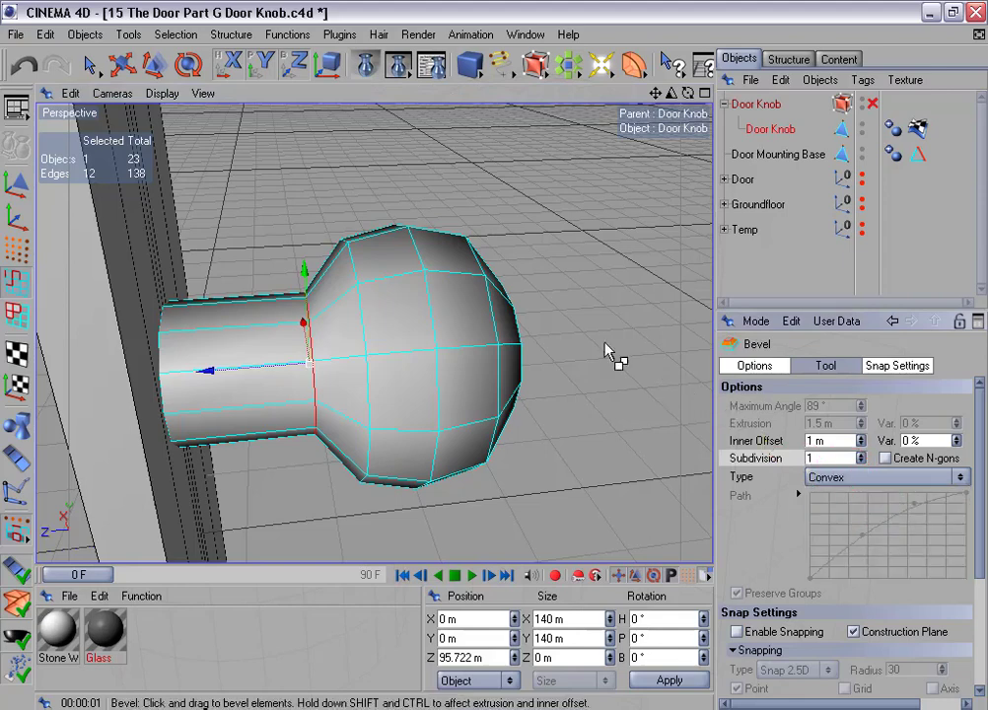
left_click_drag(521, 244, 552, 244)
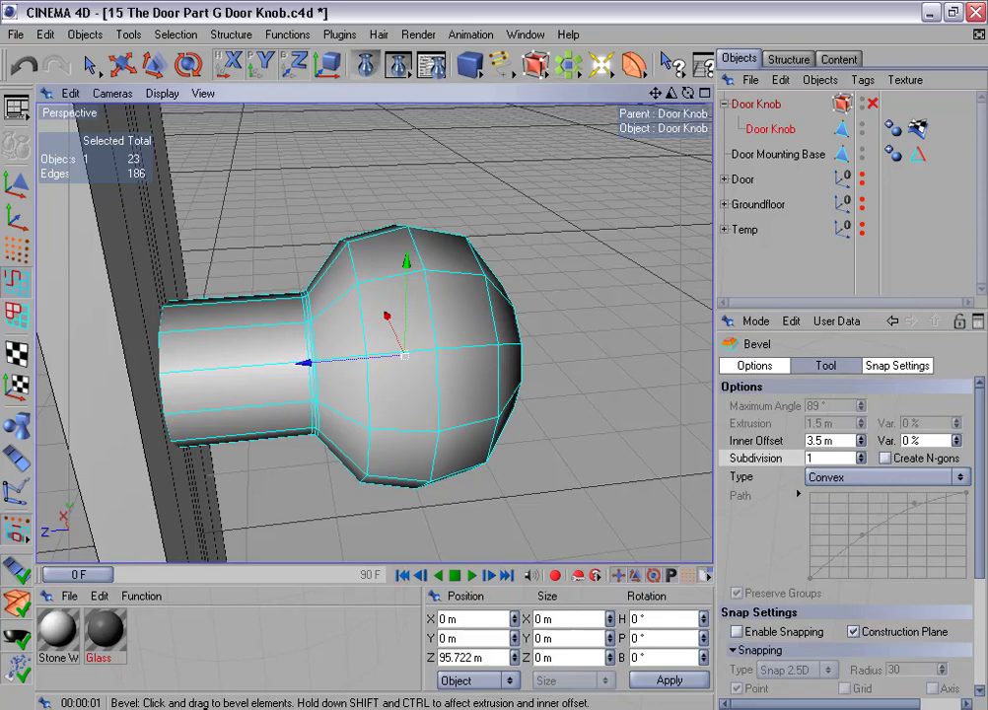
left_click_drag(534, 239, 532, 240)
left_click(872, 104)
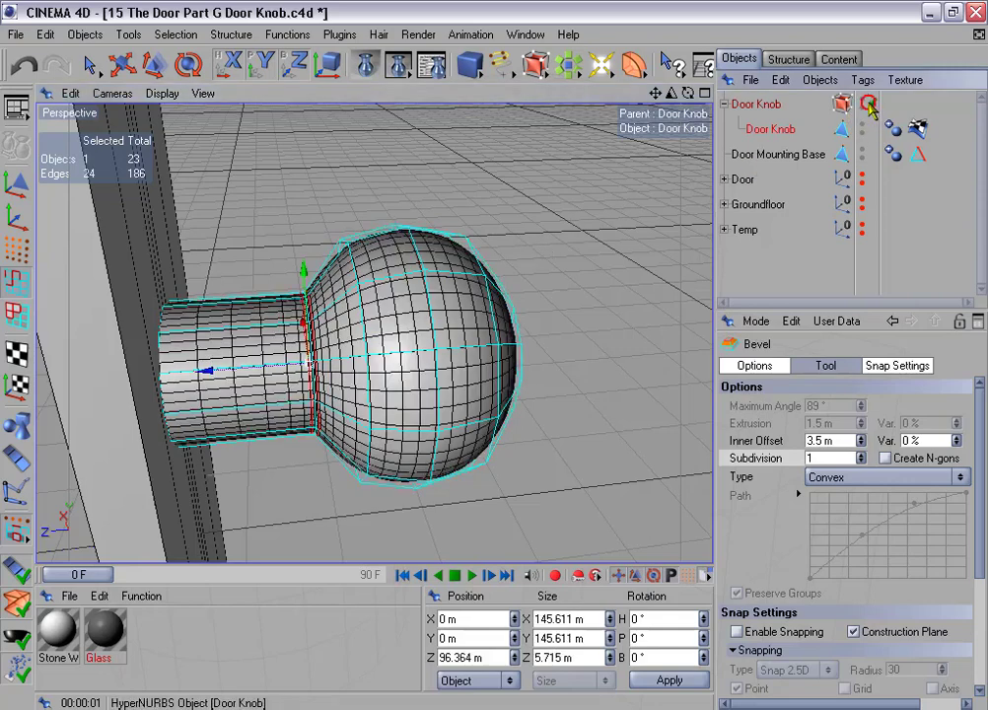
Render the perspective view and inspect the bevelled joint between the knob's stem and ball from another angle
key("ctrl+r")
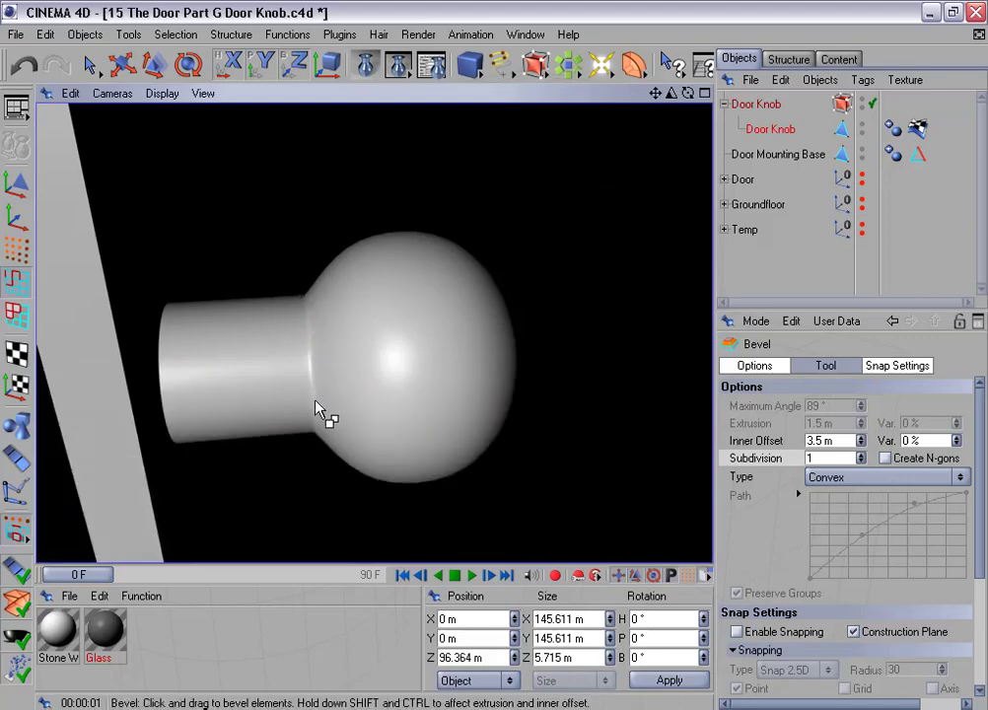
left_click_drag(687, 92, 641, 83)
left_click_drag(521, 229, 483, 233, "alt")
scroll(521, 229, "down", 3)
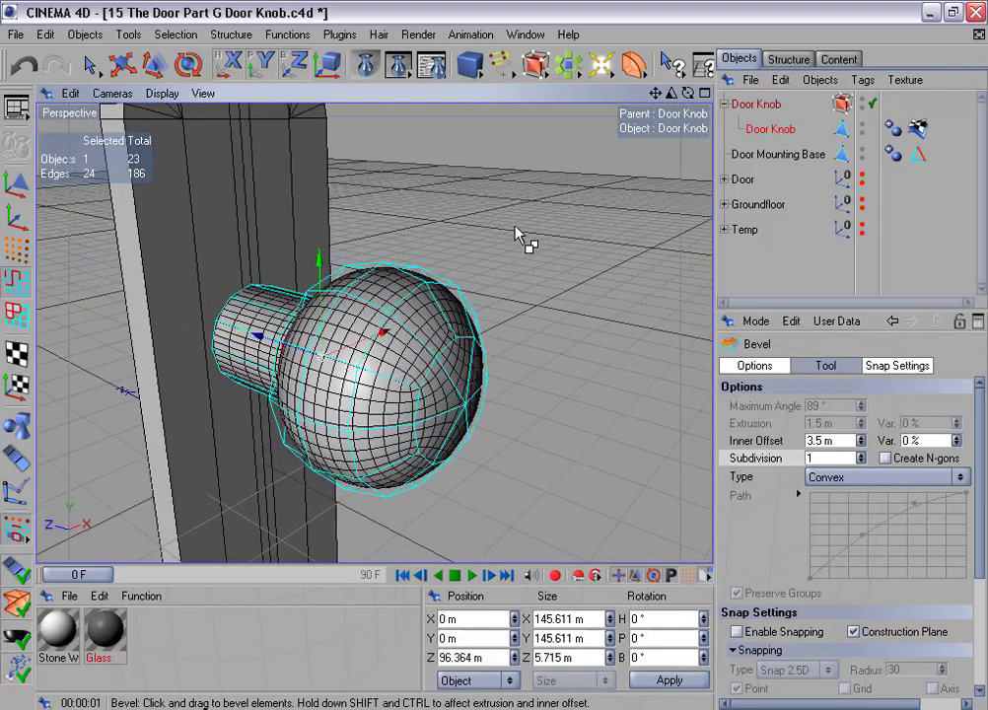
Set the editor subdivision of the Door Knob HyperNURBS object to 1
left_click(760, 107)
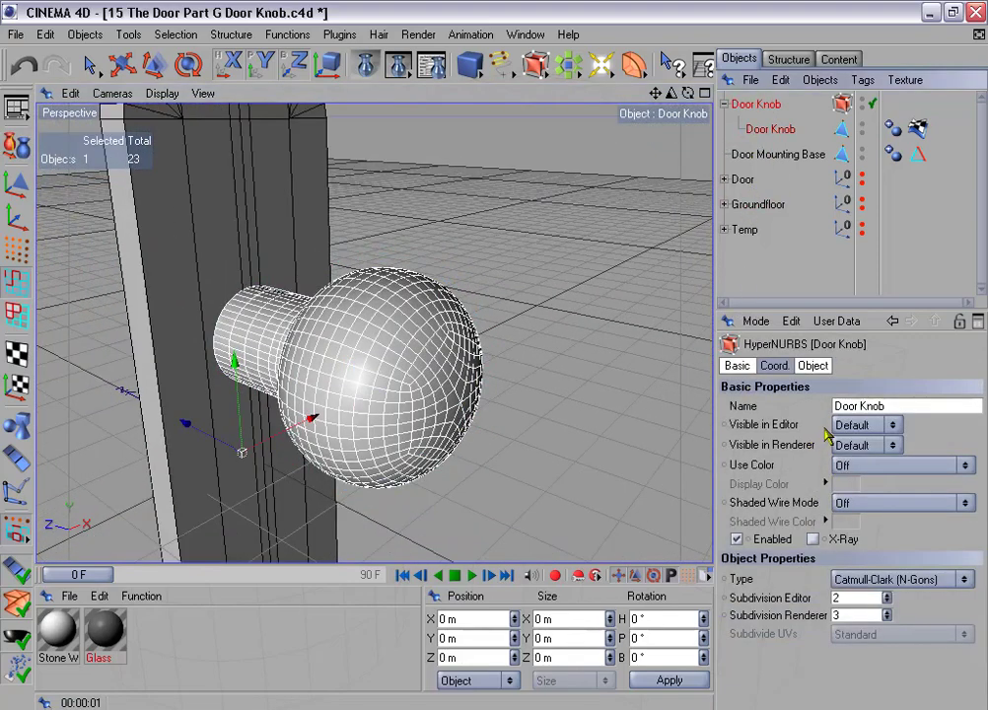
left_click(797, 599)
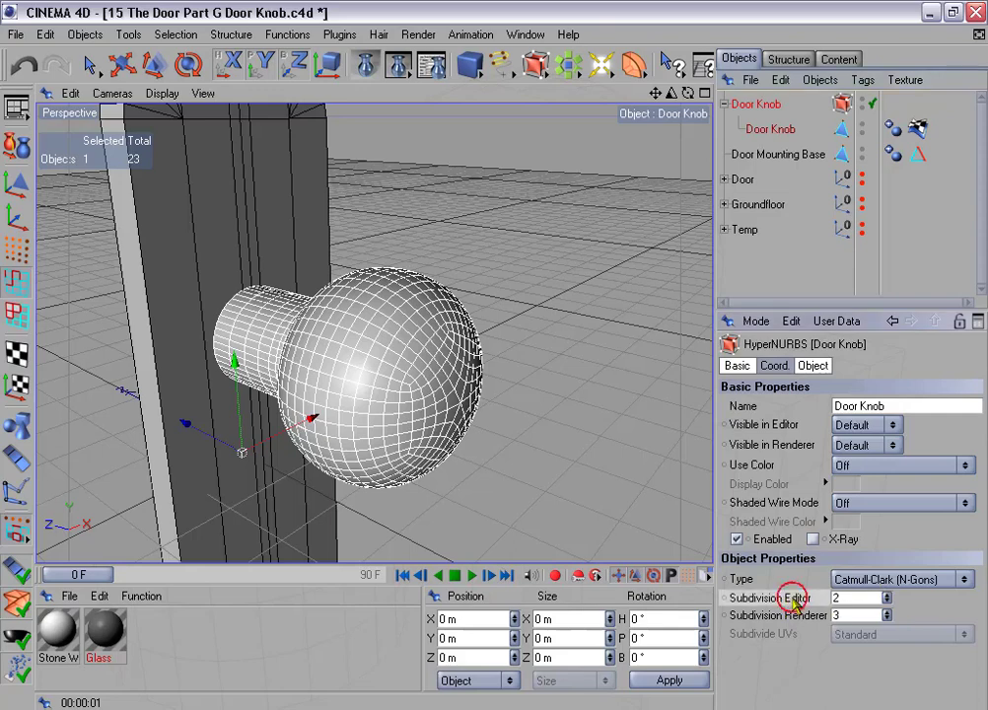
left_click(887, 602)
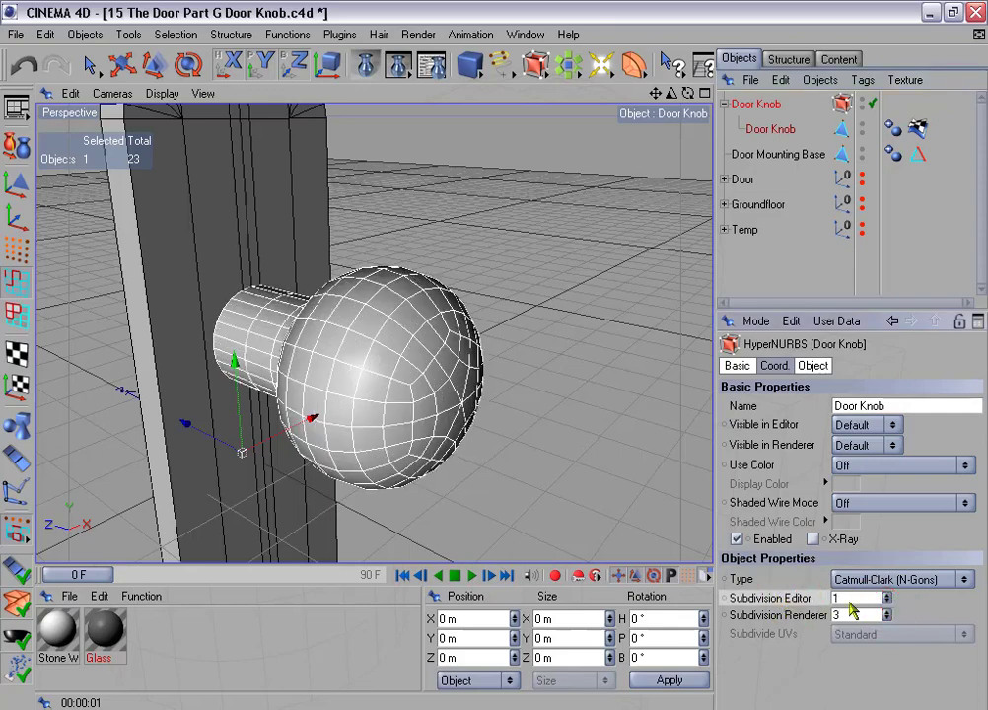
Move the Door Knob mesh's axis to the center of all its points with the Axis Center plugin, working in model mode
mouse_move(576, 373)
left_mouse_down("alt")
mouse_move(495, 354)
mouse_move(576, 373)
left_mouse_up("alt")
scroll(576, 373, "down", 4)
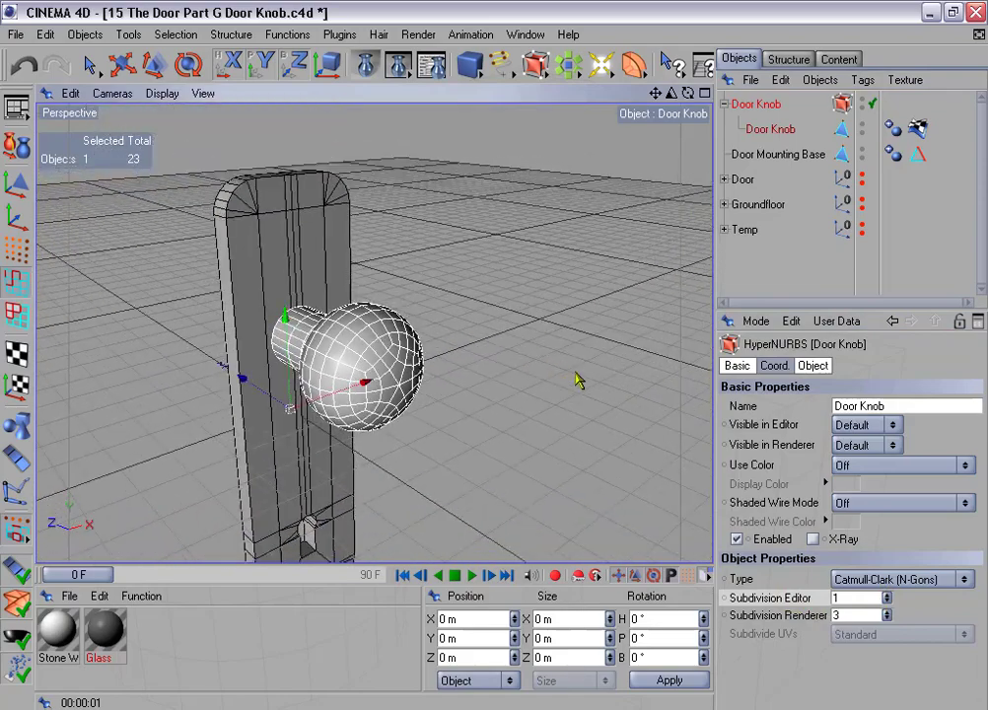
mouse_move(498, 311)
left_mouse_down("alt")
mouse_move(494, 356)
mouse_move(491, 299)
left_mouse_up("alt")
middle_click_drag(490, 299, 516, 270, "alt")
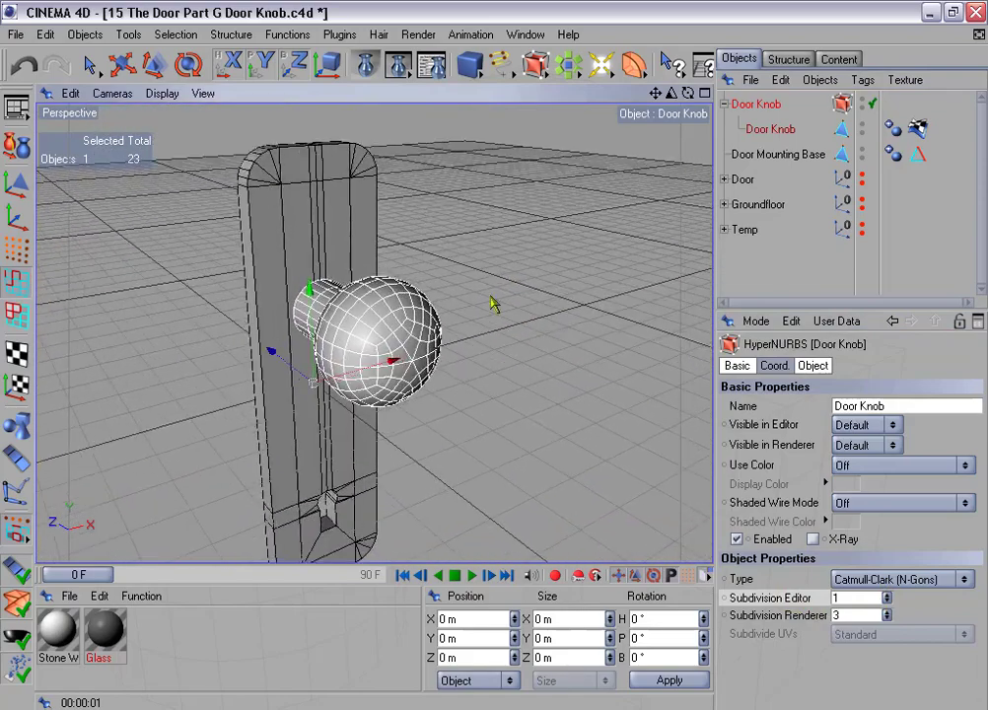
left_click_drag(490, 298, 494, 349, "alt")
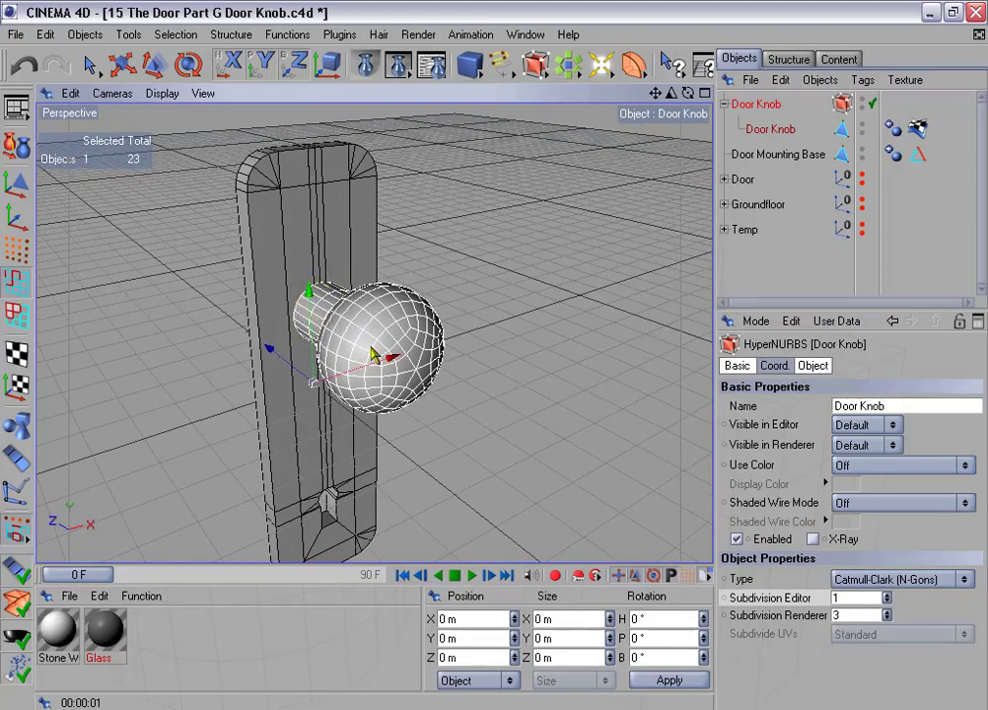
left_click_drag(396, 388, 412, 384, "alt")
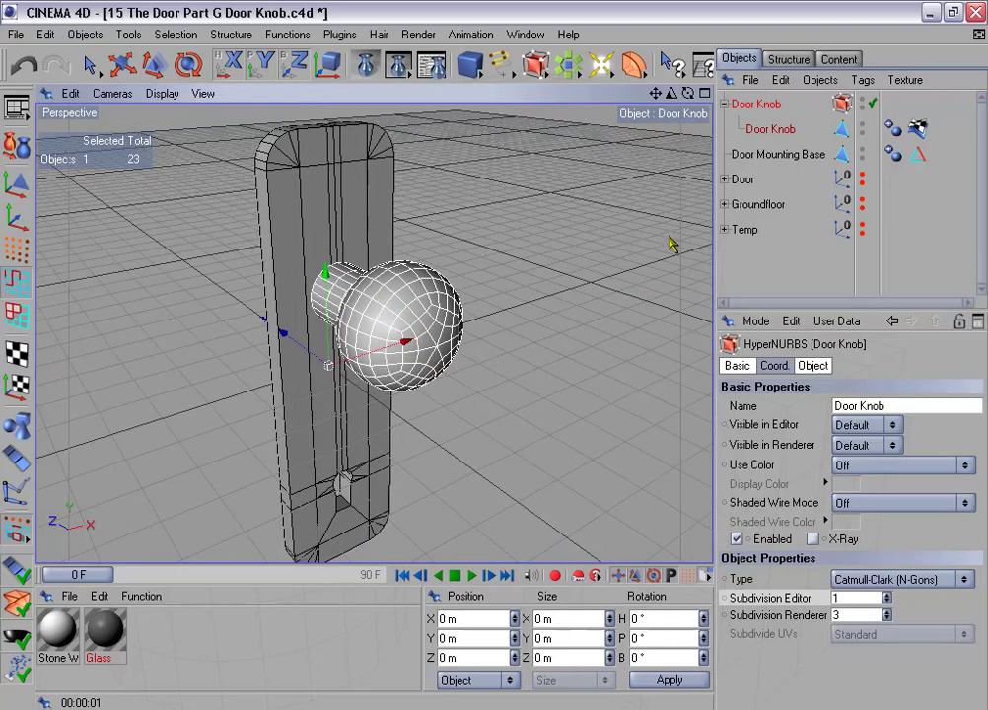
left_click(777, 129)
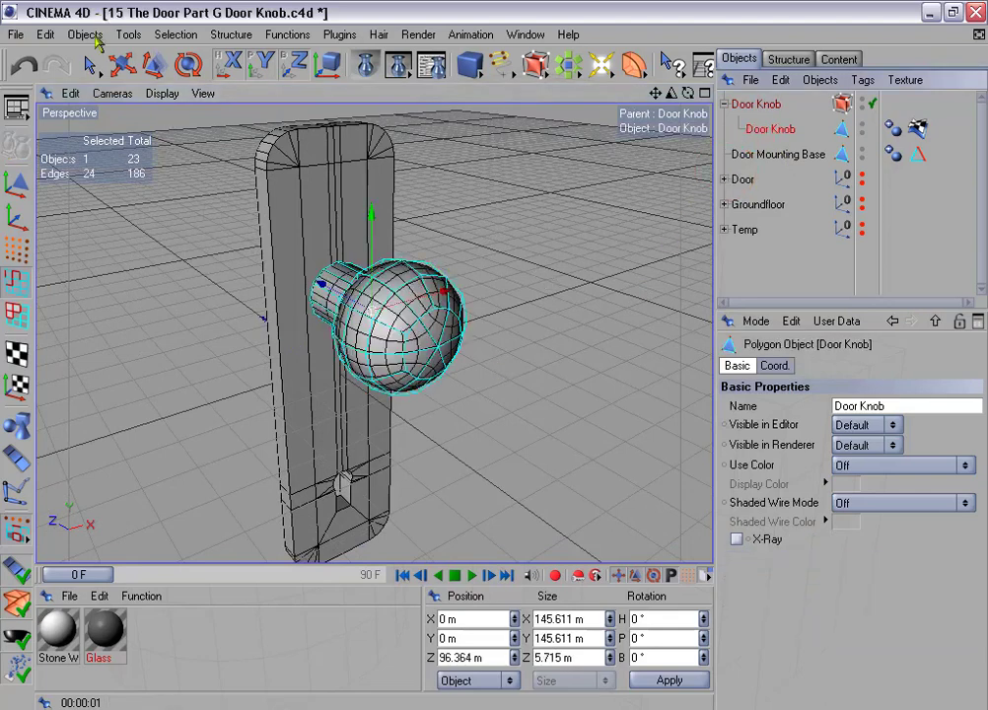
left_click(16, 143)
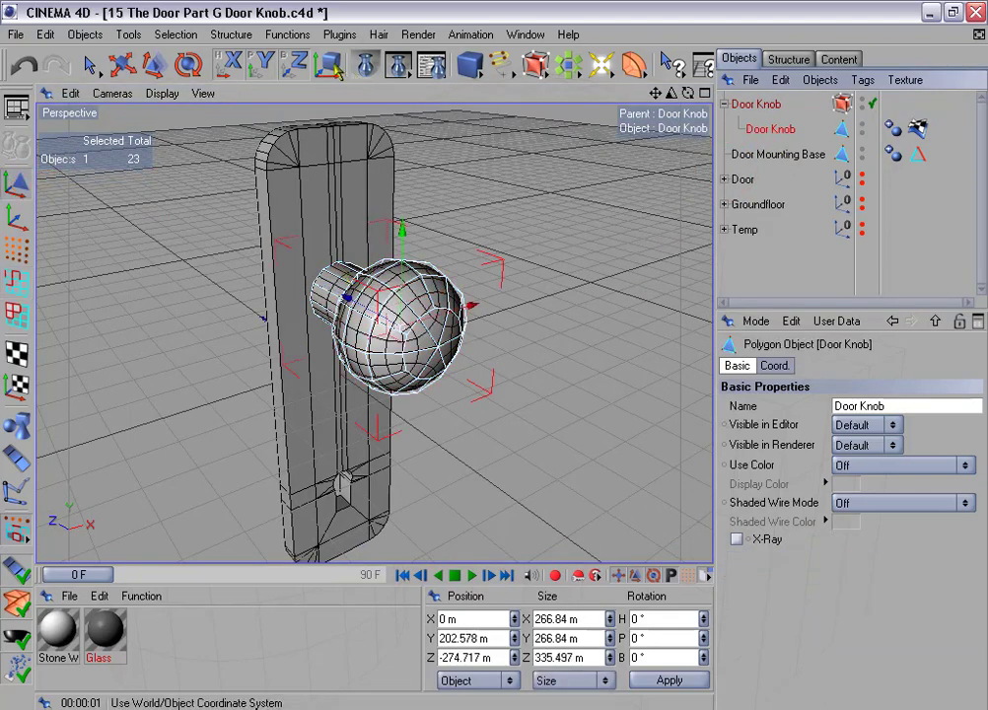
left_click(340, 35)
mouse_move(374, 104)
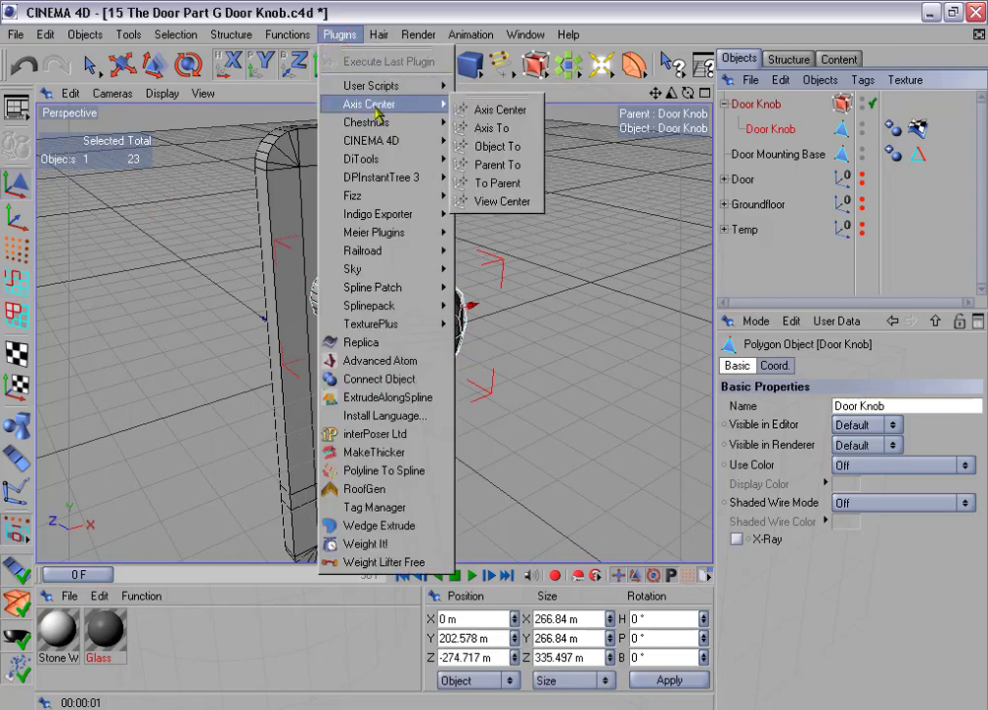
left_click(520, 114)
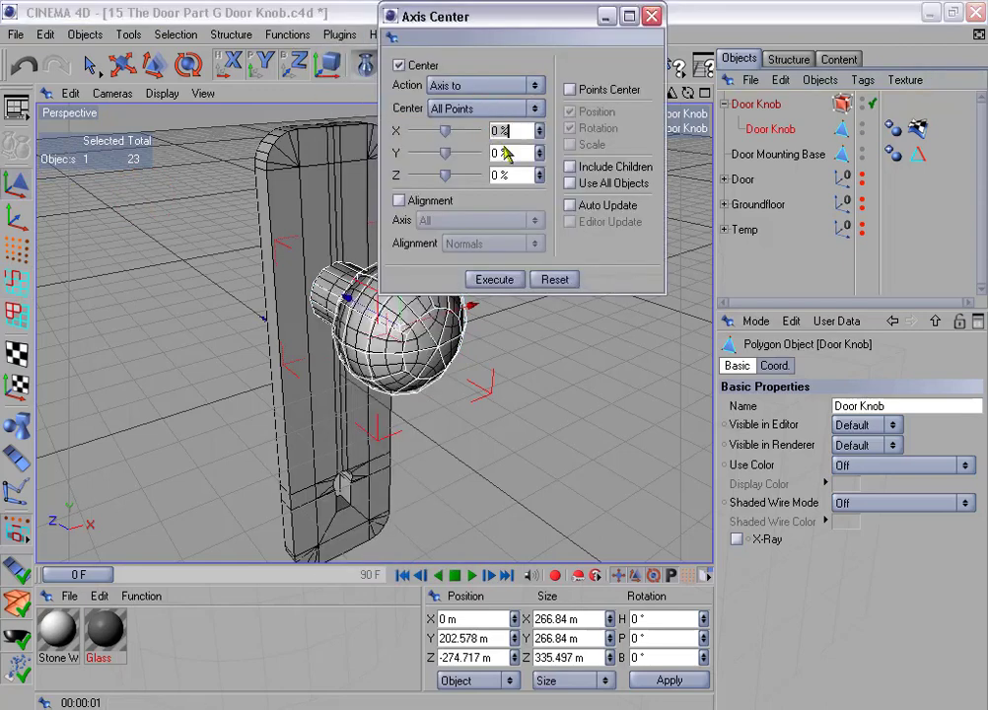
left_click(509, 280)
left_click(652, 17)
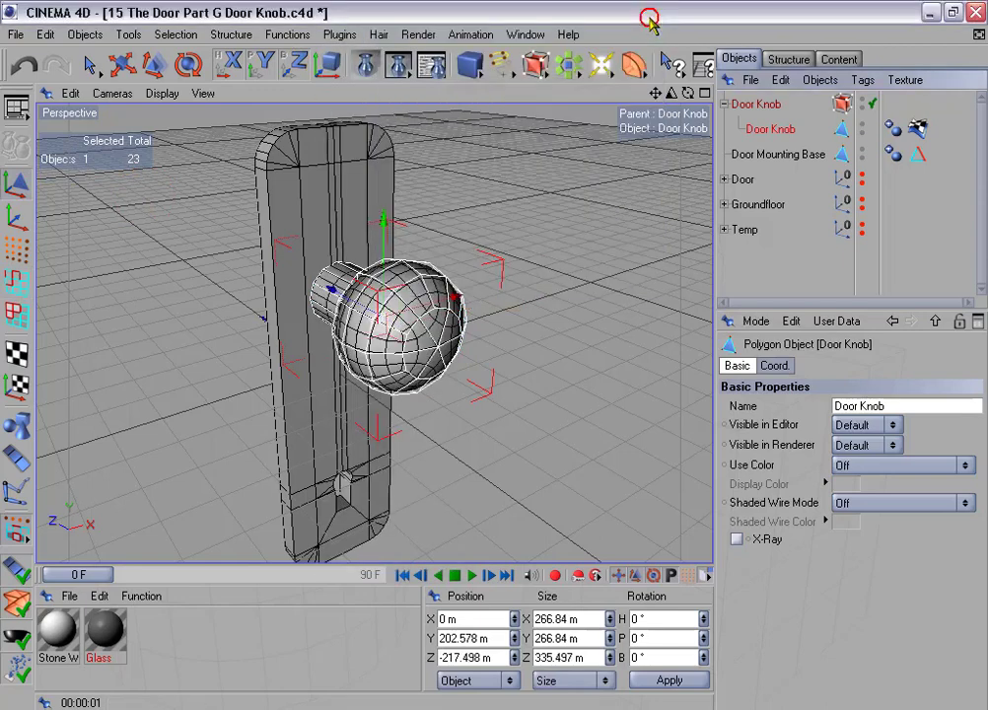
Add a cylinder primitive and move it along Z to about -136 m, in front of the mounting plate
left_click_drag(530, 219, 503, 136, "alt")
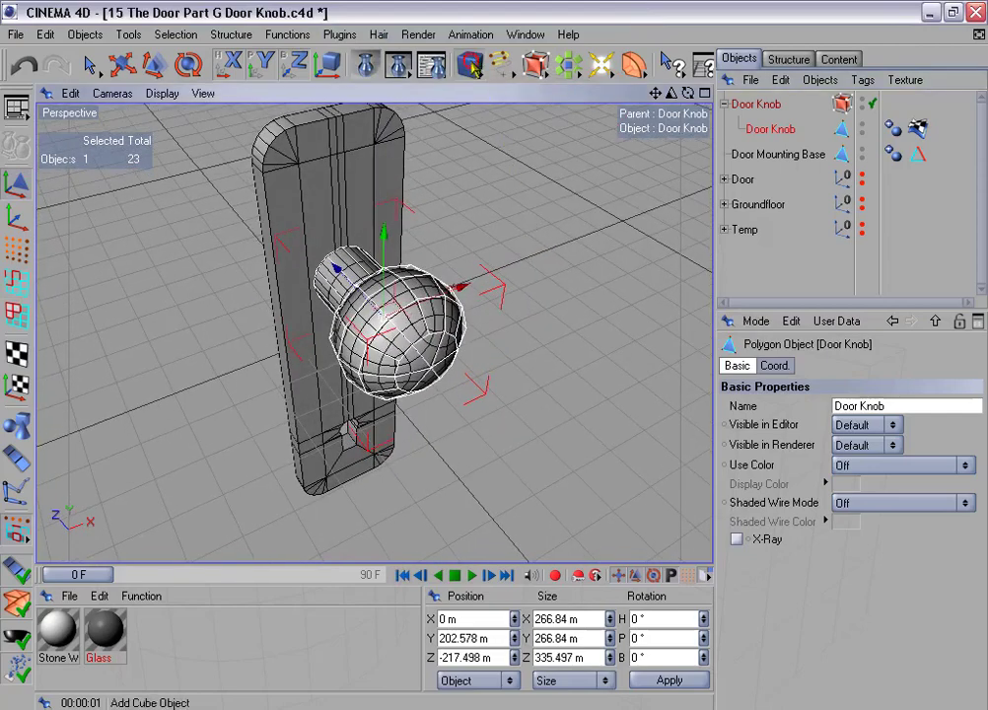
left_click_drag(470, 62, 568, 80)
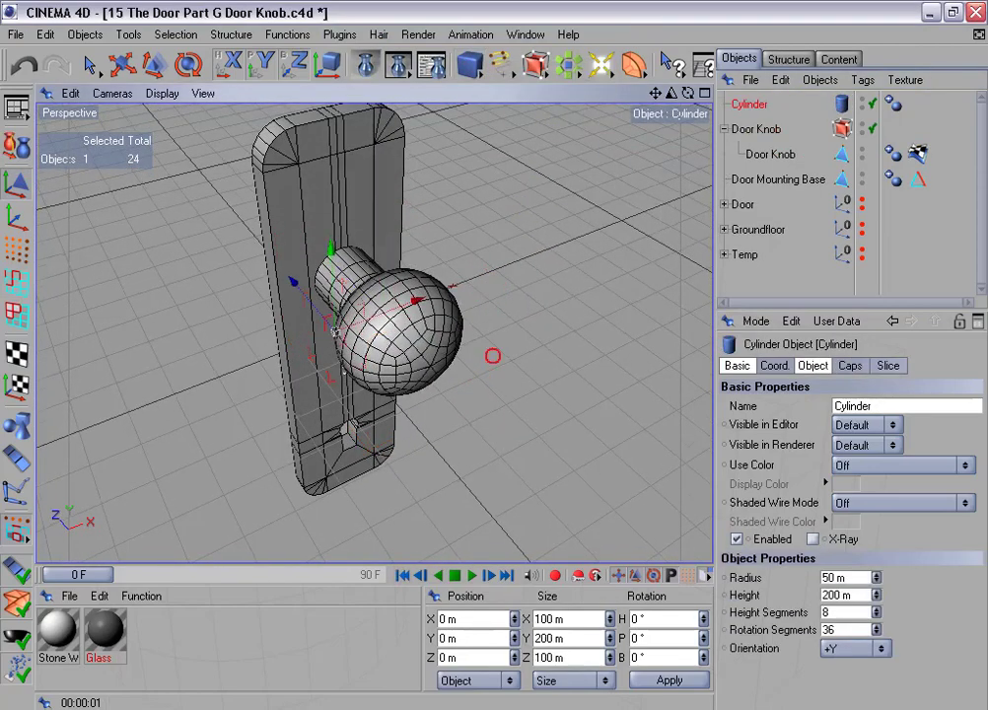
left_click_drag(490, 353, 463, 355, "alt")
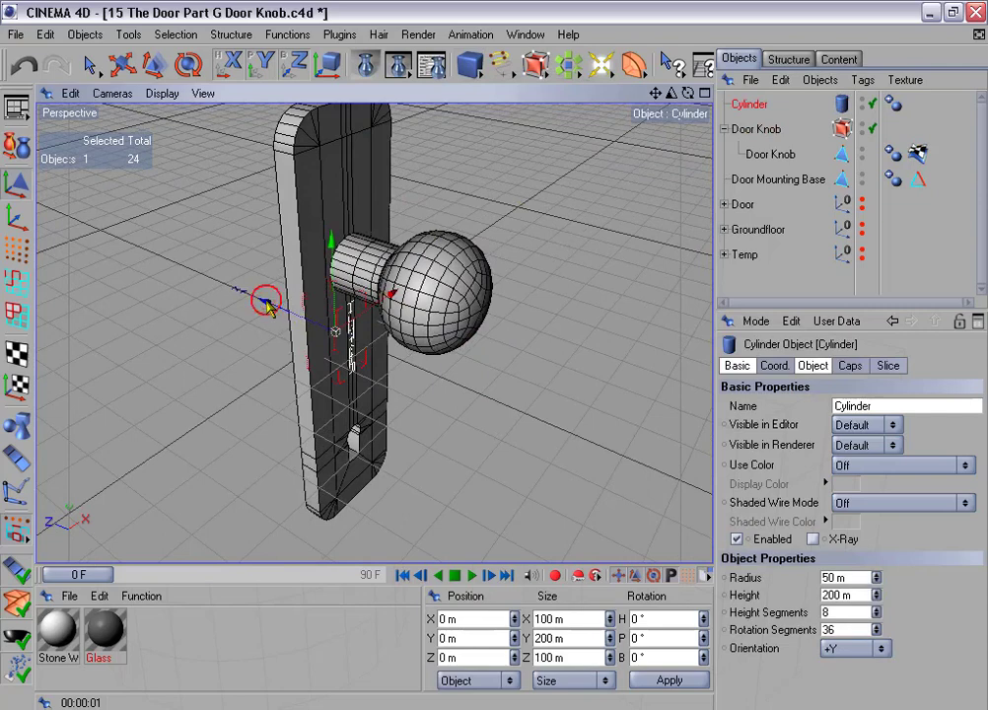
left_click(122, 64)
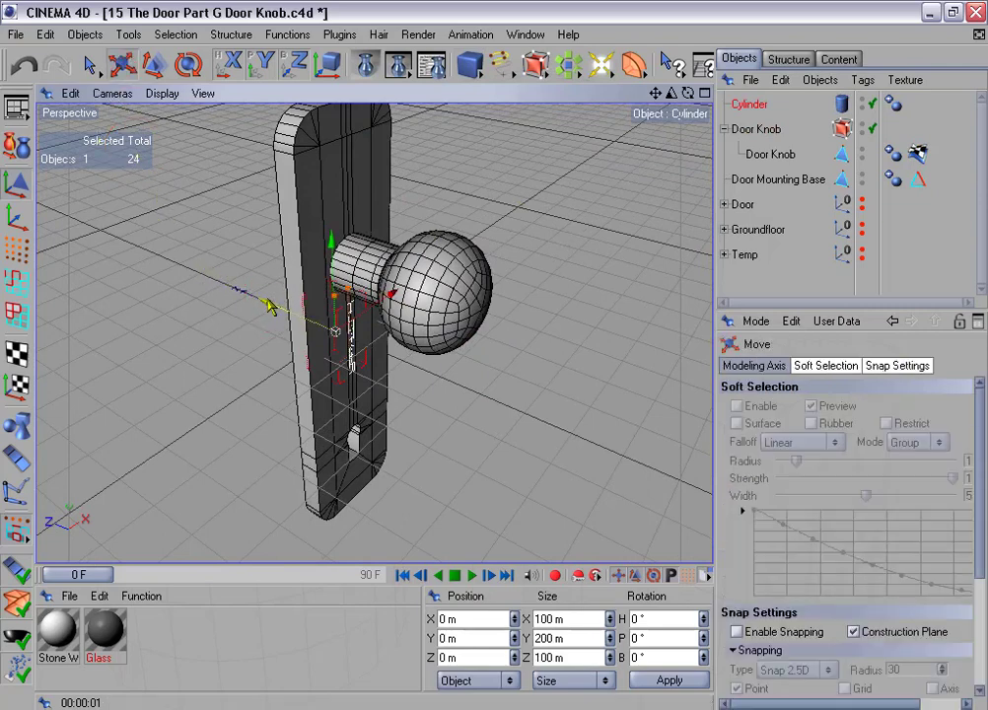
left_click_drag(268, 302, 303, 326)
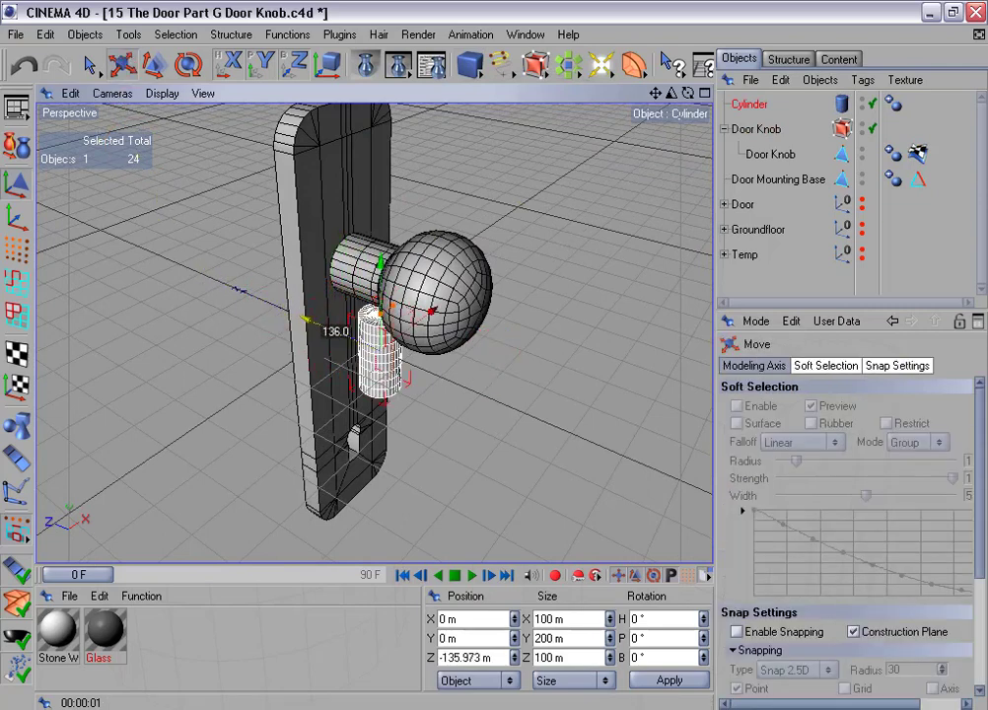
Rename the cylinder as Door Knob Mounting
left_click(751, 104)
double_click(753, 104)
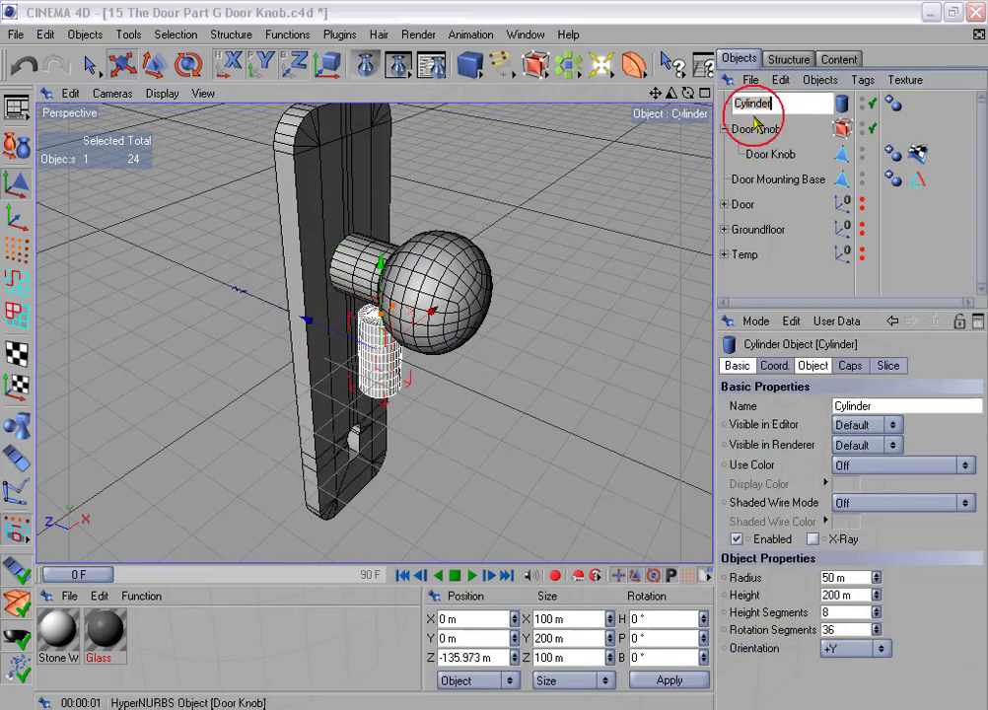
type("Door Kn")
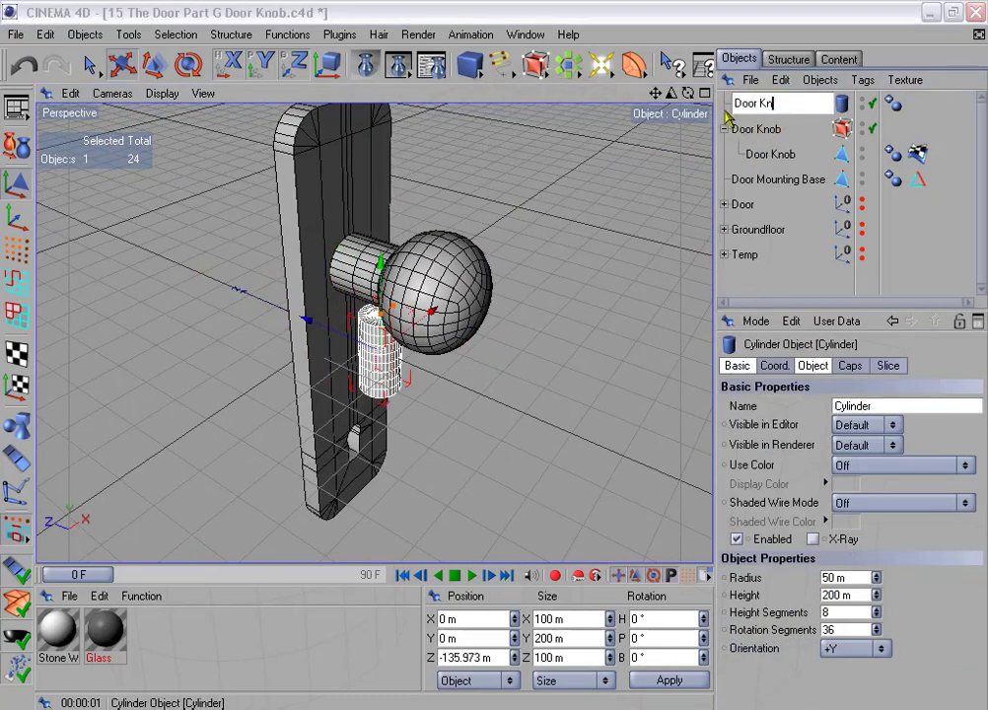
type("ob Mounting")
key("Return")
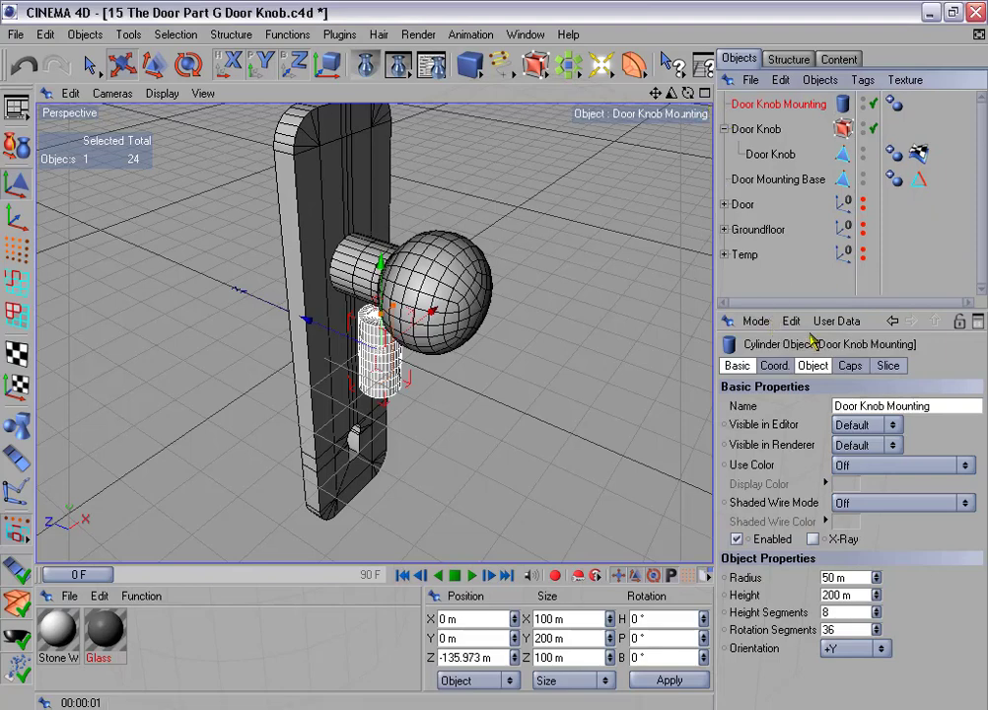
Set the mounting cylinder's orientation to +Z, with 1 height segment and 20 rotation segments
left_click(814, 365)
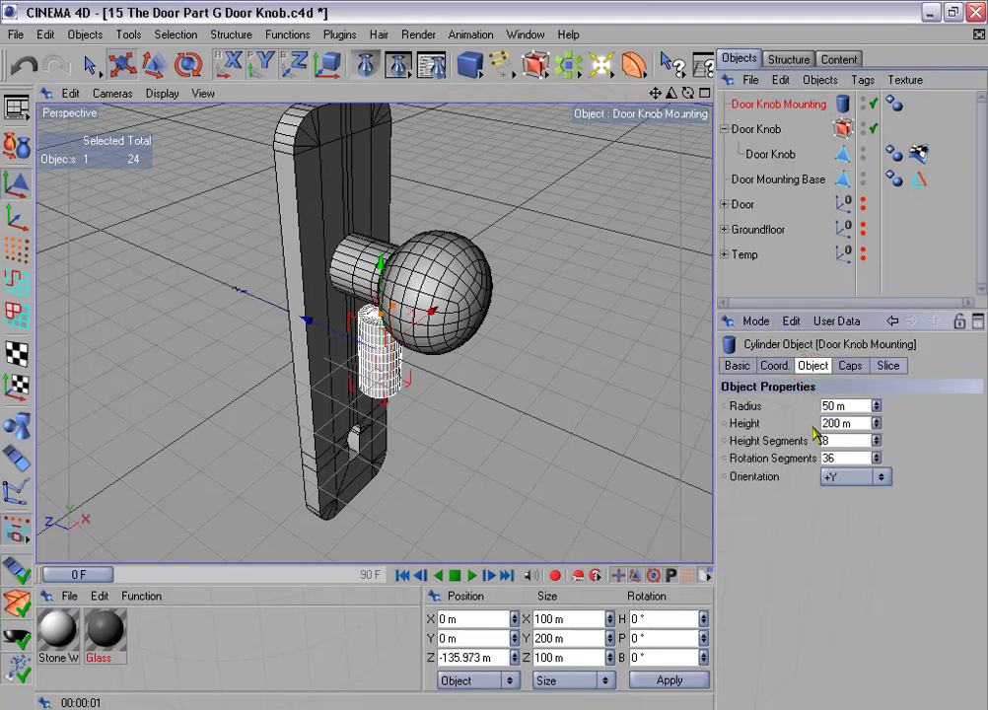
left_click(846, 482)
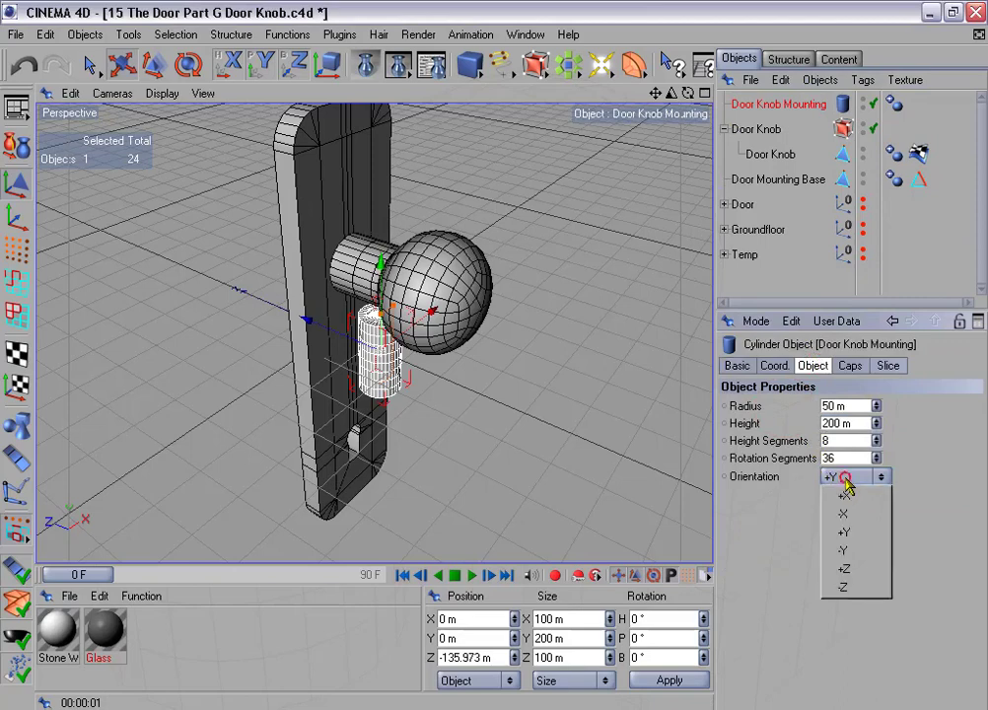
left_click(844, 570)
left_click_drag(876, 446, 876, 464)
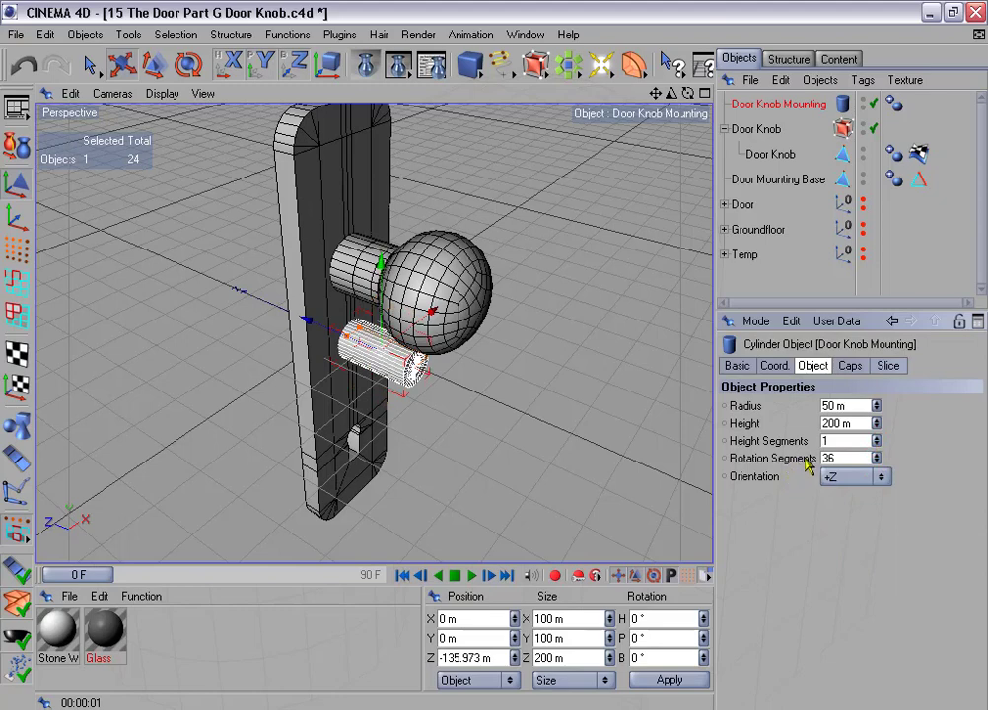
left_click_drag(881, 471, 881, 488)
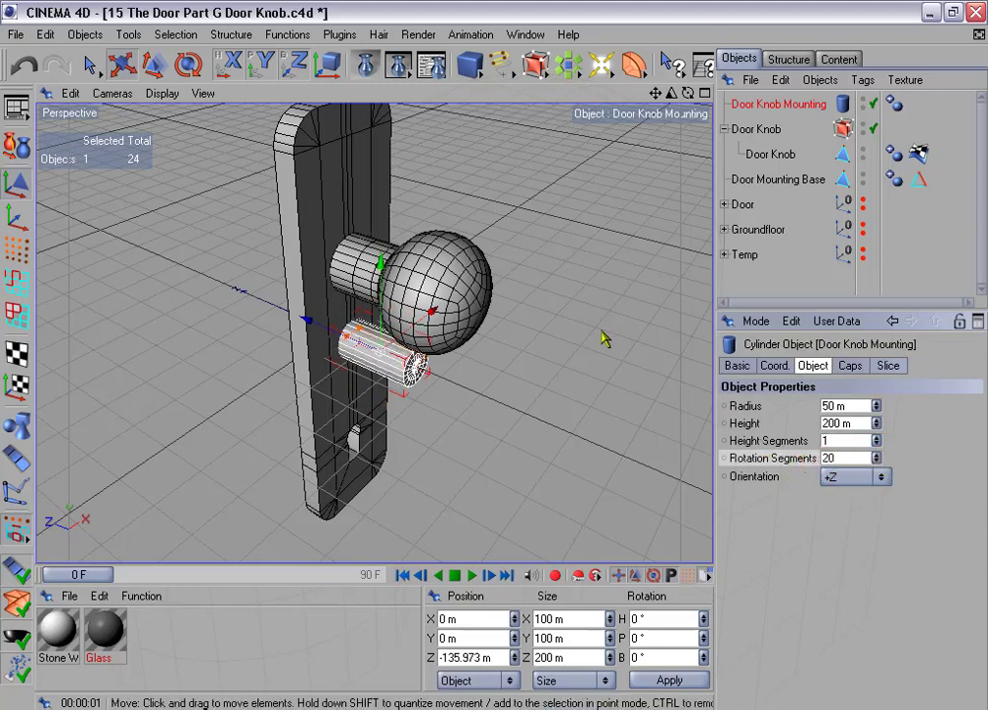
Reduce the mounting cylinder's cap segments to 1
left_click_drag(494, 357, 572, 279, "alt")
middle_click_drag(572, 279, 605, 293, "alt")
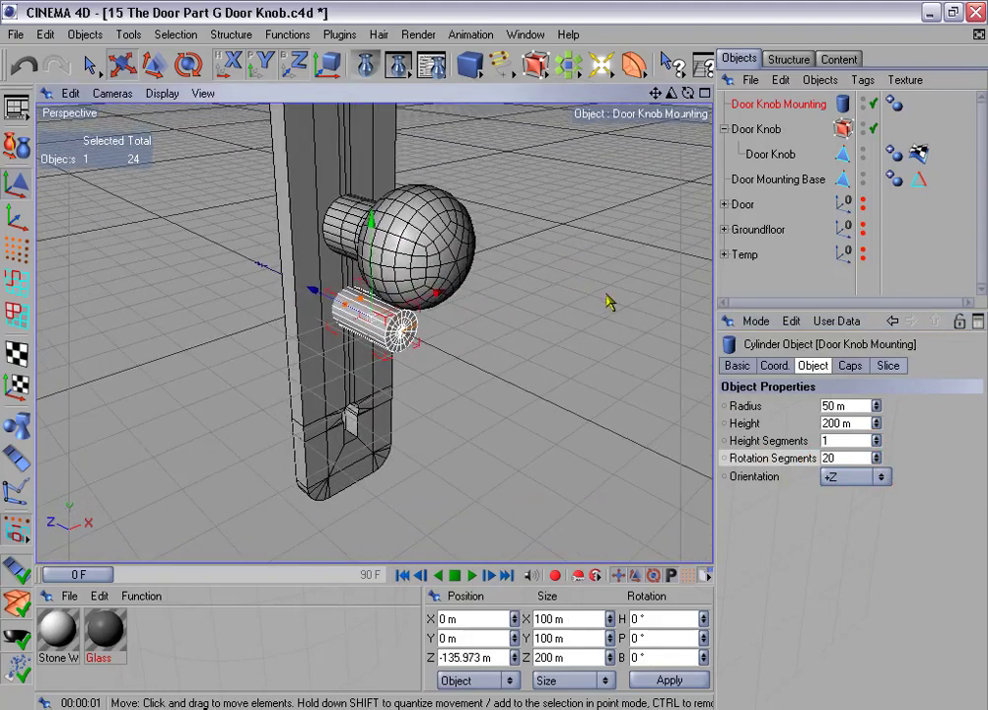
left_click(851, 366)
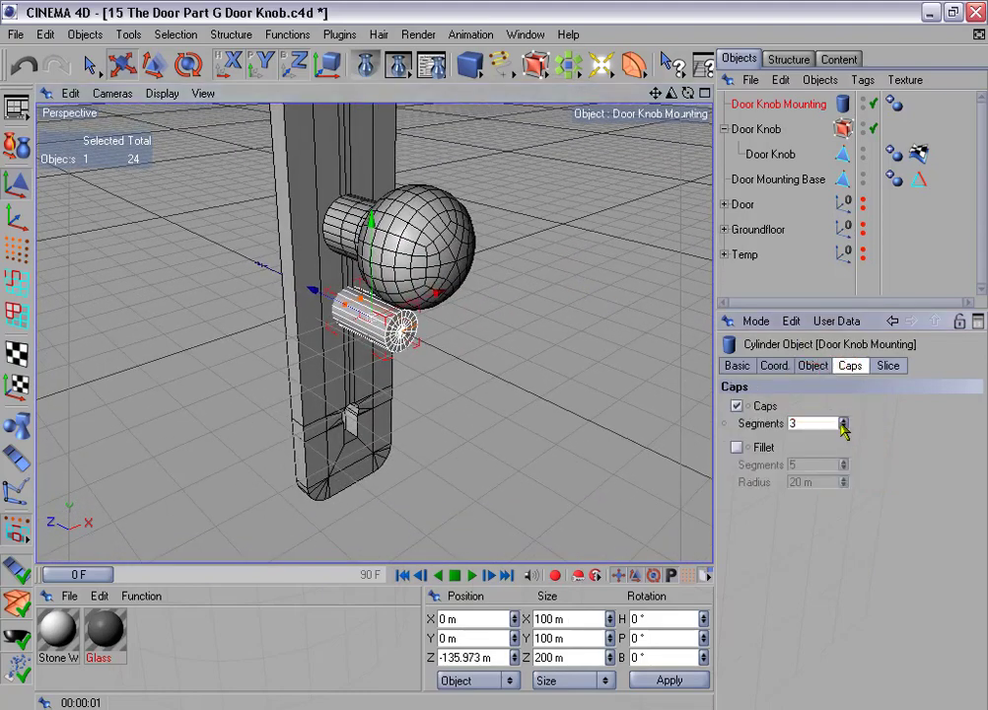
left_click(843, 426)
left_click(843, 427)
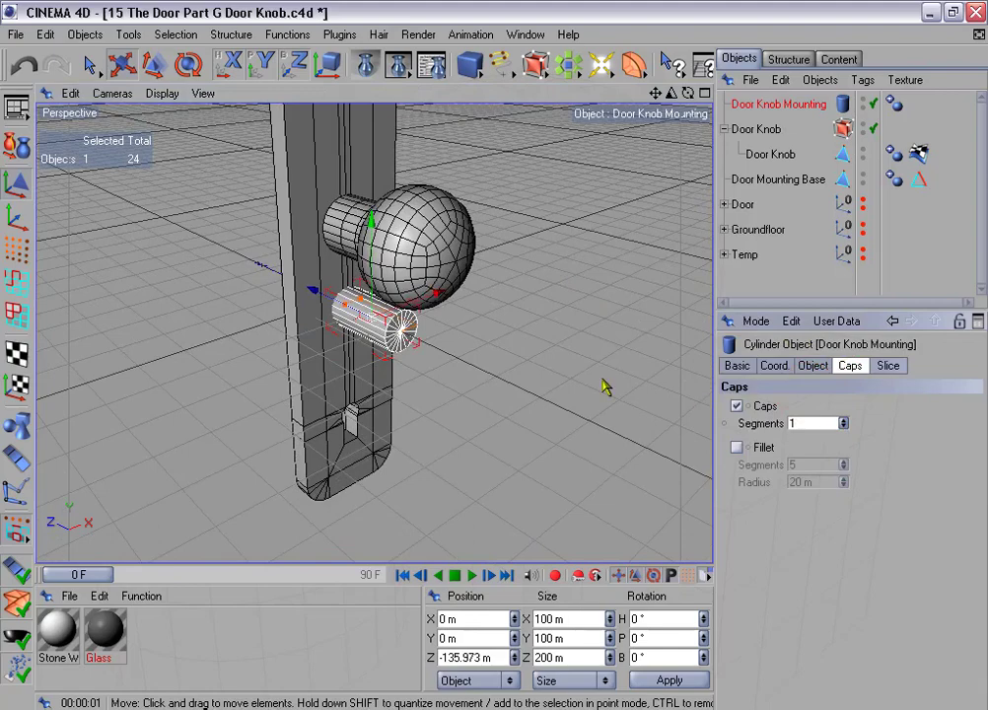
scroll(605, 387, "up", 2)
left_click_drag(566, 286, 554, 297, "alt")
left_click_drag(488, 349, 493, 359, "alt")
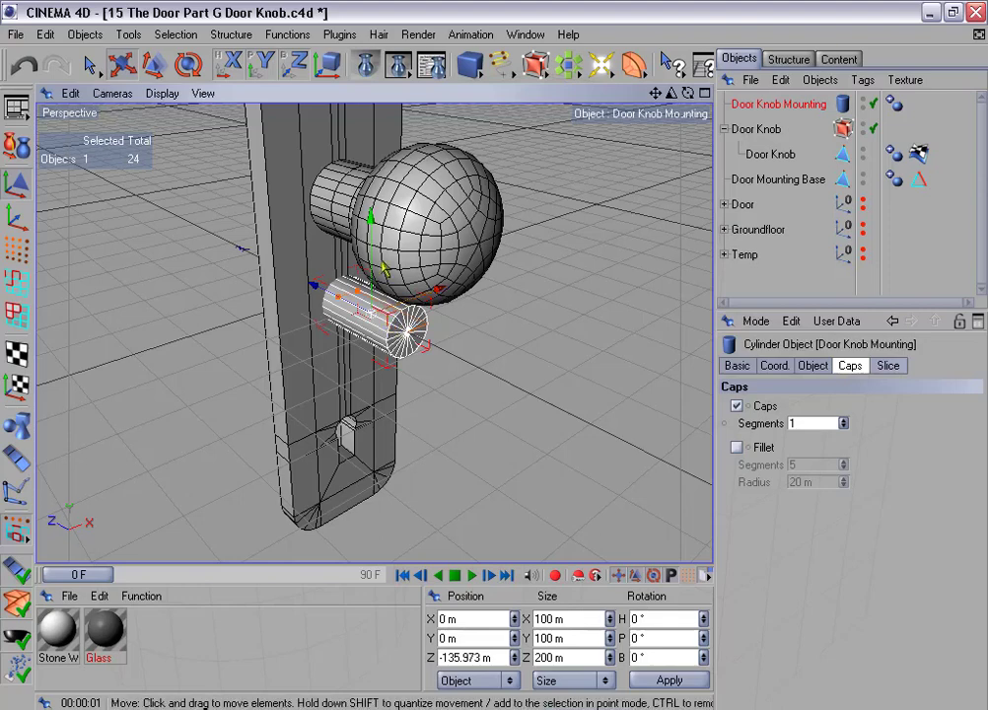
left_click_drag(400, 215, 399, 237, "alt")
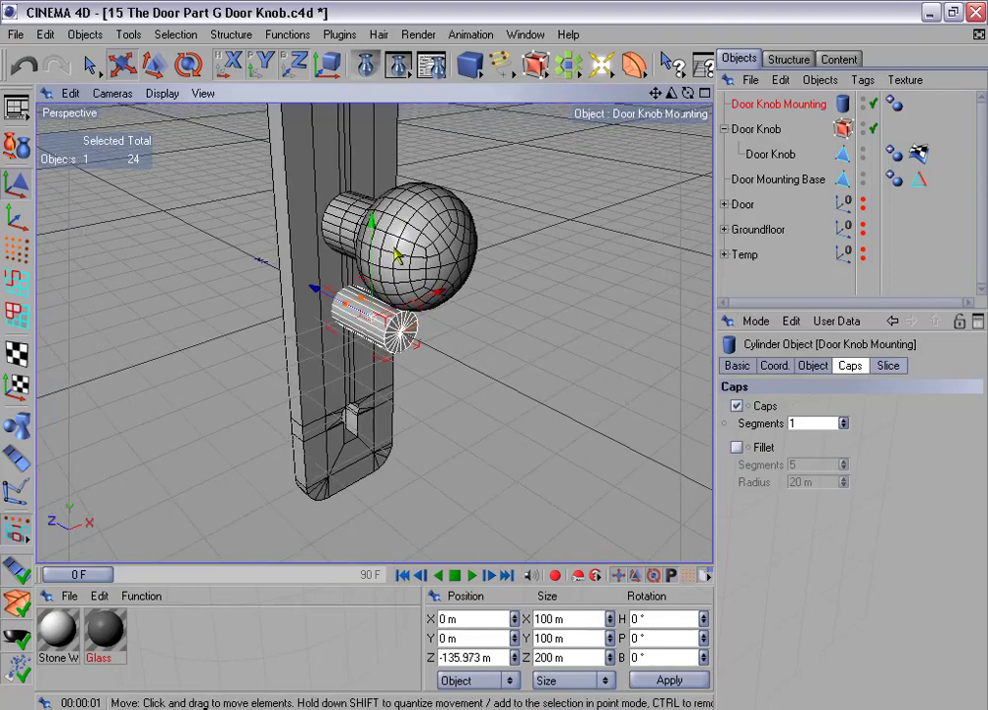
left_click_drag(748, 310, 754, 340)
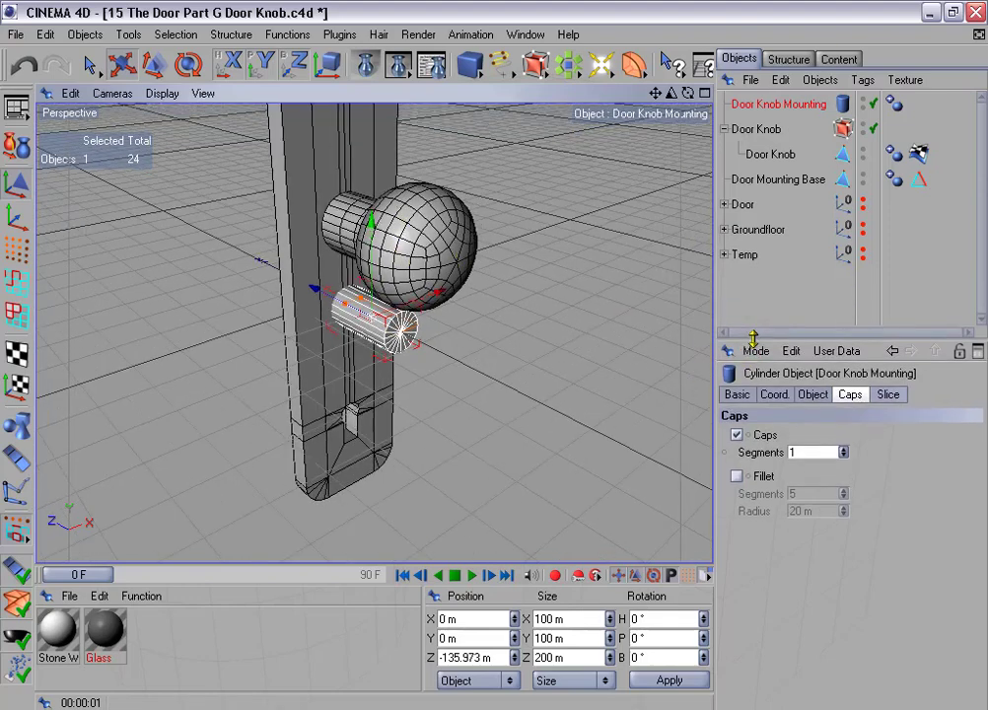
left_click_drag(498, 355, 481, 354, "alt")
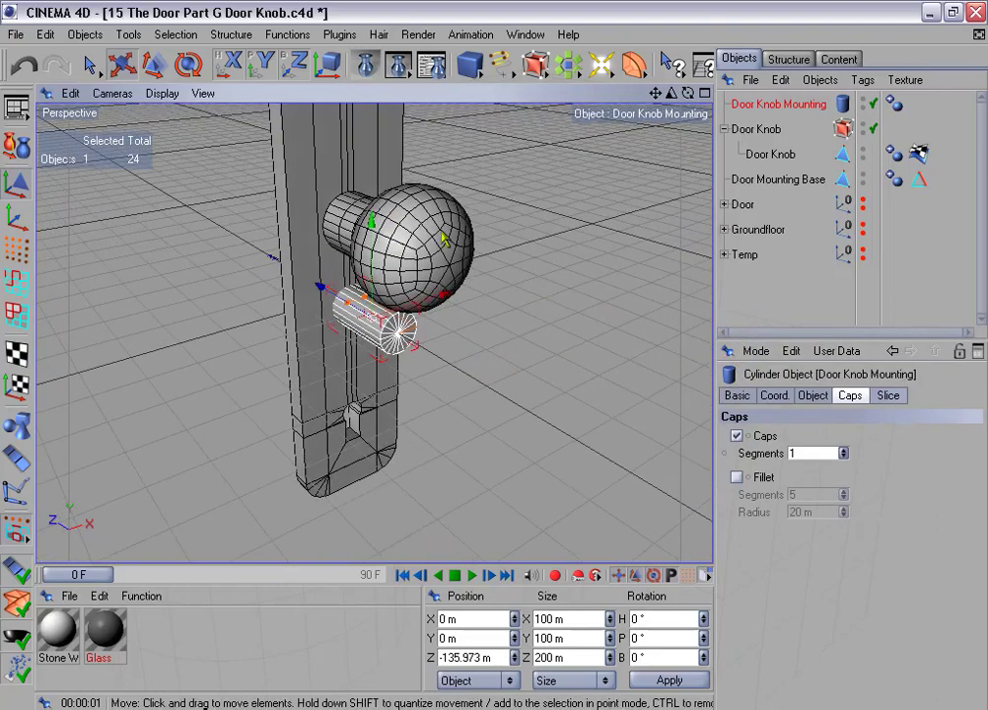
Transfer the Door Knob Mounting cylinder to the axis of the Door Knob polygon object, with move, scale and rotation enabled
left_click(289, 35)
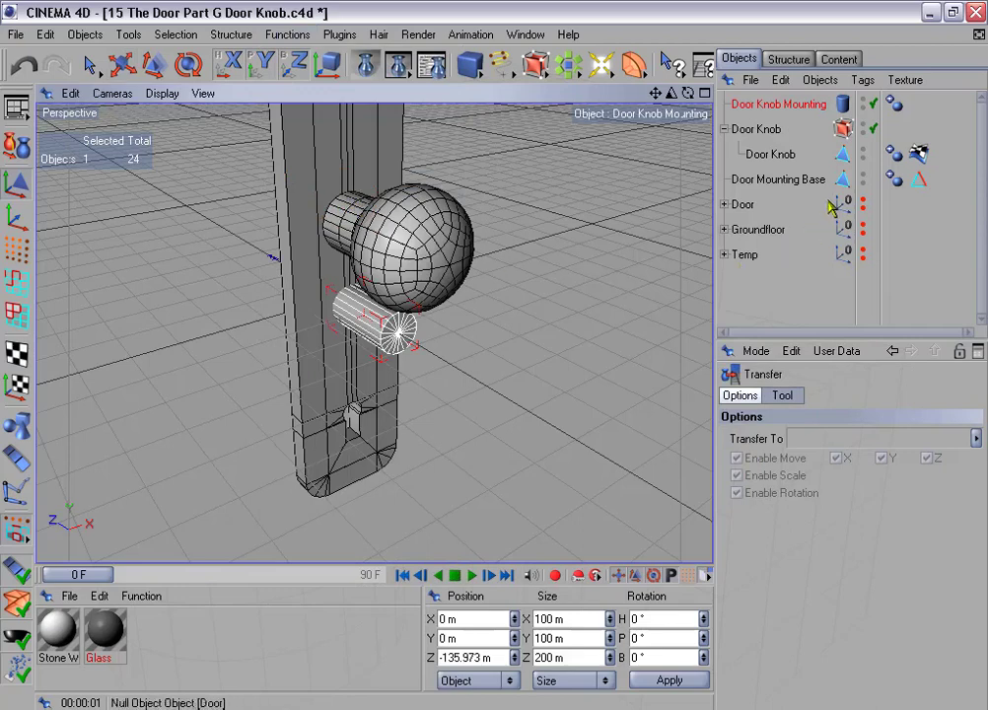
left_click(768, 155)
left_click_drag(769, 157, 784, 203)
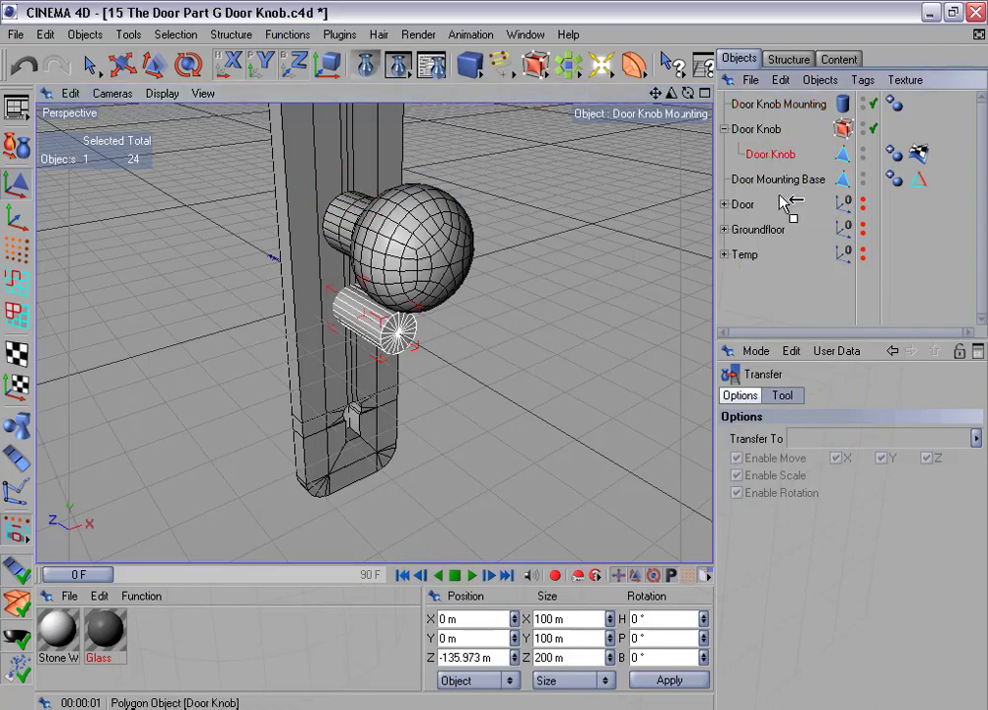
left_click_drag(804, 300, 806, 437)
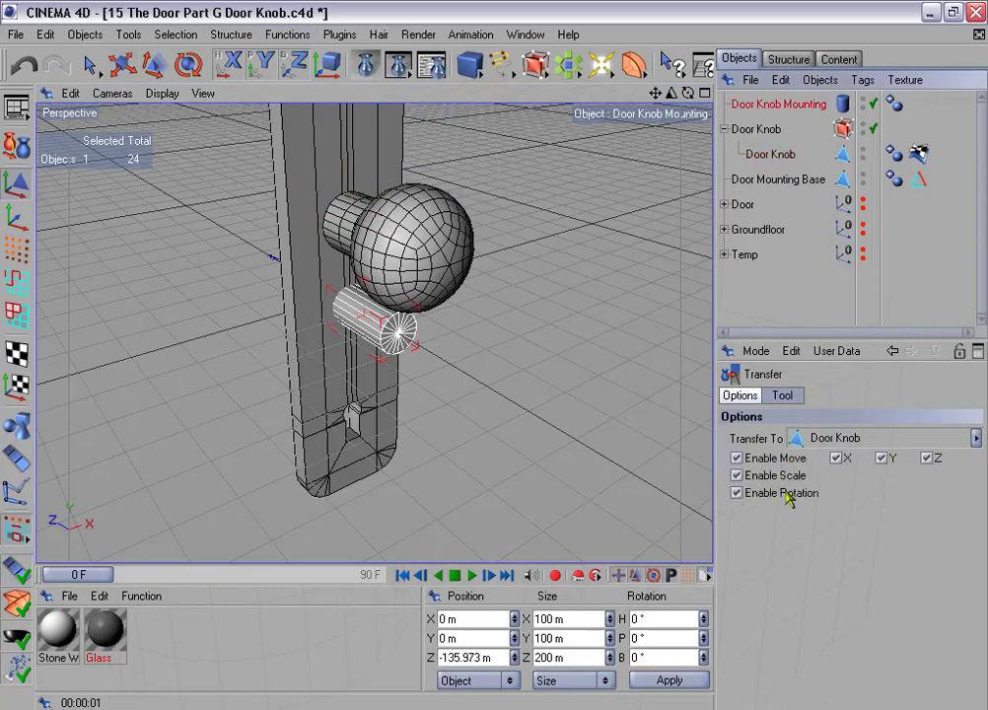
left_click(783, 395, "shift")
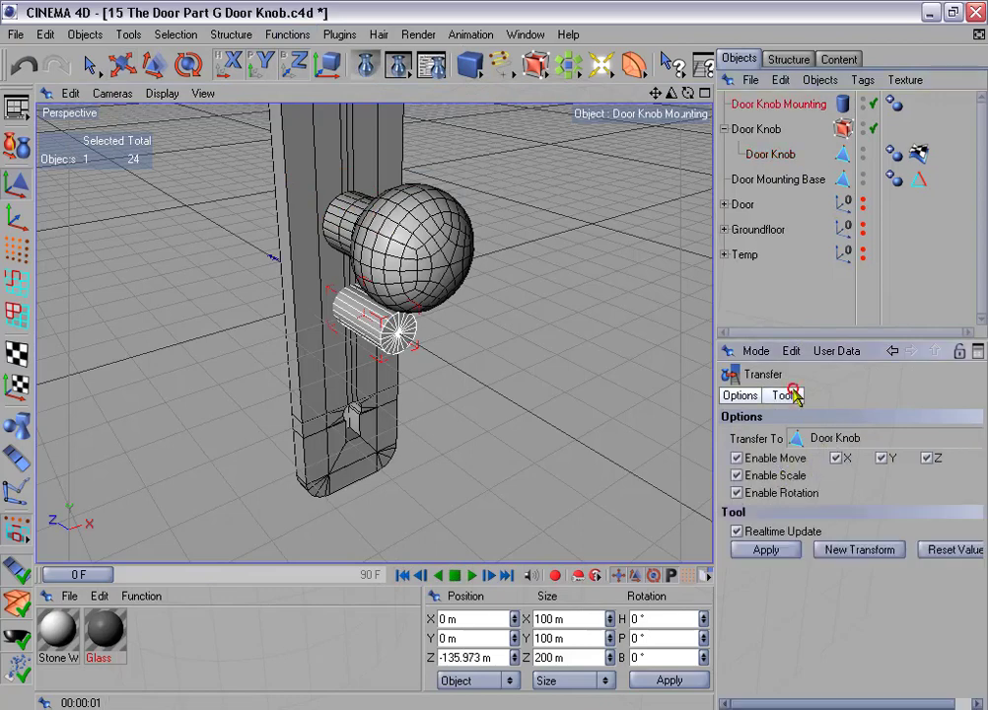
left_click(767, 549)
In the Right view, move the mounting cylinder along Z to about -88 m, around the knob's neck
middle_click(531, 441)
middle_click(295, 444)
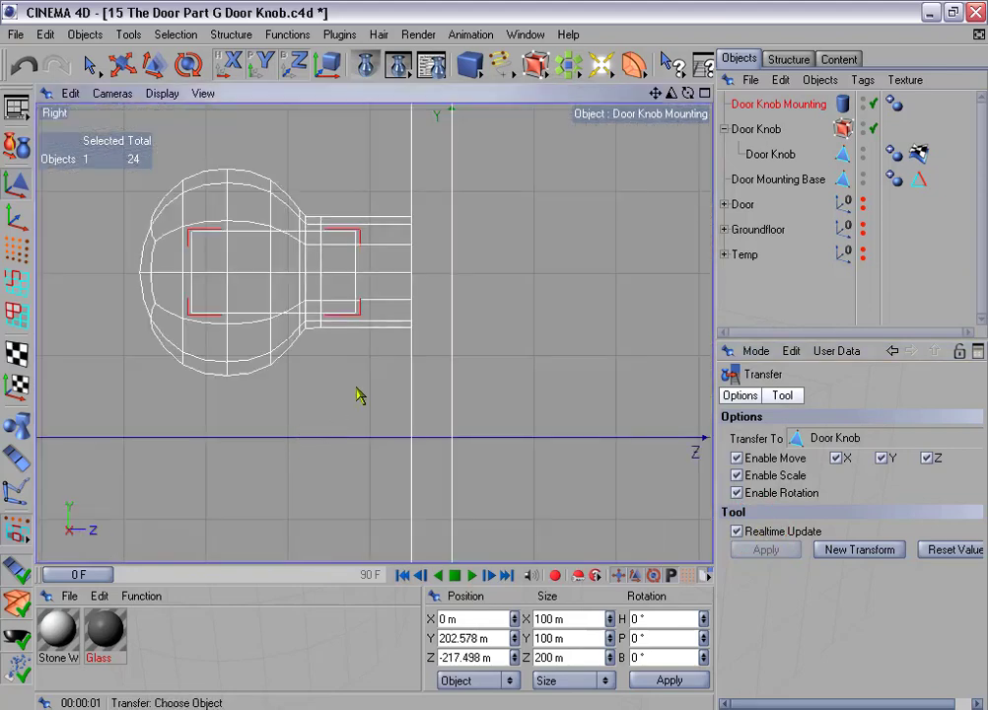
middle_click_drag(406, 258, 466, 296, "alt")
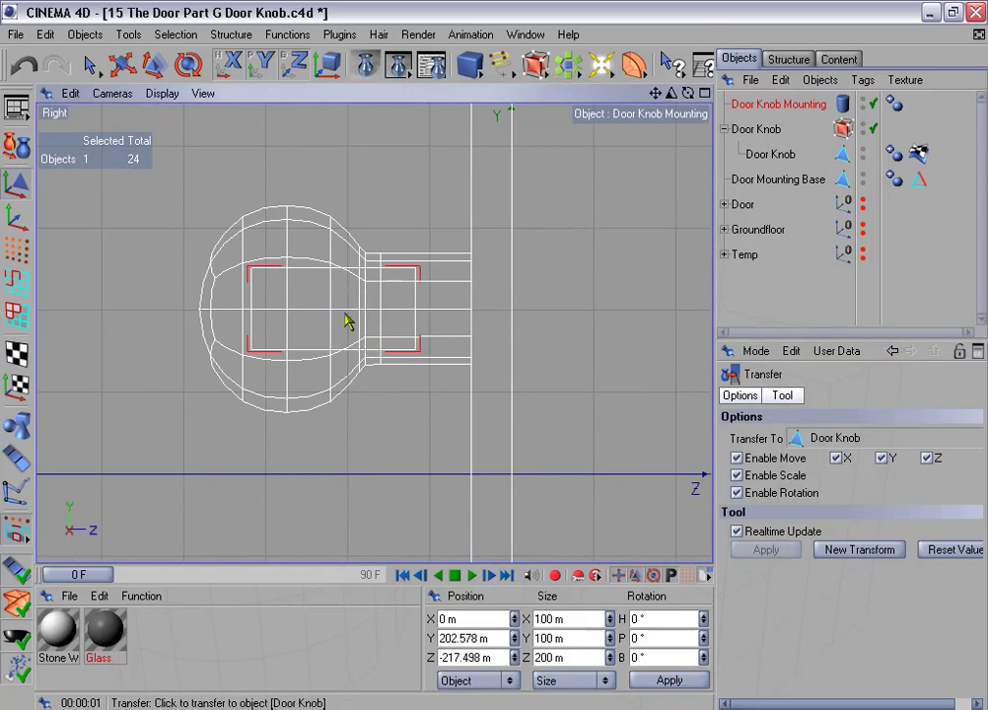
scroll(345, 320, "up", 2)
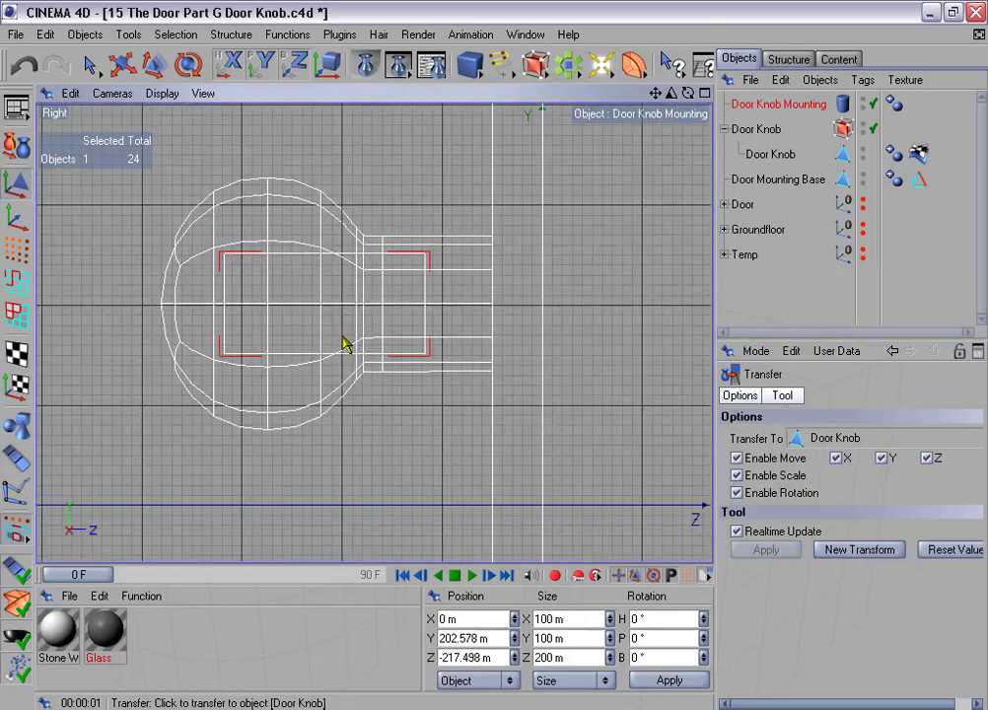
left_click(90, 64)
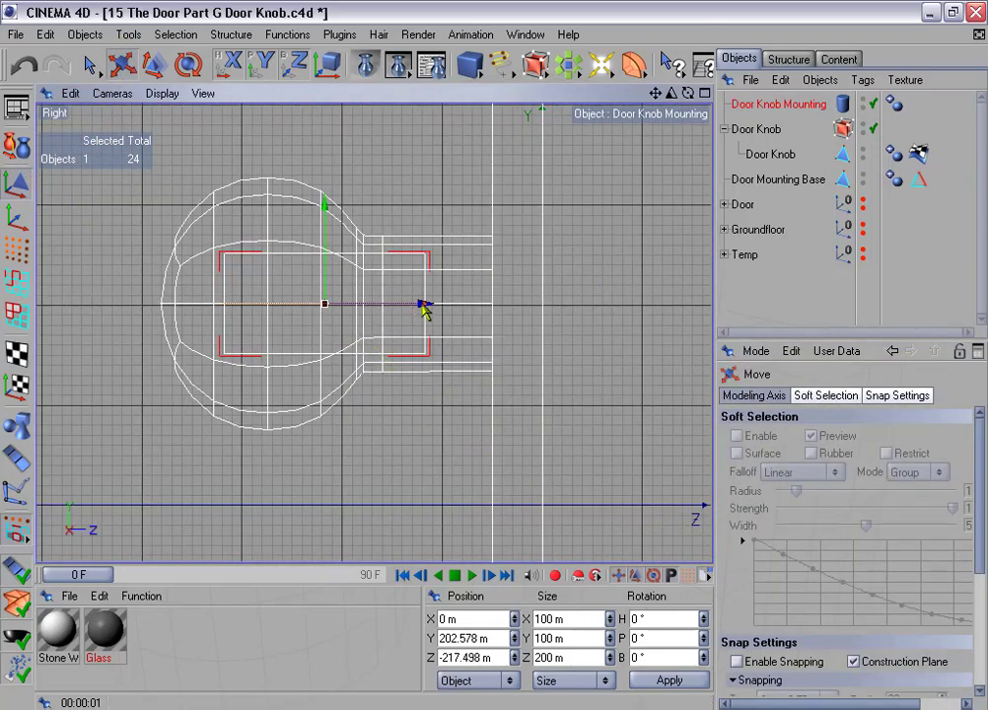
left_click_drag(422, 304, 553, 304)
Set the Door Knob Mounting cylinder's height to 15 m
left_click(751, 103)
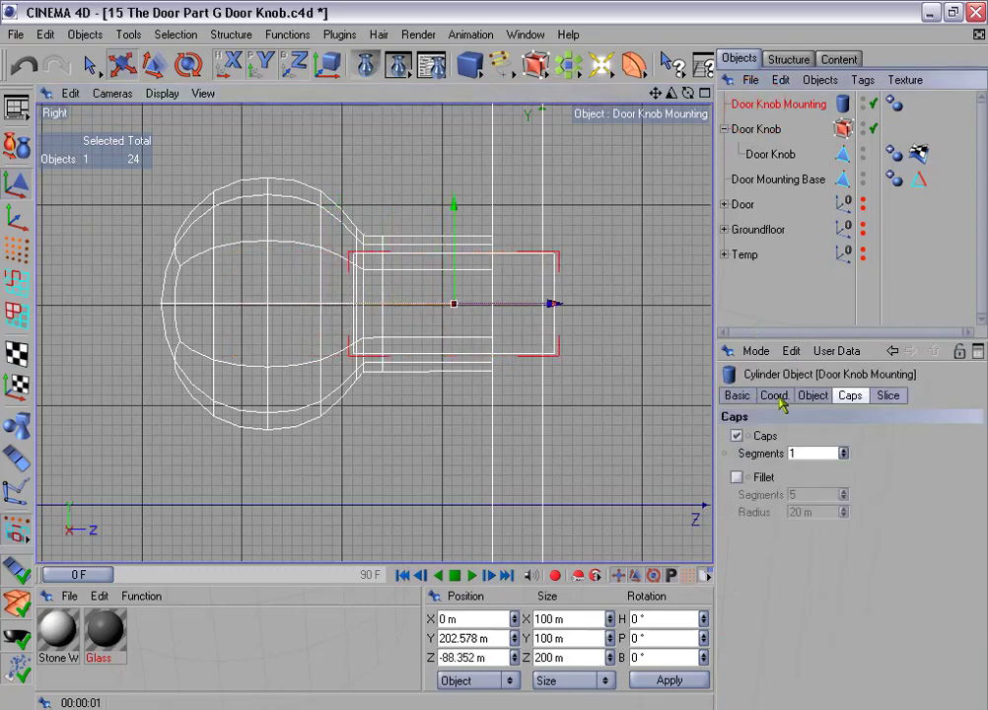
left_click(815, 396)
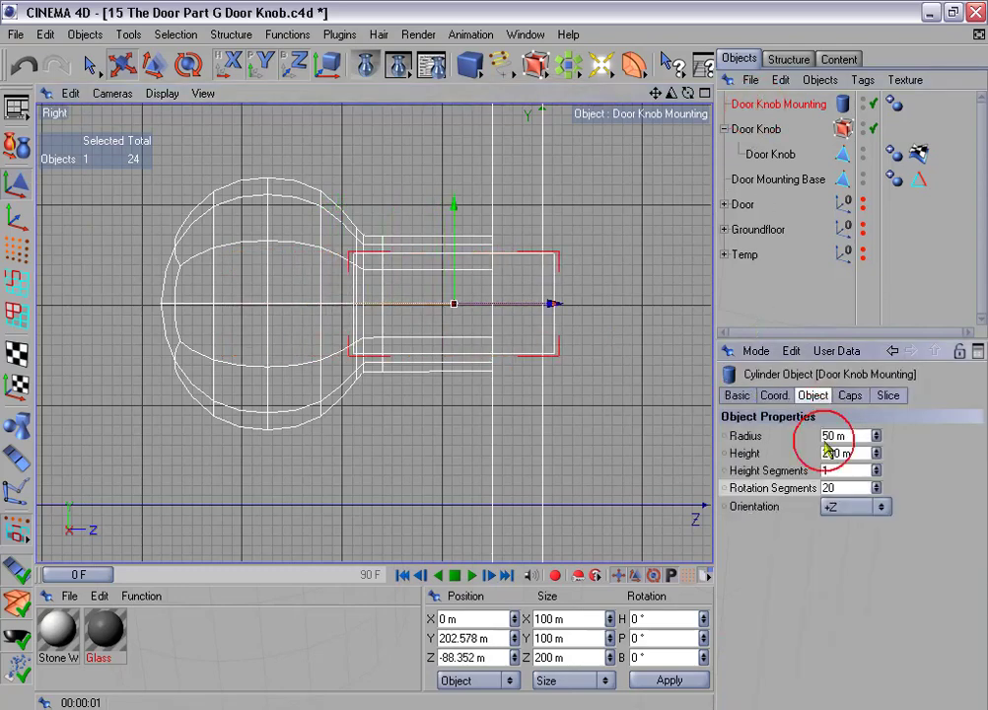
left_click_drag(877, 455, 877, 570)
left_click(874, 458)
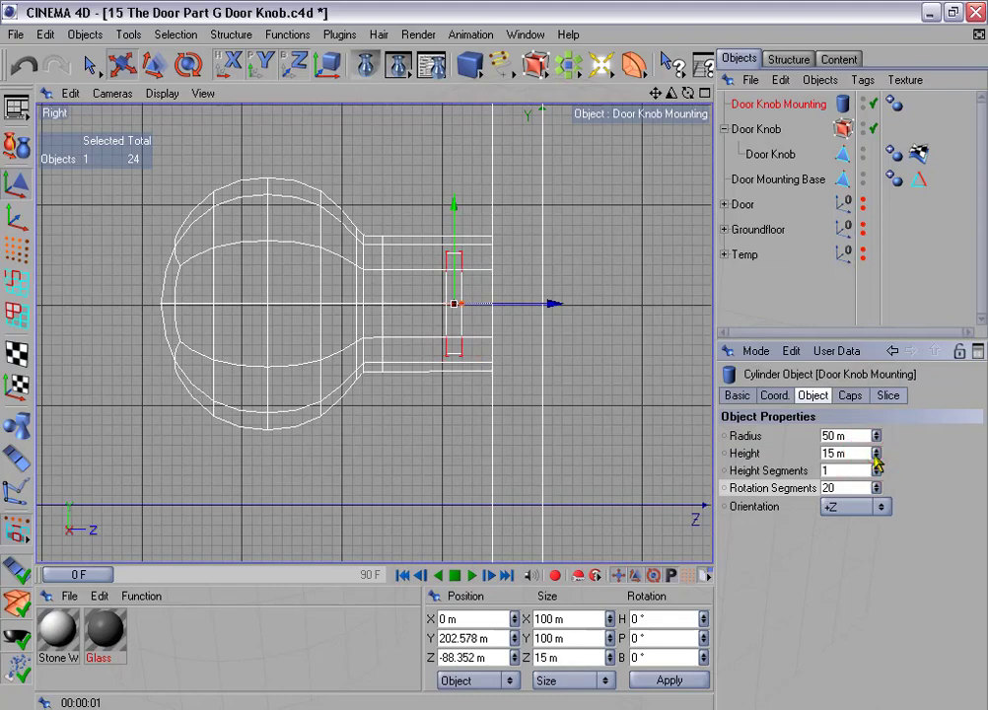
Move the mounting cylinder along Z to about -57 m, flush against the plate, and set its radius to 85 m
scroll(505, 276, "up", 5)
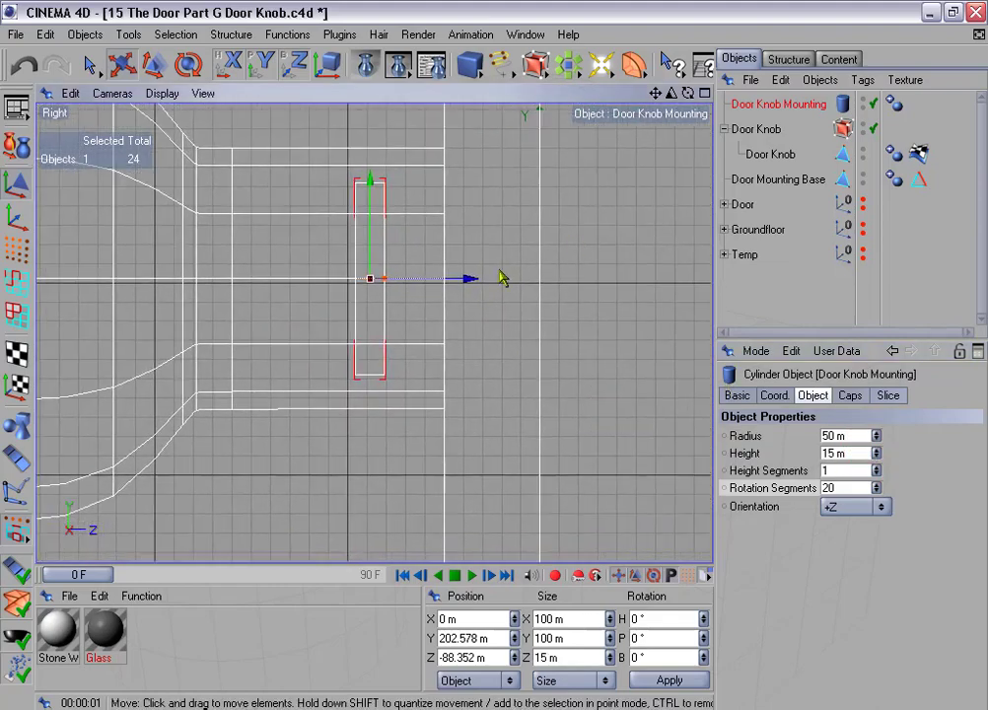
left_click_drag(469, 280, 529, 279)
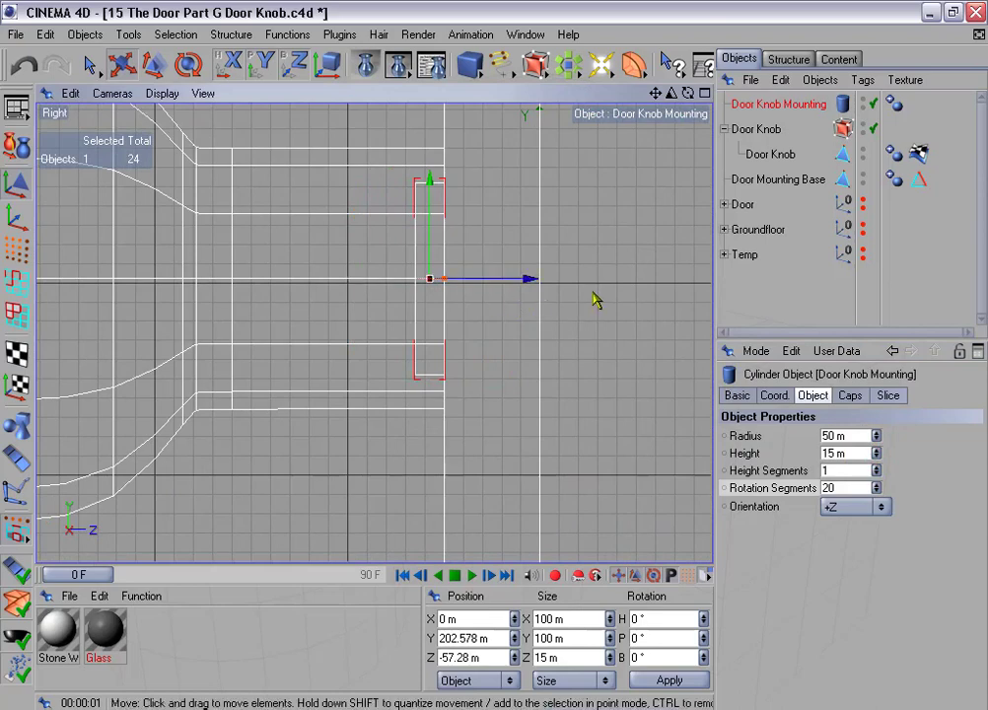
left_click_drag(877, 438, 877, 412)
Render the perspective view to inspect the mounting disc between the knob and the plate
middle_click(503, 289)
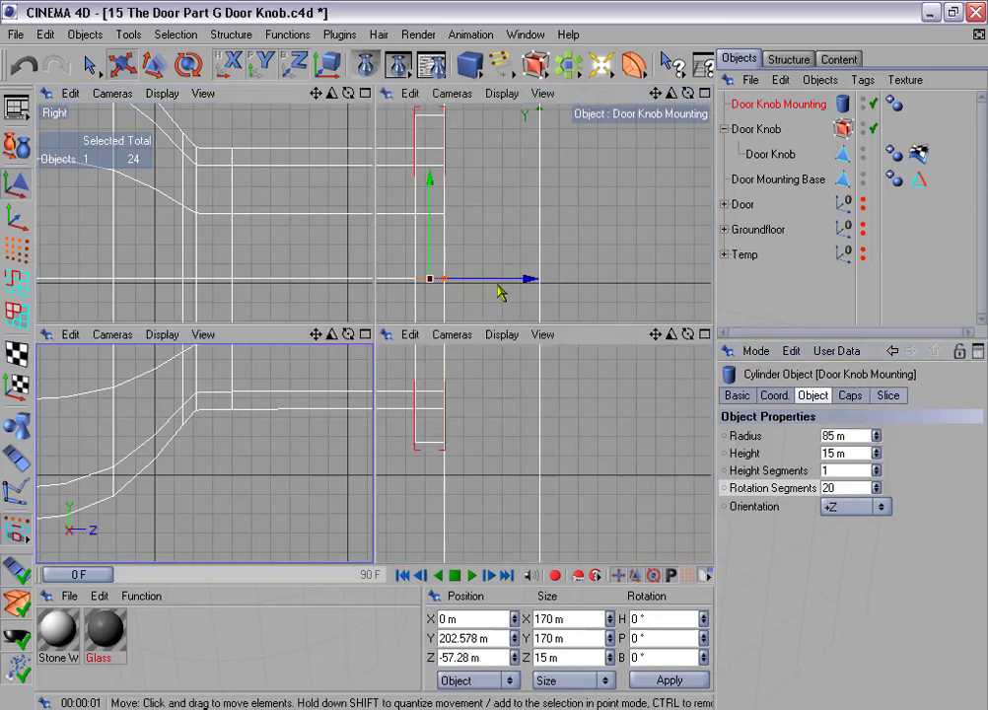
middle_click(284, 163)
left_click_drag(418, 237, 434, 240, "alt")
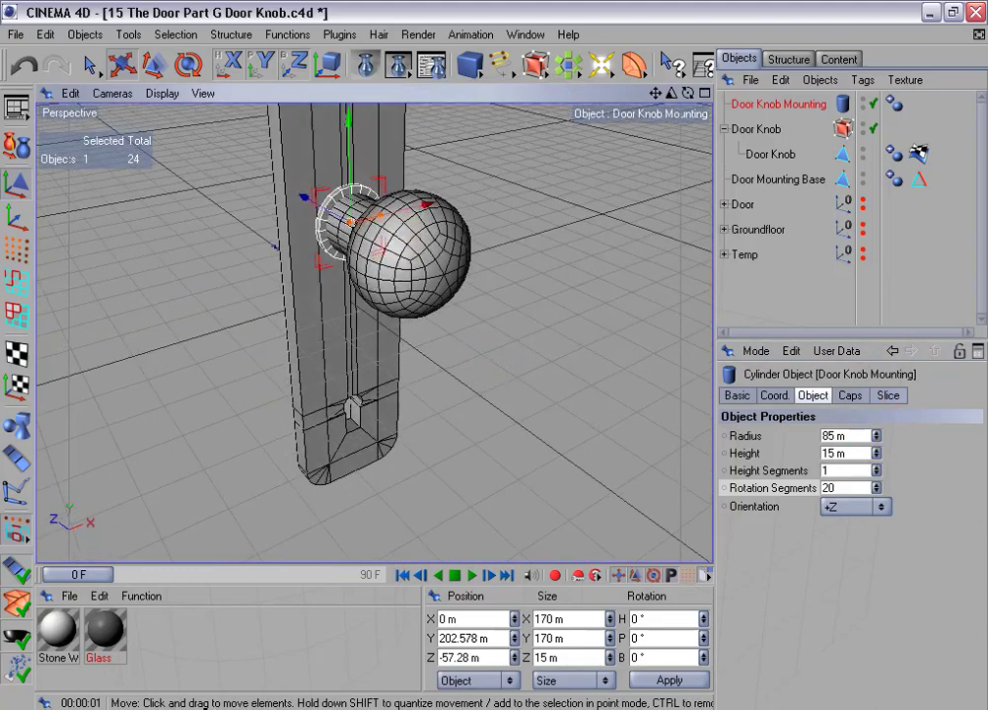
key("ctrl+r")
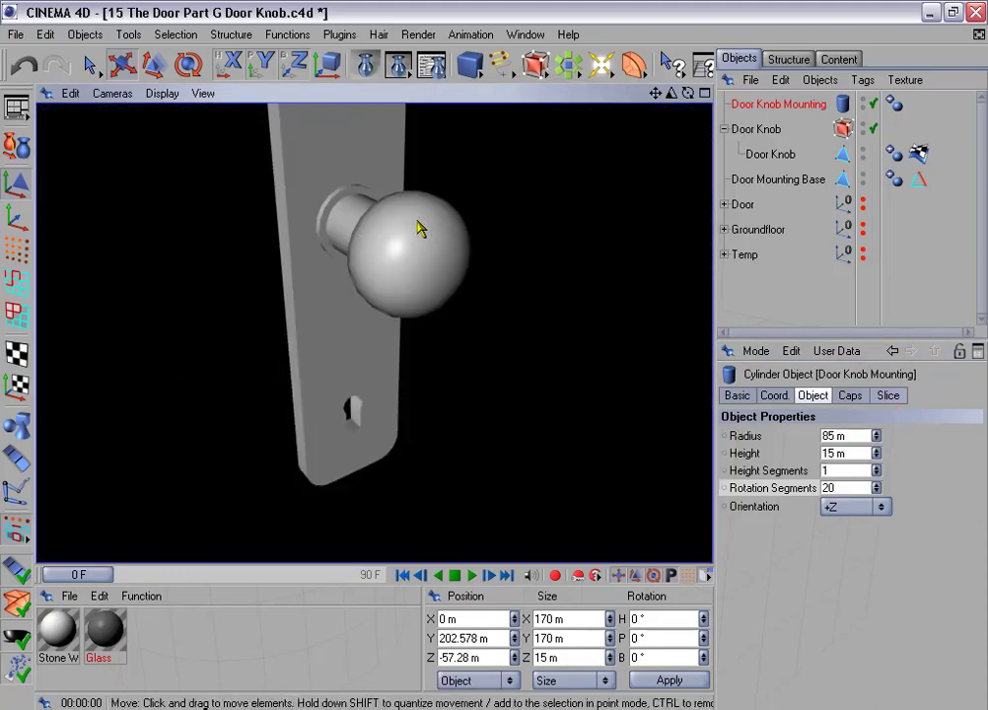
mouse_move(435, 230)
left_mouse_down("alt")
mouse_move(426, 232)
mouse_move(437, 229)
left_mouse_up("alt")
Group the Door Knob HyperNURBS and the Door Mounting Base under one null object
left_click(725, 130)
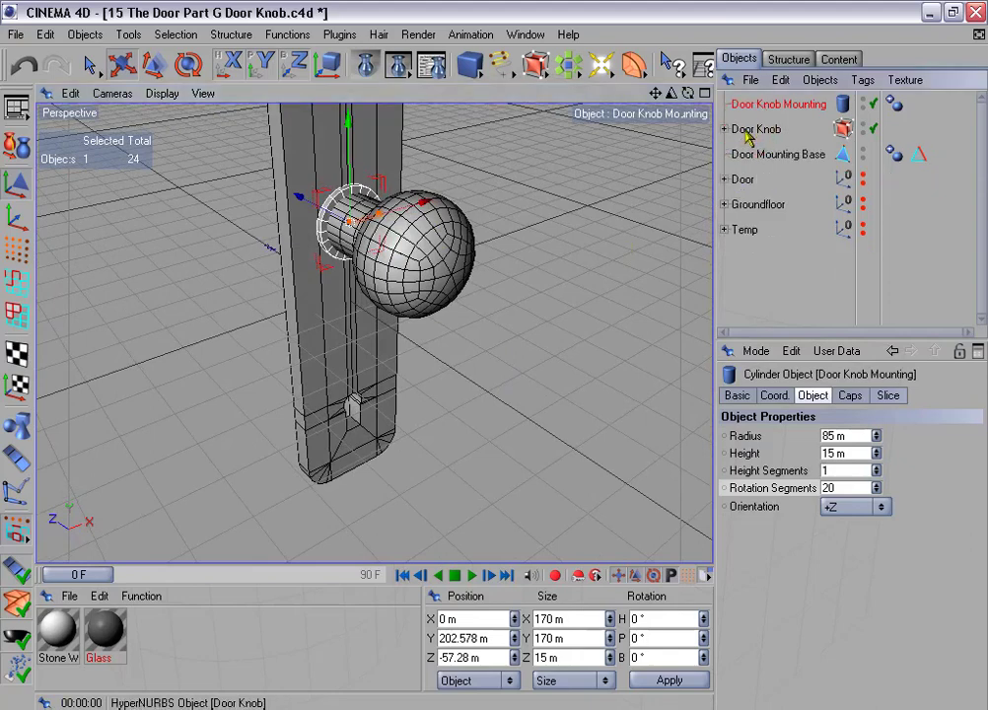
left_click(756, 129)
left_click(758, 155, "ctrl")
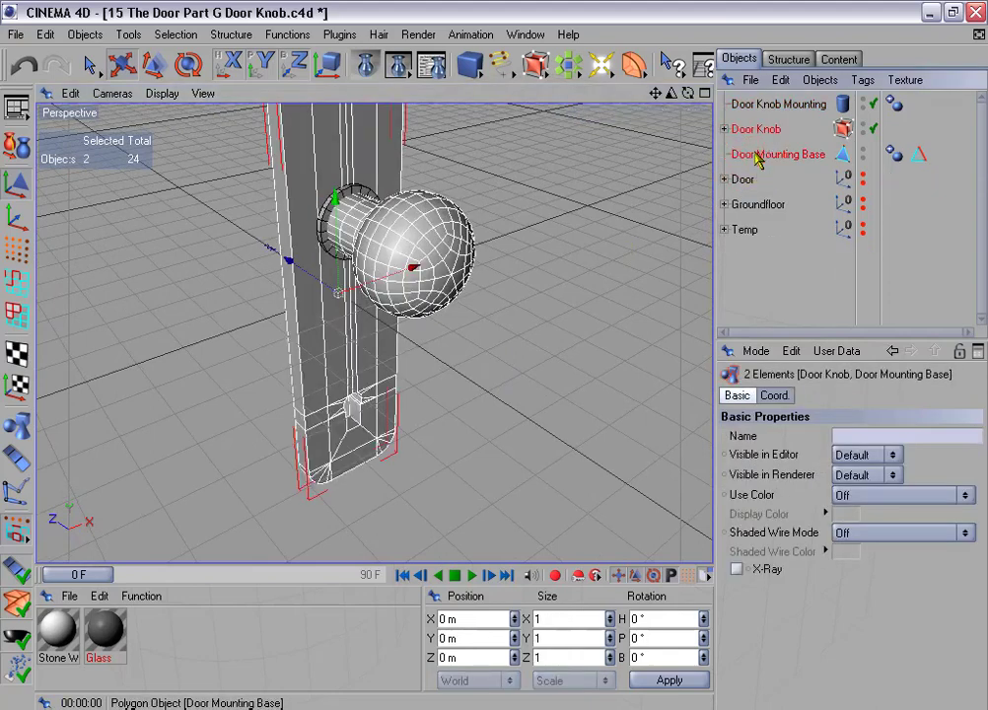
key("alt+g")
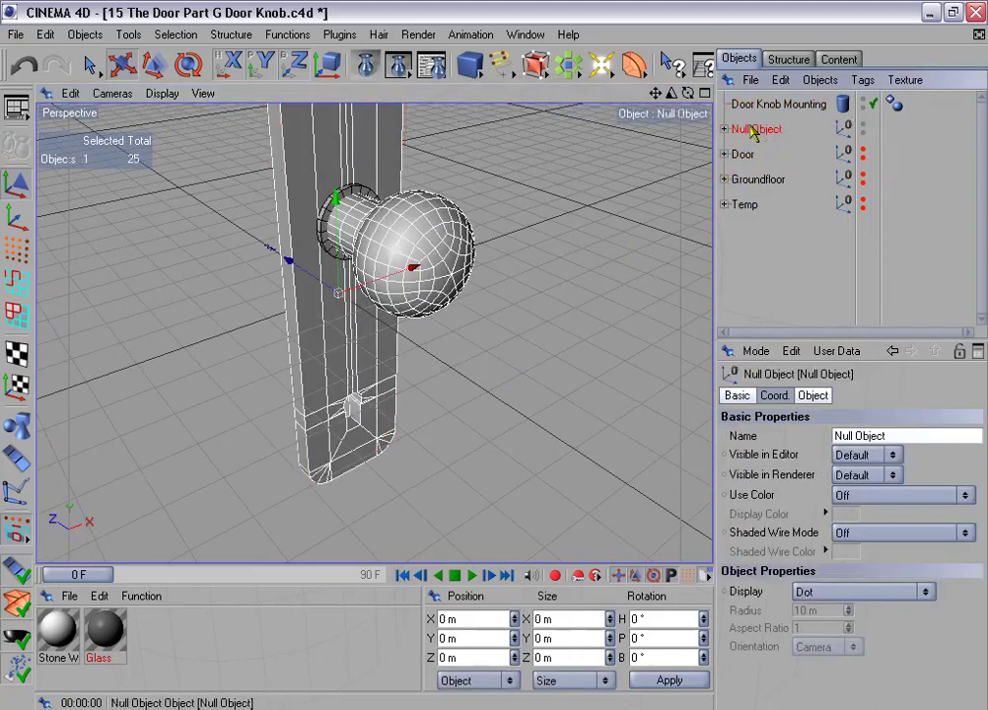
Rename the new null object as Door Mounting
double_click(759, 129)
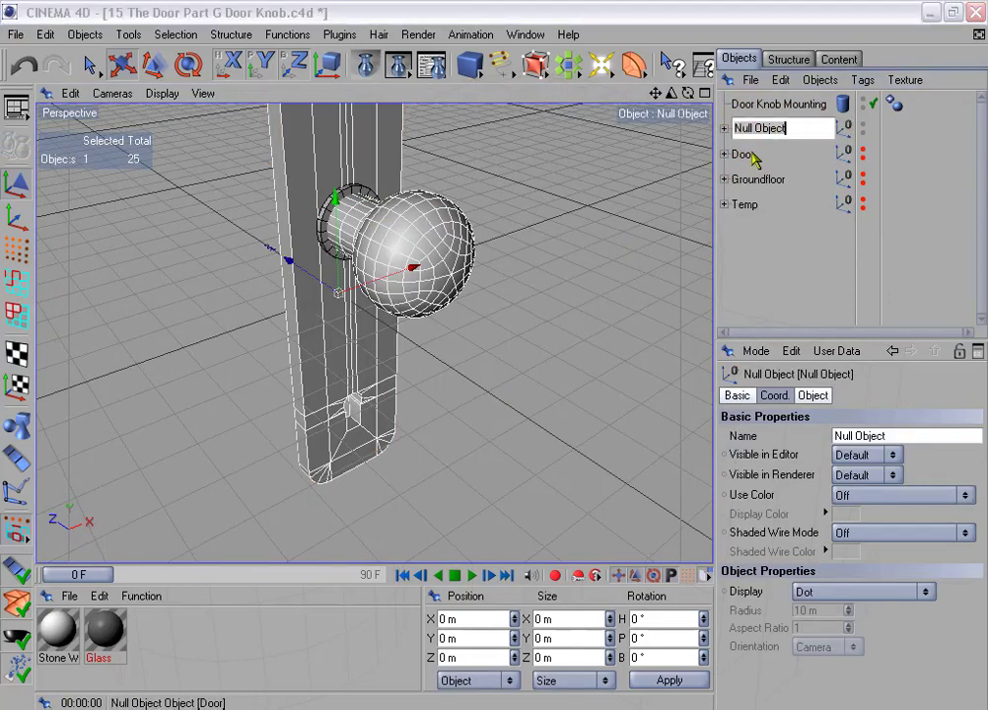
type("Door Mount")
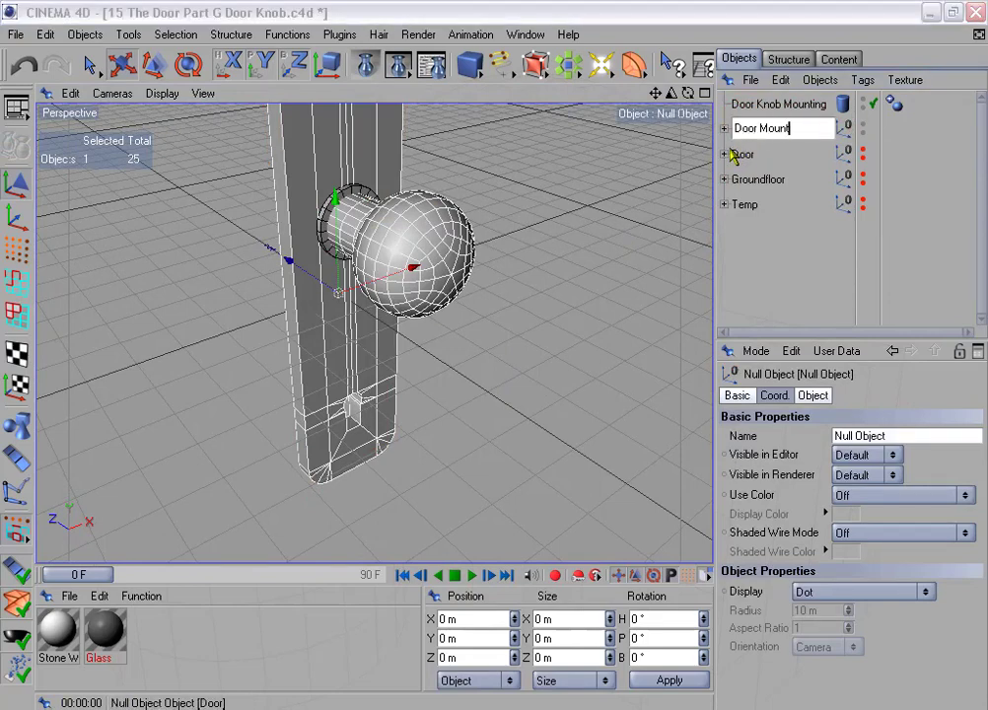
type("ing")
key("Return")
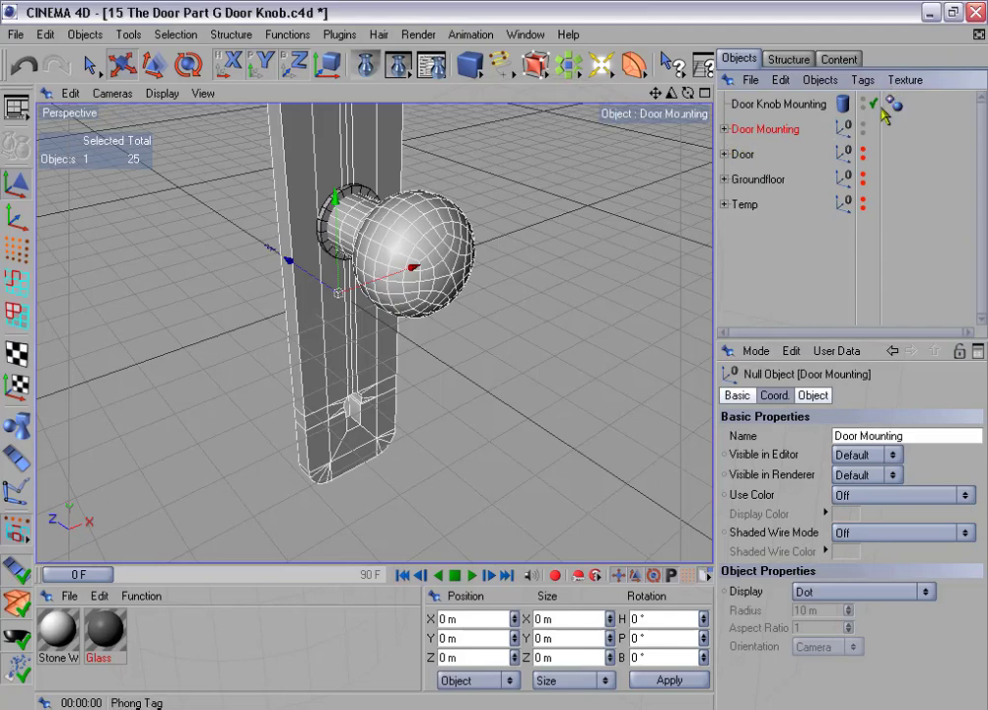
Hide the Door Mounting group in the editor and make the Door Knob Mounting cylinder editable
left_click(862, 126)
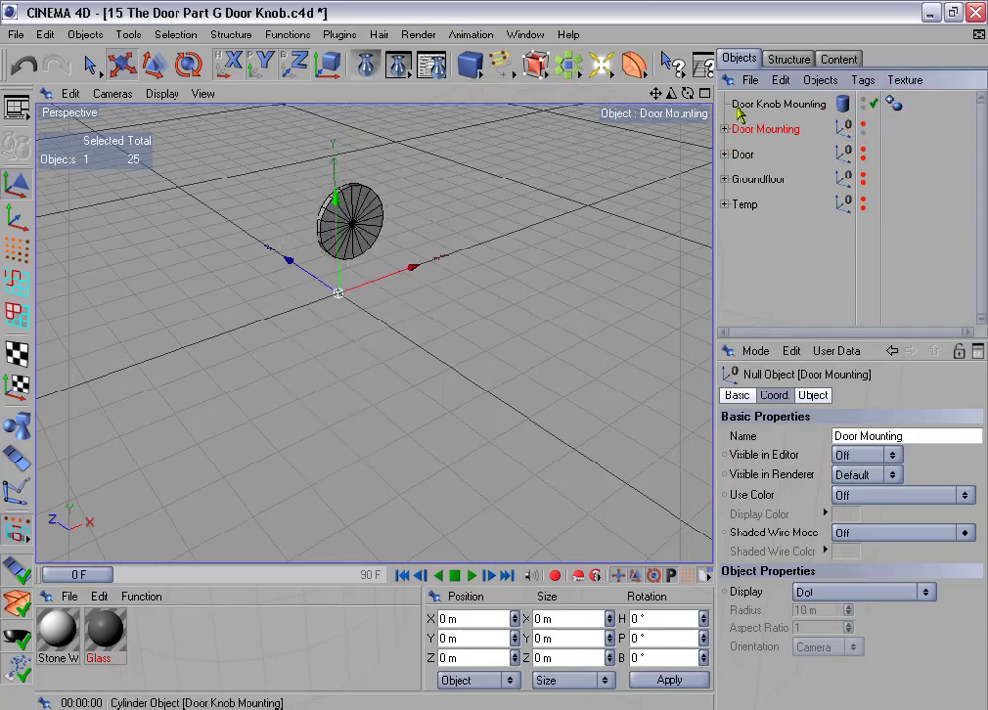
left_click(785, 105)
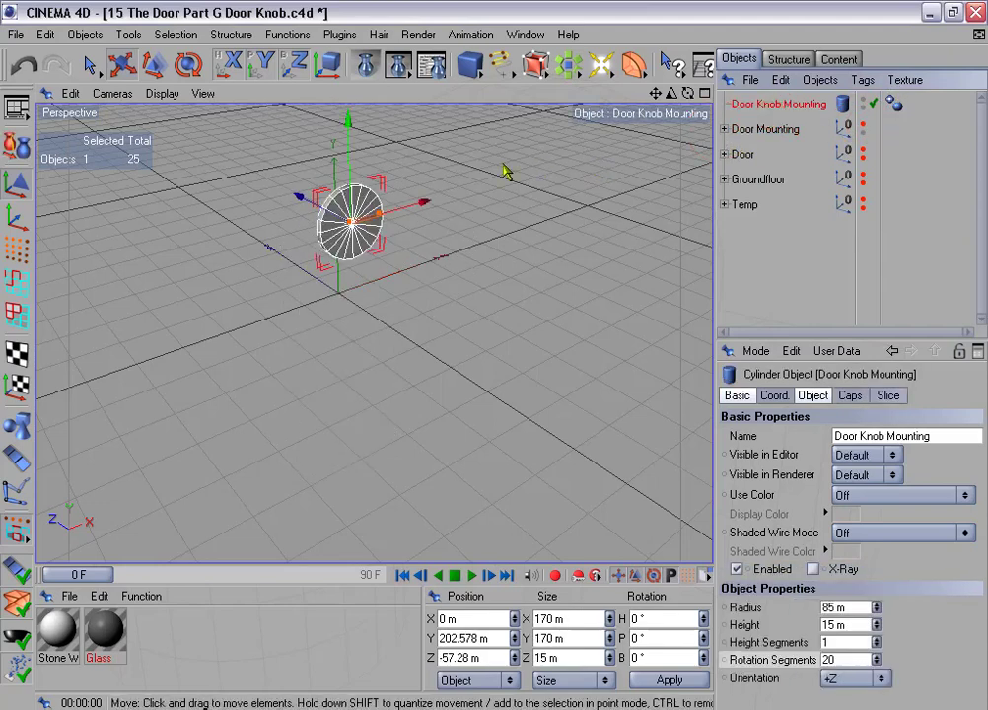
left_click_drag(503, 165, 488, 178, "alt")
left_click(26, 147)
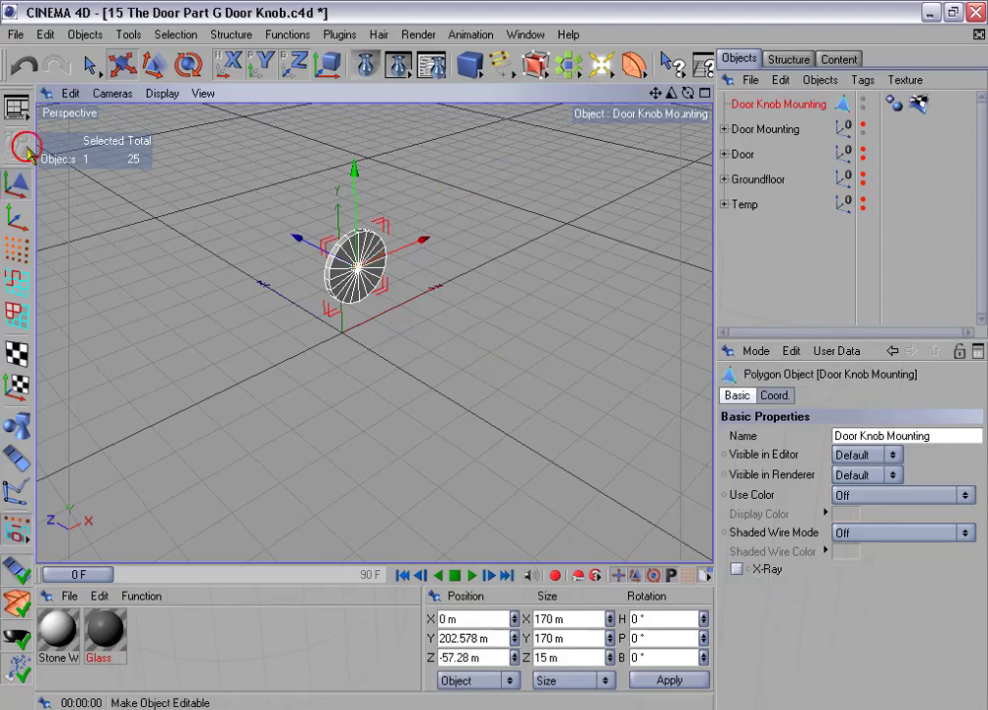
Optimize the Door Knob Mounting's points, unused points and polygons with a tolerance of 0.01 m
left_click(16, 247)
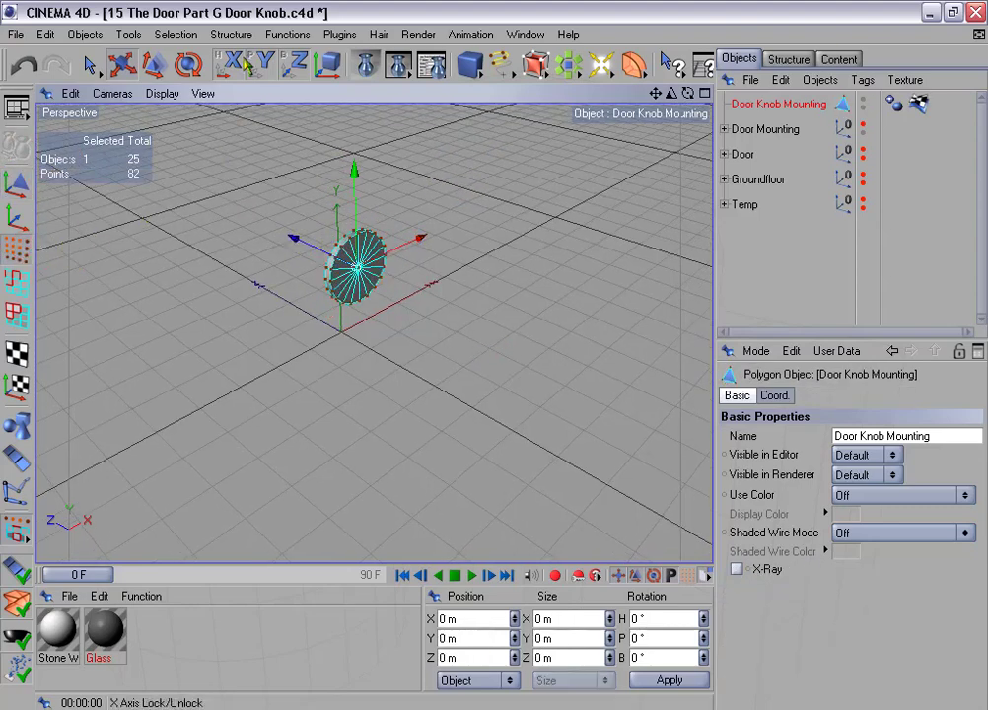
left_click(286, 35)
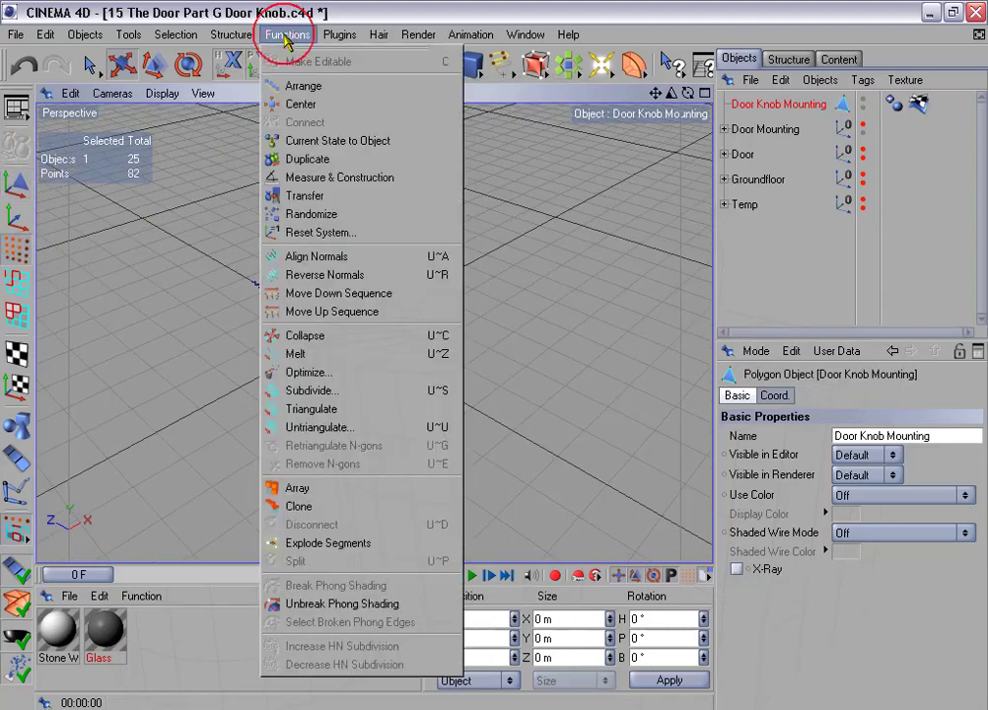
left_click(321, 372)
left_click_drag(336, 329, 473, 242)
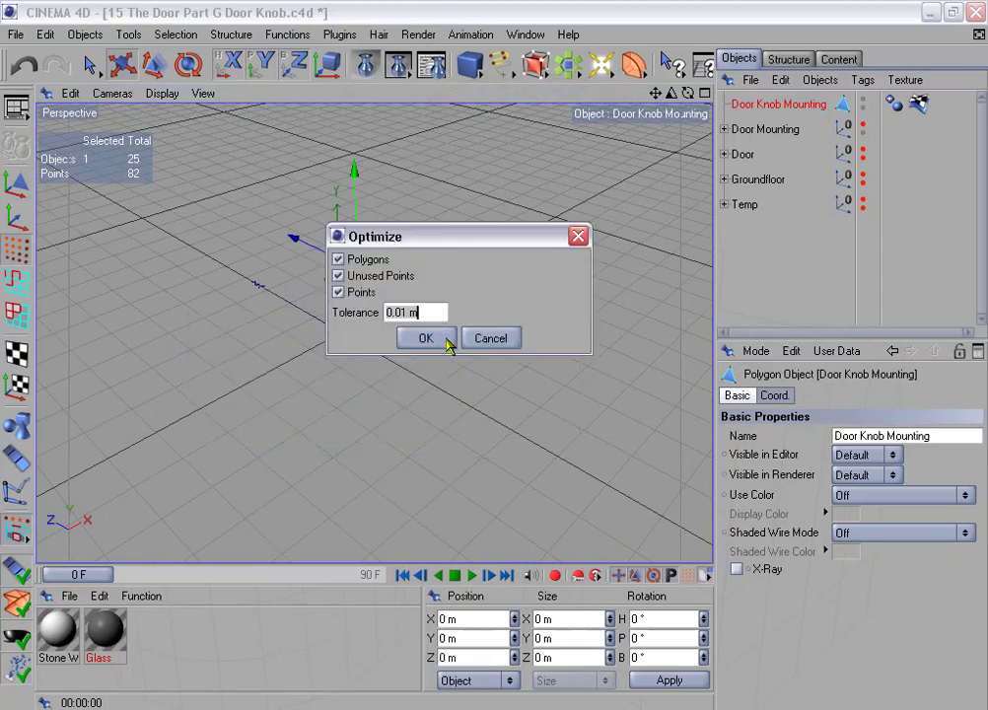
left_click(425, 338)
Delete the centre point of the disc's rear cap, on the side facing the plate, to remove that cap
left_click_drag(222, 200, 385, 270, "alt")
left_click(88, 69)
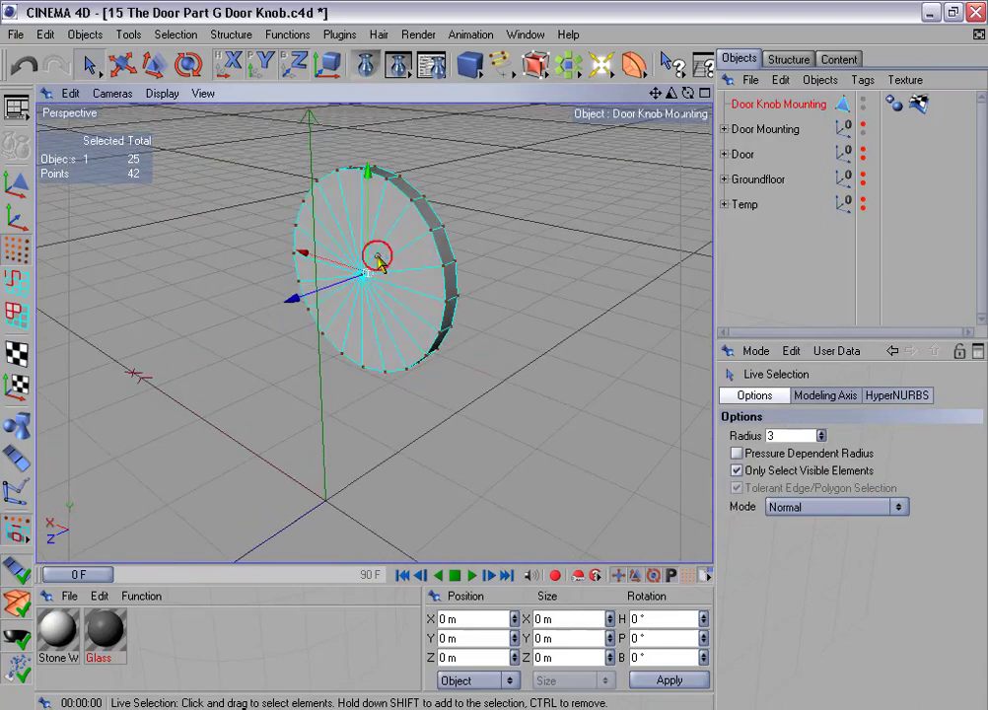
left_click(363, 276)
key("Delete")
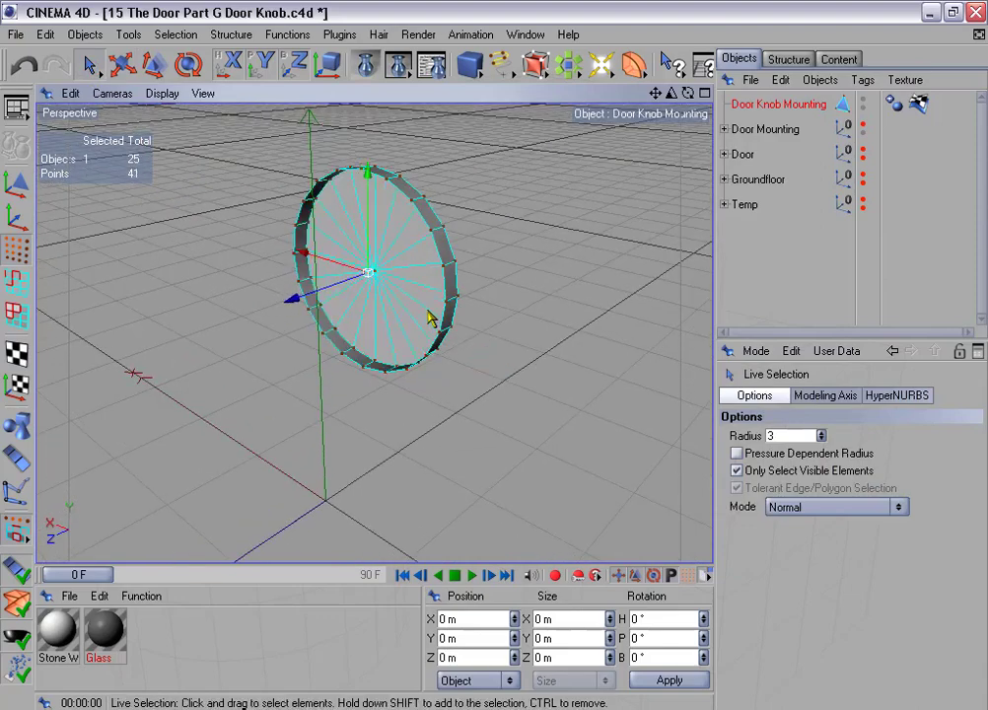
left_click_drag(470, 184, 367, 219, "alt")
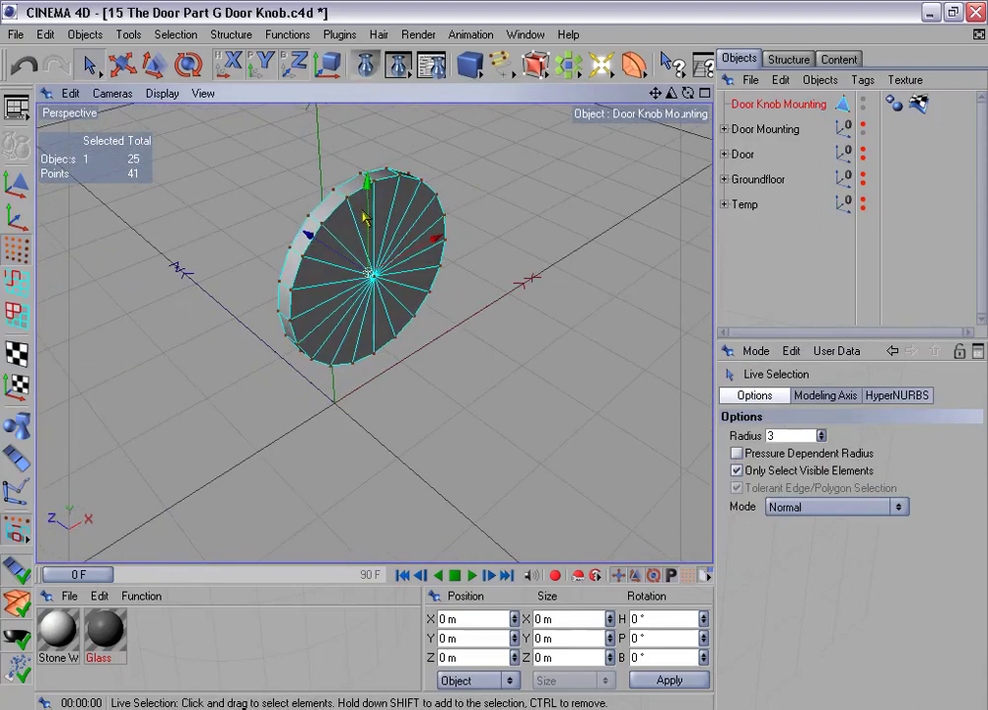
Loop-select the outer edge ring of the disc's remaining front cap and store it as an edge selection tag
left_click(17, 283)
left_click(176, 35)
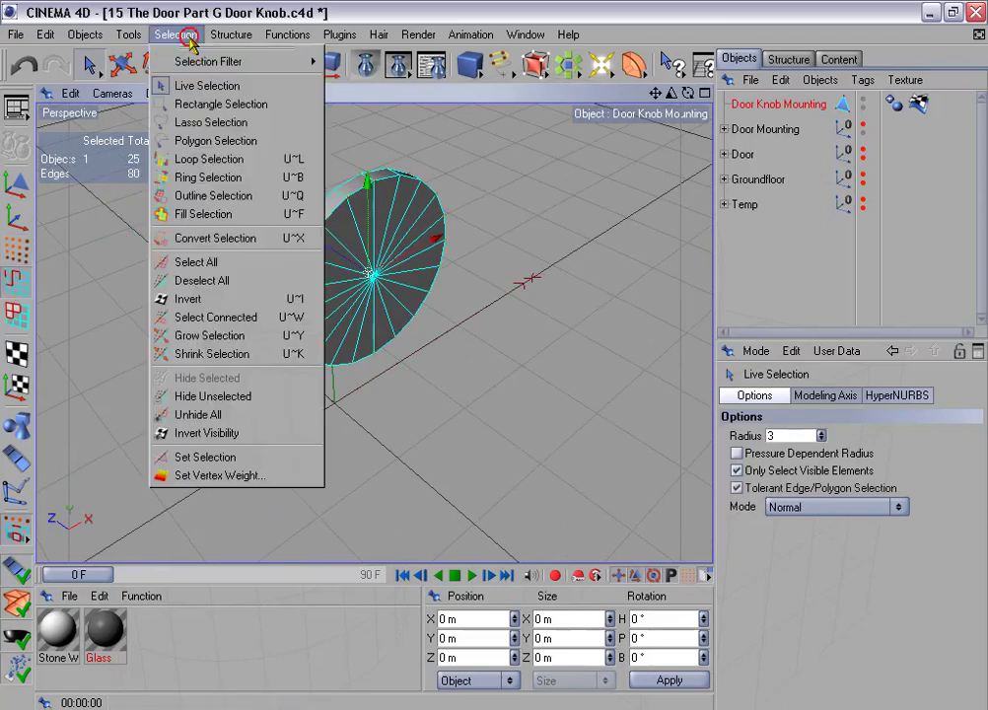
left_click(252, 160)
left_click(265, 170)
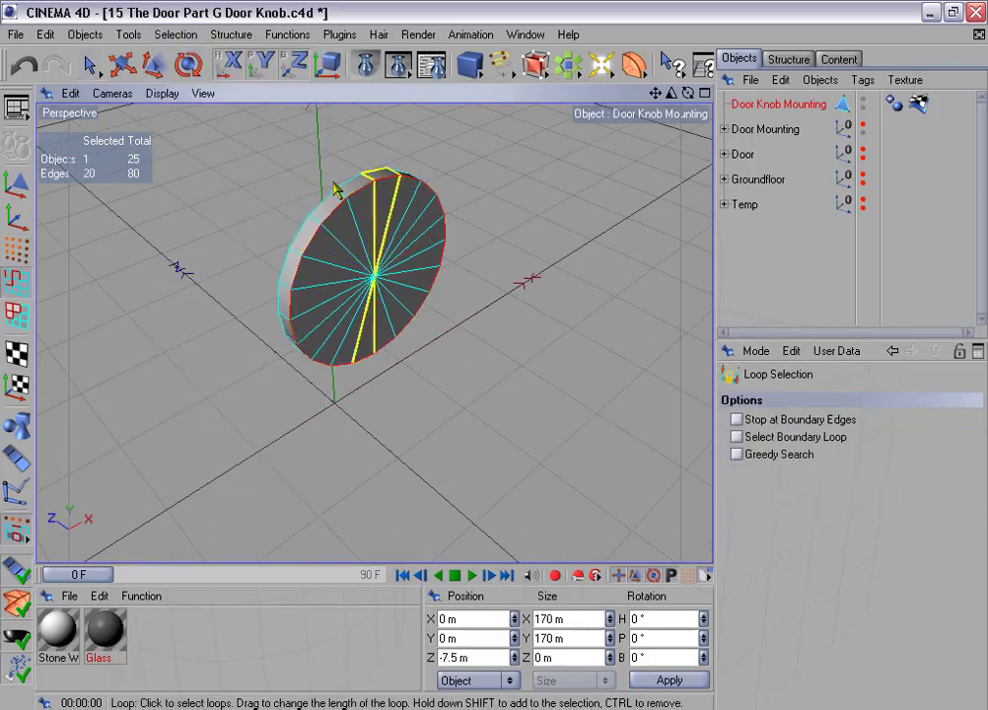
left_click(185, 36)
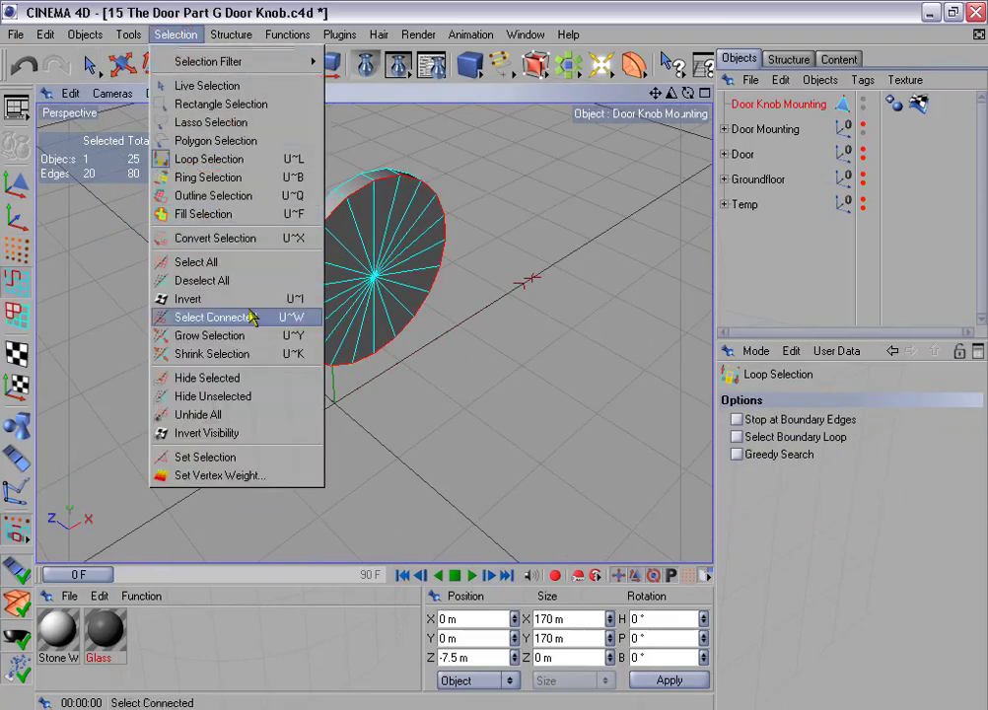
left_click(270, 458)
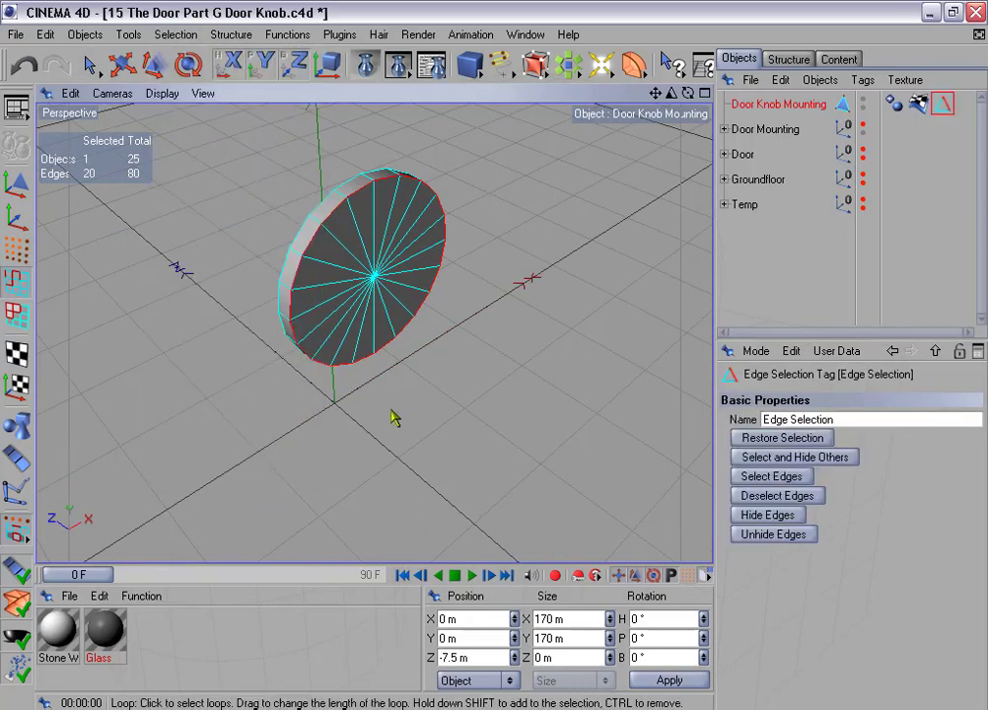
Rename the disc's edge selection tag as Edges for beveling
left_click(787, 420)
key("BackSpace")
key("BackSpace")
key("BackSpace")
key("BackSpace")
key("BackSpace")
key("BackSpace")
key("BackSpace")
key("BackSpace")
key("BackSpace")
key("BackSpace")
type("s")
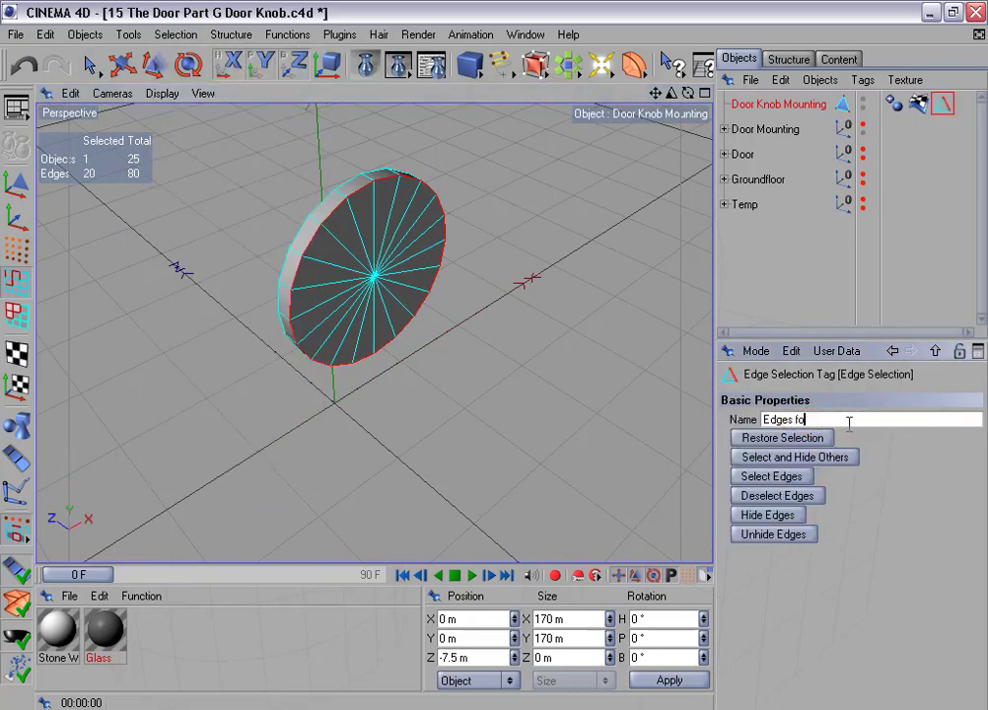
type(" for beveling")
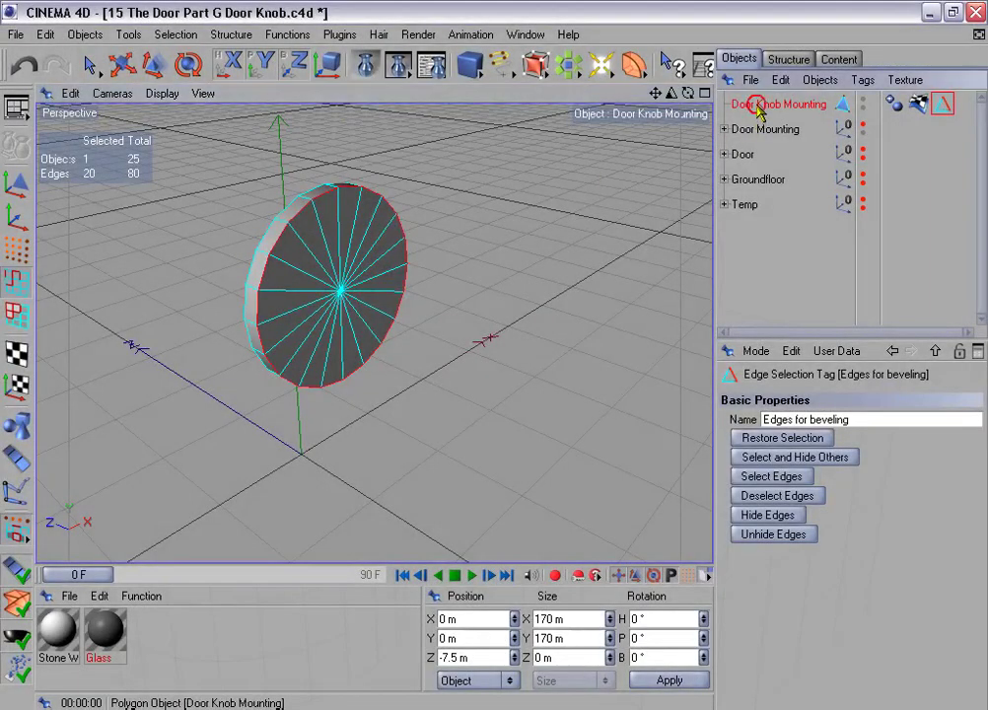
Make Door Knob Mounting a child of the Door Mounting group and make the group visible in the editor again
left_click_drag(759, 108, 774, 129)
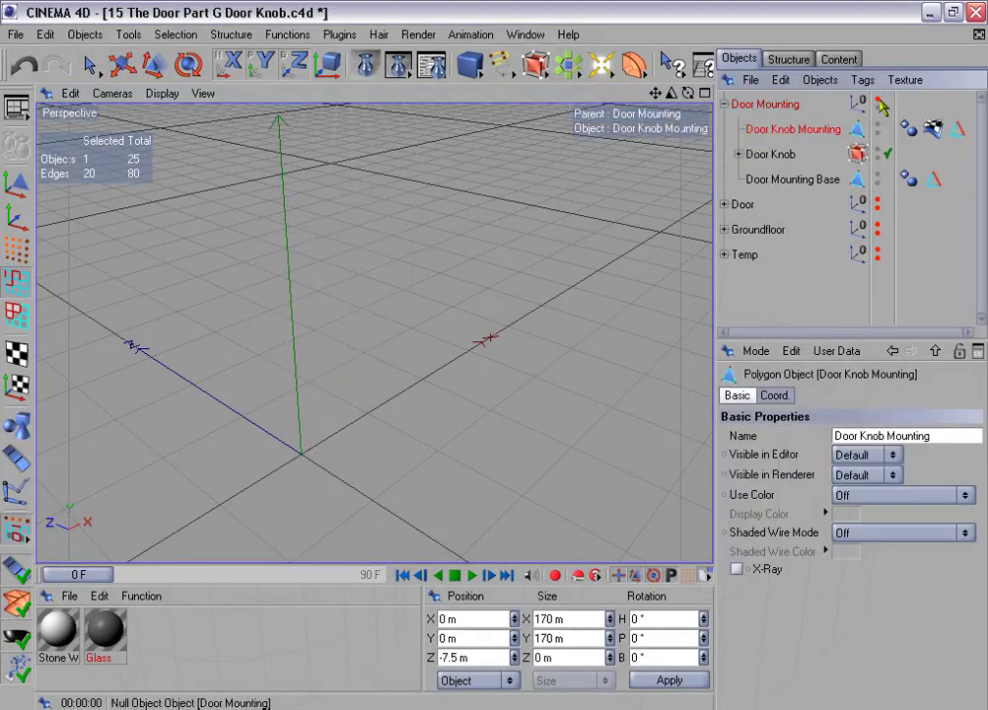
left_click(879, 100)
left_click(725, 104)
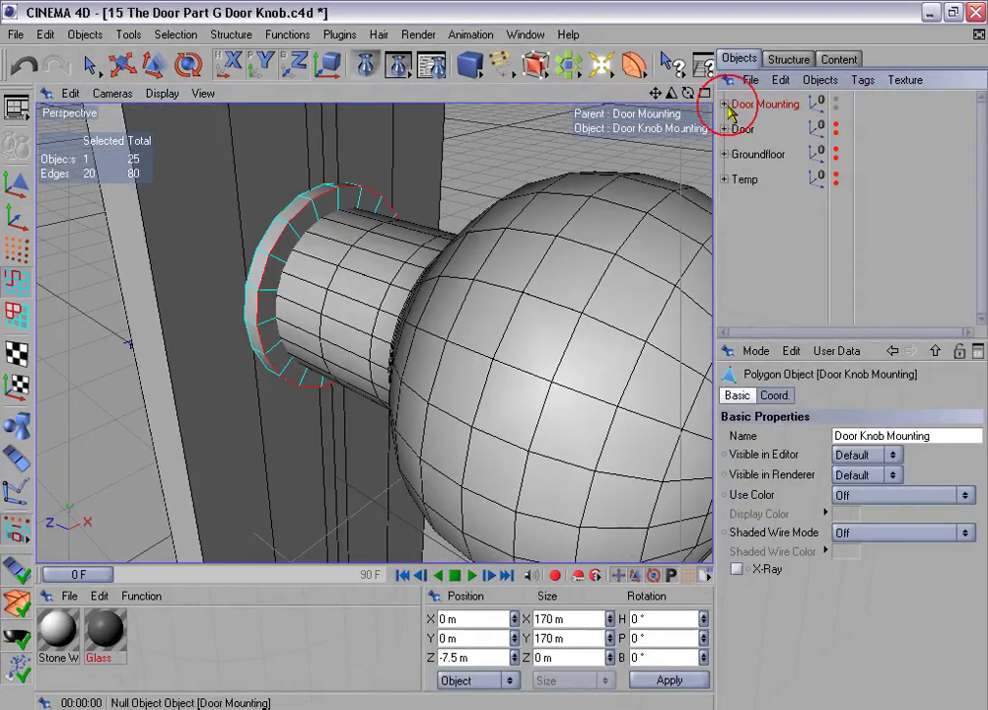
Add a cylinder primitive and move it along the Z axis out in front of the mounting plate
scroll(474, 225, "down", 5)
scroll(464, 237, "down", 2)
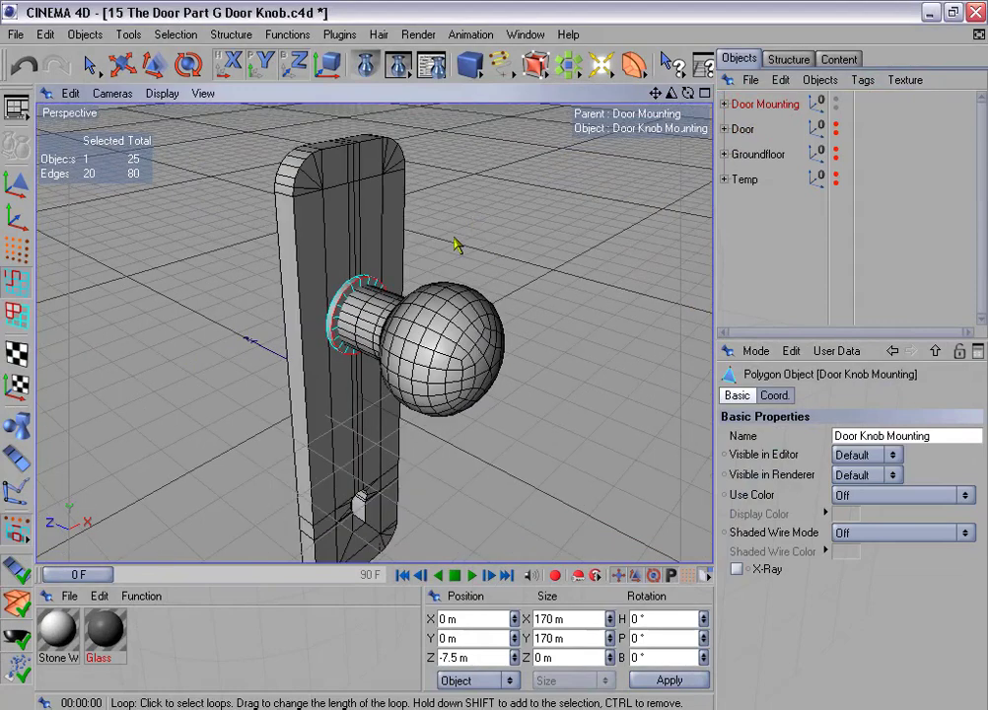
left_click_drag(457, 244, 468, 329, "alt")
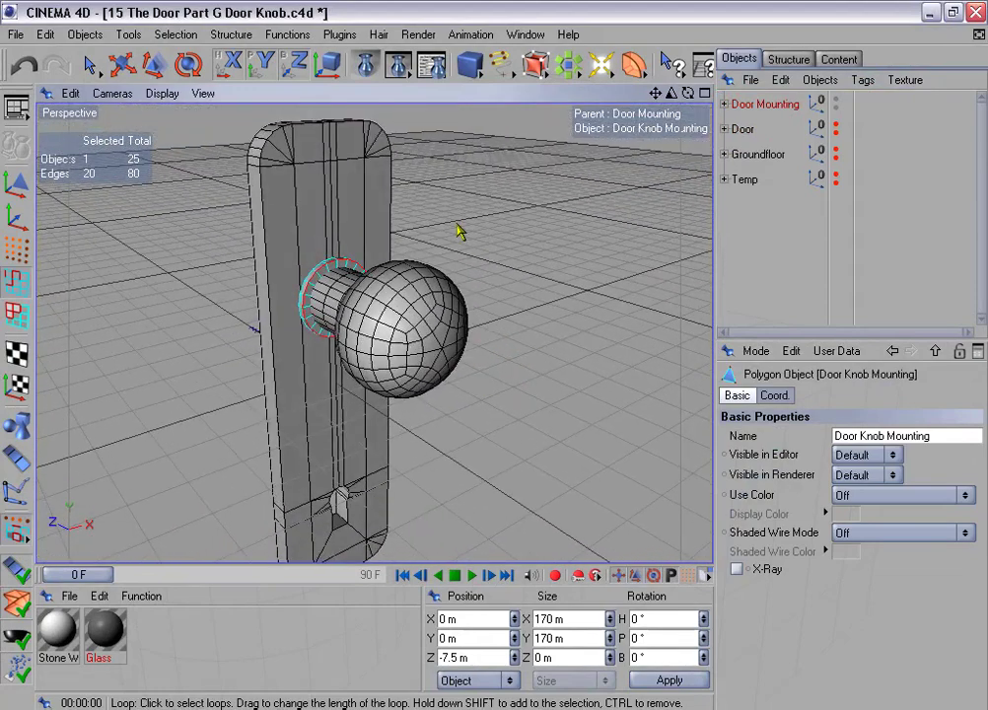
scroll(457, 227, "down", 4)
left_click_drag(457, 234, 467, 298, "alt")
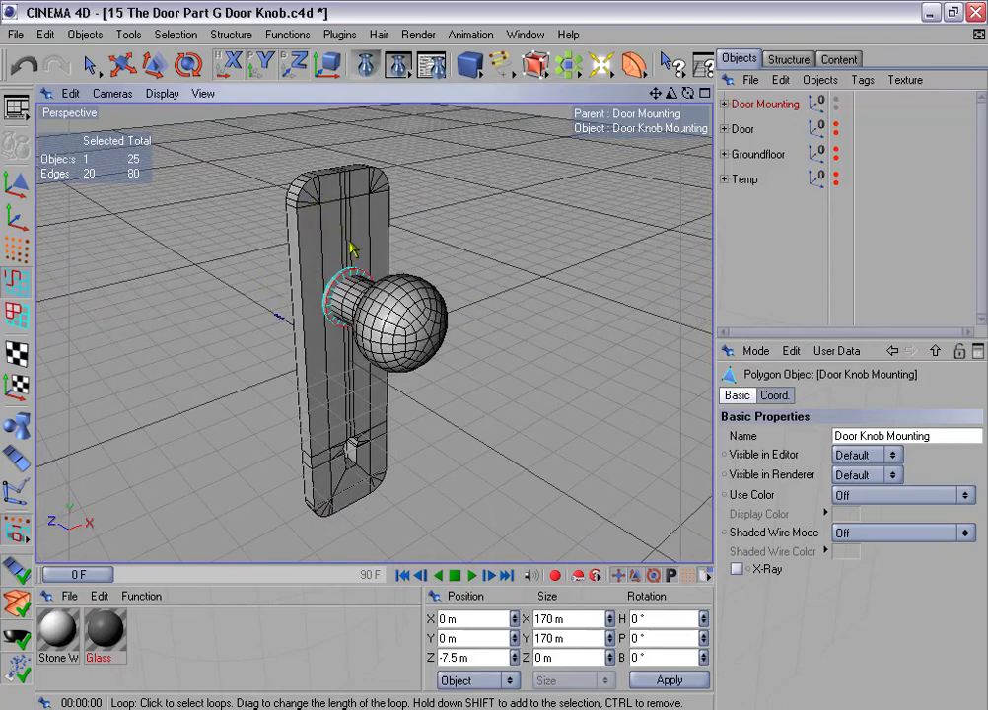
scroll(435, 309, "up", 1)
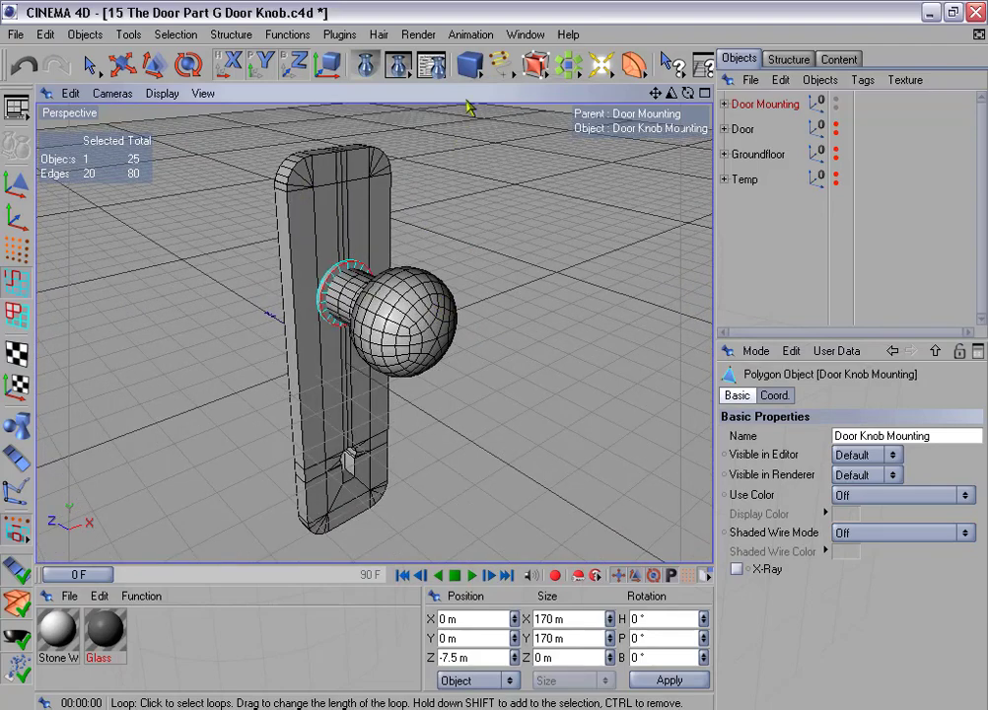
left_click_drag(470, 62, 588, 81)
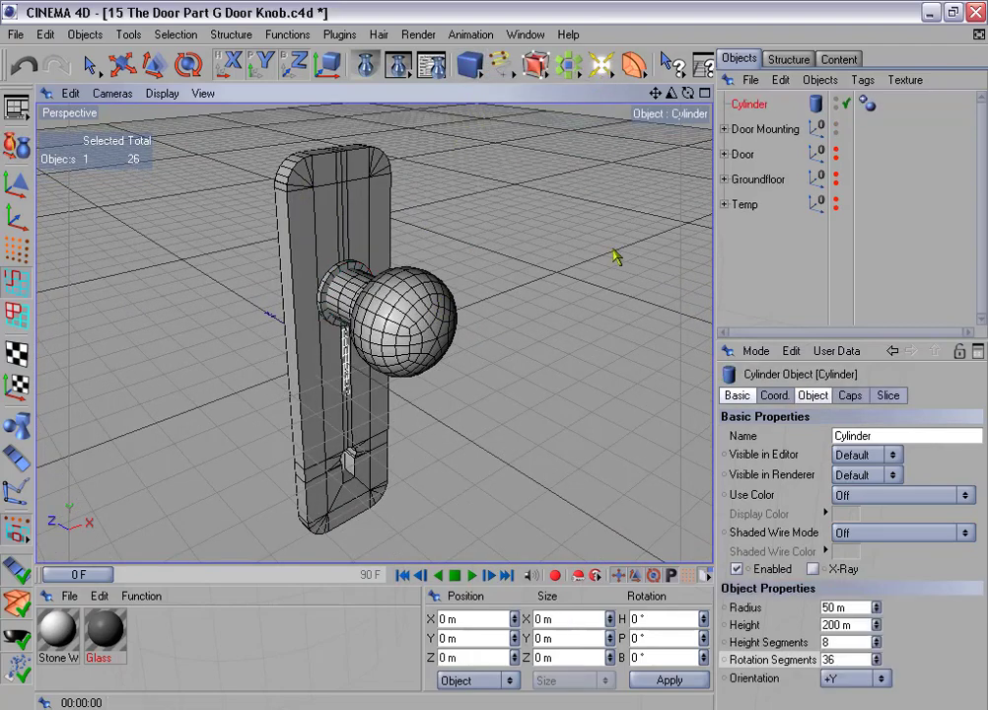
left_click(814, 392)
left_click(815, 395)
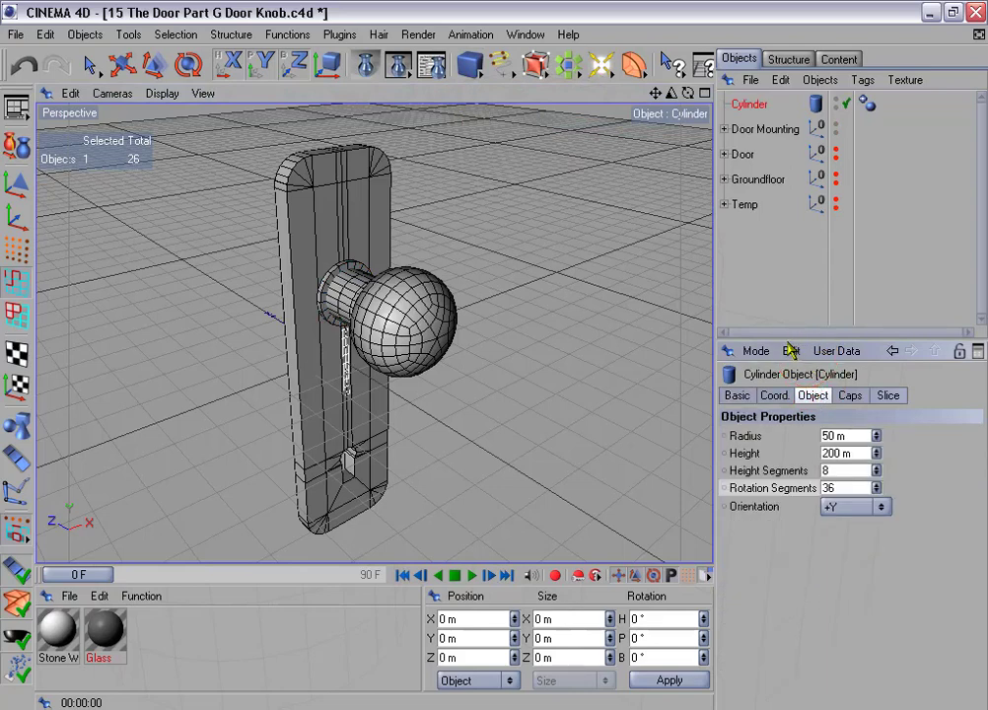
left_click_drag(783, 341, 776, 280)
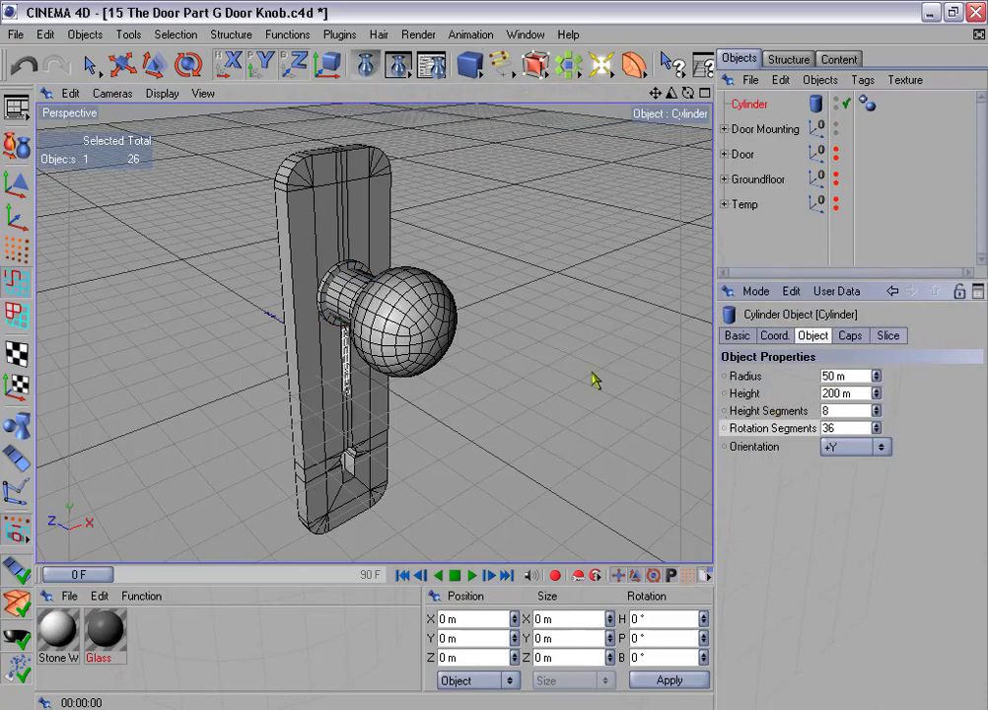
left_click_drag(565, 330, 495, 356, "alt")
left_click(126, 64)
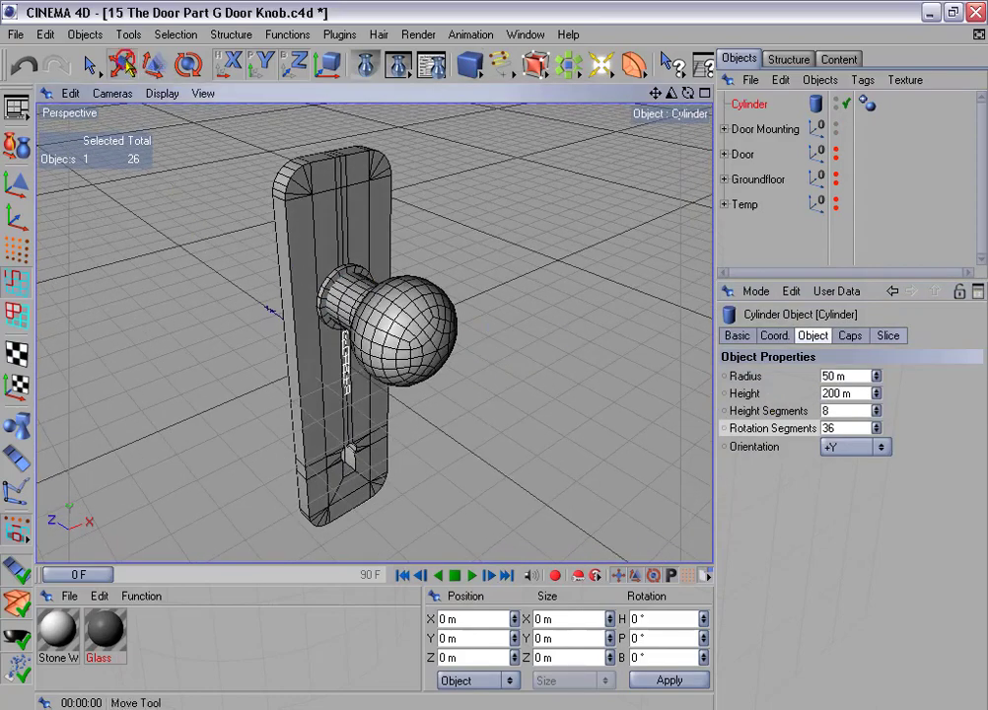
left_click_drag(283, 325, 319, 349)
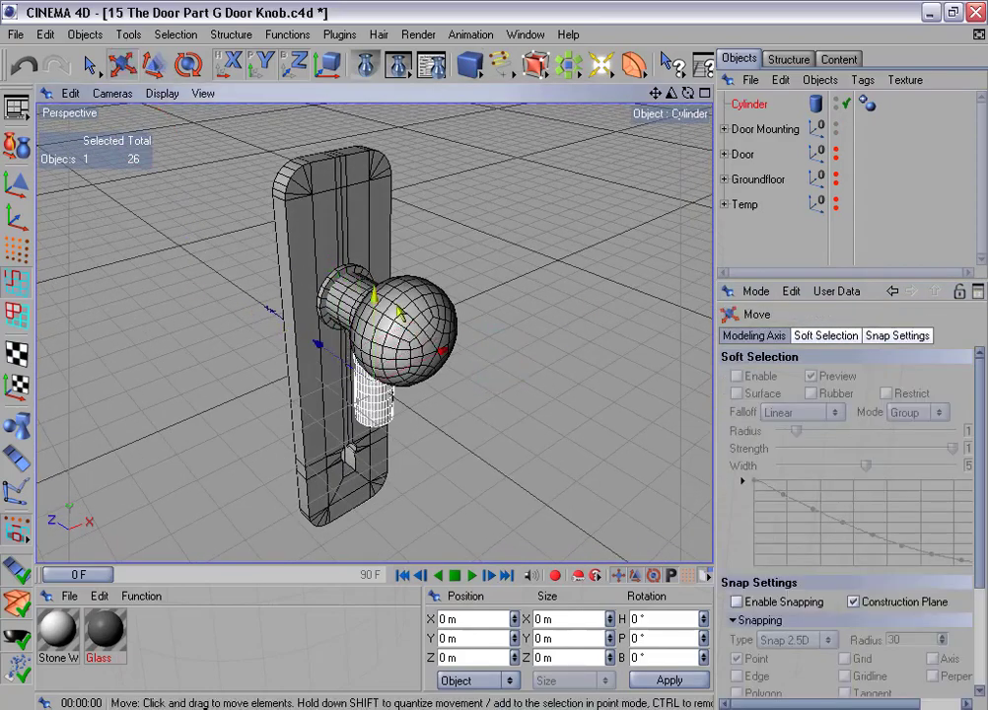
left_click_drag(552, 255, 490, 357, "alt")
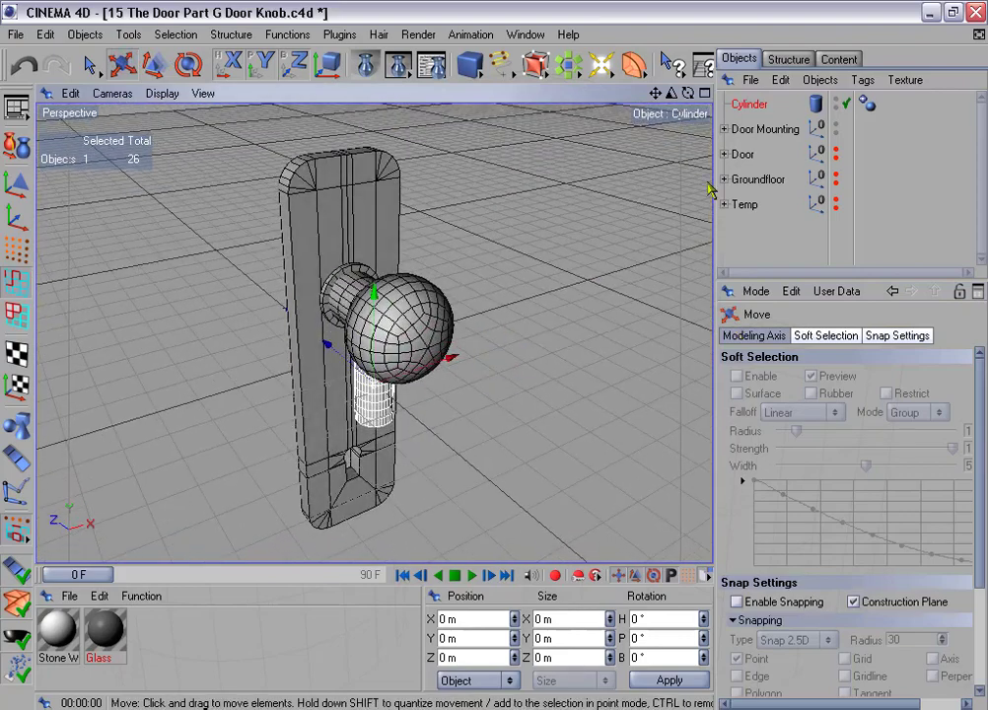
Set the new cylinder's orientation to +Z, with 1 height segment and 6 rotation segments
left_click(749, 105)
left_click(843, 449)
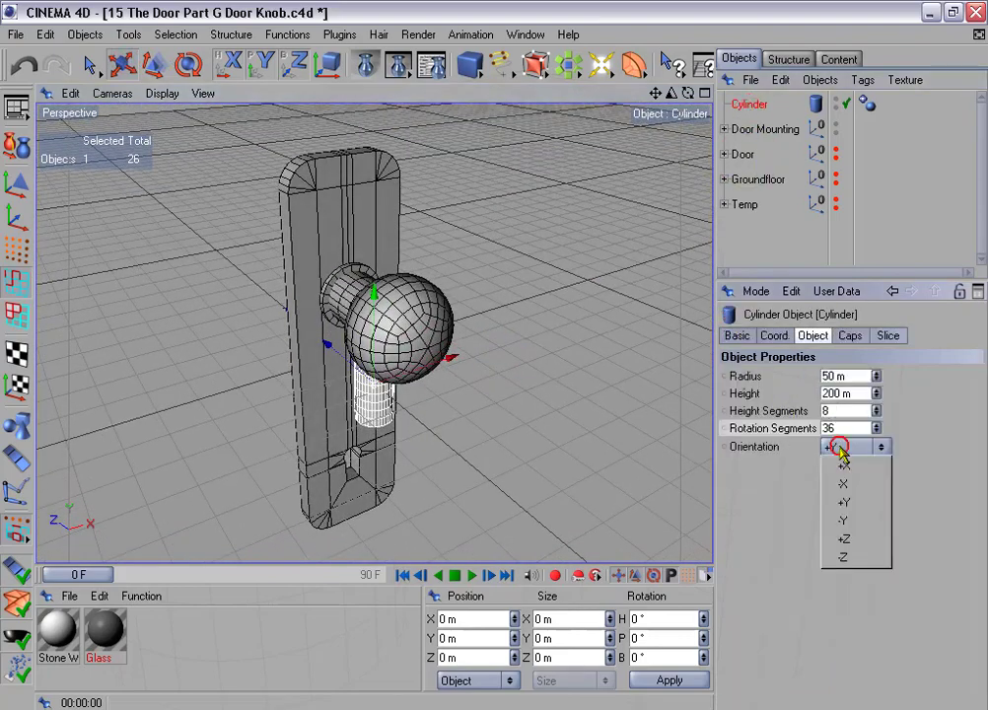
left_click(859, 533)
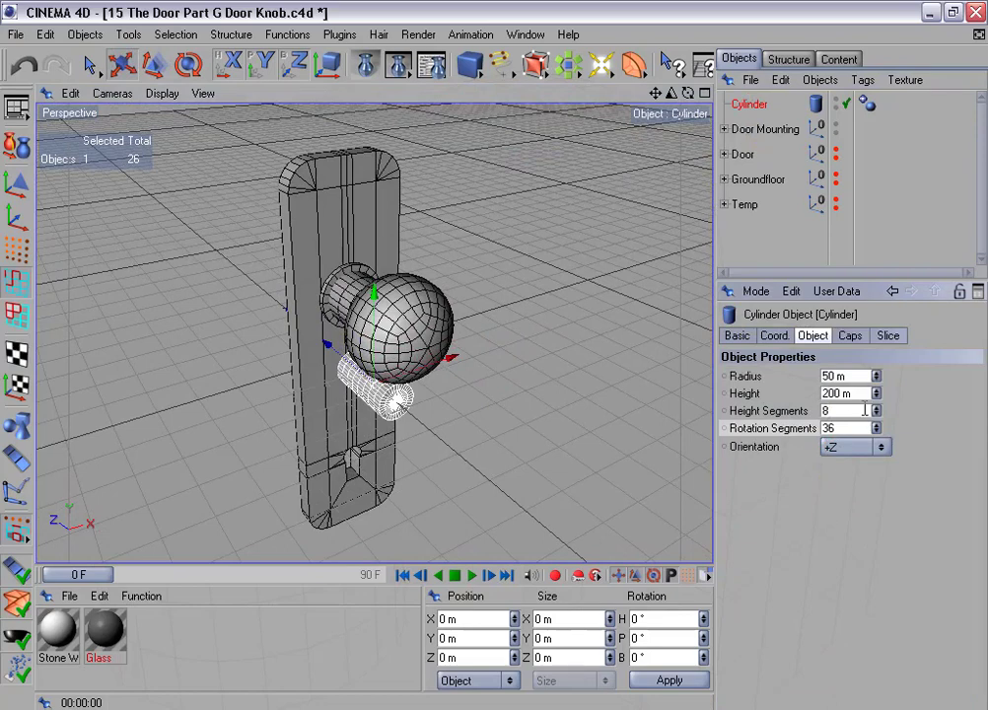
left_click_drag(875, 413, 875, 460)
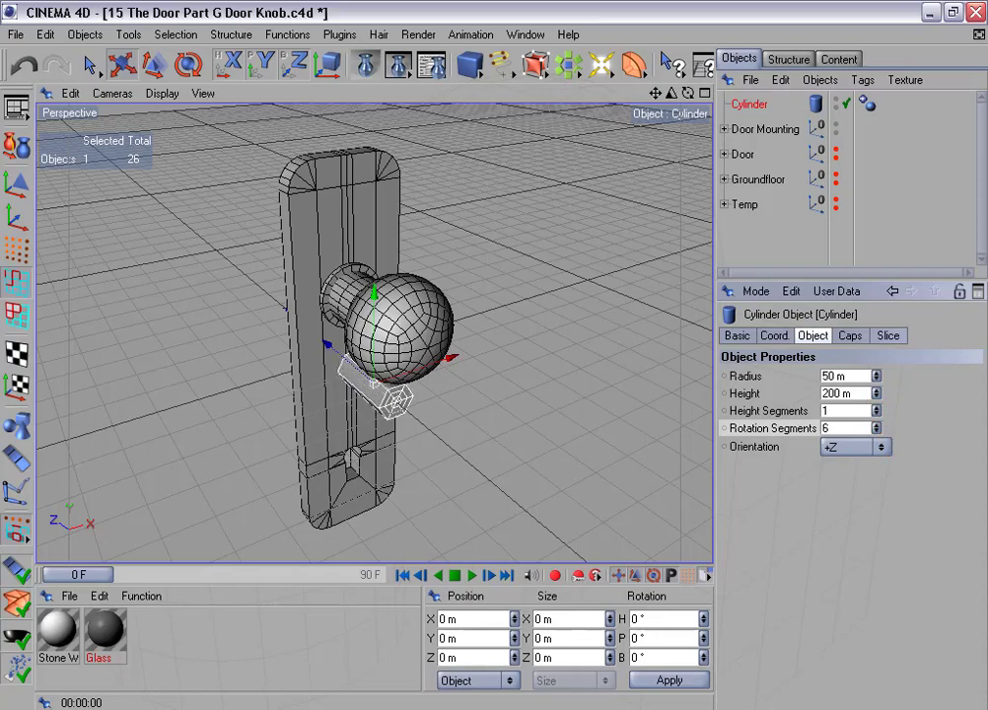
Set the hexagonal cylinder's cap segments to 1 and raise it along the Y axis above the door knob
left_click_drag(495, 355, 545, 296, "alt")
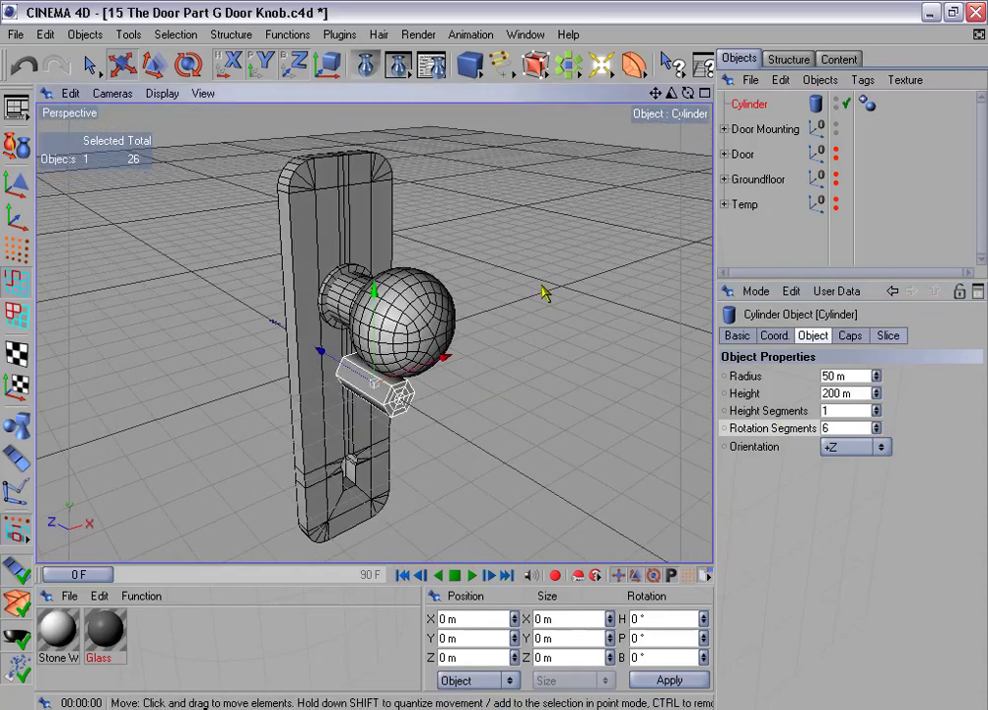
middle_click_drag(544, 296, 531, 268, "alt")
right_click_drag(531, 269, 531, 287, "alt")
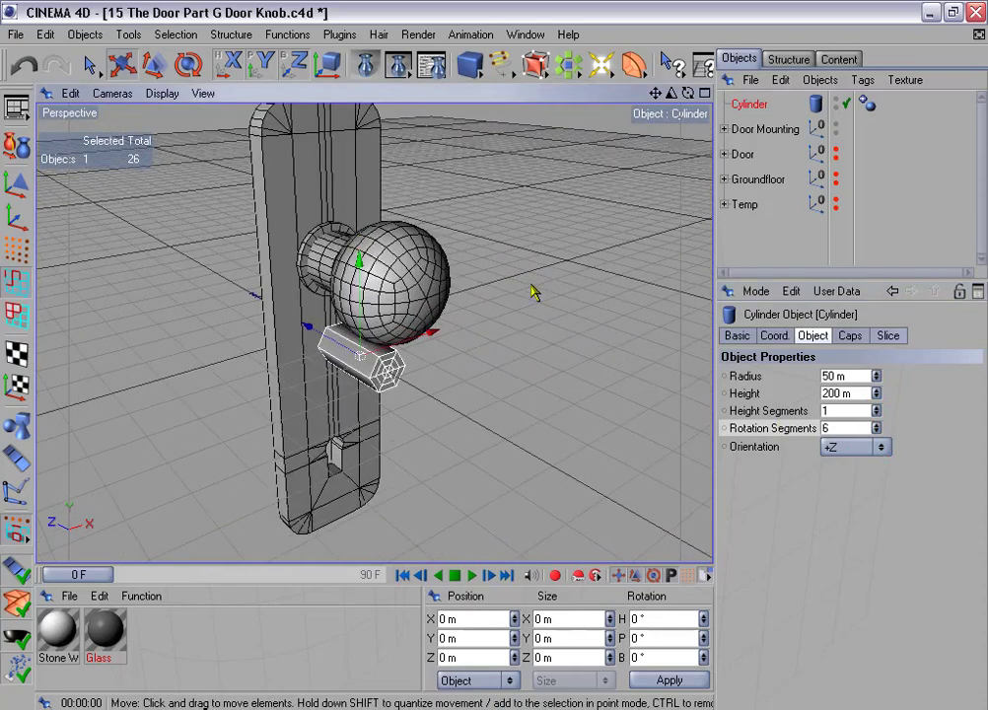
left_click(854, 337)
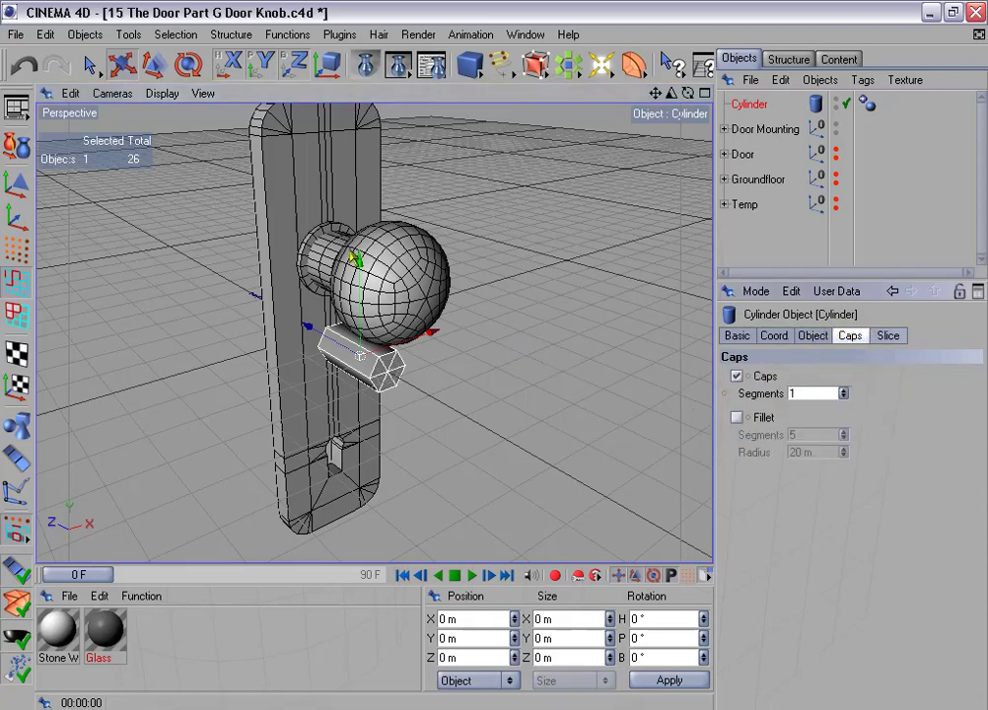
left_click_drag(361, 262, 359, 71)
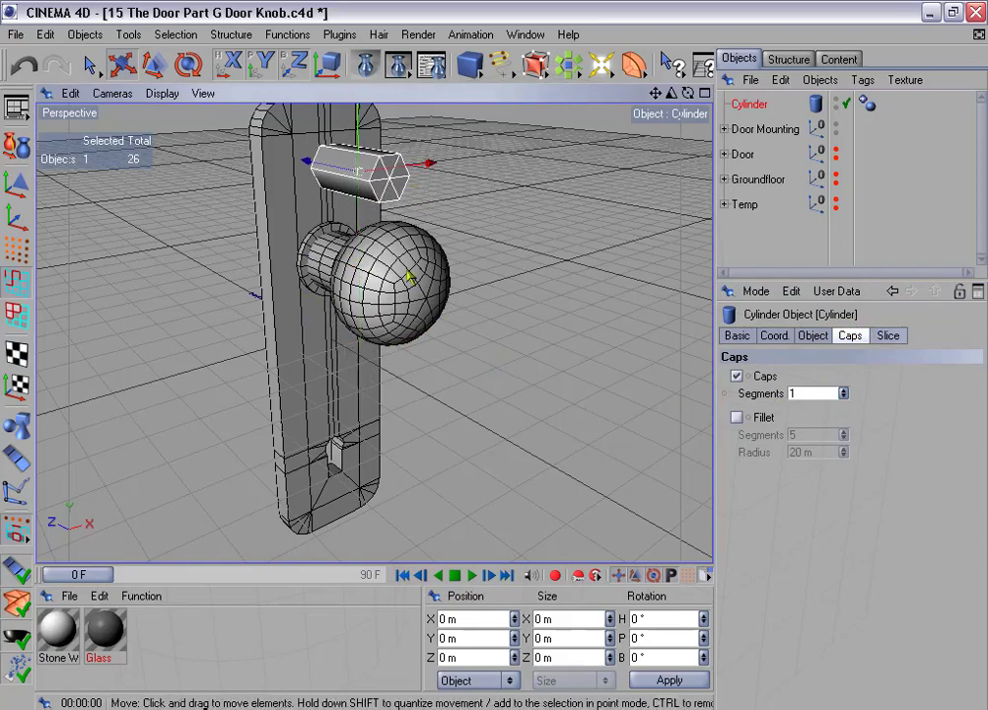
Set the Phong angle of the hexagonal cylinder's Phong tag to 43°
middle_click_drag(410, 277, 410, 357, "alt")
left_click(867, 104)
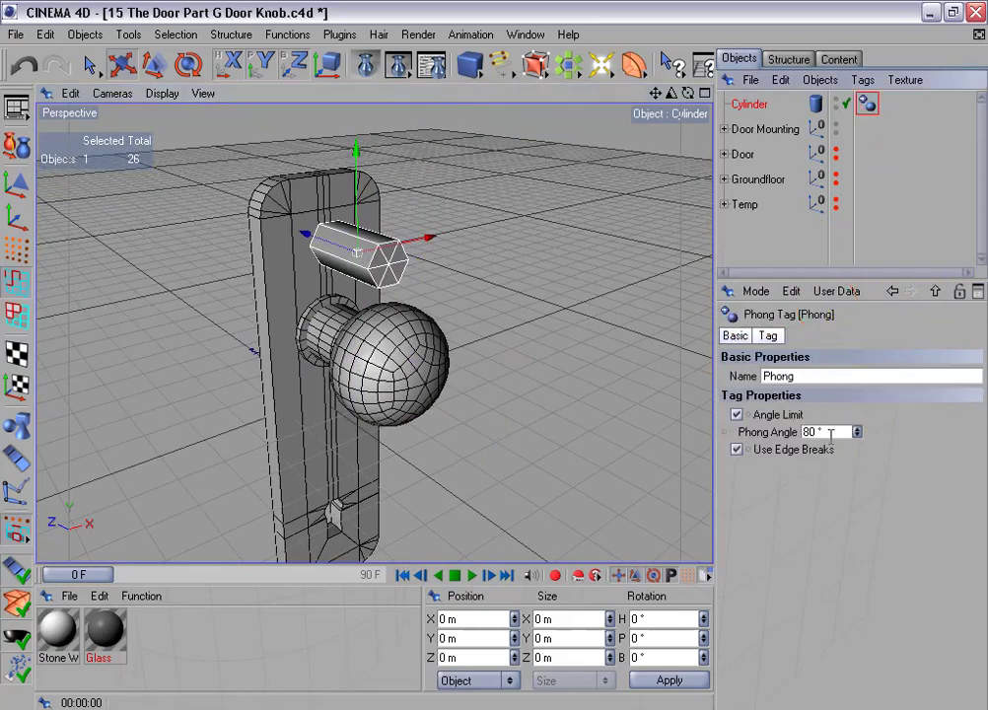
type("43")
key("Return")
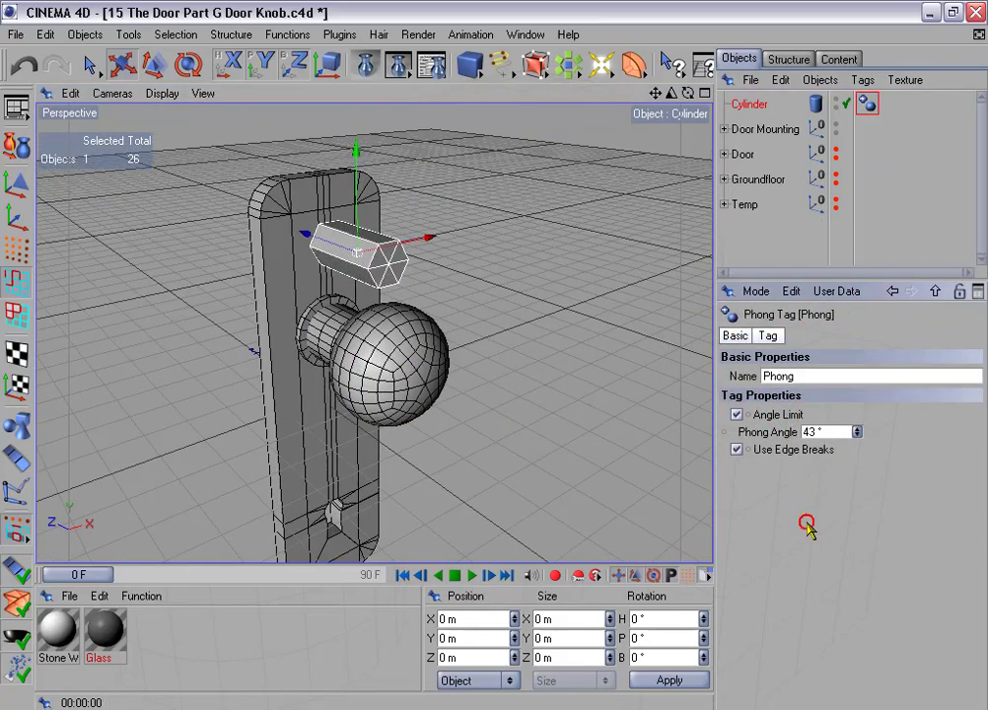
left_click_drag(543, 307, 546, 289, "alt")
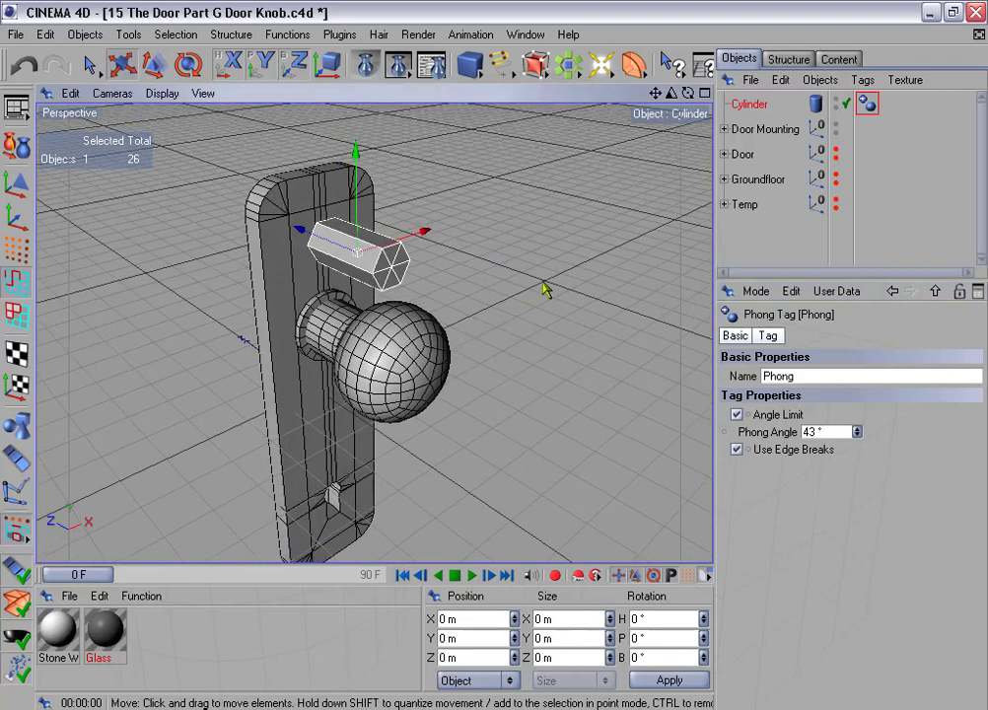
Set the hexagonal cylinder's radius to 20 m and its height to 10 m
left_click(767, 104)
left_click(808, 335)
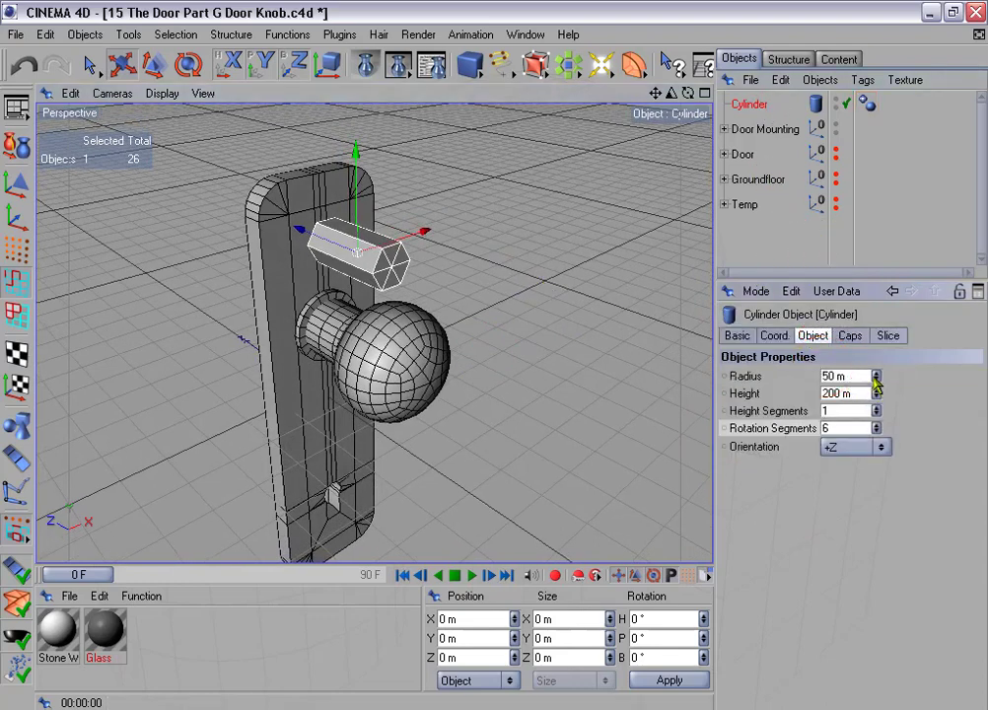
left_click_drag(876, 383, 876, 409)
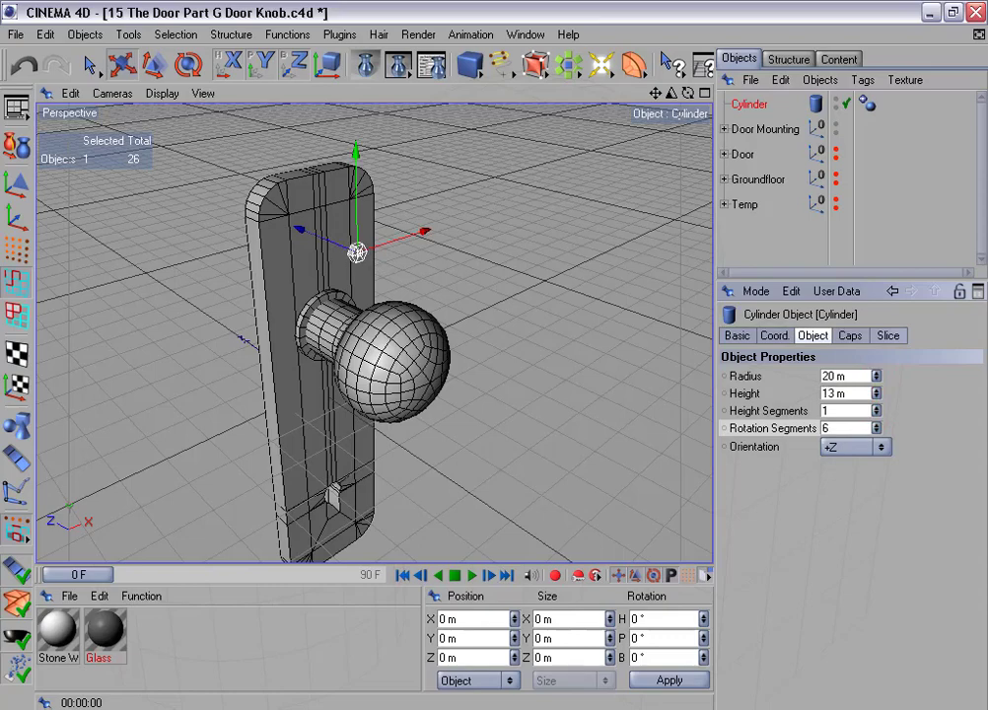
scroll(451, 180, "up", 2)
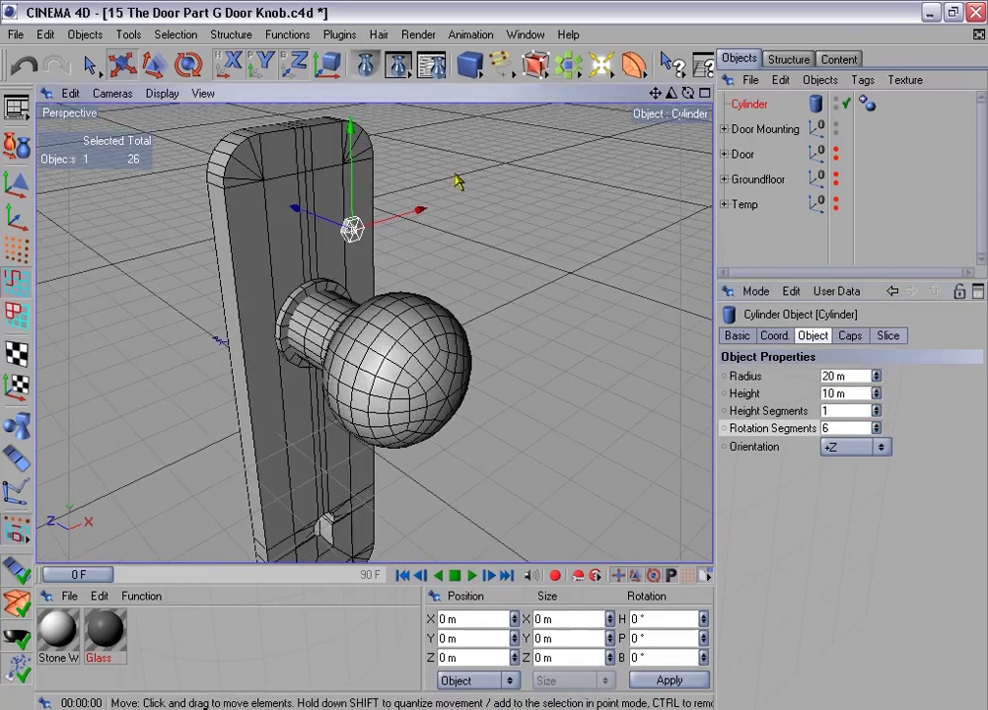
Move the small hexagonal cylinder back against the plate's front face and into the plate's upper-left corner
middle_click_drag(456, 178, 545, 272, "alt")
scroll(464, 166, "up", 3)
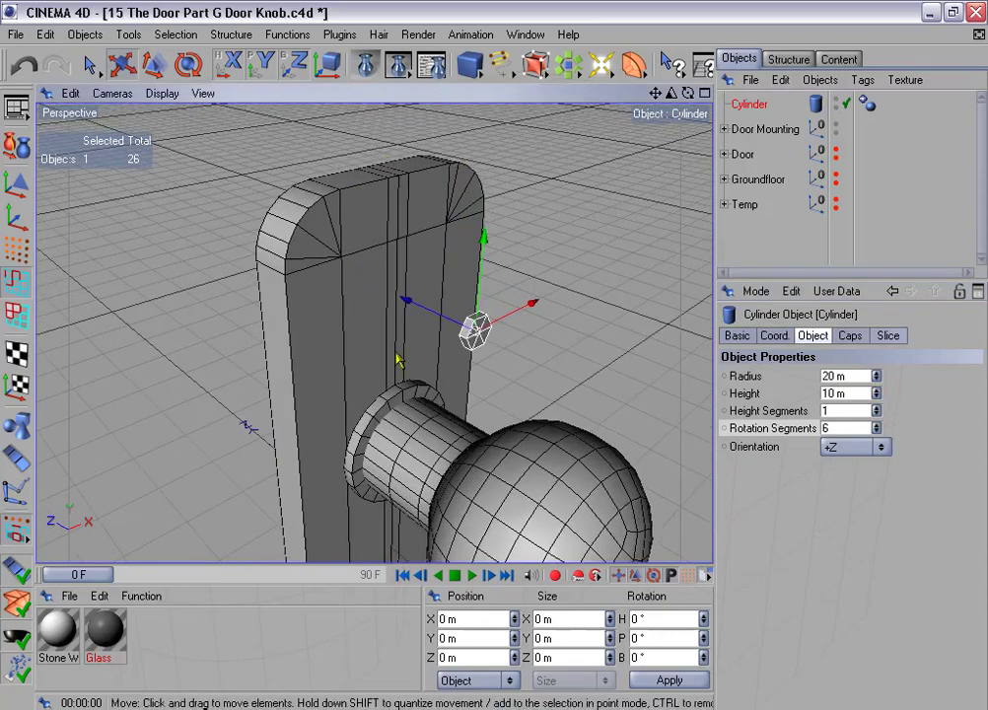
mouse_move(406, 300)
left_mouse_down()
mouse_move(345, 269)
mouse_move(407, 371)
mouse_move(415, 309)
left_mouse_up()
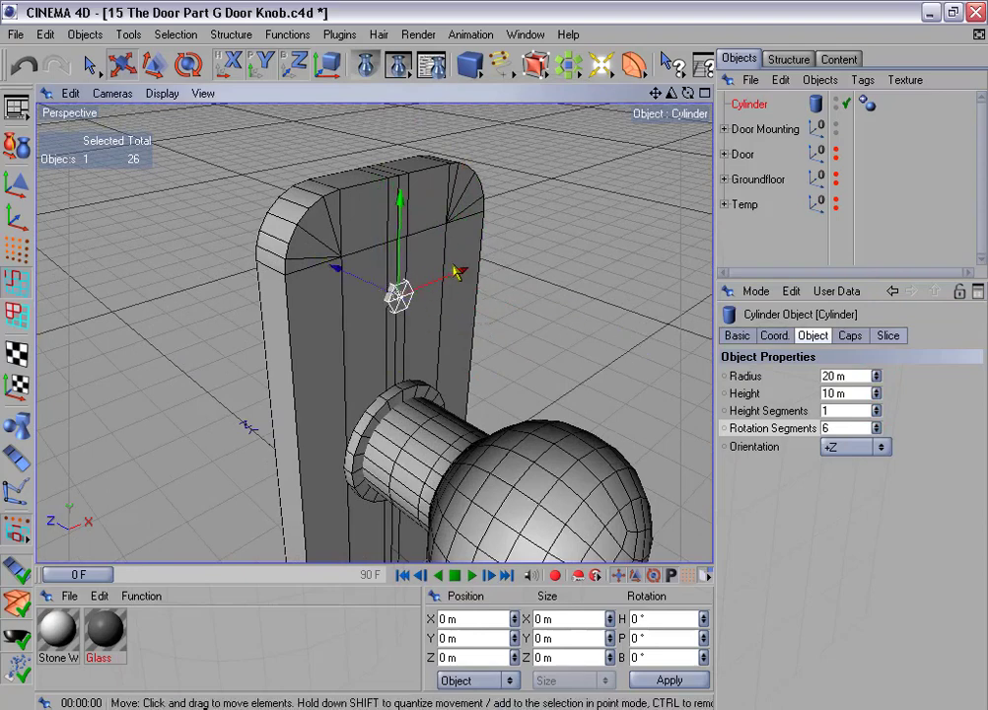
left_click_drag(457, 272, 391, 297)
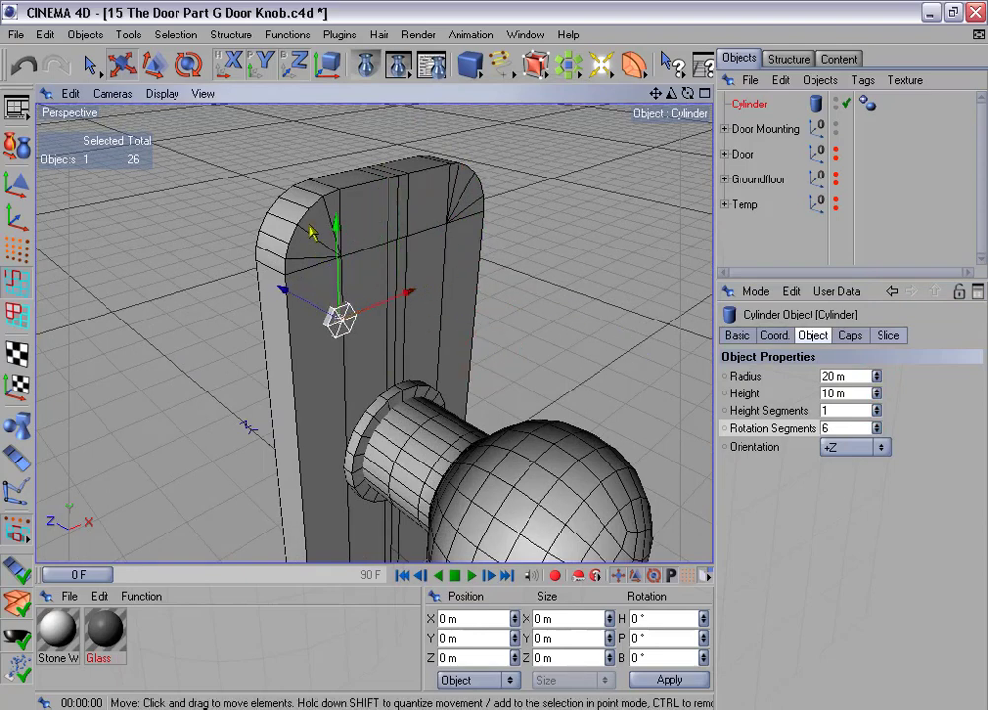
left_click_drag(337, 226, 335, 144)
mouse_move(495, 356)
left_mouse_down("alt")
mouse_move(446, 334)
mouse_move(480, 346)
left_mouse_up("alt")
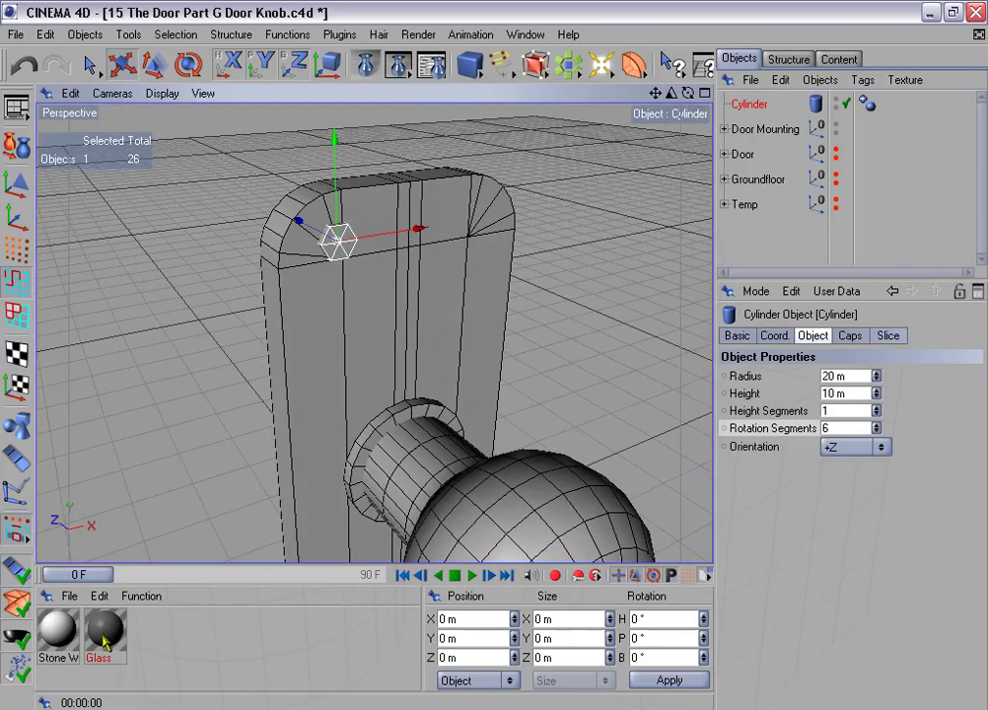
Apply the Glass material to the small hexagonal cylinder and rename the object Screw
left_click_drag(104, 641, 342, 278)
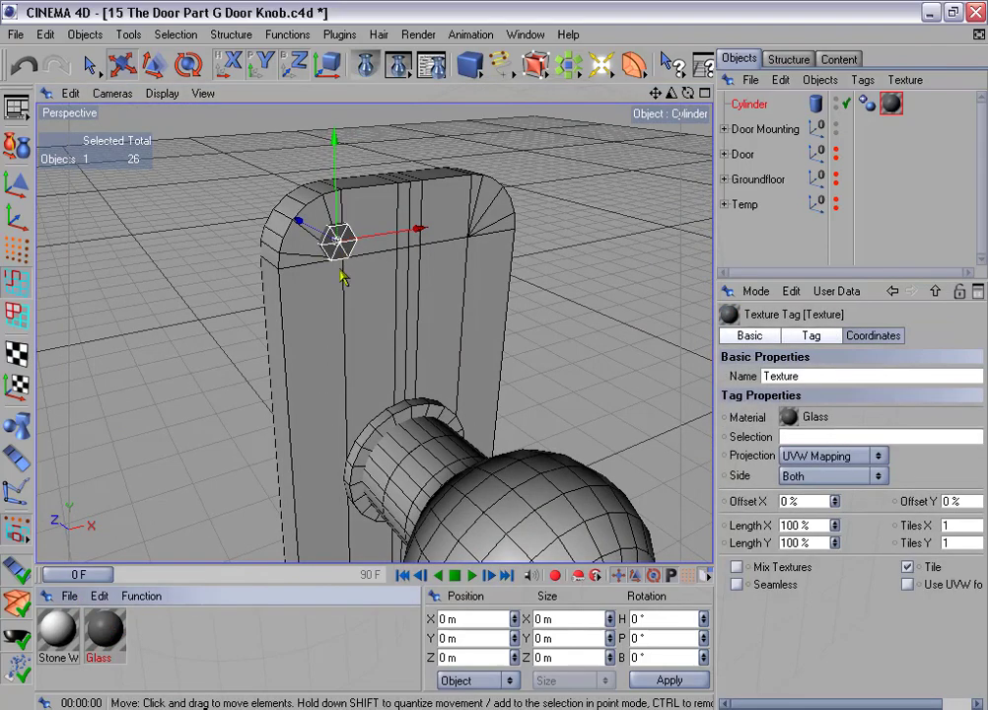
left_click_drag(428, 298, 494, 353, "alt")
scroll(437, 283, "down", 4)
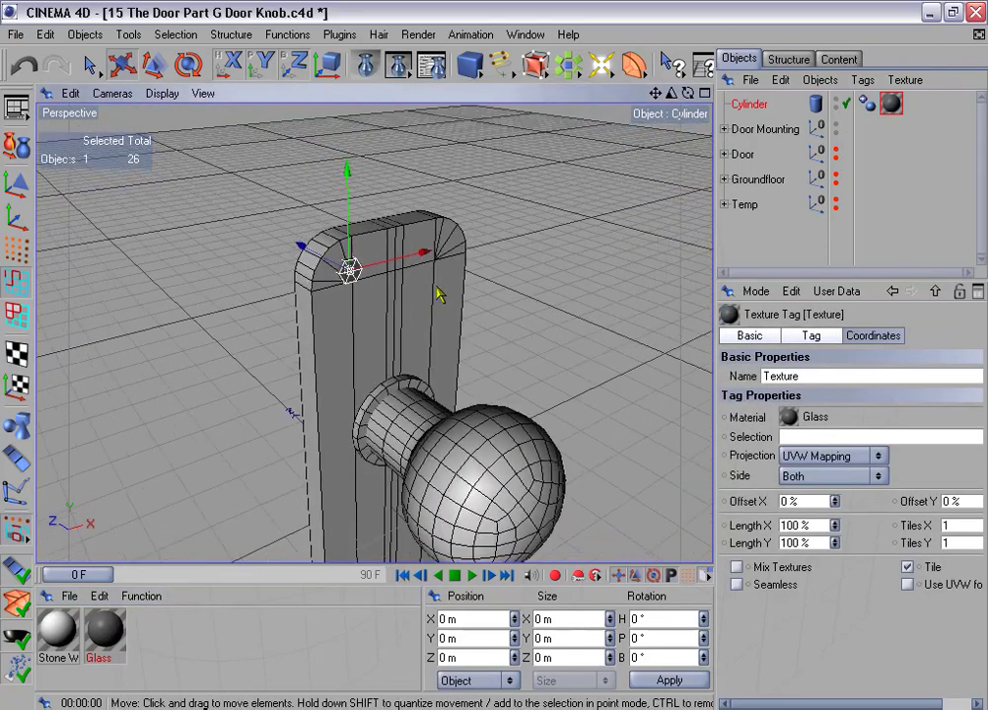
mouse_move(437, 304)
middle_mouse_down("alt")
mouse_move(431, 273)
mouse_move(426, 288)
middle_mouse_up("alt")
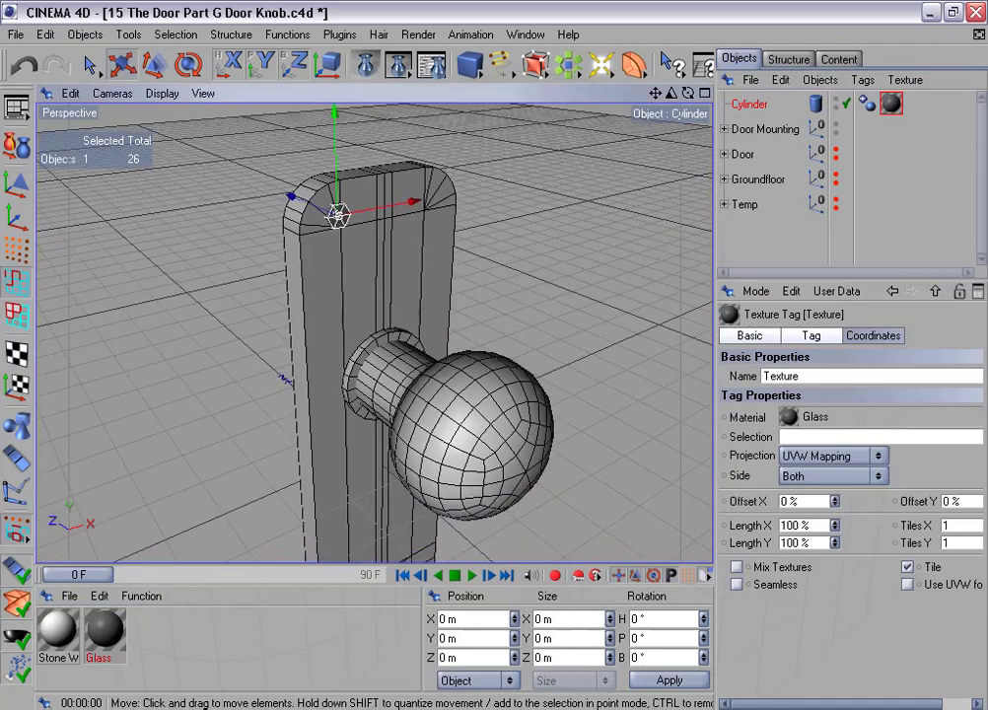
double_click(752, 103)
type("Screw")
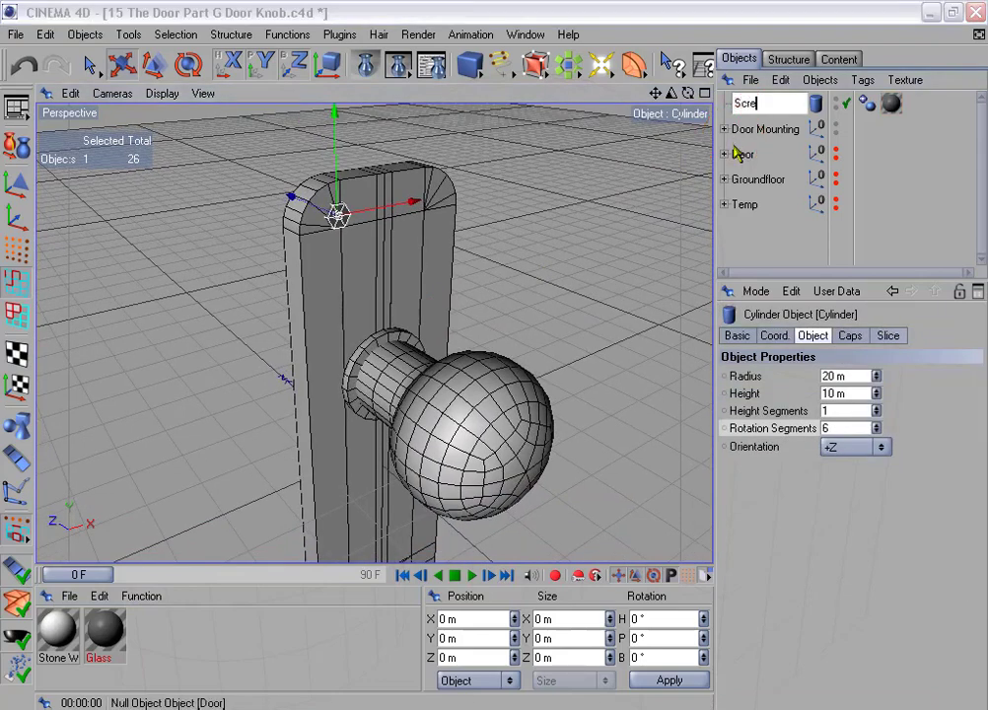
key("Return")
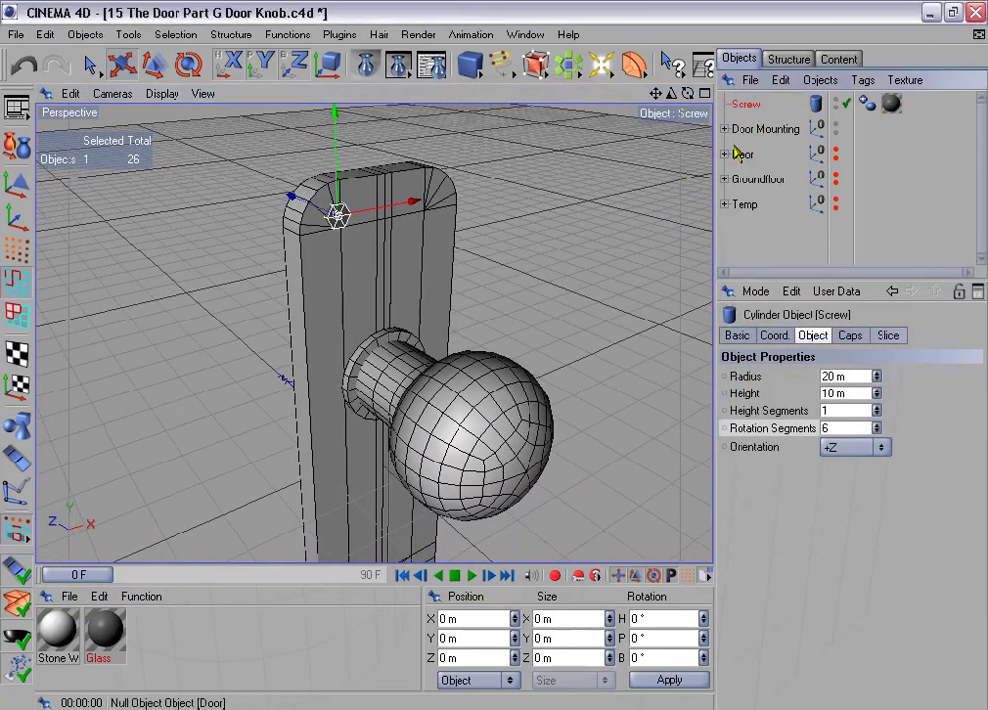
Fine-tune the screw's position in the plate's upper-left corner to about X -95 m, Y 495.5 m, checking it with test renders
middle_click(471, 302)
middle_click(514, 423)
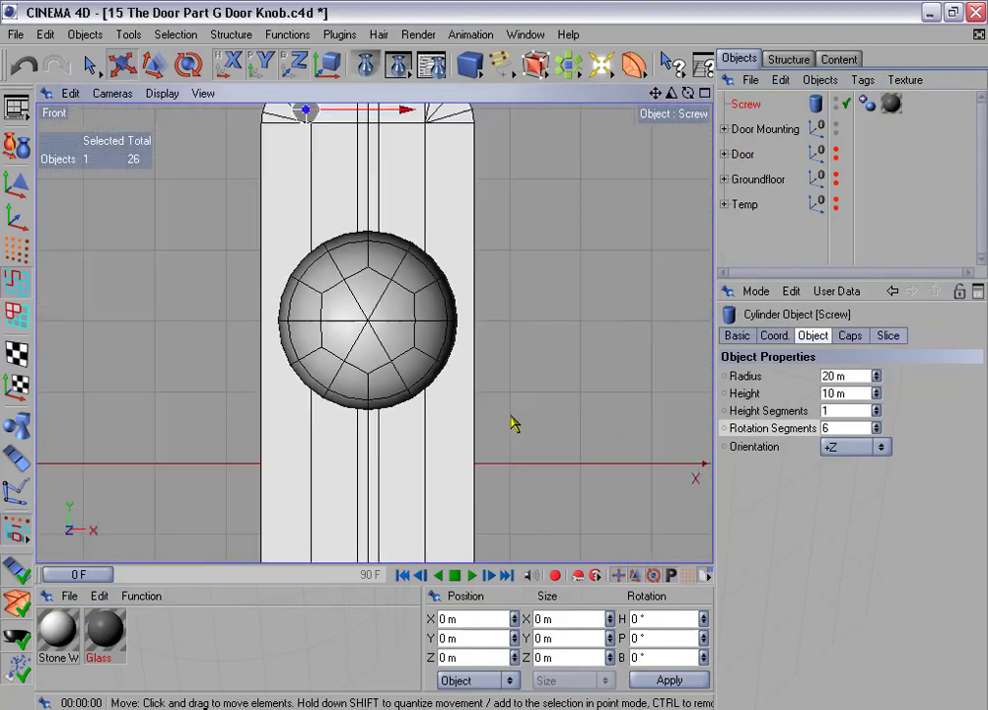
scroll(492, 326, "down", 4)
key("ctrl+r")
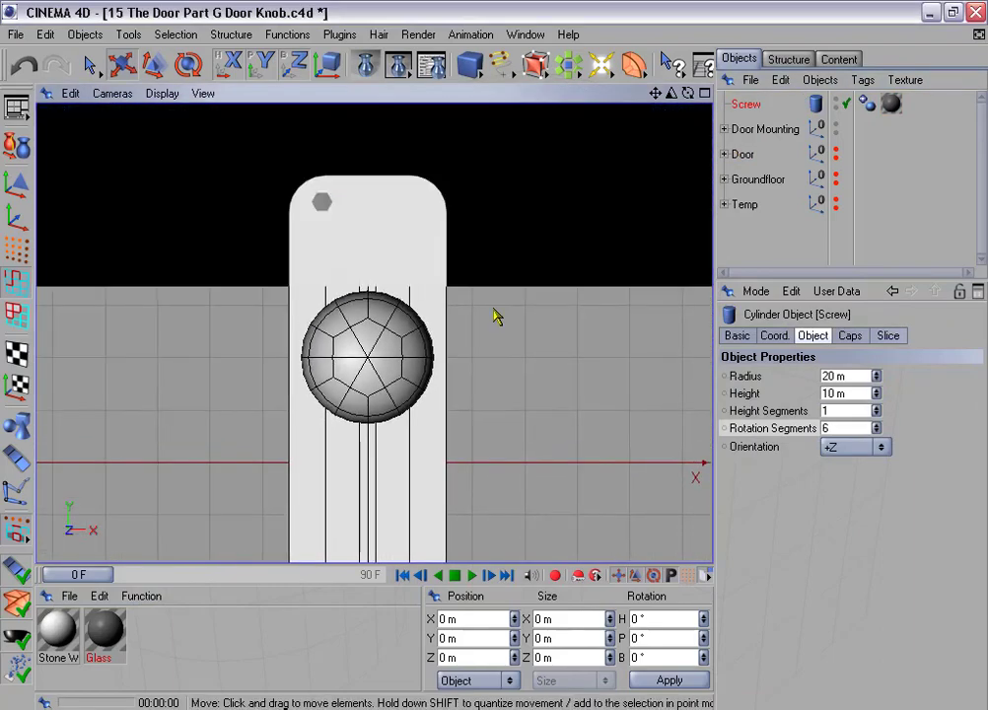
scroll(488, 309, "up", 3)
middle_click_drag(494, 234, 507, 281, "alt")
left_click_drag(313, 137, 312, 143)
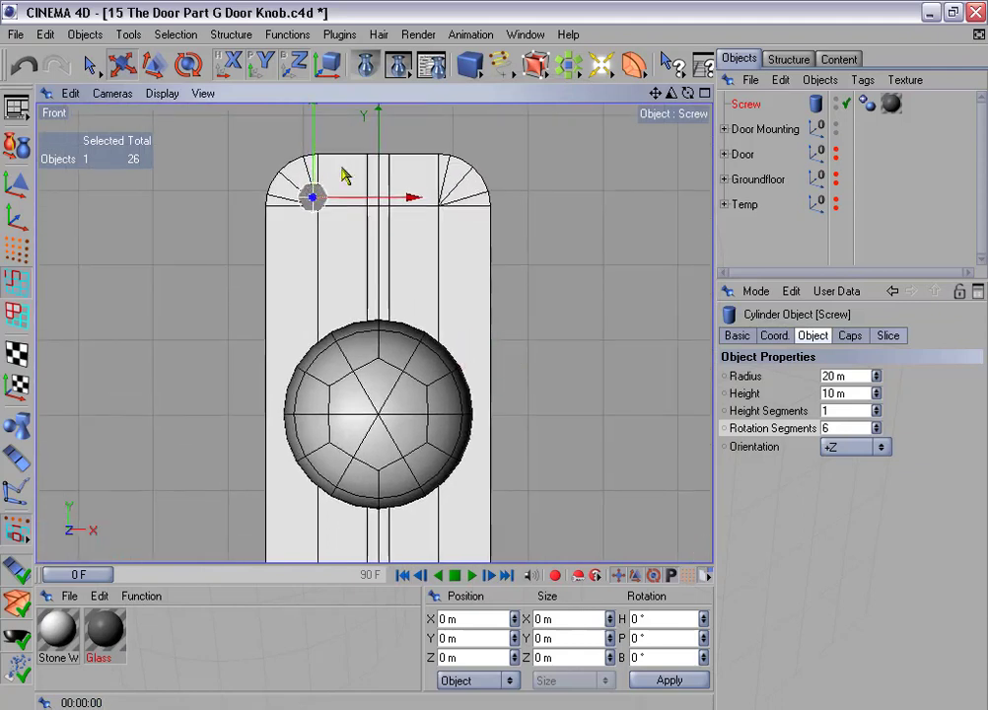
left_click_drag(414, 200, 407, 200)
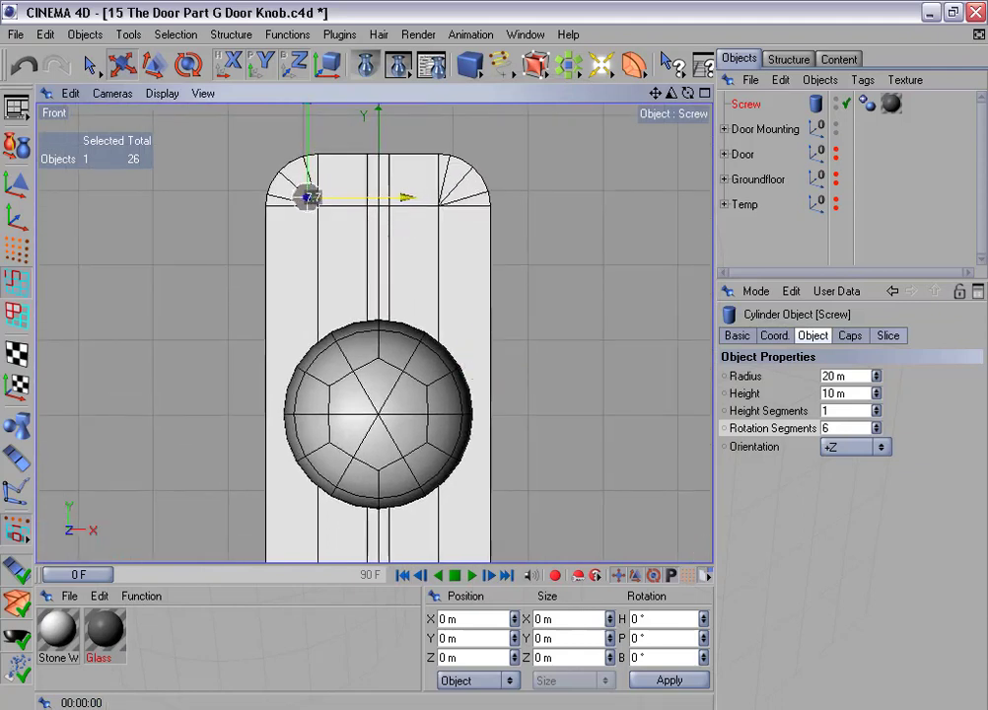
key("ctrl+r")
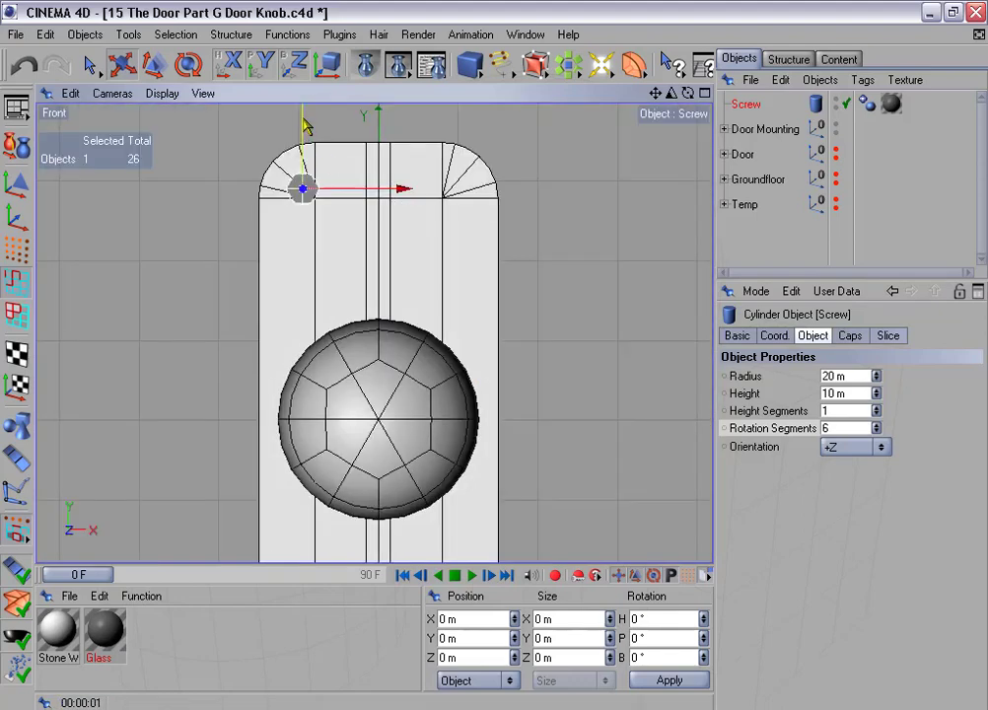
key("ctrl+r")
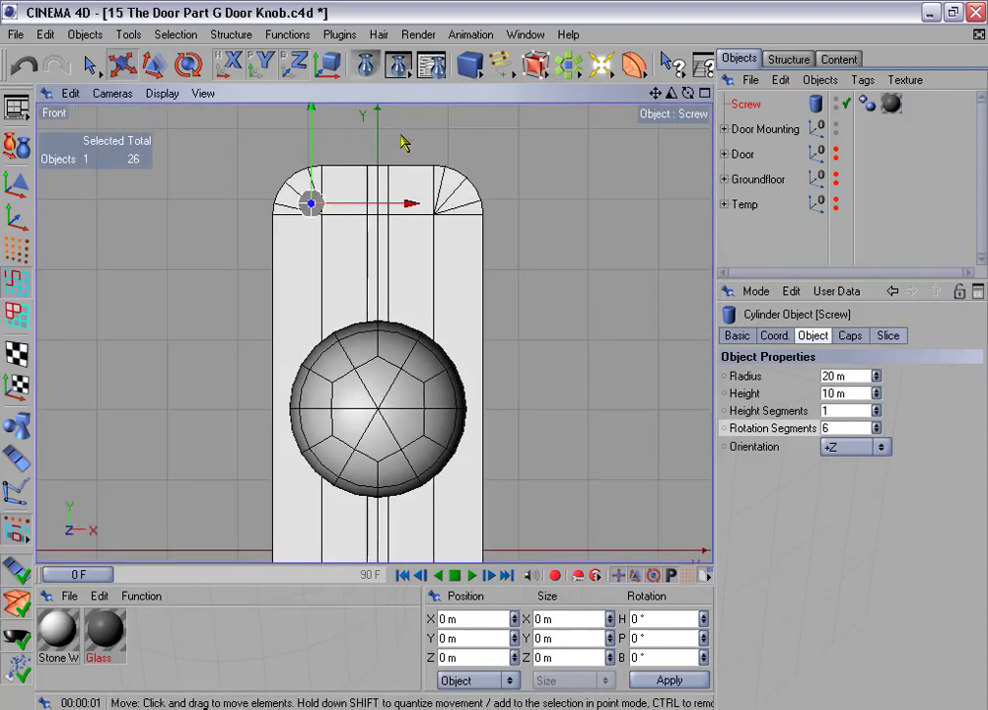
middle_click(444, 247)
middle_click(328, 222)
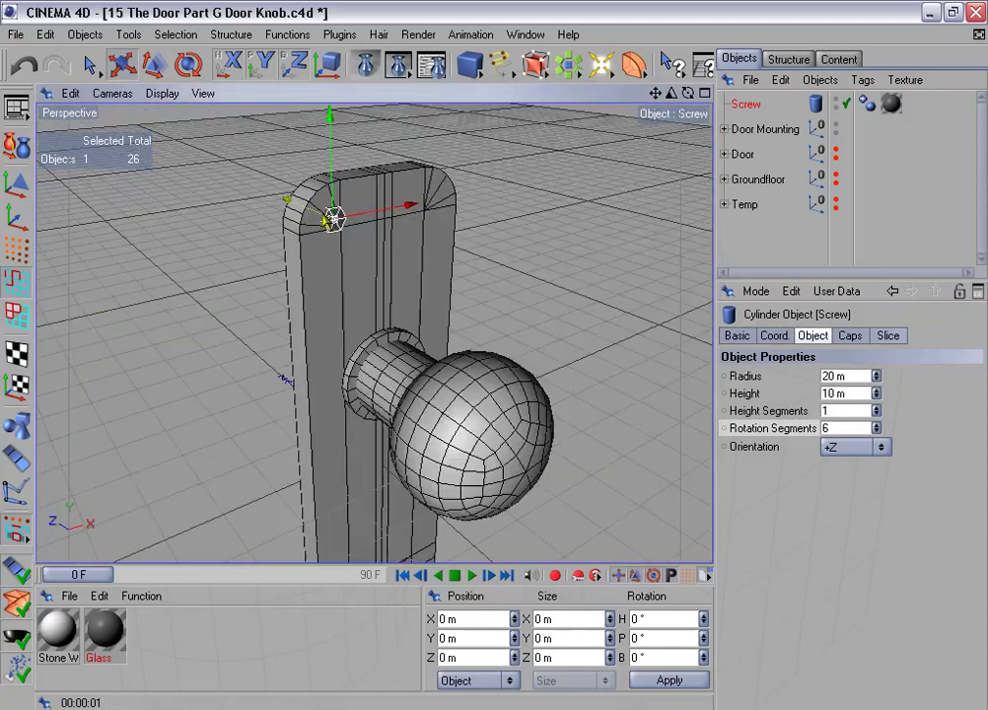
Hide Door Mounting in the editor and convert the Screw cylinder into an editable polygon object
left_click_drag(393, 221, 422, 220, "alt")
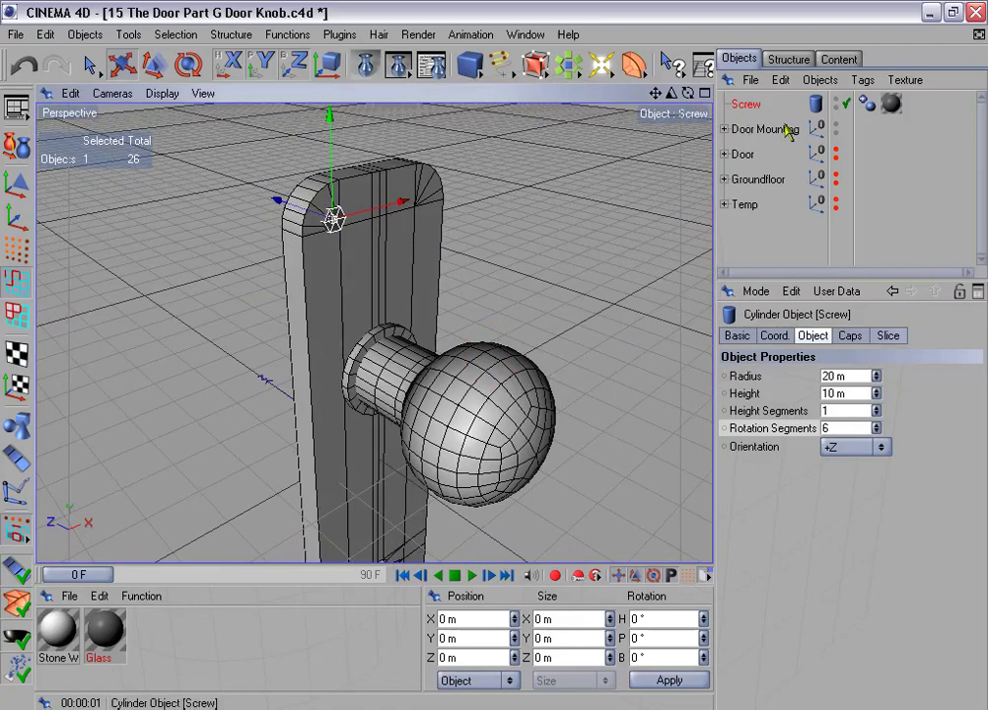
left_click(836, 126)
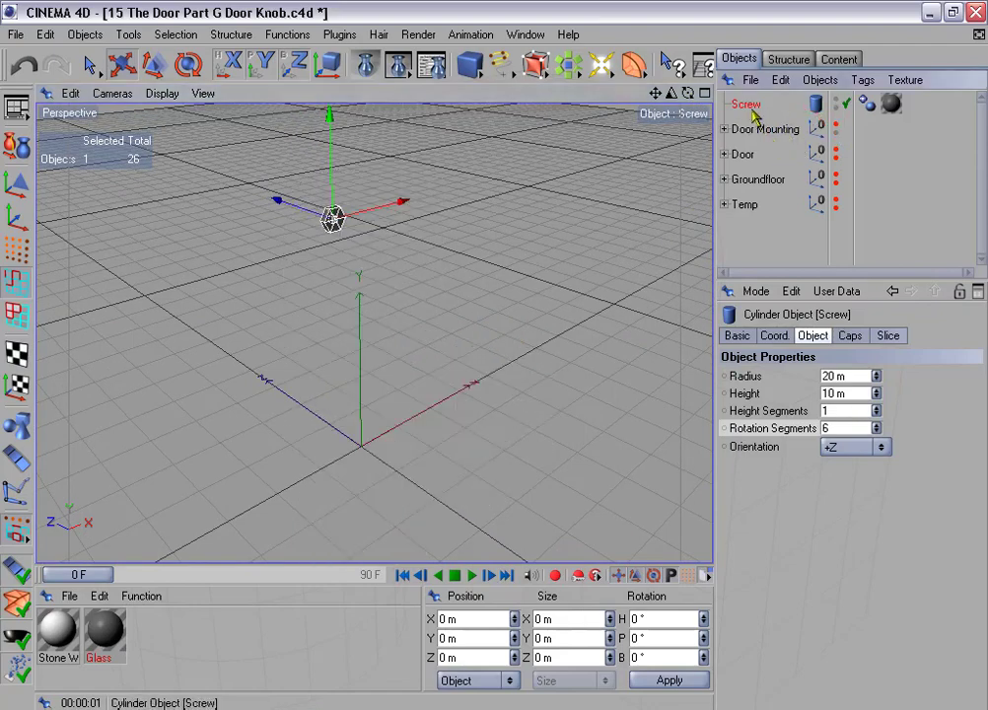
left_click_drag(655, 94, 680, 140)
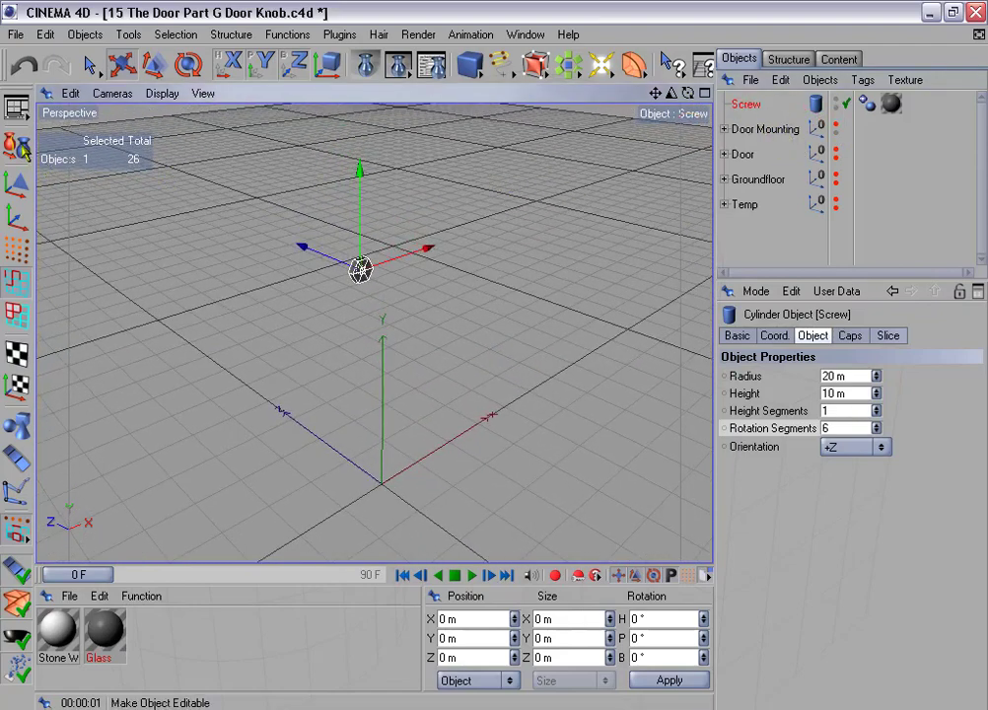
left_click(17, 147)
scroll(210, 235, "up", 3)
Optimize the screw's points, polygons and unused points with a tolerance of 0.01 m
left_click(17, 248)
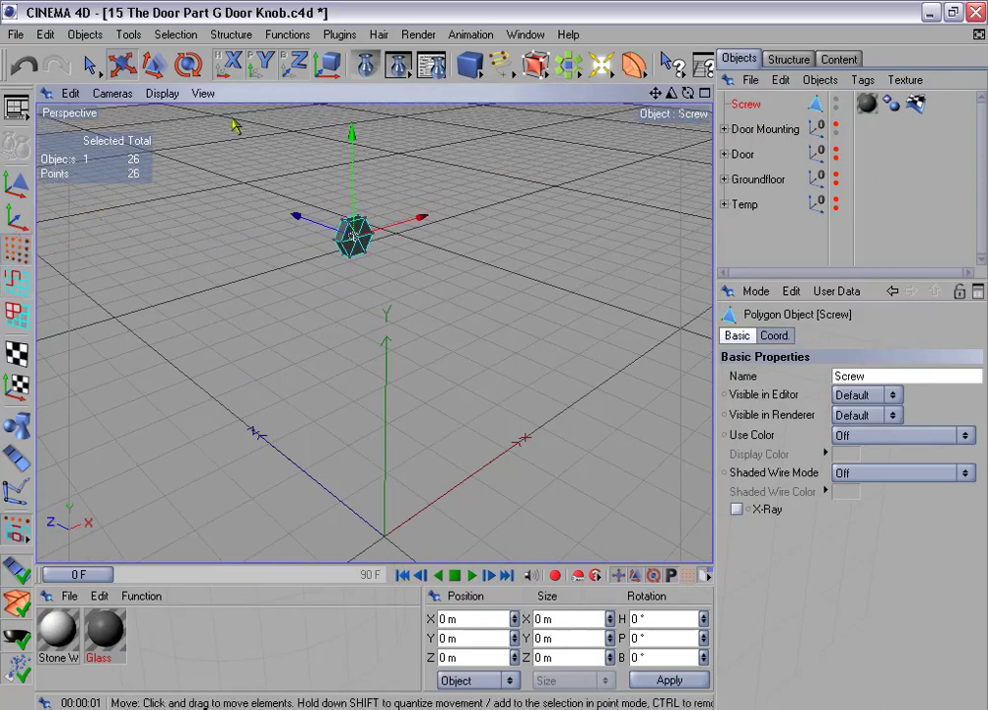
left_click(287, 34)
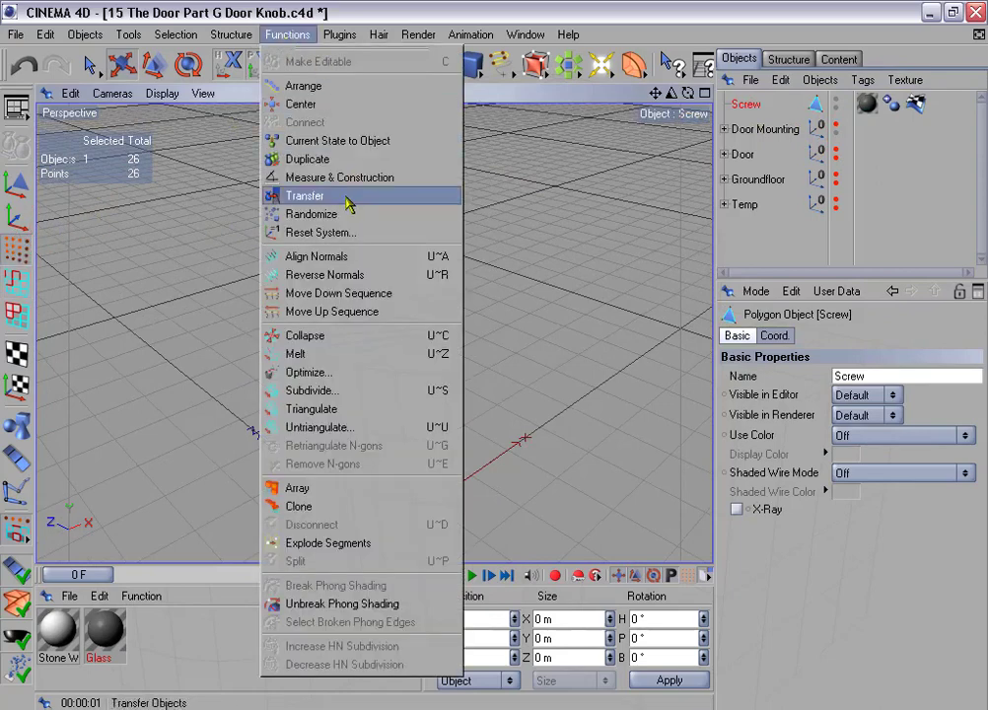
left_click(349, 375)
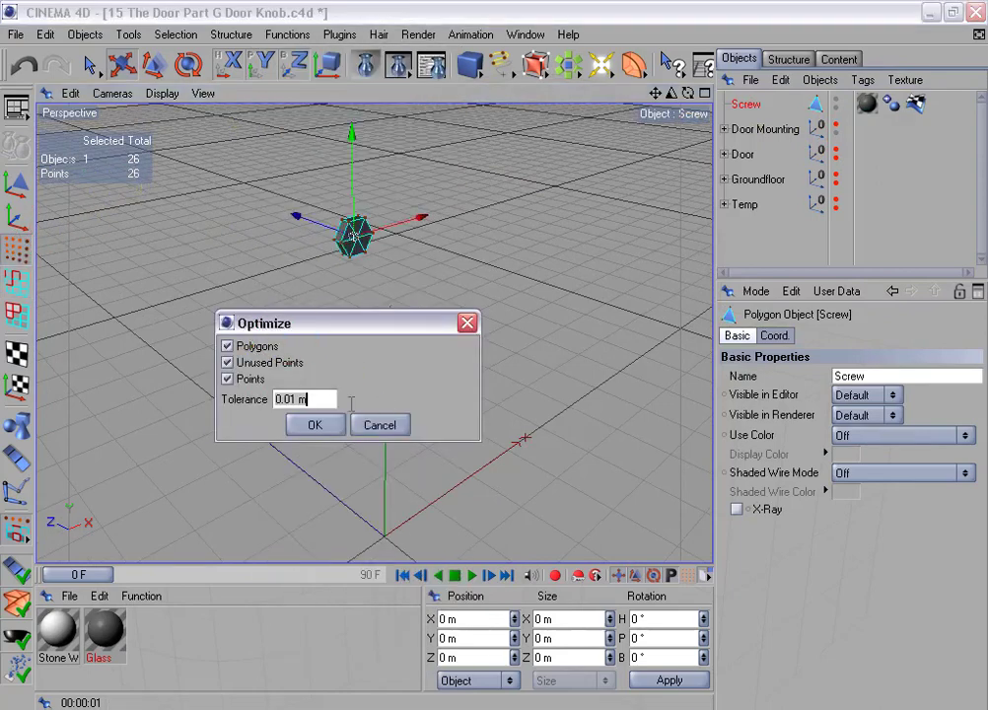
left_click(316, 425)
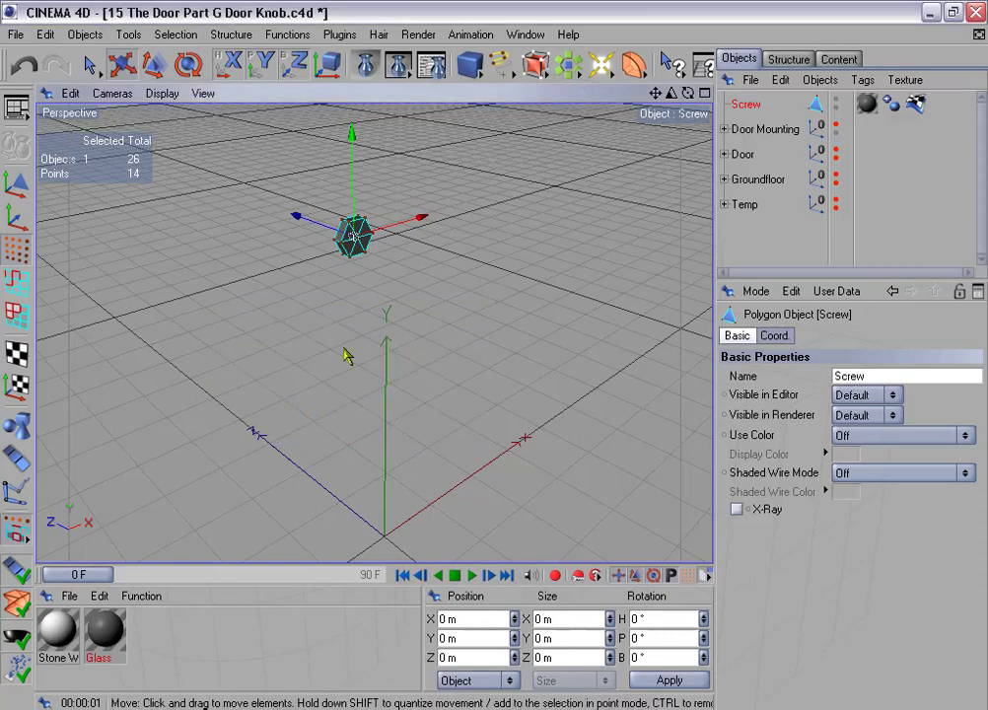
Delete the center point of the screw's back cap to remove the hidden rear faces
left_click_drag(444, 230, 274, 165, "alt")
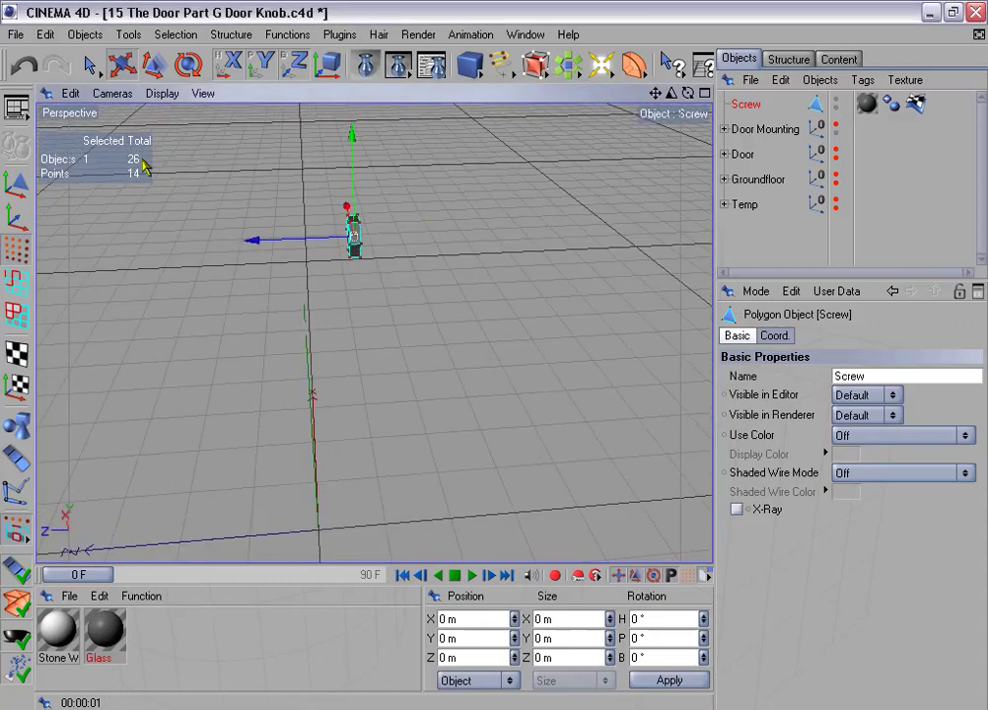
left_click_drag(510, 205, 449, 209, "alt")
left_click(95, 67)
scroll(348, 209, "up", 1)
scroll(383, 288, "down", 2)
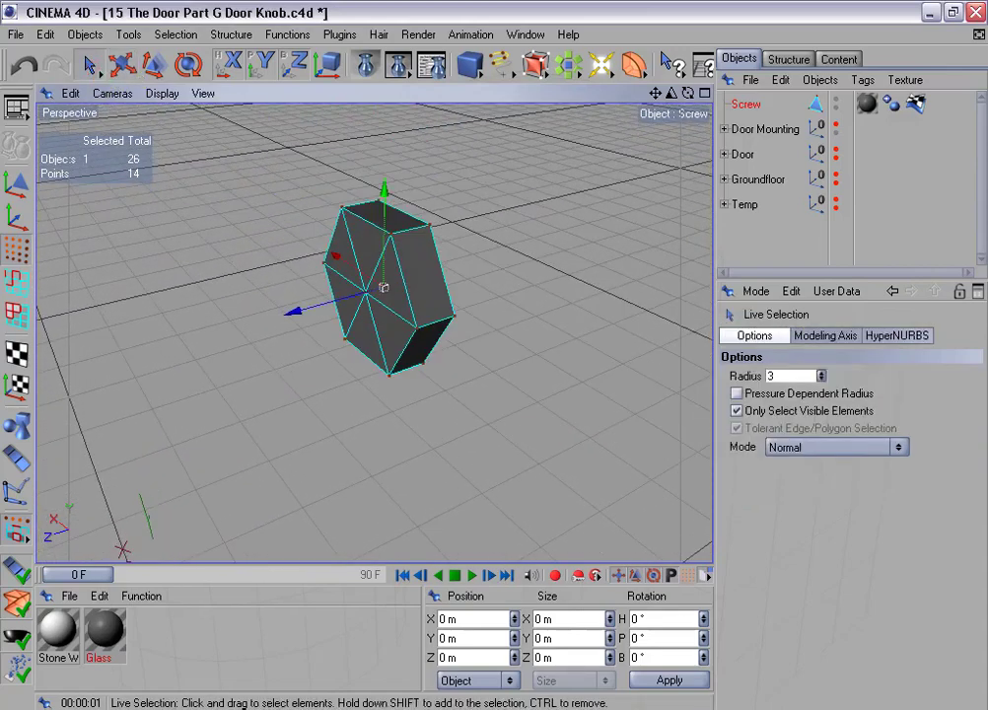
left_click(368, 290)
key("Delete")
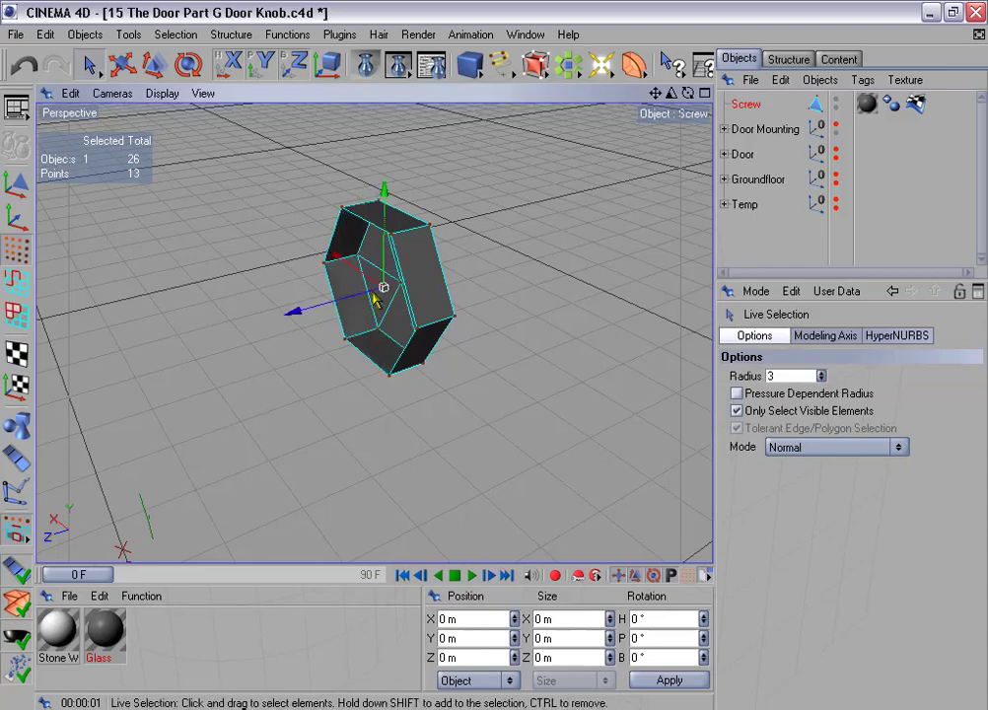
Loop-select the six outer edges of the screw's front face
left_click_drag(317, 215, 221, 216, "alt")
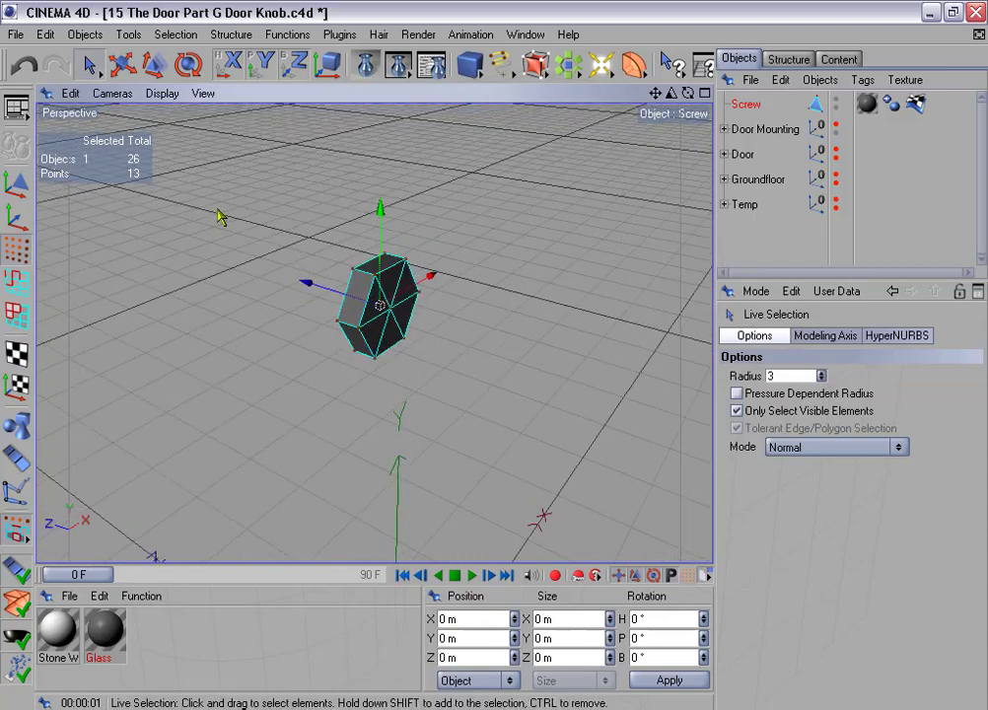
left_click(8, 285)
left_click(170, 33)
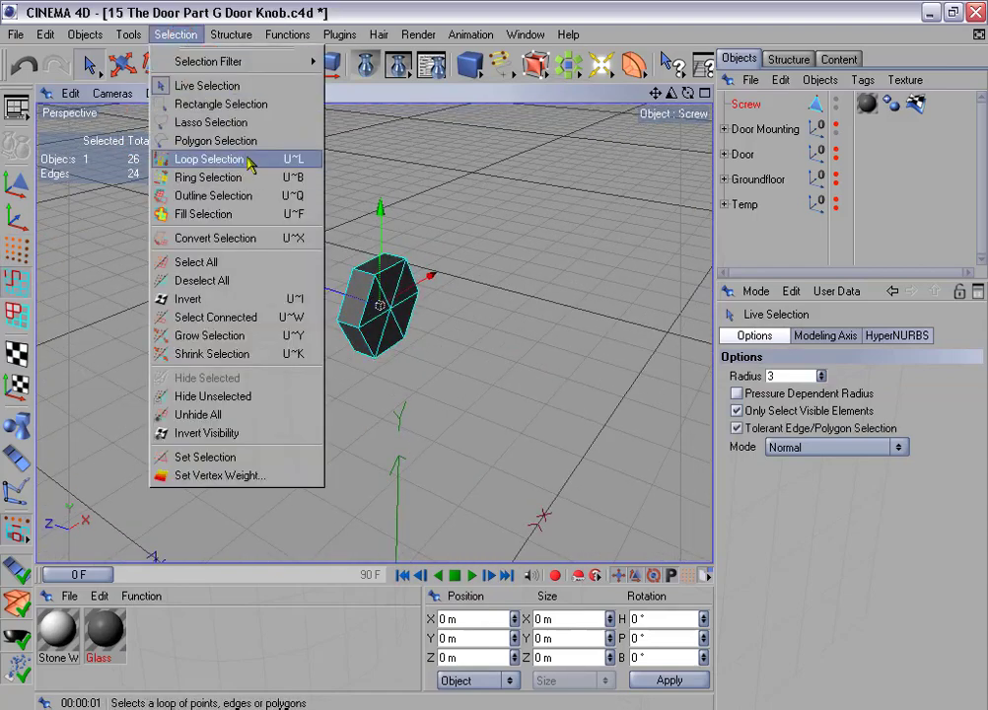
left_click(241, 160)
left_click(315, 262)
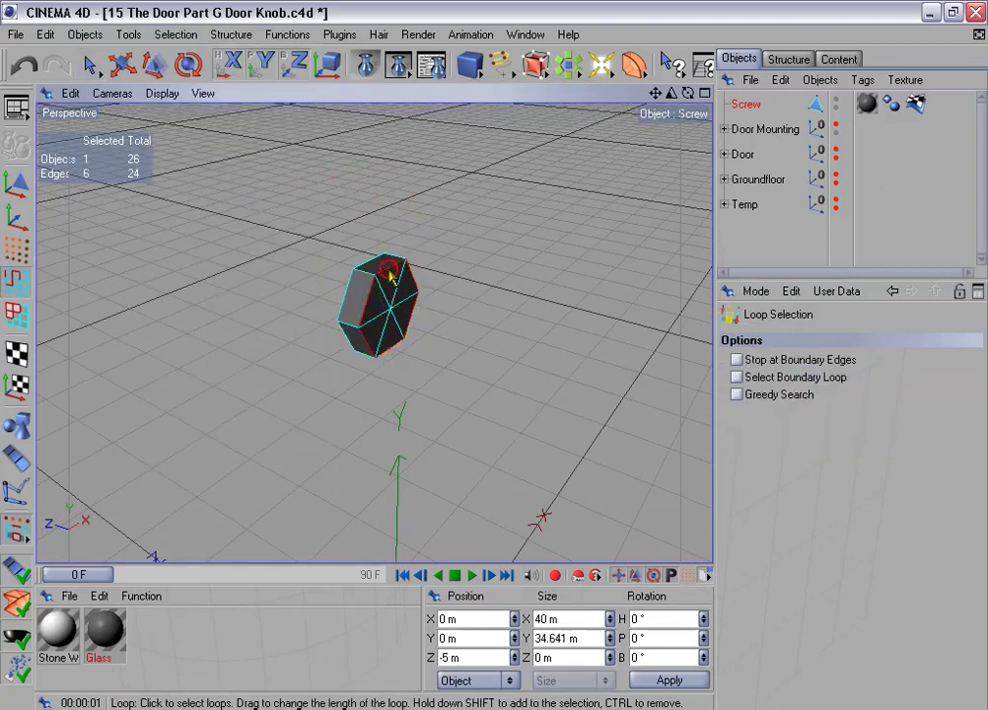
Store the selected edge loop as an edge selection tag named "Edges for beveling"
left_click(176, 34)
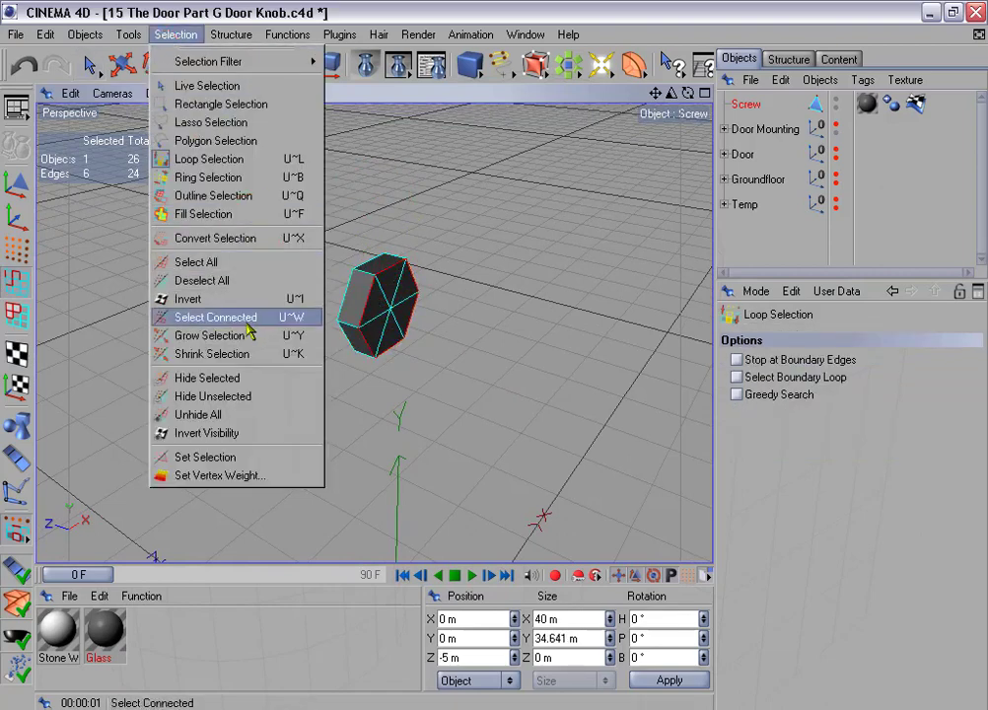
left_click(259, 460)
left_click(856, 361)
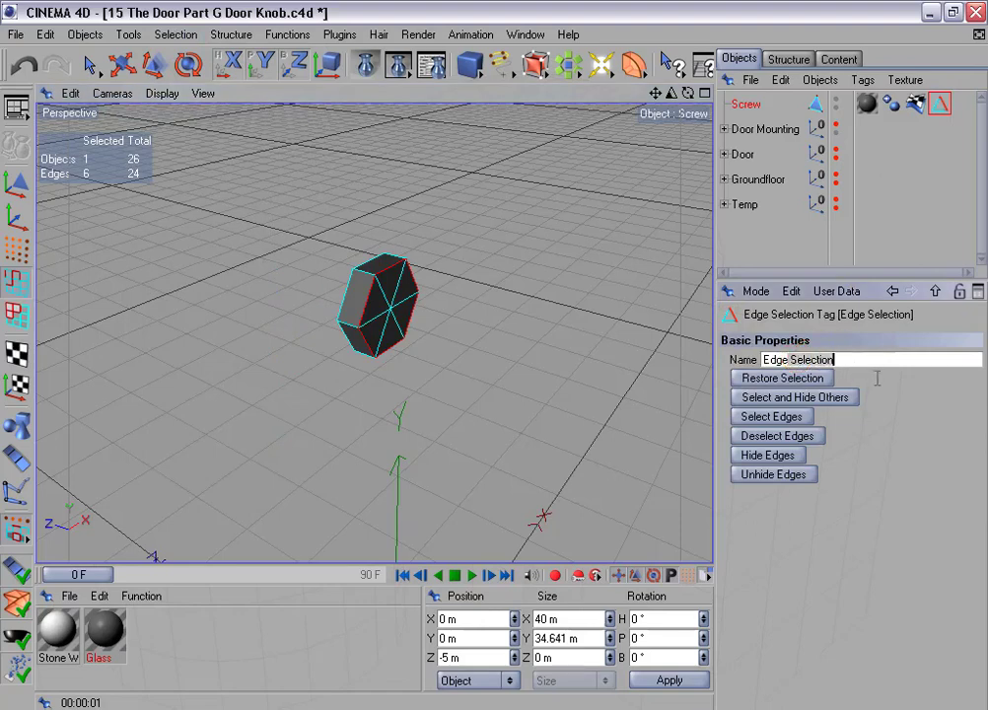
key("BackSpace")
key("BackSpace")
key("BackSpace")
key("BackSpace")
key("BackSpace")
key("BackSpace")
key("BackSpace")
key("BackSpace")
key("BackSpace")
key("BackSpace")
type("s for b")
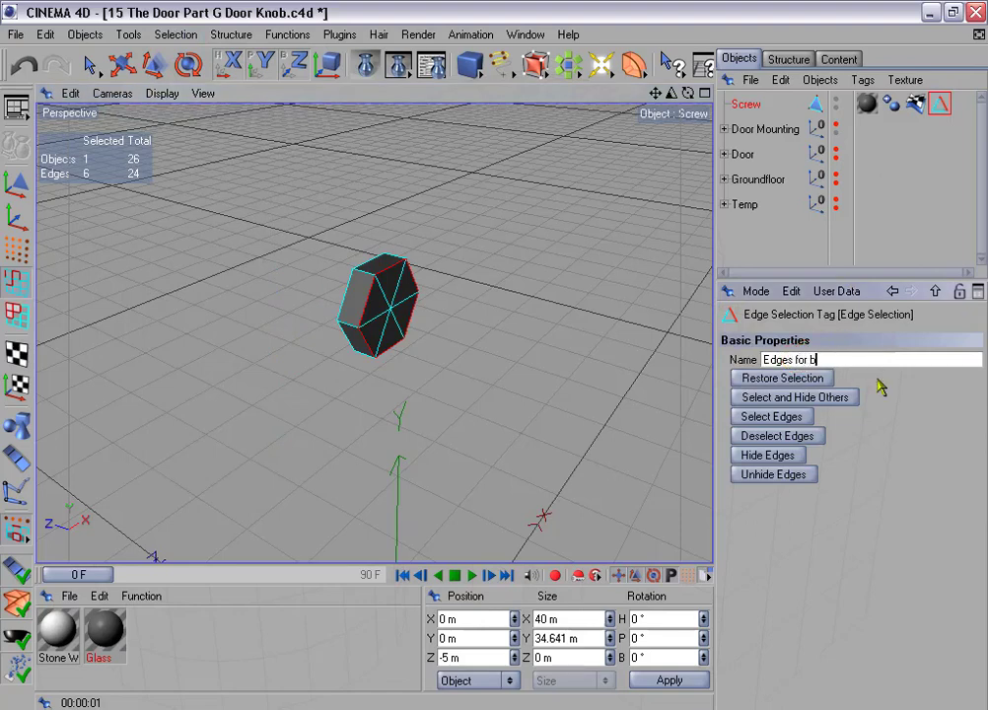
type("eveling")
key("Return")
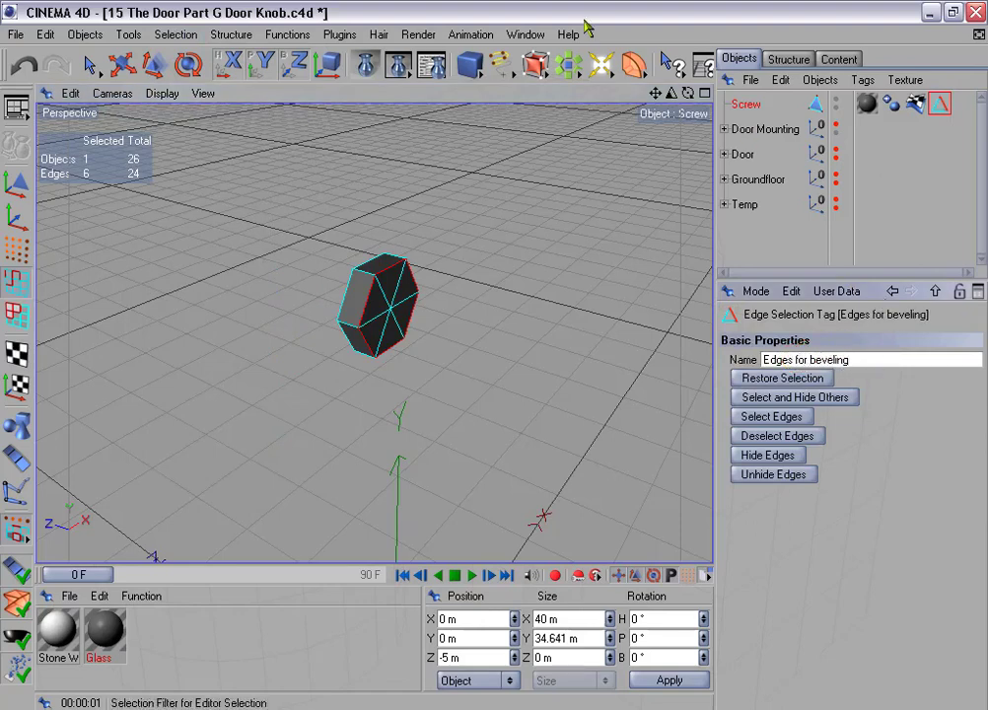
Switch from edge editing to whole-object mode and make Door Mounting visible in the editor again
left_click(15, 184)
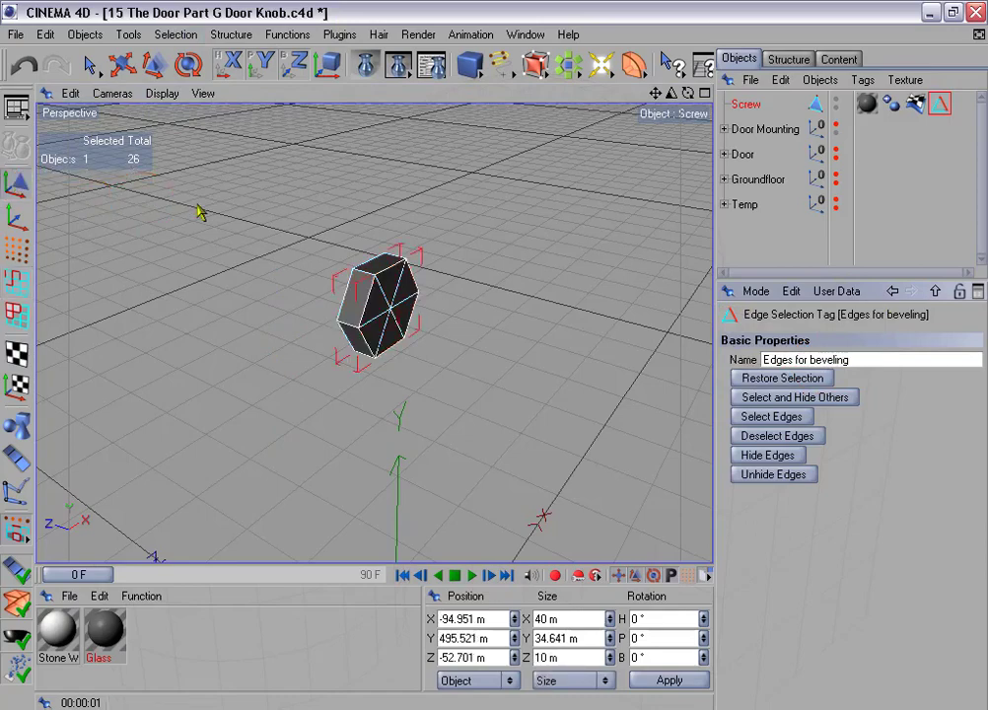
left_click(835, 132)
scroll(526, 178, "down", 3)
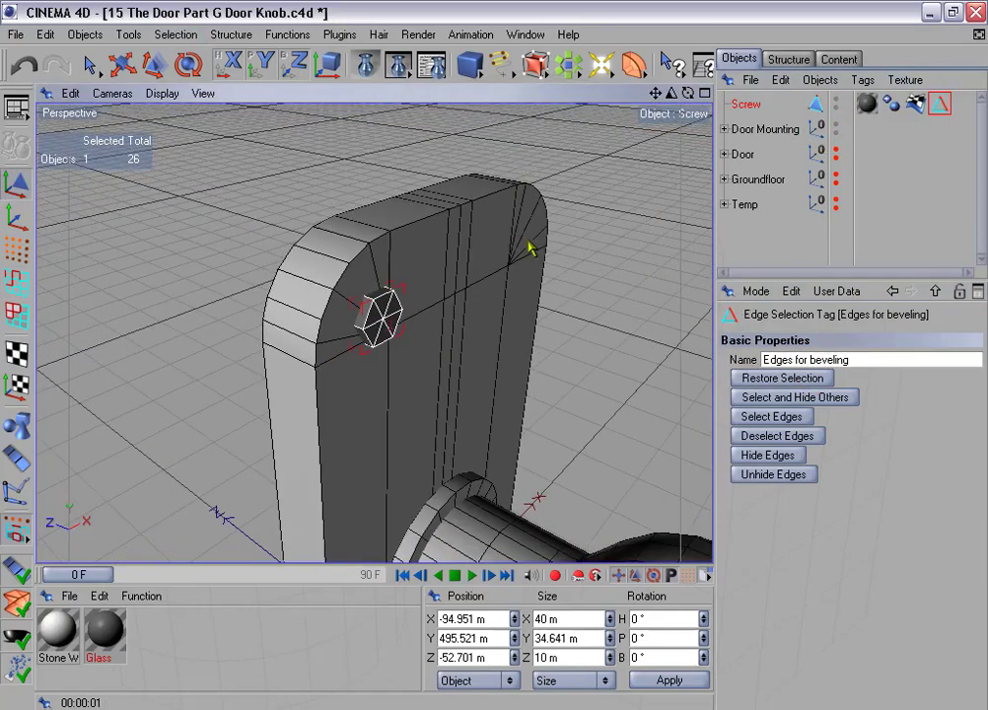
left_click_drag(530, 250, 516, 232, "alt")
scroll(516, 232, "down", 1)
scroll(512, 267, "down", 4)
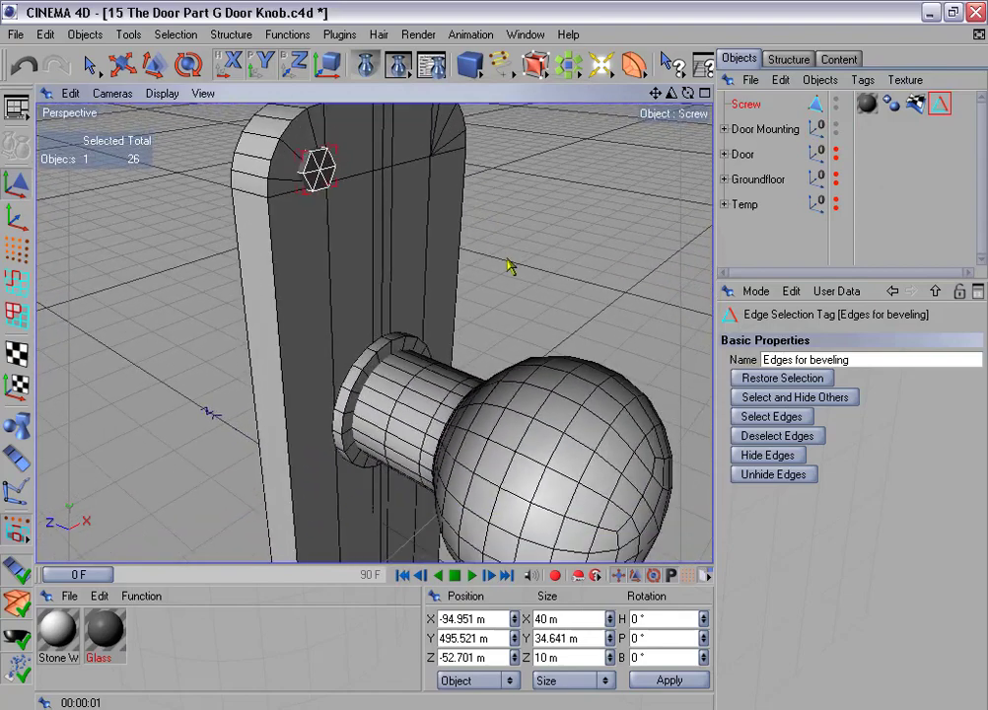
middle_click_drag(515, 299, 518, 226, "alt")
scroll(515, 296, "down", 2)
left_click_drag(494, 354, 557, 254, "alt")
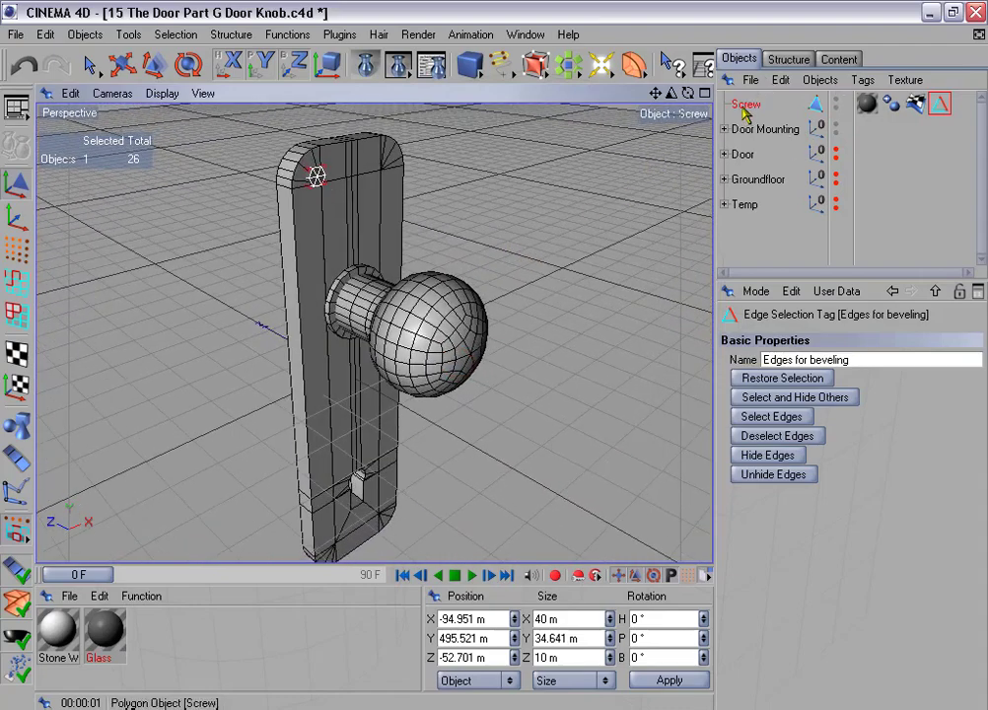
Duplicate the screw and mirror the copy to the plate's other upper corner by setting its X position to 94.951 m
left_click_drag(747, 104, 750, 128, "ctrl")
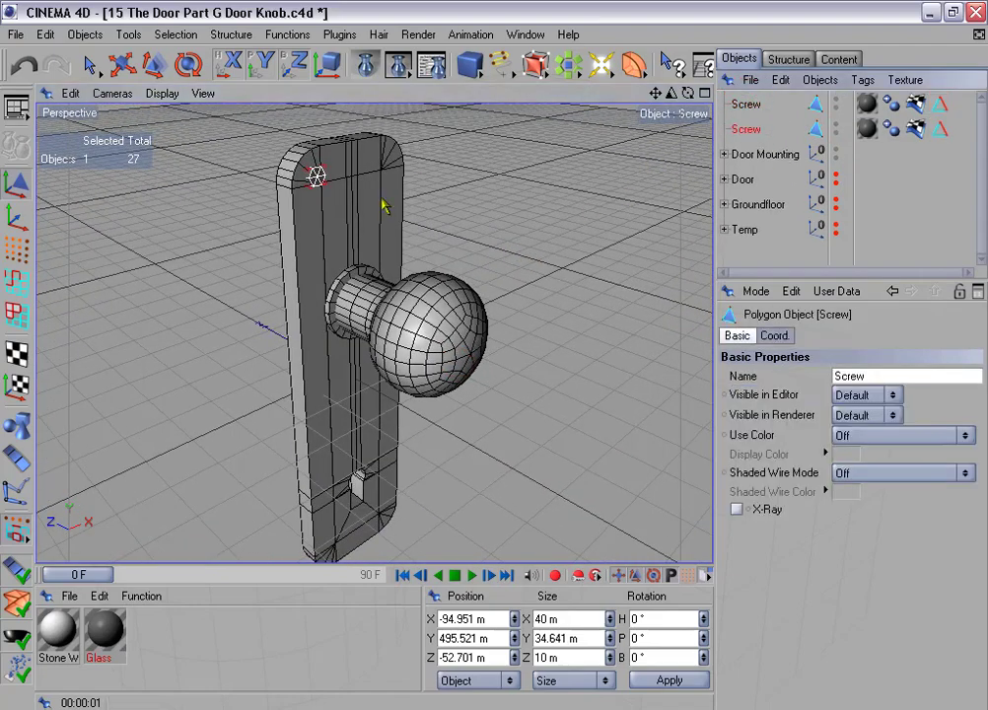
left_click_drag(376, 199, 359, 207, "alt")
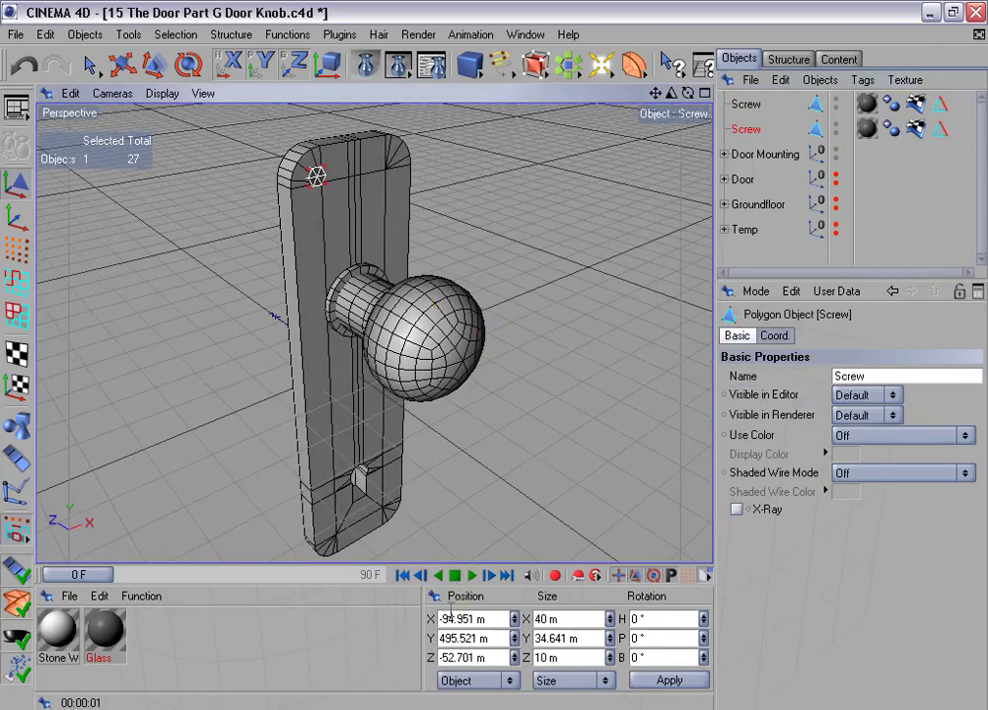
left_click_drag(441, 619, 479, 619)
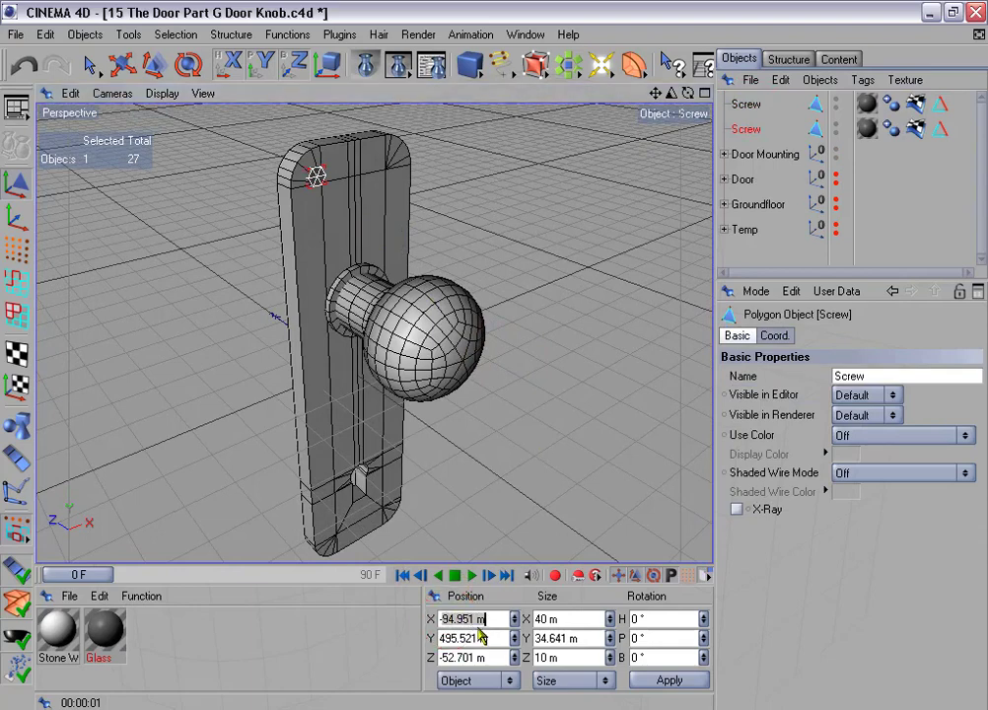
left_click(438, 619)
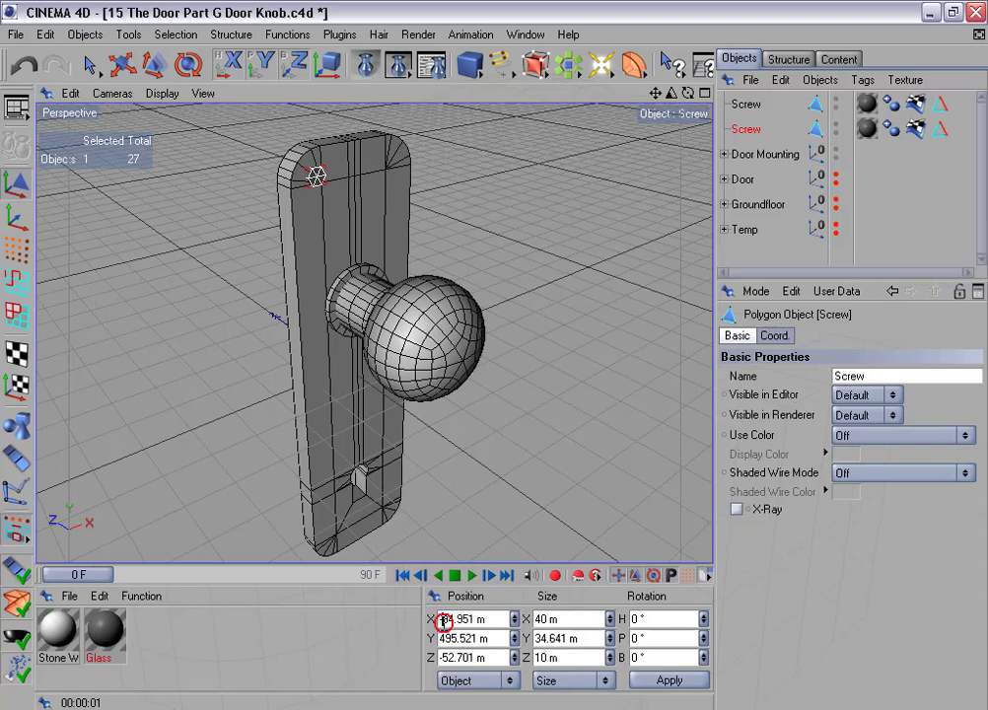
key("Delete")
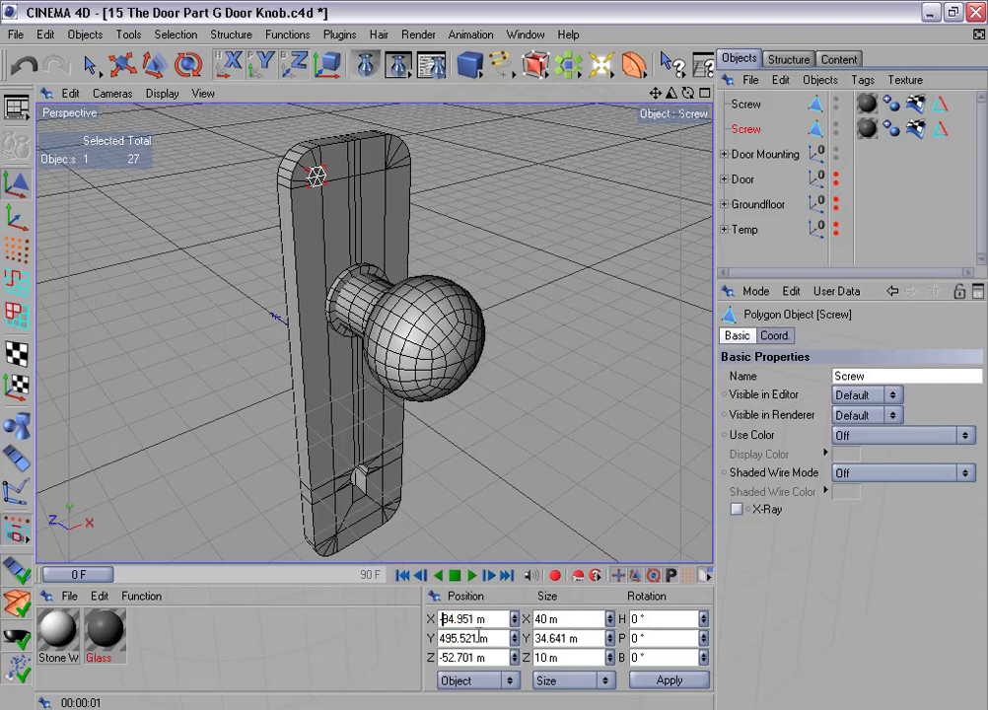
left_click(689, 681)
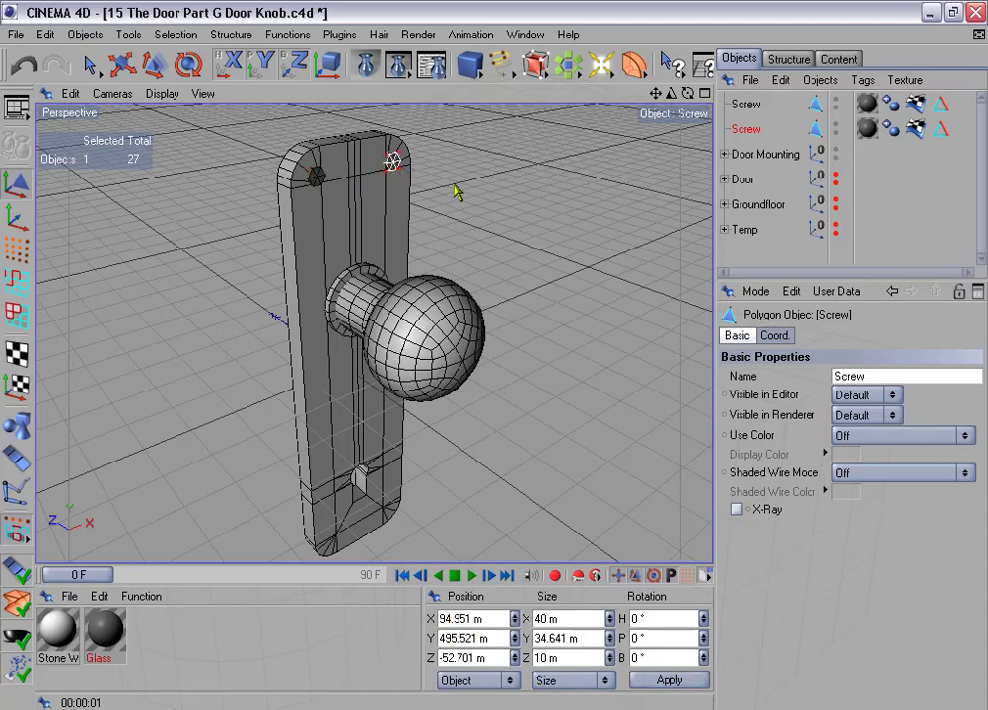
left_click_drag(503, 356, 492, 356, "alt")
Duplicate both upper screws and move the copies to the plate's lower corners with Y position -495.521 m
left_click(746, 105, "shift")
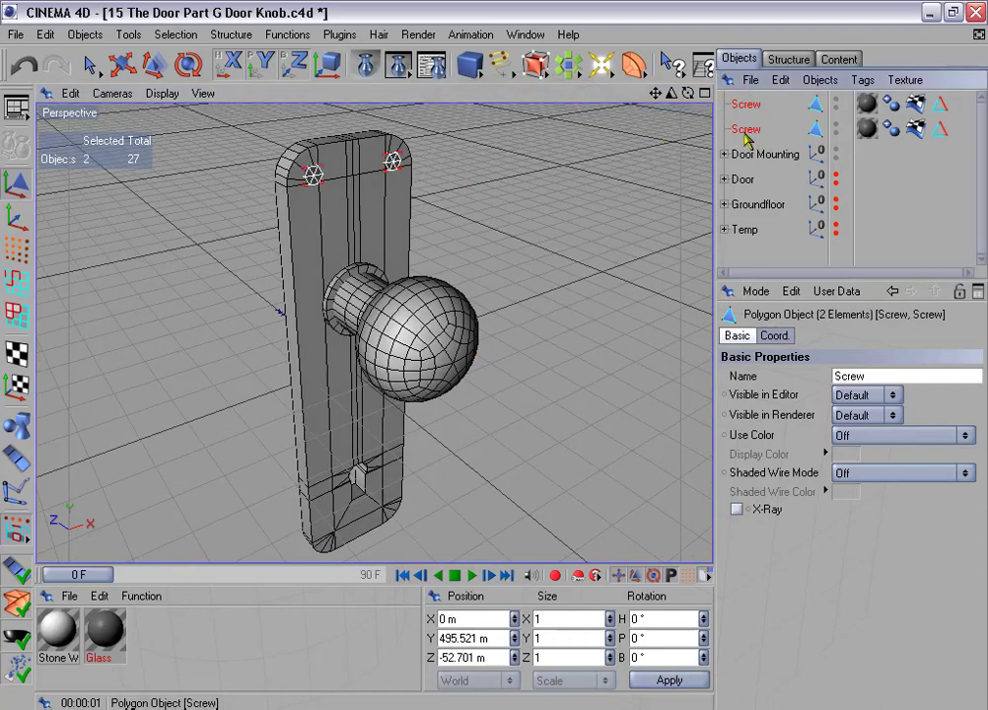
left_click_drag(746, 136, 747, 156, "ctrl")
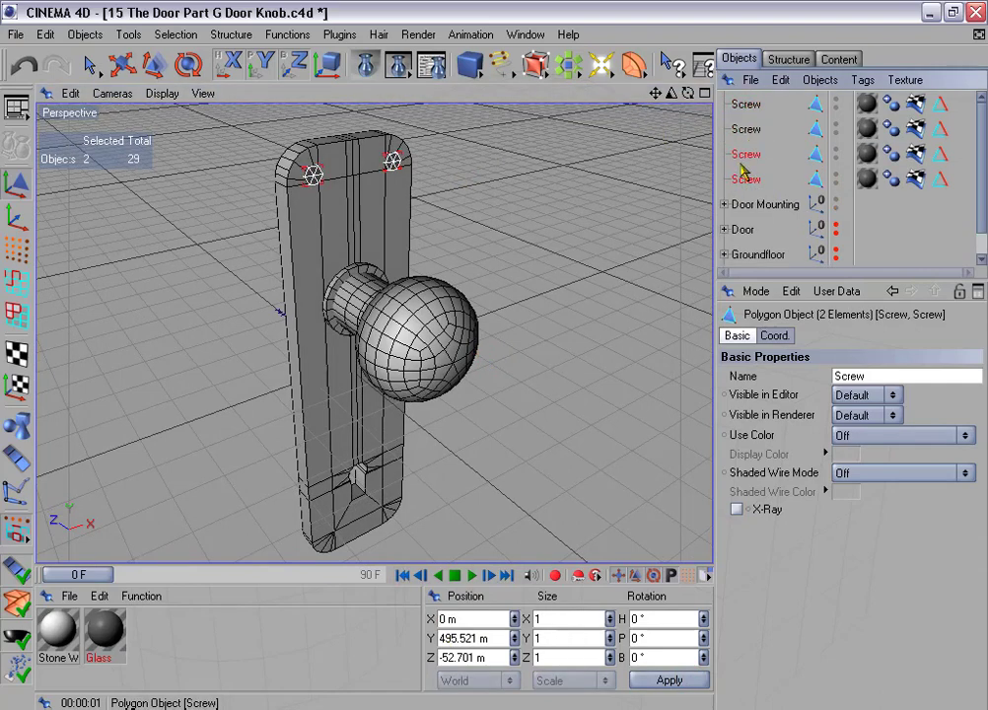
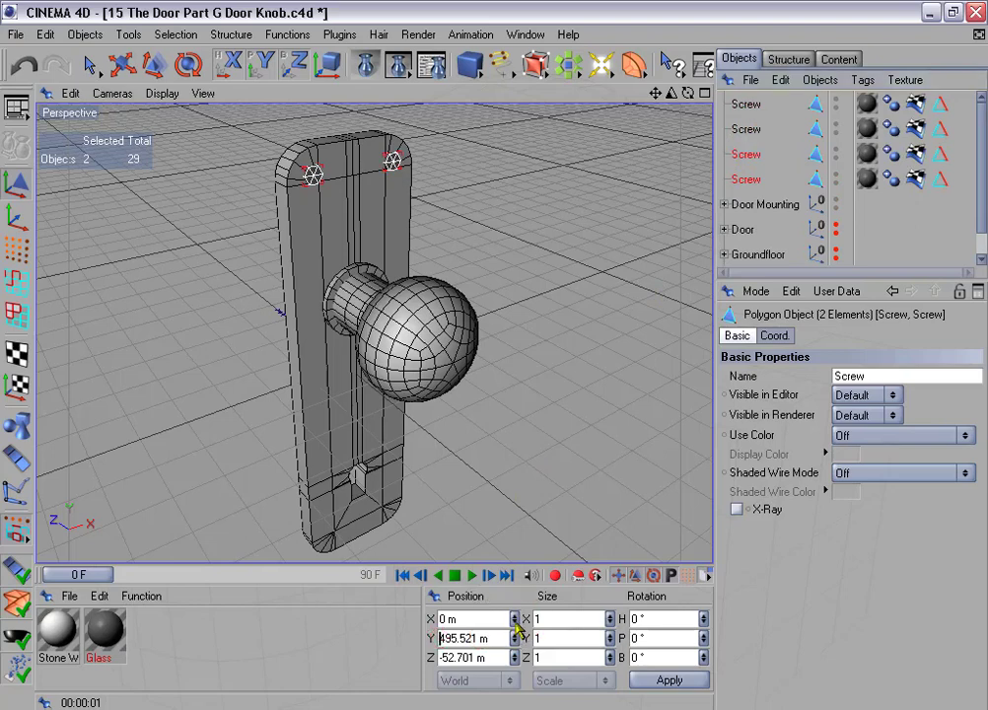
type("-")
left_click(669, 681)
Render a preview of the door knob and plate to check the four corner screws
middle_click_drag(570, 434, 561, 412, "alt")
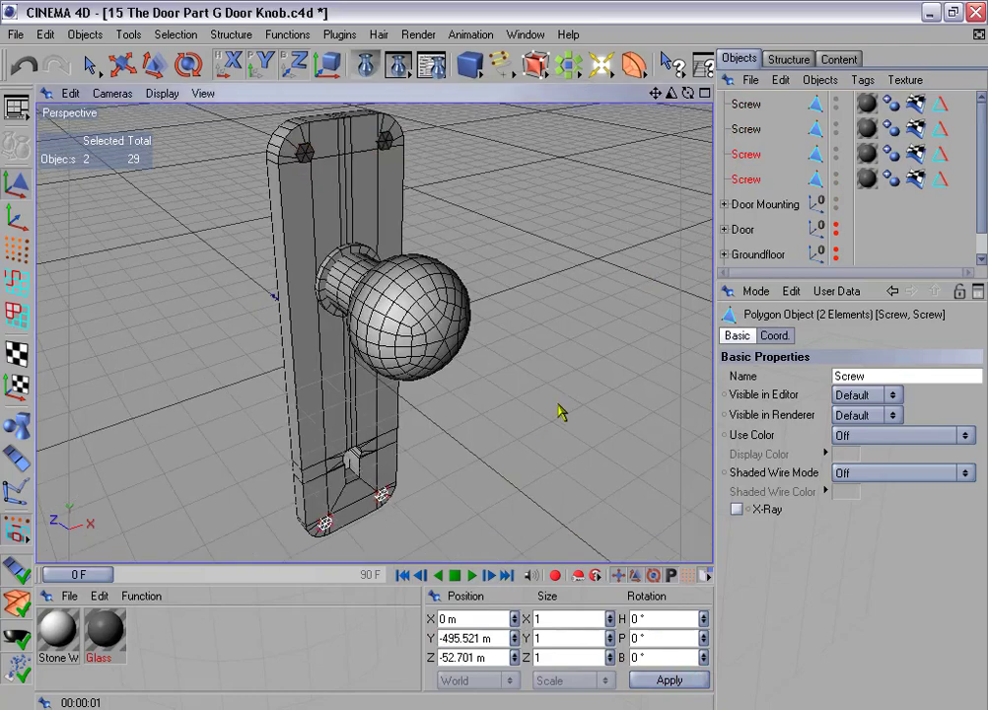
right_click_drag(561, 413, 558, 384, "alt")
left_click_drag(559, 384, 554, 363, "alt")
key("ctrl+r")
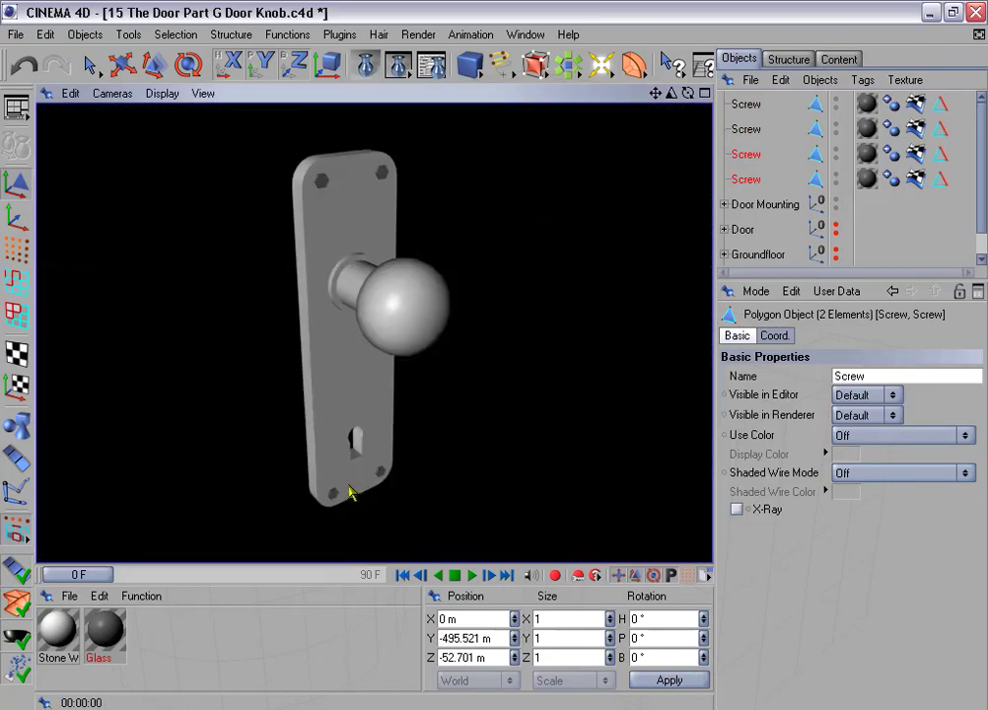
left_click(459, 389)
Group the four screws under a null object named "Screws" and place the group inside Door Mounting
left_click(747, 135, "ctrl")
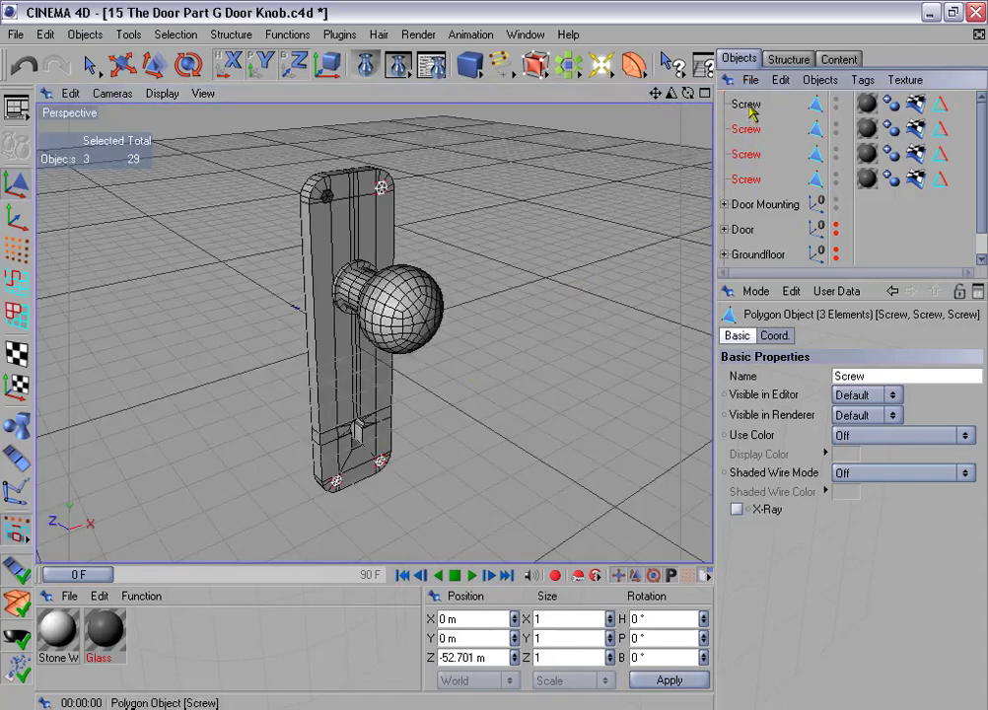
left_click(750, 107, "ctrl")
scroll(752, 115, "down", 1)
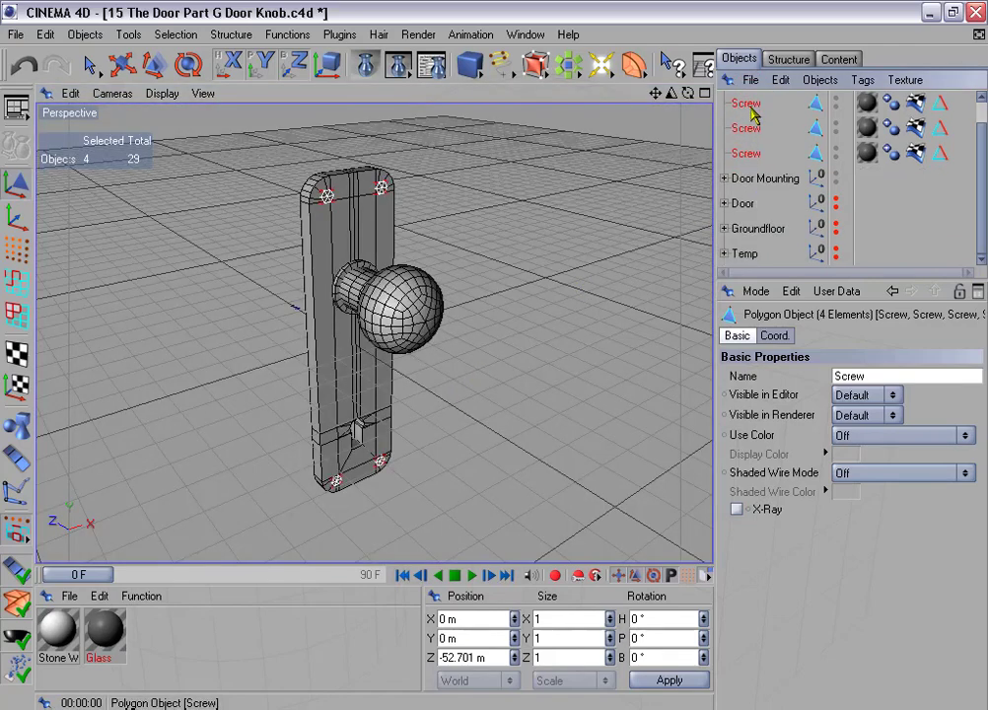
key("alt+g")
double_click(752, 104)
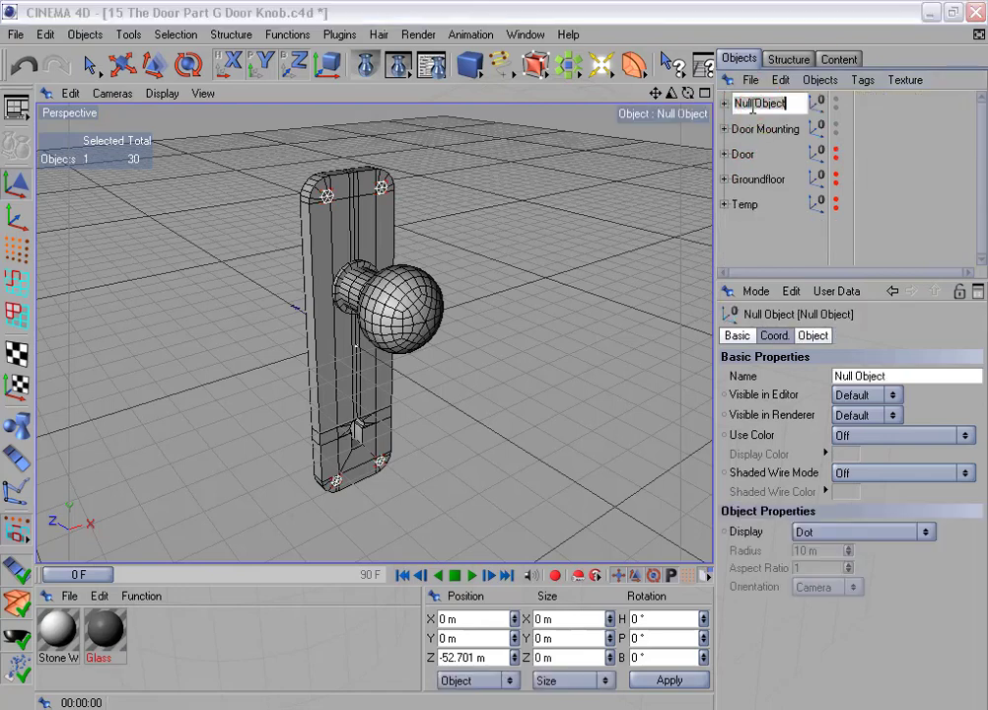
type("Screw")
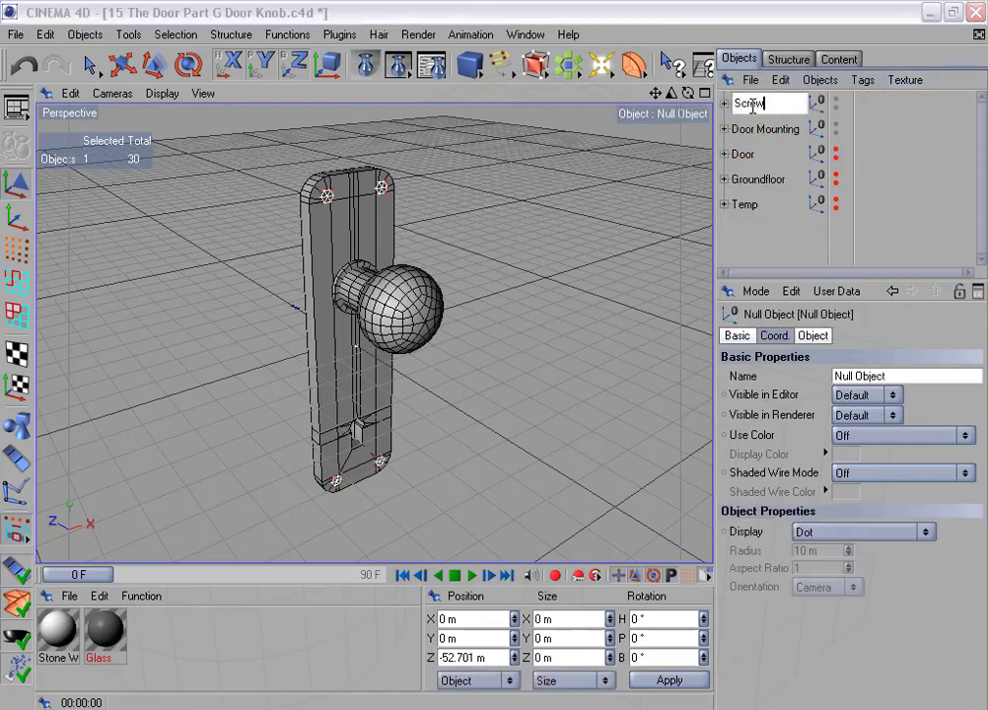
type("s")
key("Return")
left_click_drag(754, 114, 772, 128)
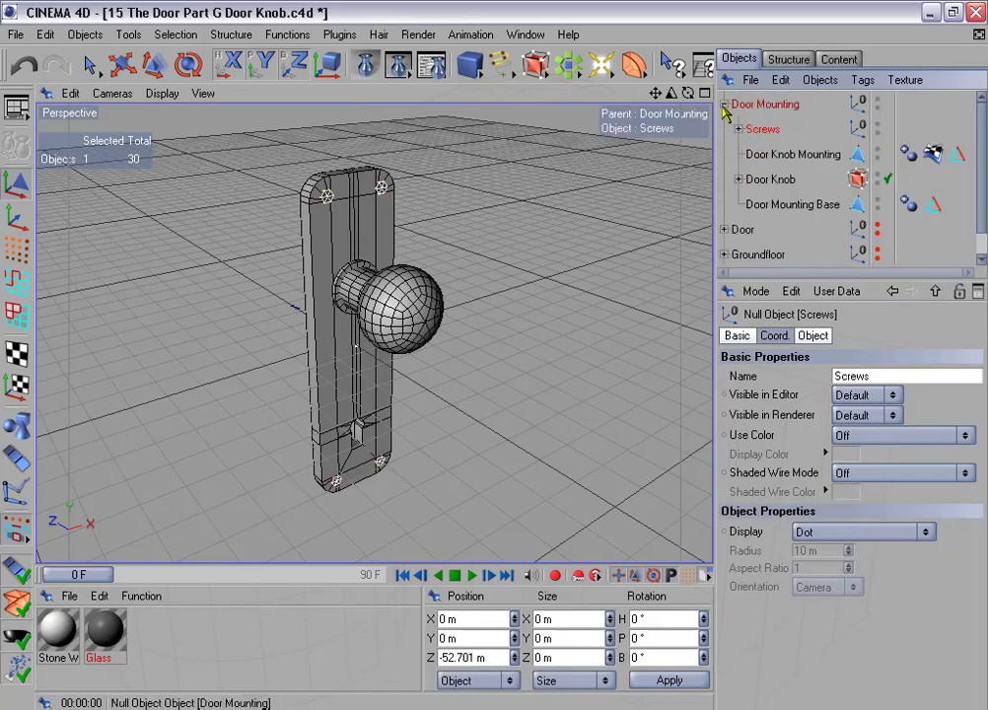
left_click(724, 103)
Center the Door Mounting axis on all points with Axis Center, using Include Children and Use All Objects
left_click(740, 103)
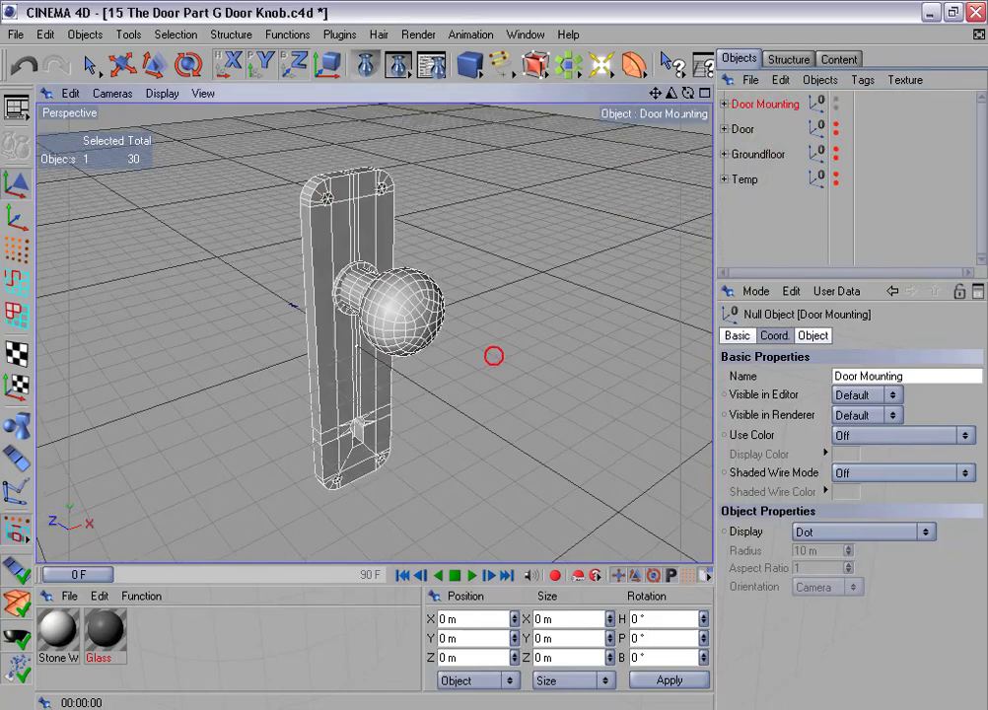
left_click_drag(495, 356, 582, 253)
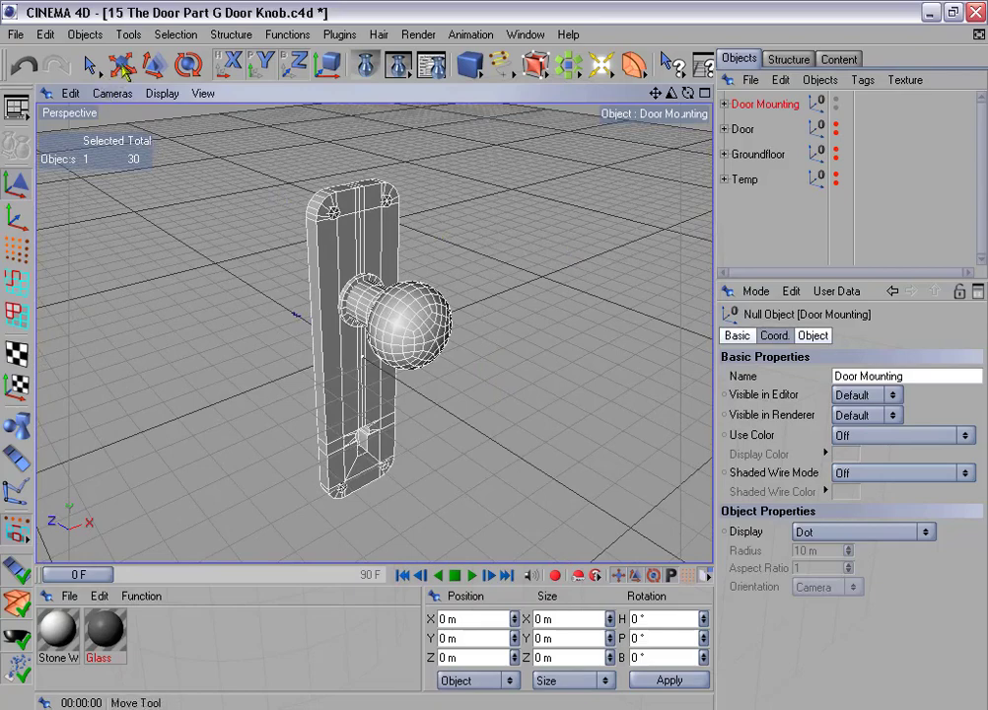
left_click(121, 65)
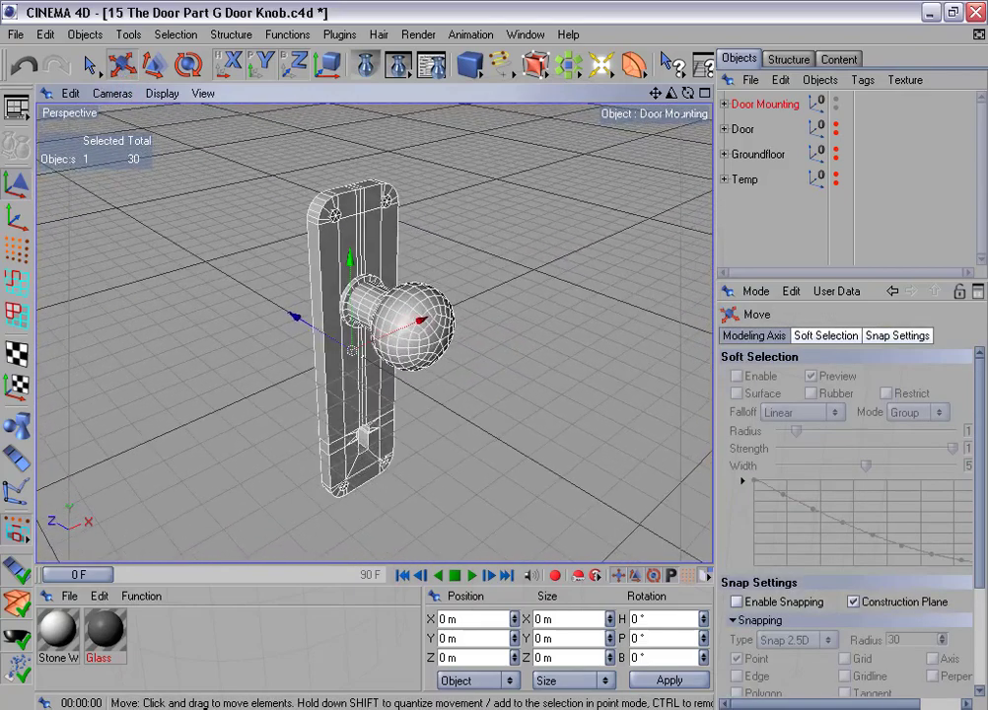
left_click_drag(436, 235, 424, 237, "alt")
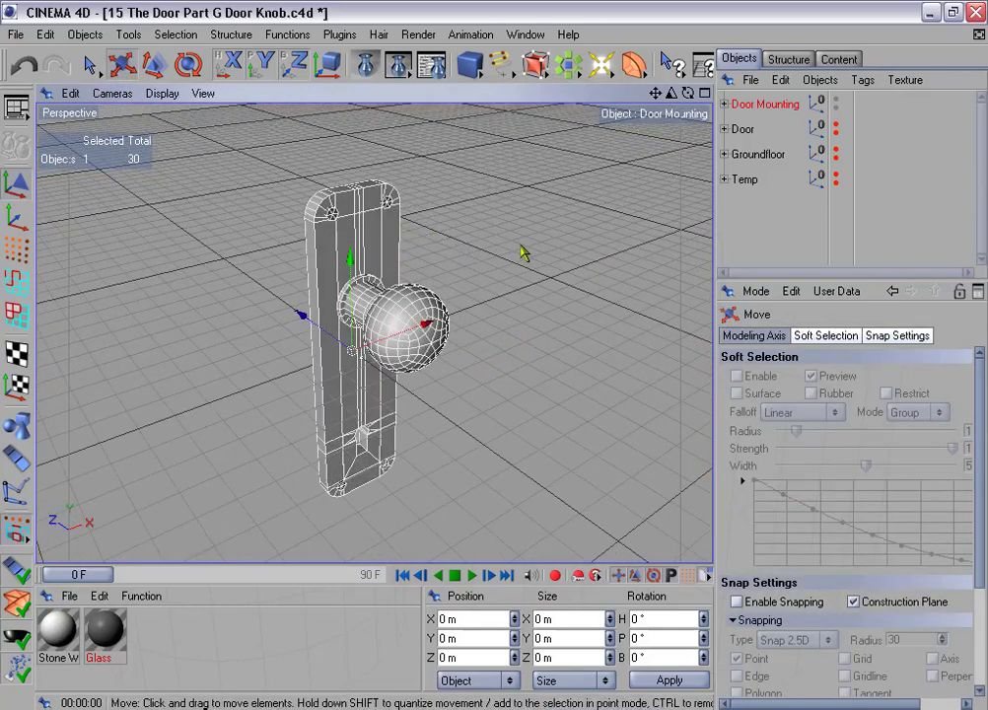
left_click_drag(605, 238, 596, 230, "alt")
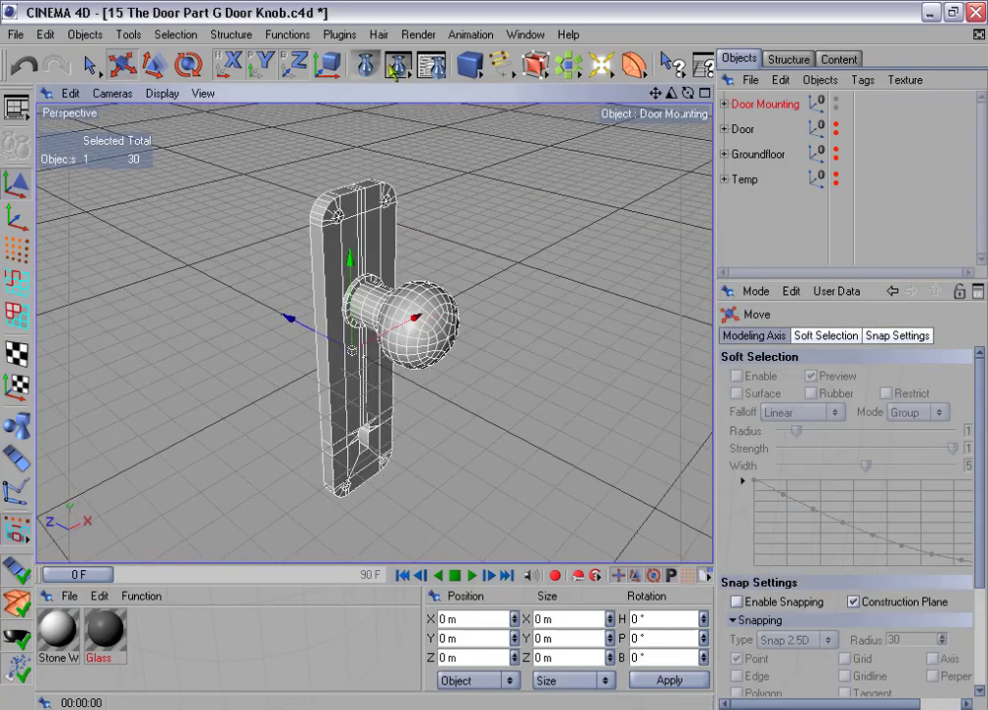
left_click(339, 34)
mouse_move(374, 104)
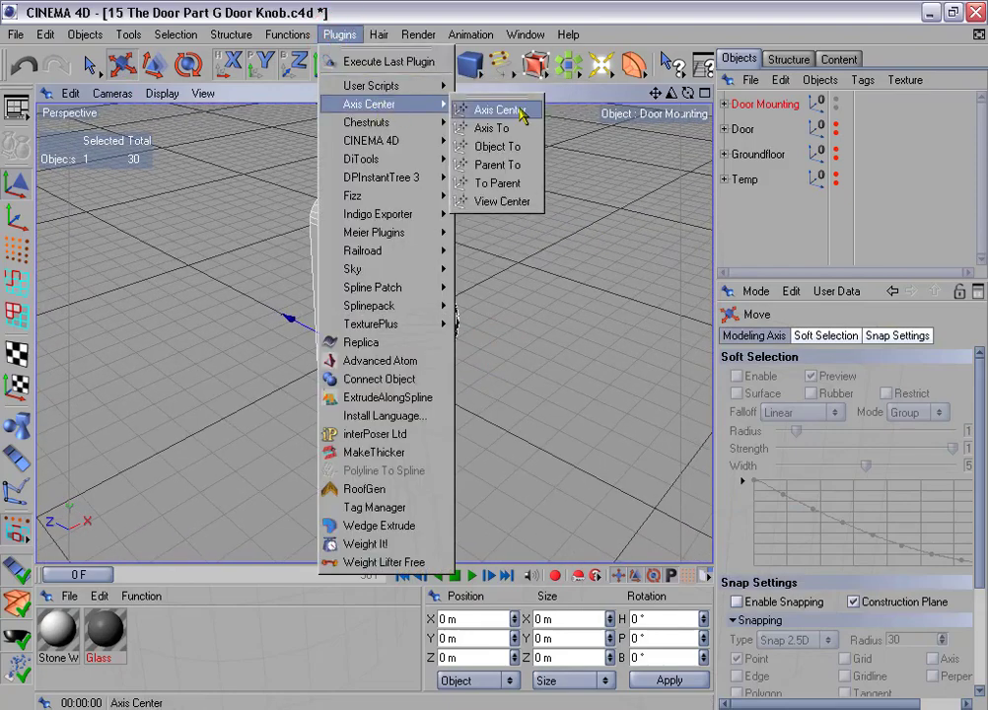
left_click(529, 112)
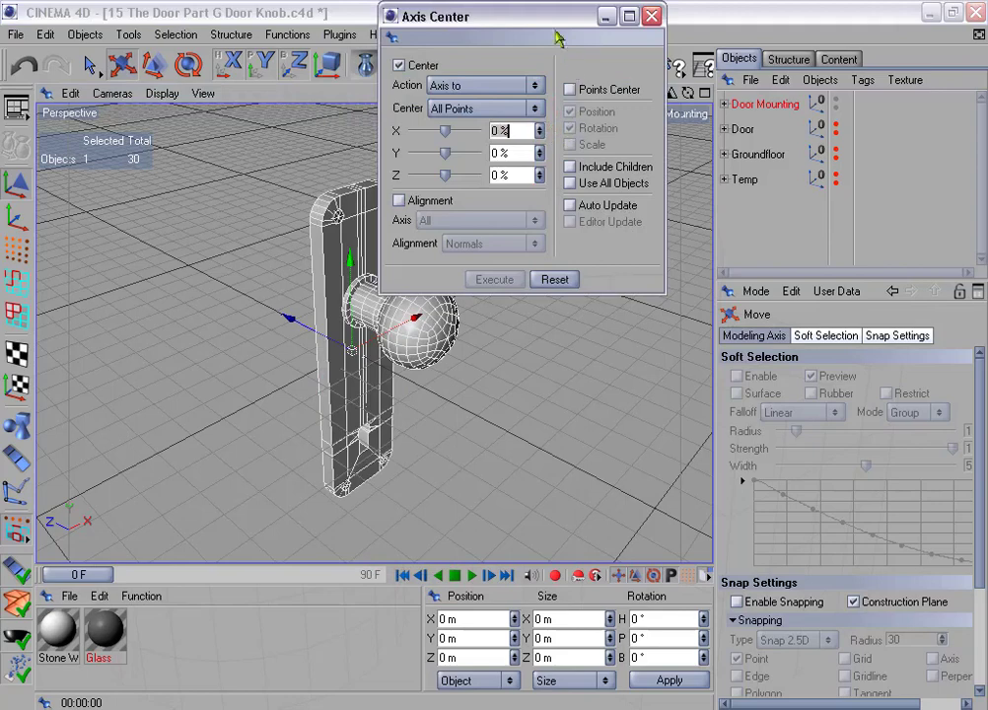
left_click_drag(580, 27, 696, 69)
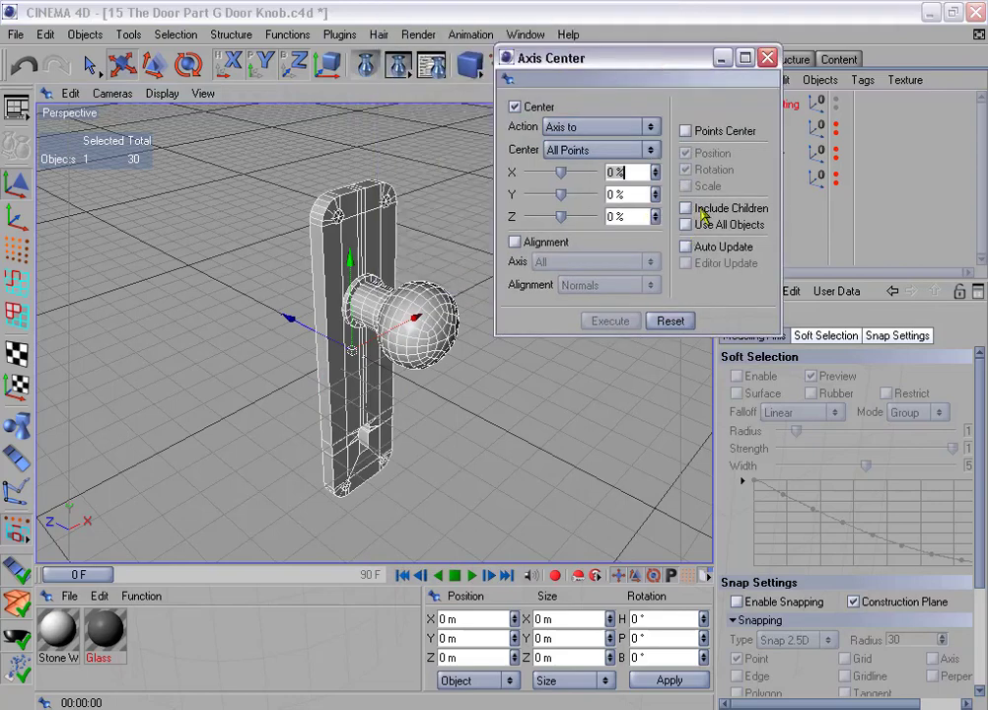
left_click(688, 210)
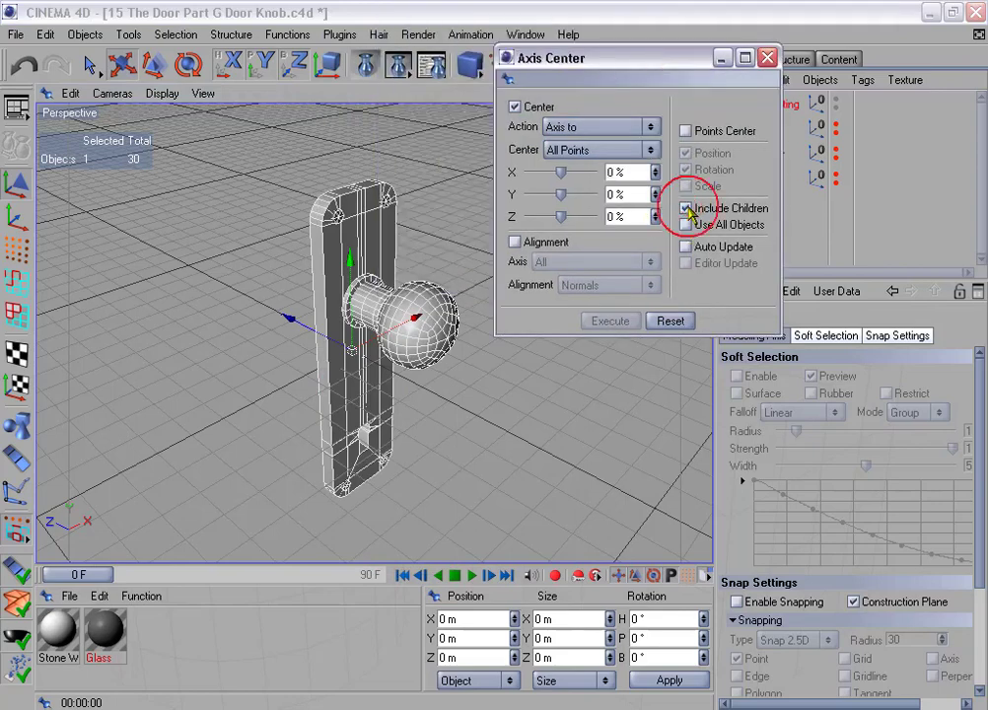
left_click(687, 226)
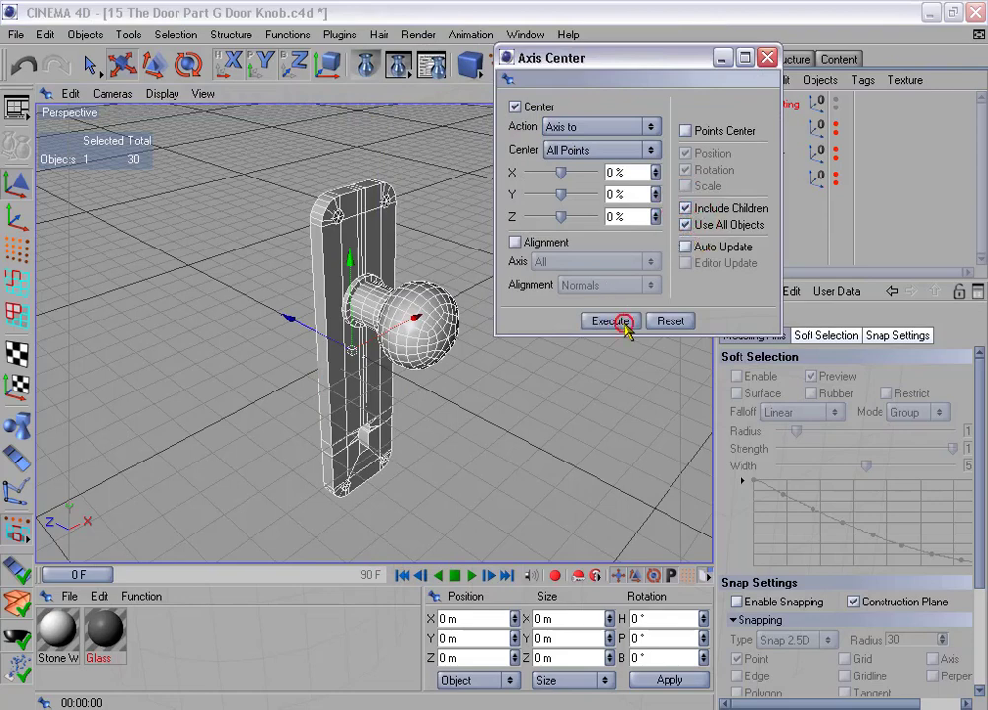
left_click(624, 323)
left_click(768, 59)
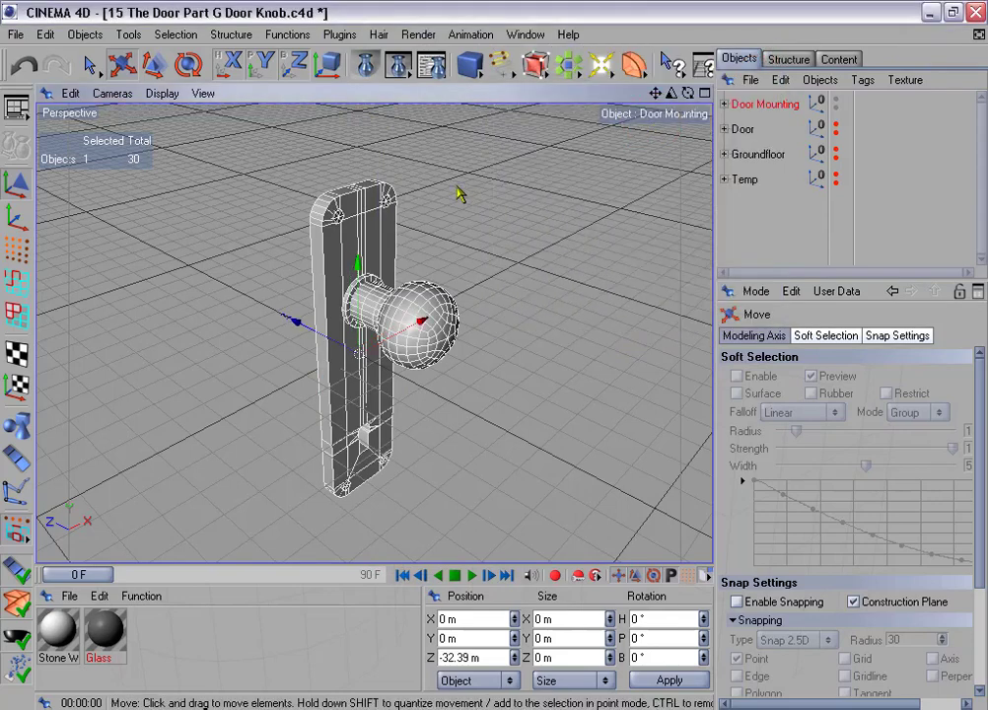
Position Door Mounting at X -350 m and Z -1300 m
left_click_drag(459, 176, 431, 217, "alt")
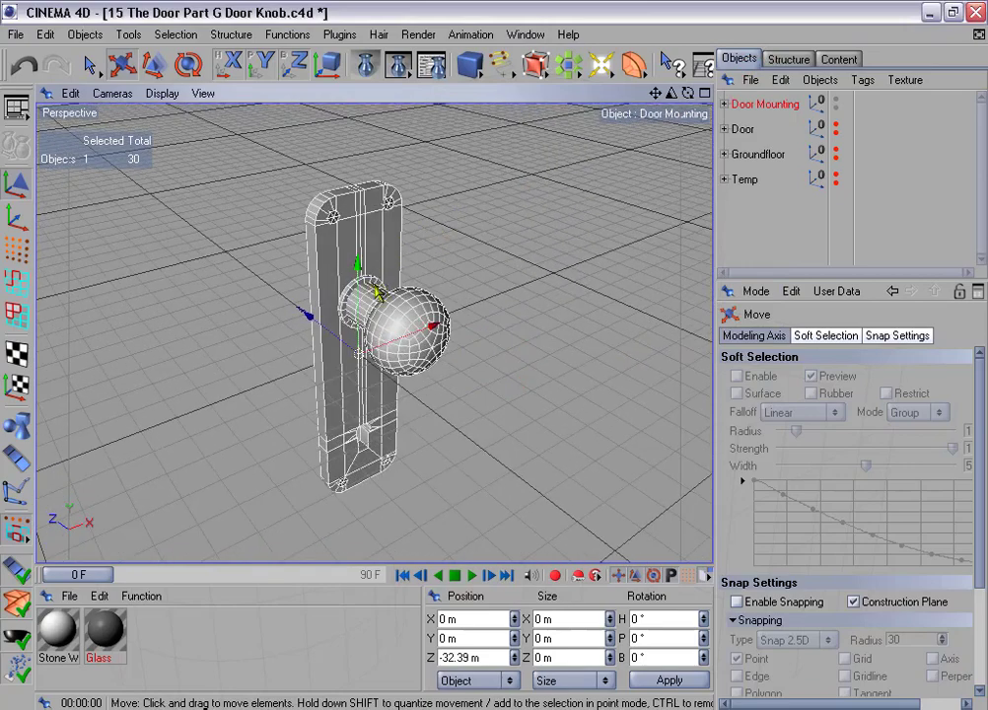
left_click_drag(513, 233, 411, 237, "alt")
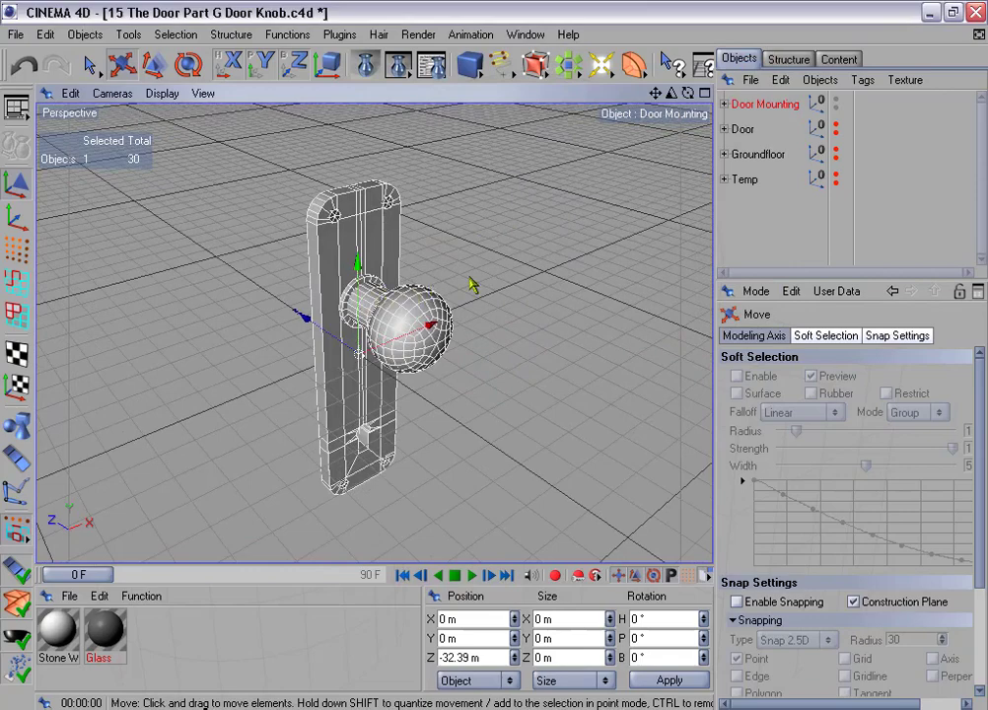
left_click_drag(492, 355, 493, 351, "alt")
scroll(452, 280, "down", 5)
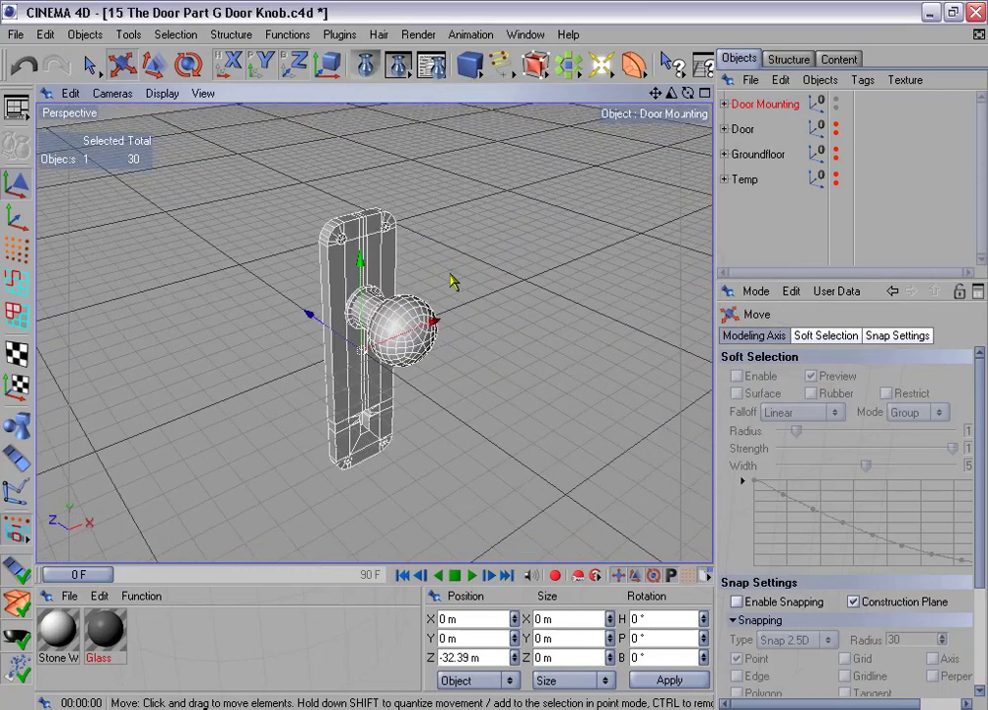
left_click(462, 620)
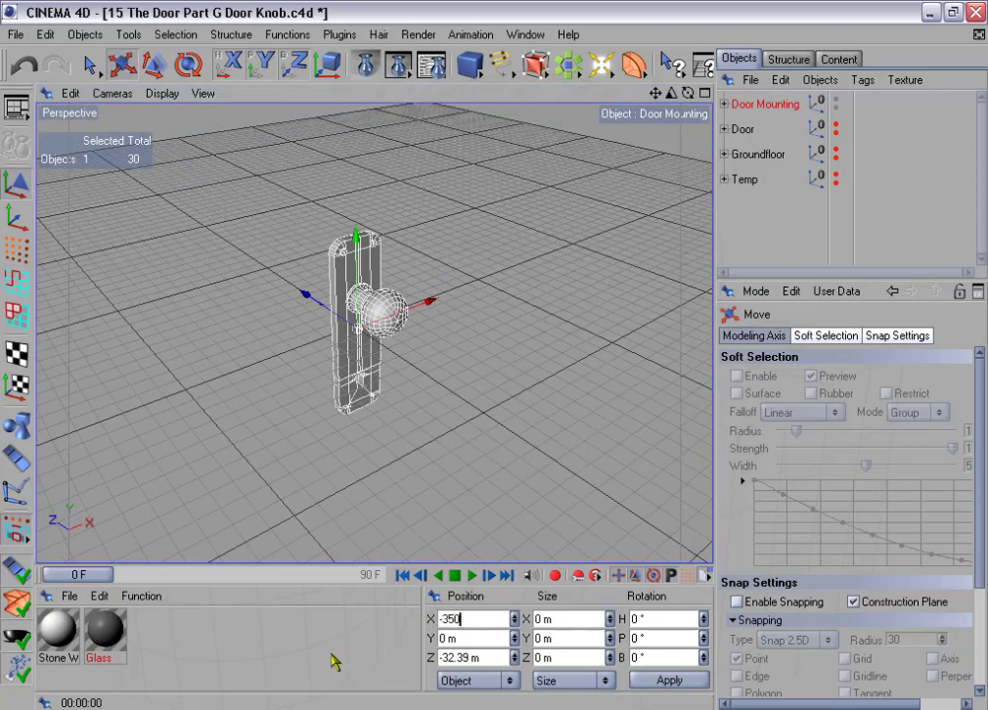
key("Tab")
key("Tab")
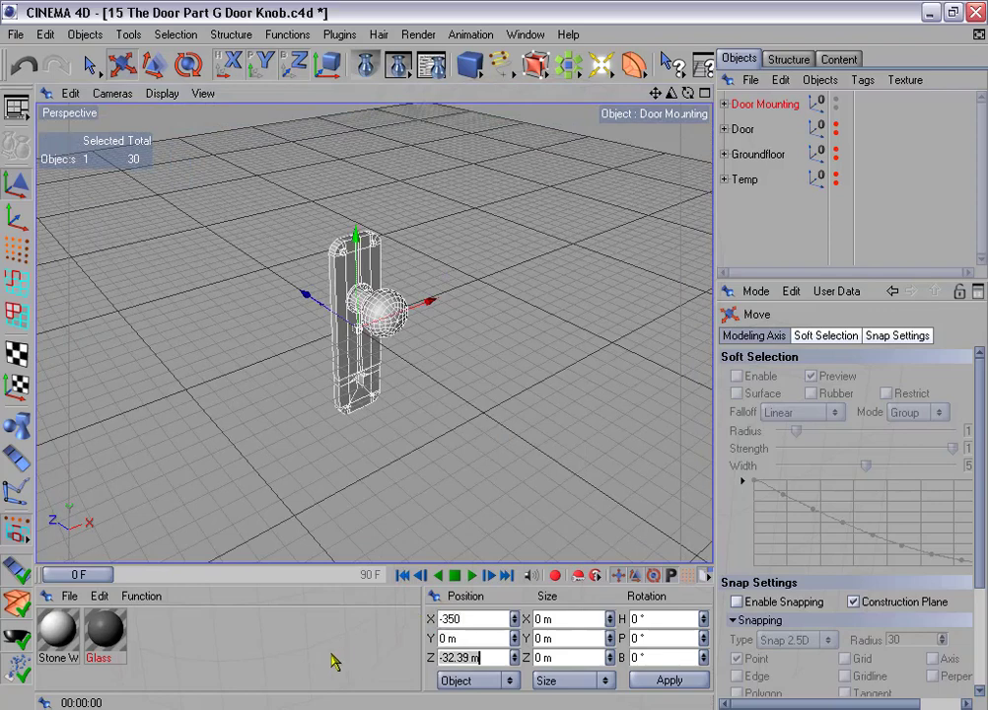
key("BackSpace")
key("BackSpace")
key("BackSpace")
key("BackSpace")
key("BackSpace")
key("BackSpace")
key("BackSpace")
key("BackSpace")
type("-1300")
key("Return")
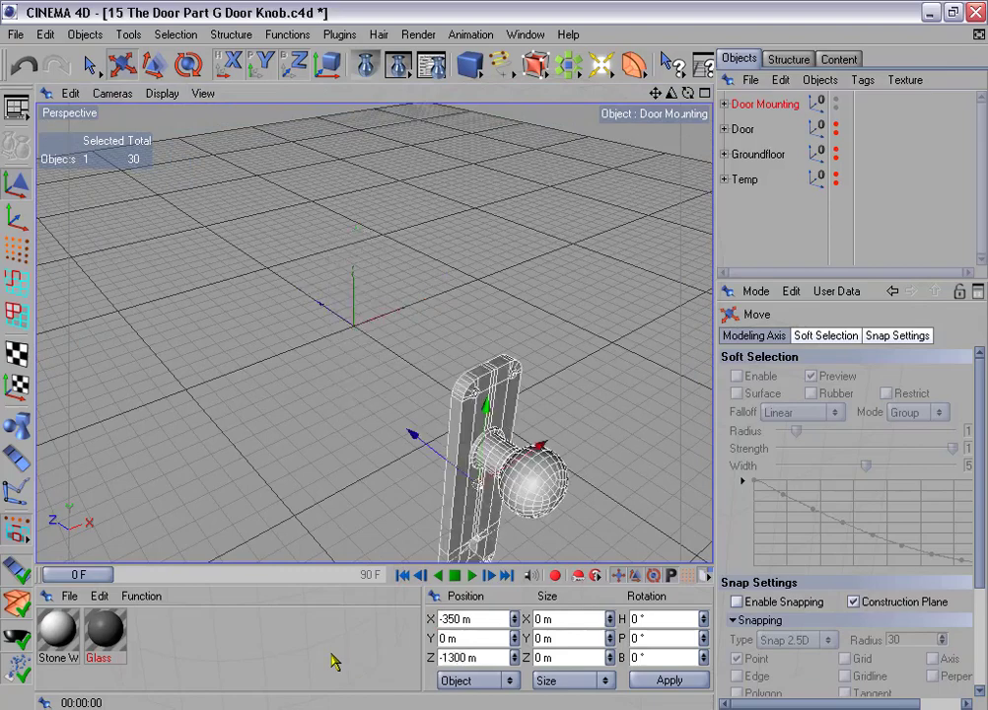
scroll(357, 331, "down", 5)
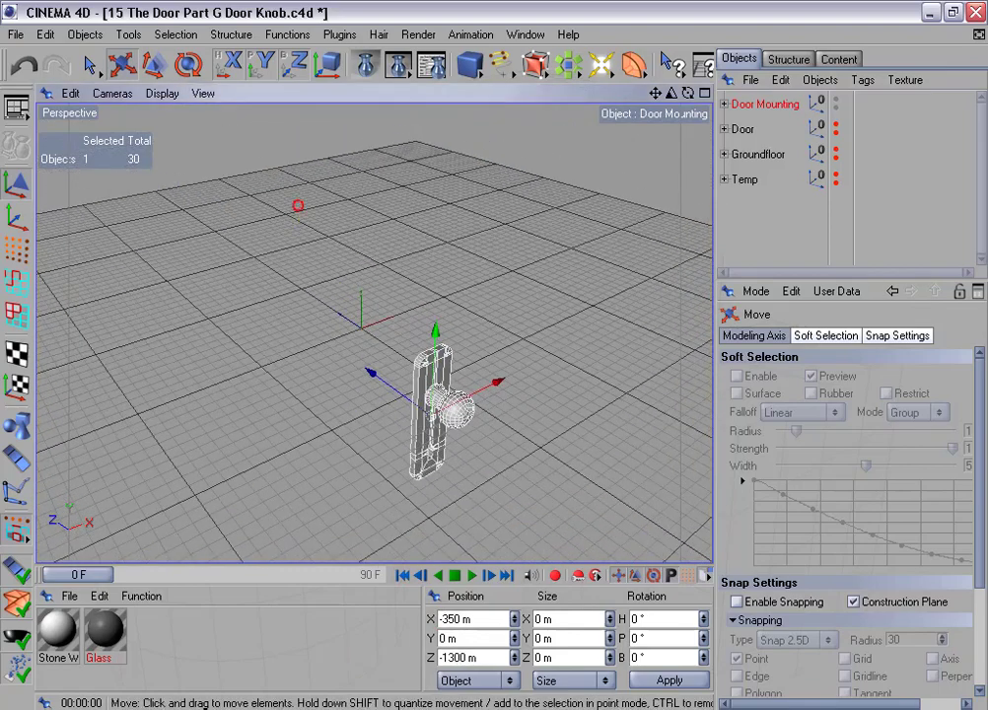
left_click_drag(297, 205, 134, 191, "alt")
middle_click_drag(489, 210, 422, 181, "alt")
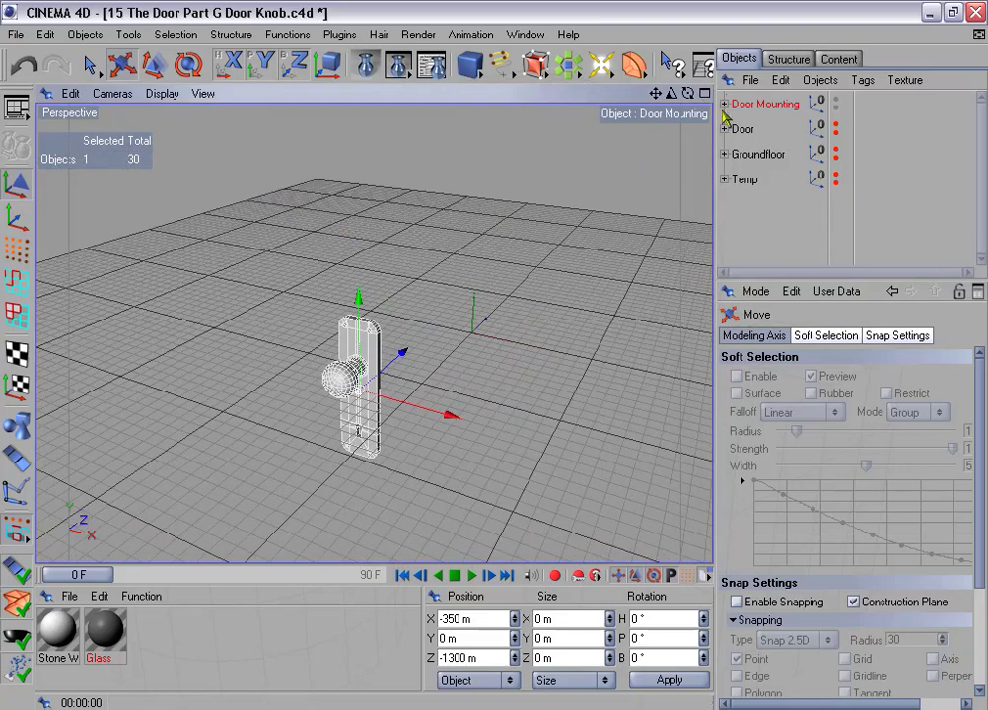
Make the Door and Groundfloor objects visible again in both the editor and the renderer
left_click(836, 153)
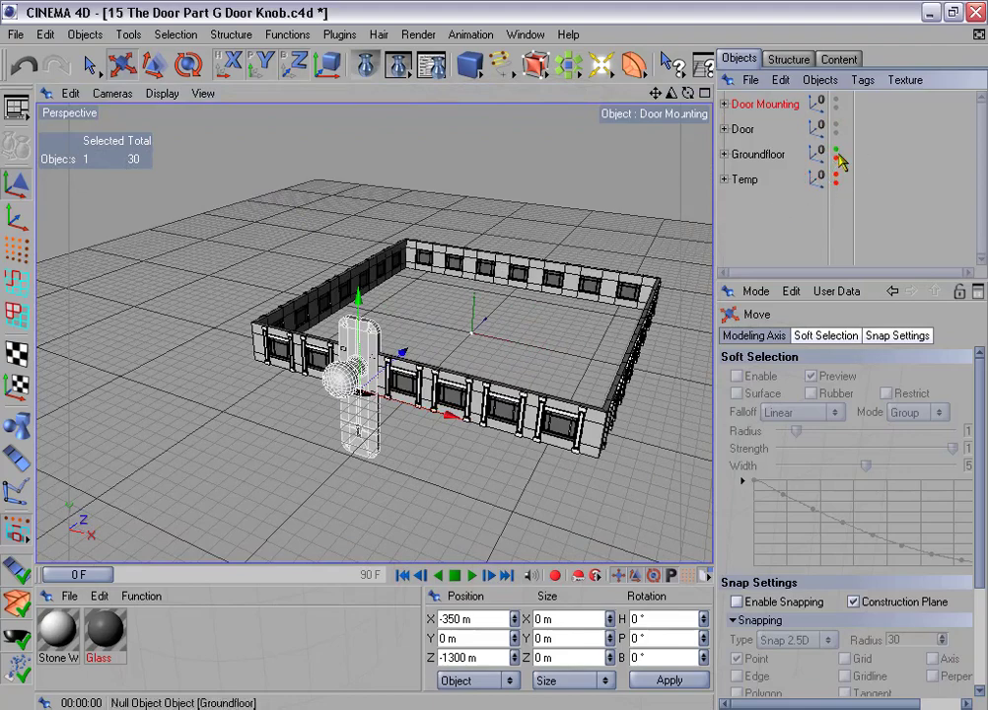
left_click(835, 154)
left_click(837, 155)
left_click(837, 159)
Scale the Door Mounting down uniformly toward the size of the building's door
scroll(513, 275, "up", 5)
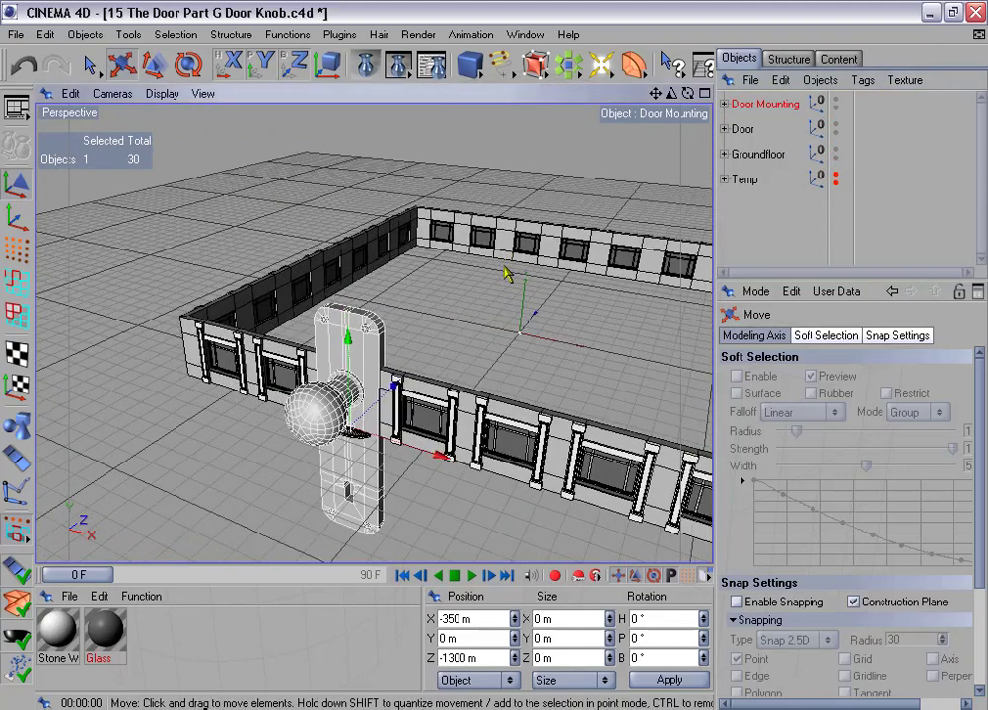
middle_click_drag(500, 405, 495, 364, "alt")
scroll(464, 291, "up", 3)
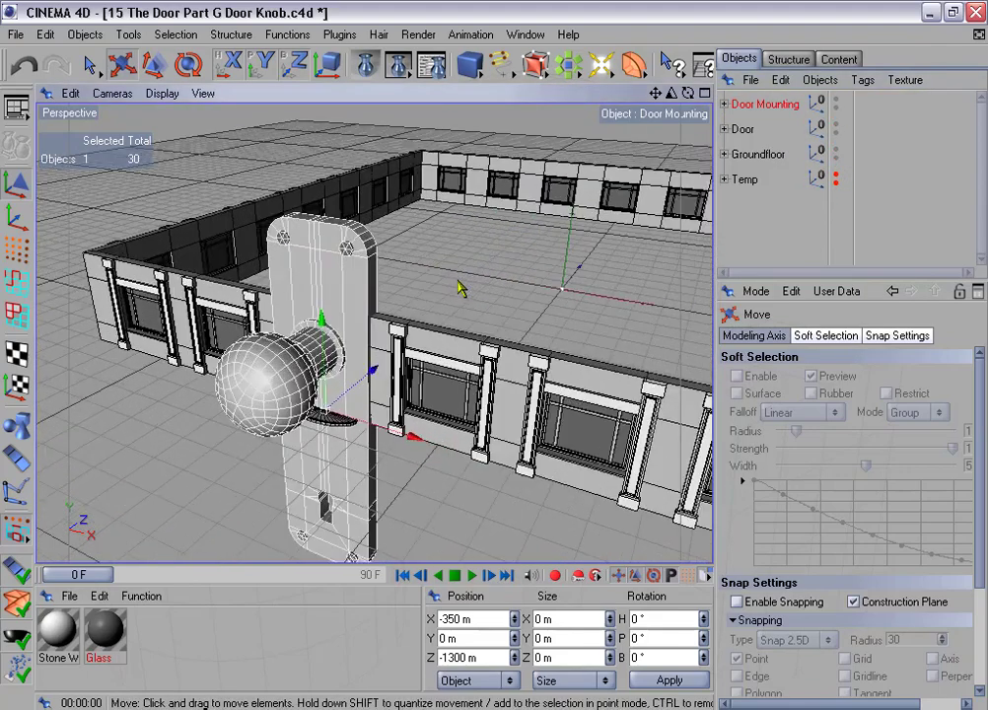
left_click(153, 64)
left_click_drag(359, 246, 490, 229, "alt")
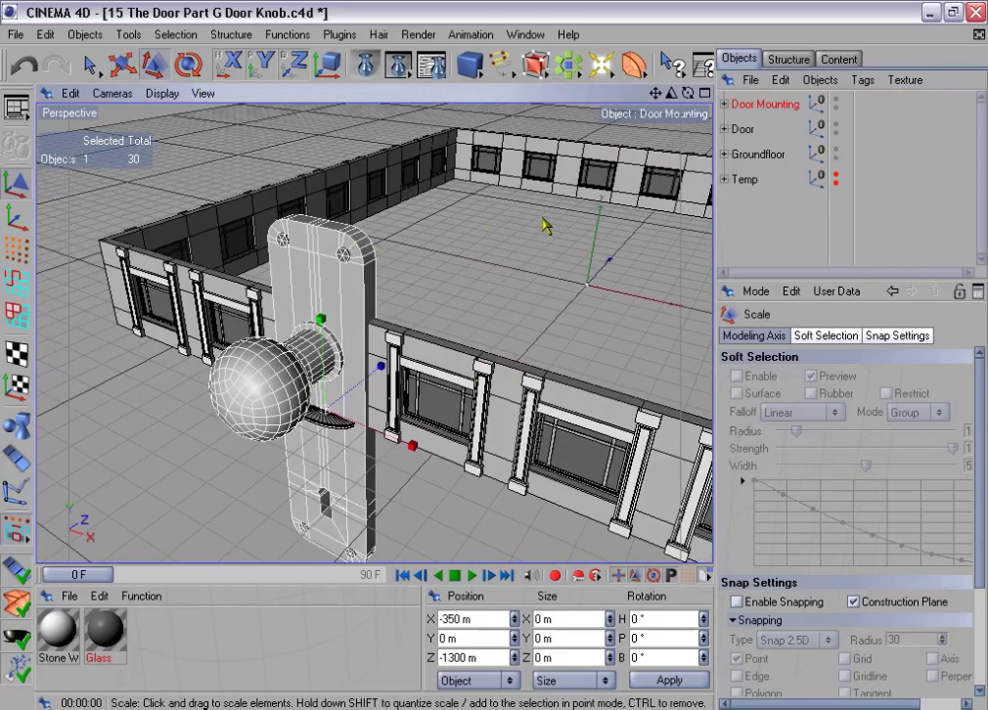
left_click_drag(385, 276, 252, 316)
Raise the Door Mounting along its Y axis to about 92 m, up from the doorstep
scroll(432, 287, "up", 5)
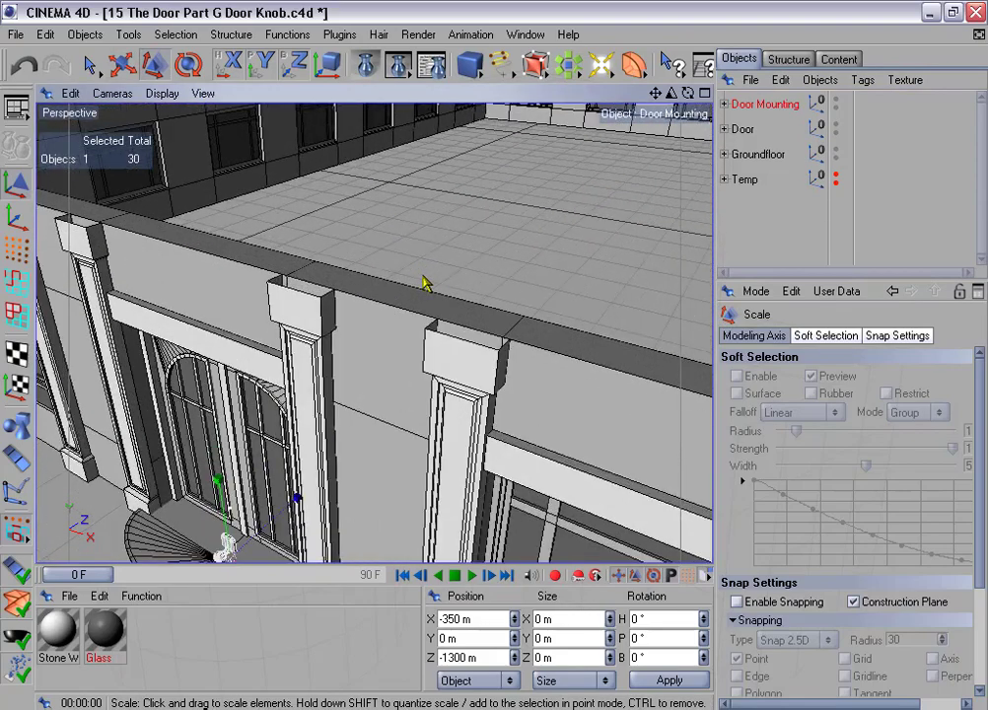
middle_click_drag(397, 383, 430, 324, "alt")
scroll(430, 322, "up", 4)
scroll(424, 343, "down", 3)
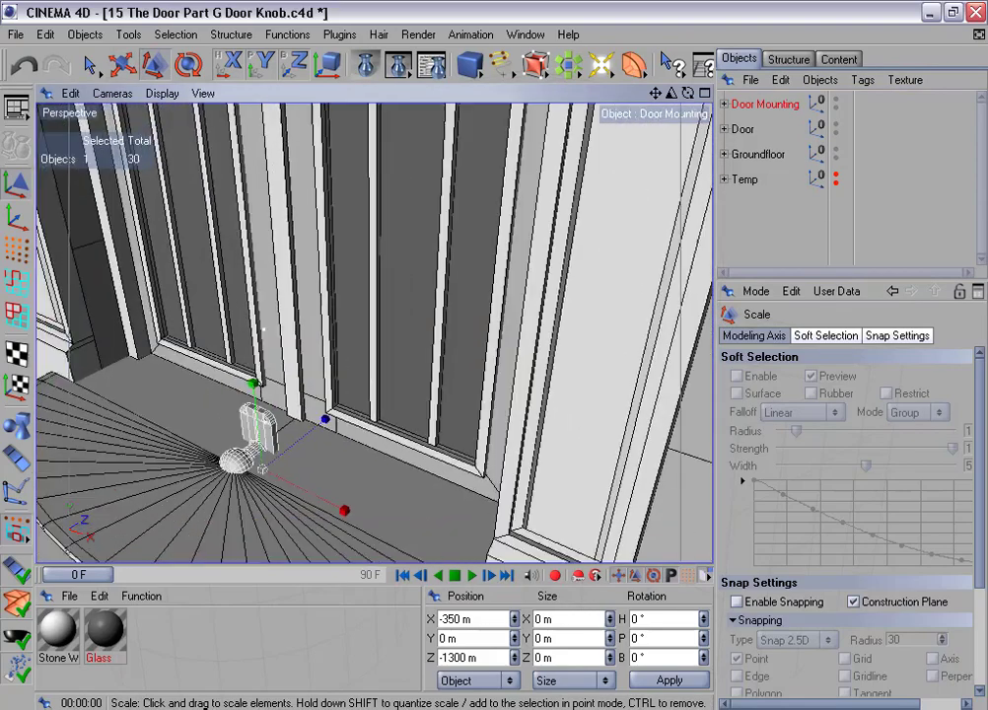
middle_click_drag(396, 396, 406, 451, "alt")
scroll(432, 338, "up", 4)
scroll(431, 339, "down", 3)
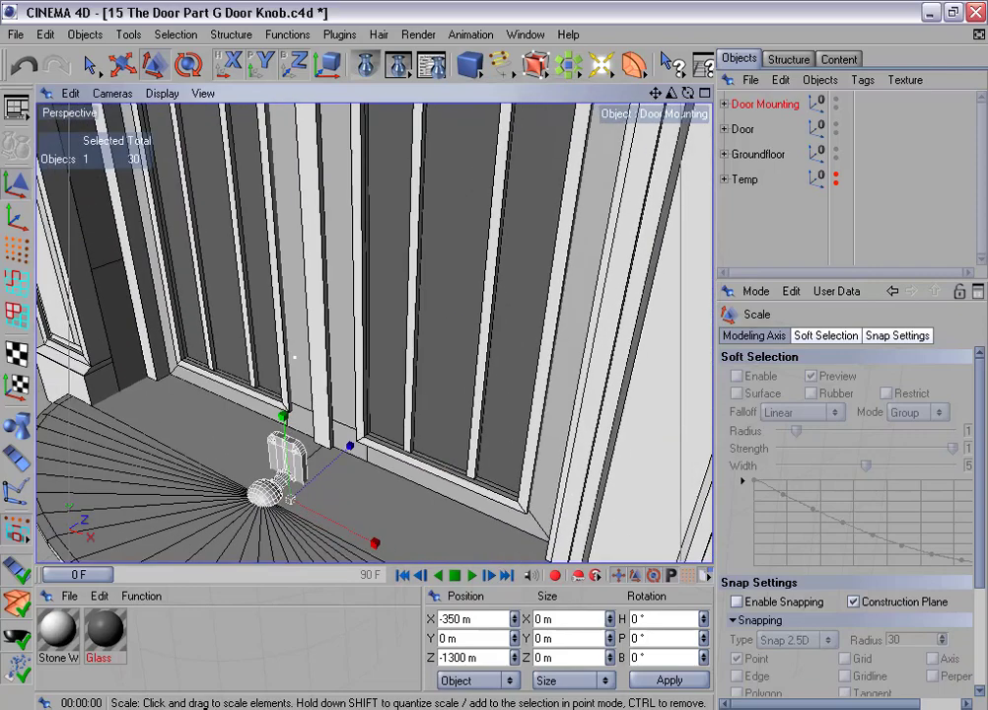
left_click(122, 64)
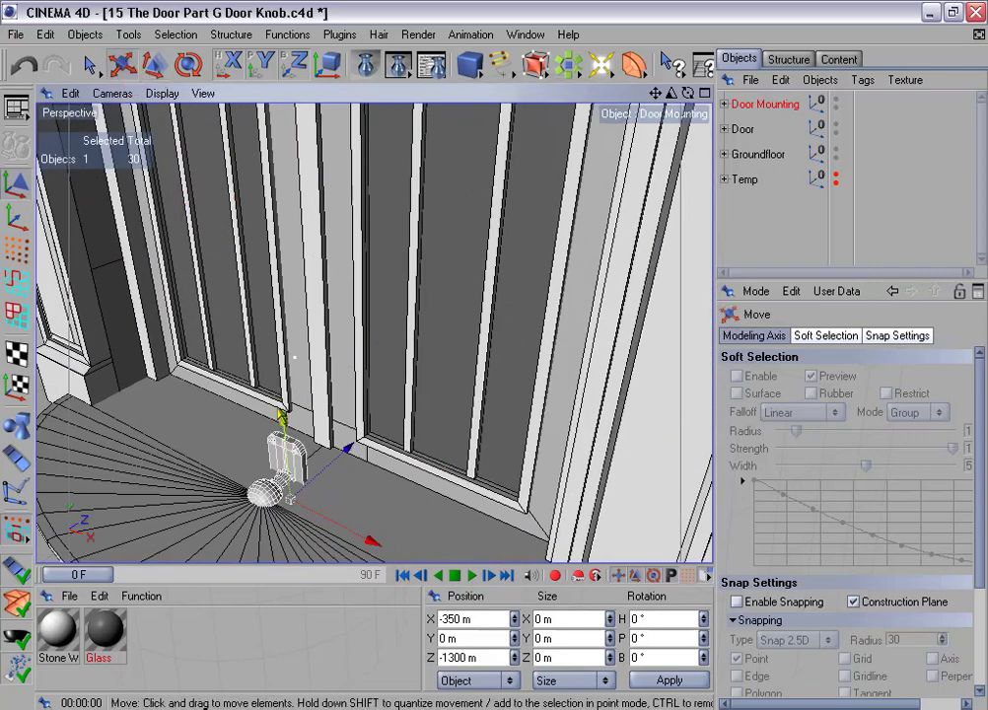
left_click_drag(283, 420, 281, 212)
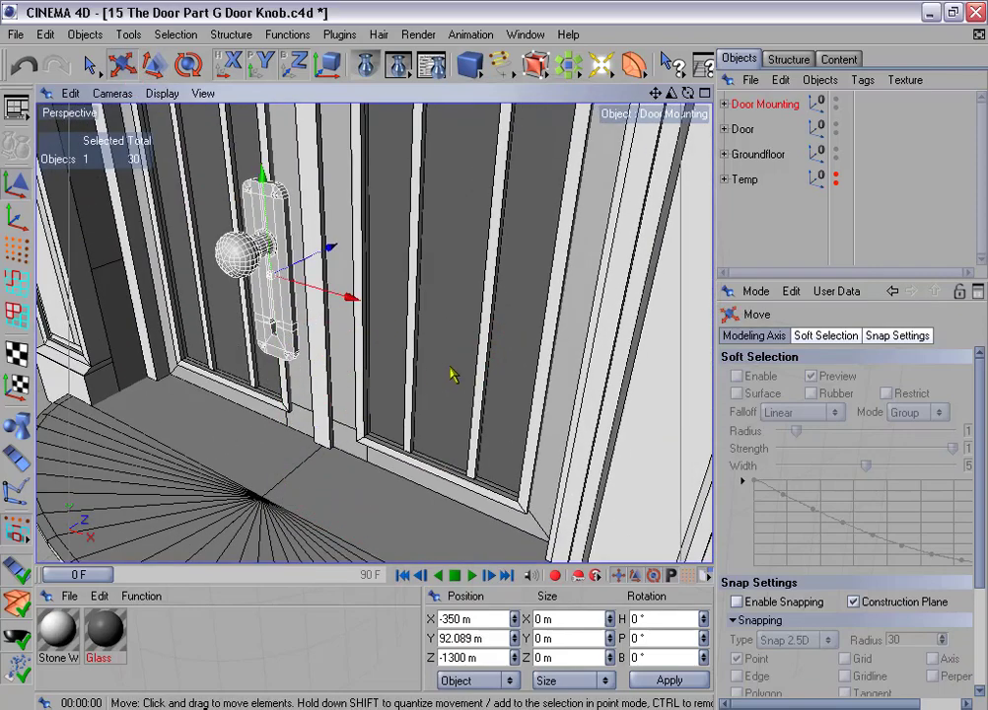
Move the Door Mounting toward the door to about Z -1279 m and scale it down further
right_click_drag(453, 375, 493, 355, "alt")
left_click_drag(495, 356, 460, 398, "alt")
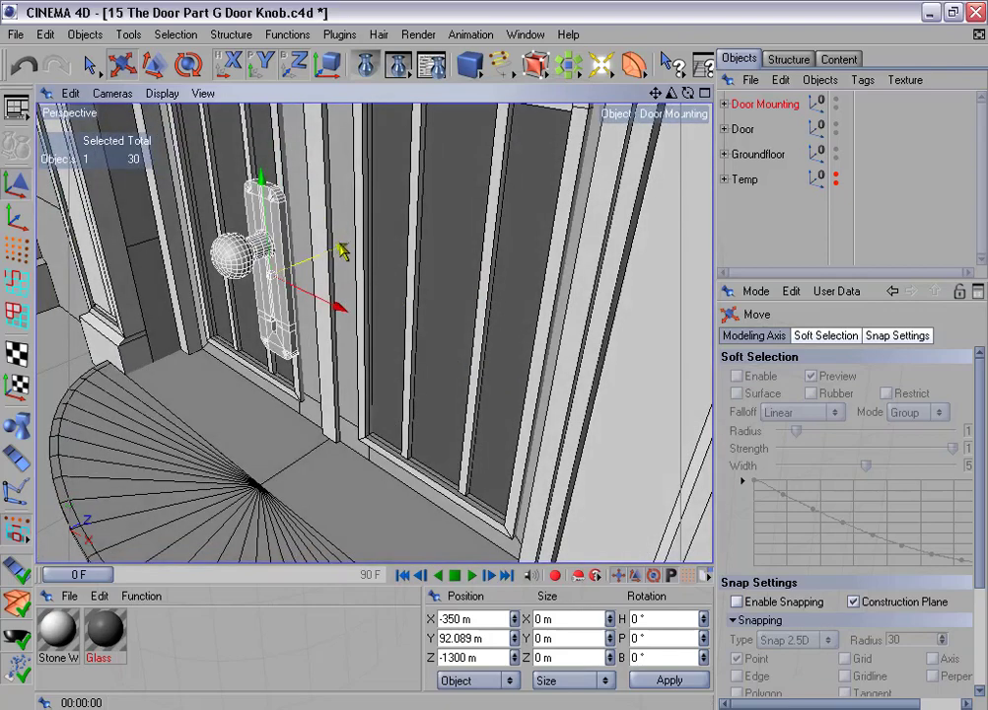
left_click_drag(343, 250, 400, 237)
left_click(146, 71)
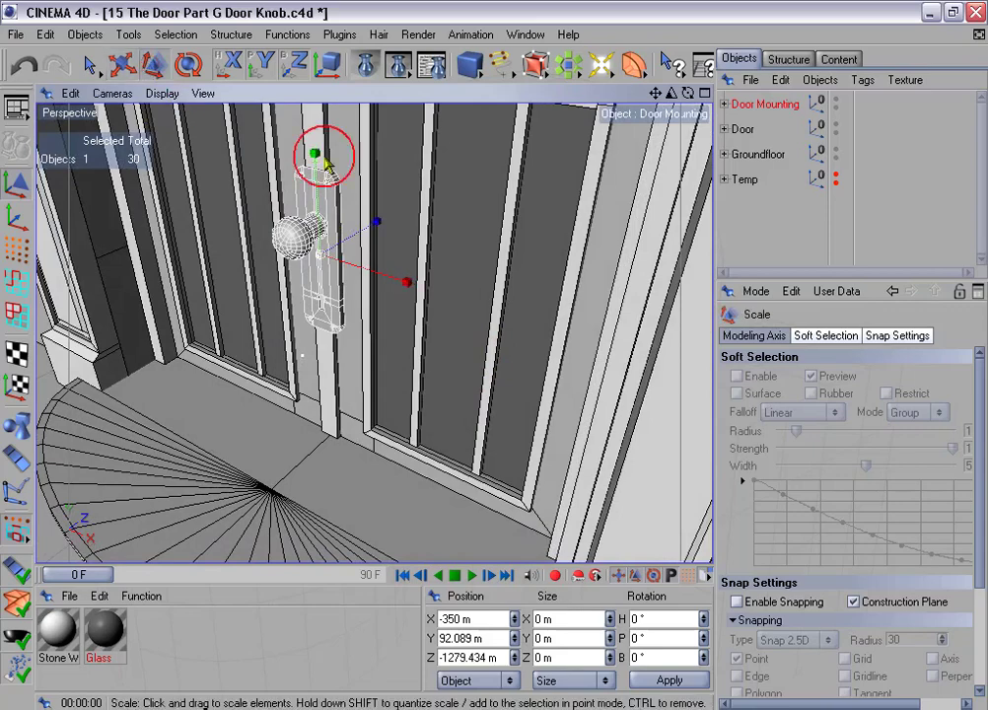
left_click_drag(505, 181, 350, 190)
Place the Door Mounting on the right door leaf's inner frame, at about X -340 m, Y 95 m and Z -1278 m
middle_click_drag(495, 197, 488, 215, "alt")
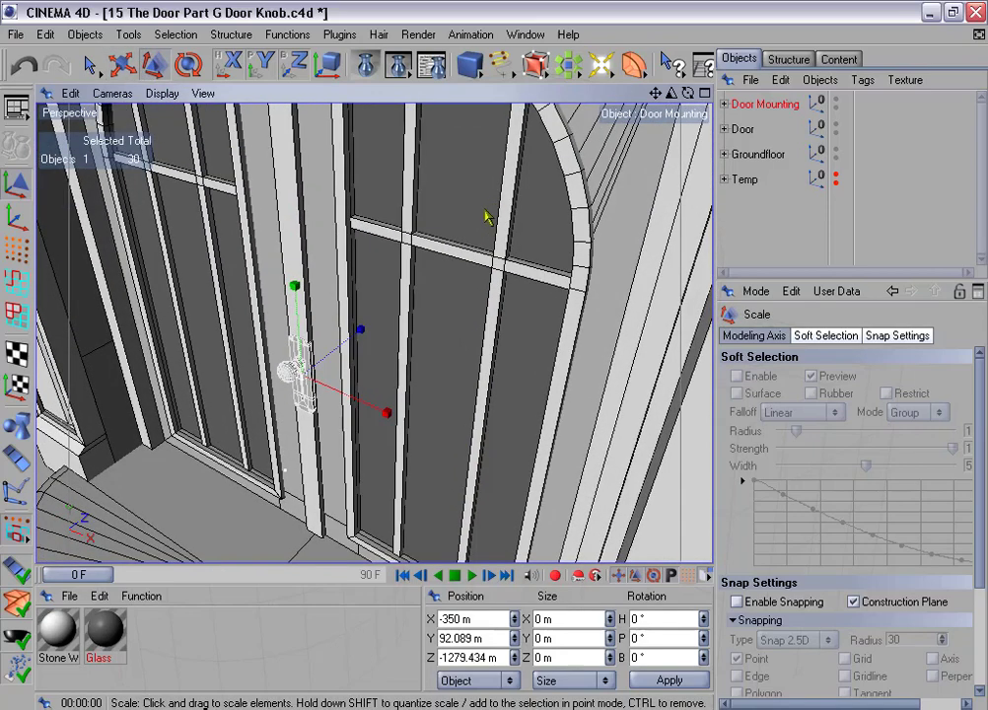
left_click(122, 64)
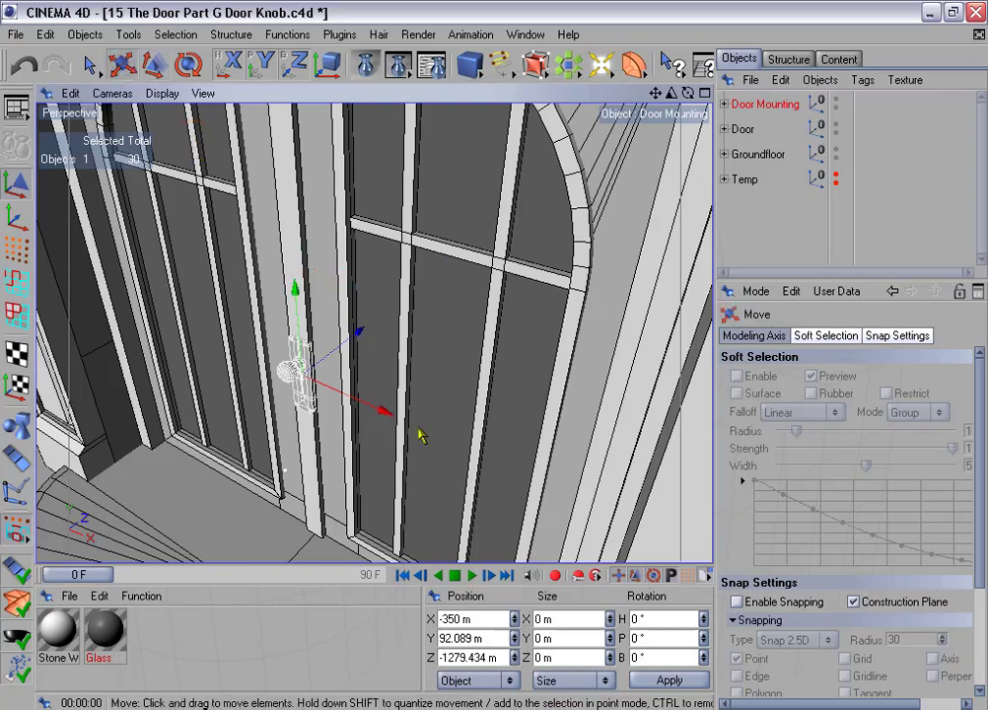
left_click_drag(395, 416, 503, 360)
left_click_drag(321, 311, 321, 303)
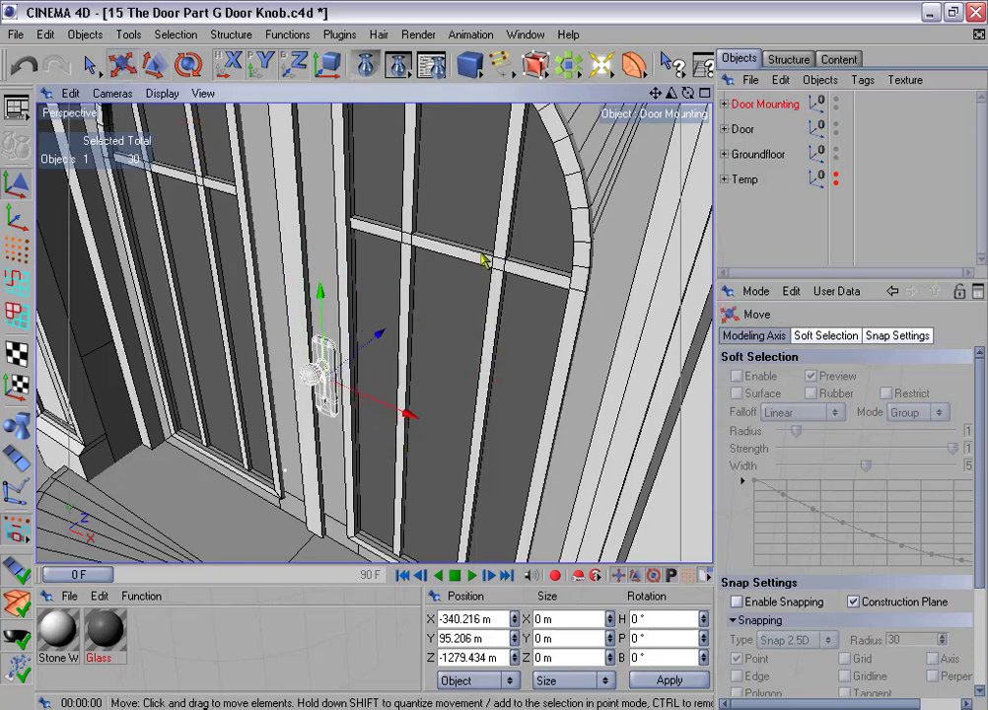
scroll(449, 288, "up", 3)
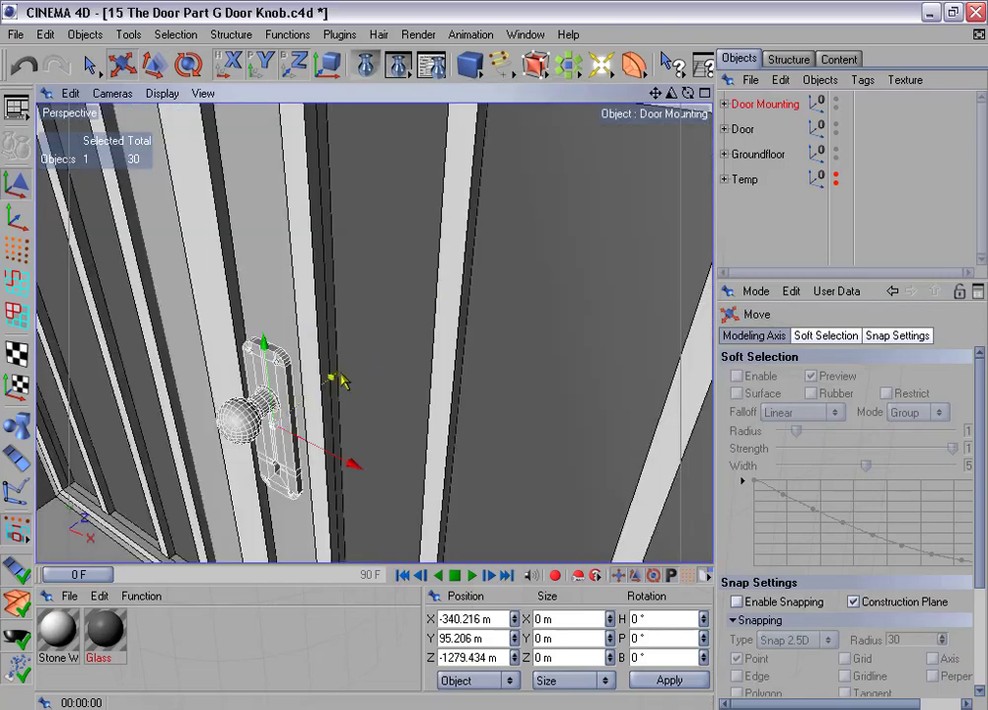
left_click_drag(337, 380, 500, 353)
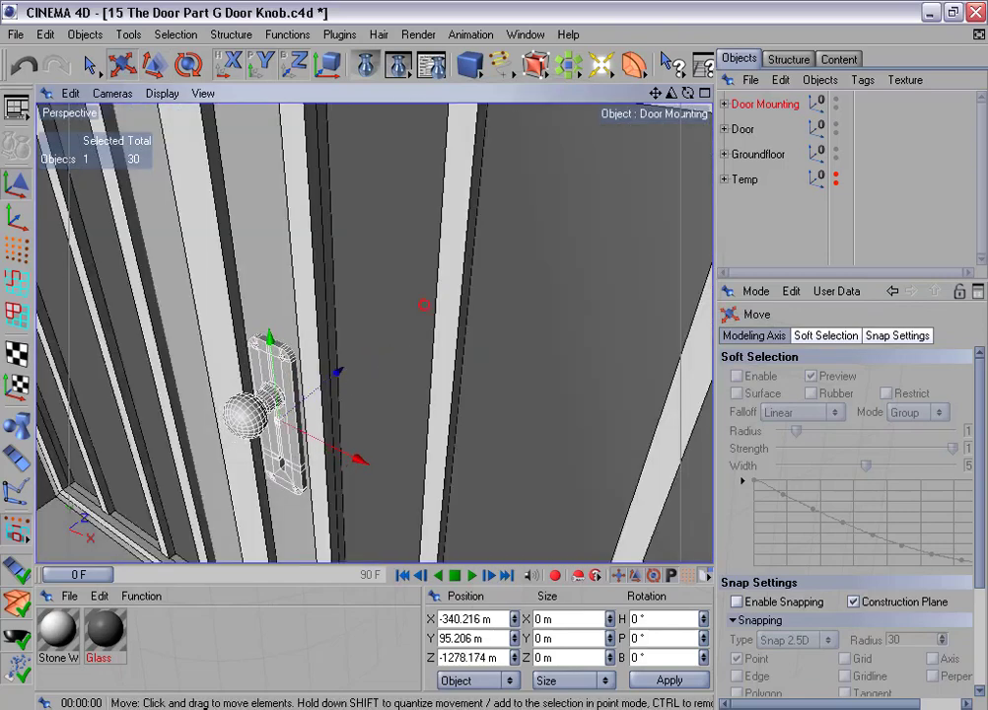
Scale the Door Mounting down slightly so its plate fits within the width of the door frame
left_click_drag(426, 307, 485, 307, "alt")
scroll(434, 307, "down", 5)
mouse_move(470, 254)
left_mouse_down("alt")
mouse_move(498, 394)
mouse_move(478, 384)
mouse_move(475, 244)
left_mouse_up("alt")
scroll(465, 247, "up", 3)
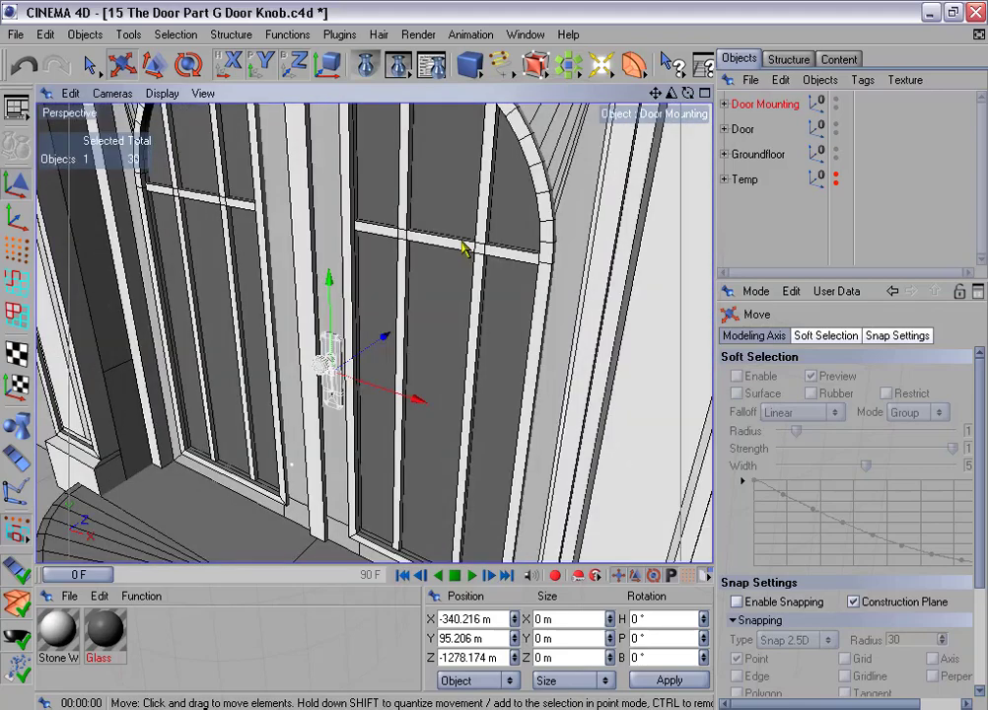
left_click(153, 64)
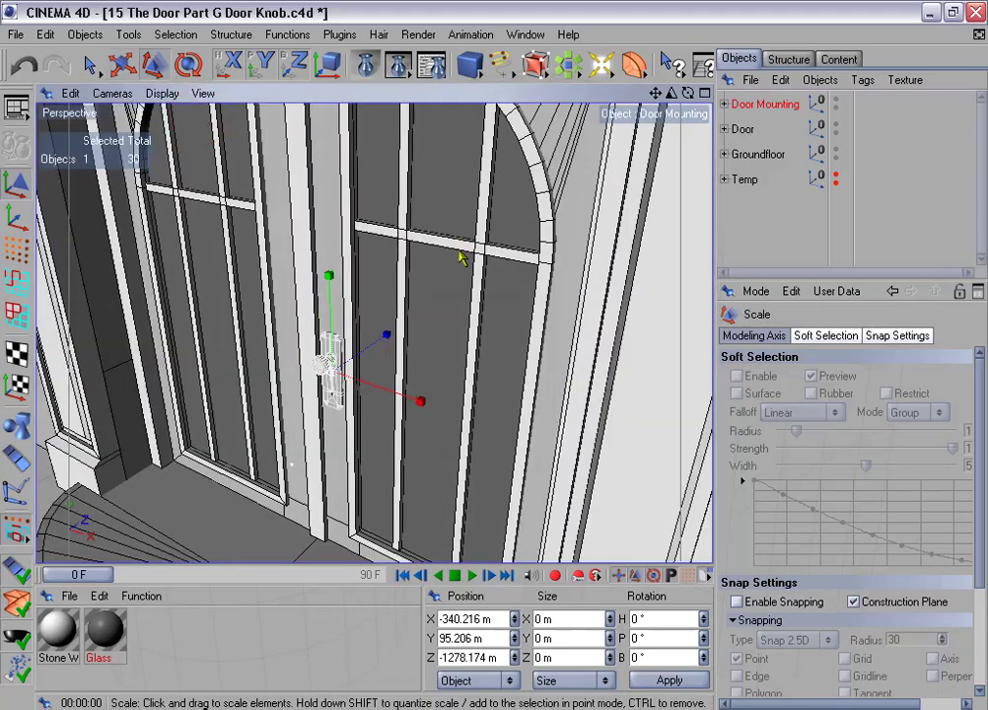
left_click_drag(492, 355, 459, 355)
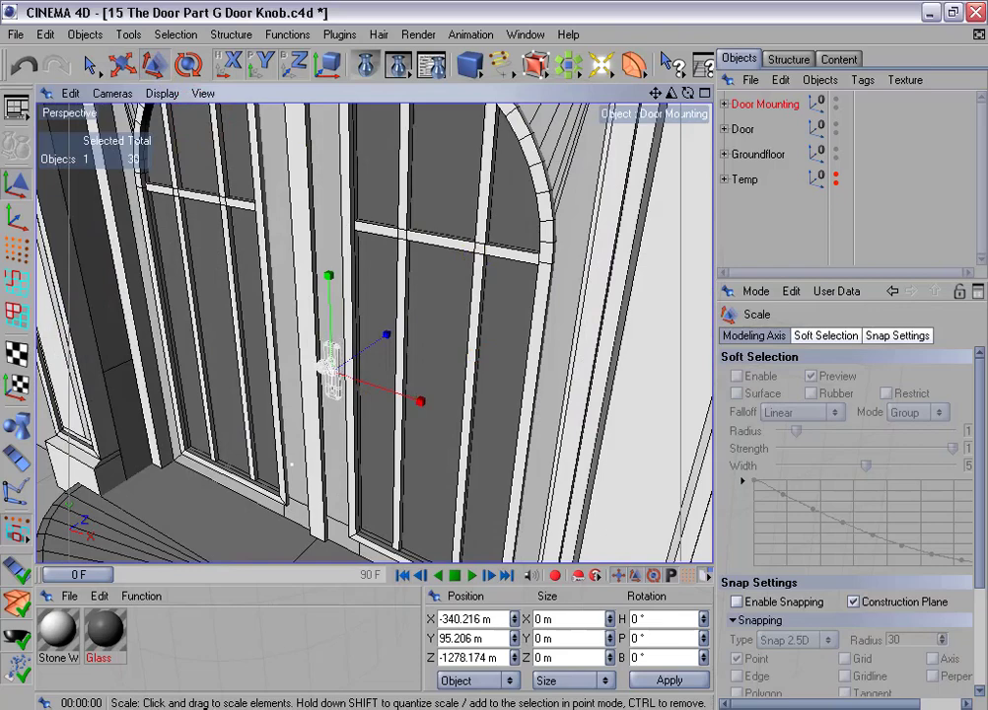
Render a perspective preview of the whole door to check the size and placement of the knob
left_click_drag(528, 247, 498, 246, "alt")
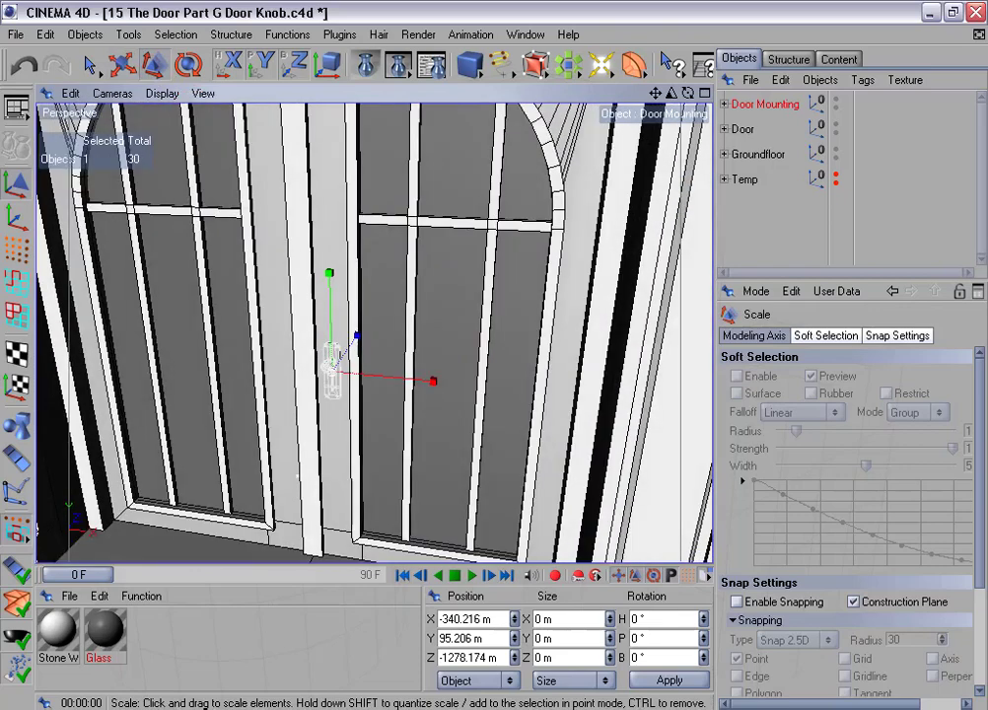
scroll(519, 245, "down", 3)
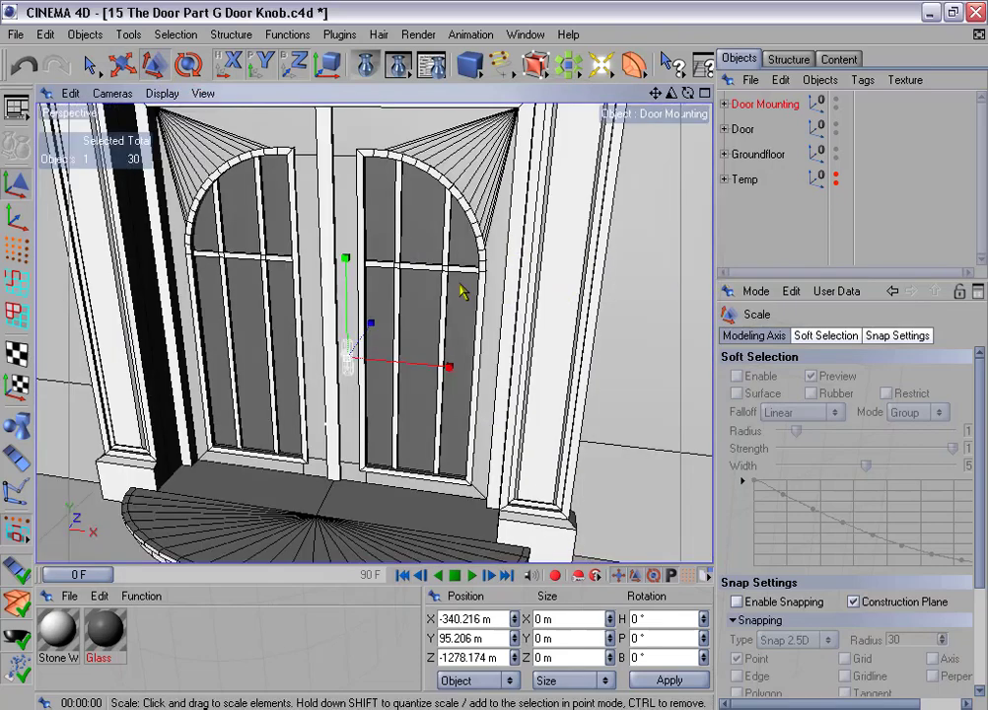
key("ctrl+r")
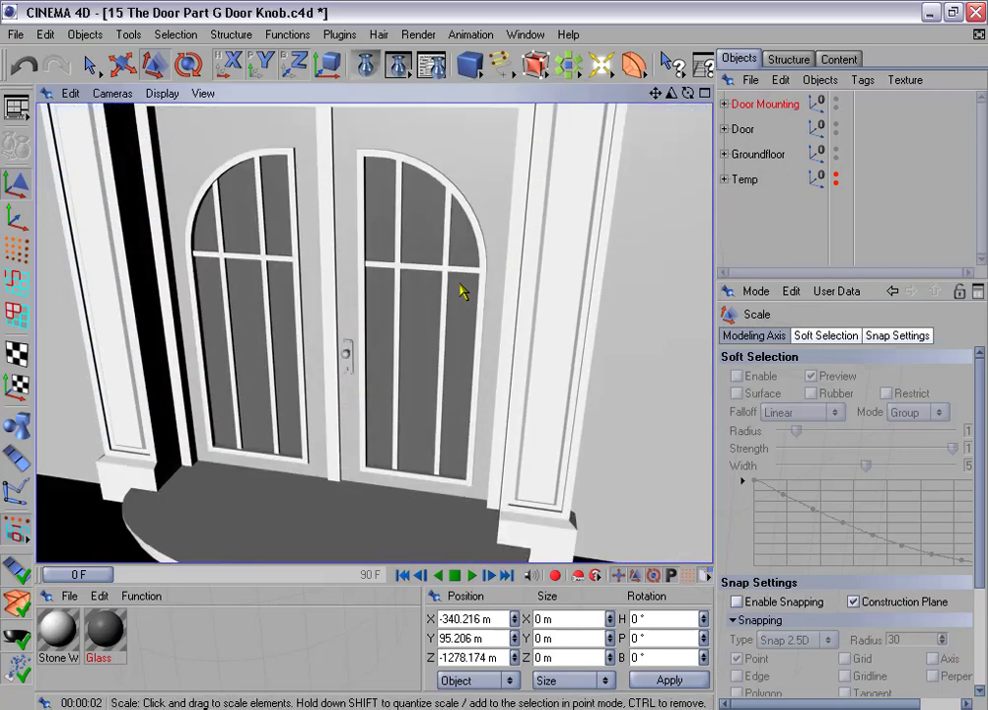
Set the Door Mounting's Y position to 100 m
scroll(461, 287, "up", 4)
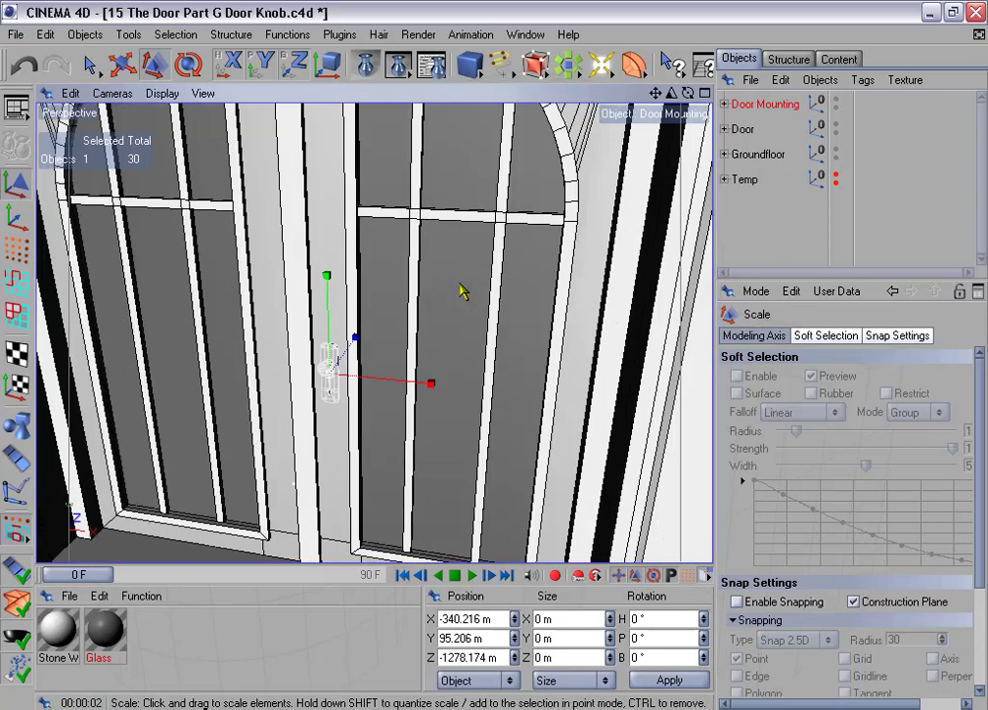
left_click_drag(495, 355, 485, 293, "alt")
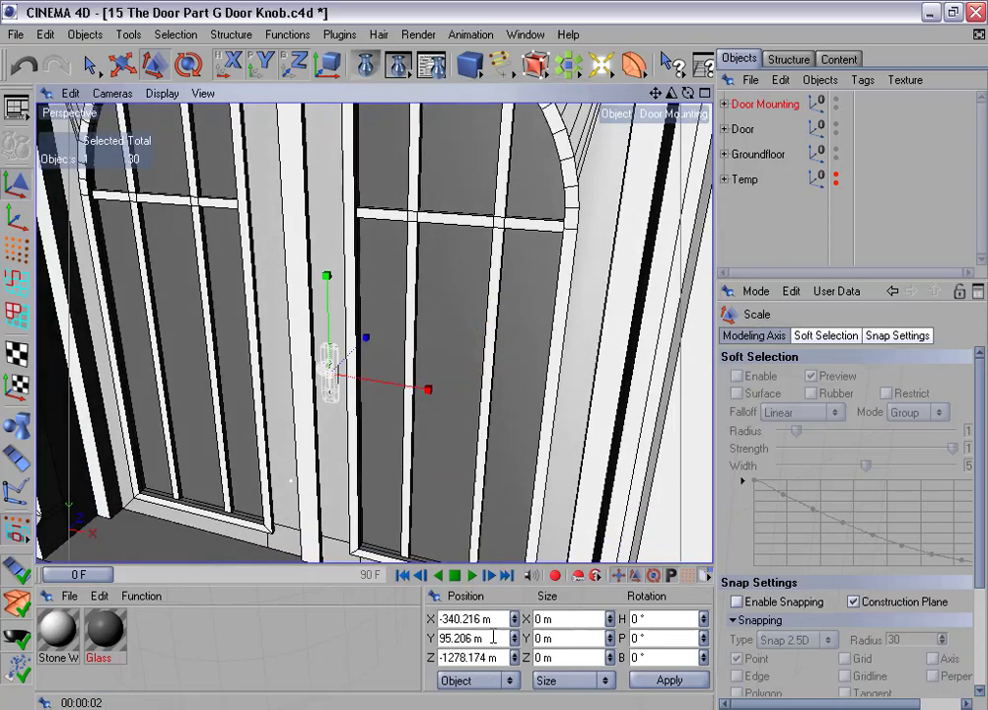
left_click_drag(493, 637, 409, 644)
type("10")
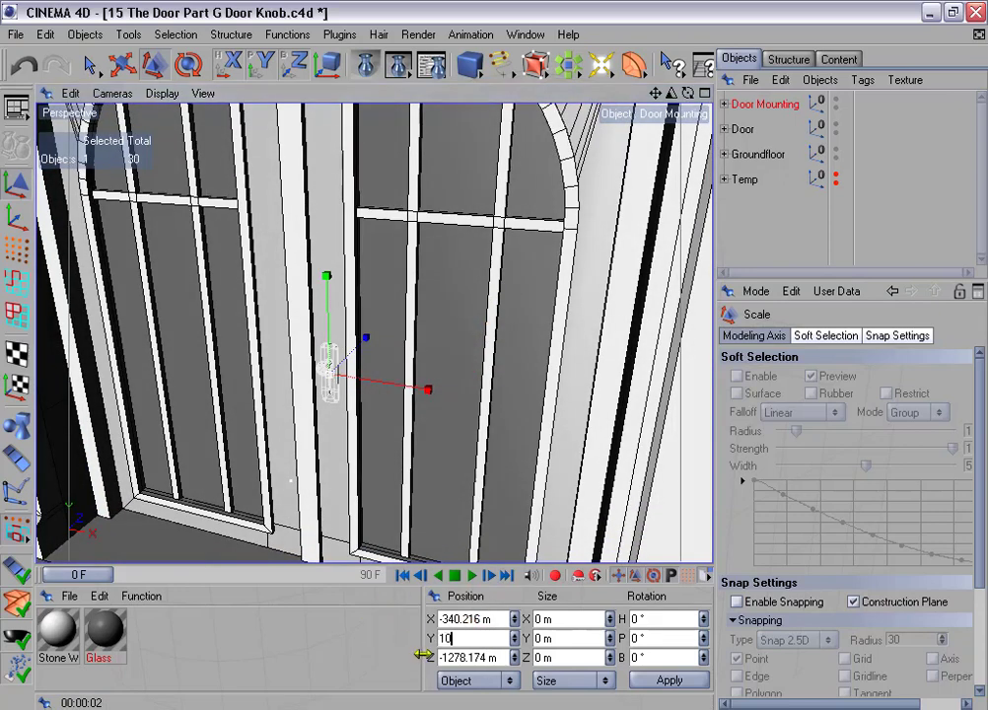
type("0")
key("Return")
Render a preview of the door in the Front view to check the height of the knob
middle_click(533, 419)
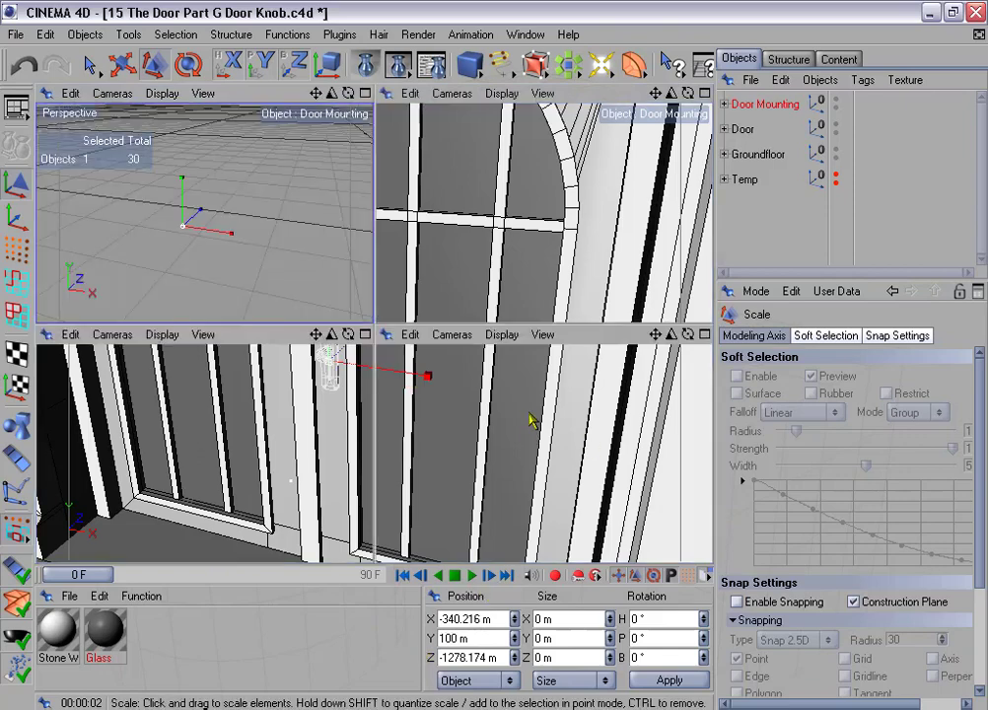
middle_click(529, 459)
middle_click_drag(167, 497, 383, 385, "alt")
scroll(382, 385, "up", 8)
scroll(385, 390, "up", 3)
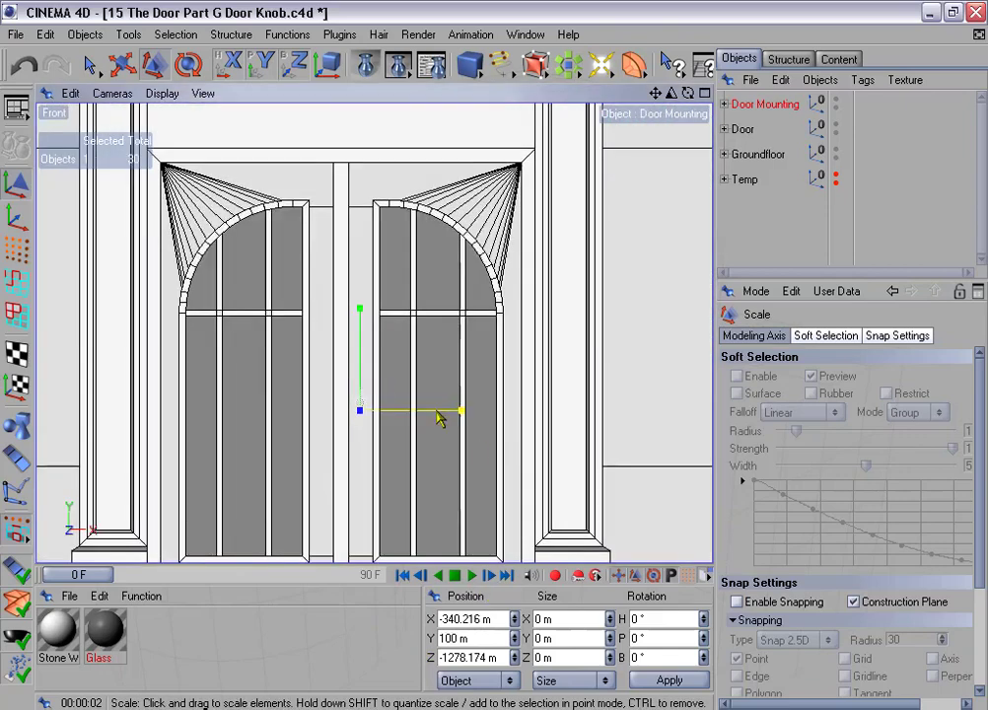
key("ctrl+r")
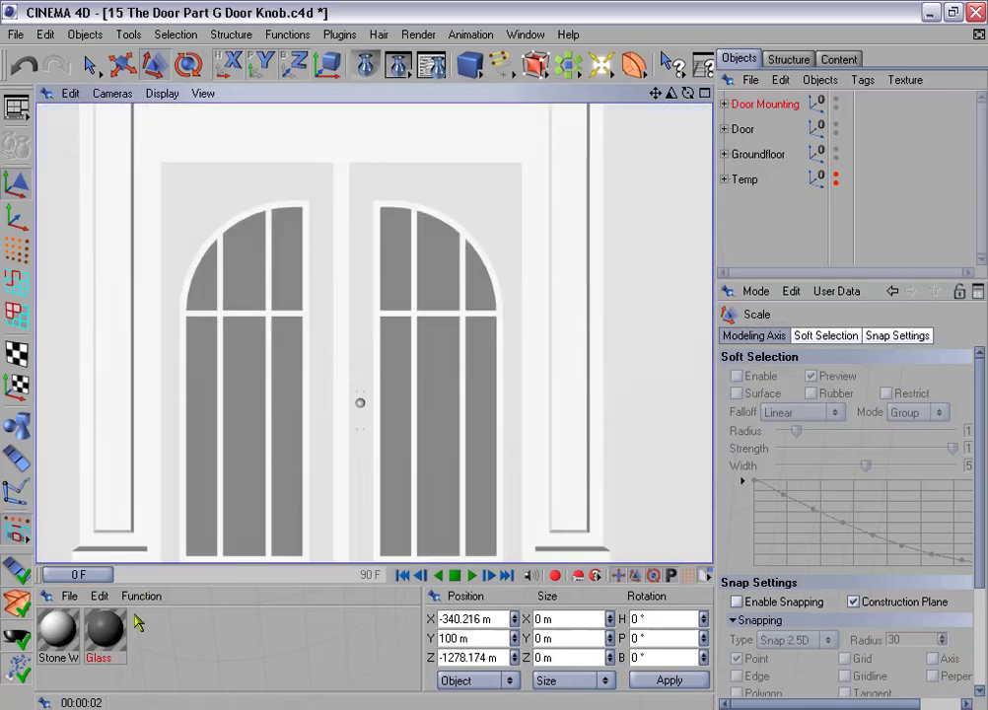
Apply the Glass material to the Door Mounting and set its Y position to 95 m
left_click_drag(110, 627, 763, 105)
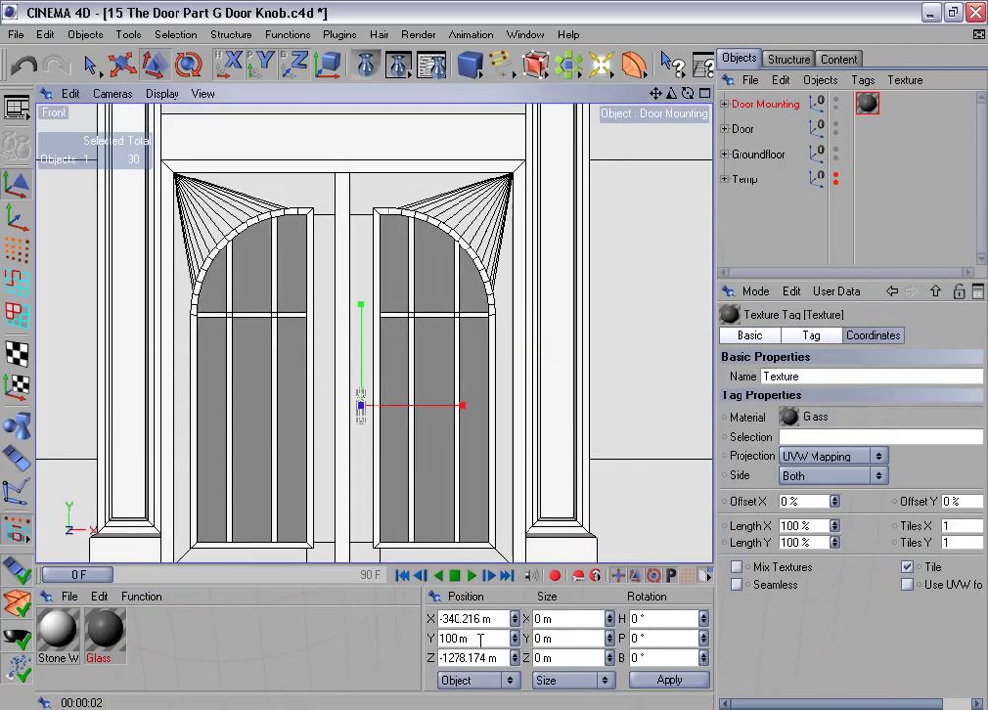
type("95")
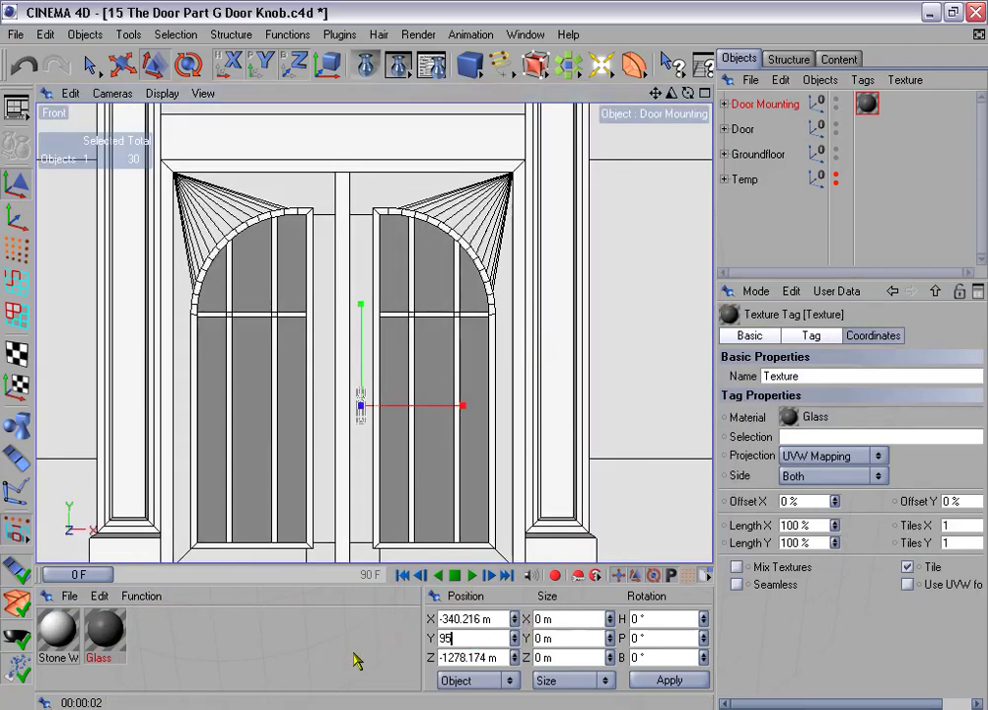
key("Return")
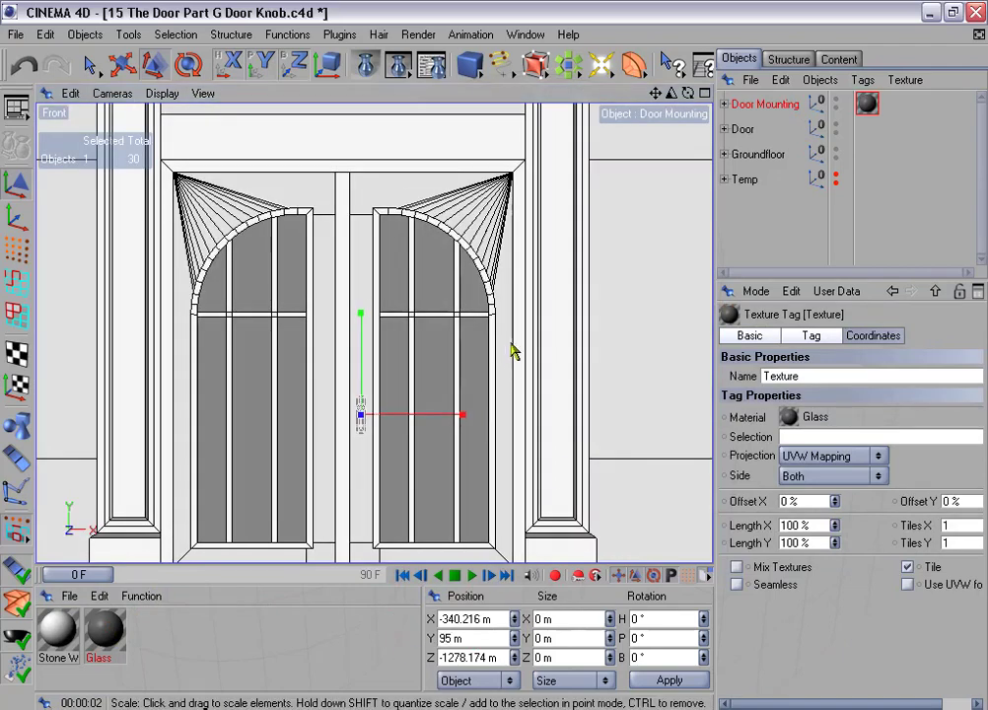
scroll(511, 351, "down", 1)
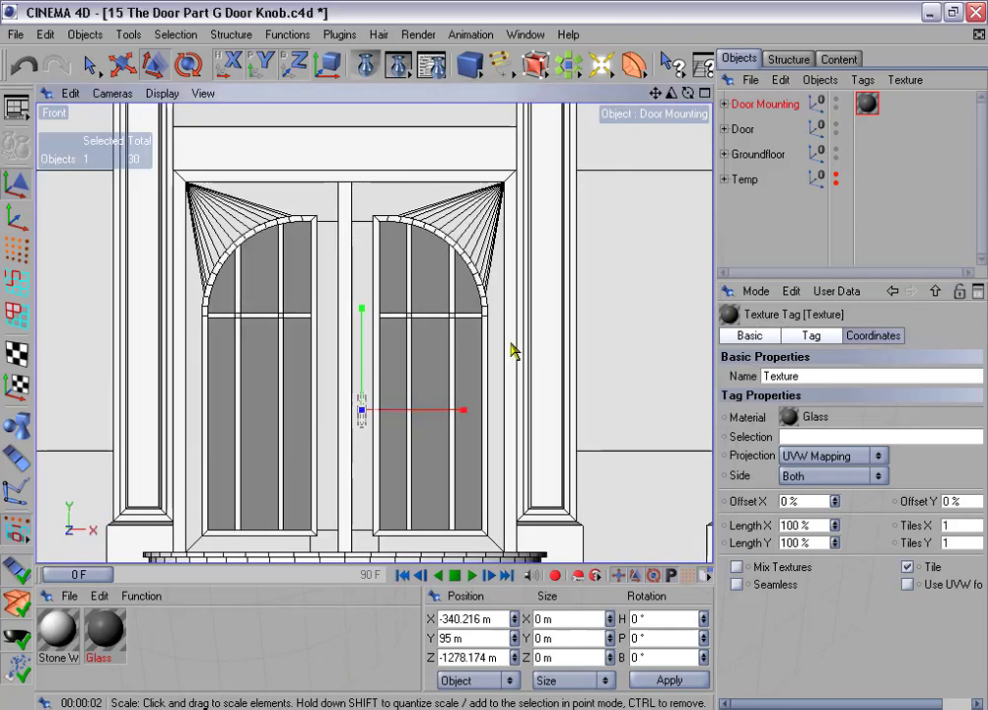
scroll(512, 351, "up", 4)
scroll(496, 397, "up", 2)
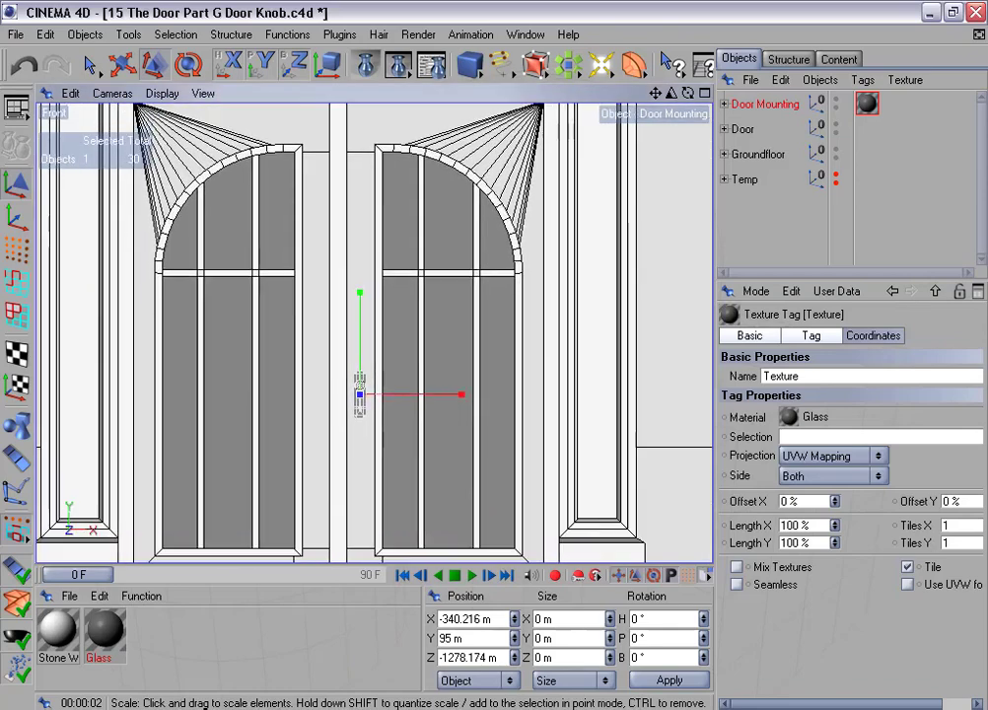
Duplicate the Door Mounting group and rename the copy Door Mounting R
scroll(501, 393, "up", 4)
left_click(761, 106)
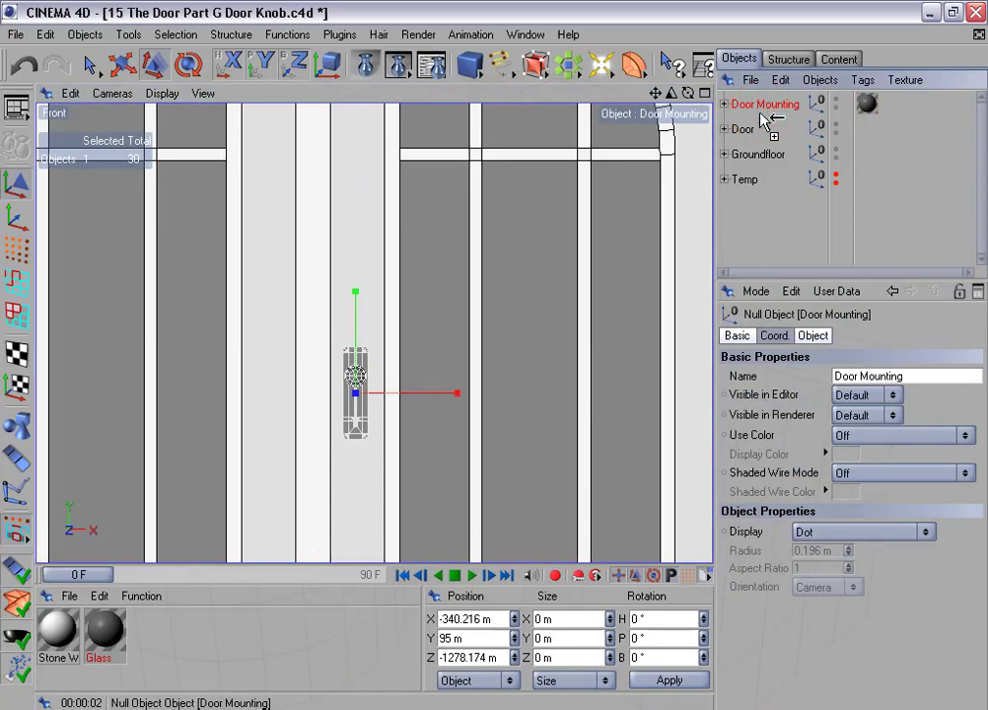
left_click_drag(766, 116, 775, 100, "ctrl")
double_click(783, 105)
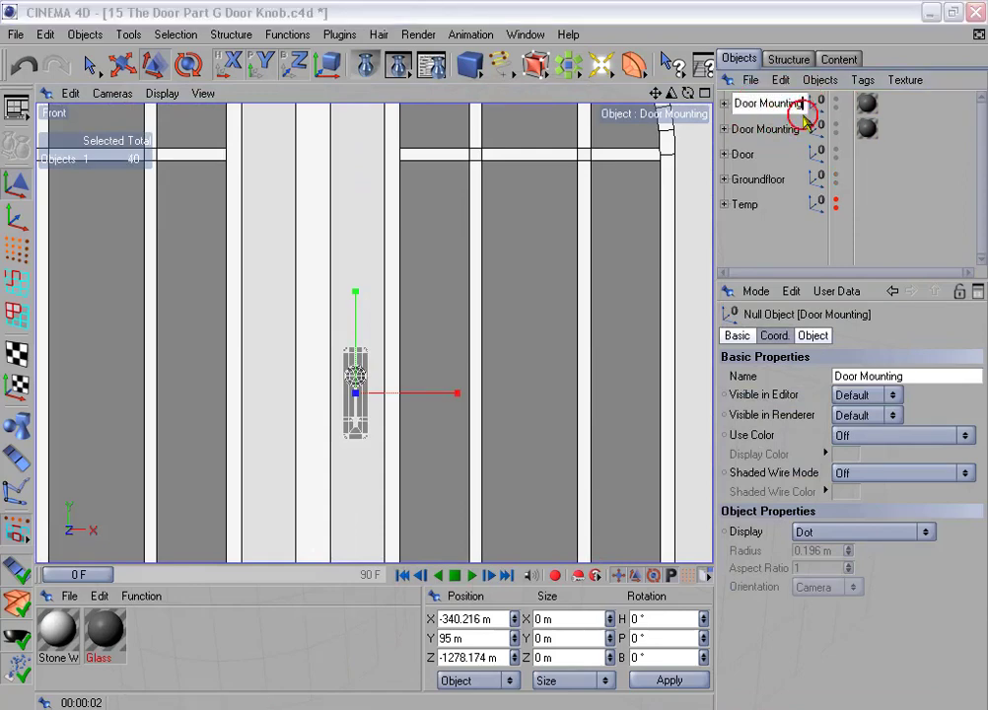
type("R")
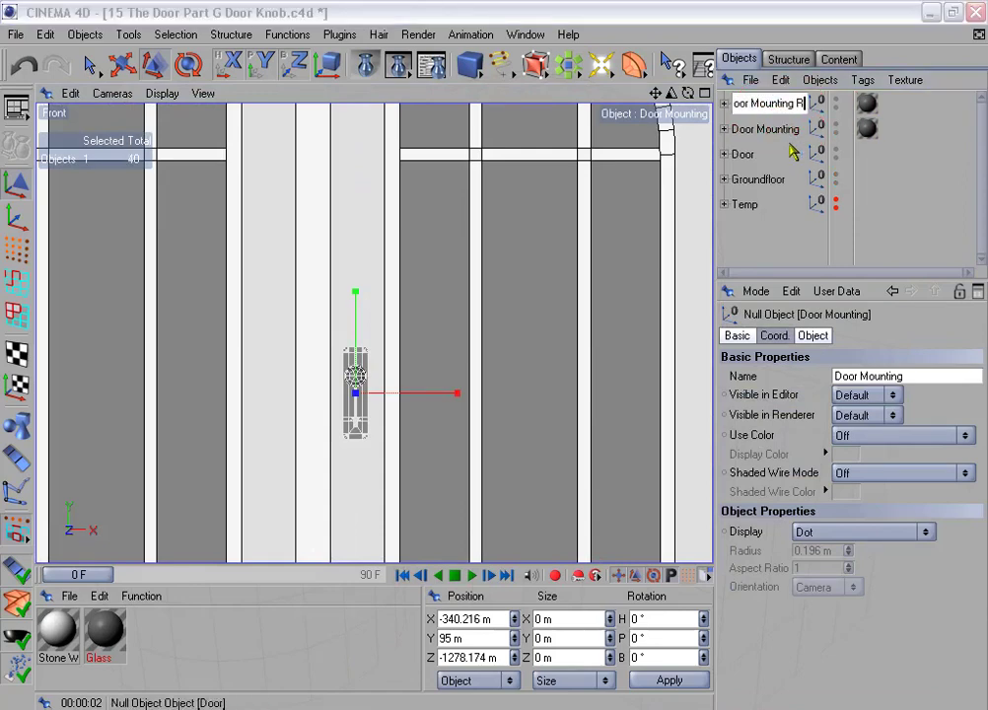
key("Return")
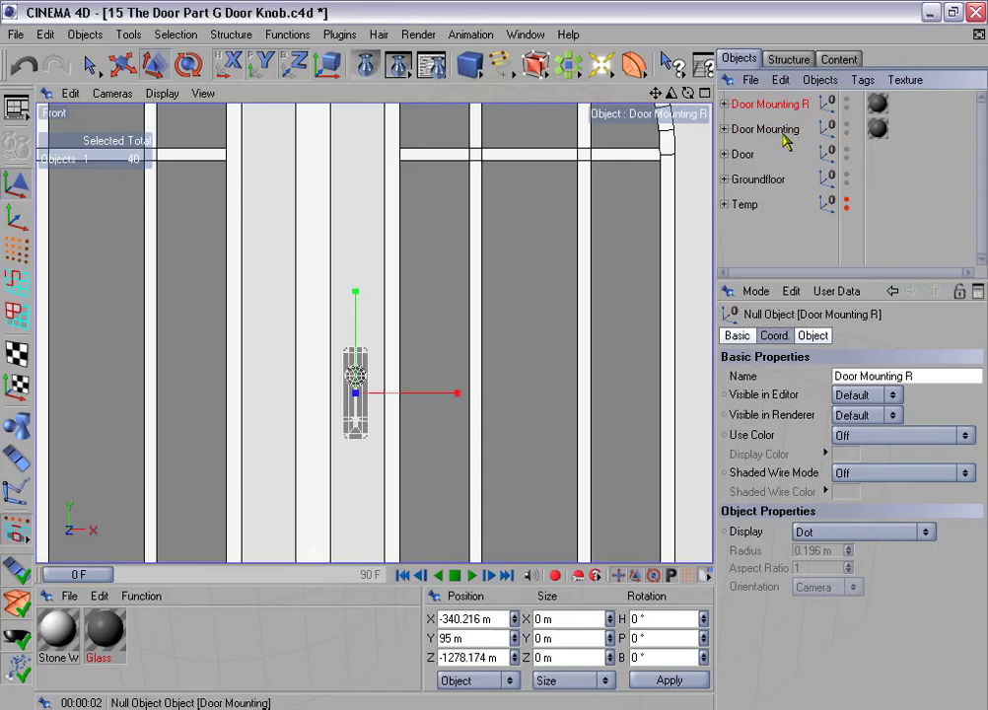
Rename the original door mounting group Door Mounting L and move it about 19.8 m along negative X onto the left door leaf
double_click(777, 130)
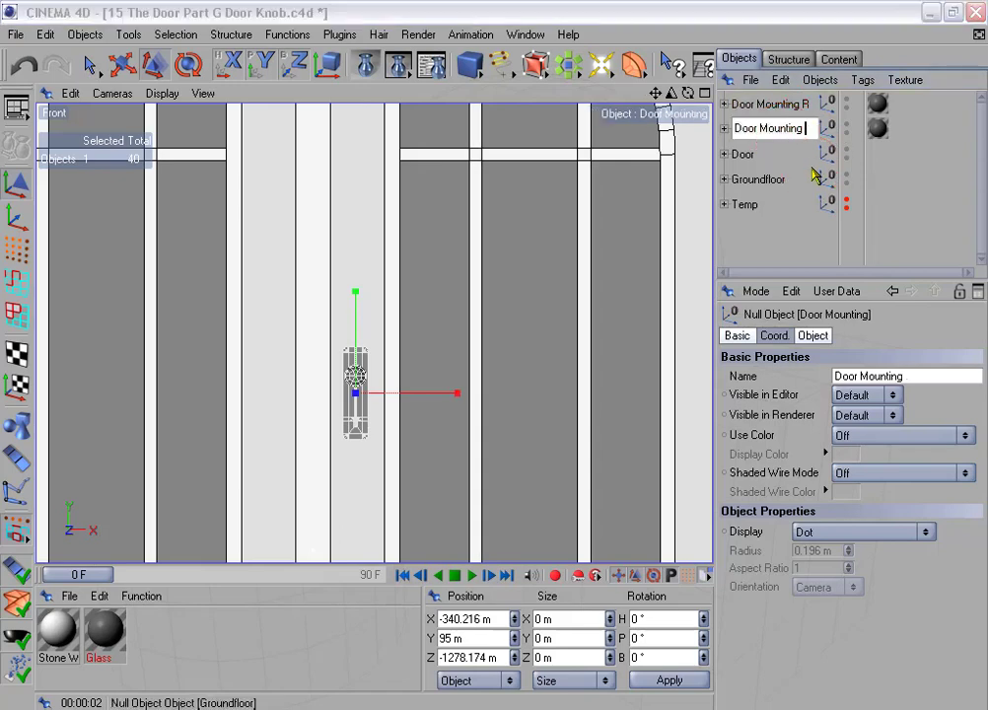
type("L")
key("Return")
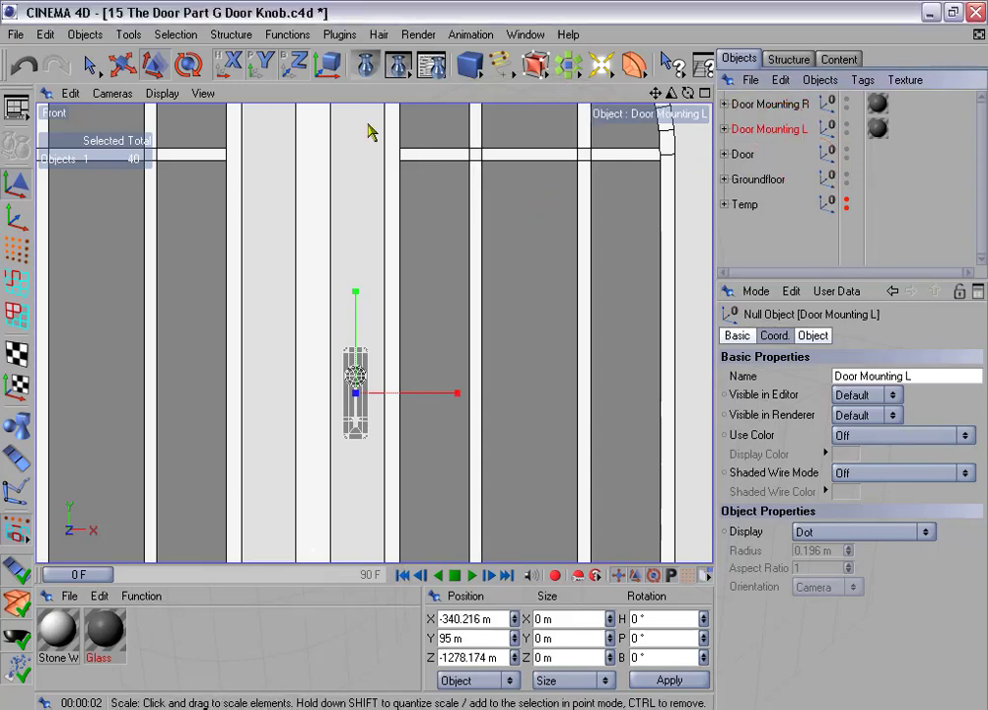
key("e")
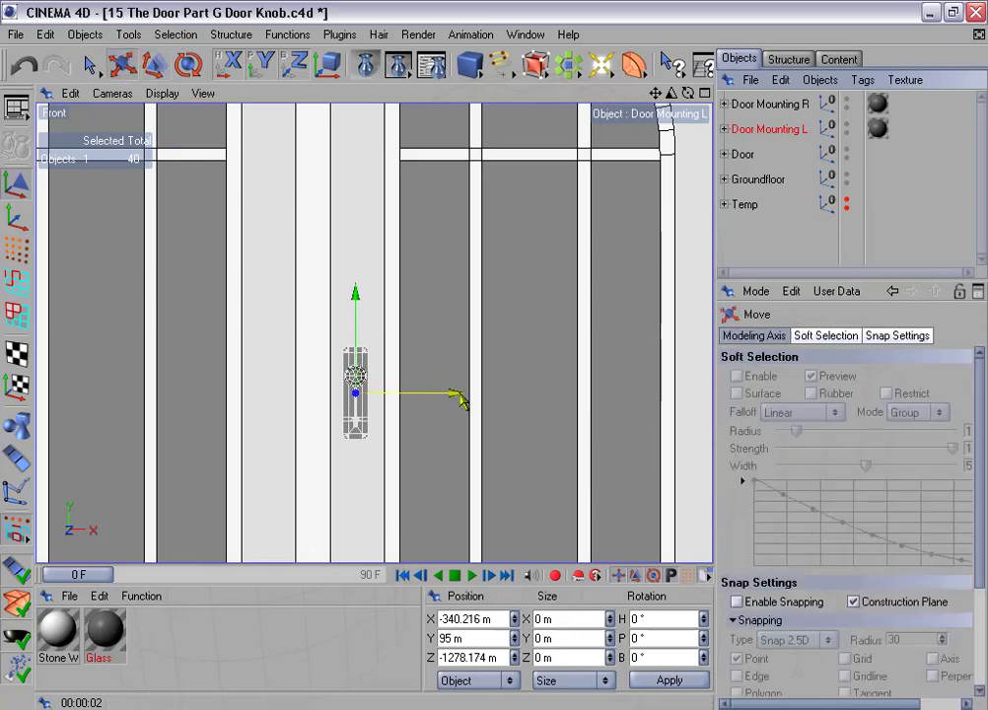
left_click_drag(459, 395, 373, 394)
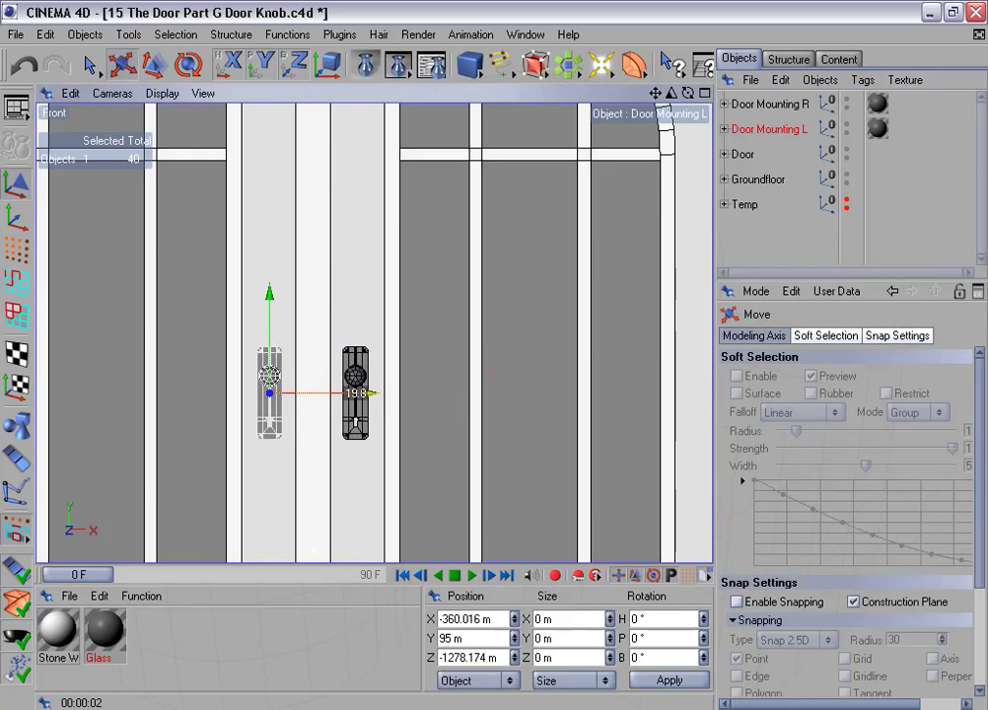
Shift Door Mounting R about 0.4 m along positive X on the right door leaf
left_click(778, 104)
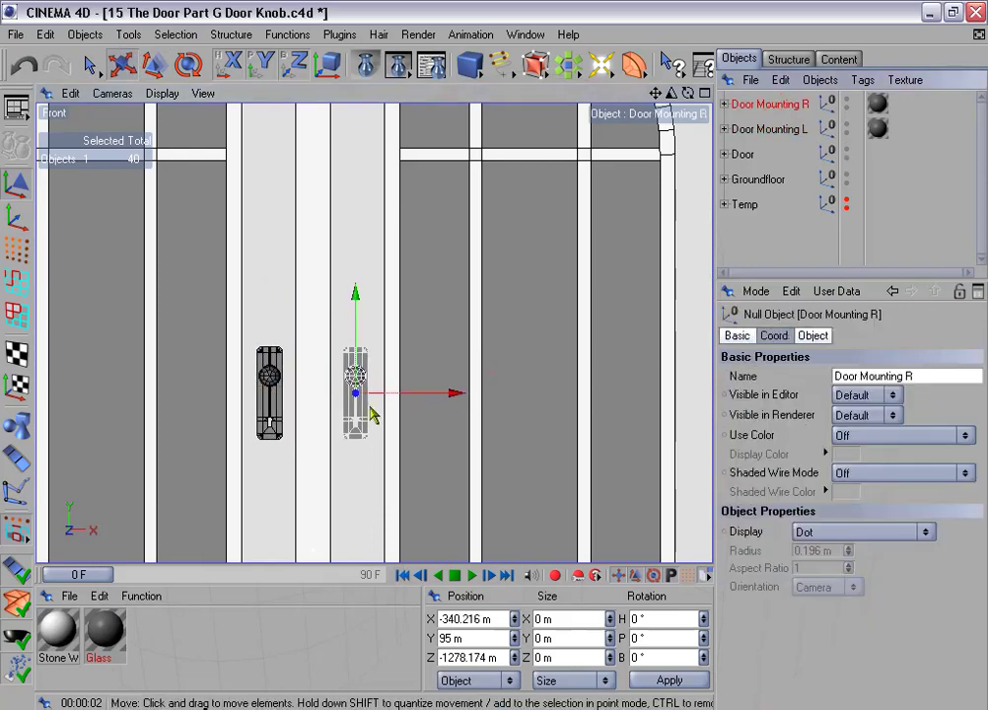
left_click_drag(449, 398, 451, 398)
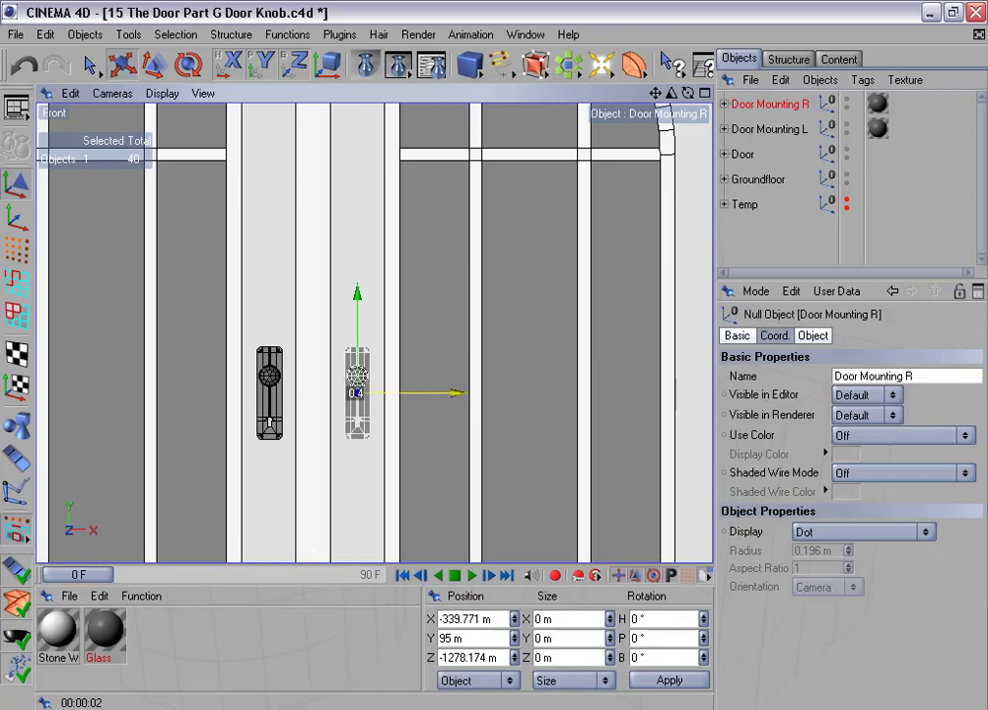
left_click_drag(454, 390, 455, 391)
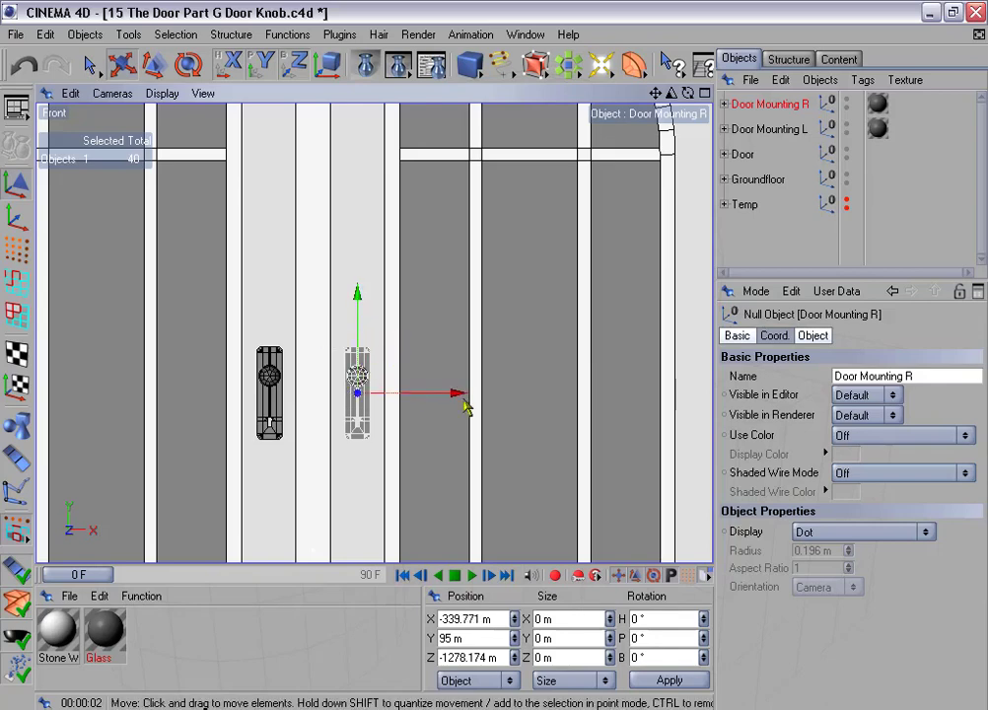
Group Door Mounting R and Door Mounting L under one null object named Door Mountings
middle_click(498, 404)
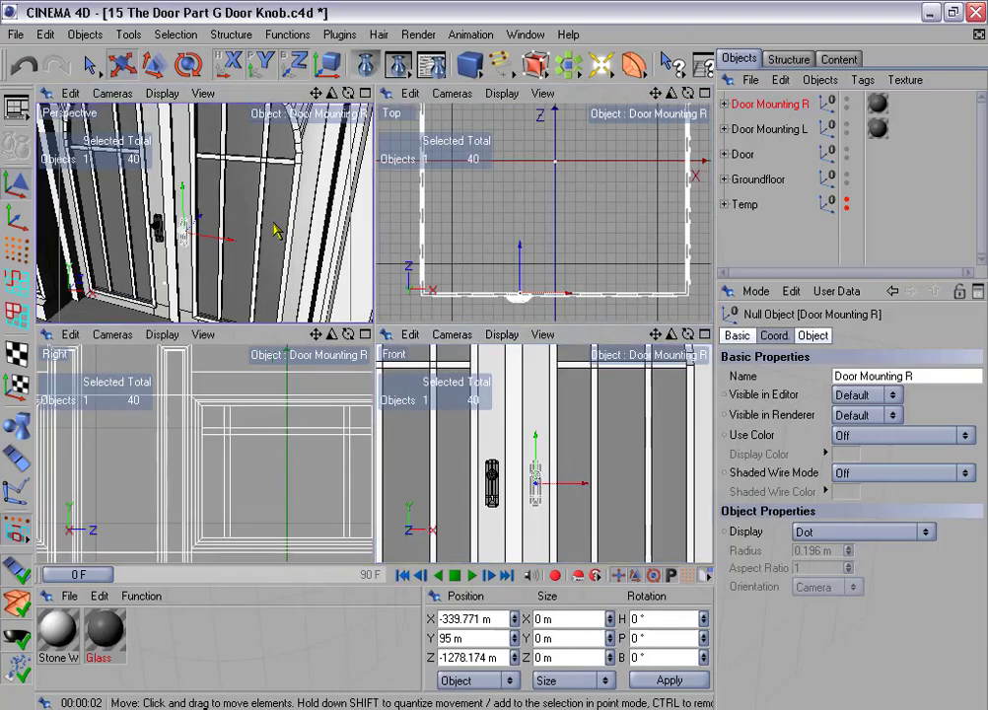
middle_click(277, 230)
scroll(287, 226, "down", 3)
left_click_drag(406, 198, 434, 192, "alt")
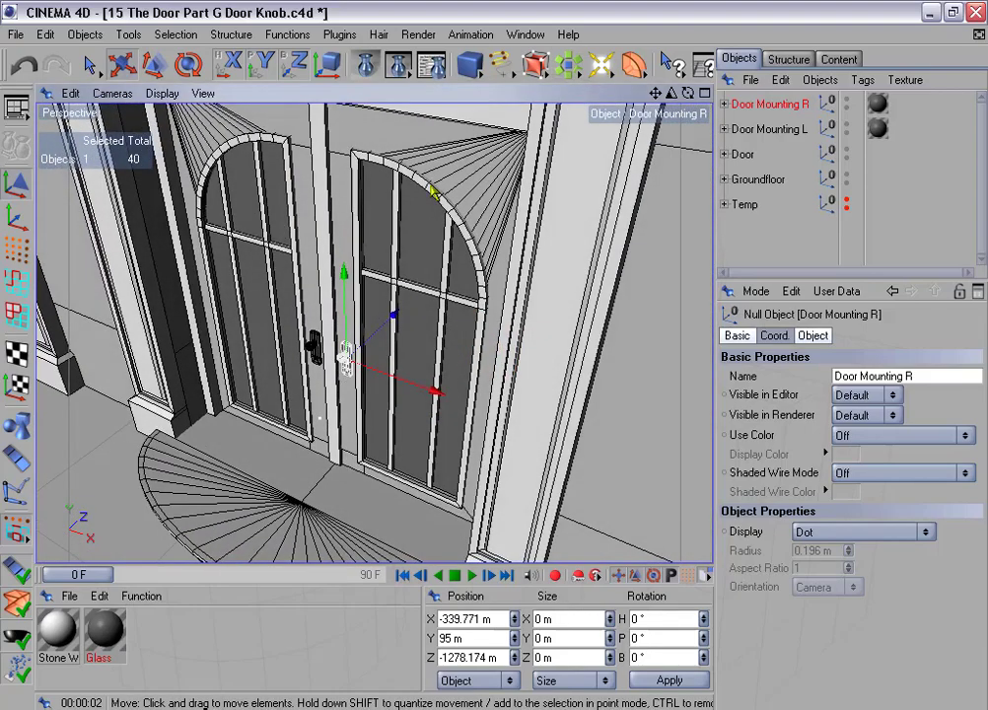
scroll(434, 191, "down", 2)
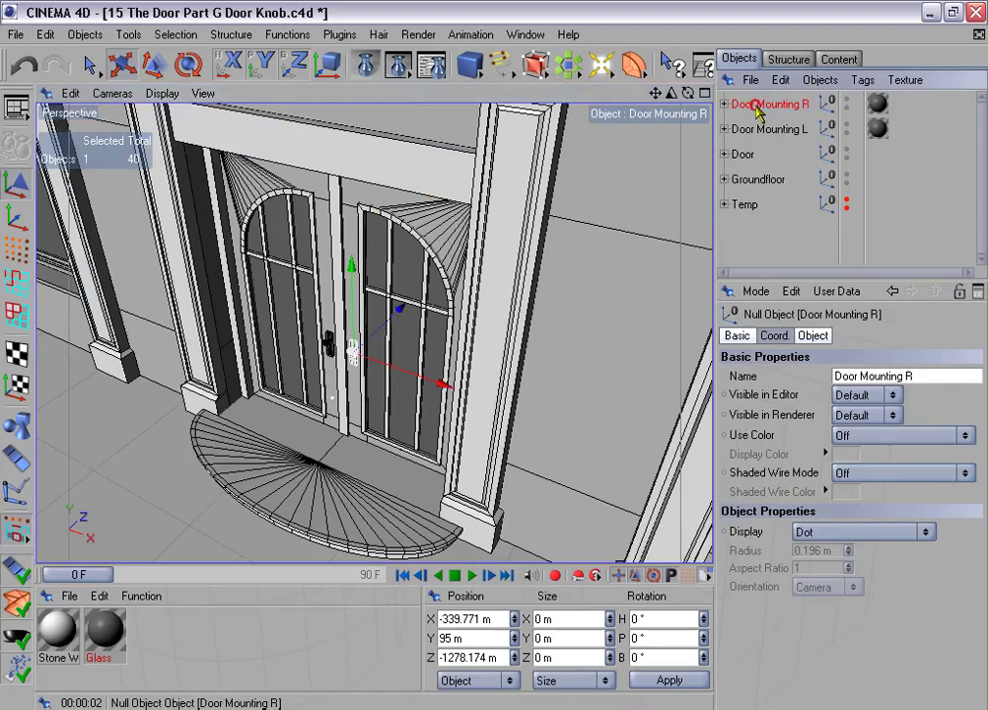
left_click(768, 132, "shift")
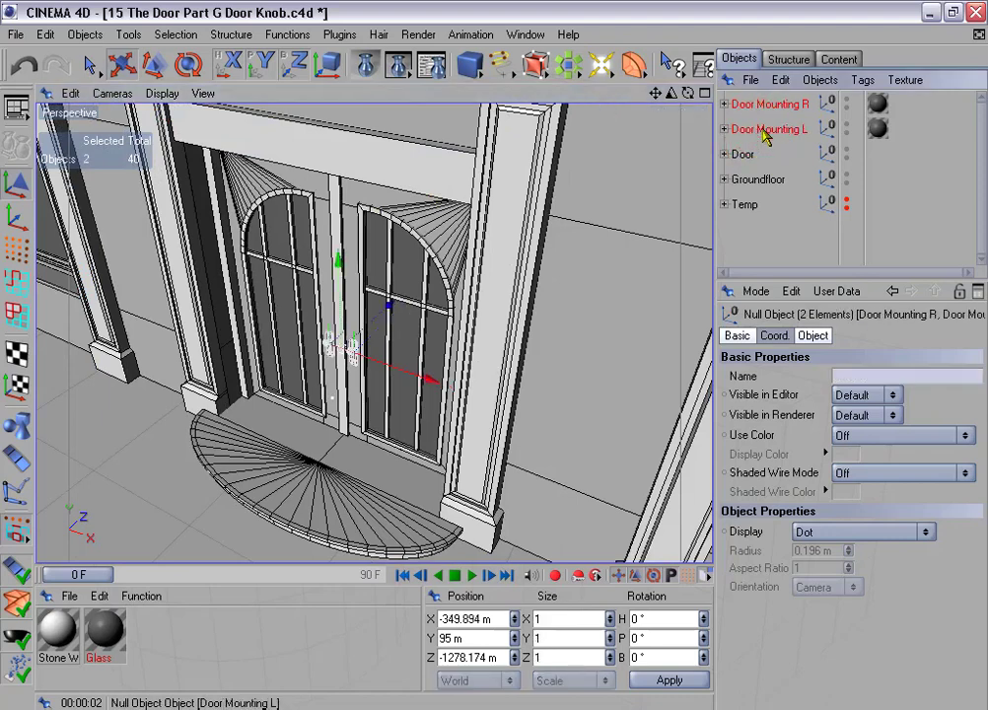
key("alt+g")
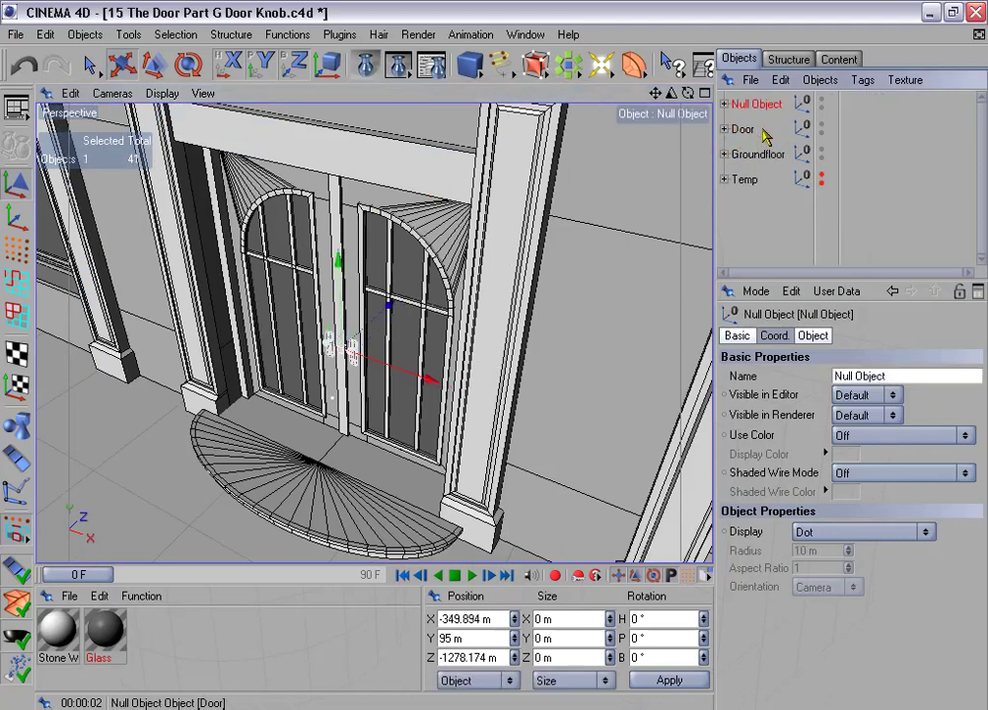
double_click(755, 104)
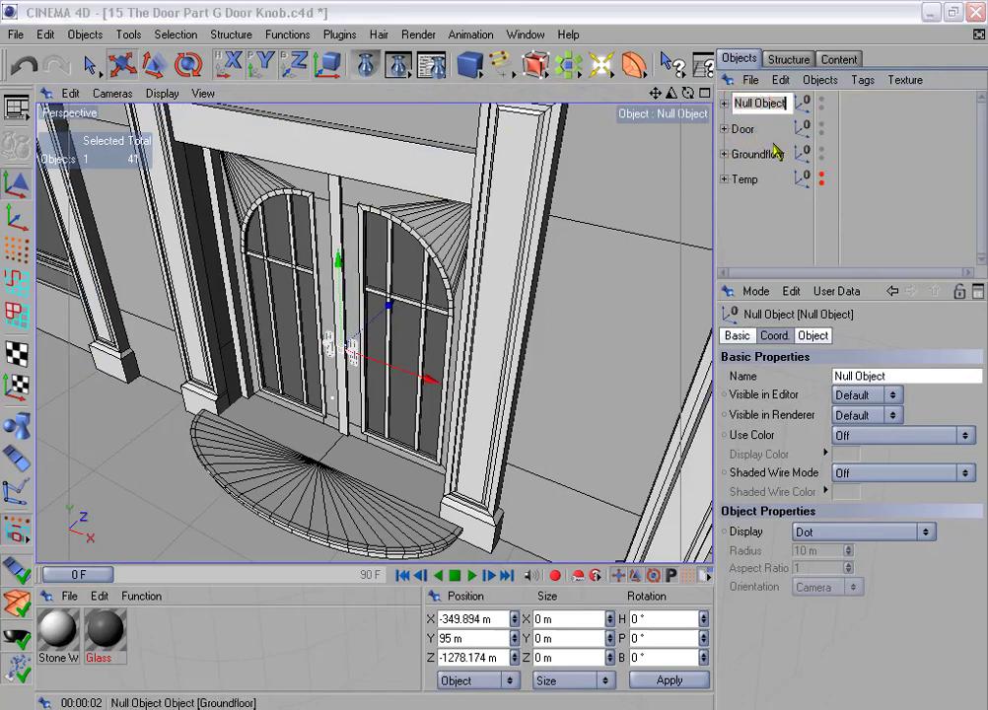
type("D")
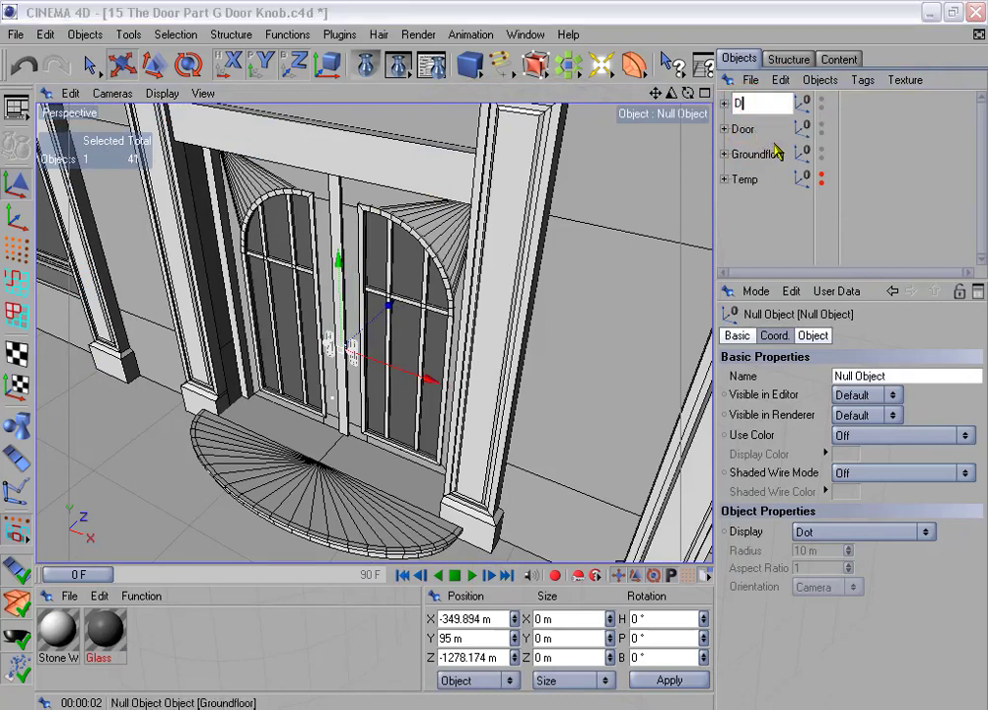
type("oor Mountings")
key("Return")
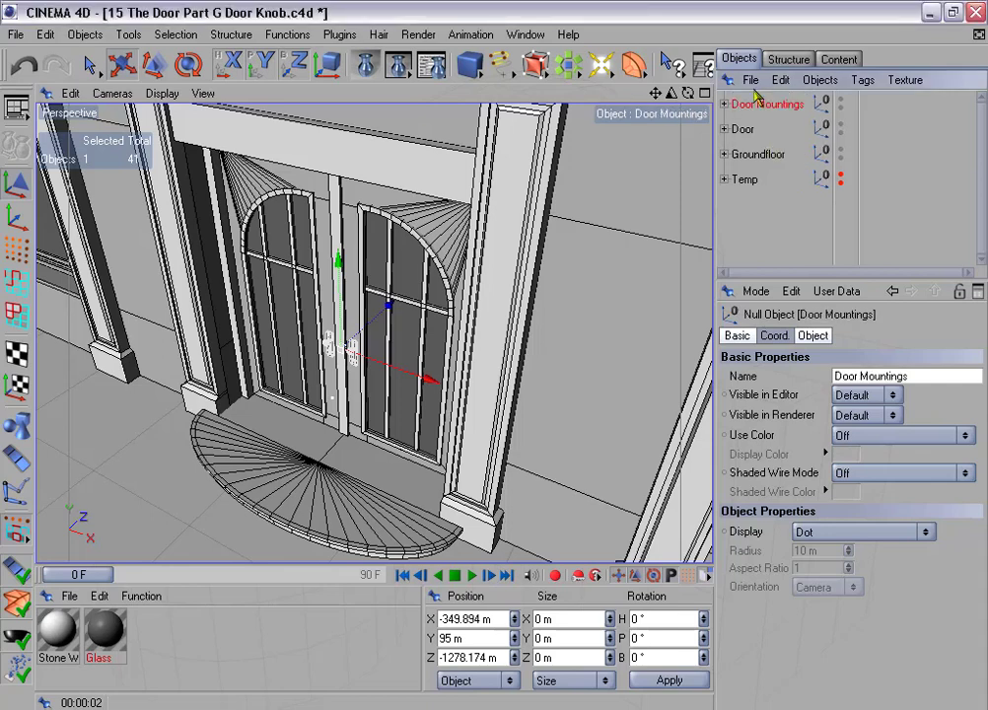
Nest the Door Mountings group inside Door, and place the Door group inside Groundfloor
left_click_drag(748, 133, 747, 130)
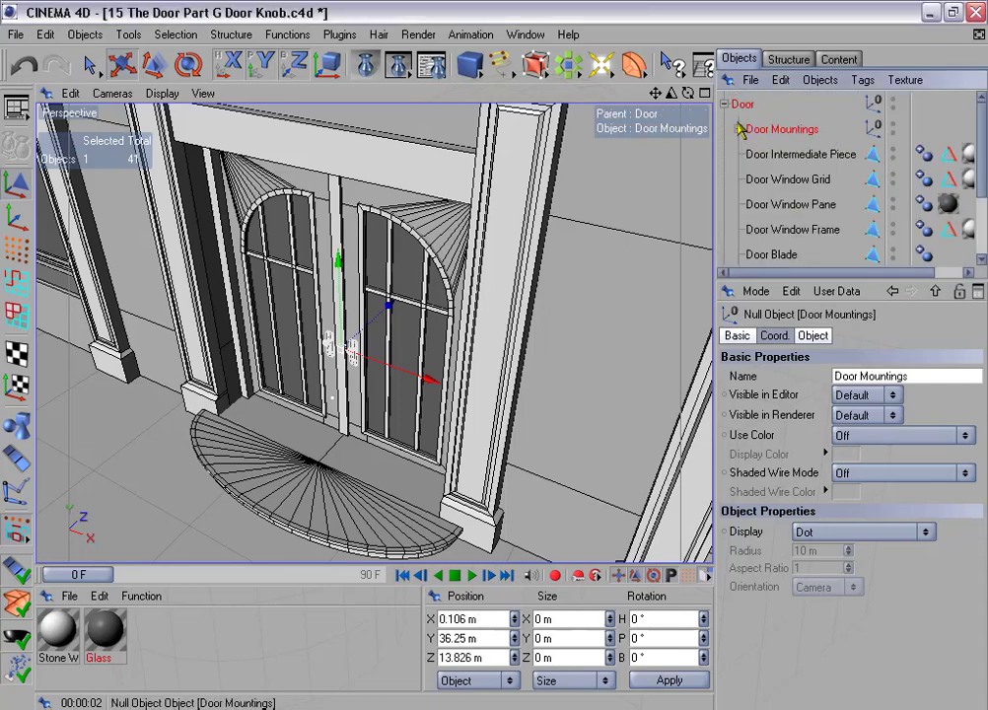
left_click(725, 103)
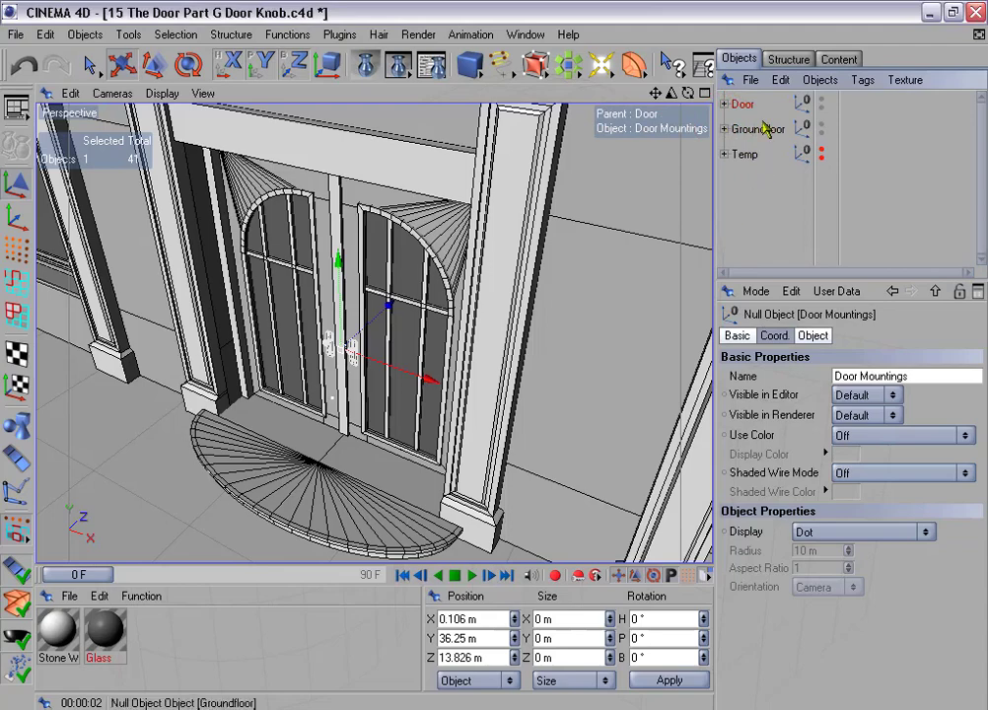
mouse_move(742, 103)
left_mouse_down()
mouse_move(765, 138)
mouse_move(753, 131)
left_mouse_up()
left_click(725, 103)
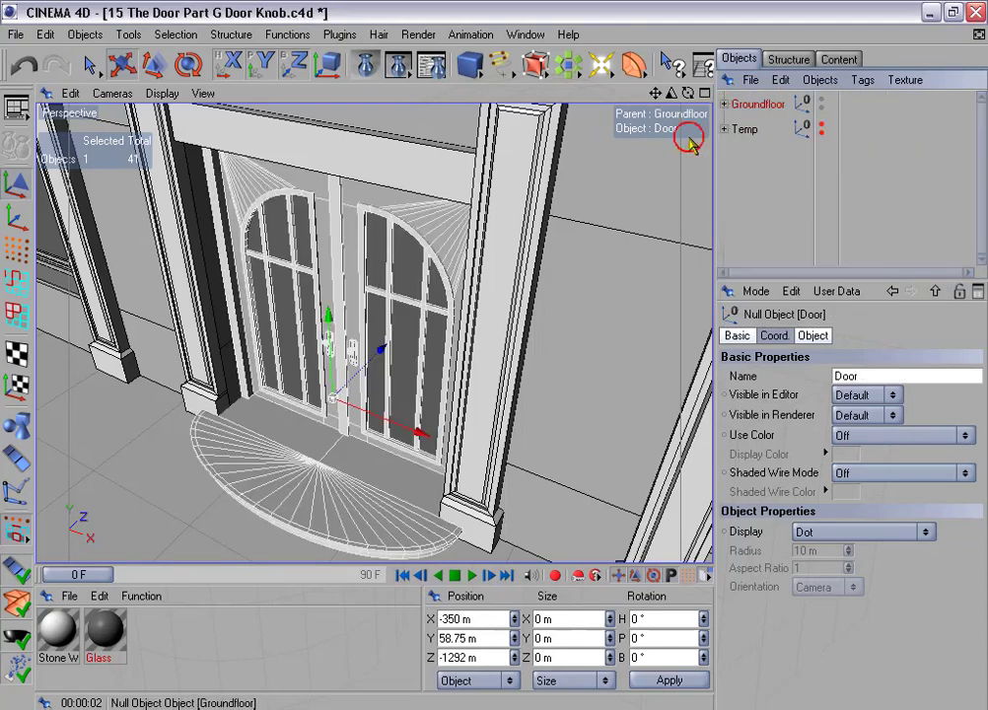
Make the hidden Groundfloor Ceiling object in the Groundfloor group visible again
scroll(582, 215, "down", 4)
scroll(582, 223, "down", 5)
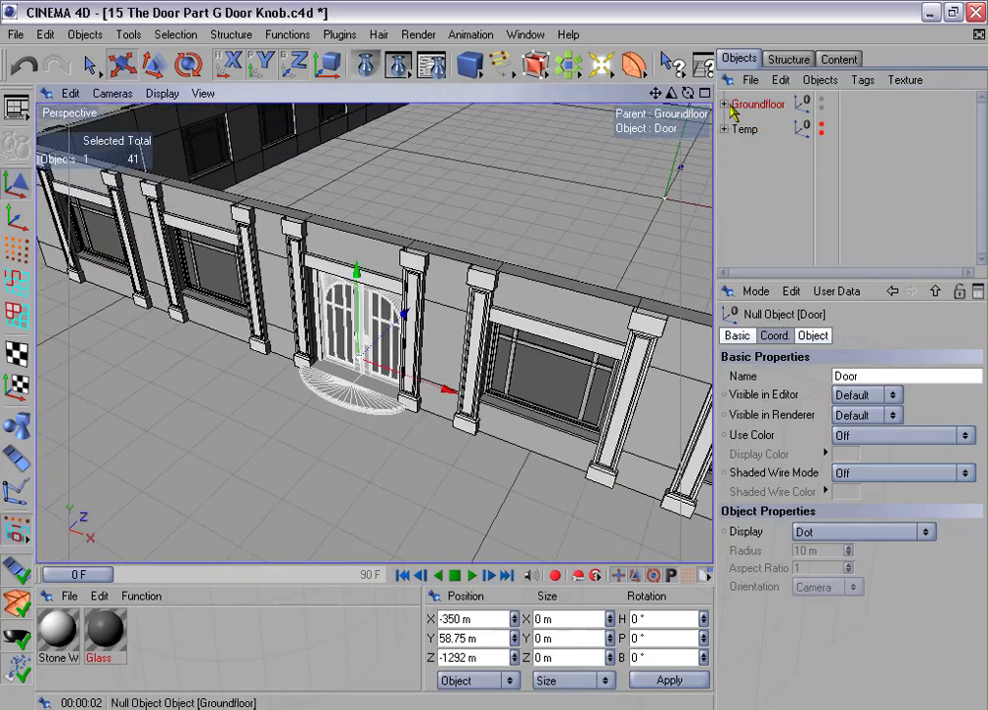
left_click(725, 104)
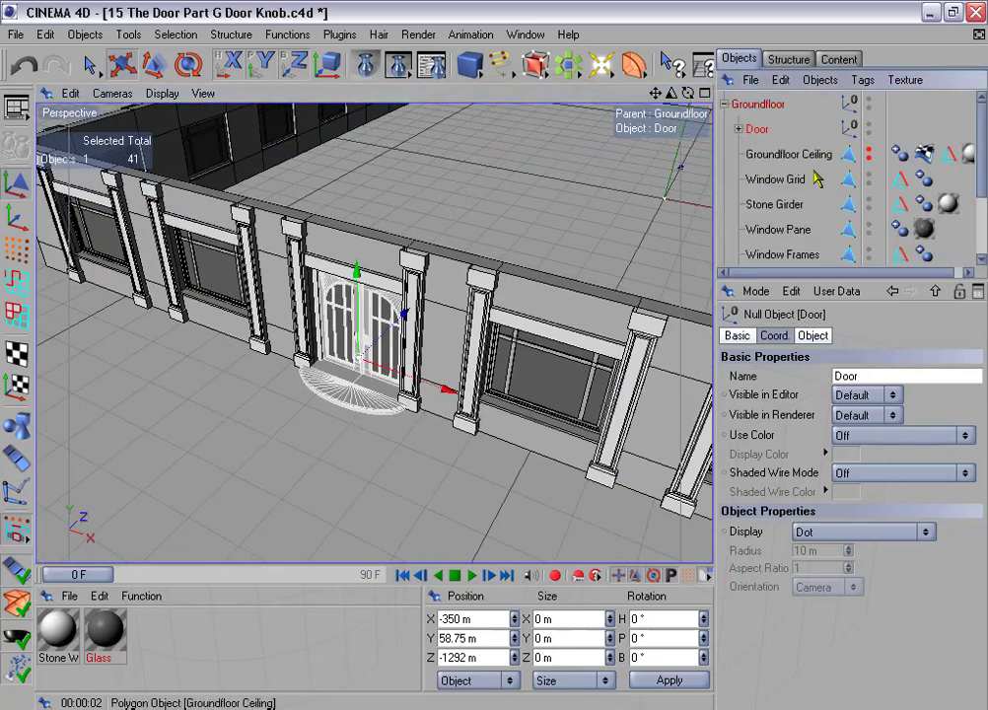
left_click(869, 151)
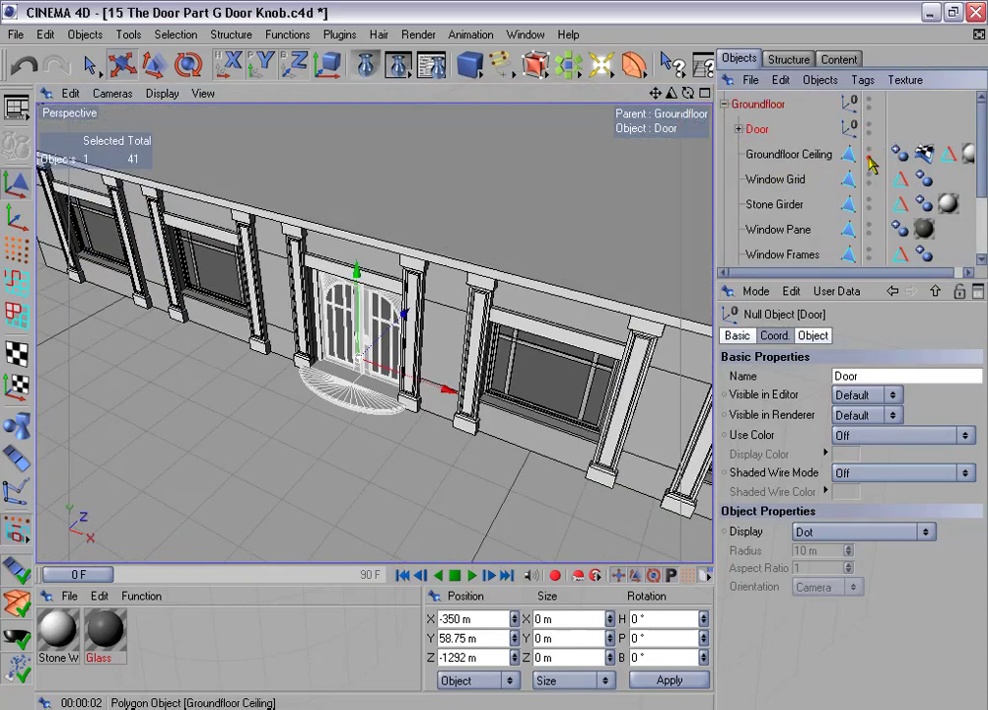
left_click(725, 105)
Select the top polygon of the Groundfloor Ceiling and set its Y position to 52 m
left_click_drag(585, 160, 631, 143, "alt")
scroll(575, 170, "down", 3)
middle_click_drag(574, 170, 773, 166, "alt")
left_click_drag(495, 355, 488, 288, "alt")
left_click_drag(582, 183, 533, 203, "alt")
left_click(725, 104)
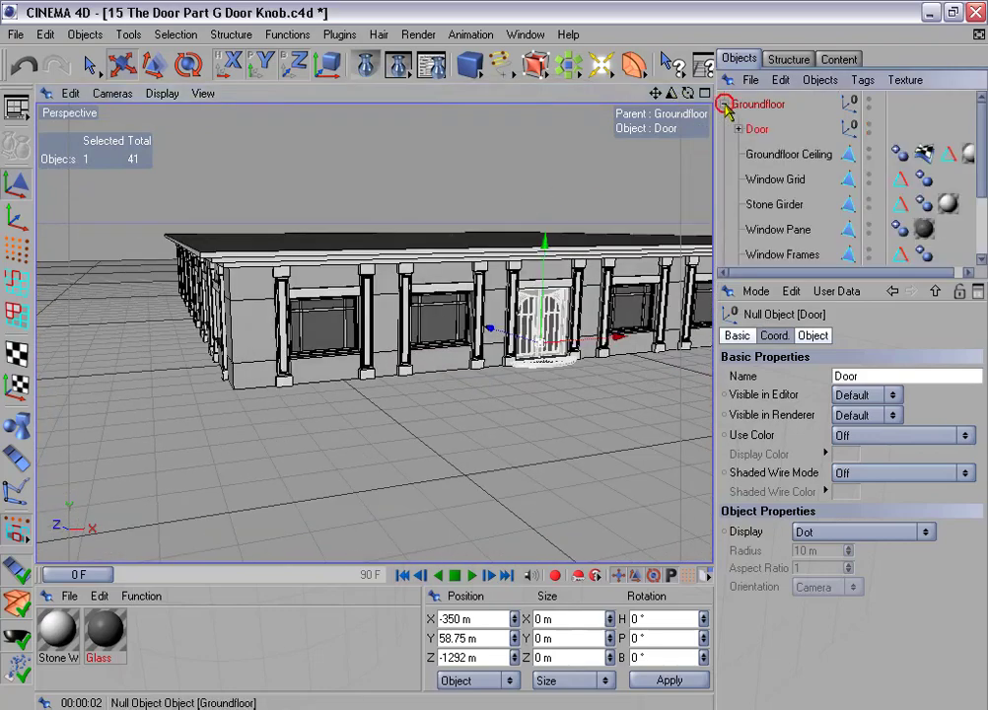
left_click(792, 155)
left_click_drag(640, 243, 599, 241, "alt")
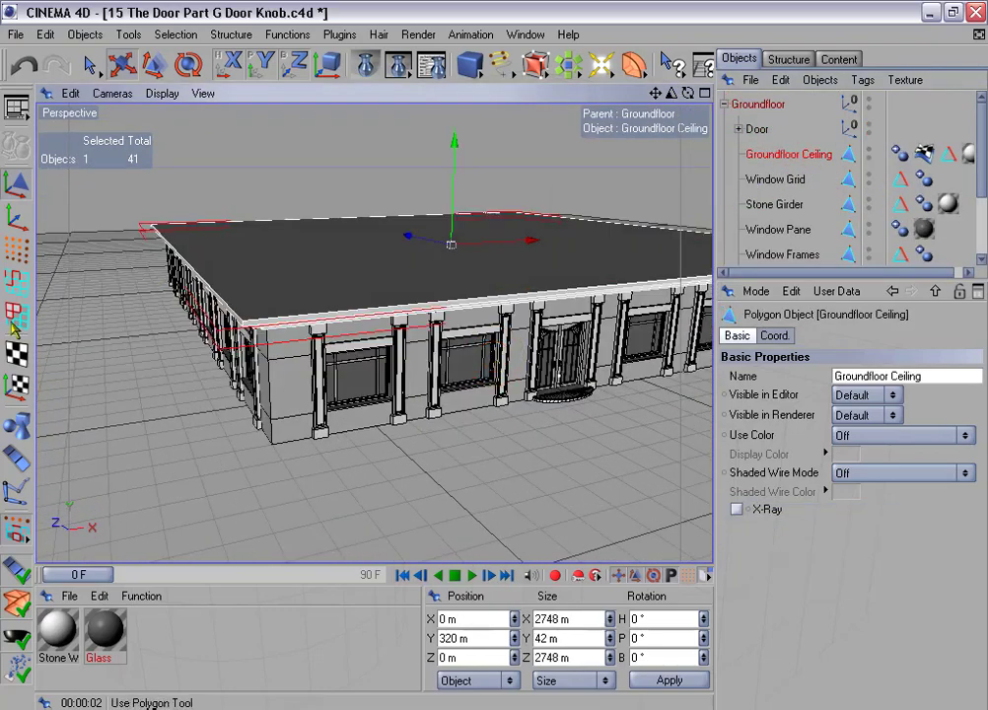
left_click(13, 253)
left_click(90, 64)
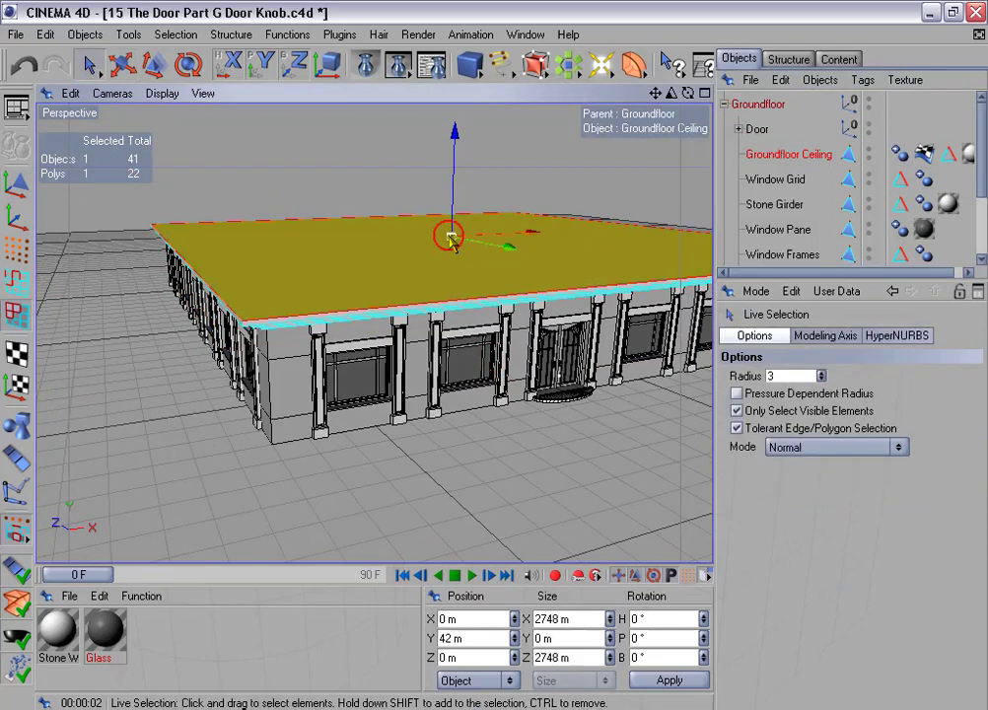
left_click_drag(494, 371, 493, 342, "alt")
double_click(479, 640)
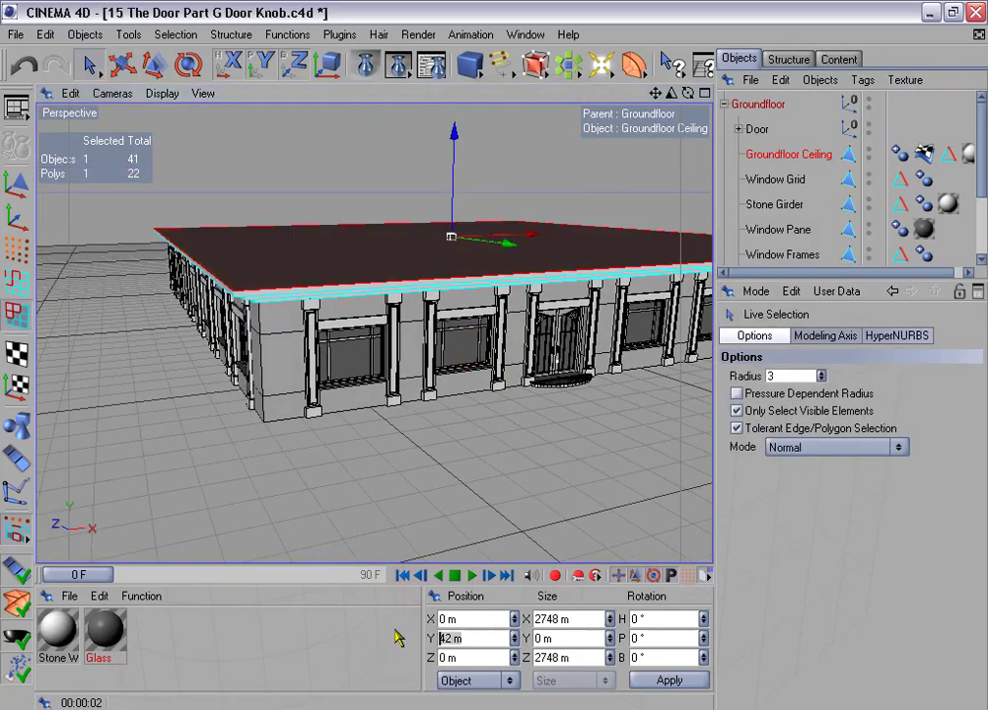
type("52")
key("Return")
Enlarge the object list's height and collapse the Groundfloor hierarchy
mouse_move(688, 93)
left_mouse_down()
mouse_move(648, 58)
mouse_move(685, 92)
left_mouse_up()
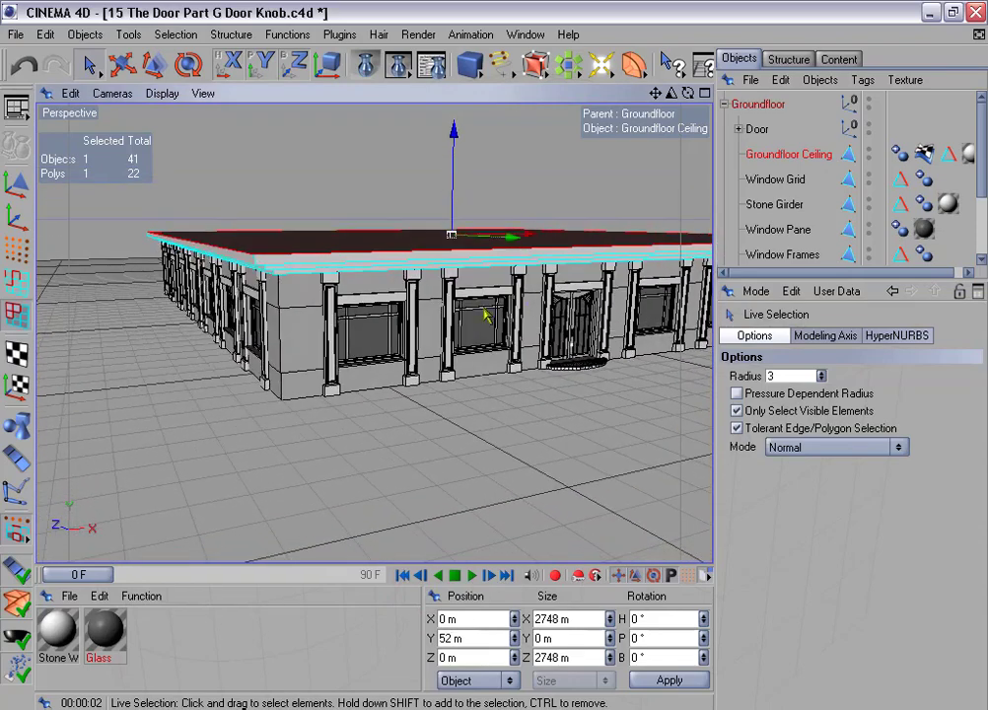
left_click_drag(494, 353, 521, 377, "alt")
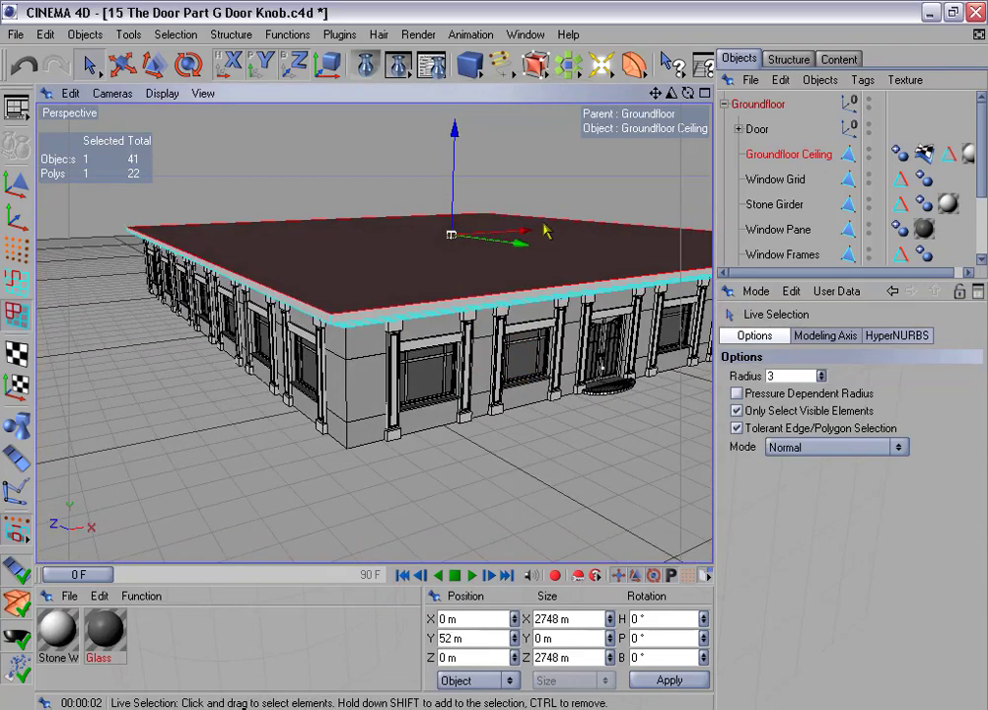
left_click_drag(543, 229, 514, 219, "alt")
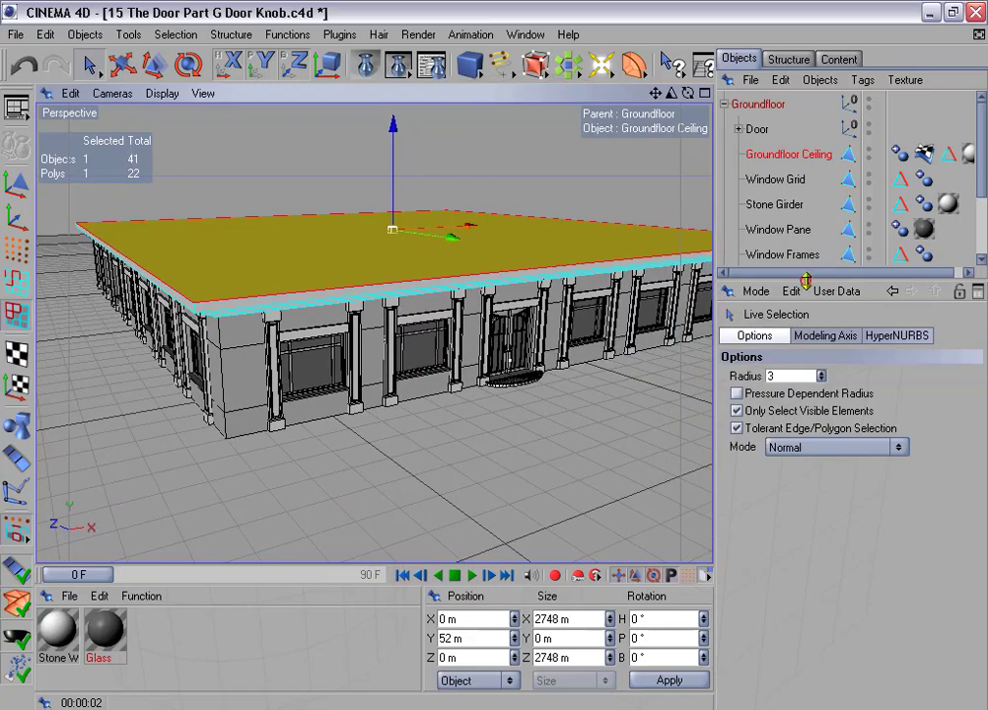
left_click_drag(806, 281, 806, 350)
left_click(724, 104)
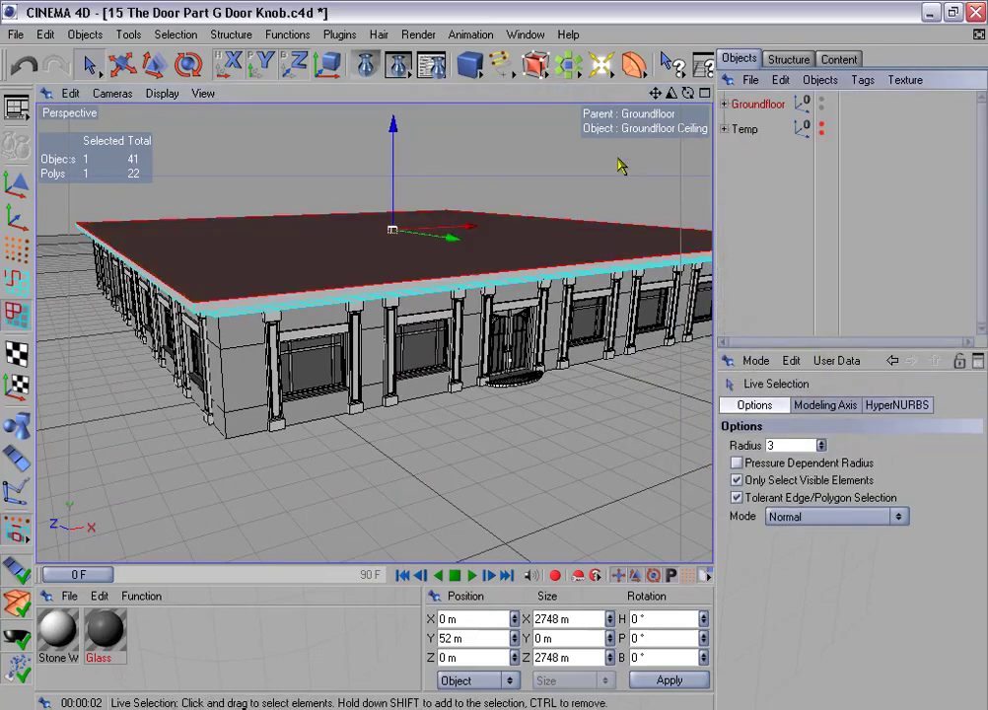
Render the active perspective view with the whole ground floor and its door front in frame
left_click_drag(618, 163, 641, 163, "alt")
middle_click_drag(612, 165, 564, 174, "alt")
right_click_drag(609, 164, 582, 164, "alt")
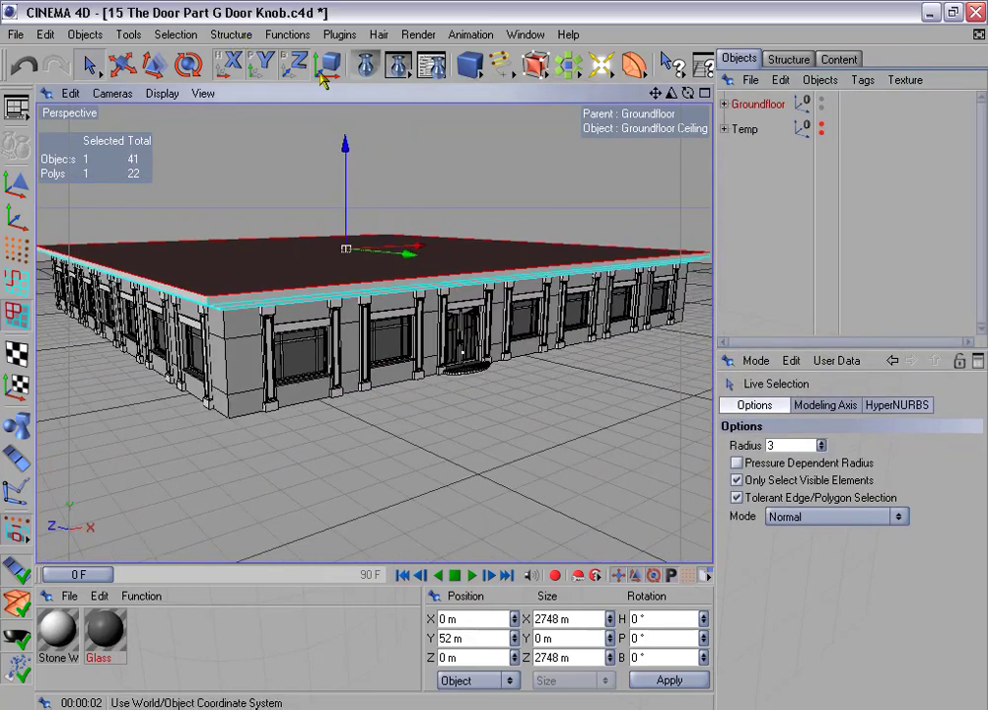
left_click(367, 66)
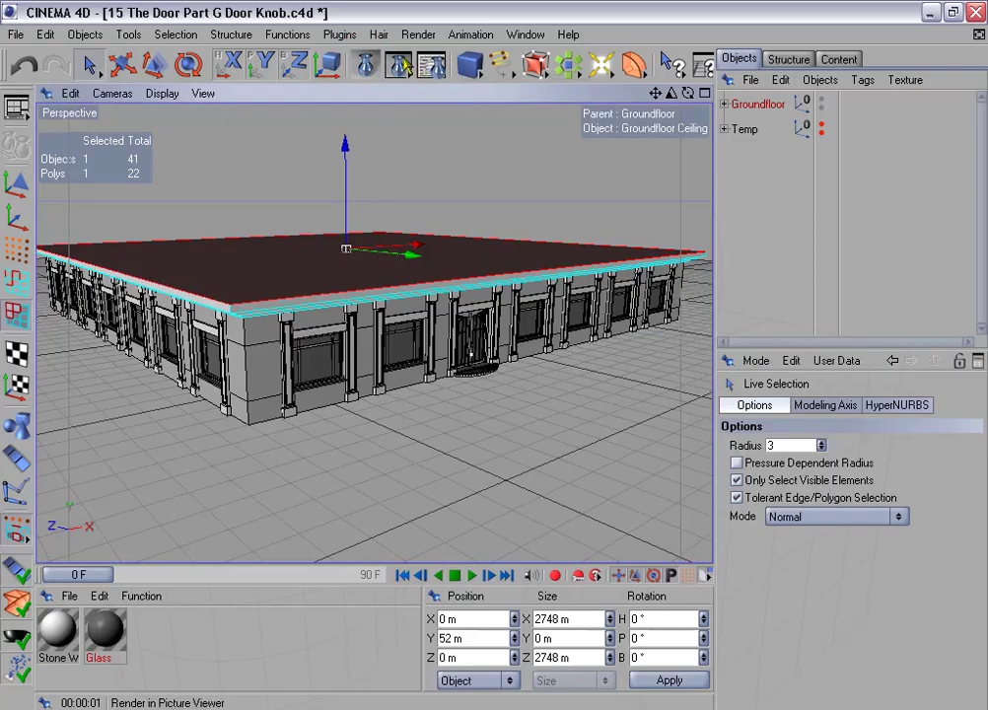
Render the ground floor in the Picture Viewer and maximize the render window
left_click(399, 65)
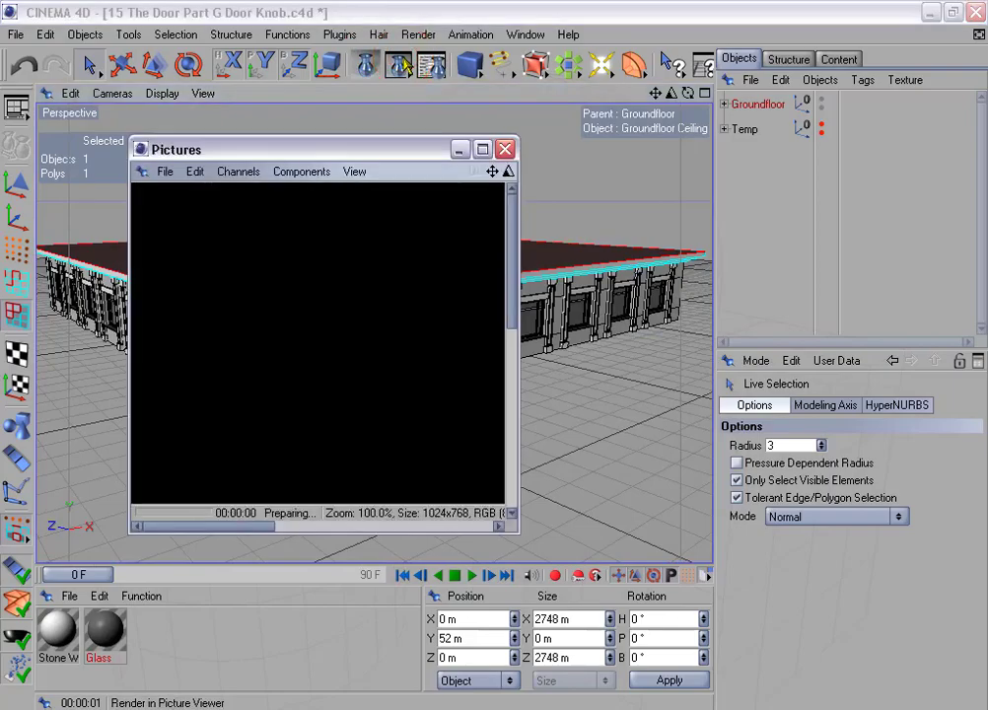
left_click(483, 150)
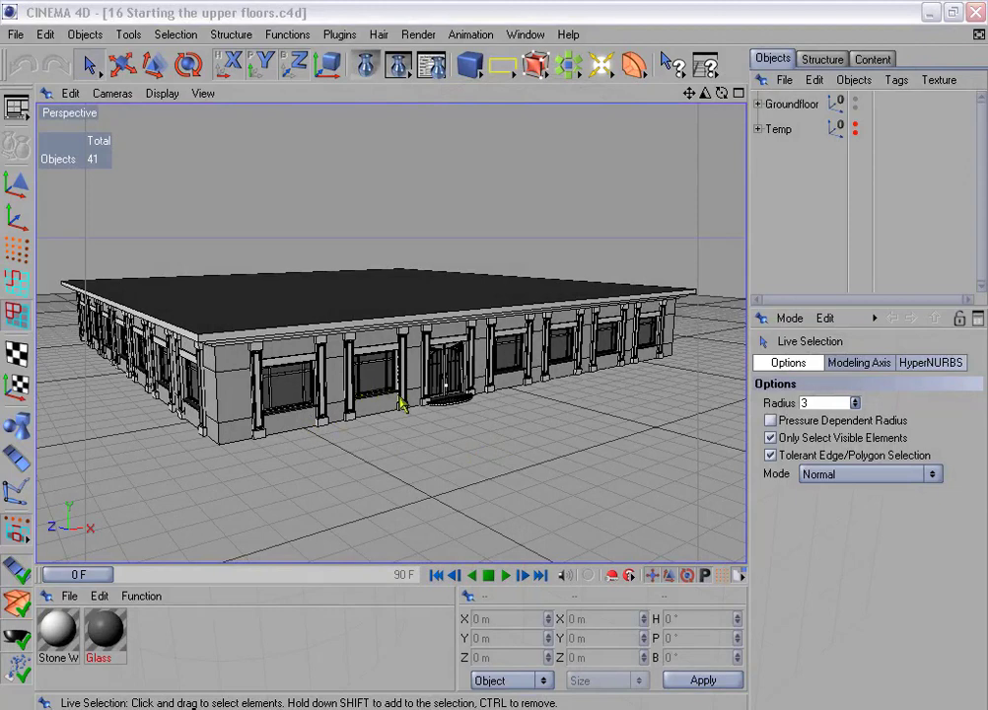
Rename the Stone White material to White and the Glass material to Dark
double_click(59, 632)
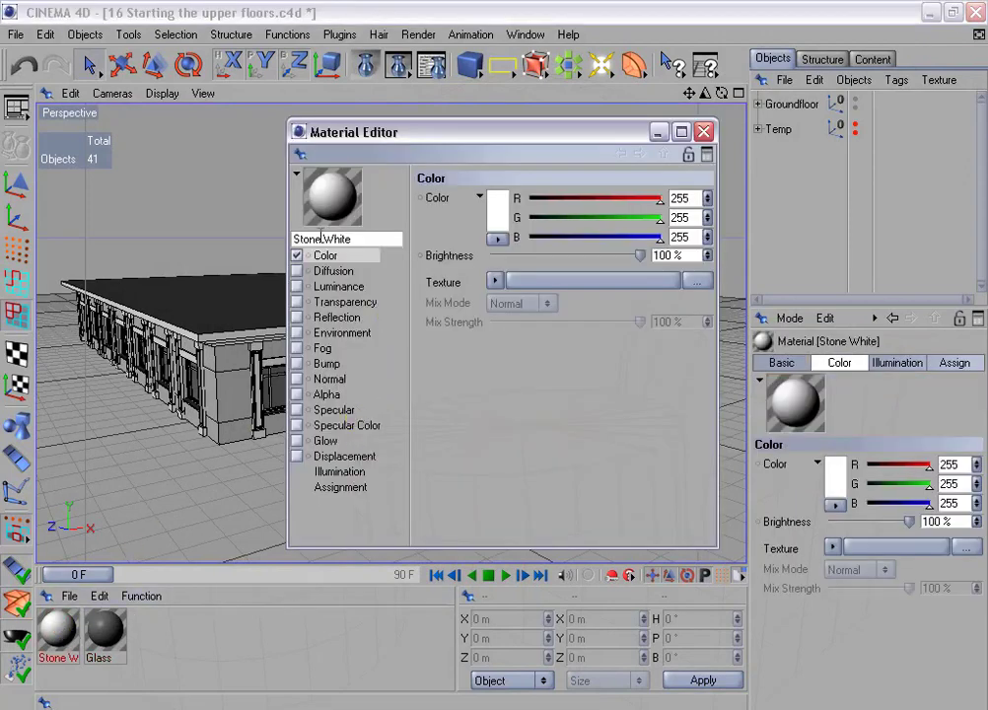
double_click(322, 239)
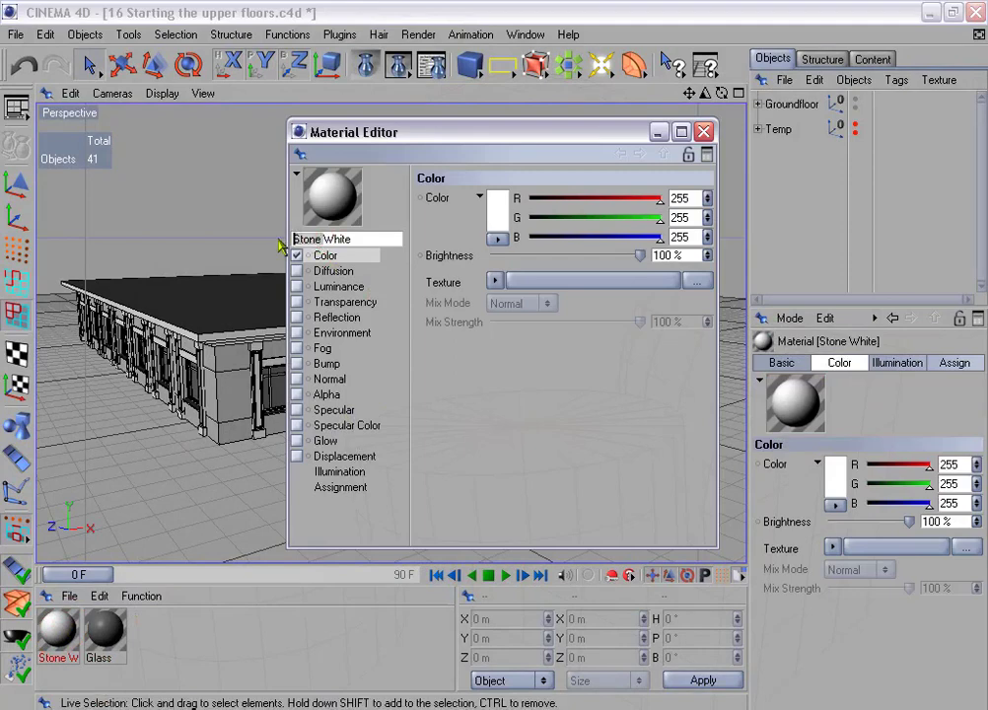
key("BackSpace")
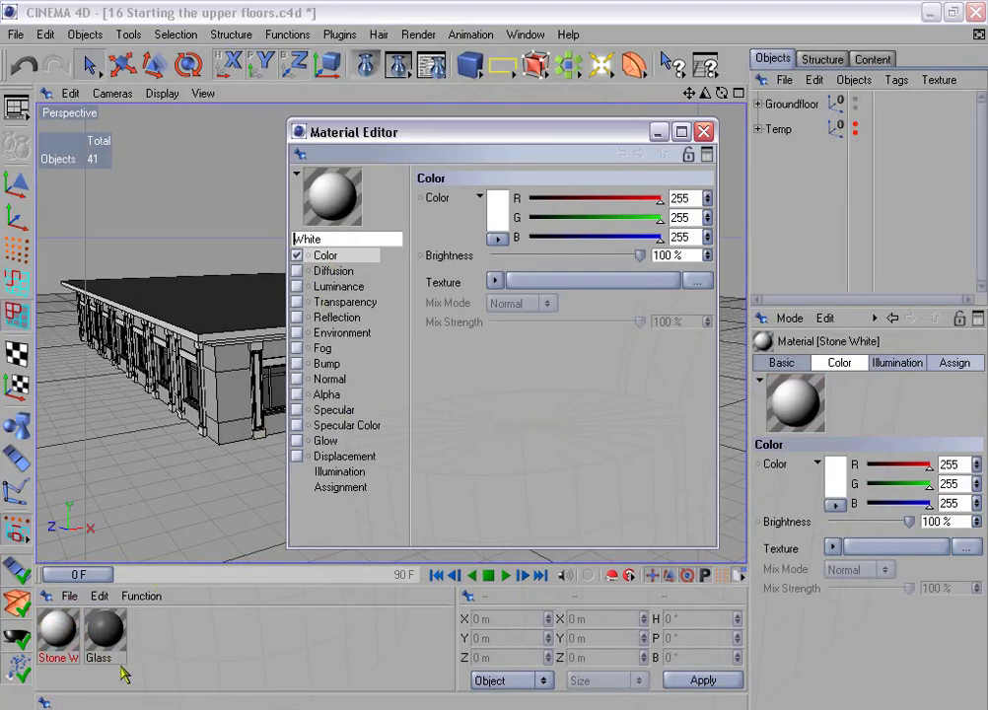
left_click(106, 631)
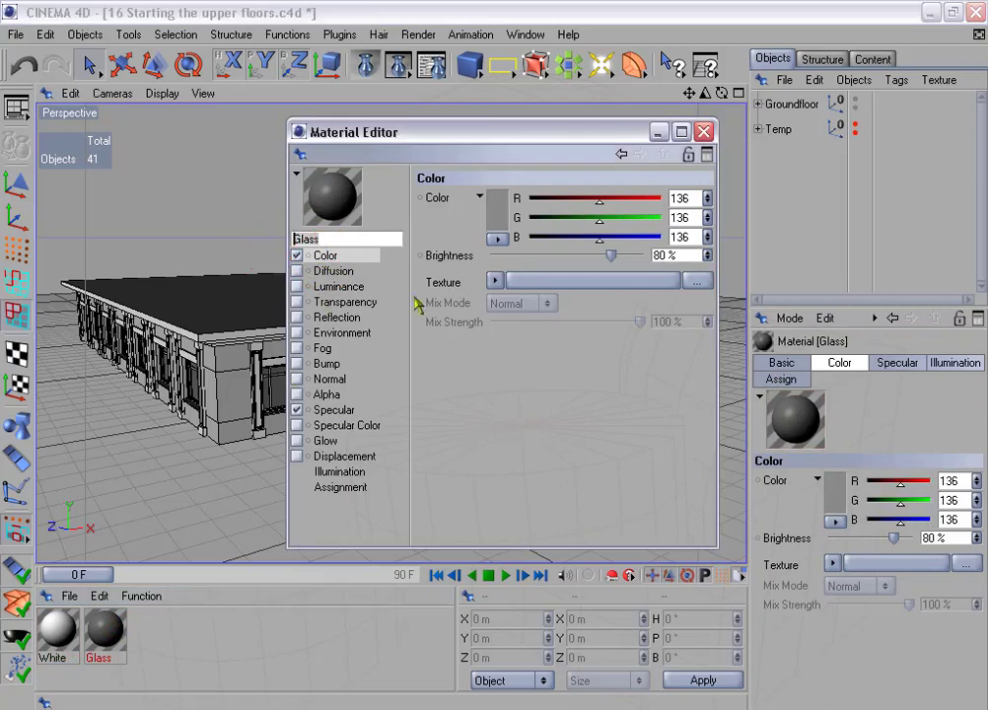
type("Dark")
key("Return")
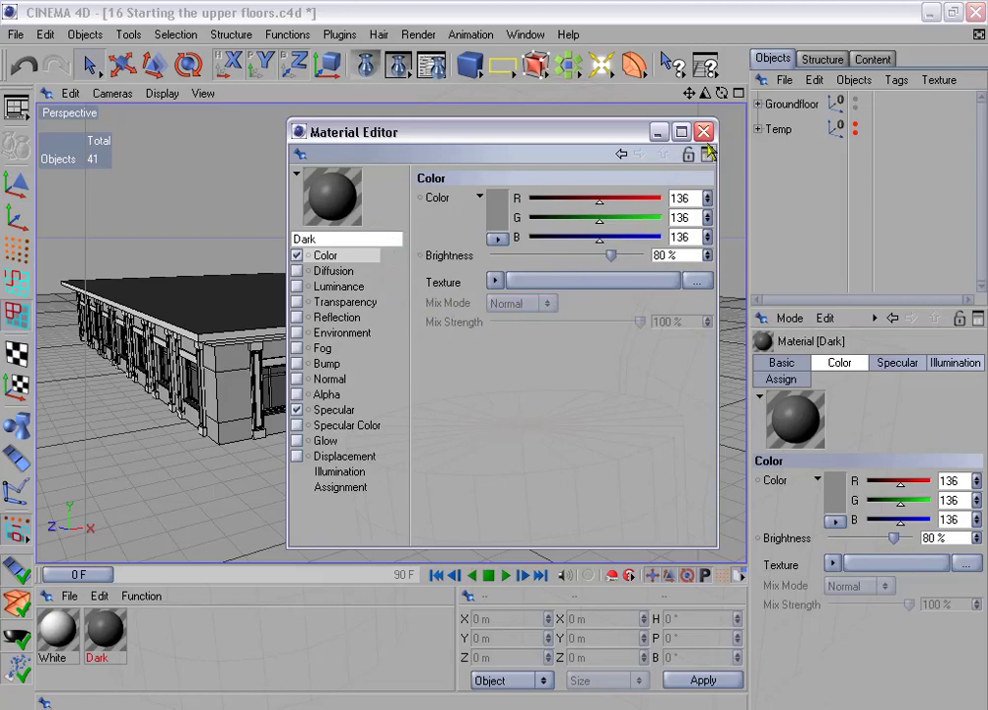
left_click(704, 132)
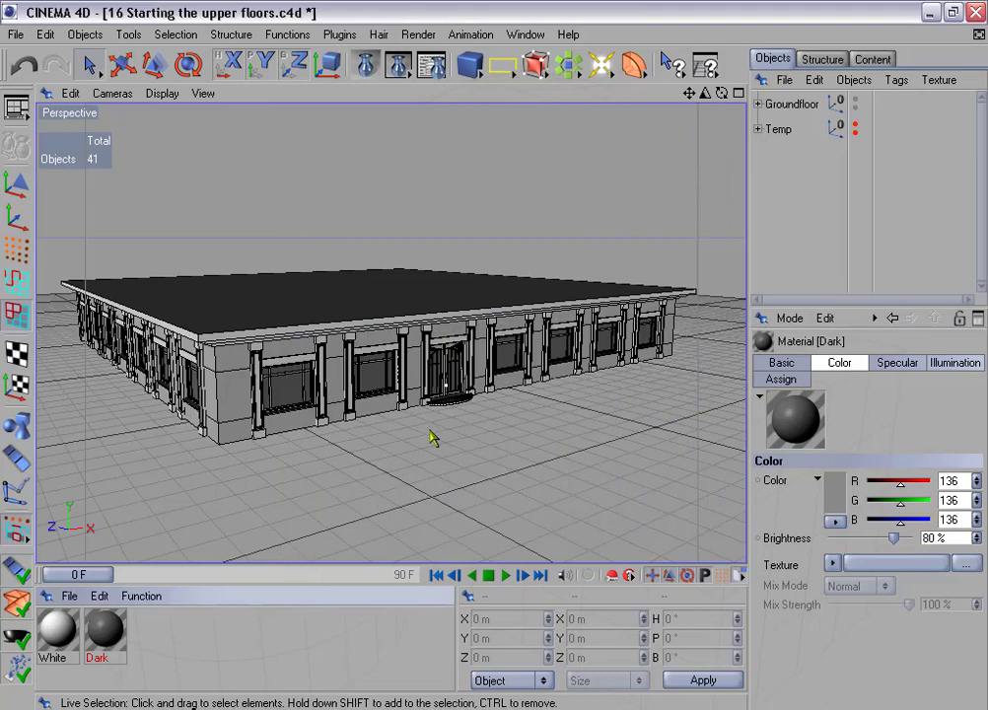
Hide the Groundfloor group in the editor and make only its Groundfloor Walls object visible
middle_click_drag(525, 290, 521, 310, "alt")
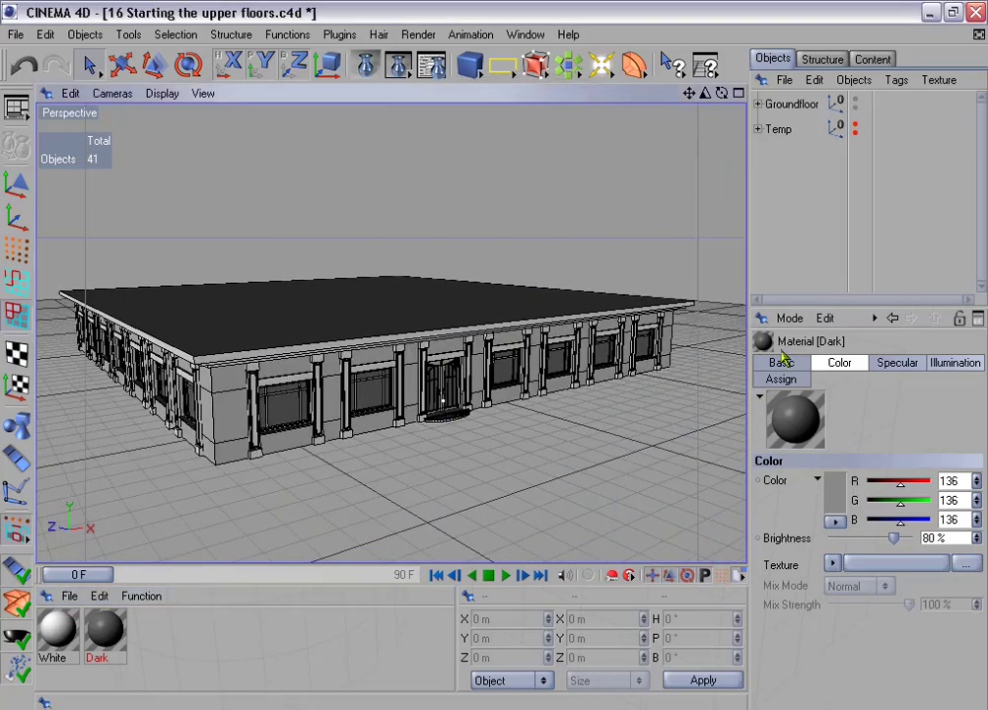
left_click_drag(799, 309, 809, 381)
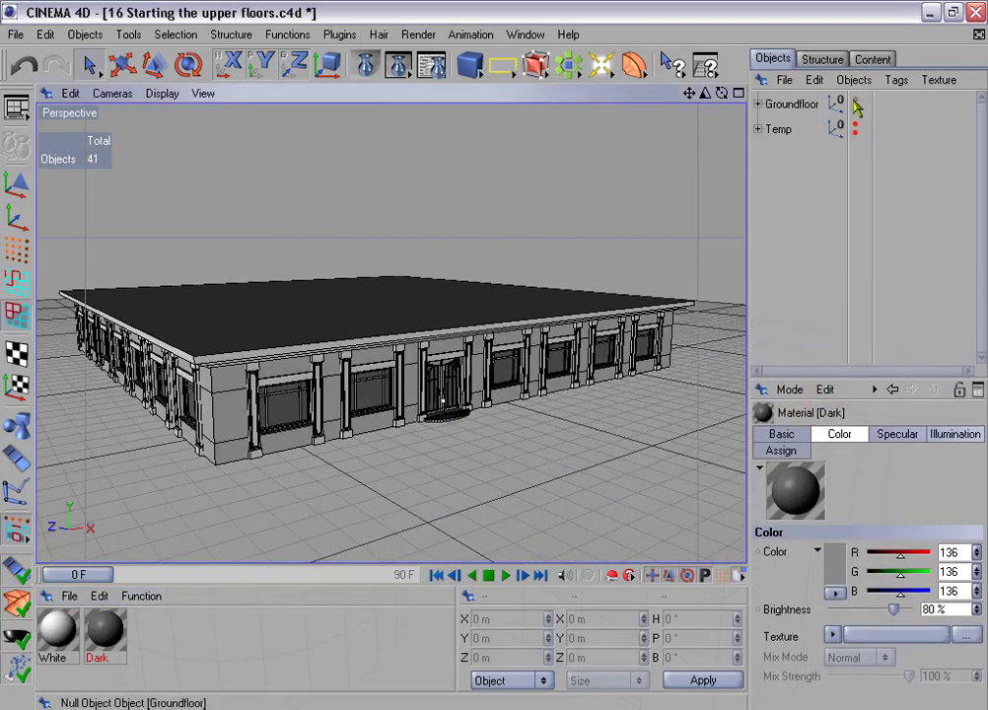
left_click(856, 102)
left_click(758, 103)
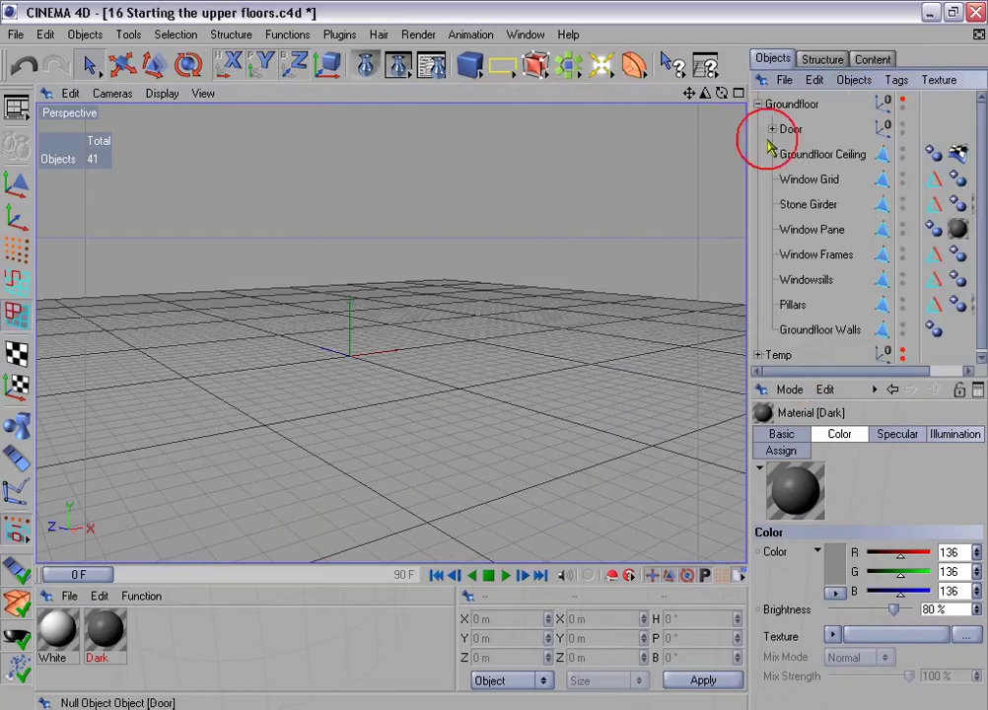
left_click(815, 331)
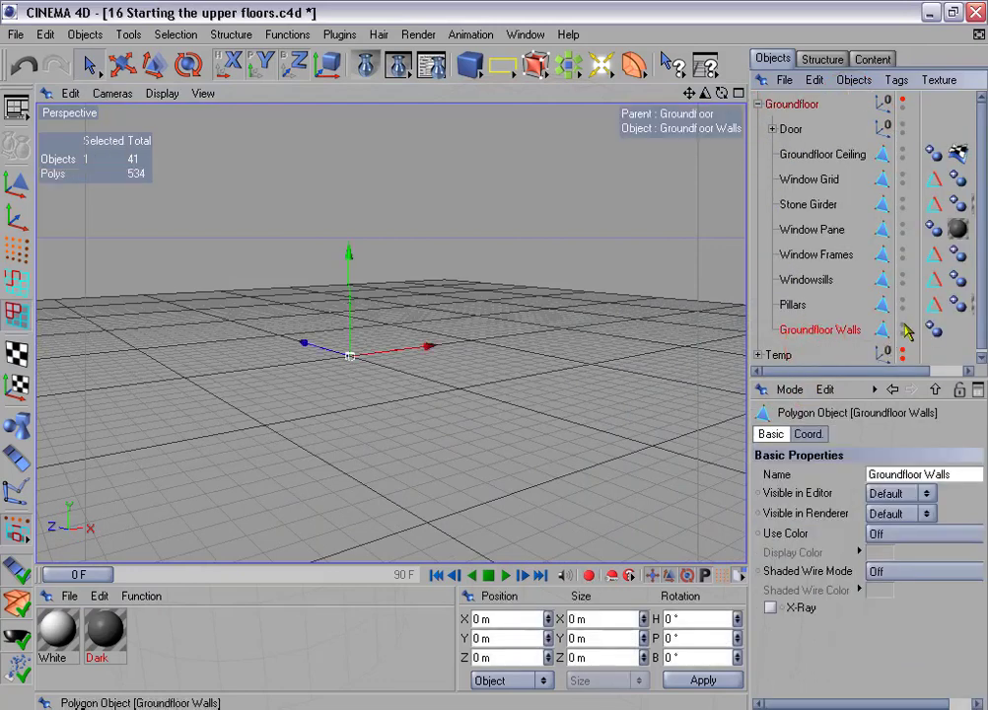
left_click(902, 326)
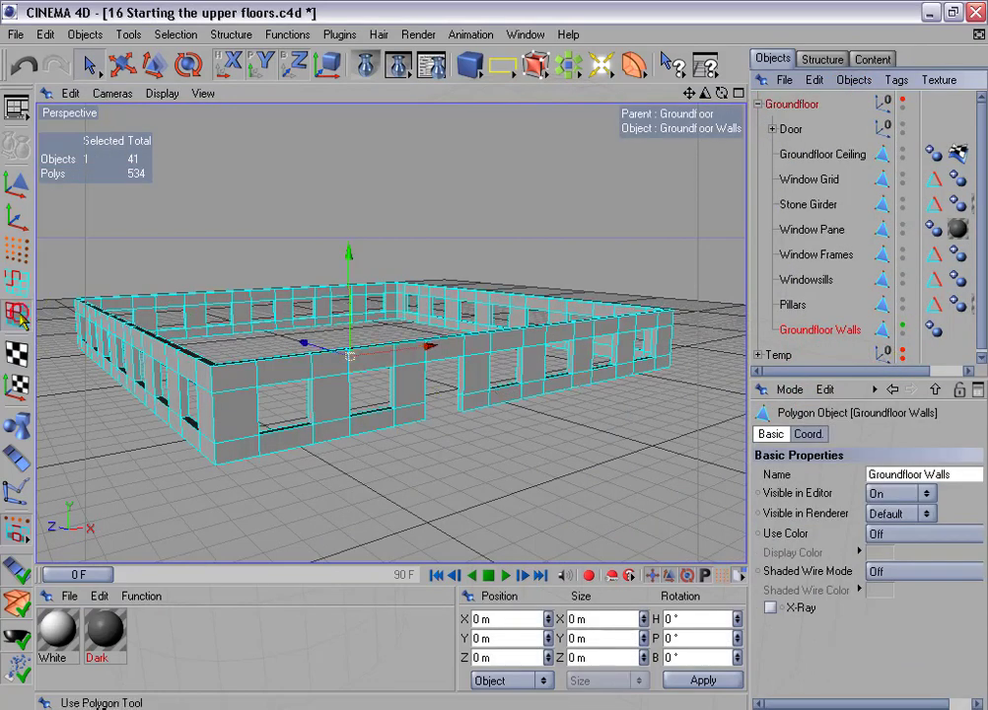
Loop-select the top and bottom polygons of the Groundfloor Walls, exclude the door opening's inner polygons and delete the rest of the selection
mouse_move(600, 410)
left_mouse_down("alt")
mouse_move(493, 414)
mouse_move(612, 326)
left_mouse_up("alt")
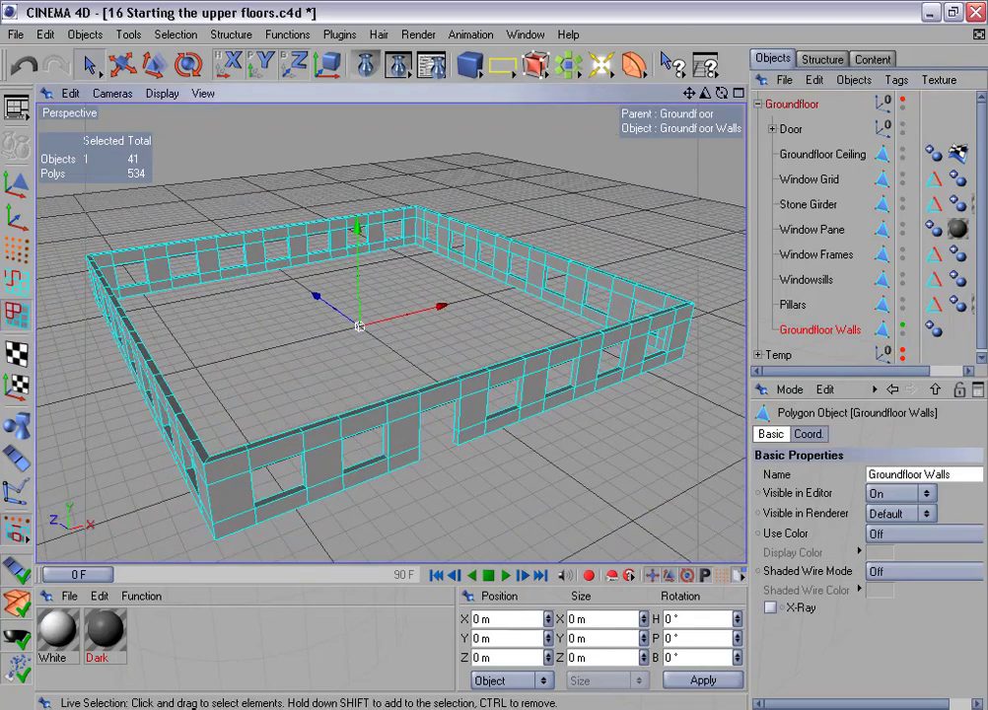
left_click(173, 35)
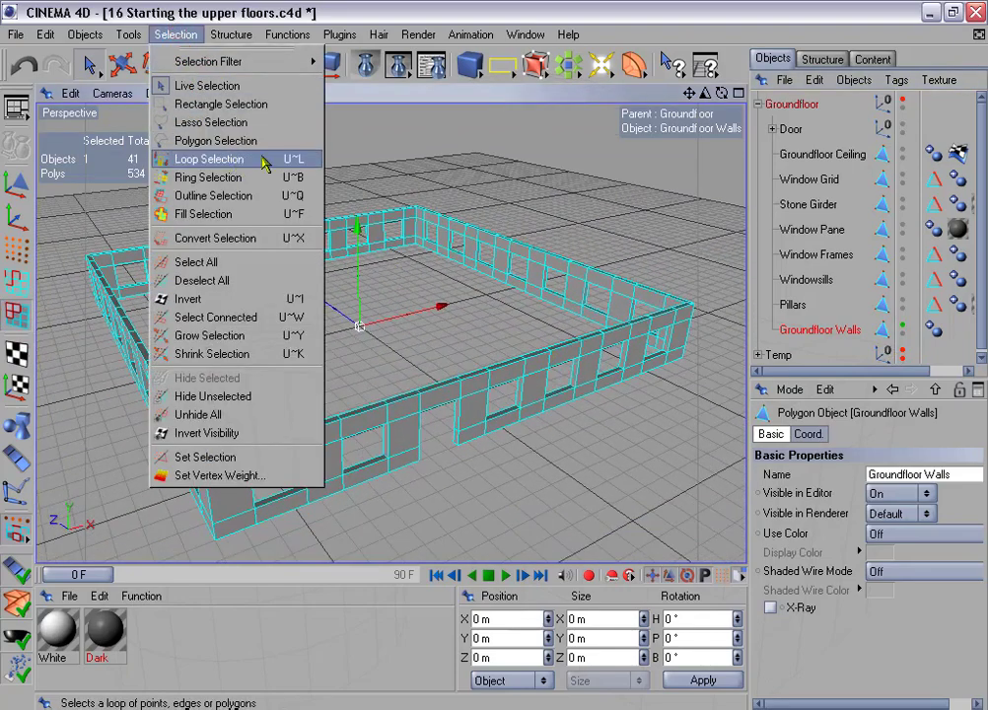
left_click(262, 159)
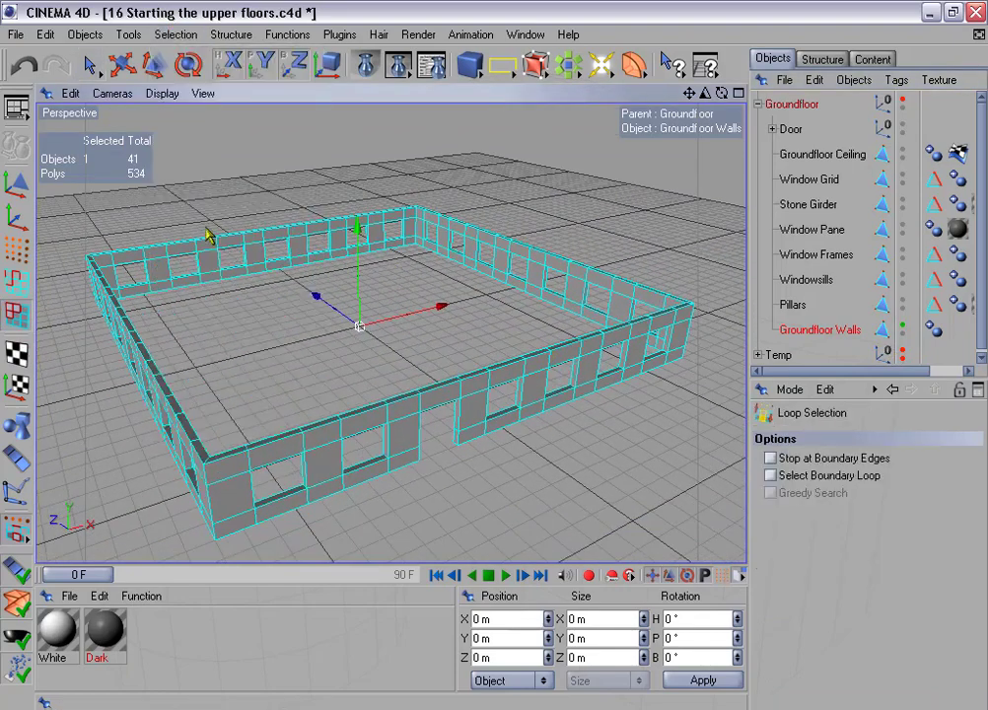
left_click(210, 460)
left_click_drag(470, 206, 470, 148, "alt")
left_click(272, 168, "shift")
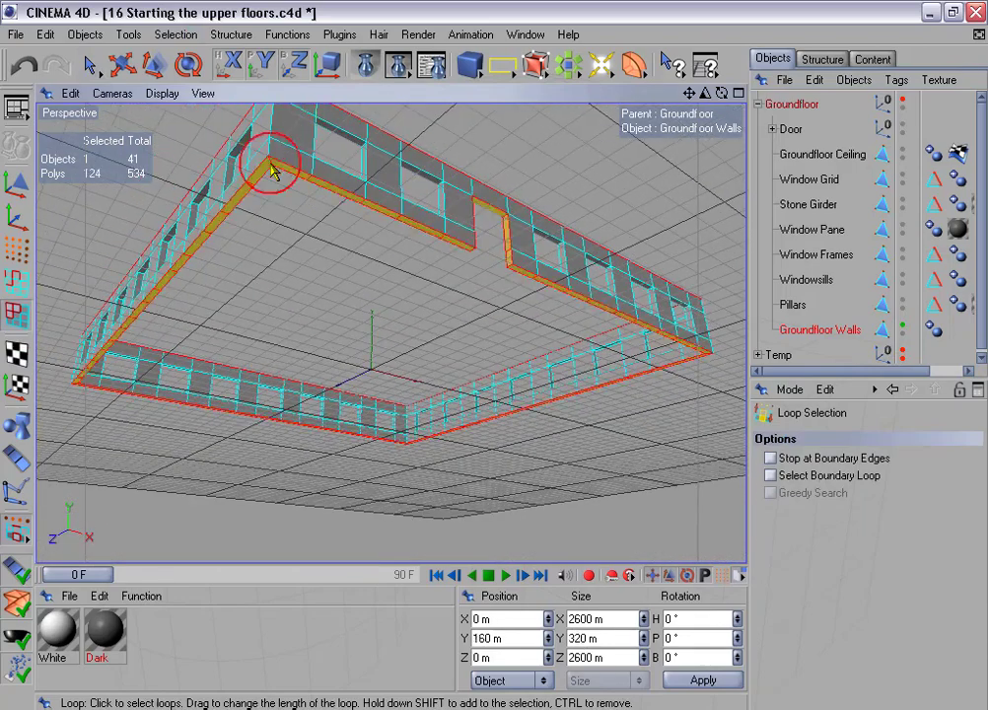
left_click(88, 64)
left_click_drag(546, 259, 528, 277, "alt")
right_click_drag(528, 277, 541, 287, "alt")
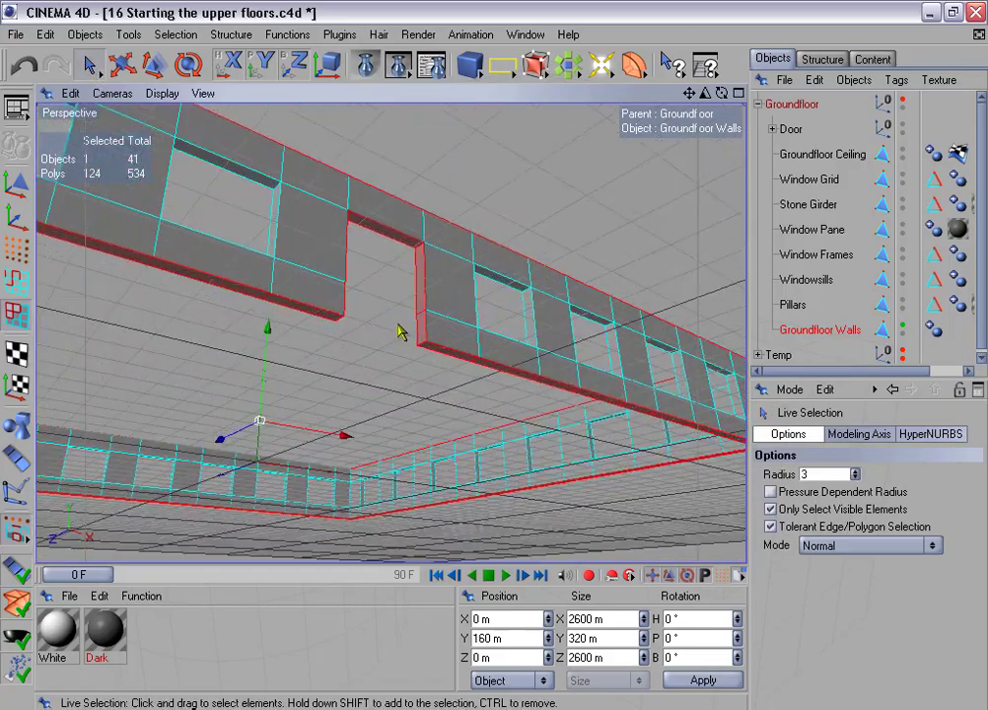
mouse_move(421, 338)
left_mouse_down("ctrl")
mouse_move(426, 294)
mouse_move(404, 264)
mouse_move(397, 232)
mouse_move(451, 168)
mouse_move(406, 276)
mouse_move(350, 258)
mouse_move(374, 237)
left_mouse_up("ctrl")
scroll(373, 237, "up", 5)
left_click_drag(256, 317, 259, 280, "ctrl")
left_click_drag(258, 281, 478, 275, "alt")
key("Delete")
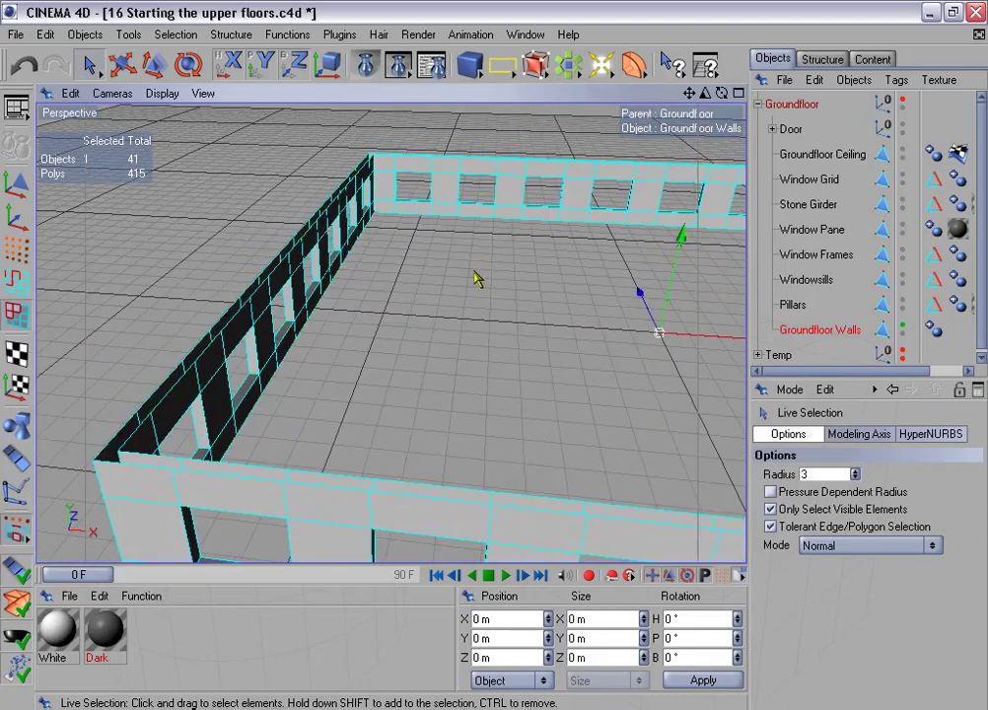
Rectangle-select the sill polygons of all window openings in the Front view, including hidden elements, and delete them from the Groundfloor Walls
middle_click(446, 328)
middle_click(530, 452)
key("h")
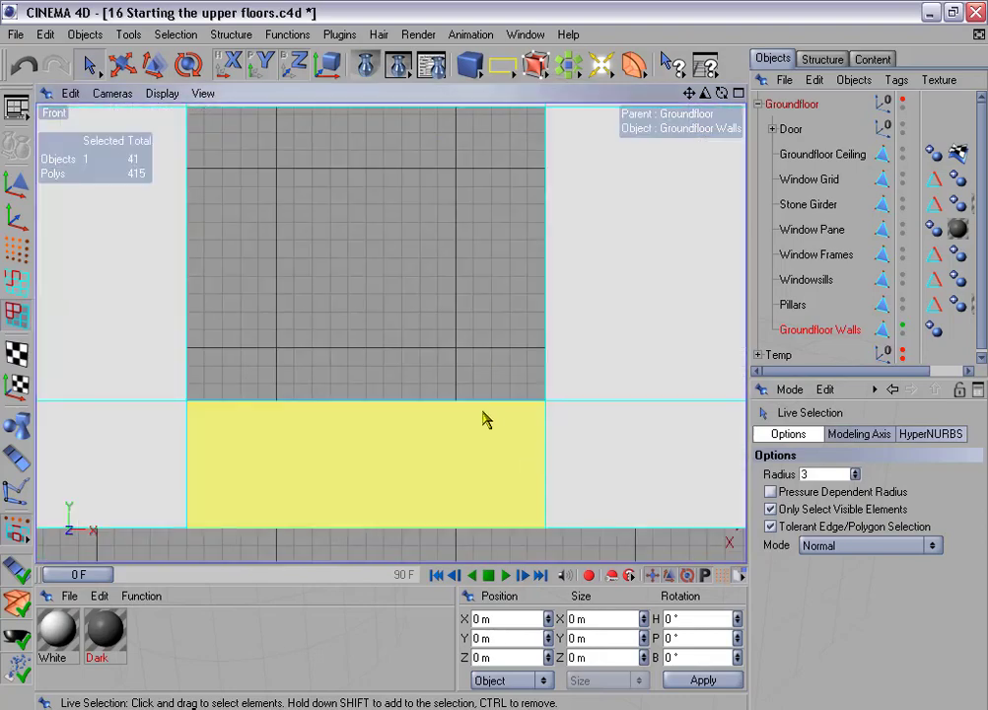
key("h")
left_click_drag(89, 64, 148, 81)
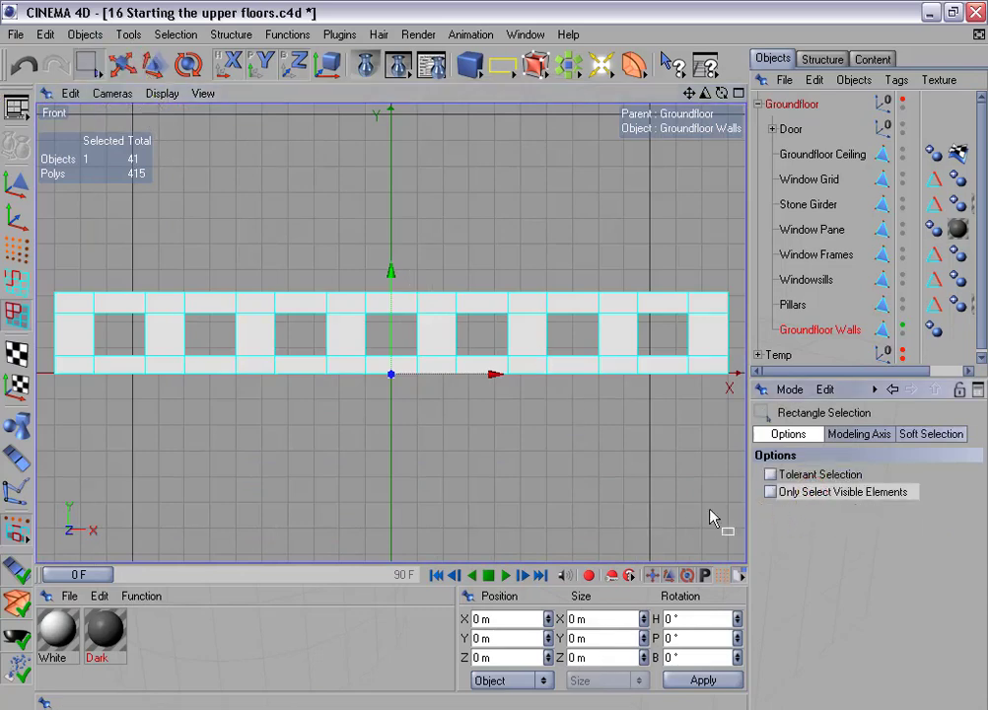
scroll(89, 357, "down", 1)
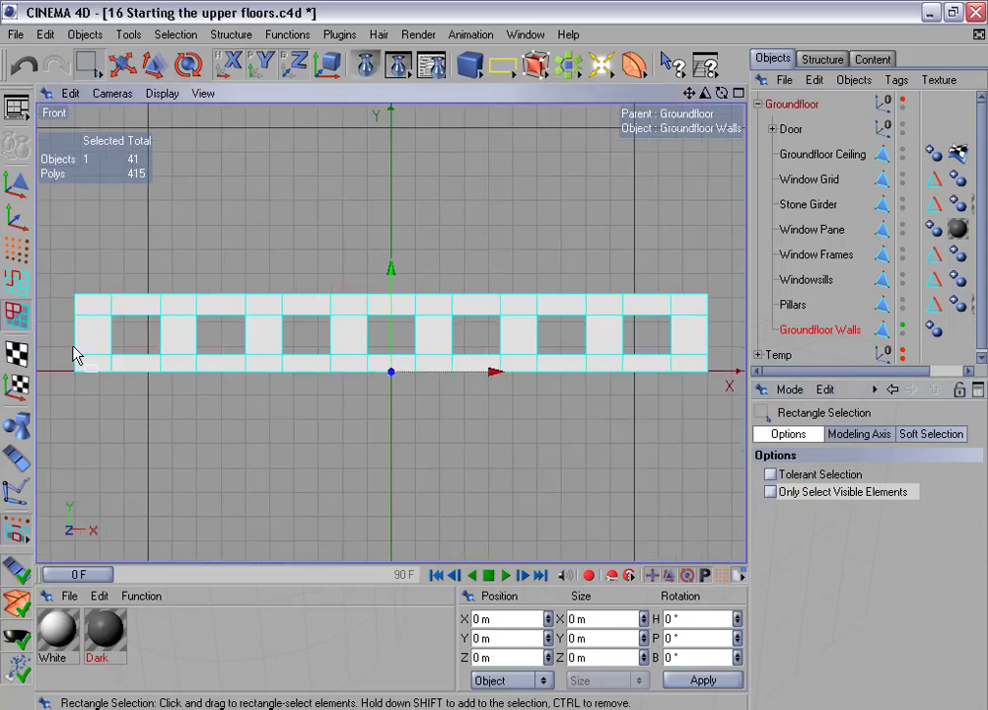
left_click_drag(63, 338, 719, 364)
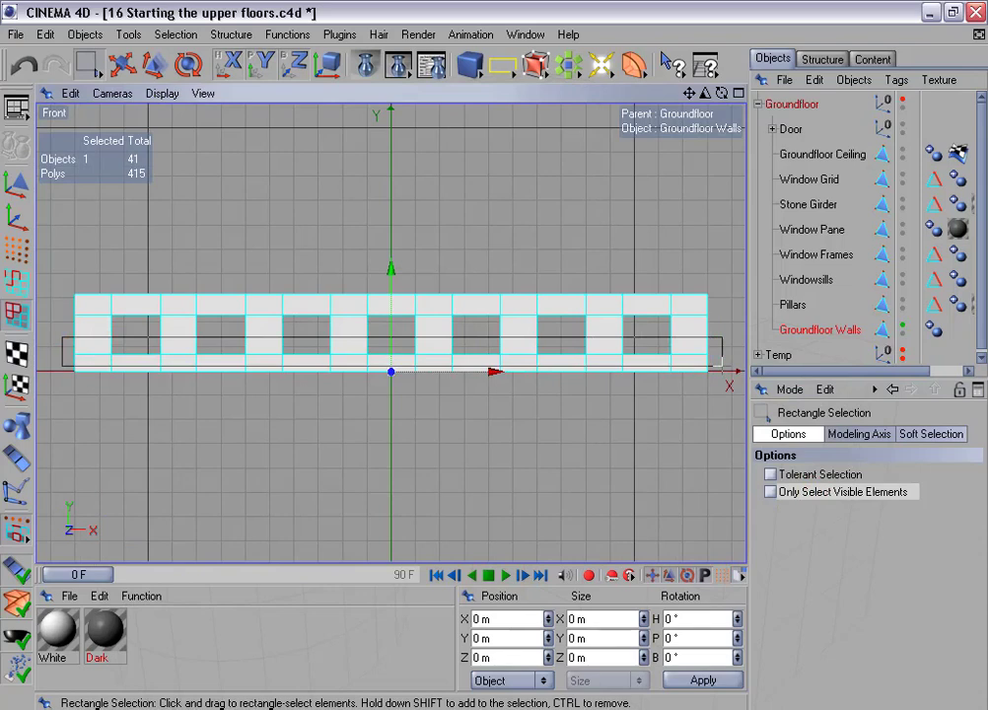
left_click_drag(719, 364, 727, 370)
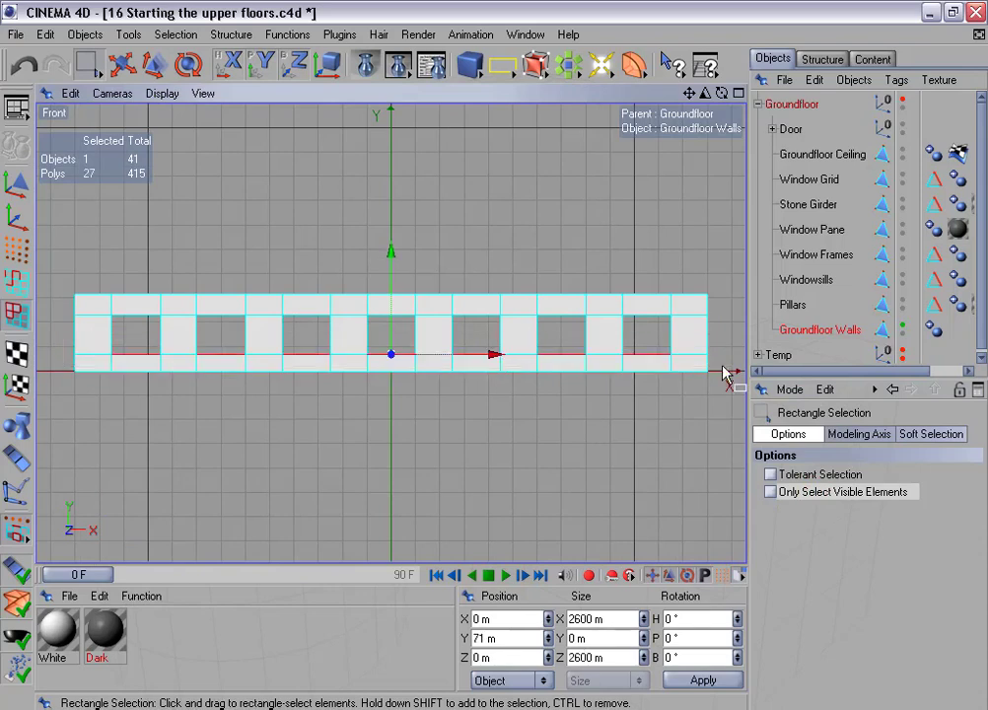
middle_click(163, 362)
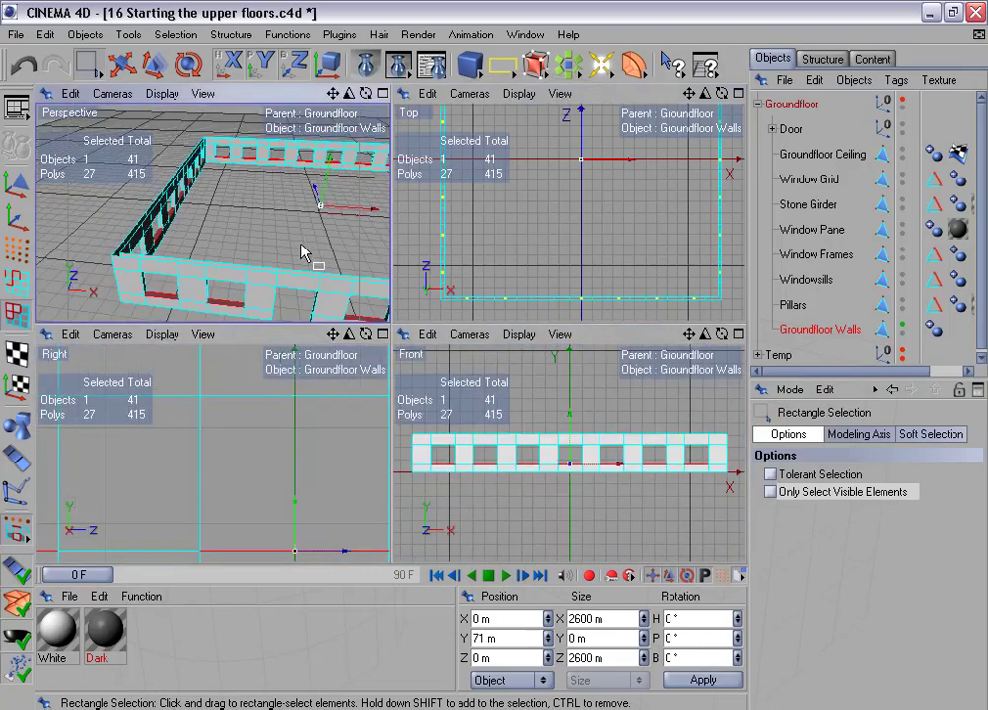
middle_click(301, 251)
scroll(407, 261, "down", 3)
middle_click_drag(407, 262, 315, 244, "alt")
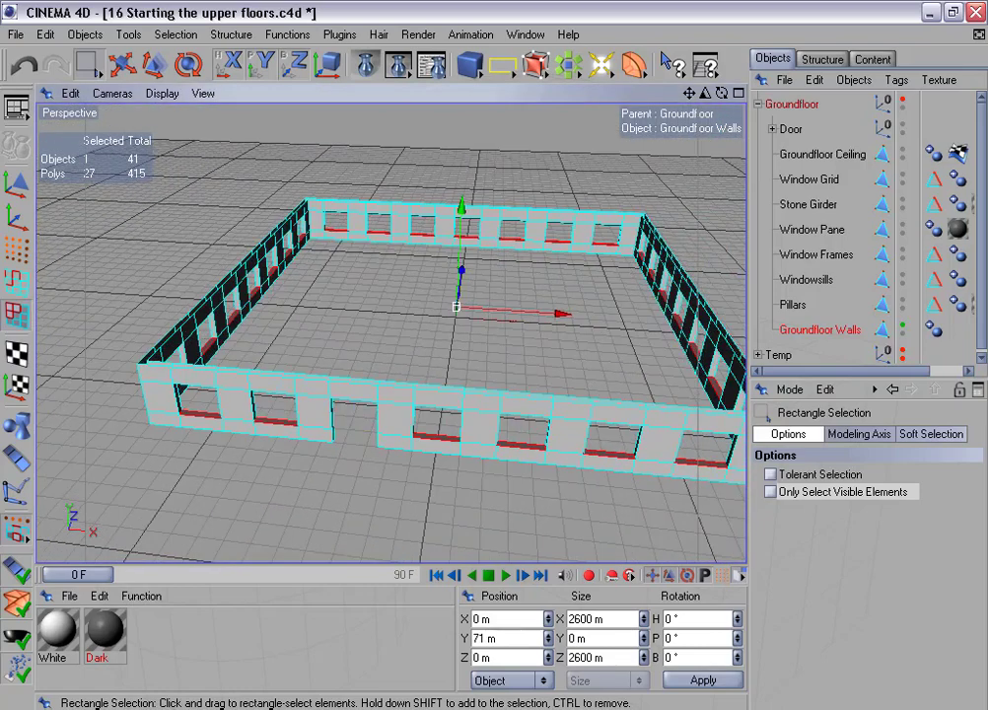
left_click_drag(514, 409, 592, 283, "alt")
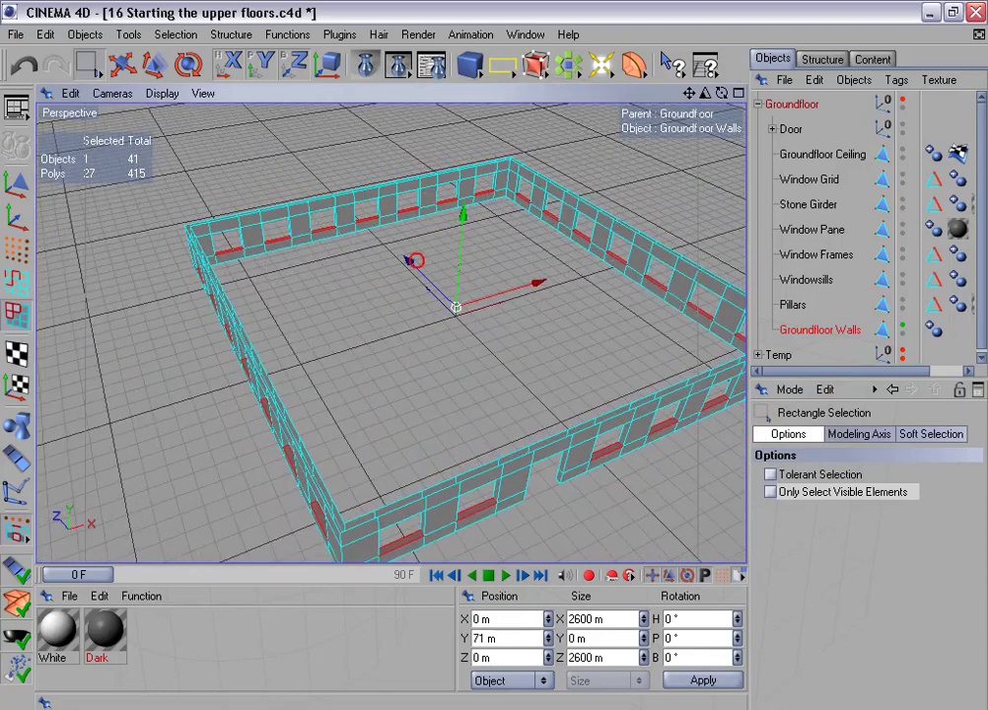
left_click_drag(411, 260, 431, 291, "alt")
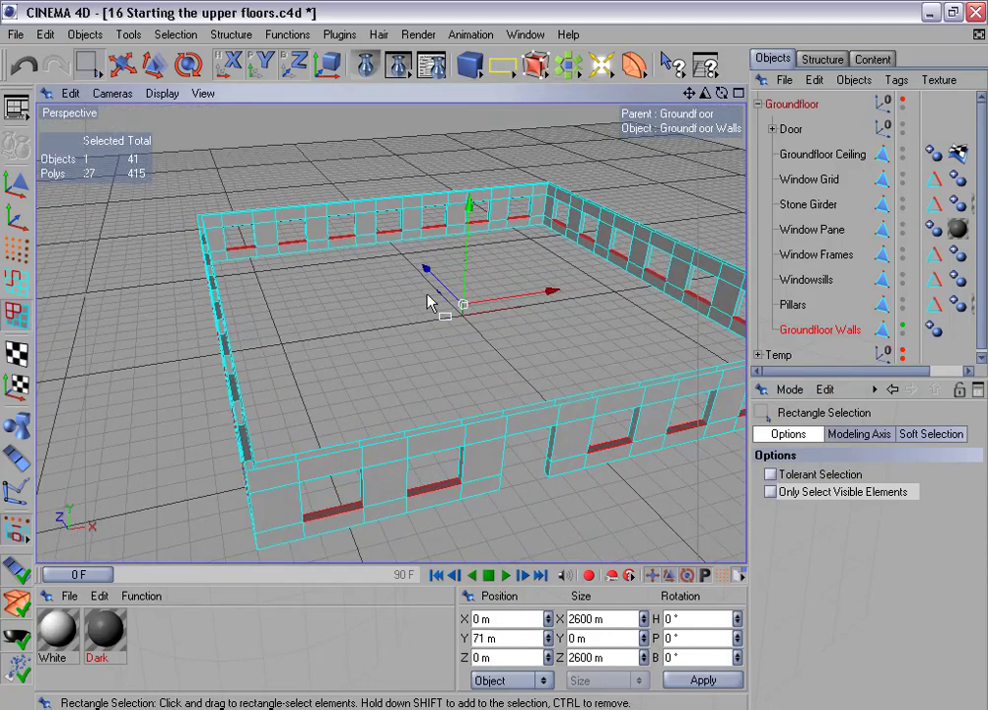
key("Delete")
left_click_drag(437, 353, 491, 323, "alt")
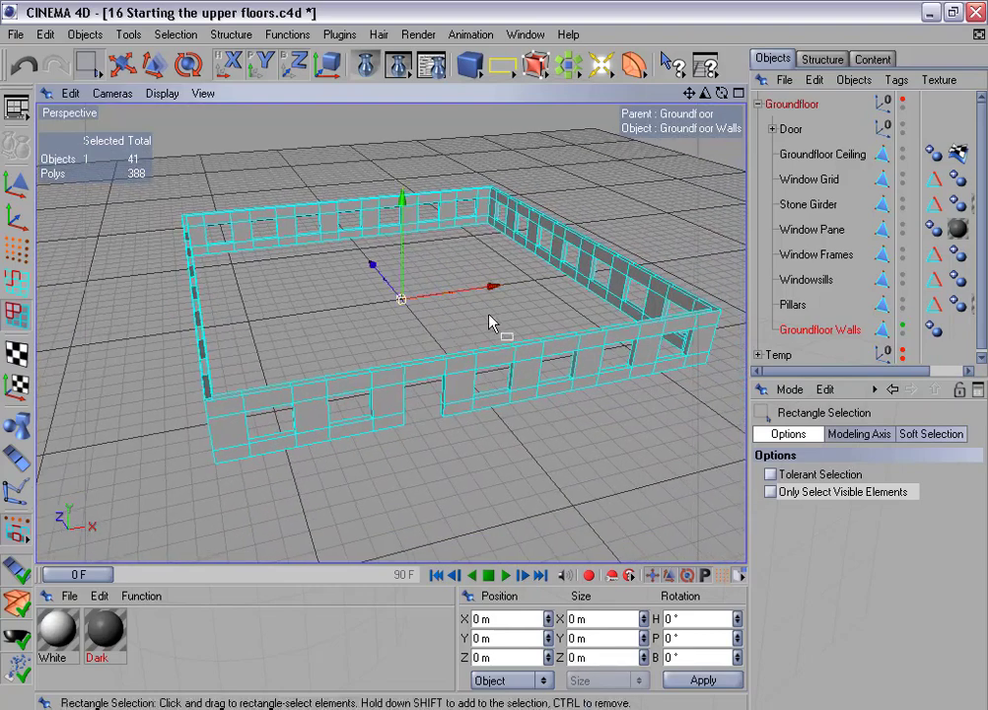
Return the Groundfloor Walls to default editor visibility, hide the Groundfloor group in the renderer too and collapse its hierarchy
left_click(902, 324)
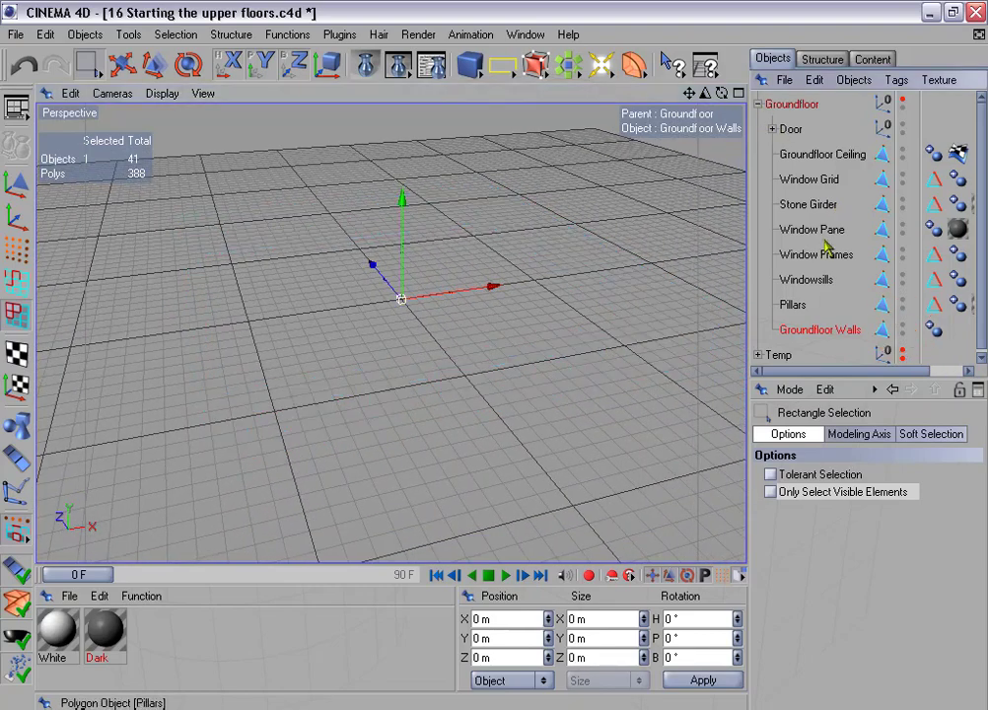
left_click(758, 104)
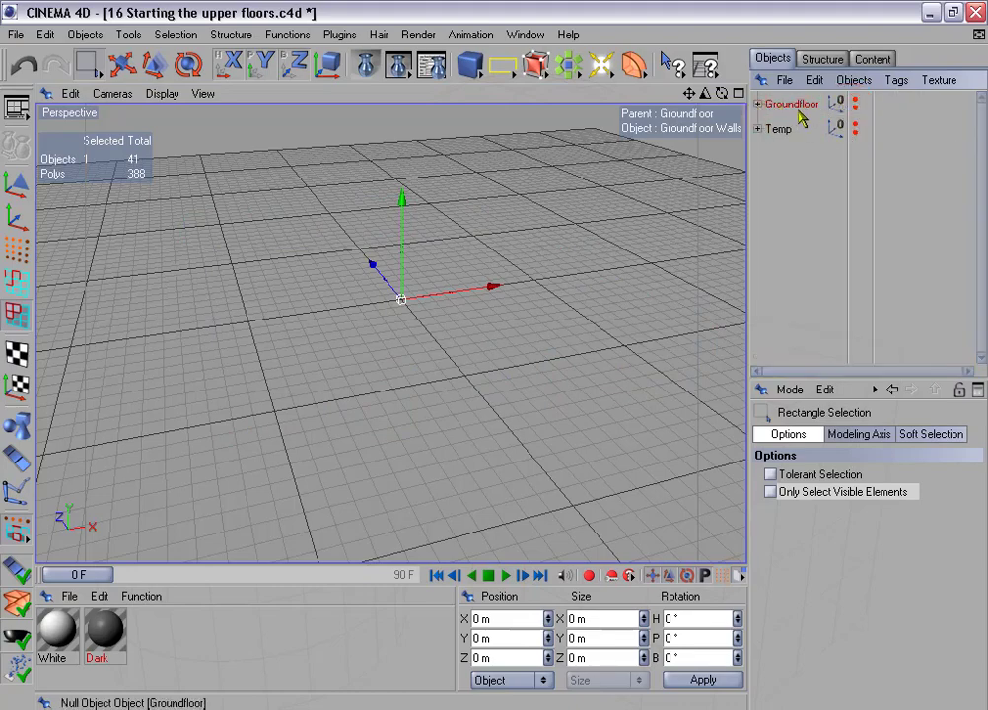
mouse_move(577, 244)
left_mouse_down("alt")
mouse_move(563, 263)
mouse_move(582, 255)
left_mouse_up("alt")
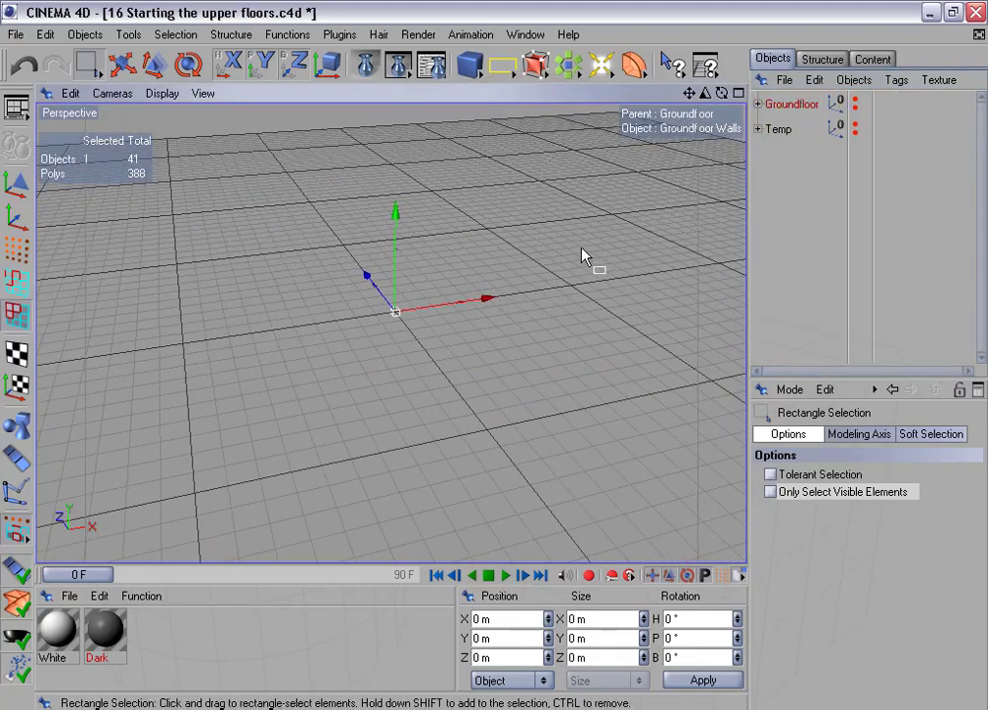
Move the 1st Floor object out of the Temp group to the top level and switch to Model mode
left_click(757, 129)
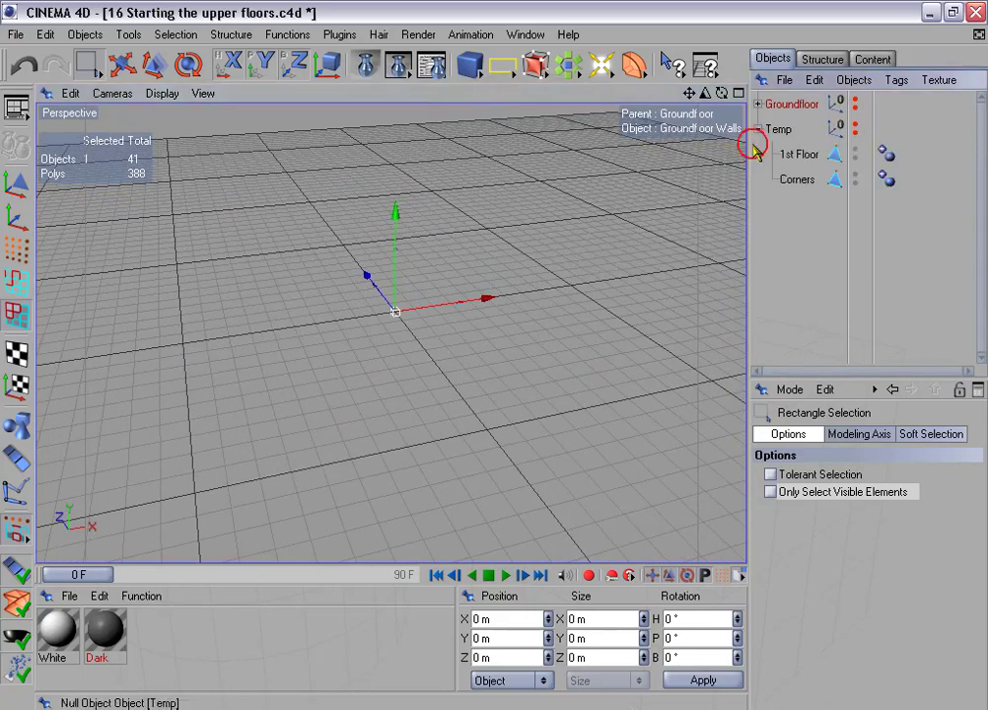
left_click_drag(792, 156, 796, 215)
scroll(489, 309, "down", 5)
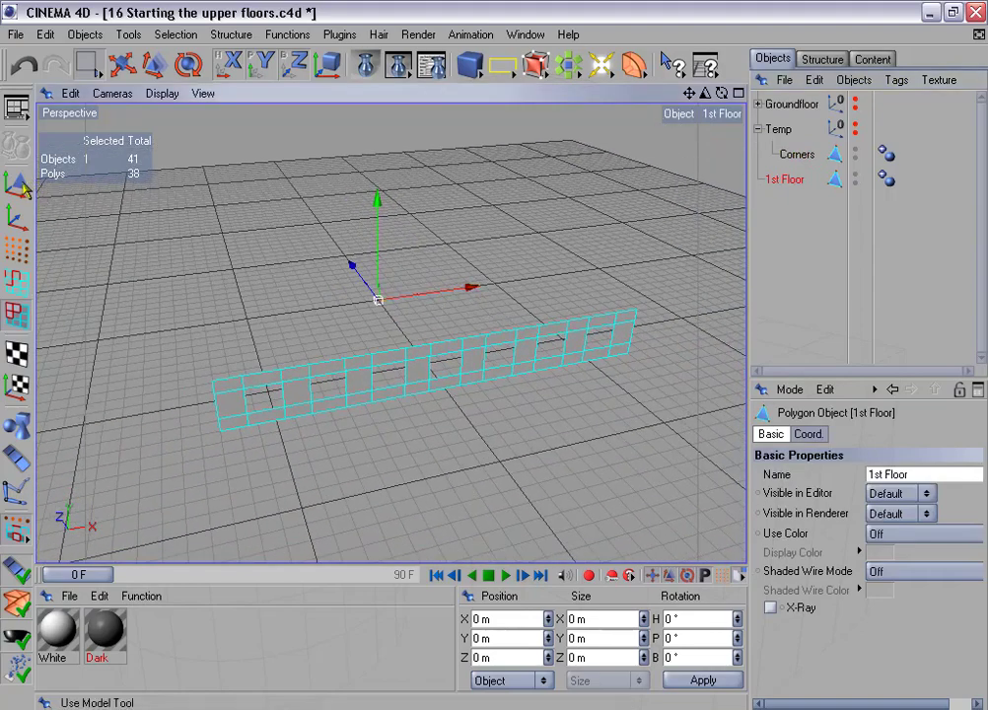
left_click(15, 146)
scroll(418, 361, "up", 1)
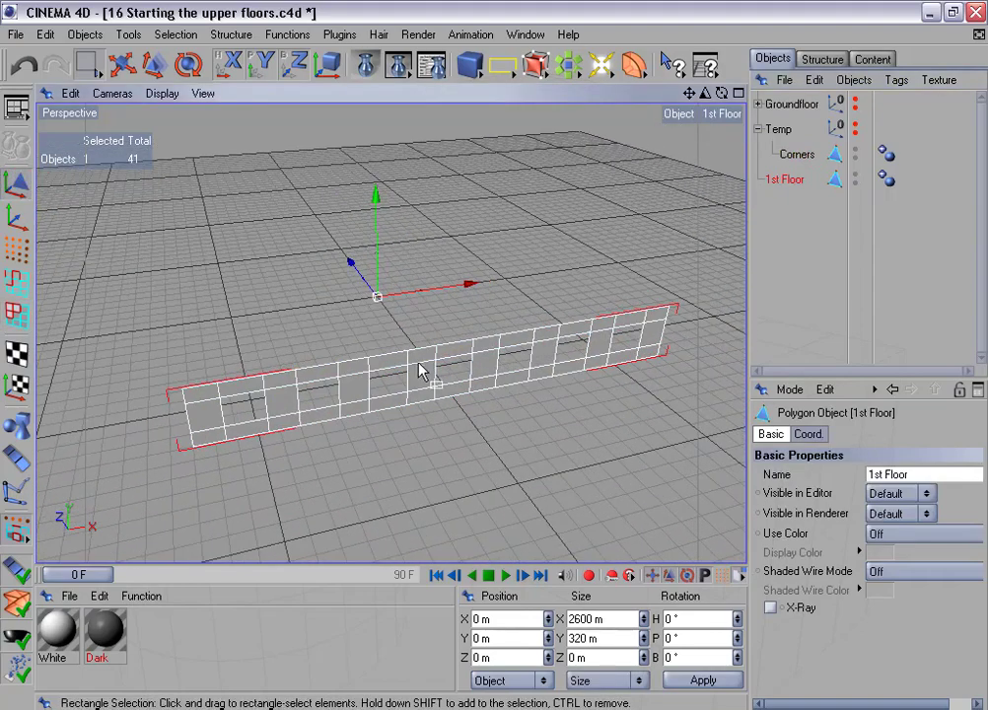
Set the 1st Floor wall's height to 340 m and show it in the Front view
mouse_move(496, 321)
left_mouse_down("alt")
mouse_move(494, 355)
mouse_move(501, 302)
left_mouse_up("alt")
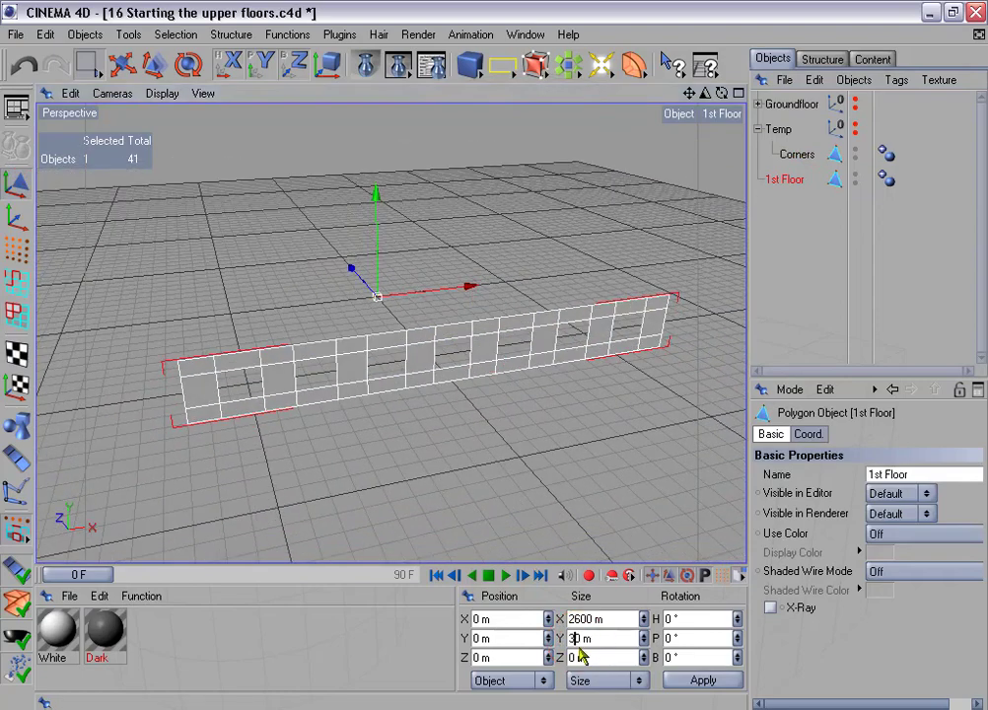
left_click(703, 681)
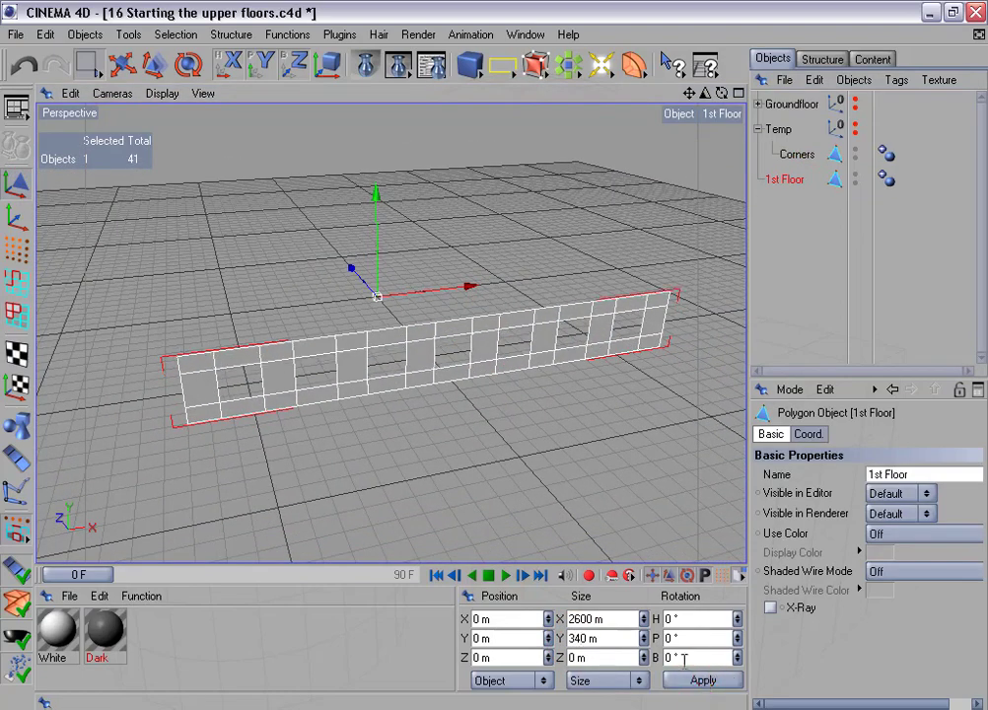
middle_click(587, 507)
middle_click(525, 477)
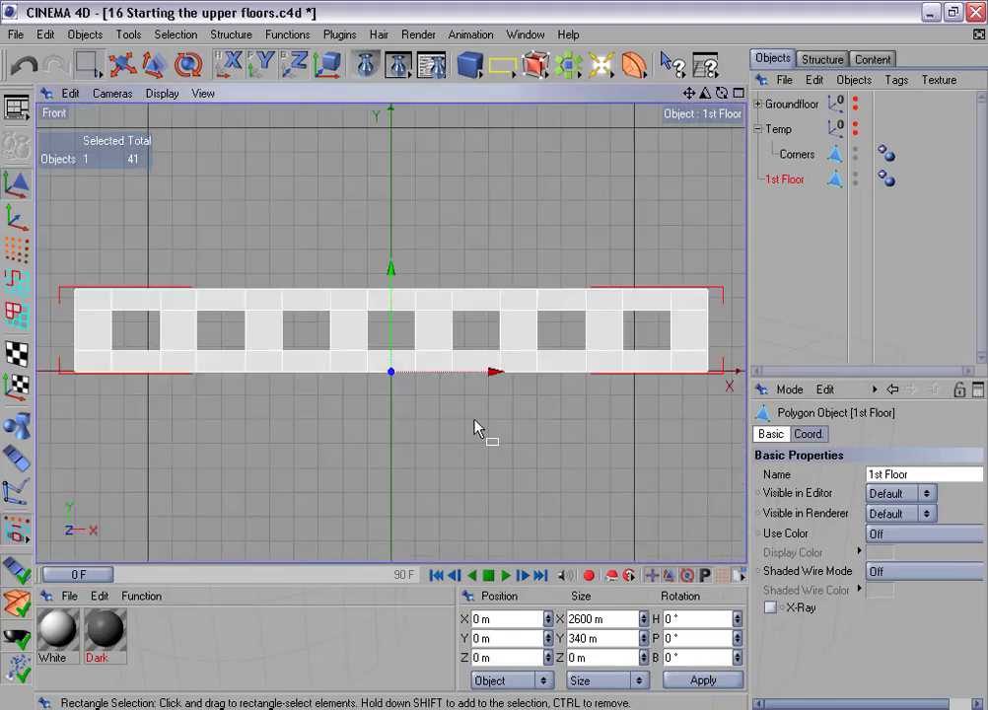
Rectangle-select the edges of the whole window row in Edge mode, including hidden elements, to check the row's height
scroll(476, 429, "up", 2)
scroll(476, 428, "down", 1)
left_click(17, 281)
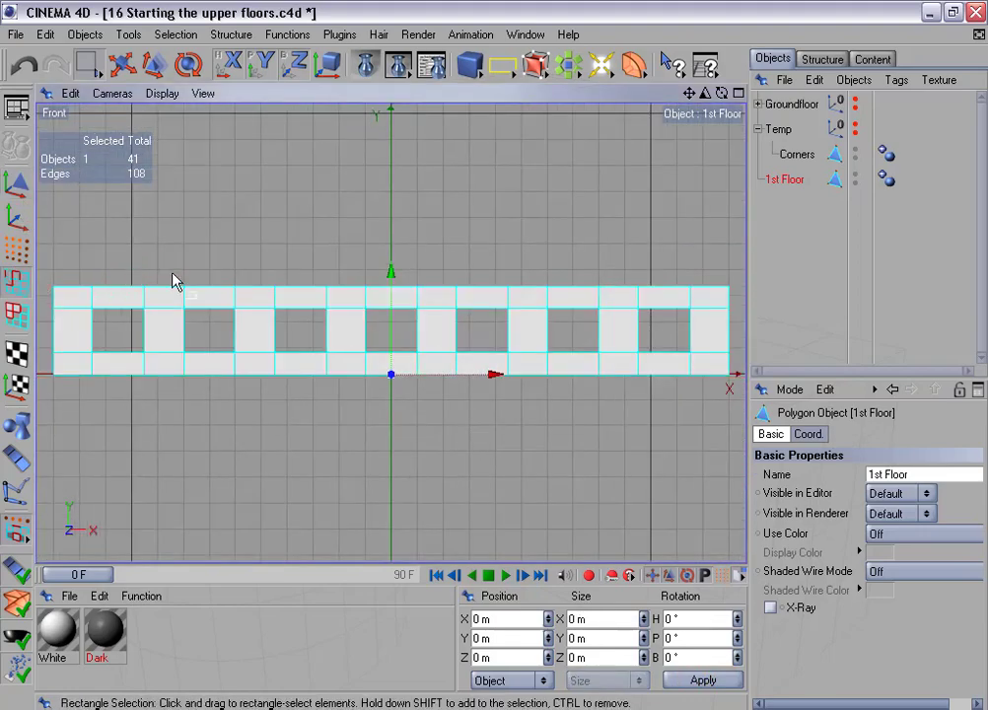
left_click_drag(85, 62, 146, 95)
left_click(146, 96)
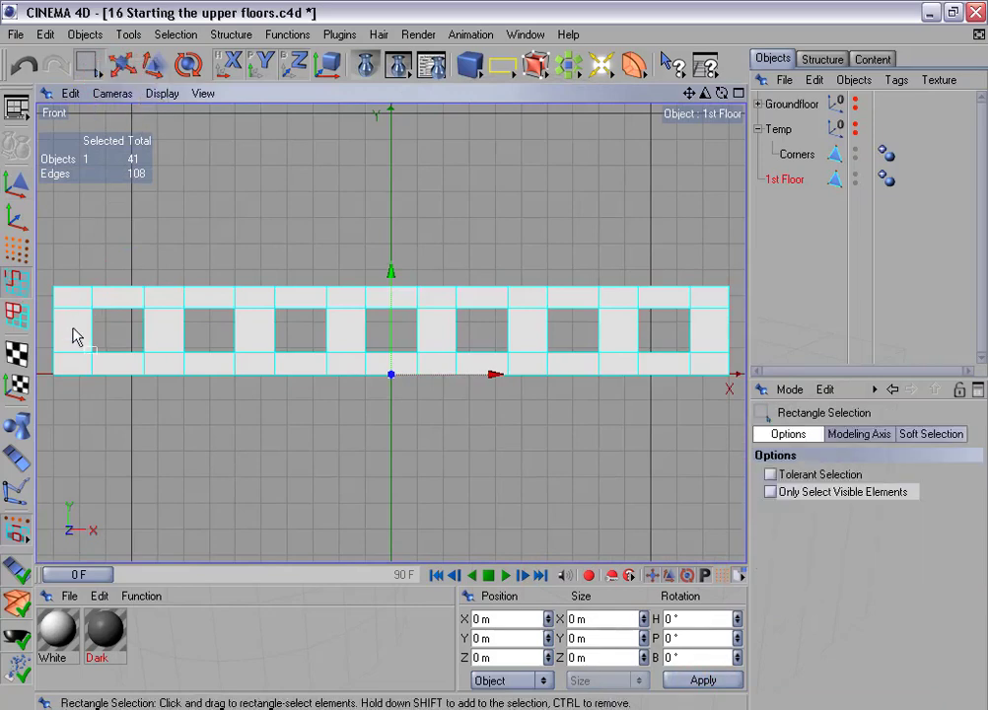
left_click_drag(48, 298, 734, 357)
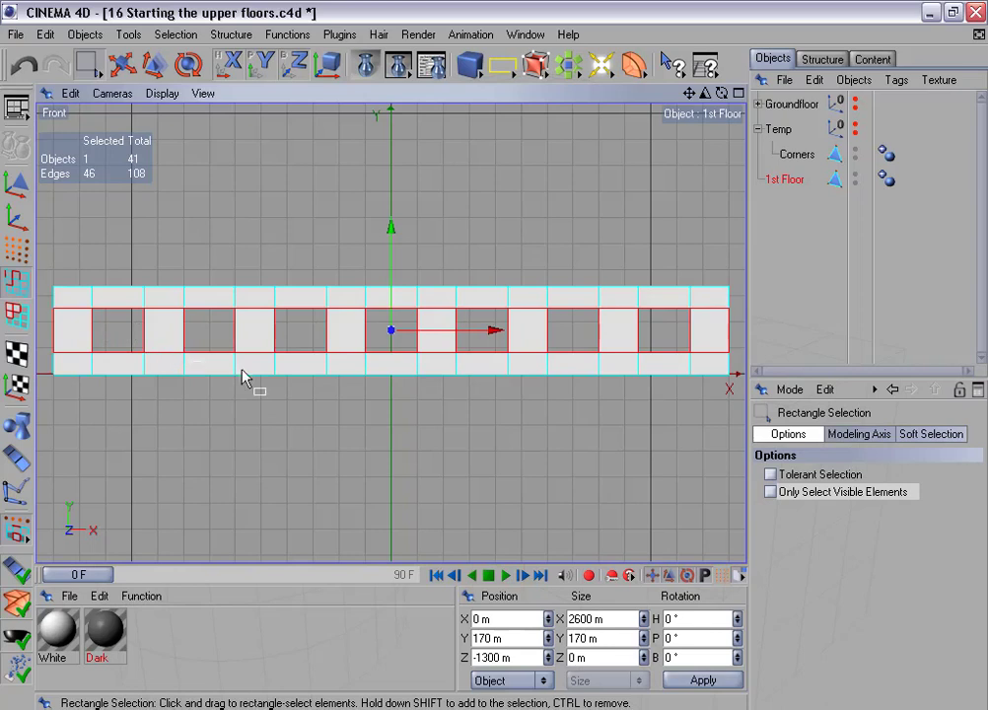
left_click_drag(618, 640, 566, 639)
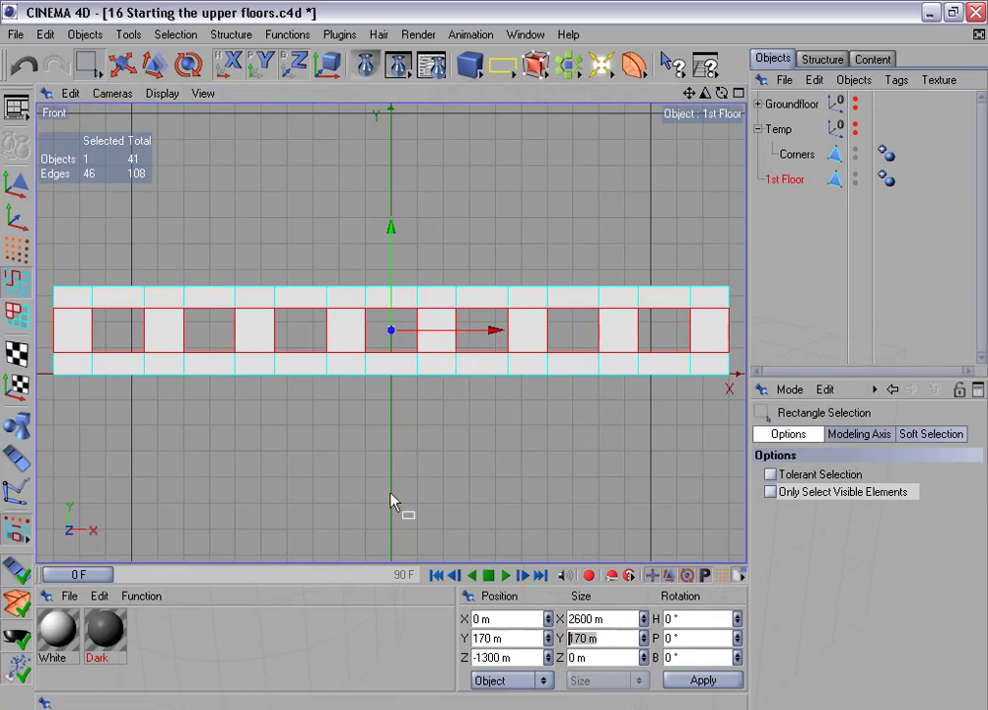
Select all edges of the first window column at the wall's left end and set their width to 170 m
left_click_drag(85, 275, 165, 408)
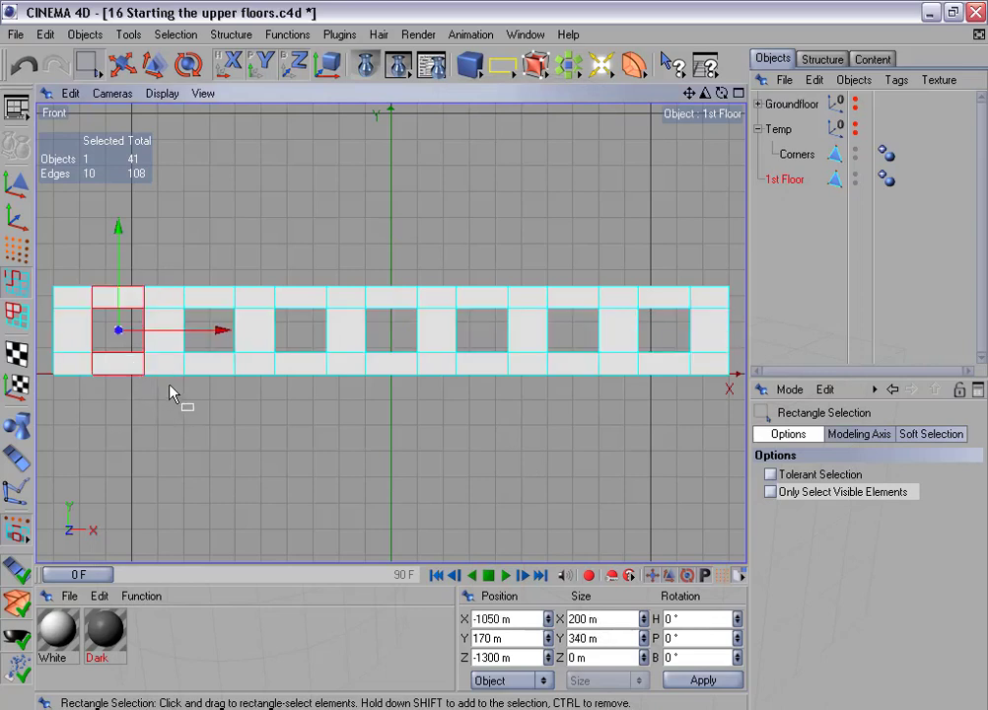
left_click_drag(79, 267, 146, 372)
left_click_drag(612, 623, 541, 615)
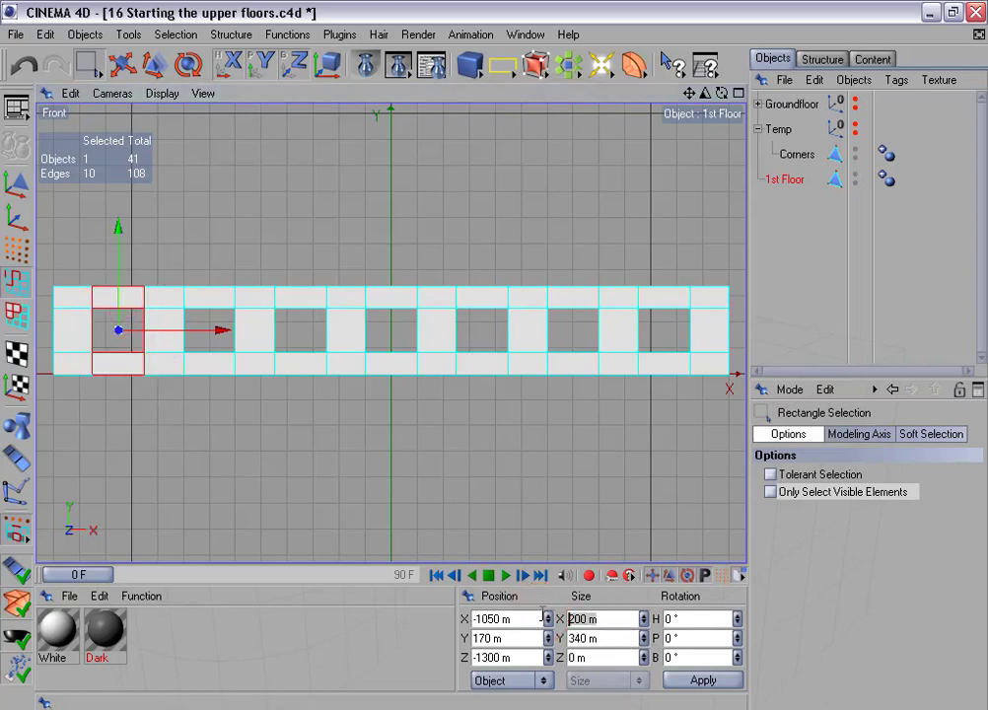
type("170 m")
left_click(707, 681)
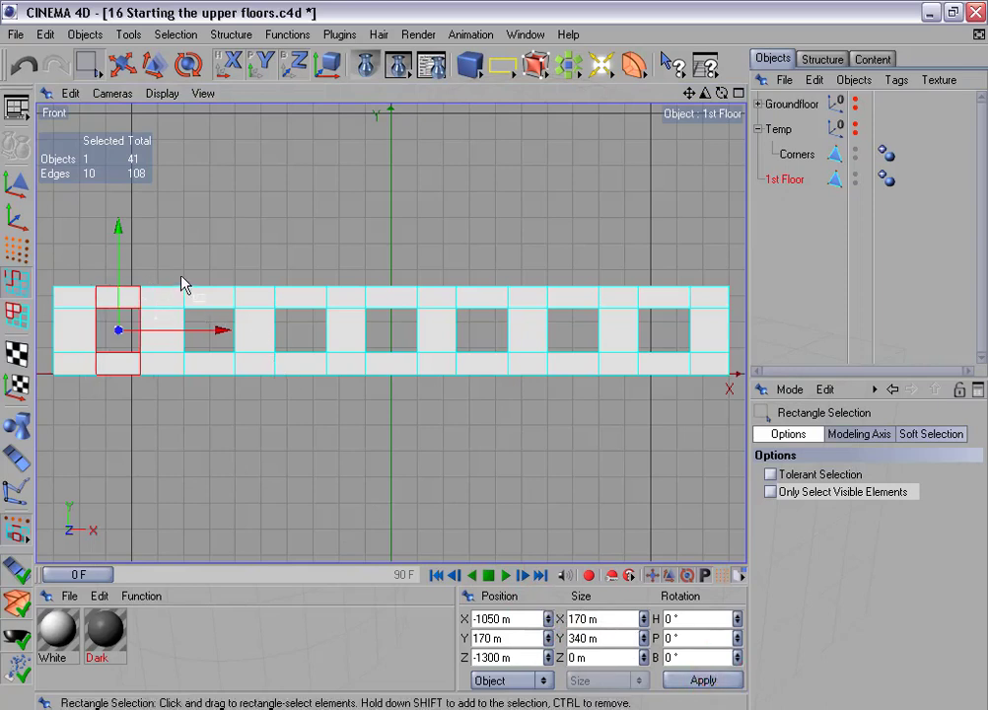
Select the edges of the second and third window columns one after the other and set each width to 170 m
left_click_drag(175, 273, 216, 368)
double_click(598, 618)
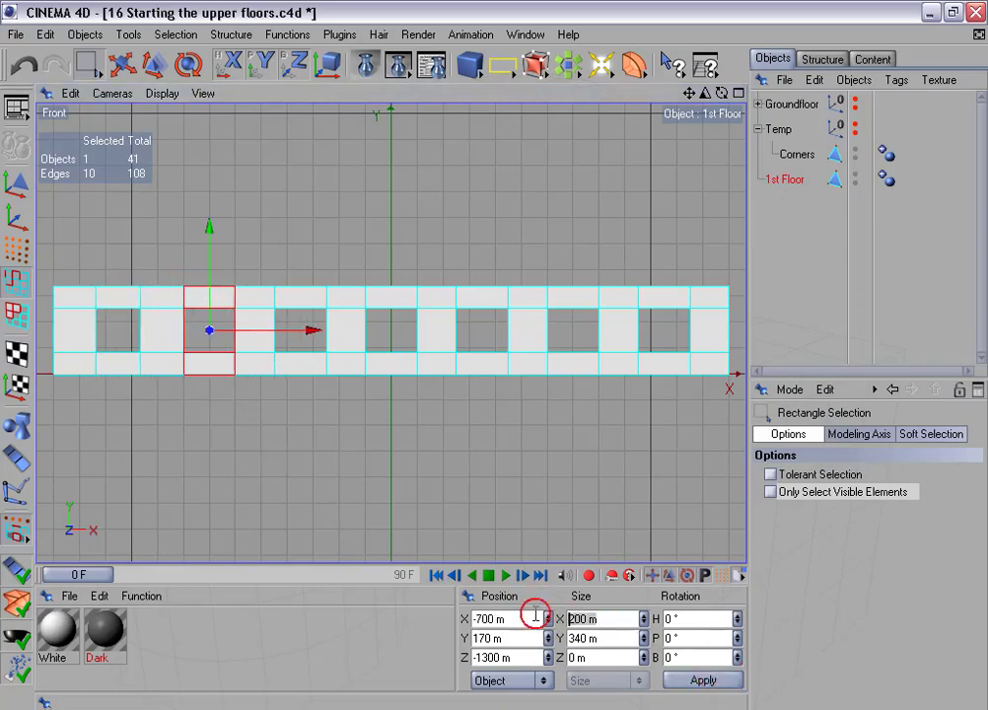
type("170 m")
left_click(721, 680)
left_click_drag(268, 276, 331, 366)
double_click(597, 619)
type("170 m")
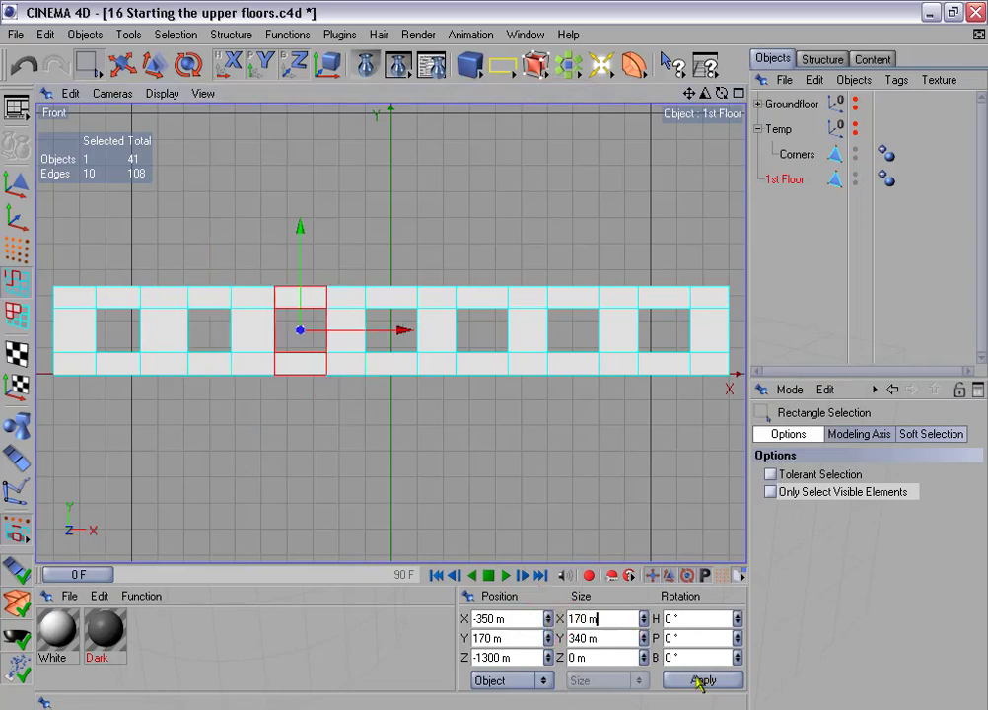
left_click(702, 680)
Set the width of the middle window column and of the fifth one to 170 m, selecting each column's edges separately
left_click_drag(433, 412, 357, 279)
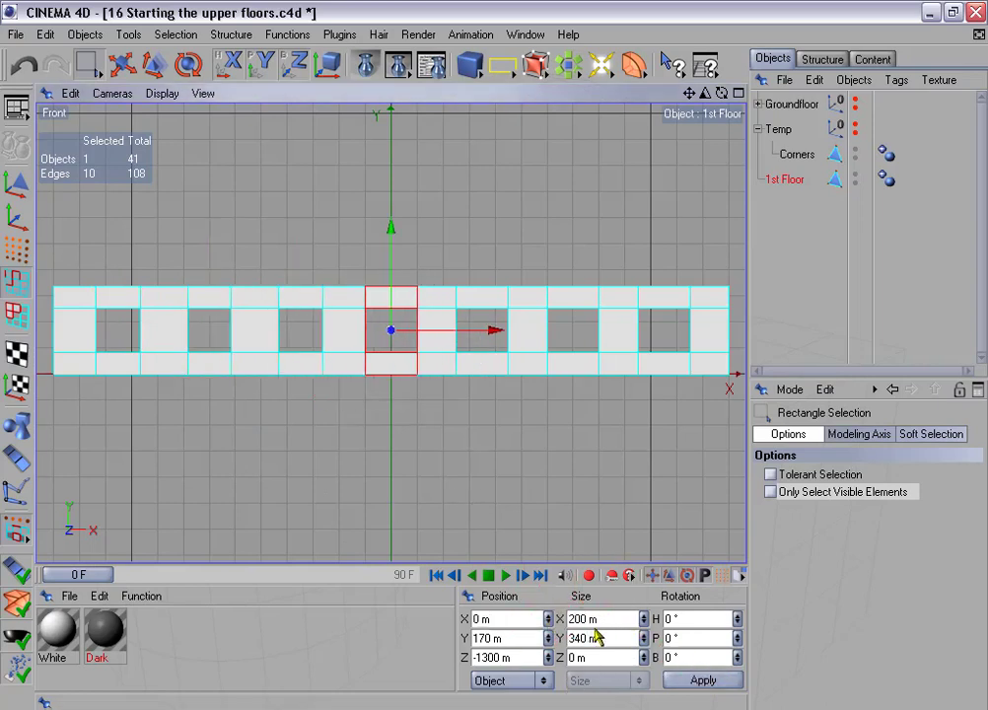
double_click(598, 618)
type("170 m")
left_click(703, 679)
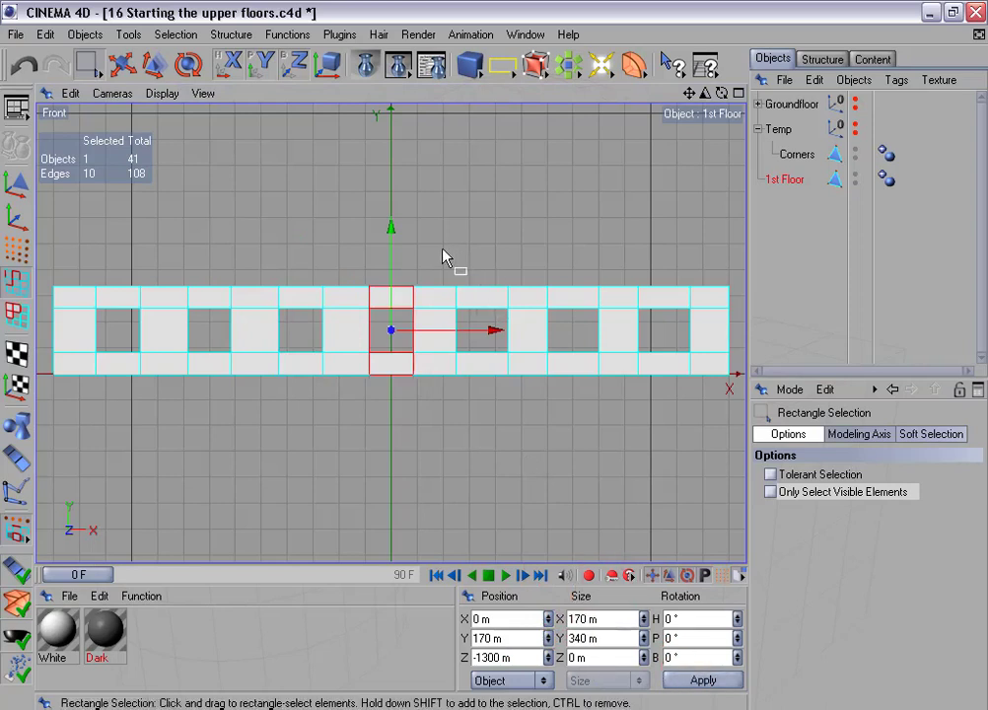
left_click_drag(437, 272, 530, 441)
double_click(587, 618)
type("170 m")
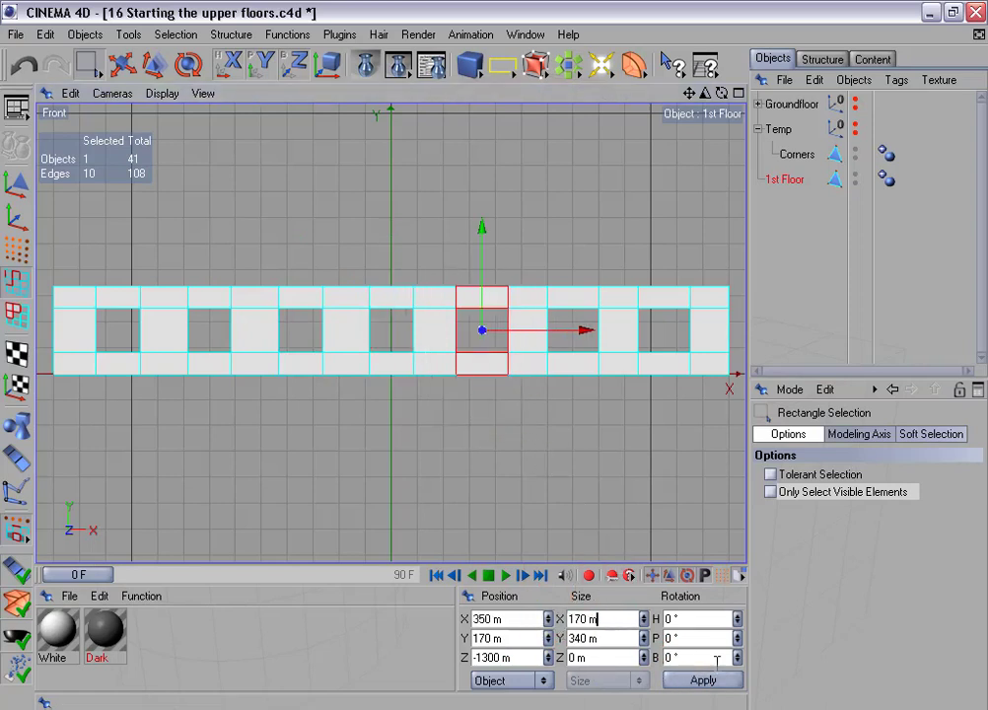
left_click(702, 679)
Narrow the sixth and seventh window columns to 170 m each by resizing their selected edges
left_click_drag(539, 274, 599, 388)
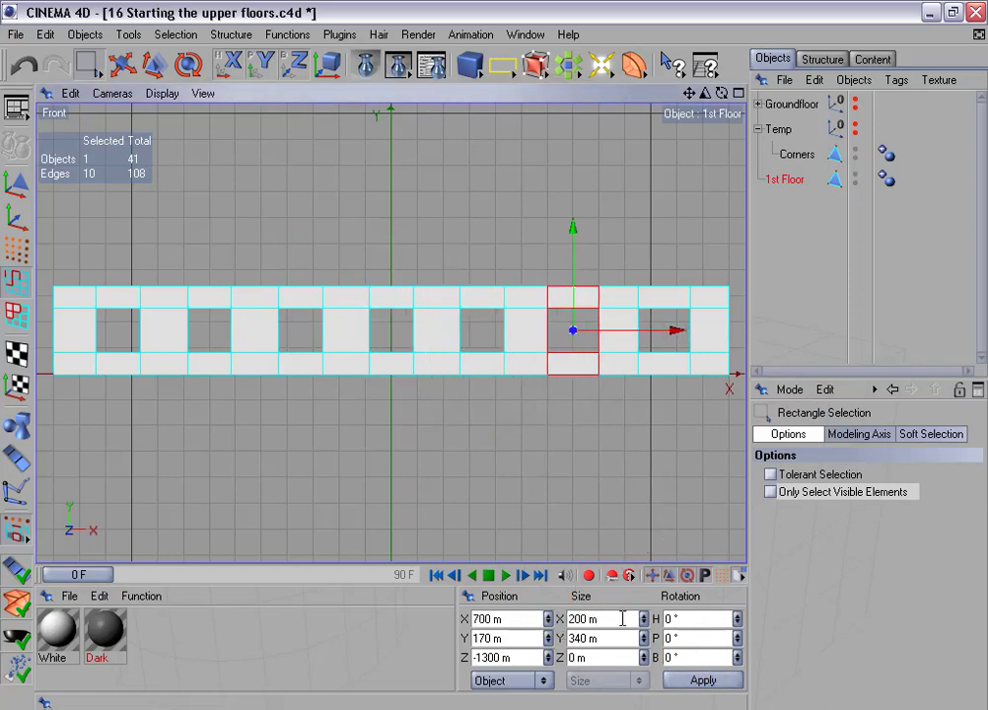
double_click(597, 618)
type("170 m")
left_click(712, 682)
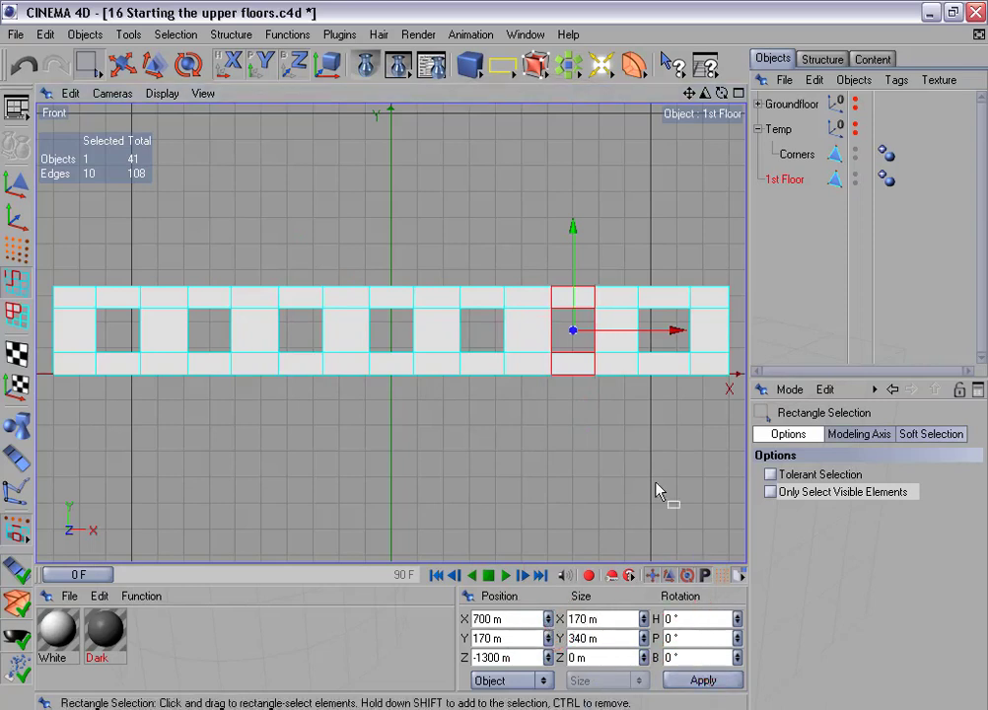
left_click_drag(627, 269, 702, 408)
double_click(592, 619)
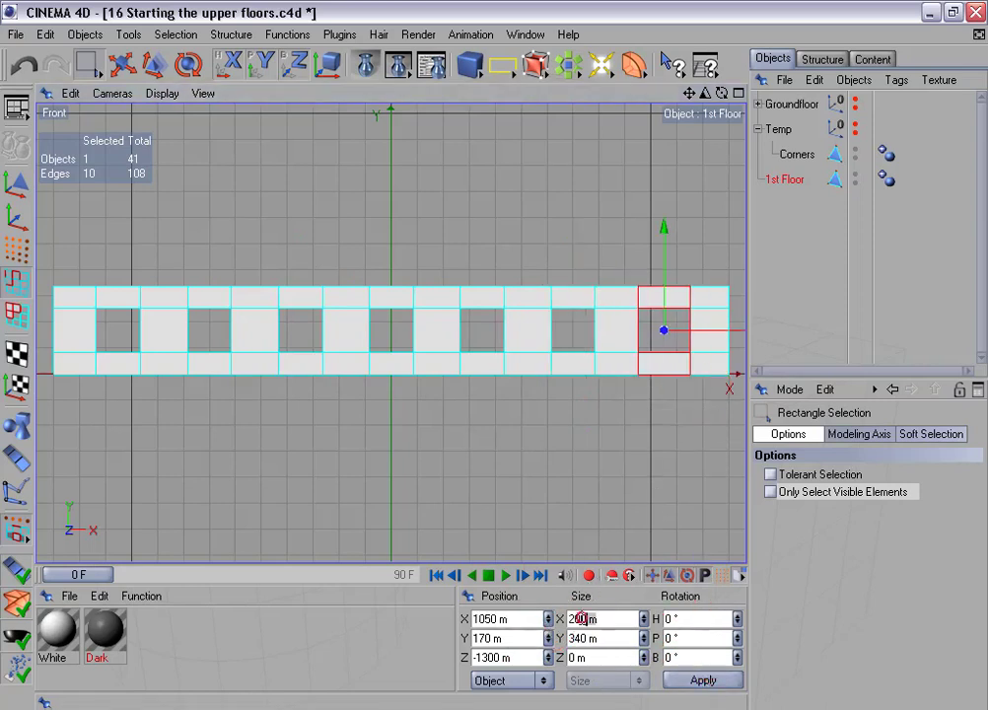
type("170 m")
left_click(705, 681)
Duplicate the 1st Floor object and switch to Model mode for the copy
scroll(458, 404, "down", 2)
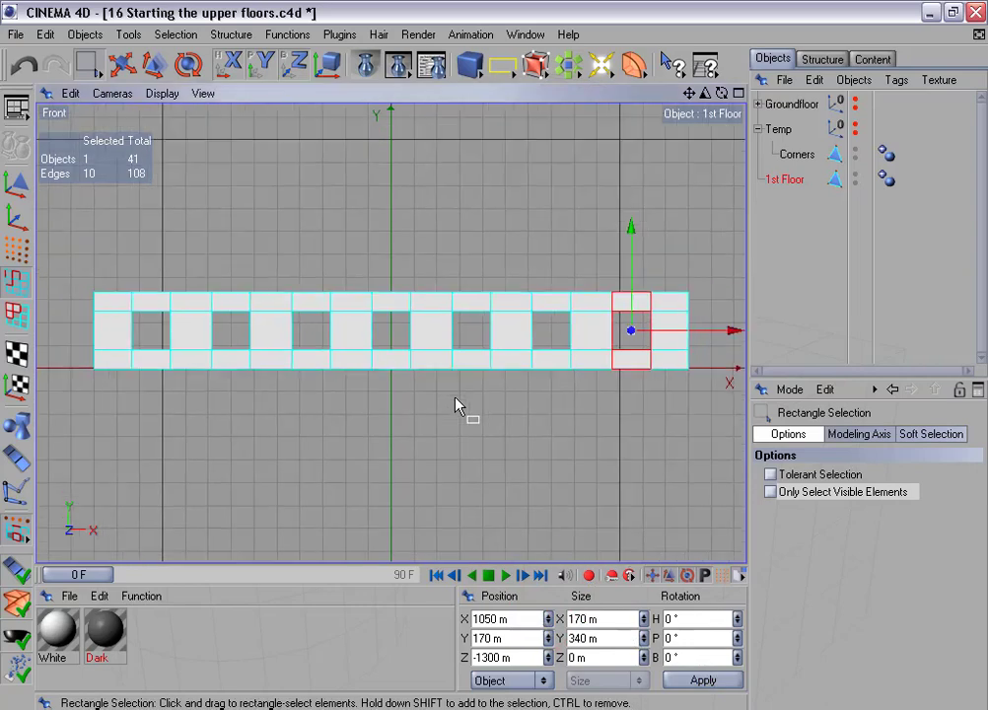
mouse_move(776, 181)
left_mouse_down("ctrl")
mouse_move(799, 195)
mouse_move(776, 203)
left_mouse_up("ctrl")
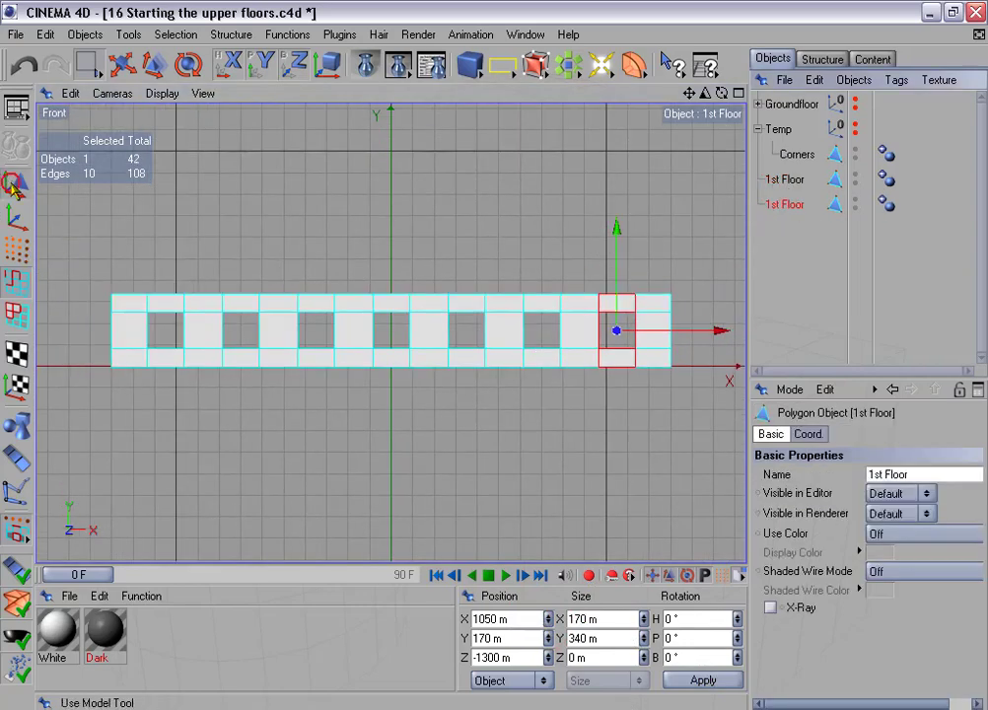
left_click(15, 145)
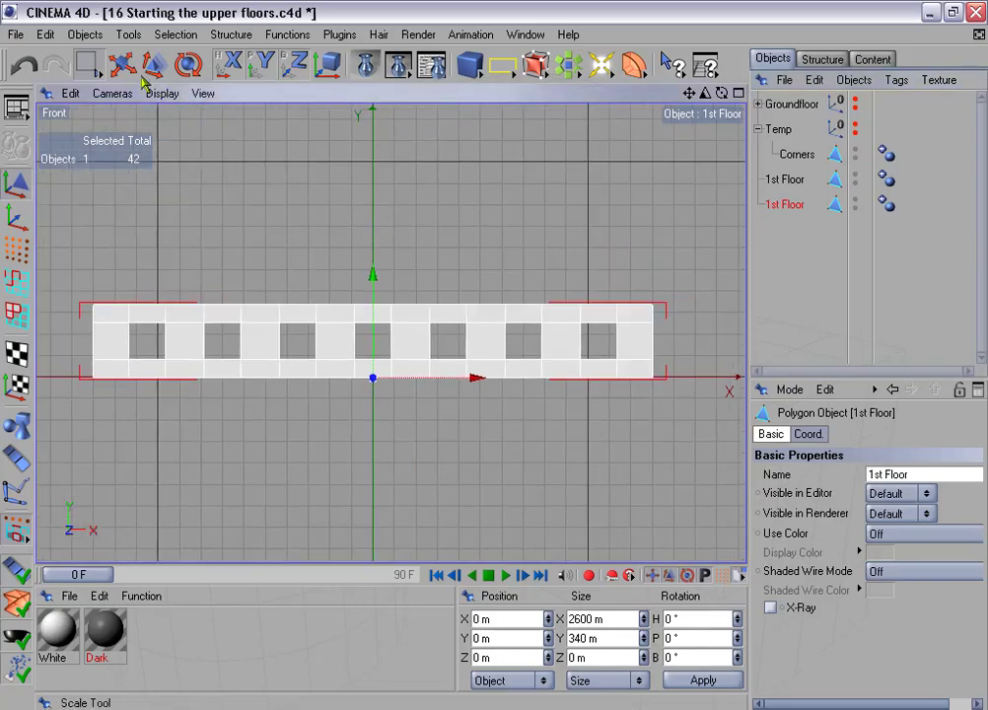
Enable snapping for the Move tool with Edge as the only snap target, enlarging the settings area to show all options
left_click(123, 64)
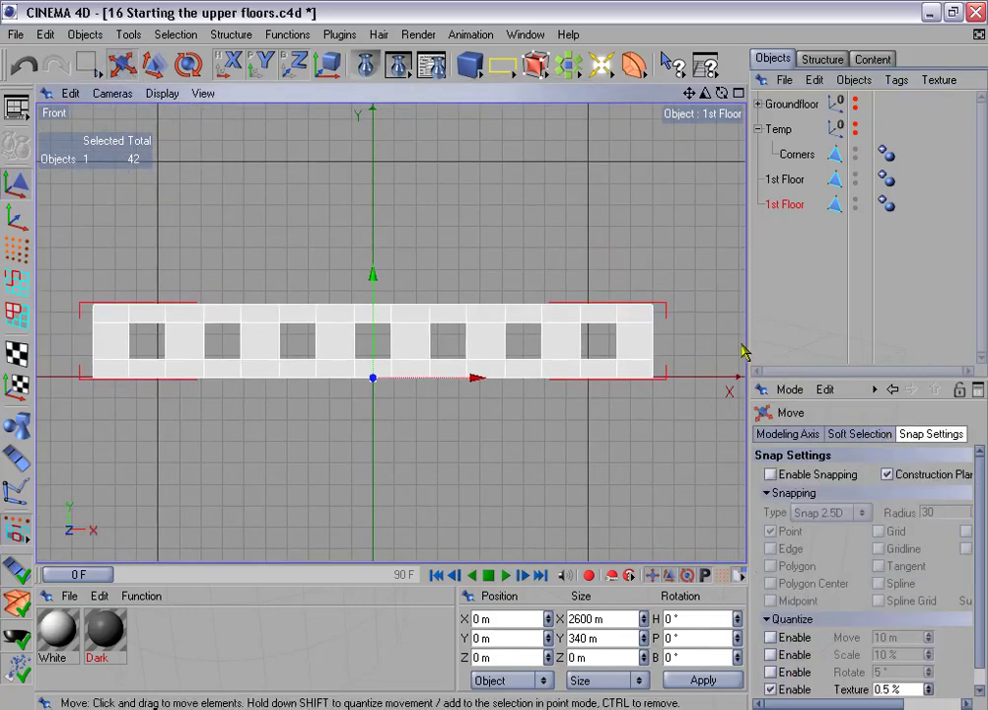
left_click_drag(745, 338, 706, 337)
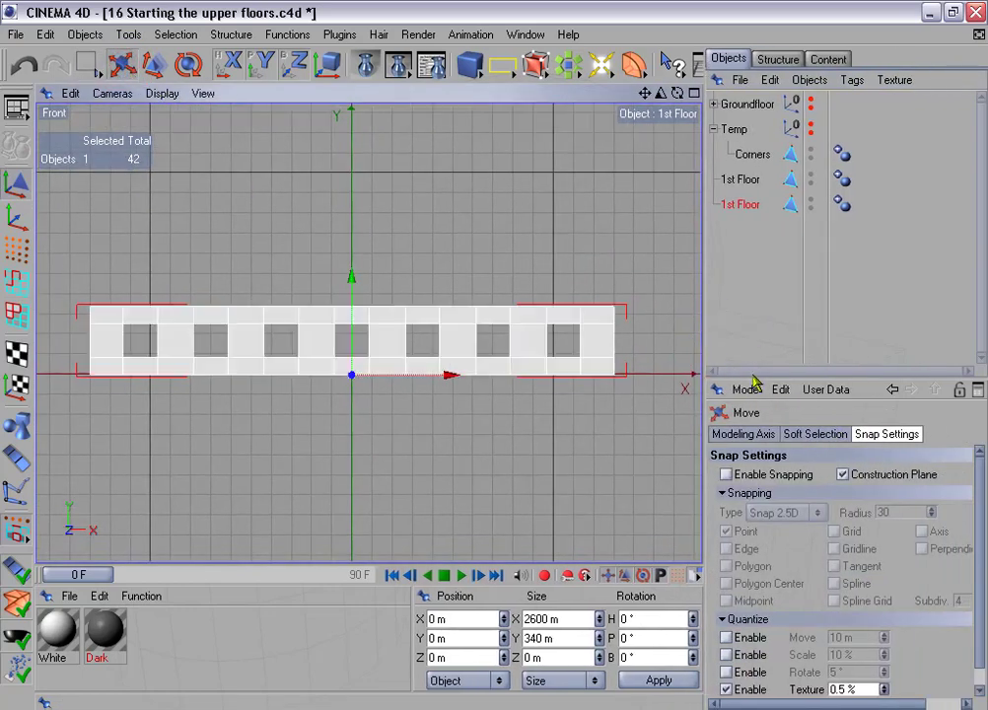
left_click_drag(763, 377, 761, 318)
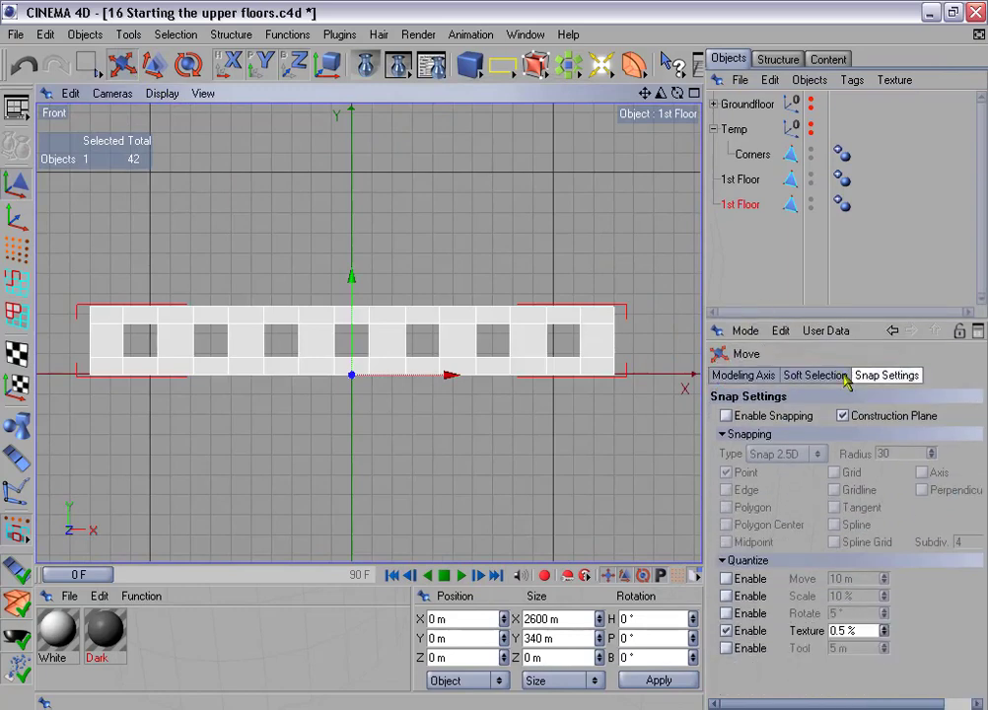
left_click(727, 415)
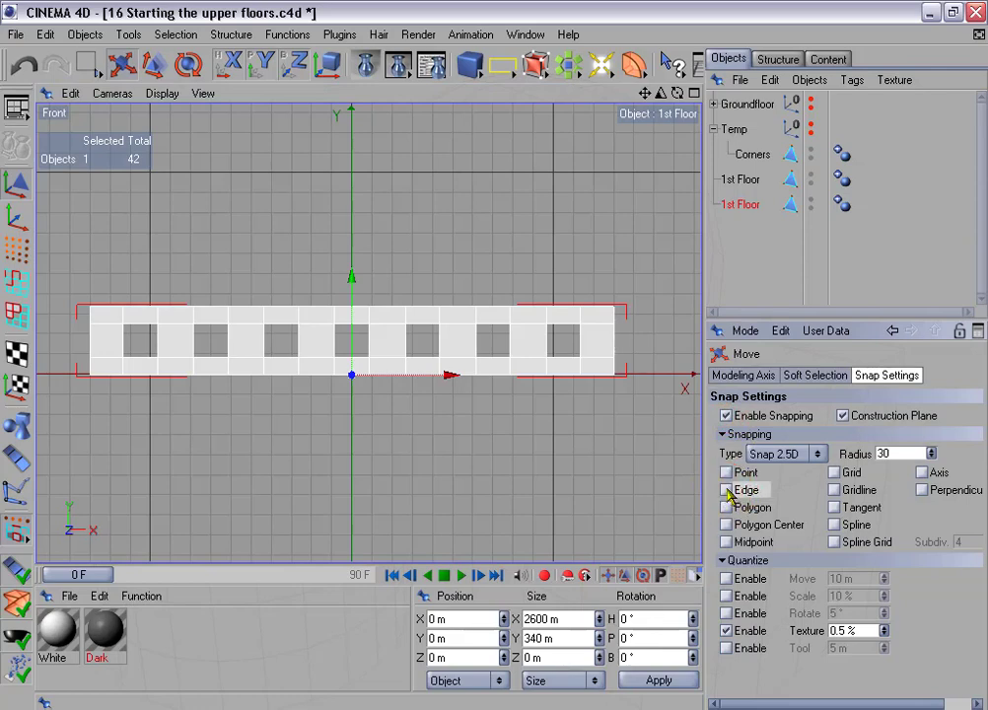
left_click(727, 490)
scroll(425, 260, "up", 1)
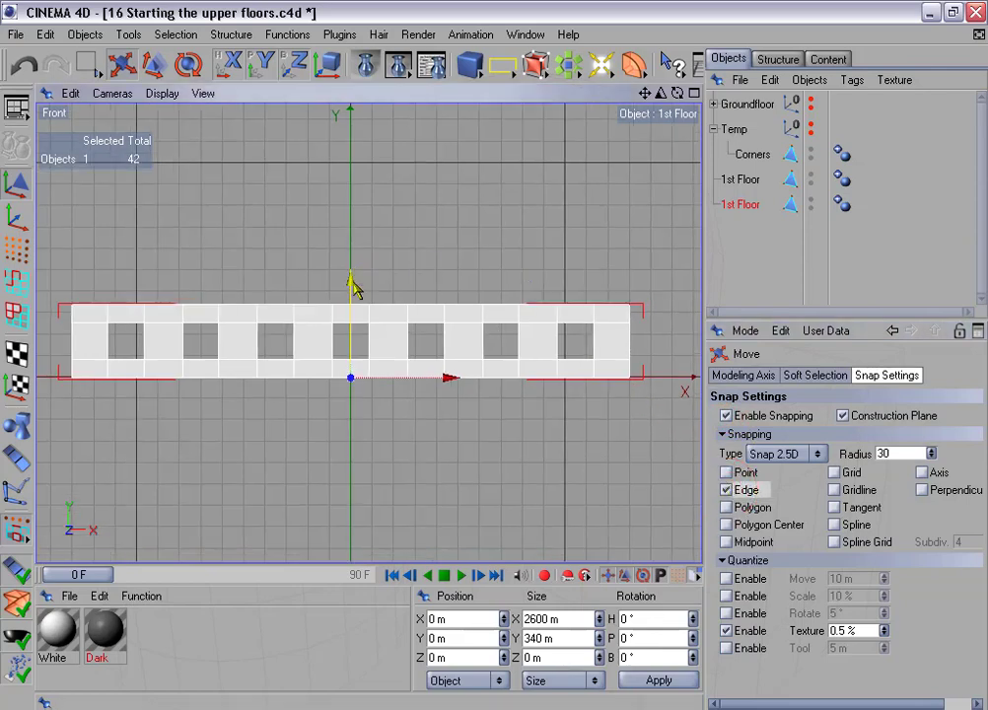
Stack the floor copy on the original wall at Y 340 m, and place another duplicate above it at Y 680 m
left_click_drag(354, 282, 351, 213)
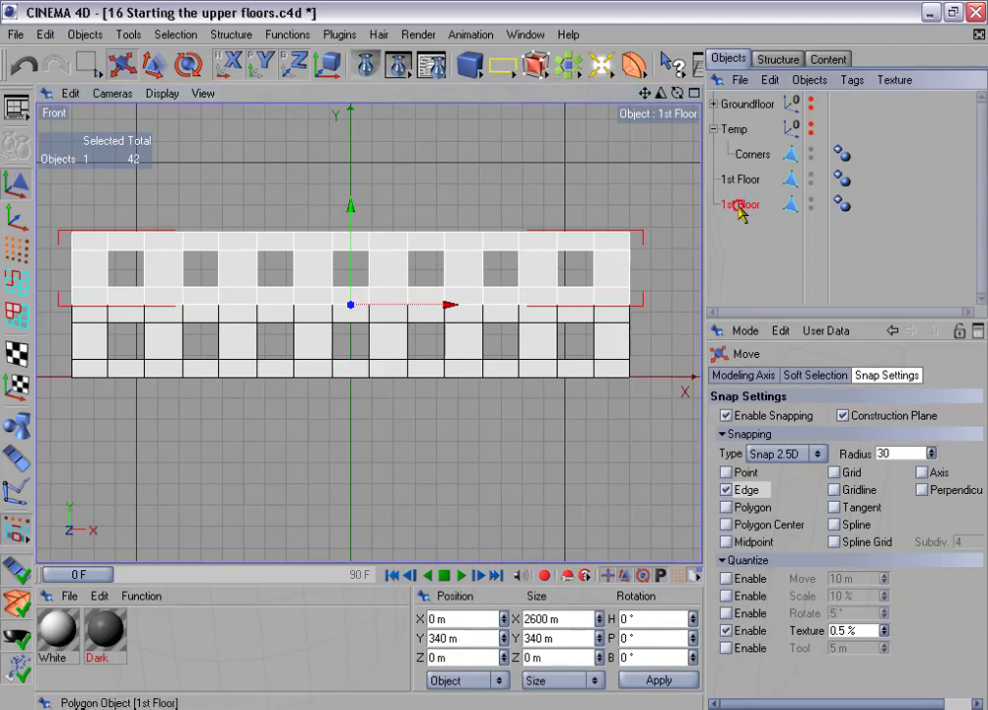
left_click_drag(739, 204, 747, 229, "ctrl")
left_click_drag(351, 211, 351, 139)
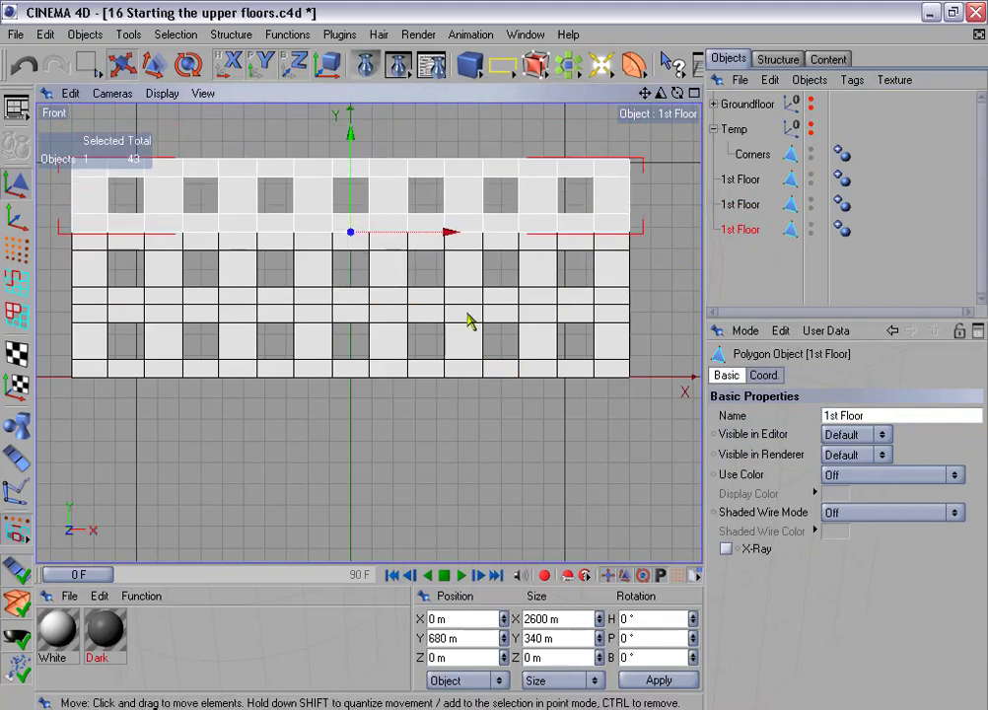
Connect the three stacked 1st Floor objects into a single object and delete the three originals
left_click(745, 204, "shift")
left_click(746, 181, "shift")
right_click(747, 182)
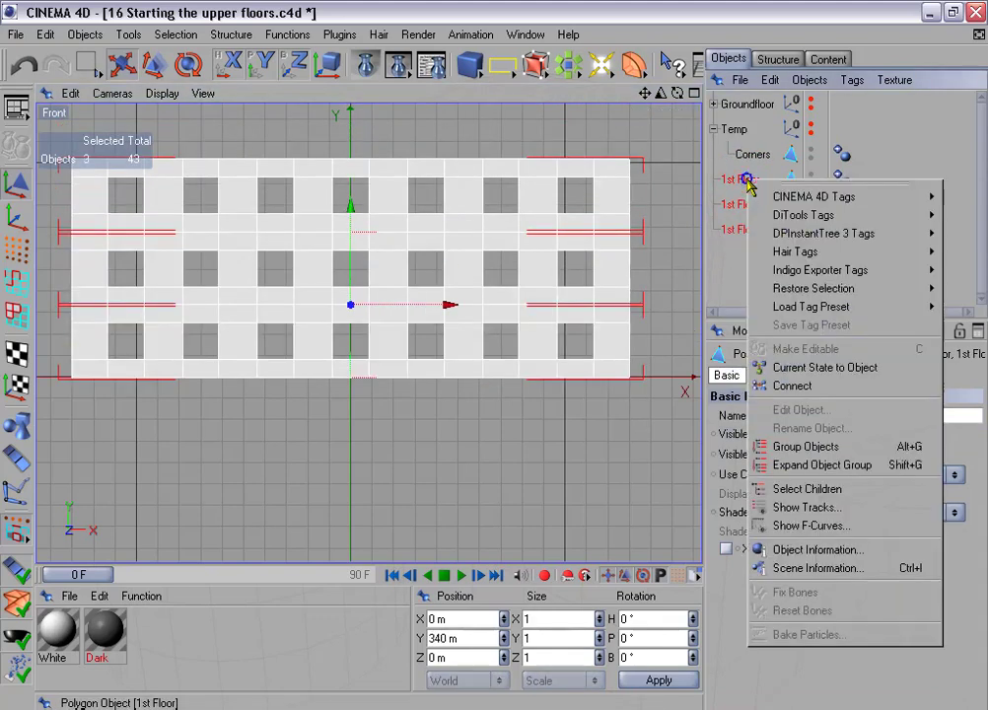
left_click(831, 387)
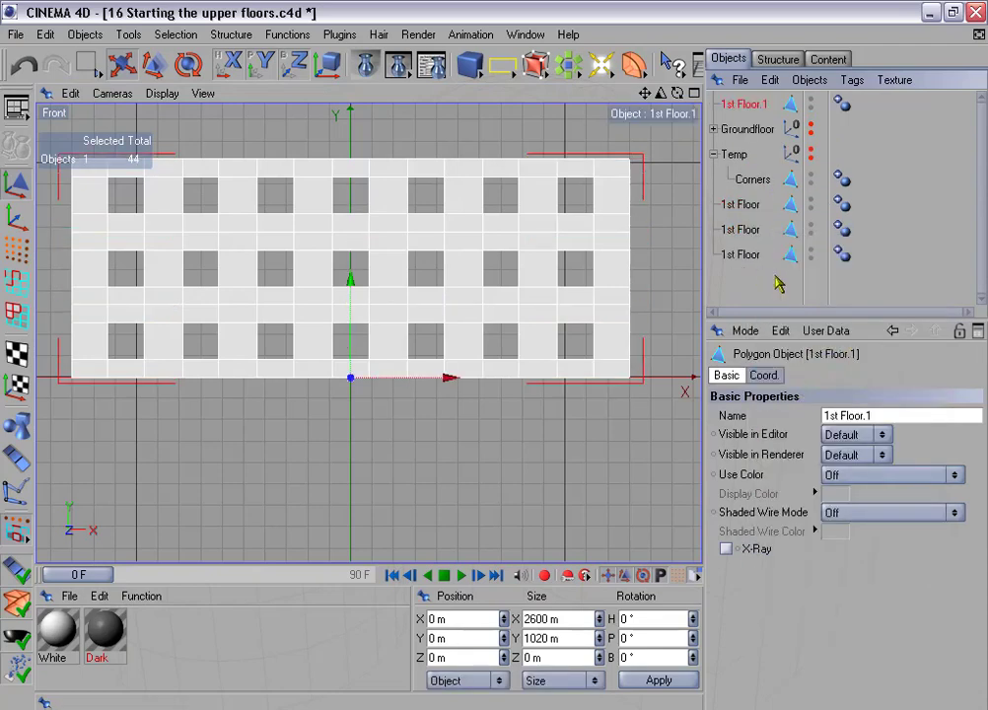
left_click_drag(775, 277, 732, 201)
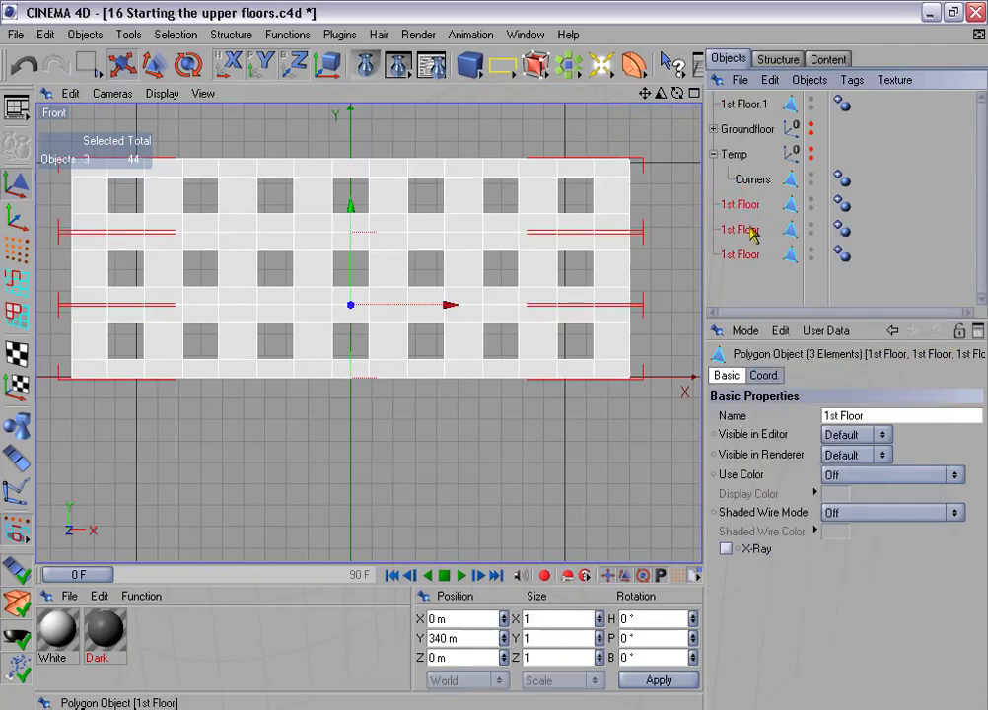
key("Delete")
Optimize the points of the merged floor object to weld the duplicate points along its seams, with nothing selected
left_click(744, 104)
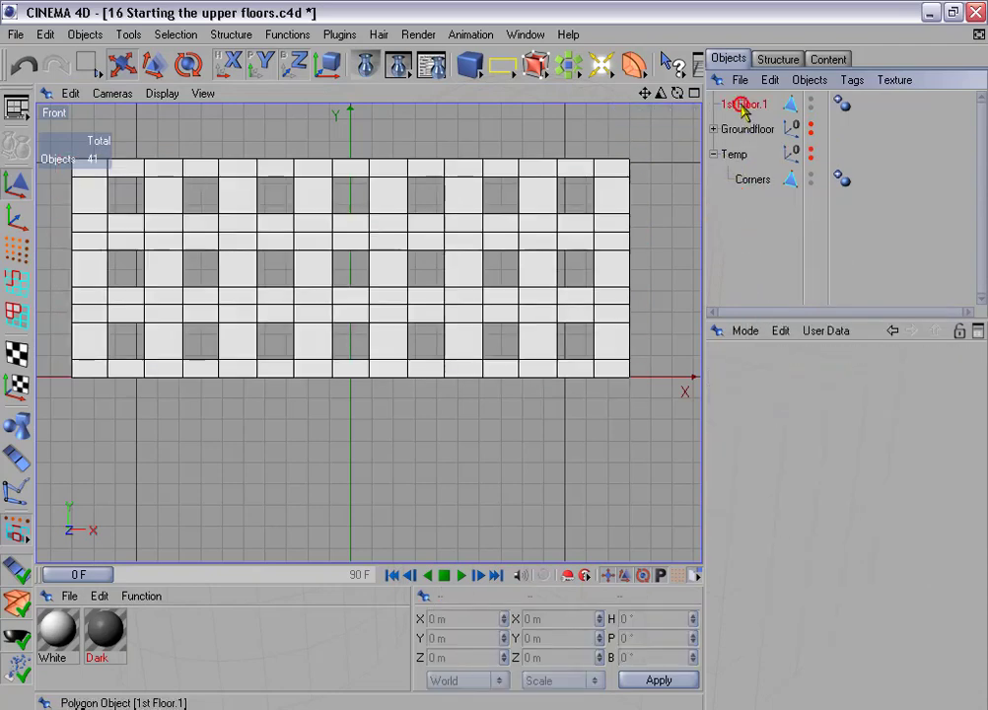
left_click(16, 248)
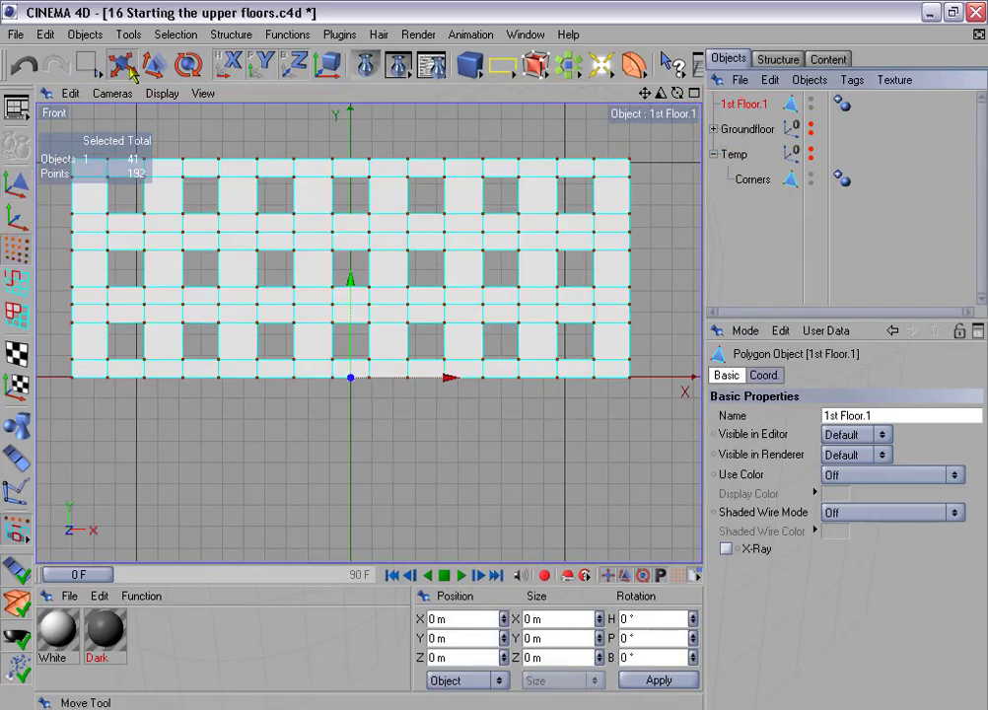
left_click(178, 36)
left_click(268, 281)
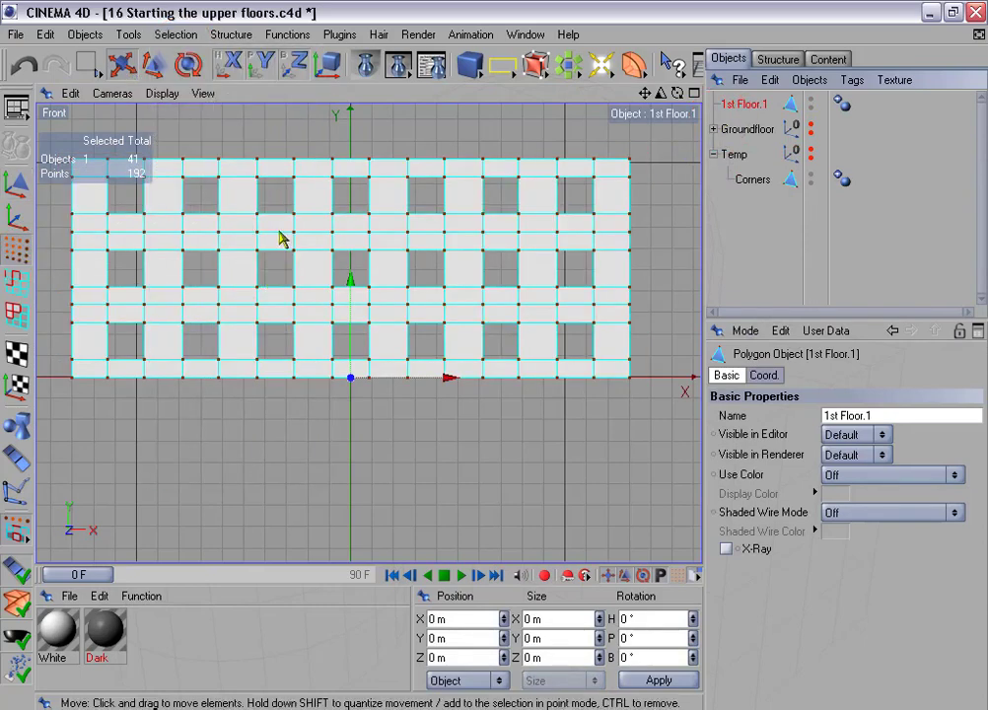
left_click(288, 35)
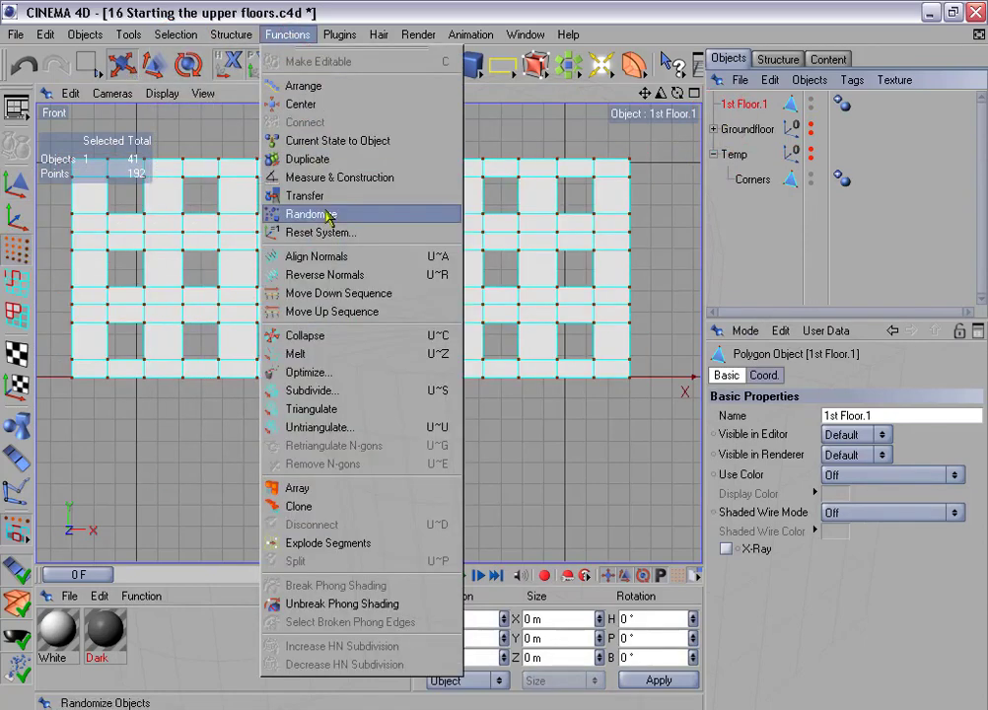
left_click(352, 372)
left_click(332, 420)
middle_click_drag(331, 420, 350, 470, "alt")
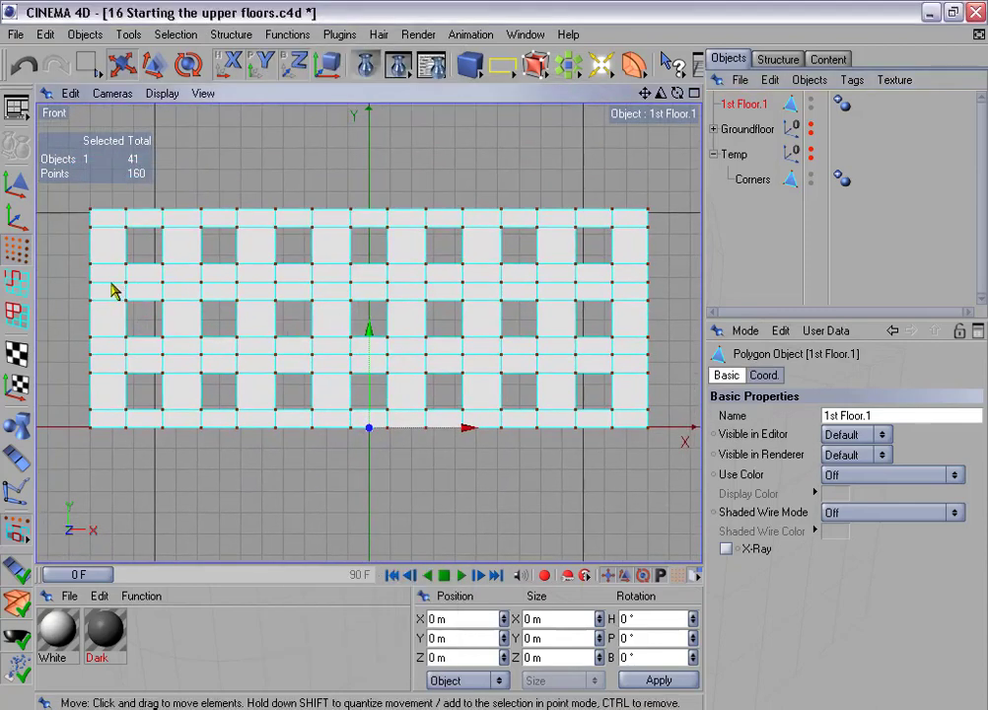
Melt the split polygon pairs in the wall columns beside the windows, along both horizontal floor seams
left_click(16, 313)
left_click_drag(87, 64, 115, 84)
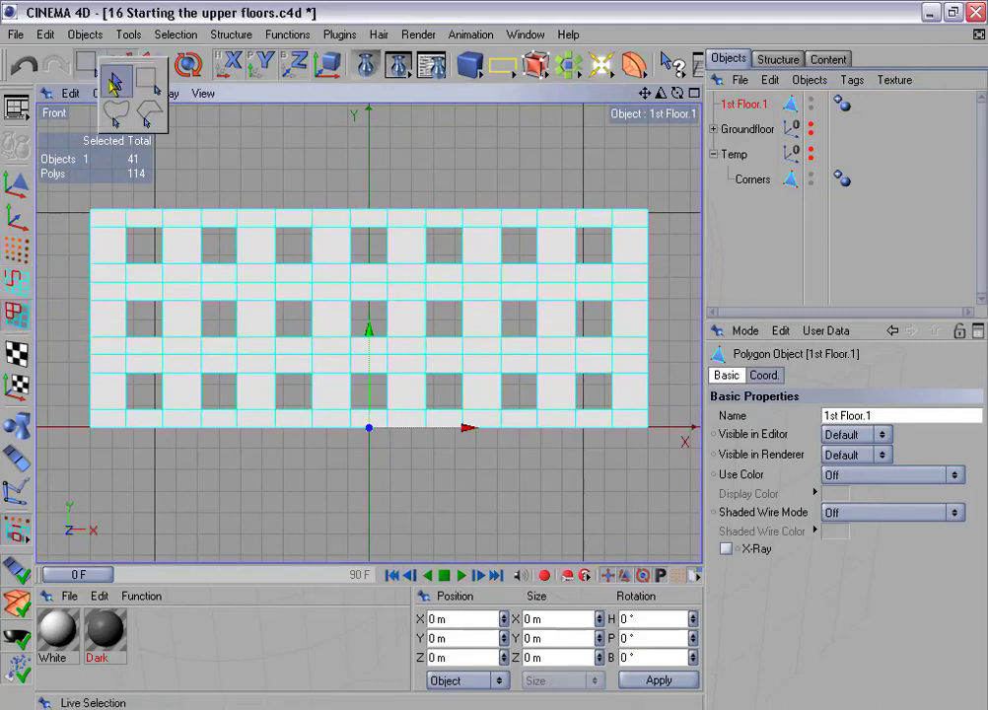
left_click(107, 285)
left_click(108, 367, "shift")
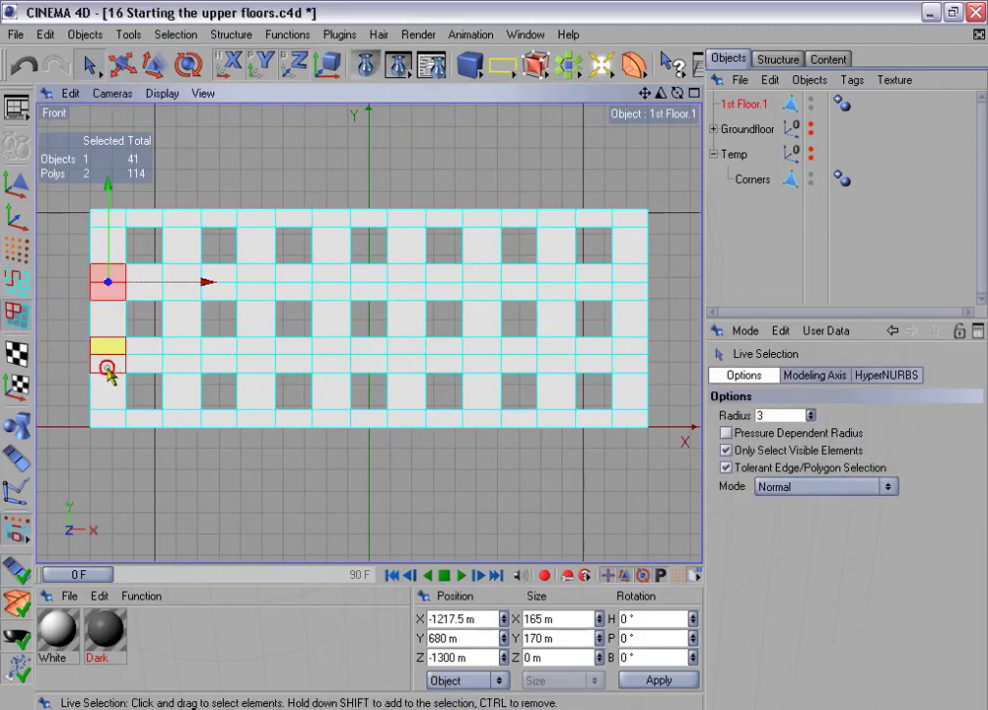
left_click(187, 356, "shift")
left_click(185, 288, "shift")
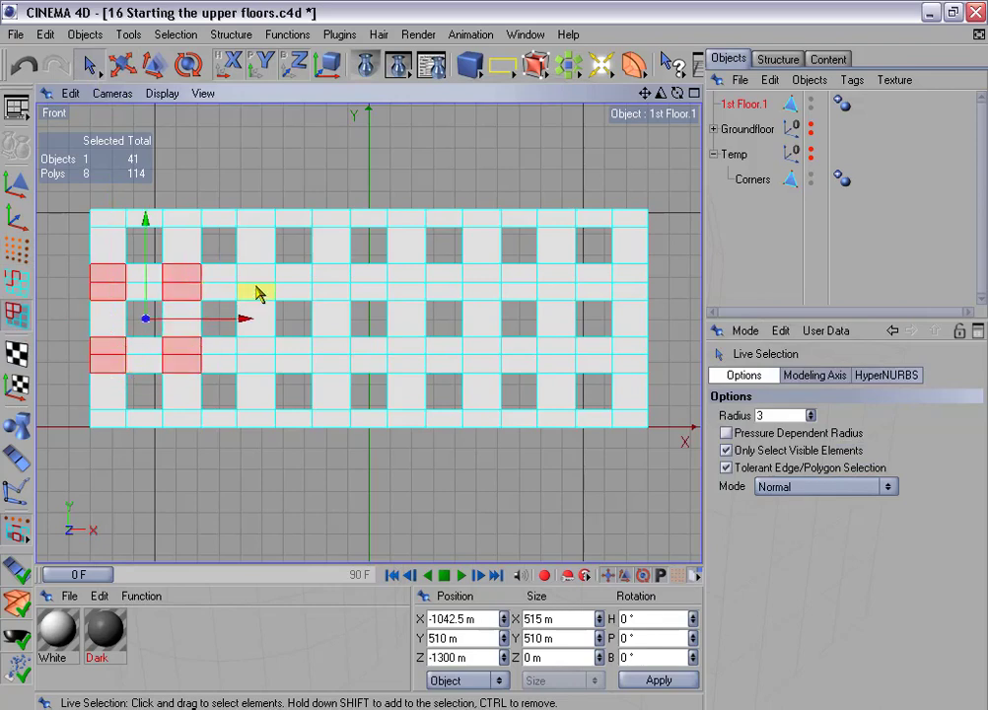
left_click(259, 294, "shift")
scroll(264, 309, "up", 2)
left_click(242, 350, "shift")
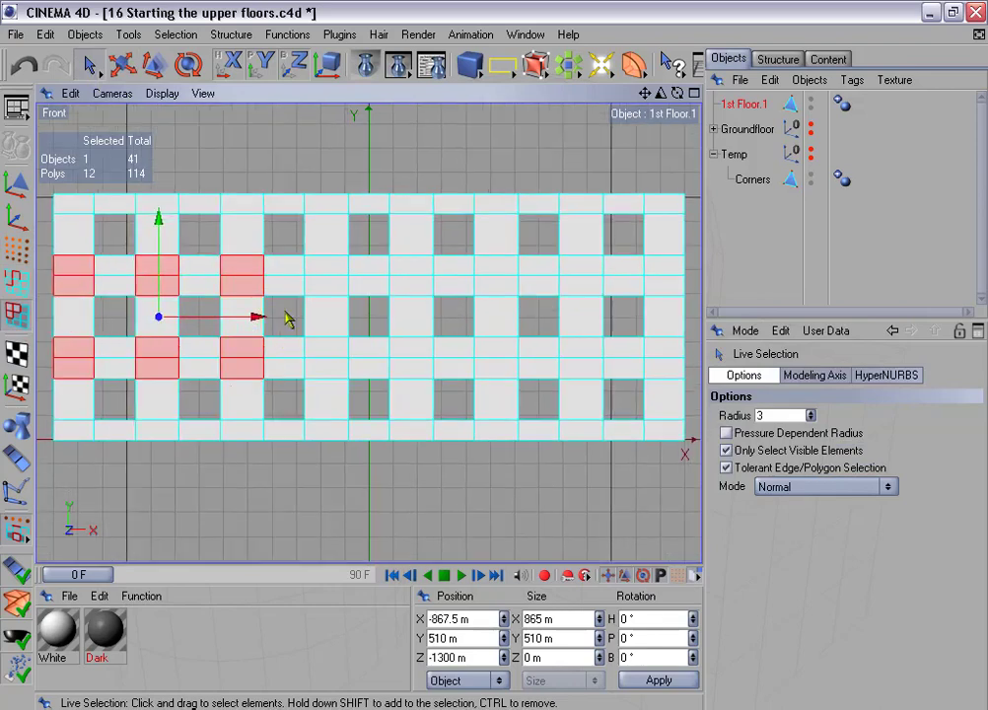
left_click(322, 282, "shift")
left_click(327, 351, "shift")
left_click(405, 353, "shift")
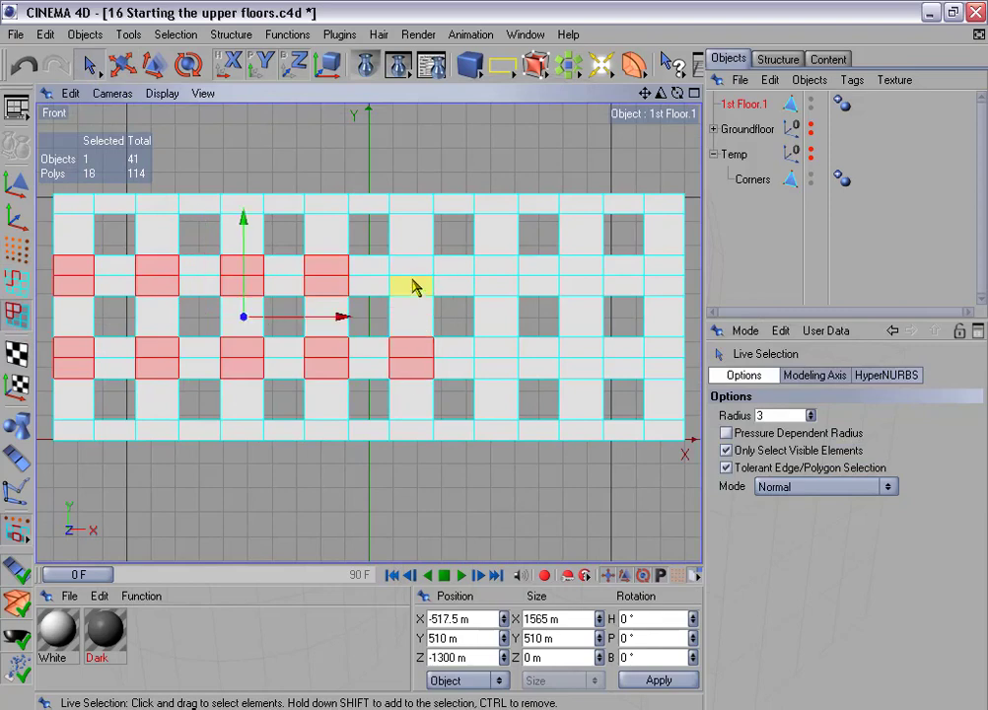
left_click(412, 286, "shift")
left_click(498, 274, "shift")
left_click(505, 351, "shift")
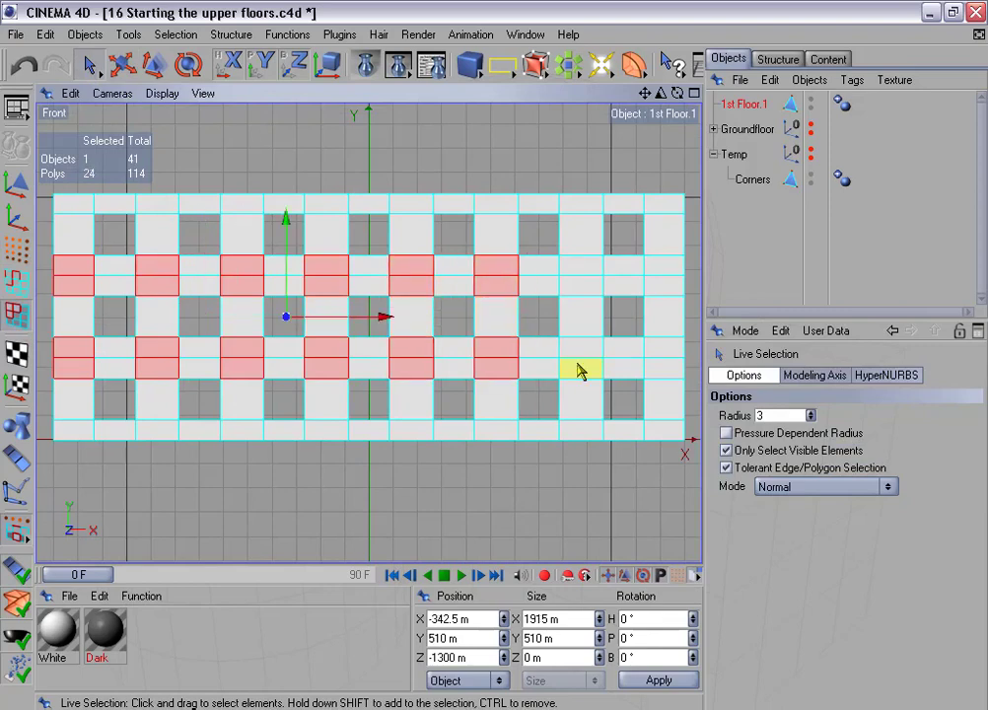
left_click(580, 353, "shift")
left_click(592, 273, "shift")
left_click(659, 290, "shift")
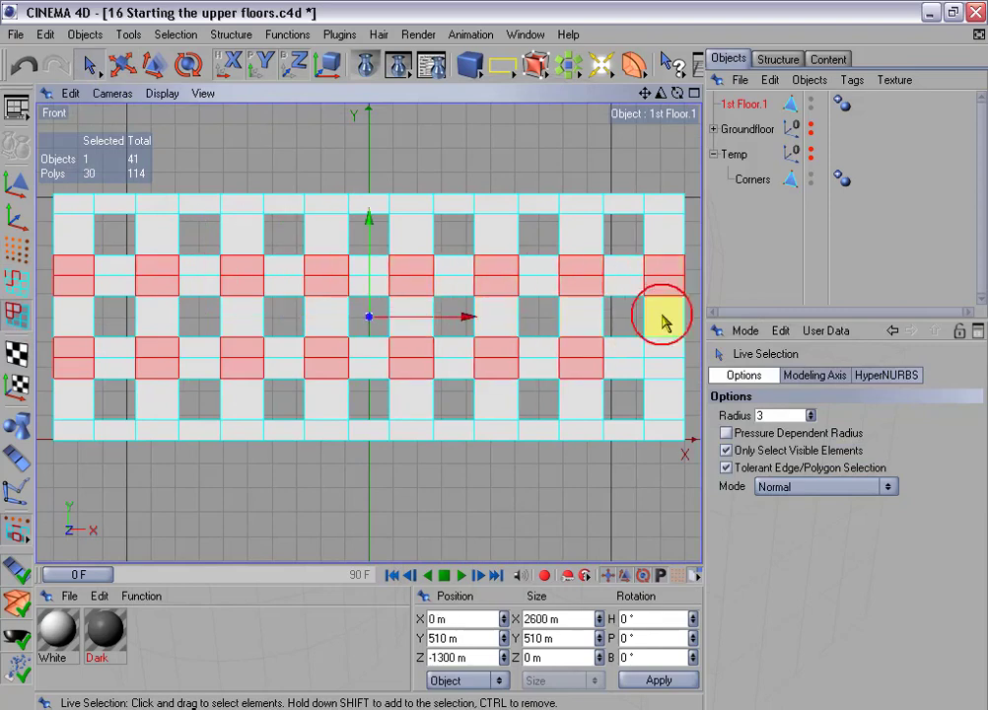
left_click(658, 367, "shift")
right_click(582, 359)
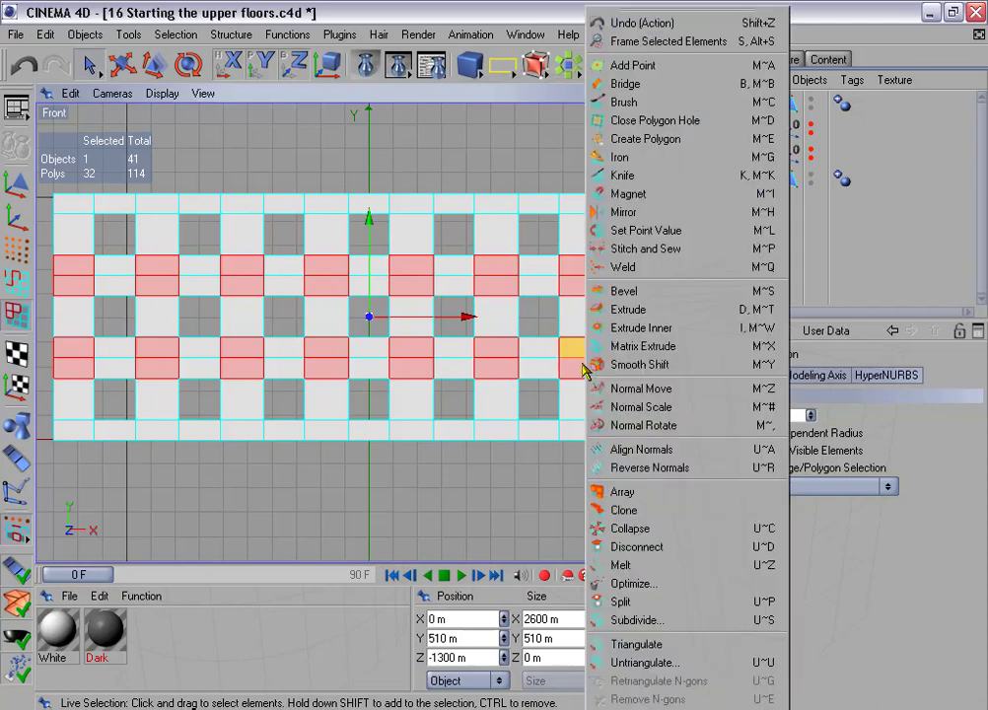
left_click(640, 567)
Melt the split polygon pairs directly between the vertically stacked windows, along both floor seams
left_click(115, 288)
left_click(130, 371, "shift")
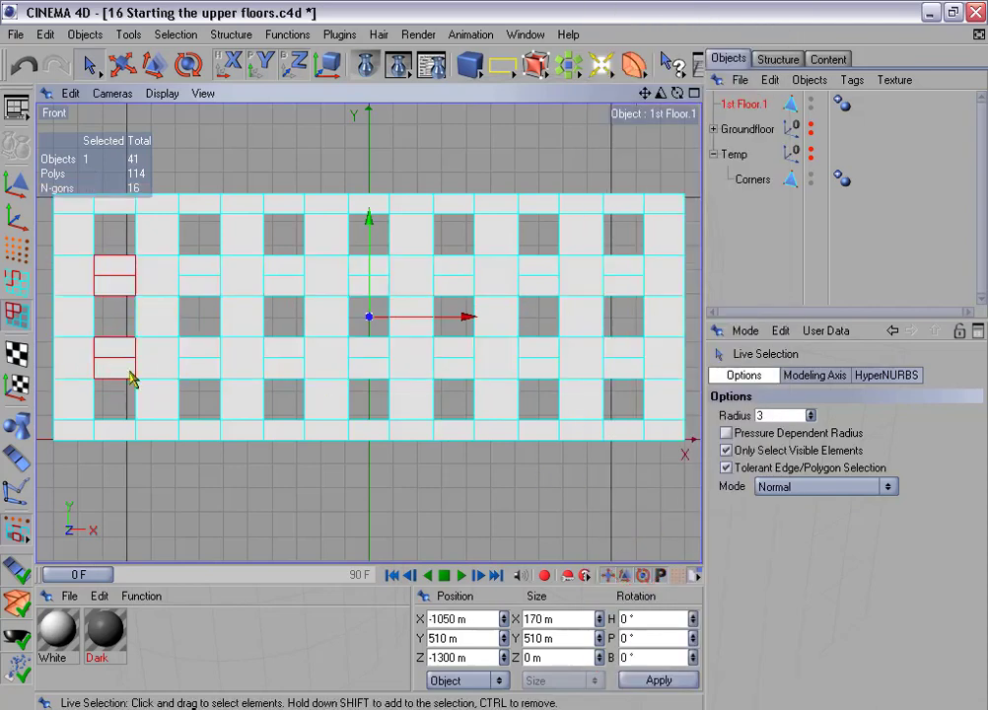
left_click(197, 278, "shift")
left_click(195, 357, "shift")
left_click(283, 284, "shift")
left_click(296, 359, "shift")
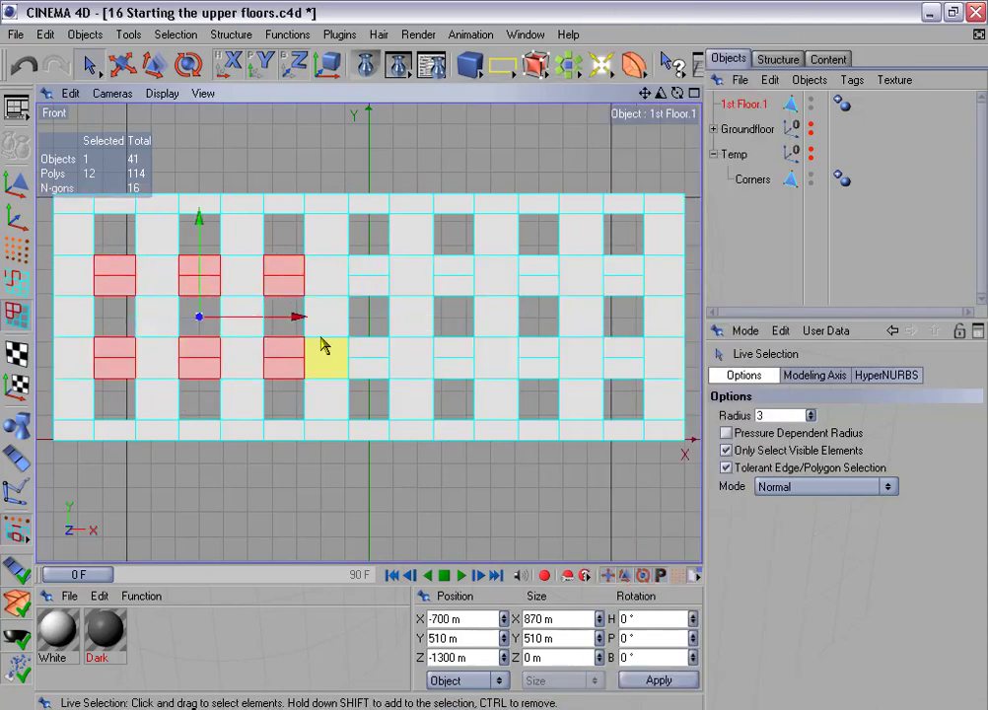
left_click_drag(367, 268, 376, 369, "shift")
left_click_drag(452, 267, 467, 380, "shift")
left_click_drag(530, 265, 545, 379, "shift")
left_click_drag(628, 282, 632, 385, "shift")
right_click(551, 287)
left_click(607, 503)
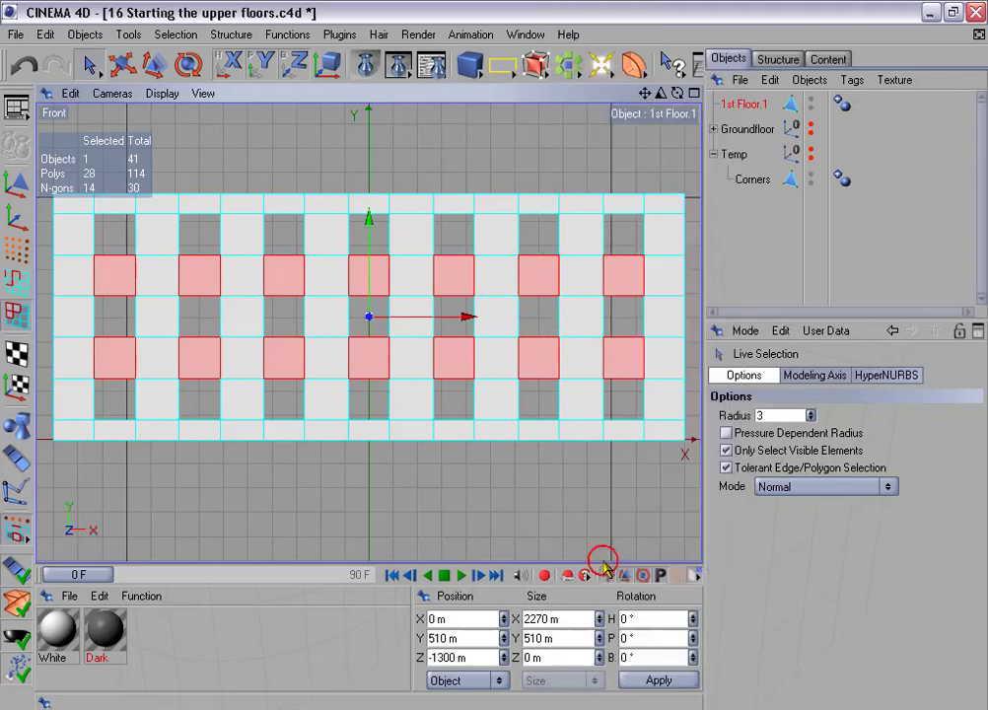
Delete the leftover rows of points along the two former floor seams
left_click(16, 246)
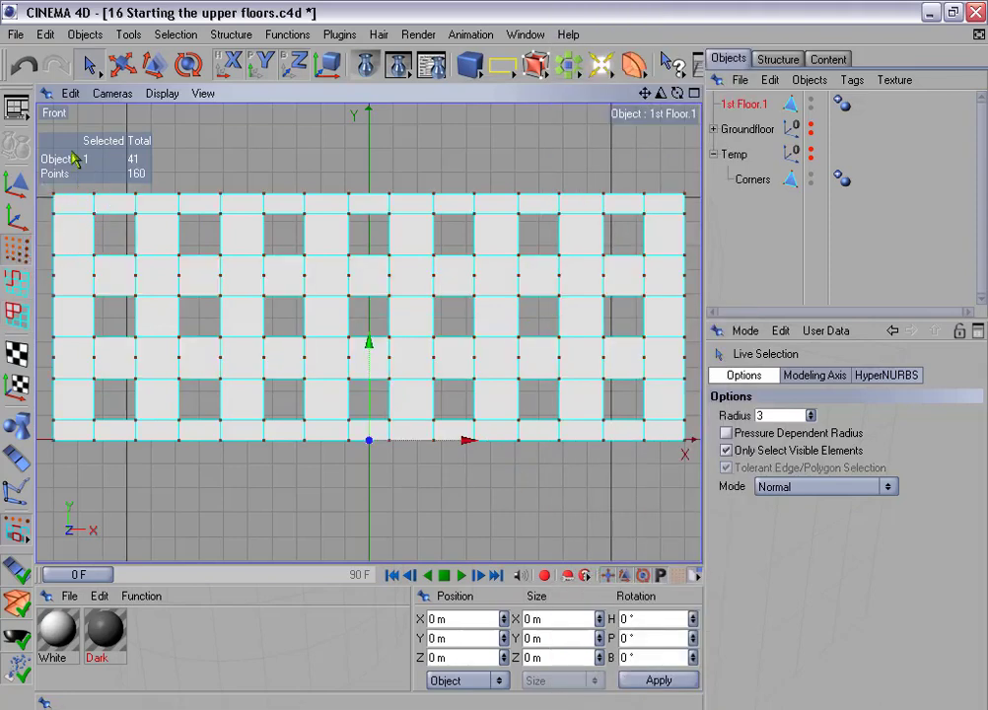
left_click_drag(87, 62, 110, 65)
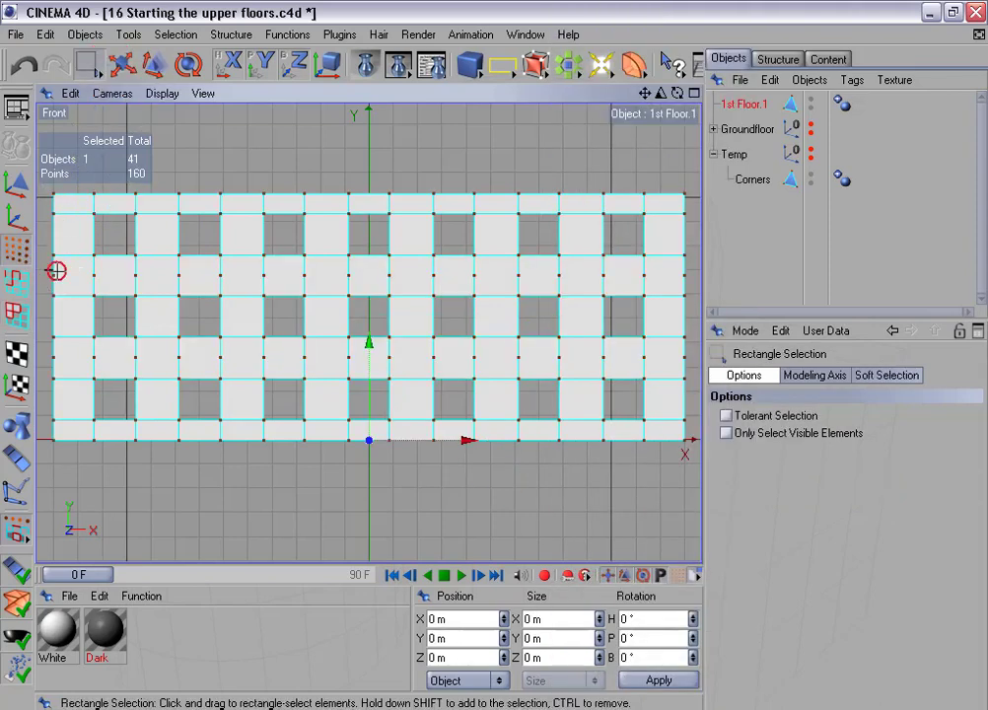
left_click_drag(56, 270, 689, 289)
key("Delete")
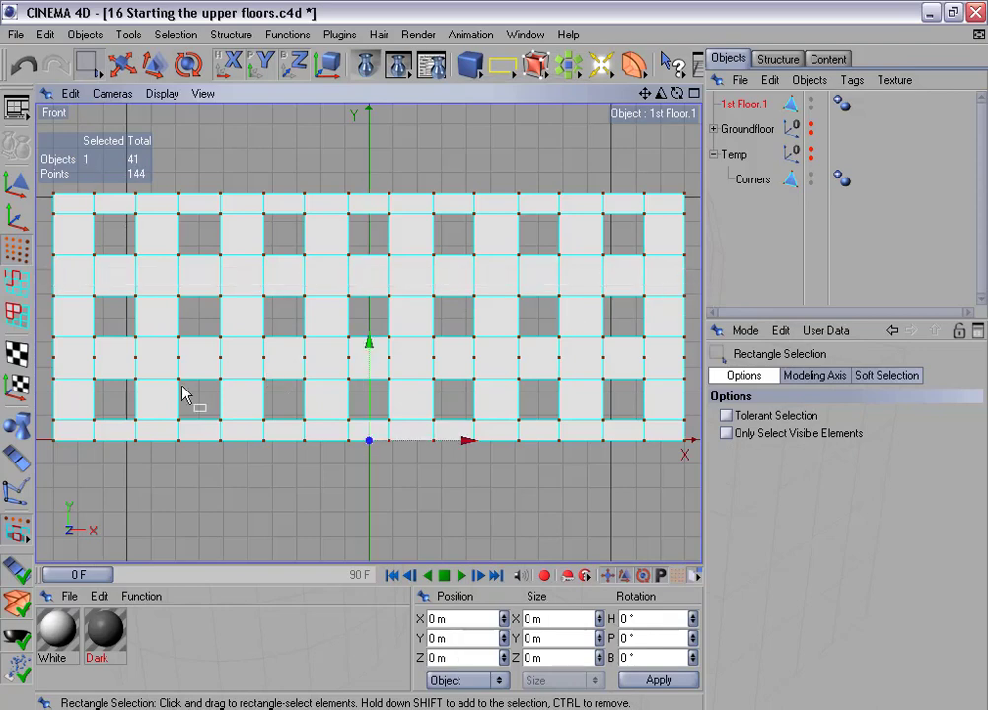
left_click_drag(48, 352, 694, 361)
key("Delete")
scroll(326, 308, "down", 2)
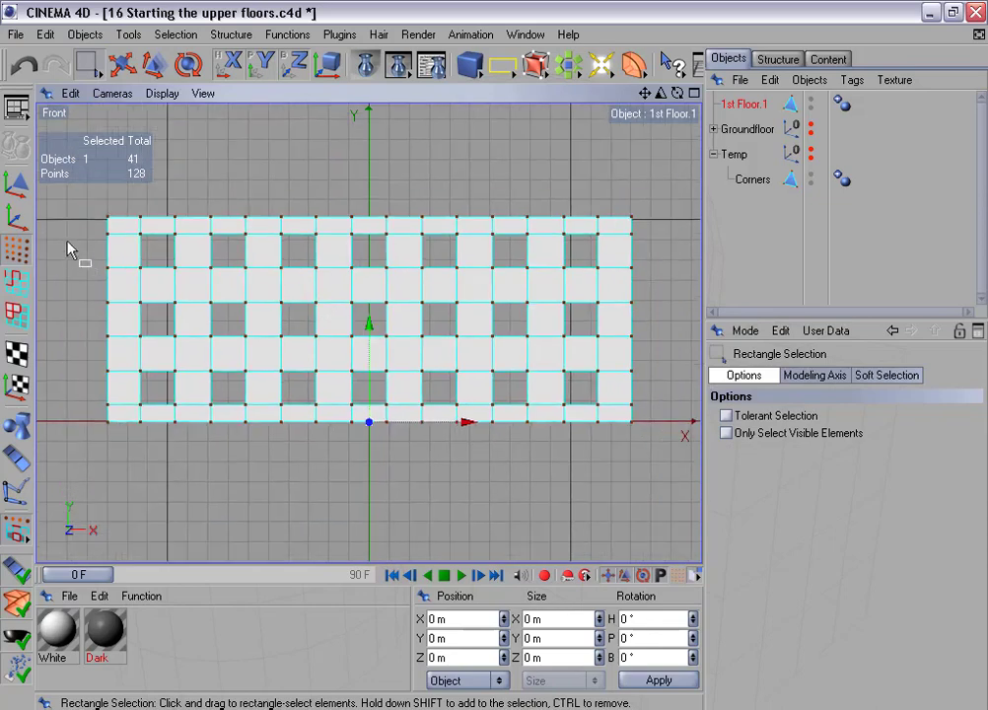
Show the Groundfloor group in the editor and raise the whole upper-floor wall onto its cornice at Y 372 m
left_click(16, 183)
left_click(811, 127)
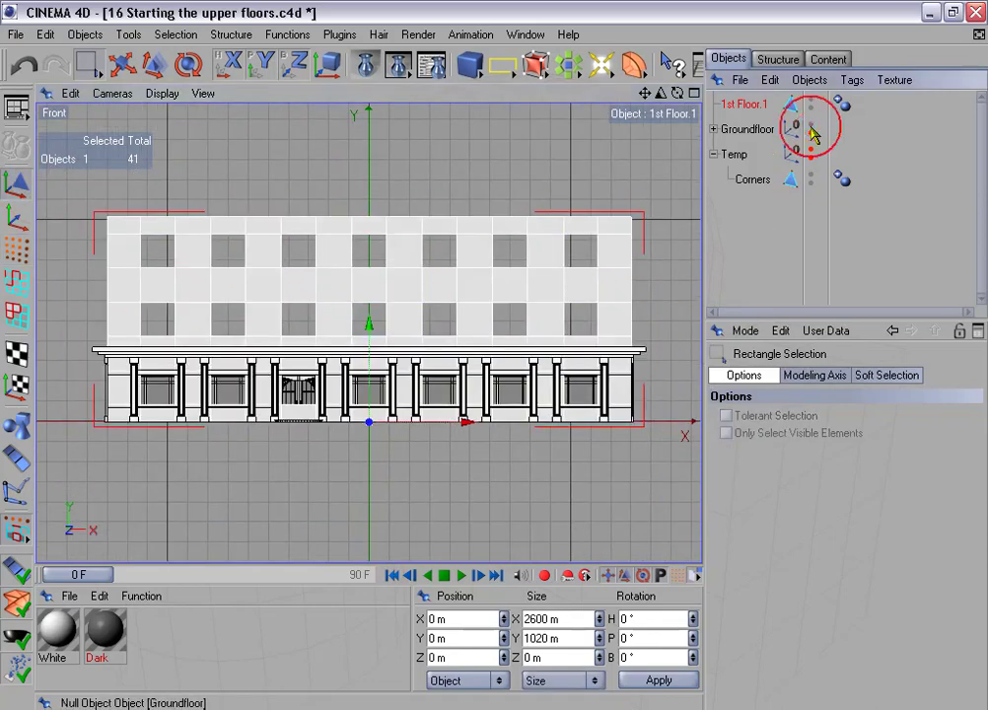
scroll(354, 352, "up", 3)
scroll(354, 352, "down", 2)
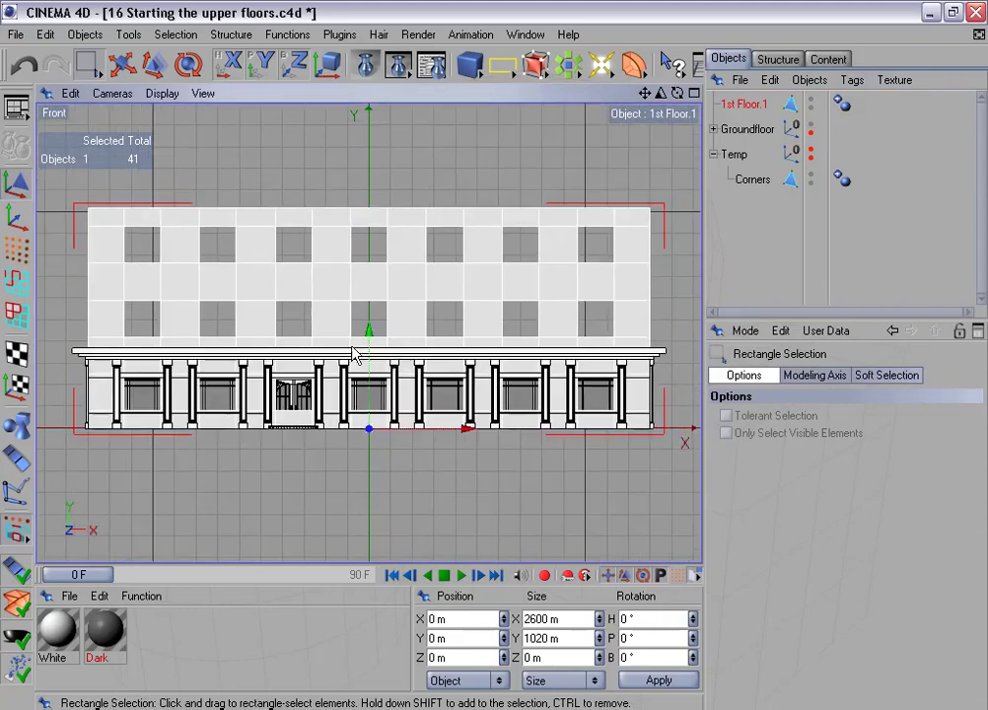
left_click_drag(491, 353, 491, 275)
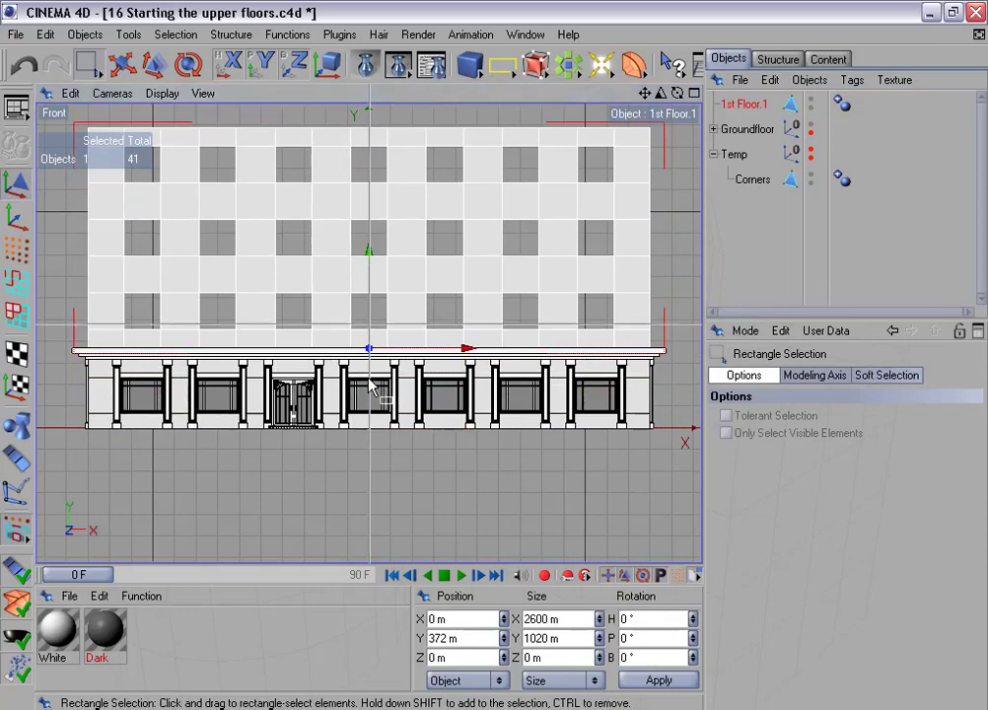
middle_click(371, 387)
middle_click(293, 300)
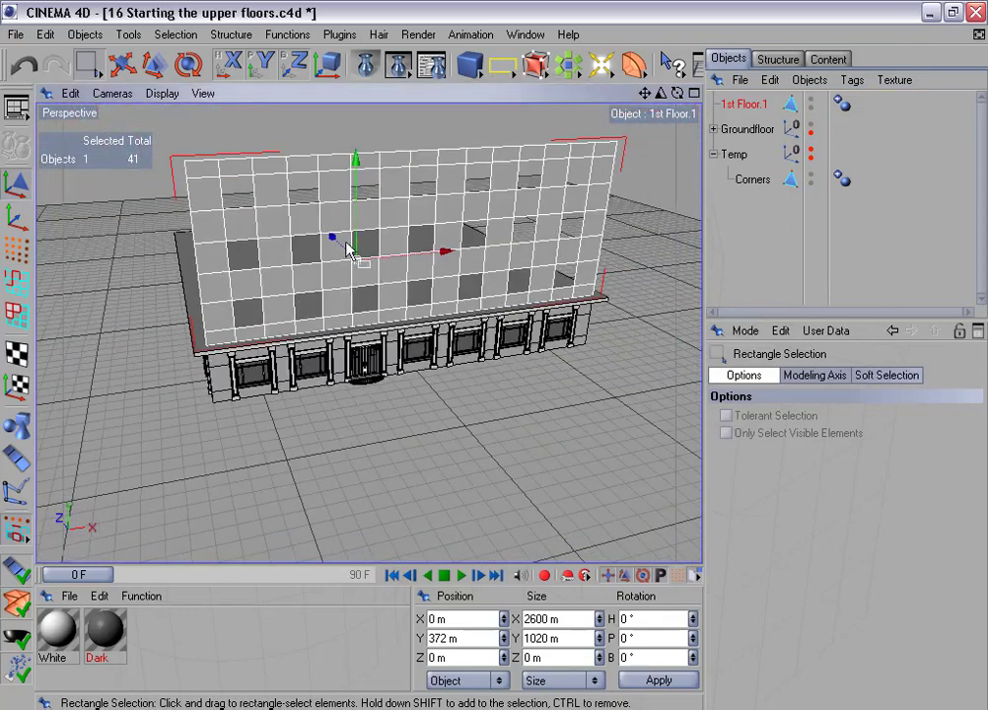
left_click_drag(348, 250, 412, 216, "alt")
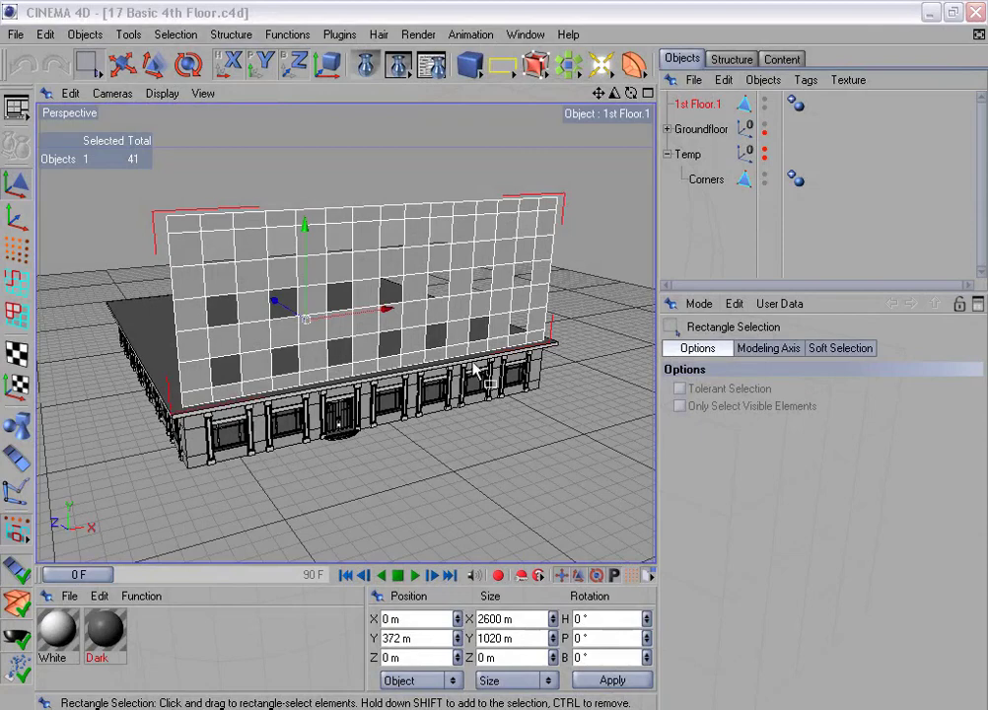
Lower the edges of all three window rows by 15 m to Y 495 m in the front view
middle_click(470, 380)
middle_click(505, 441)
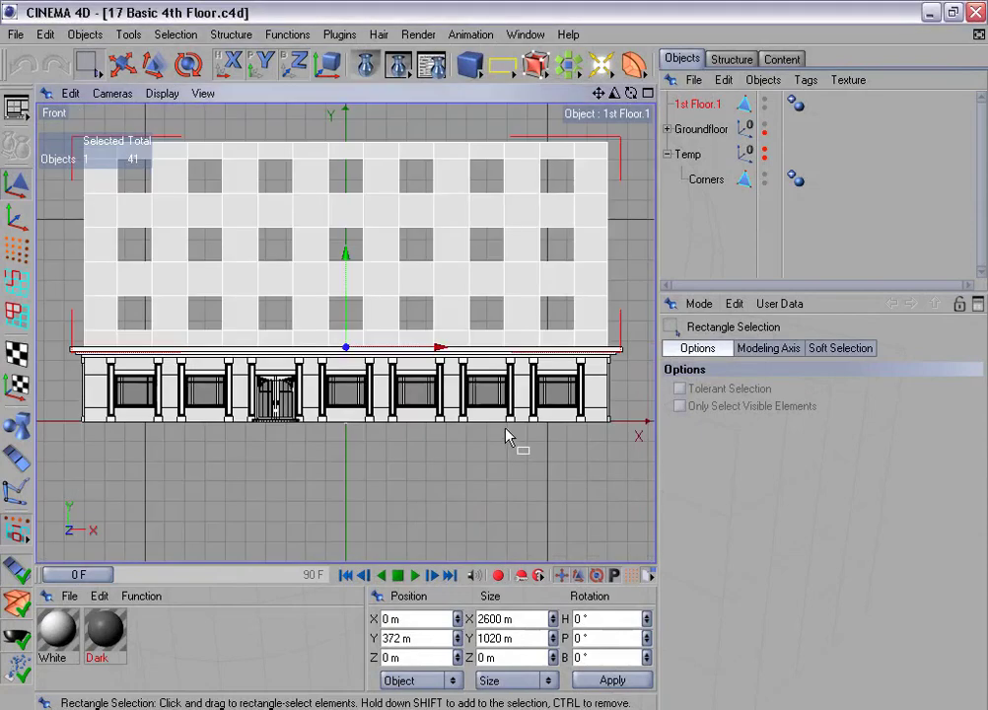
scroll(514, 439, "down", 2)
left_click(16, 283)
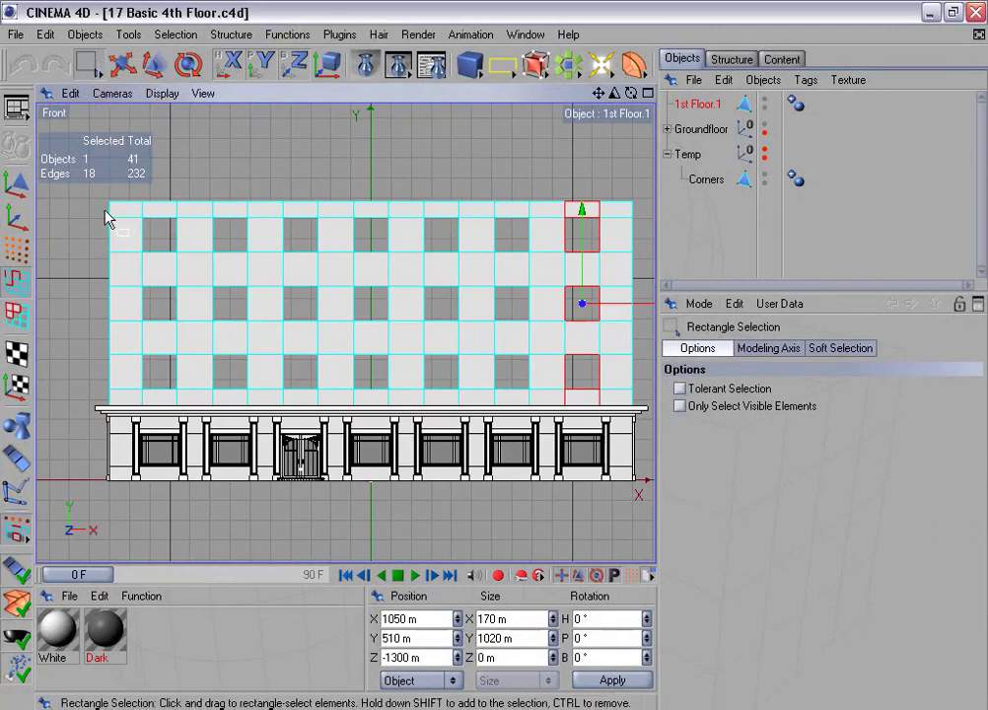
left_click_drag(107, 214, 641, 264)
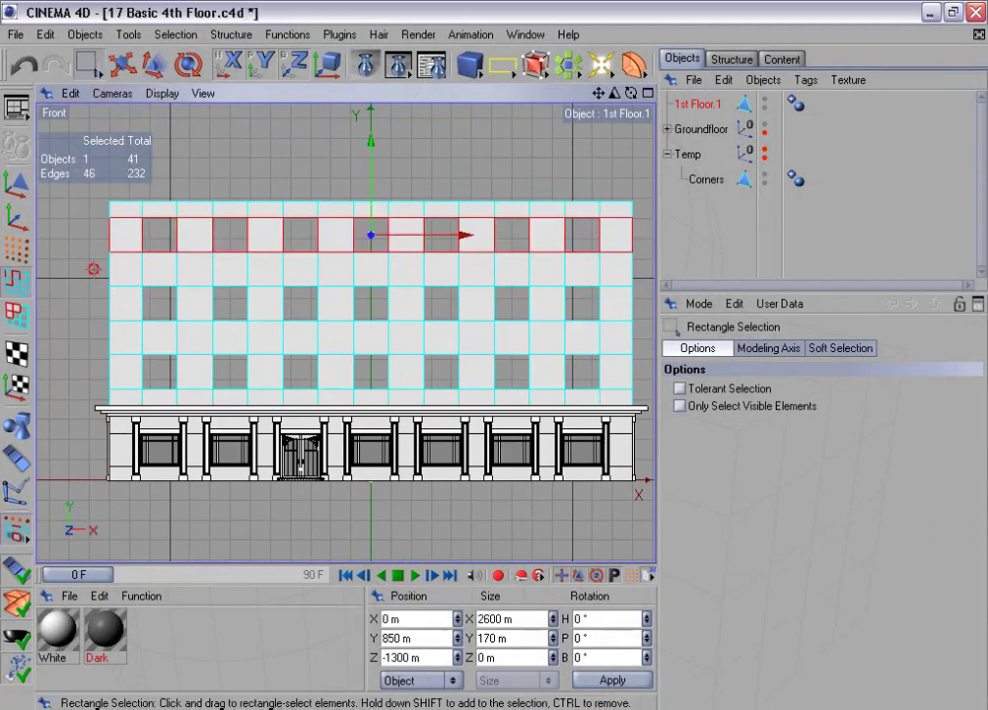
left_click_drag(94, 268, 625, 342, "shift")
left_click_drag(96, 342, 557, 394, "shift")
left_click(430, 640)
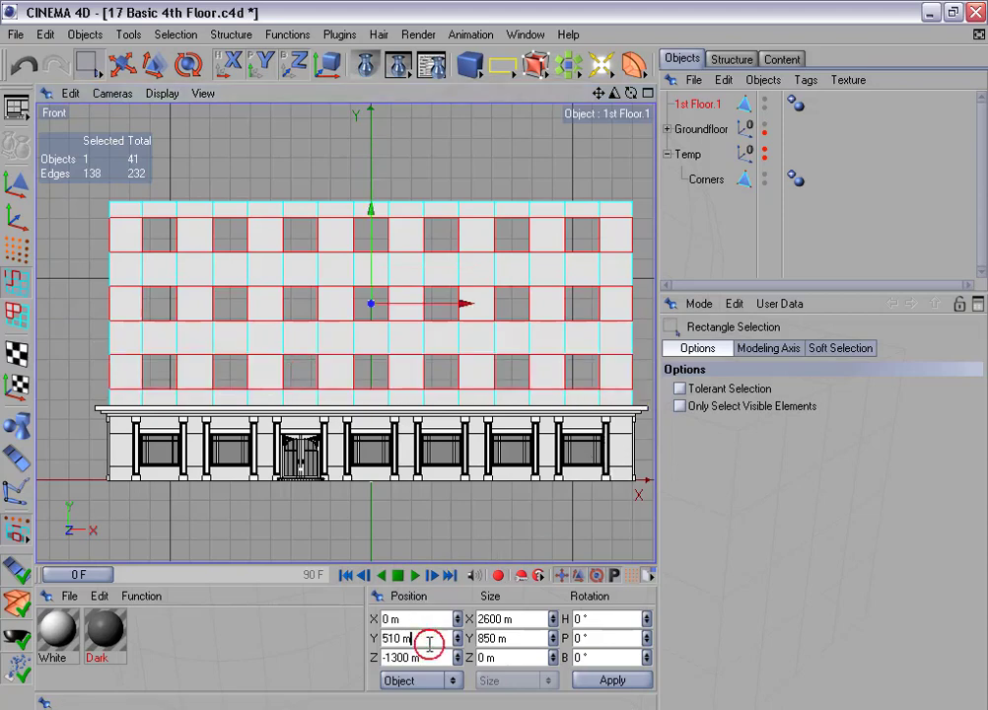
type("-15")
key("Return")
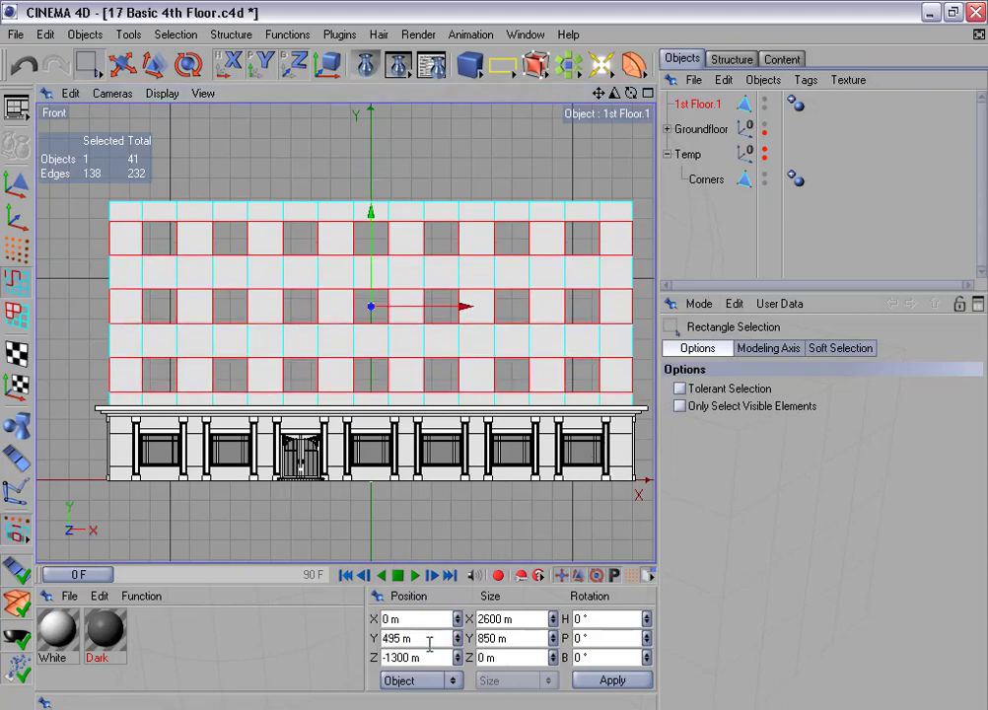
Select the lower horizontal edges of the three window rows and set their Y position to 406 m
left_click_drag(95, 251, 644, 272)
left_click_drag(101, 318, 641, 326, "shift")
left_click_drag(96, 390, 641, 406, "shift")
left_click(417, 634)
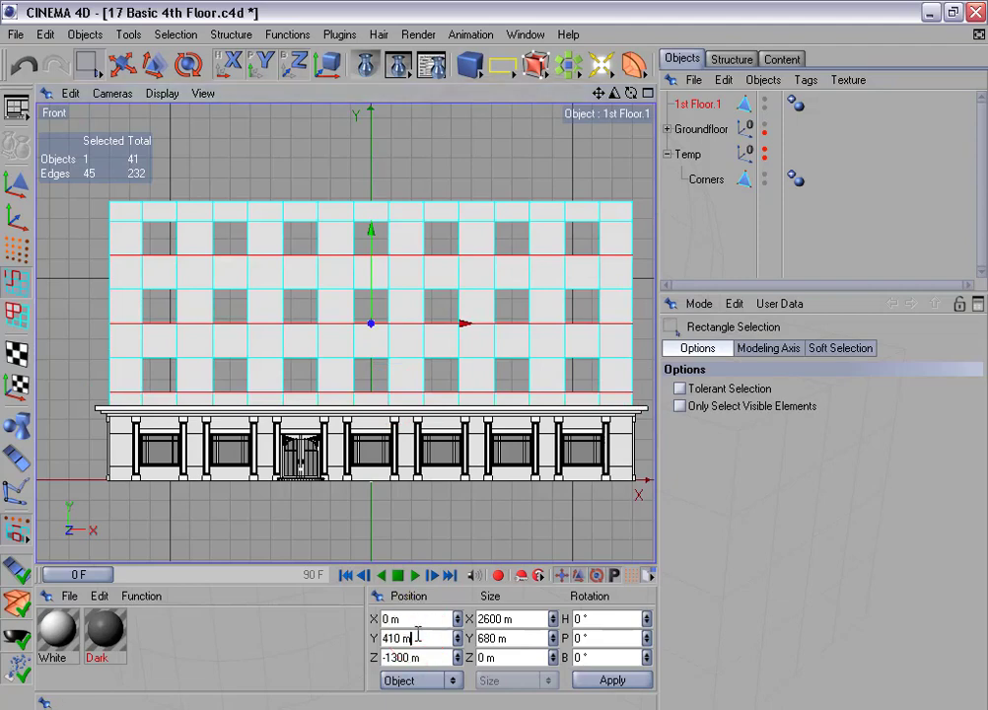
type("406")
key("Return")
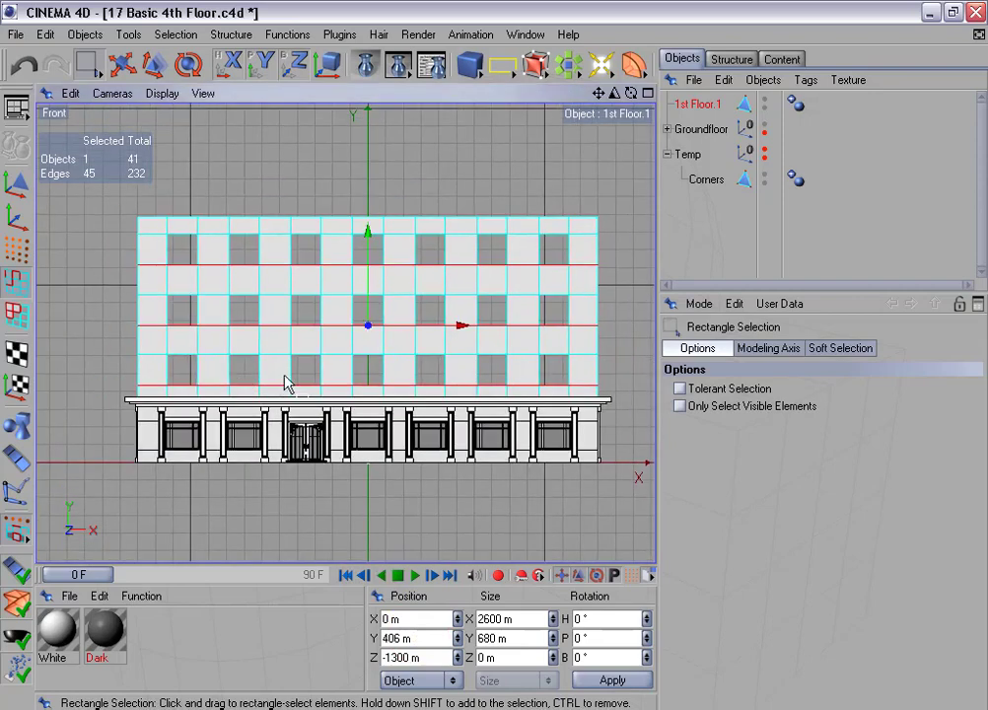
Hide the Groundfloor group in the editor and add a Rectangle spline in the front view
scroll(286, 382, "down", 3)
left_click(765, 126)
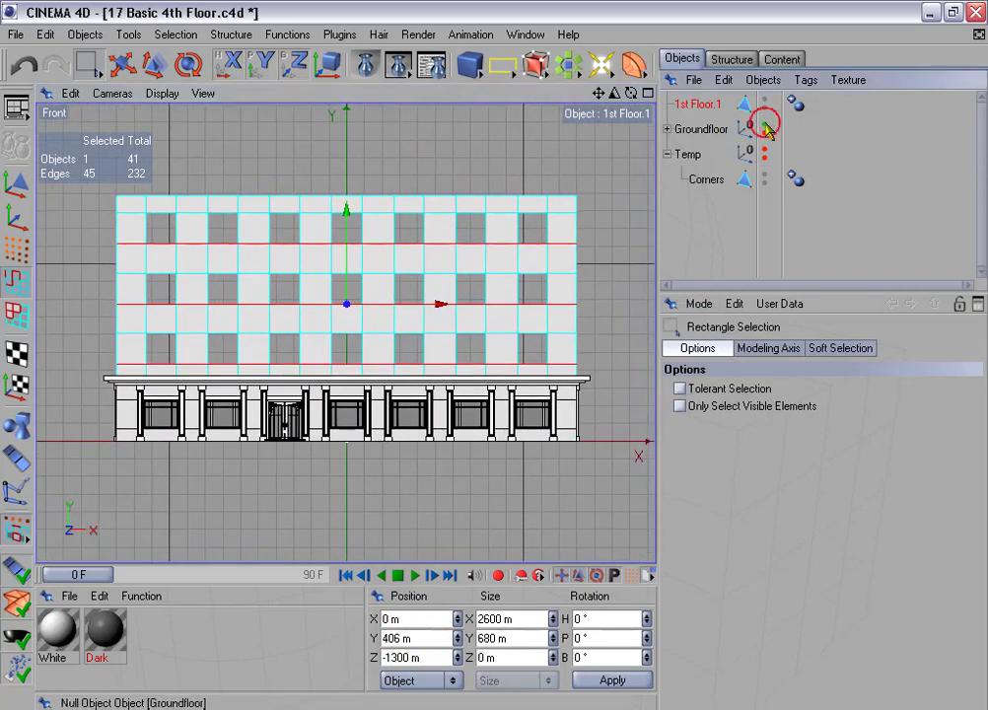
left_click_drag(502, 65, 595, 141)
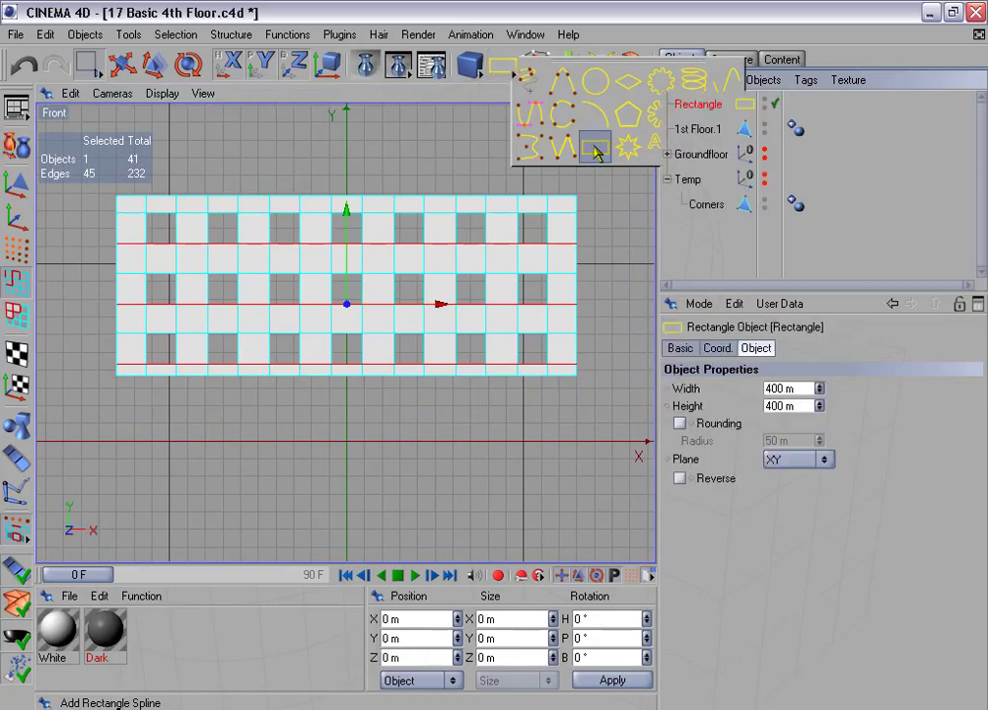
scroll(448, 409, "up", 4)
middle_click_drag(398, 429, 405, 410, "alt")
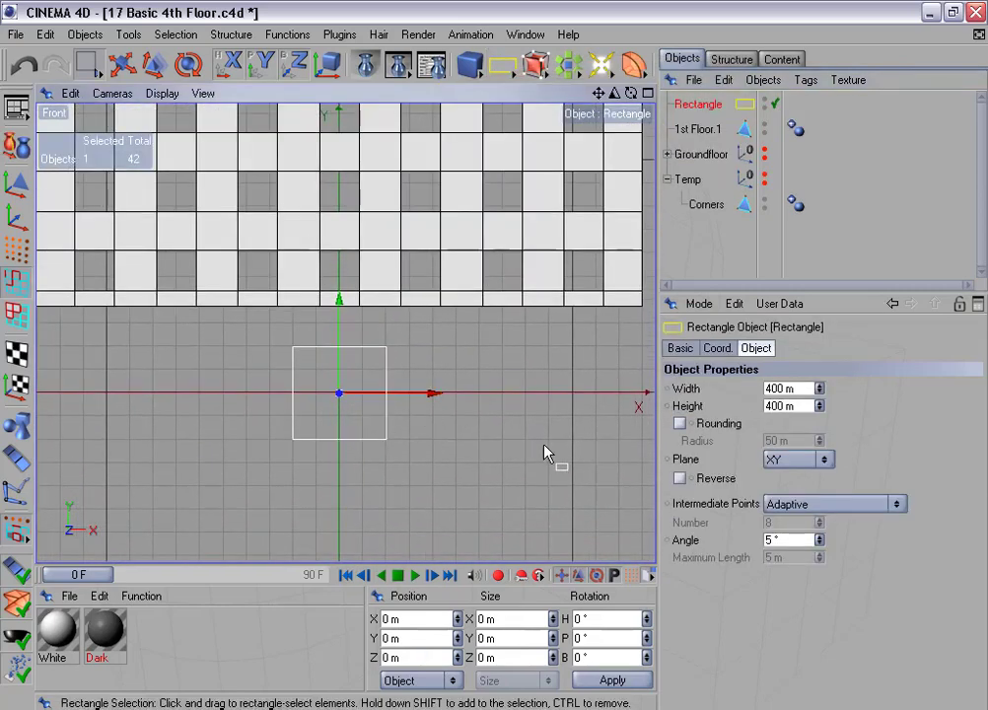
Set the Rectangle spline's width and height to 170 m
left_click(788, 405)
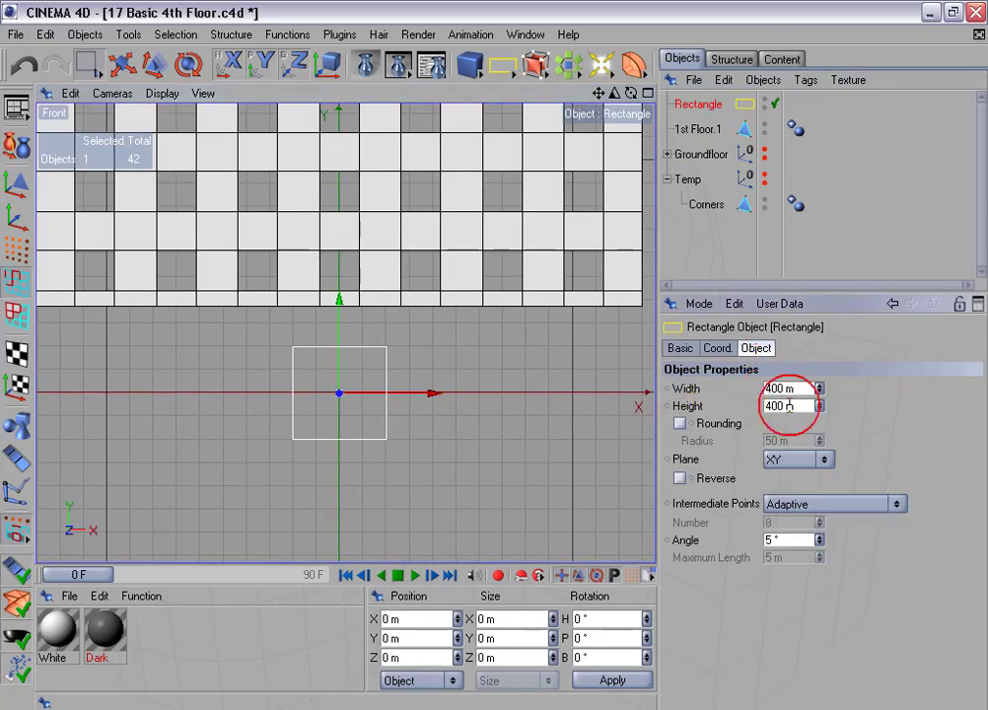
left_click_drag(797, 388, 748, 387)
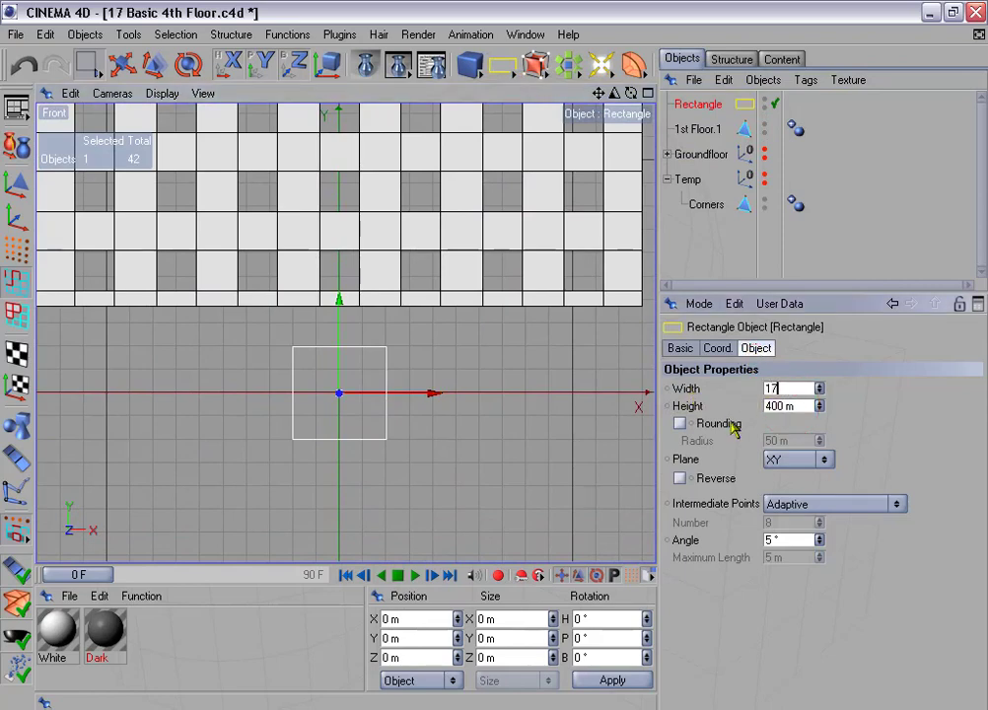
key("Tab")
type("170")
key("Return")
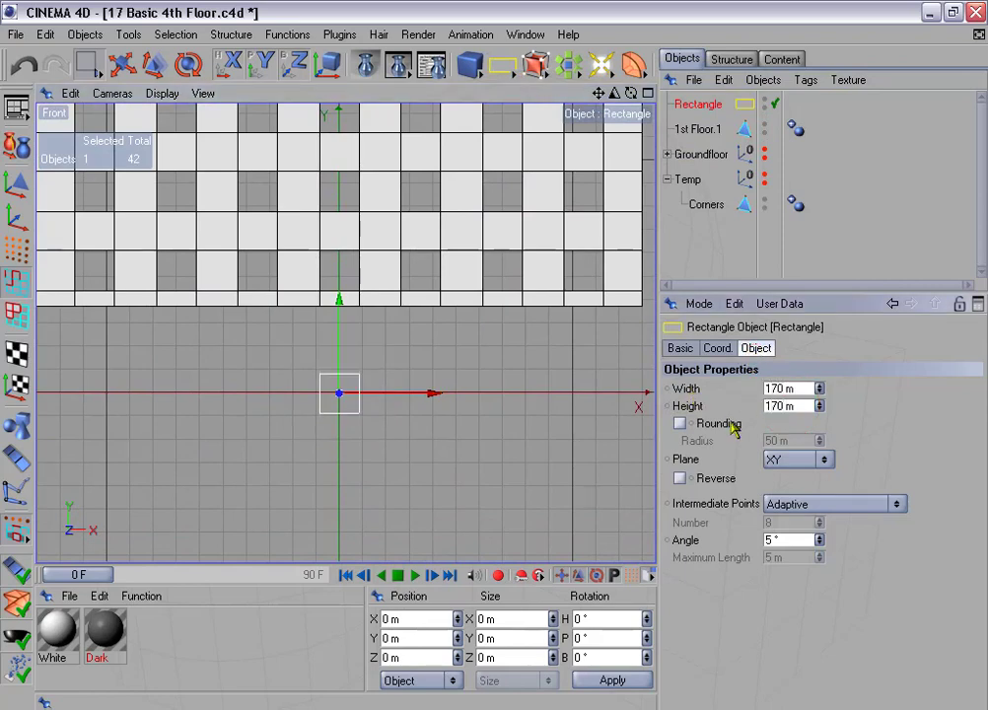
Rename the 1st Floor.1 object to Wall and hide it in the editor
middle_click_drag(459, 216, 472, 273, "alt")
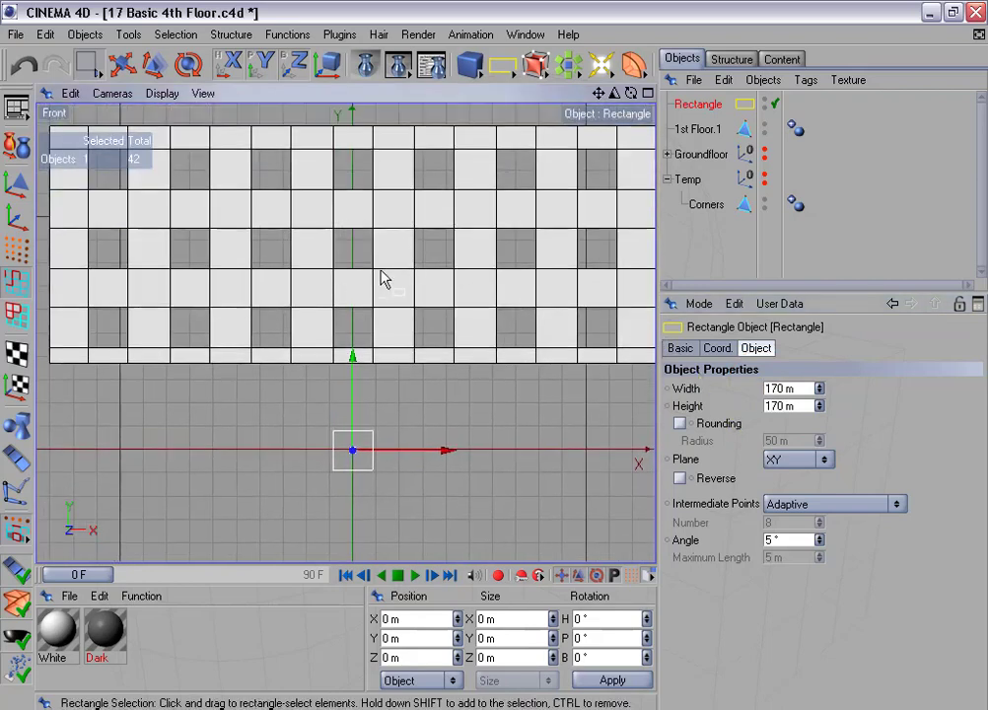
double_click(701, 128)
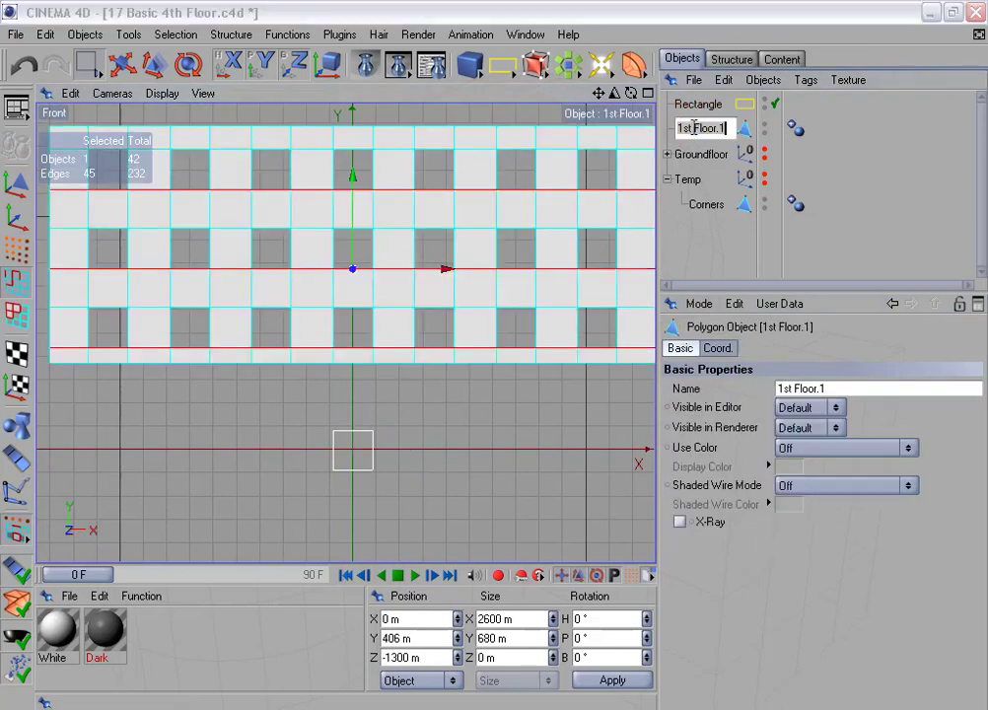
type("Wall")
key("Return")
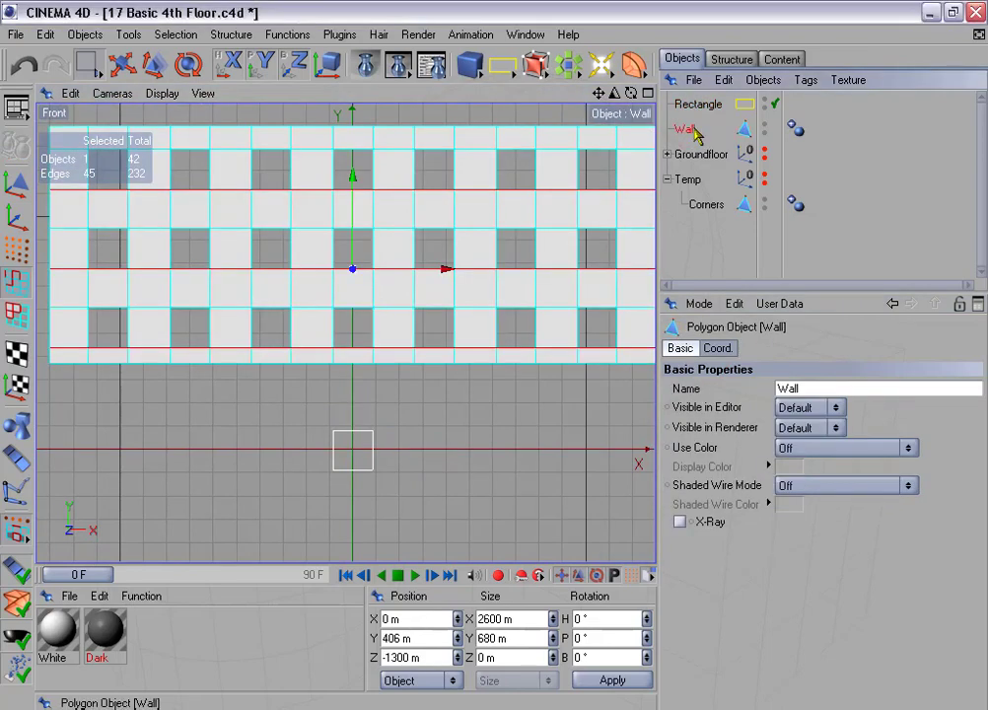
double_click(764, 123)
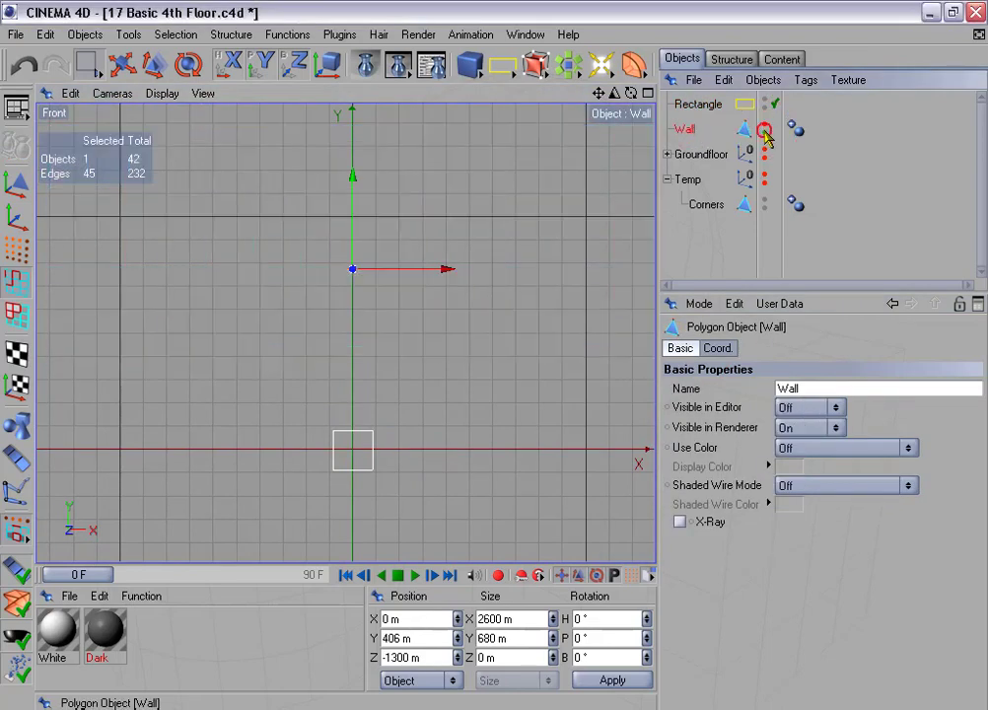
Convert the parametric Rectangle into an editable spline
left_click(703, 104)
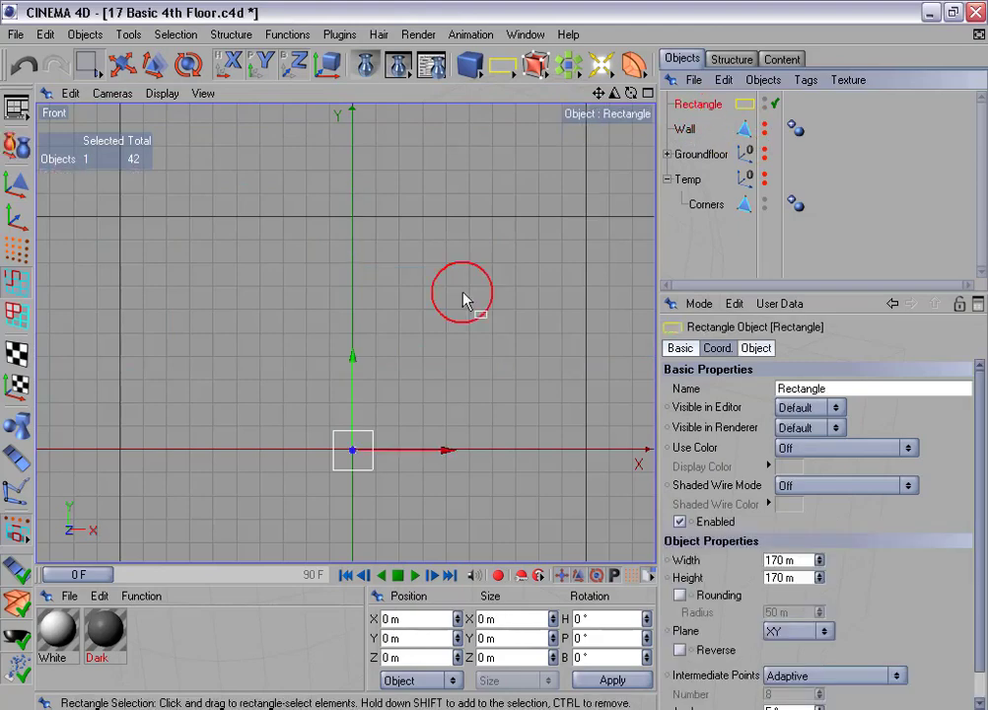
scroll(430, 316, "up", 1)
middle_click_drag(430, 316, 422, 196, "alt")
scroll(424, 316, "up", 3)
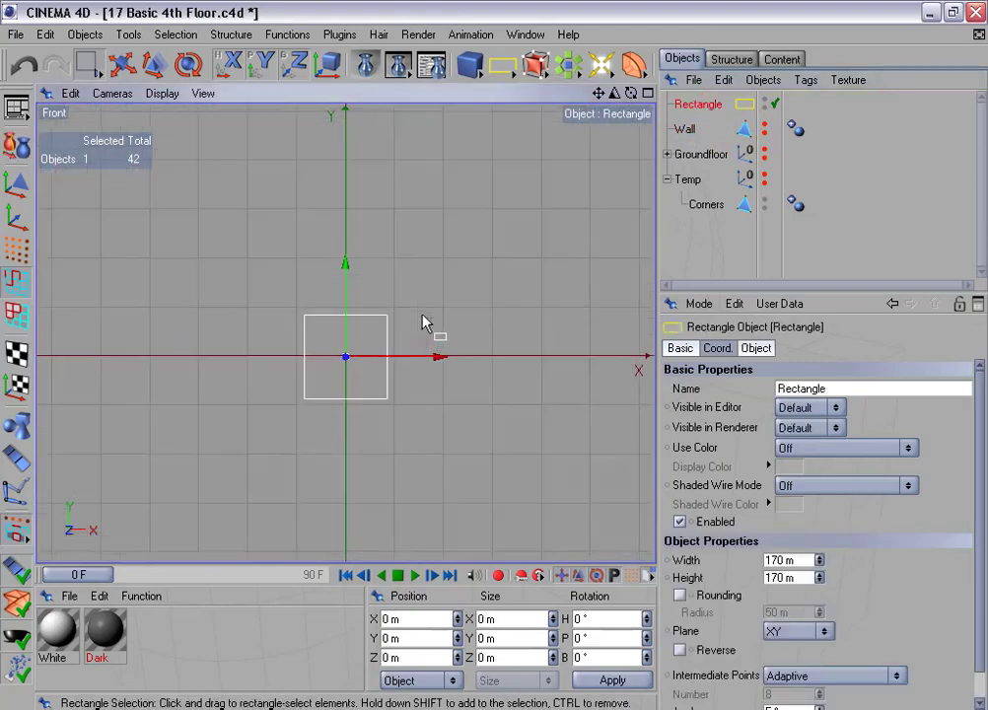
scroll(425, 323, "up", 1)
key("c")
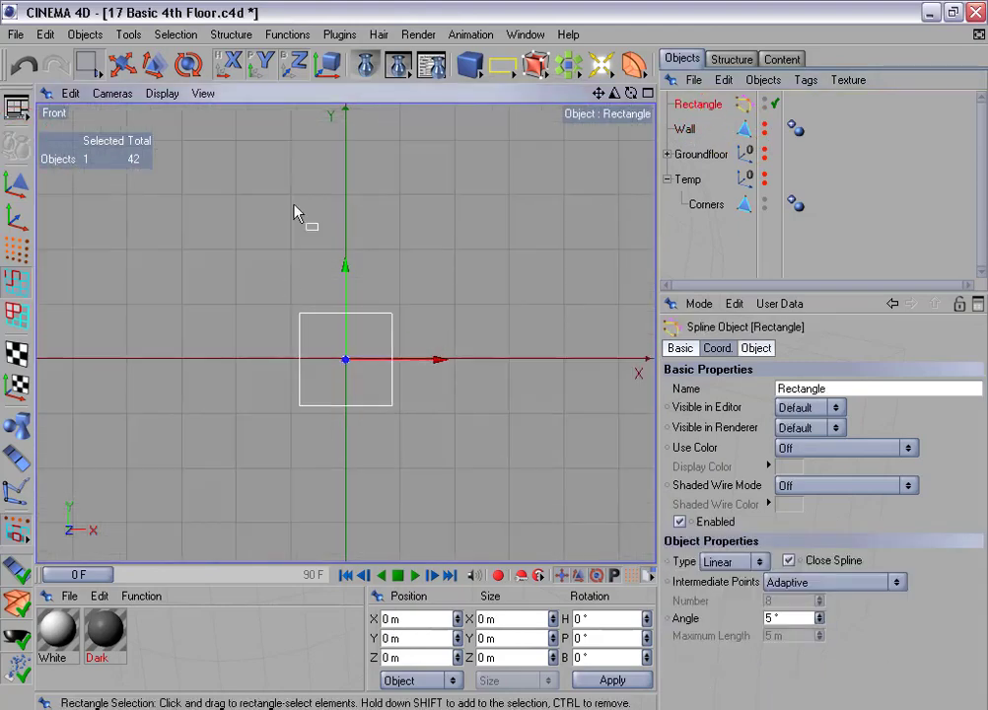
Duplicate the Rectangle spline in the object list and rename the copy Ref
left_click_drag(695, 115, 695, 122, "ctrl")
double_click(698, 129)
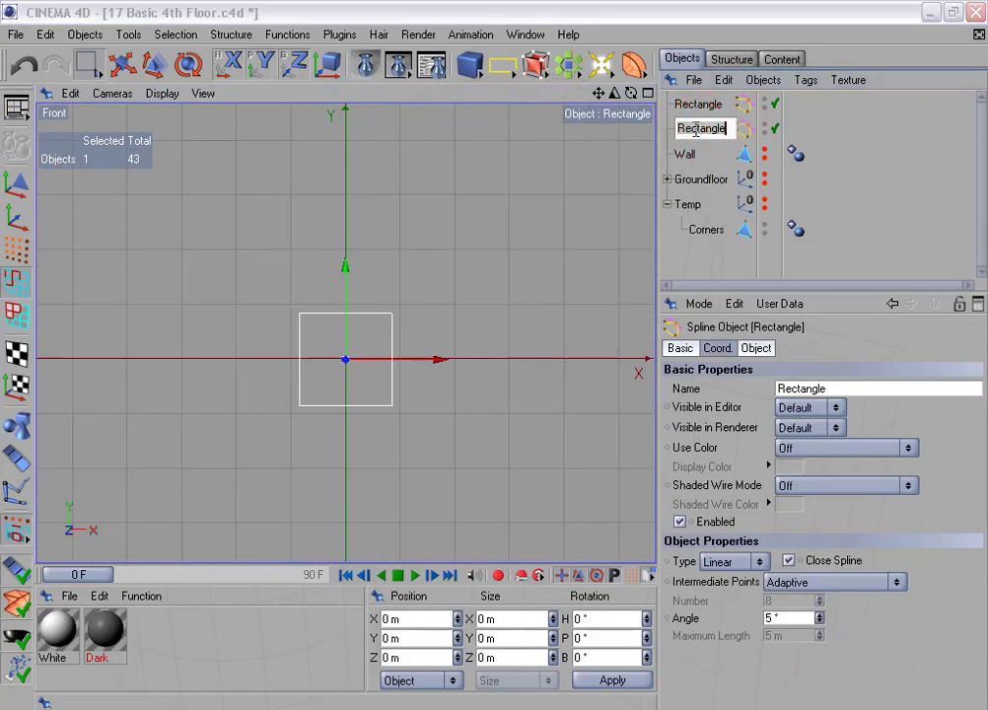
type("Ref")
key("Return")
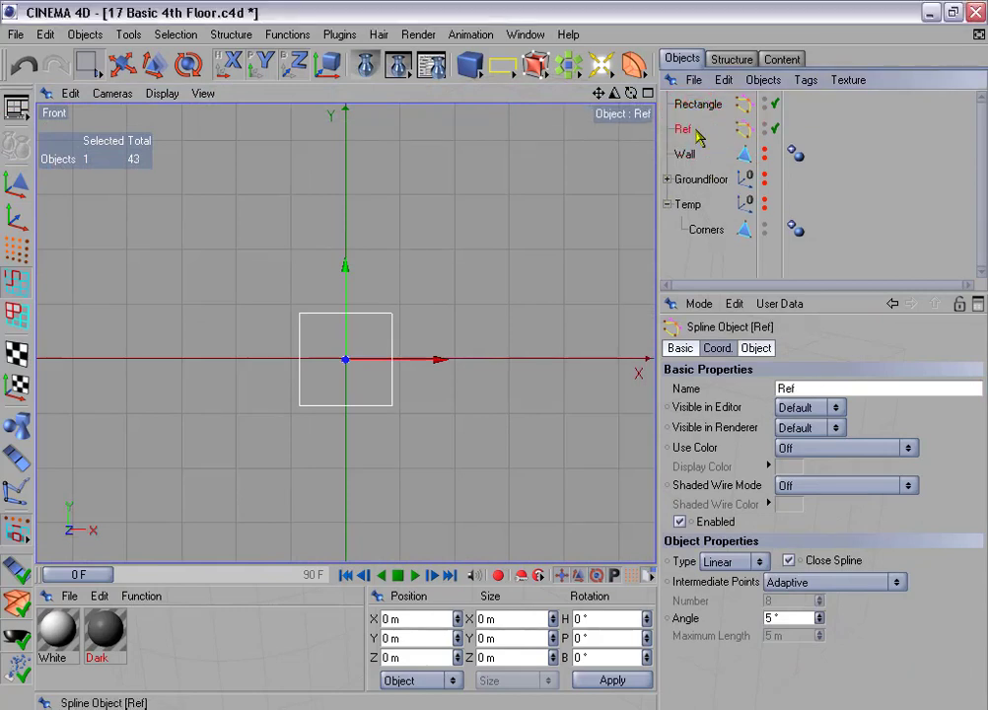
Change the spline type of the original Rectangle to Bezier, leaving the Ref copy linear
left_click(699, 106)
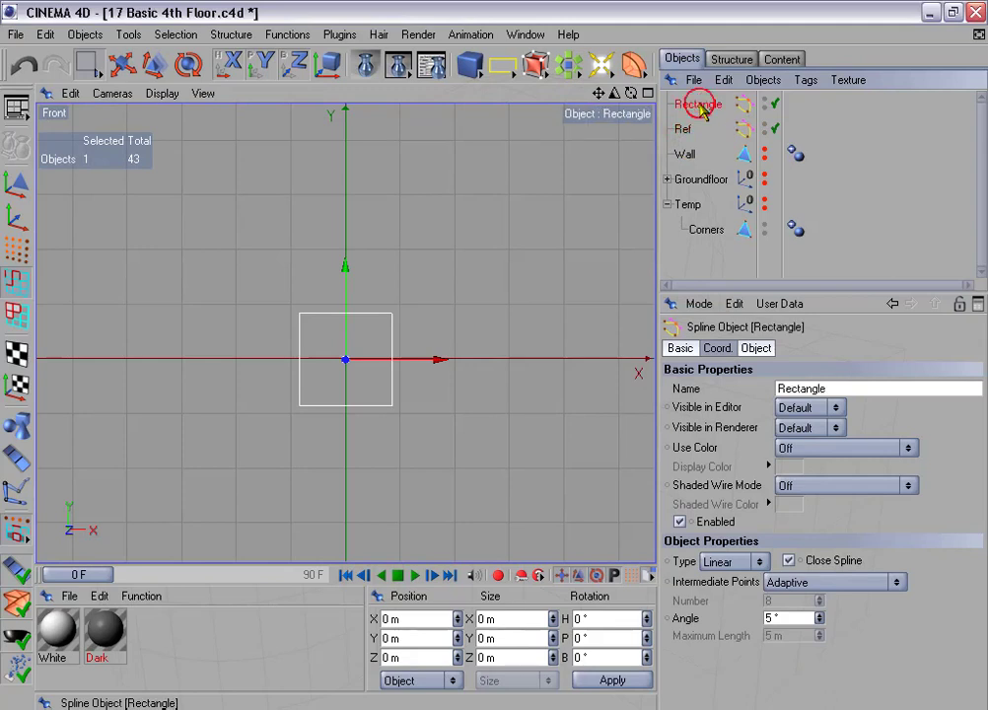
scroll(498, 254, "up", 1)
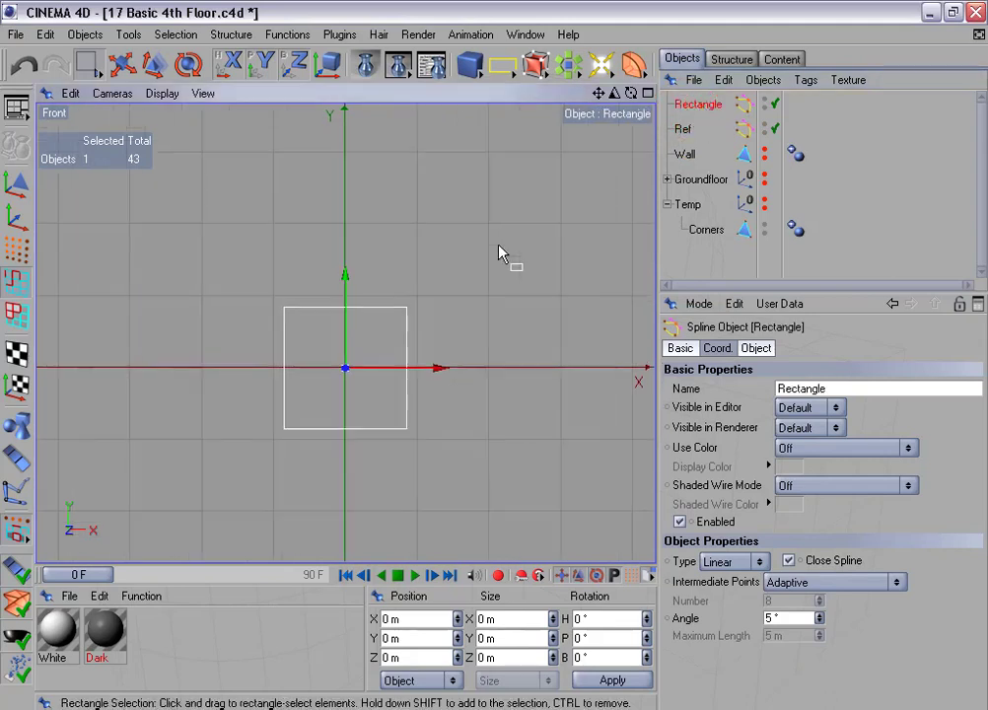
left_click(757, 348)
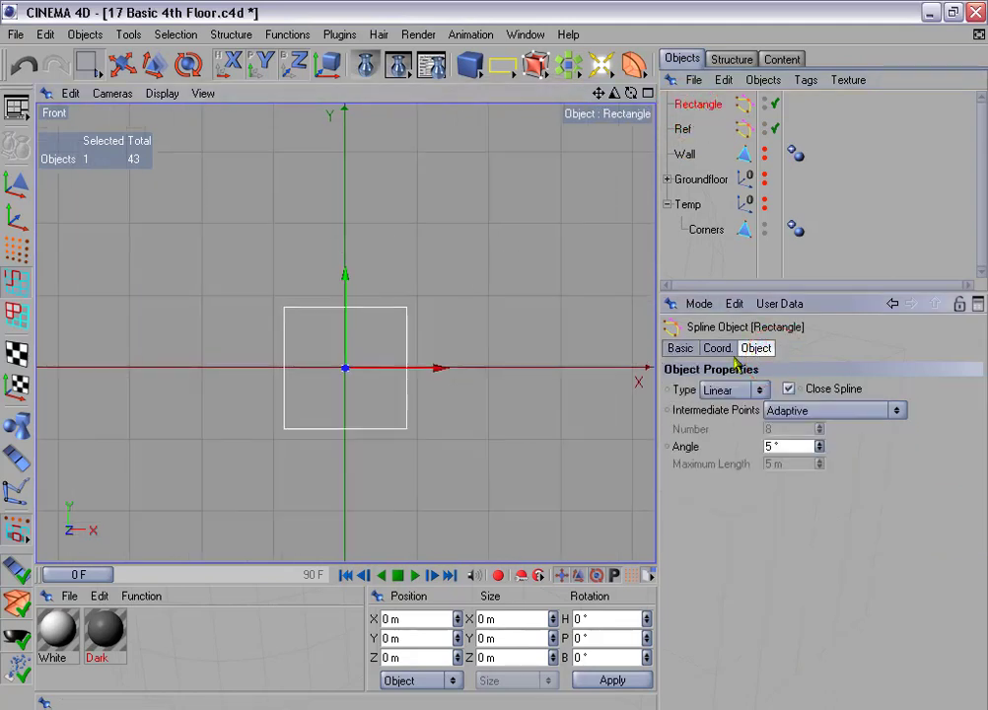
left_click(734, 392)
left_click(732, 482)
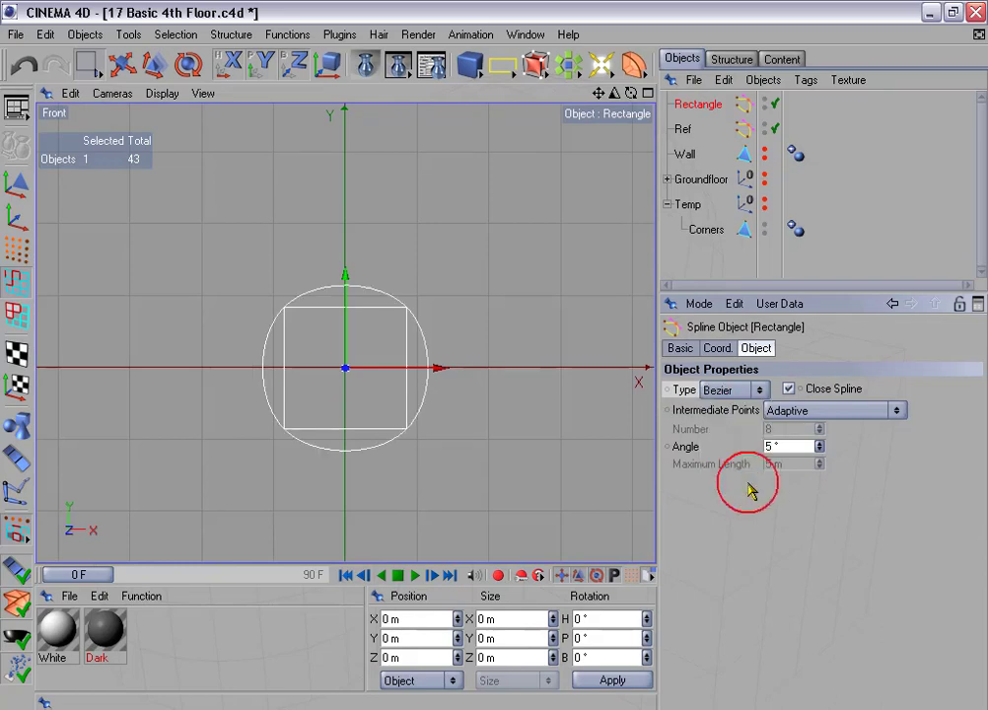
Select the Rectangle spline's two lower points and apply Hard Interpolation to them
left_click(16, 184)
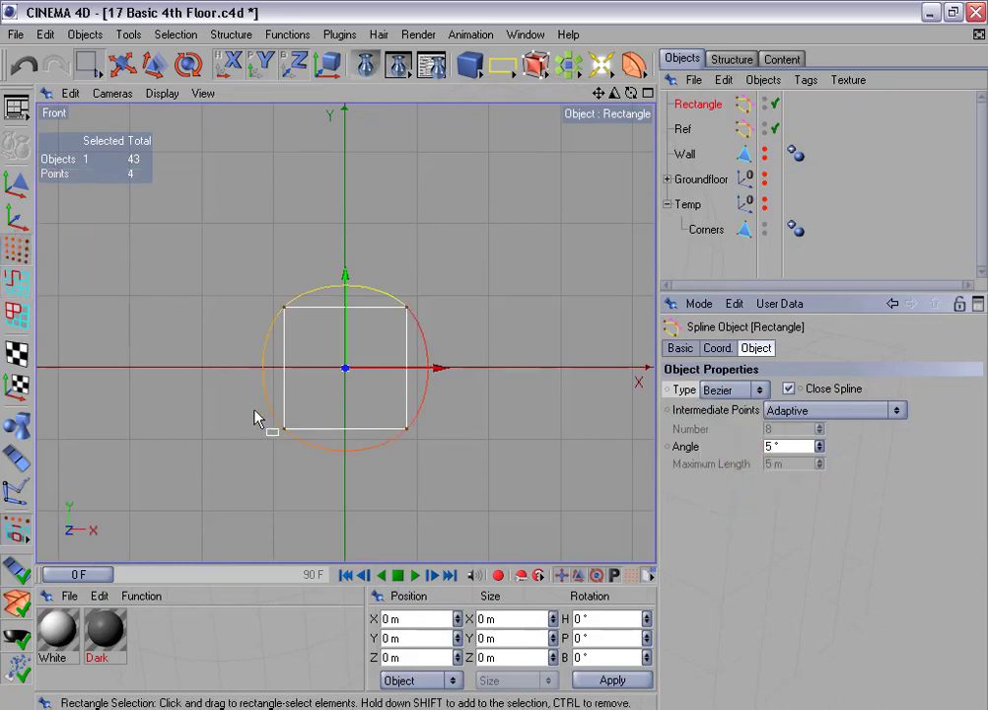
left_click_drag(258, 413, 439, 435)
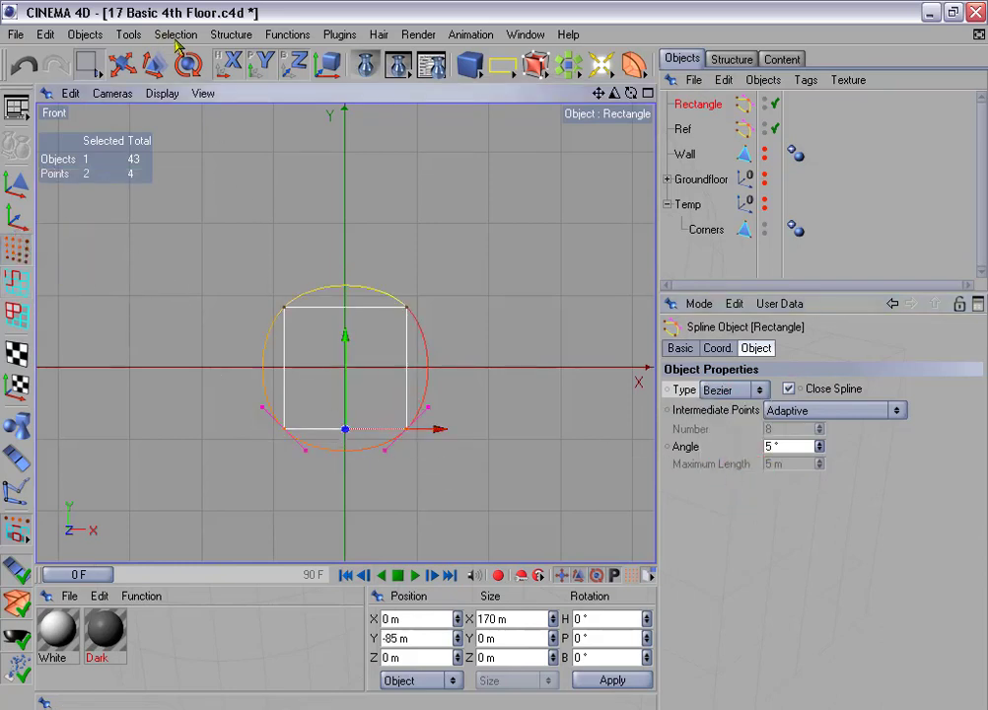
left_click(231, 34)
mouse_move(229, 62)
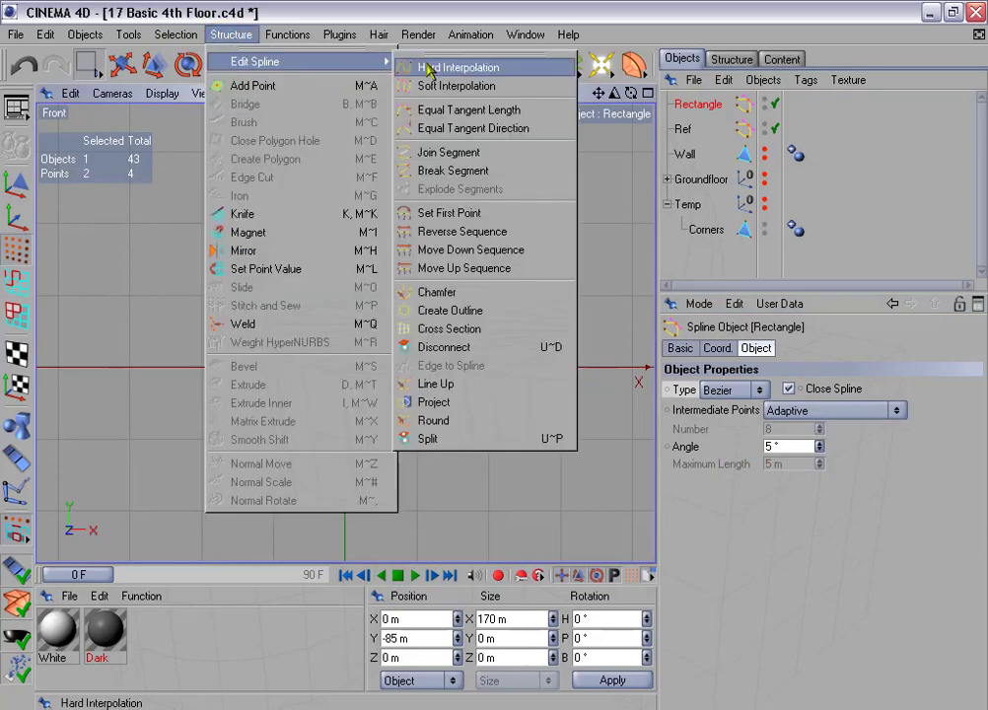
left_click(523, 75)
scroll(503, 267, "up", 4)
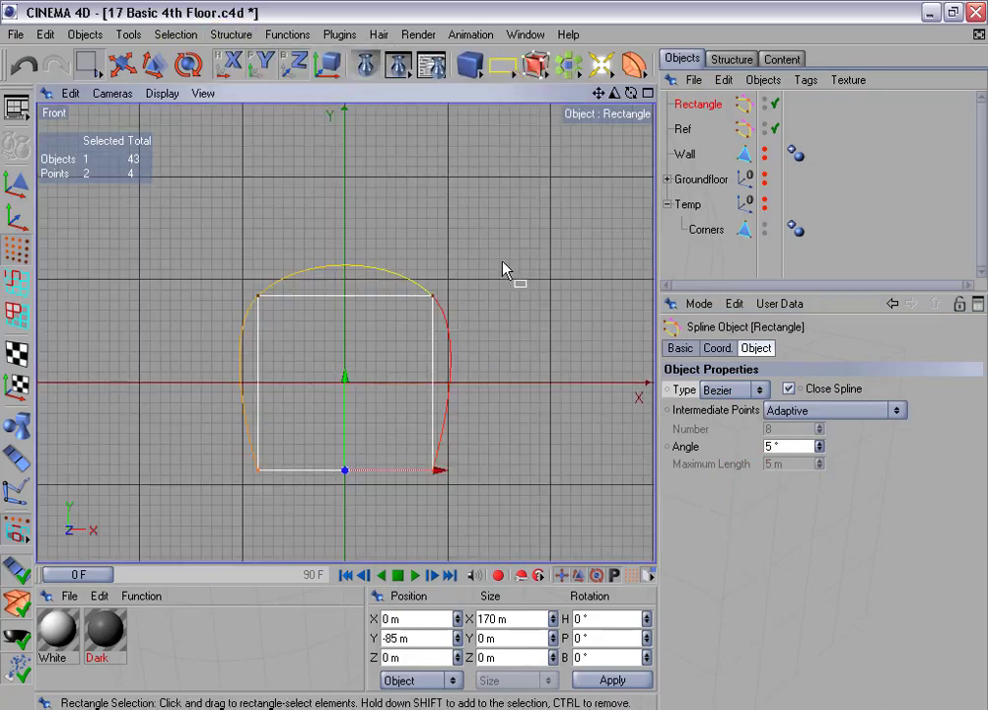
middle_click_drag(458, 324, 474, 291, "alt")
scroll(457, 324, "up", 1)
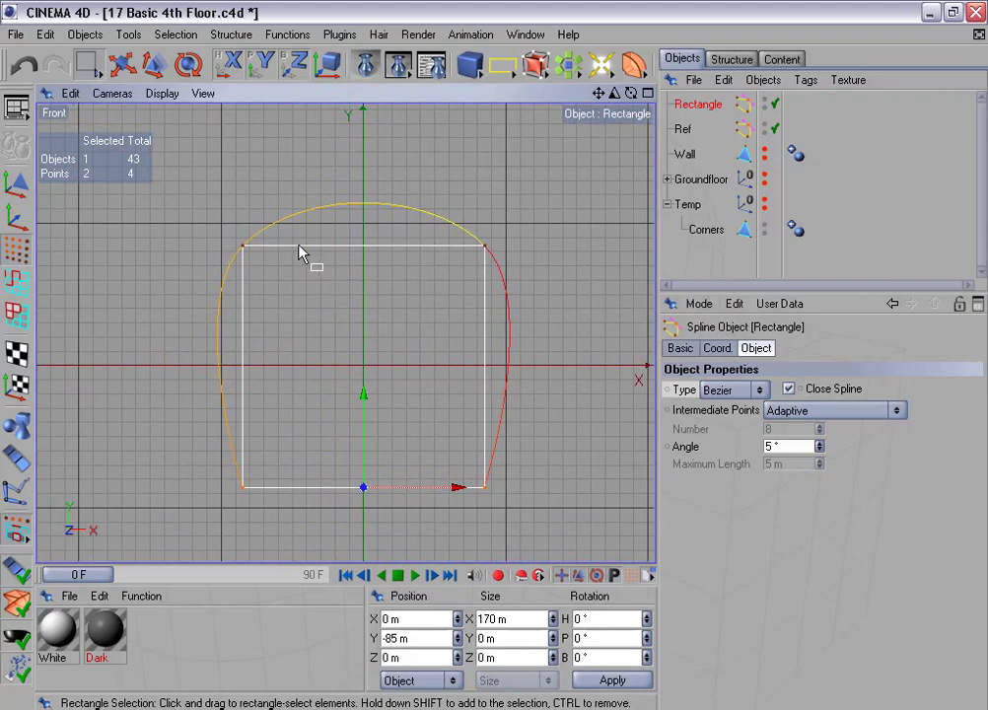
Examine the front viewport's World Grid settings, including grid spacing, lines, major lines and the Dynamic Grid option
left_click(71, 94)
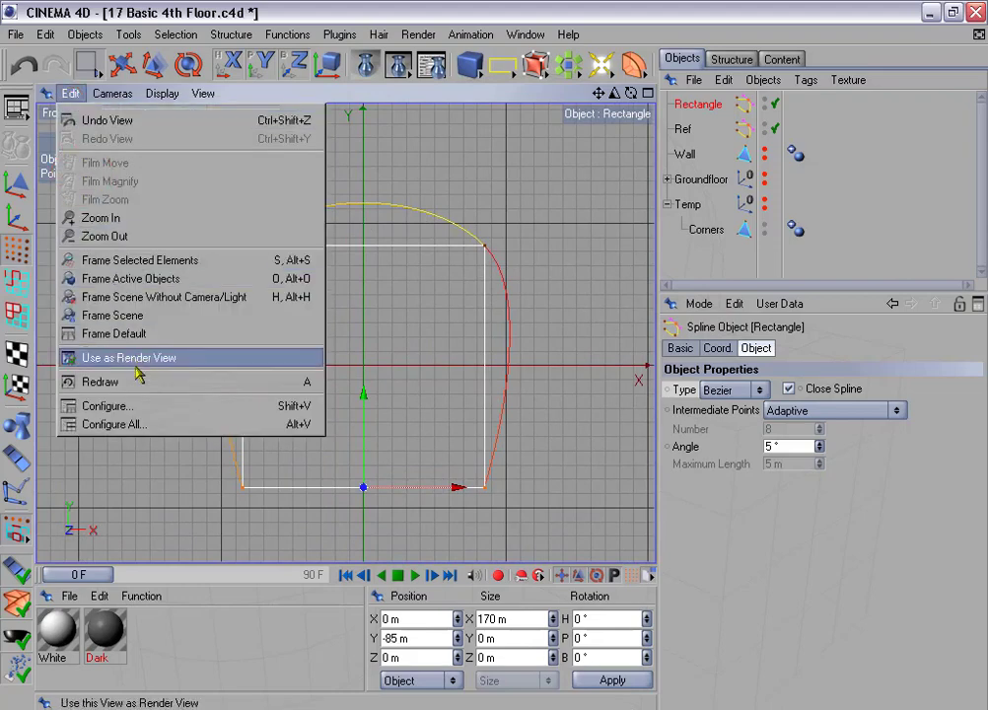
left_click(138, 406)
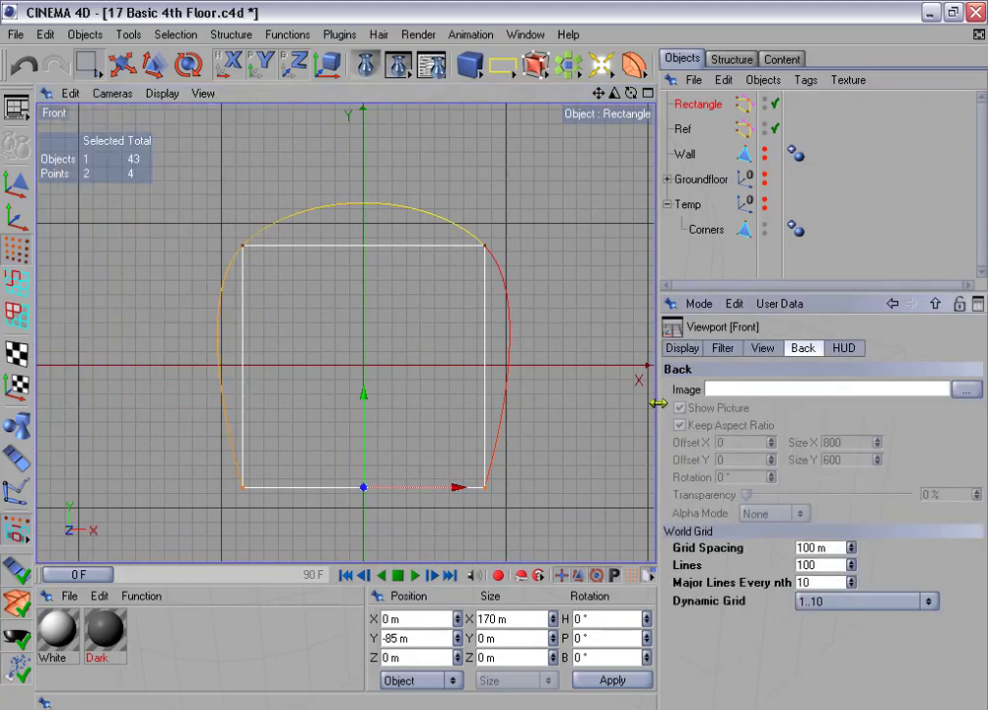
left_click_drag(655, 399, 628, 406)
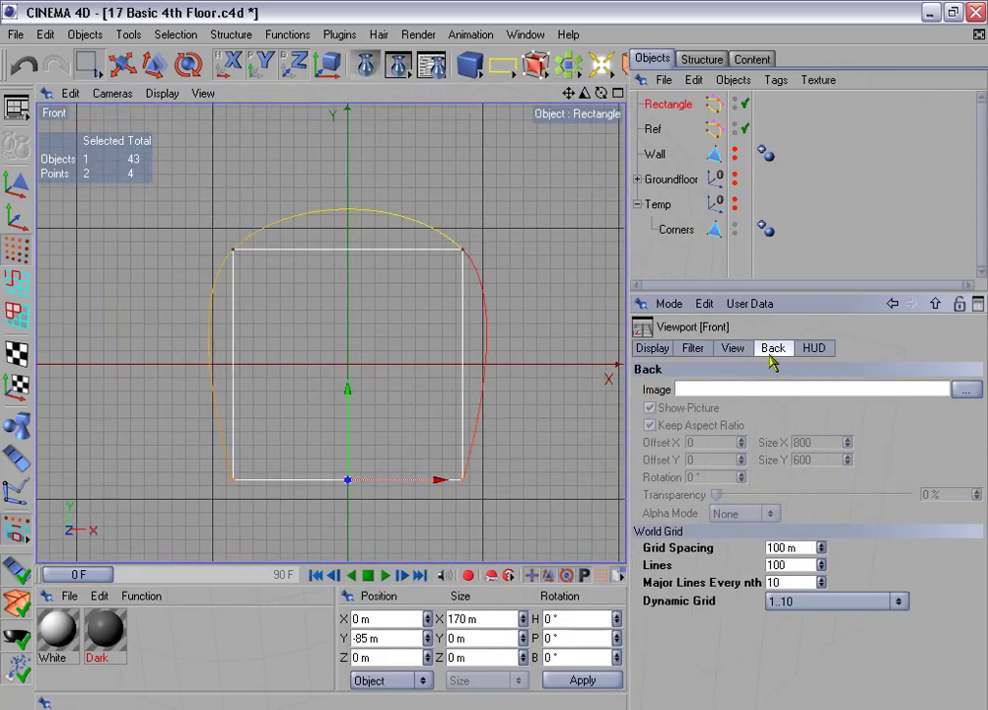
left_click(675, 555)
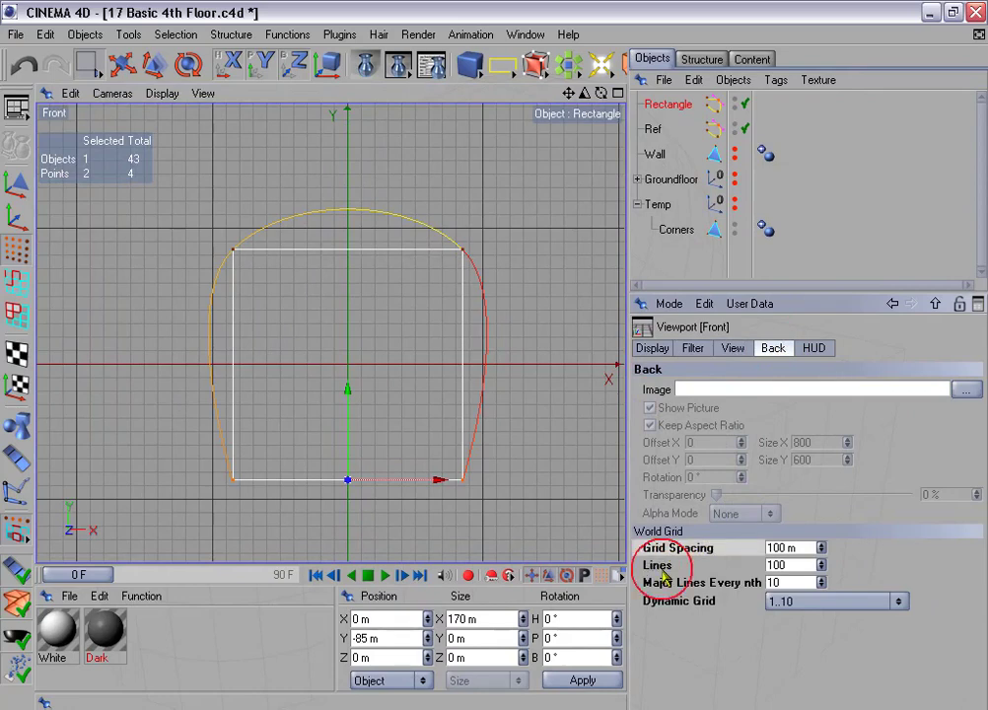
left_click(661, 565, "shift")
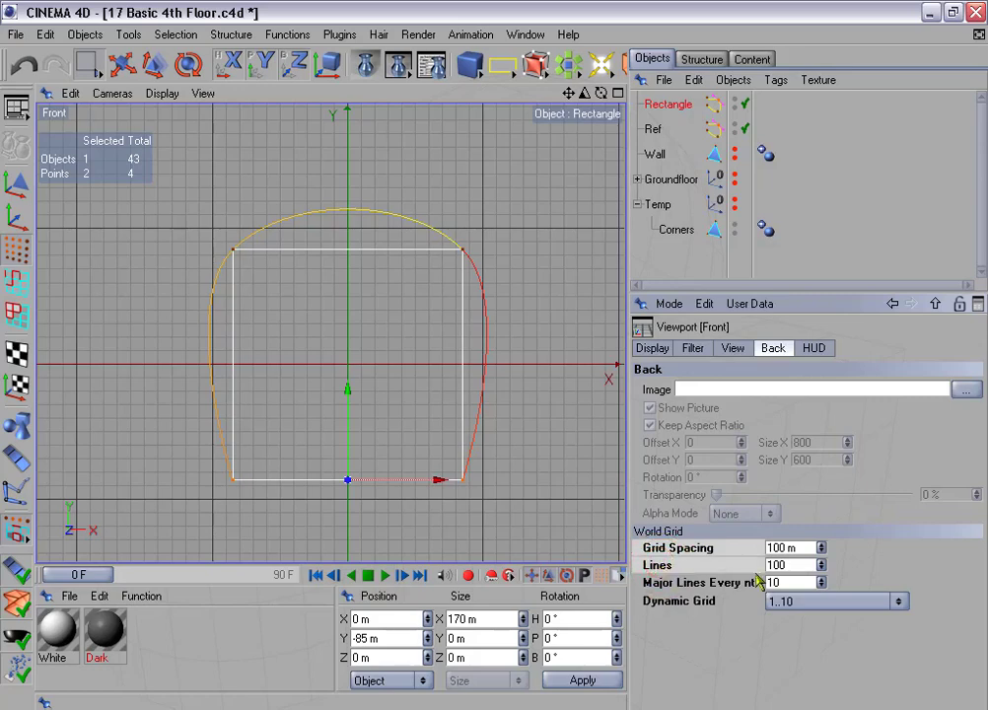
left_click(703, 585, "shift")
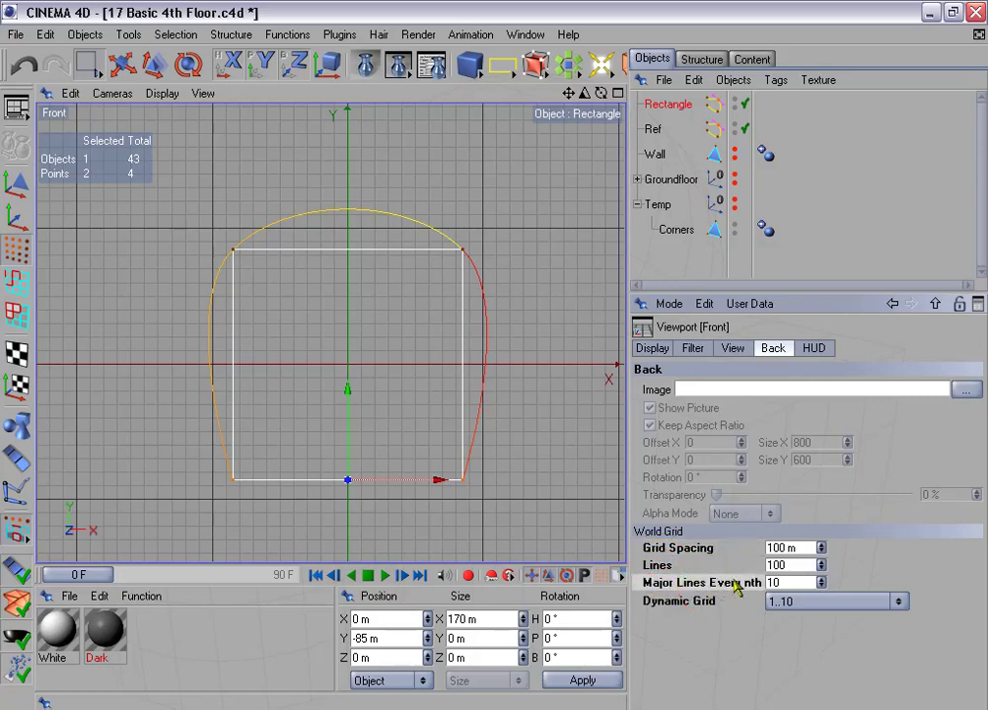
left_click(683, 603)
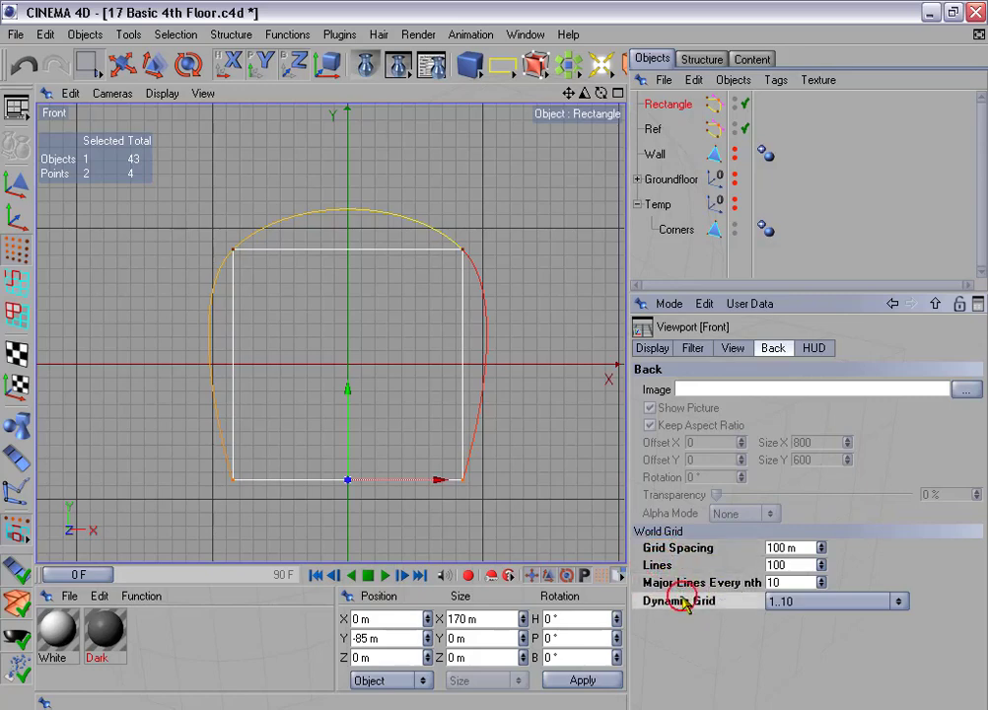
left_click(775, 601)
left_click(798, 637)
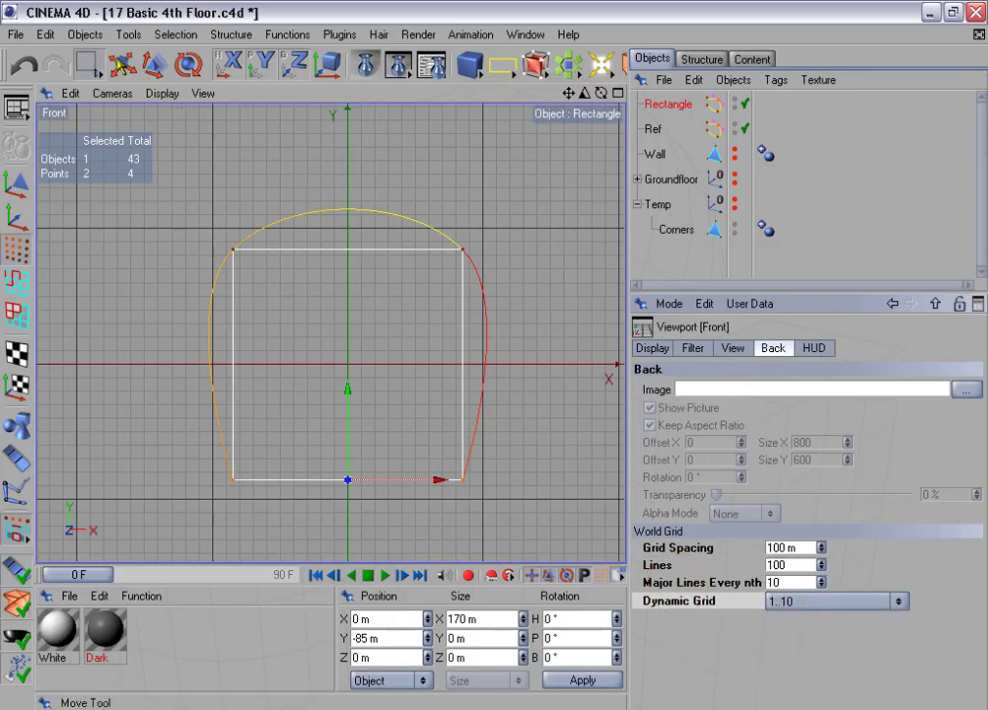
Set the Move tool to snap to splines instead of edges, with snapping enabled
left_click(121, 64)
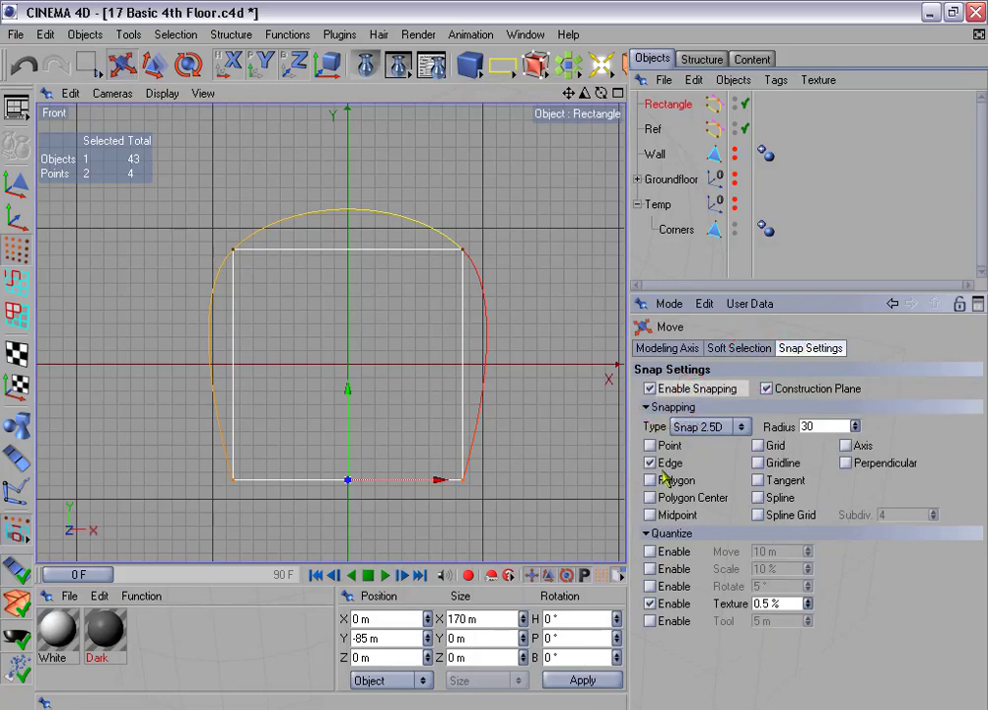
left_click(651, 463)
left_click(759, 498)
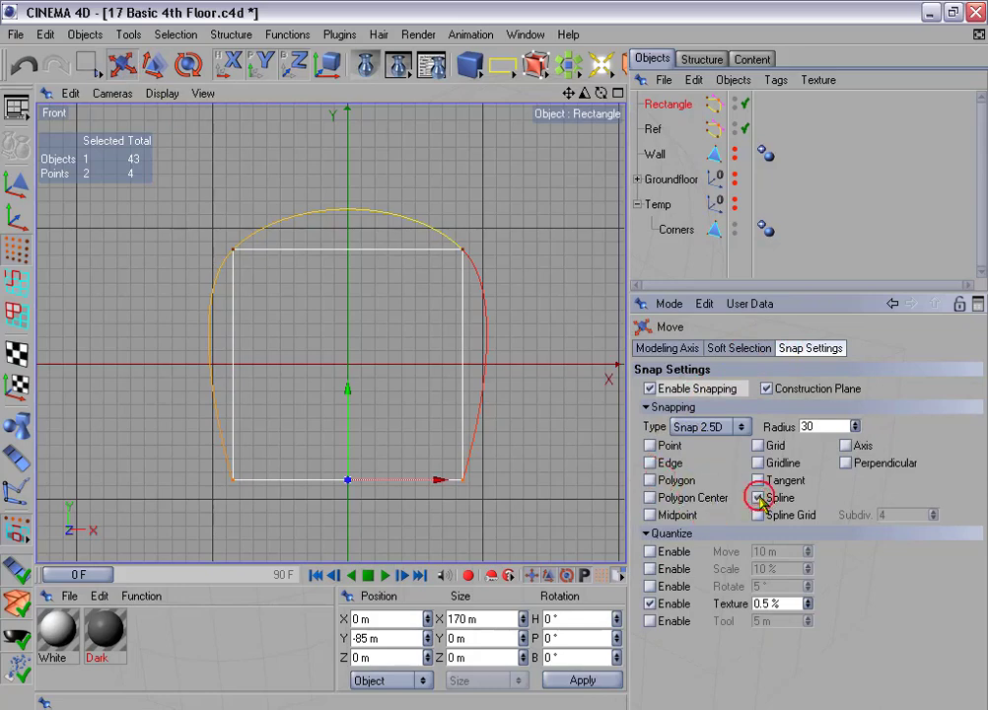
Align the tangent of the Rectangle spline's upper-left point vertically, snapping its lower handle onto the Ref square's left side
left_click(219, 239)
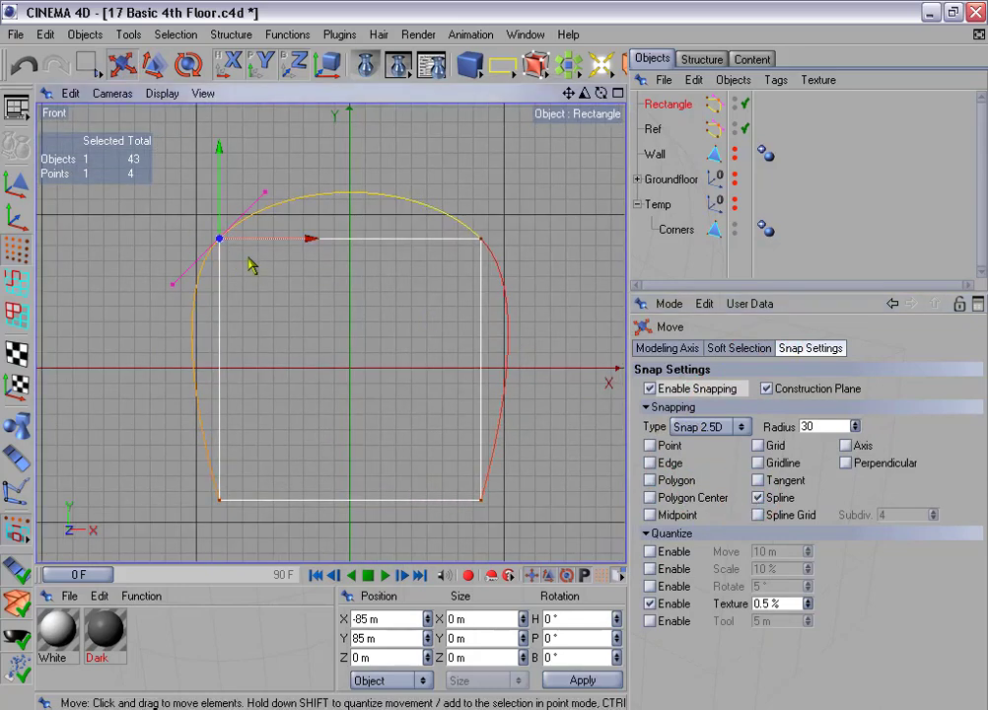
left_click_drag(175, 289, 219, 314)
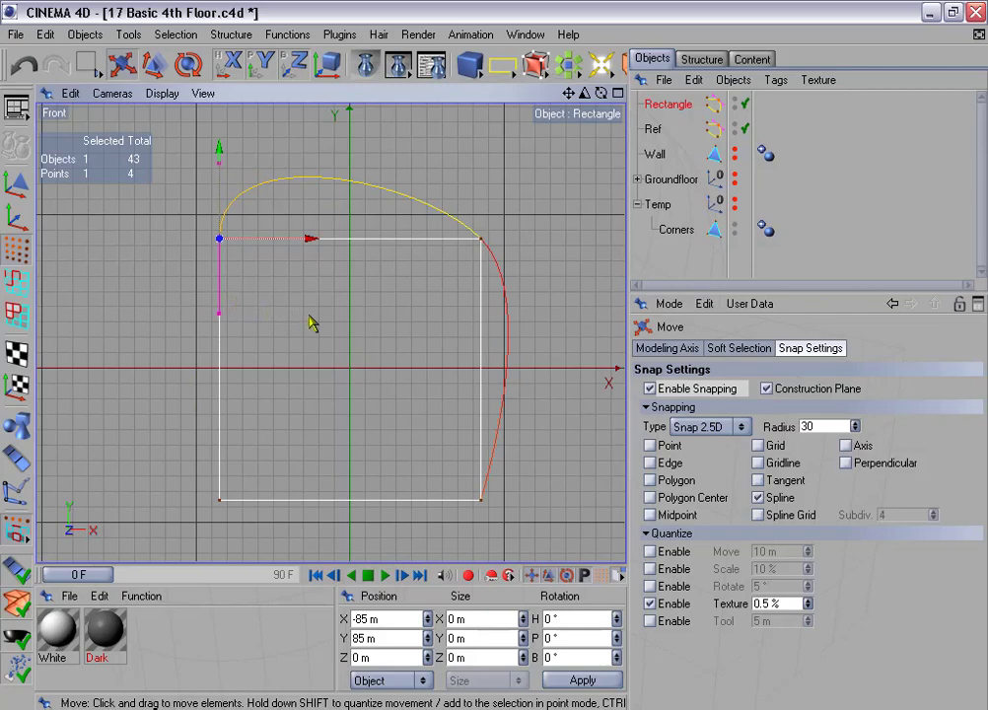
Align the tangent of the Rectangle spline's upper-right point vertically, snapping its lower handle onto the Ref square's right side
middle_click_drag(348, 320, 329, 327, "alt")
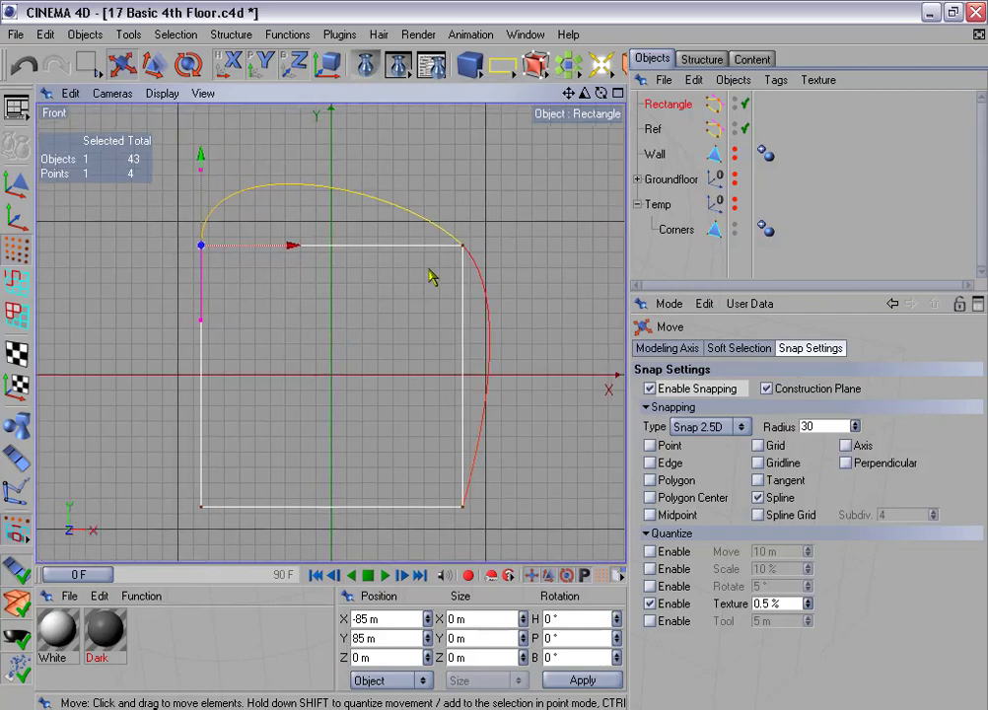
left_click(464, 249)
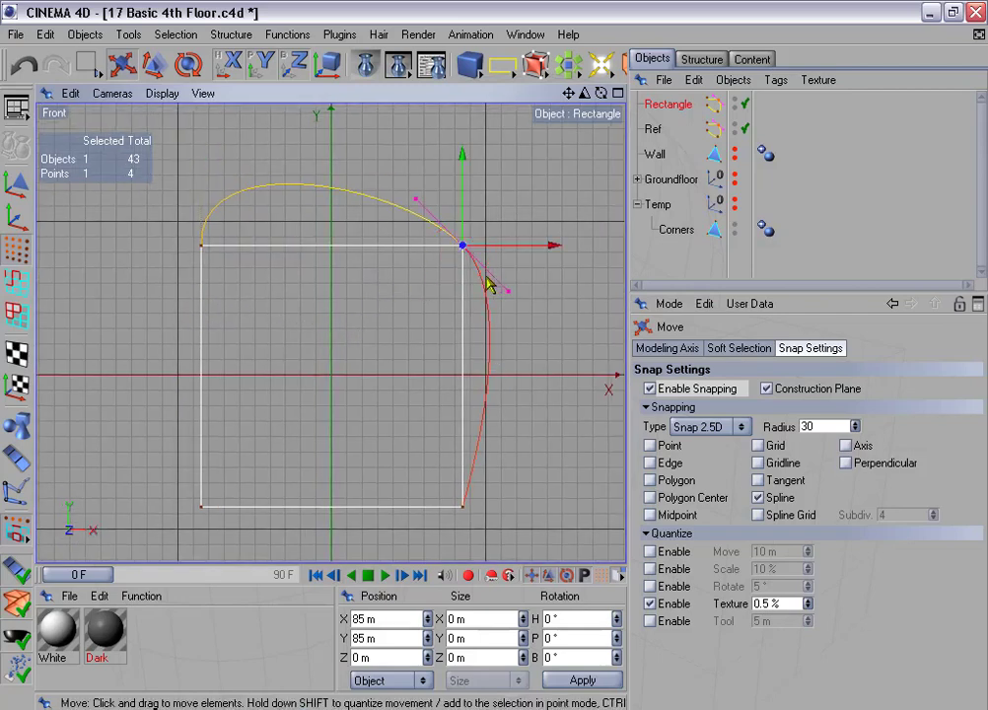
left_click_drag(511, 296, 463, 287)
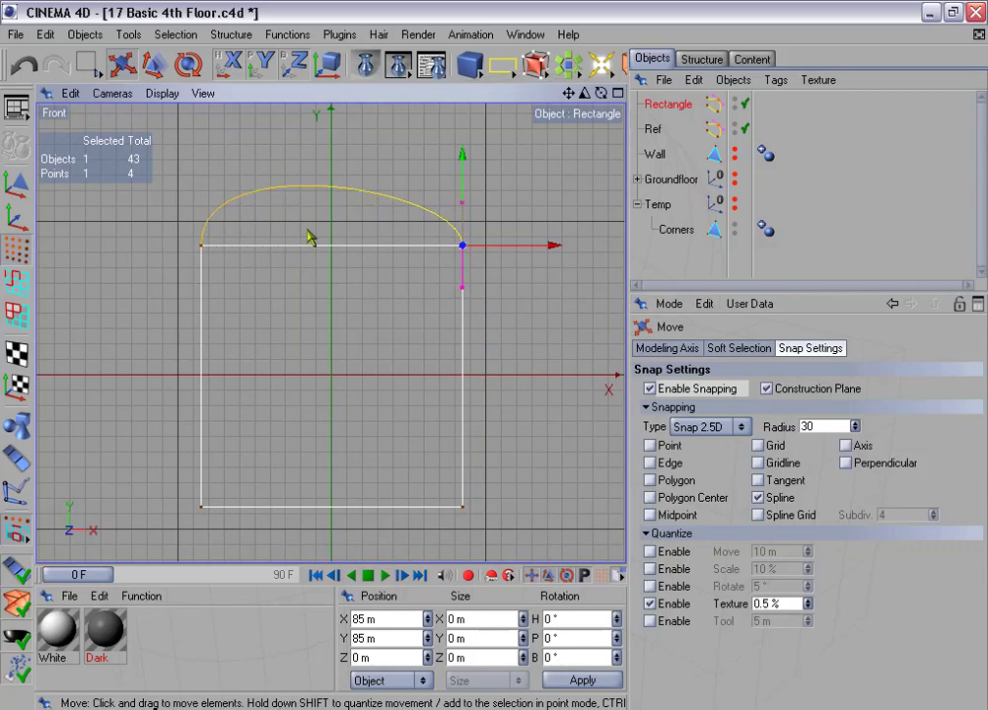
Switch snapping from splines to gridlines and lengthen the upper-right point's tangent by snapping its lower handle to a gridline
scroll(315, 258, "up", 1)
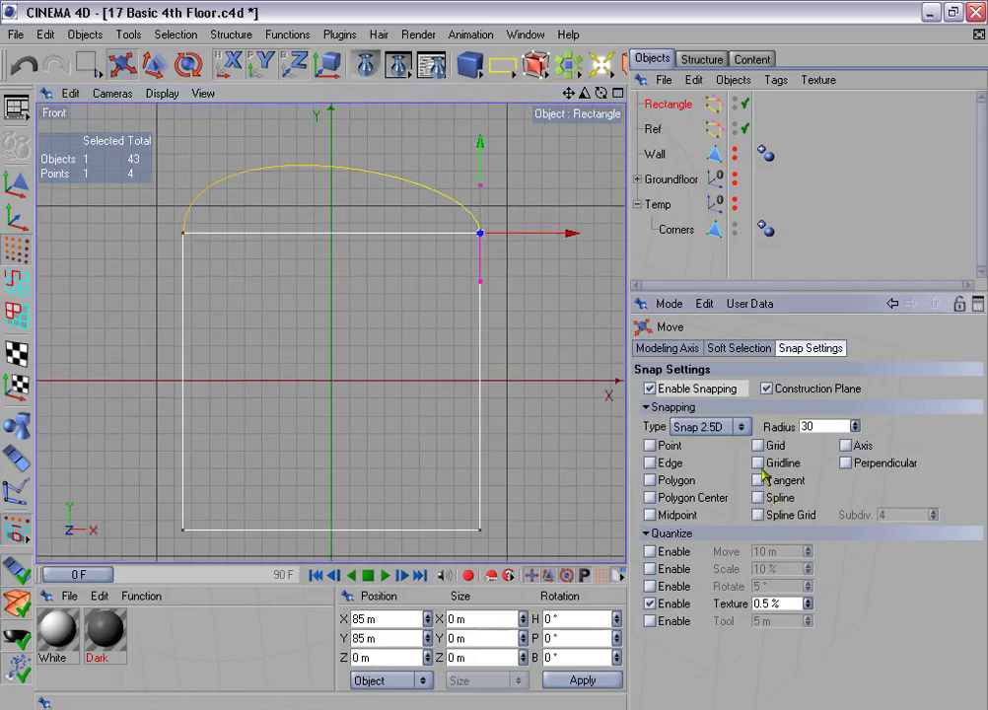
left_click(757, 463)
middle_click_drag(351, 139, 349, 156, "alt")
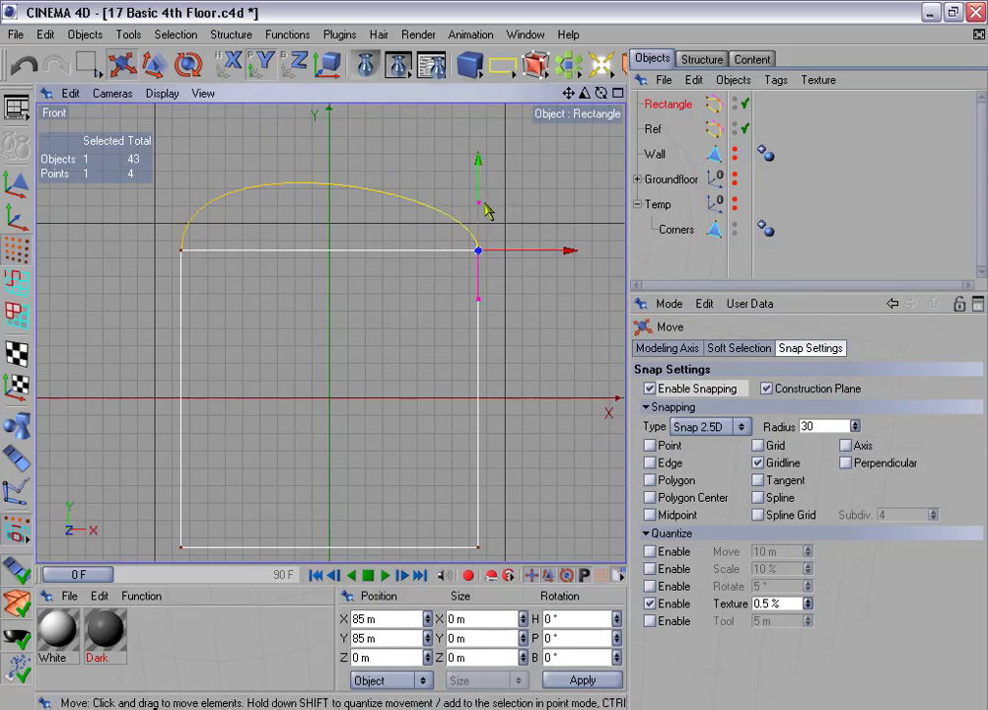
scroll(473, 328, "up", 3)
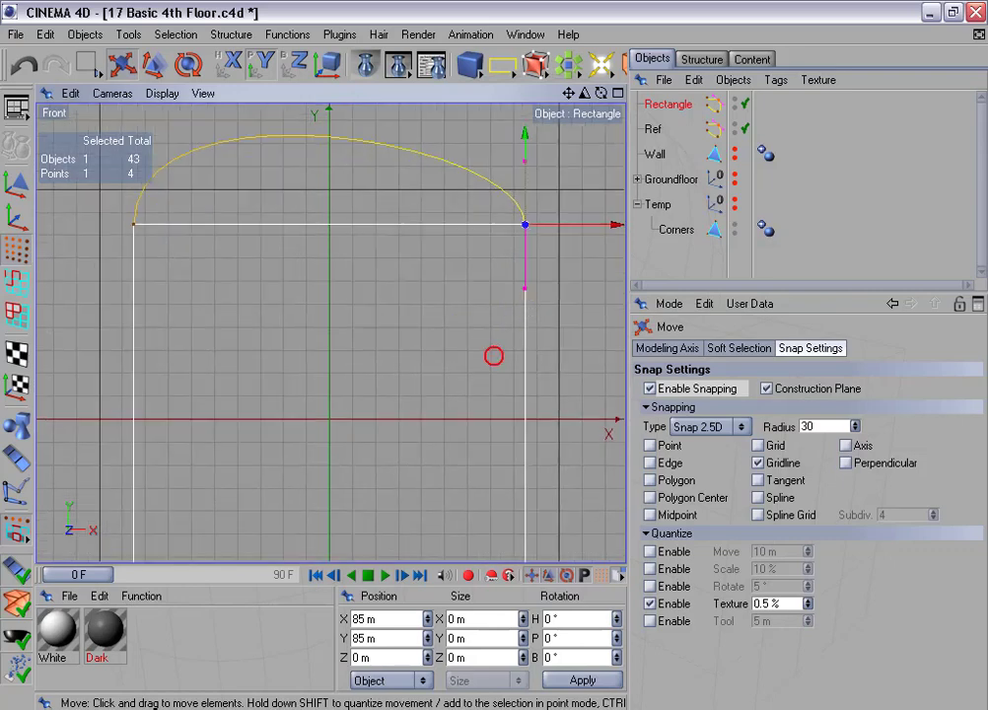
left_click_drag(525, 289, 524, 304)
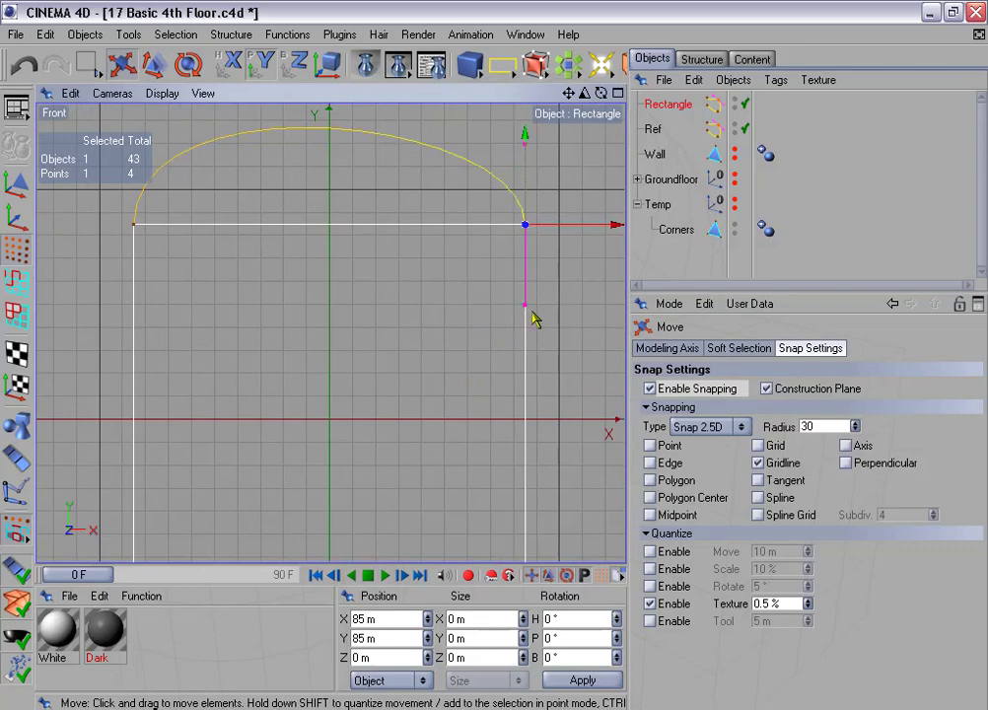
Add the upper-left point to the selection and shorten its tangent so its handles match the upper-right point's height
left_click(133, 226, "shift")
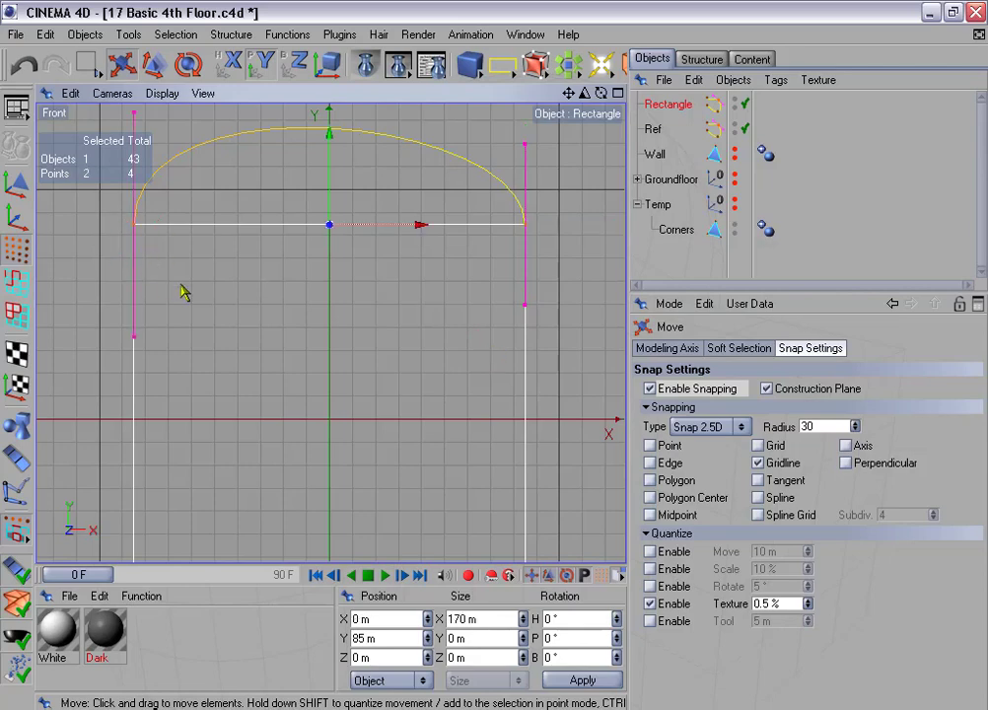
middle_click_drag(211, 313, 238, 314, "alt")
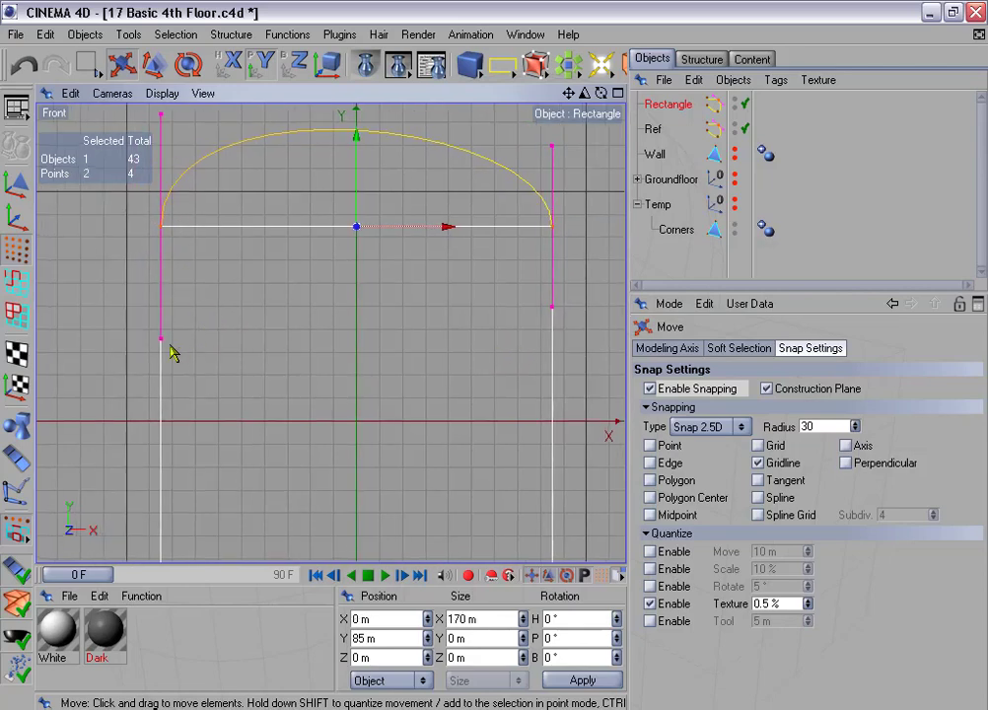
left_click_drag(164, 344, 165, 313)
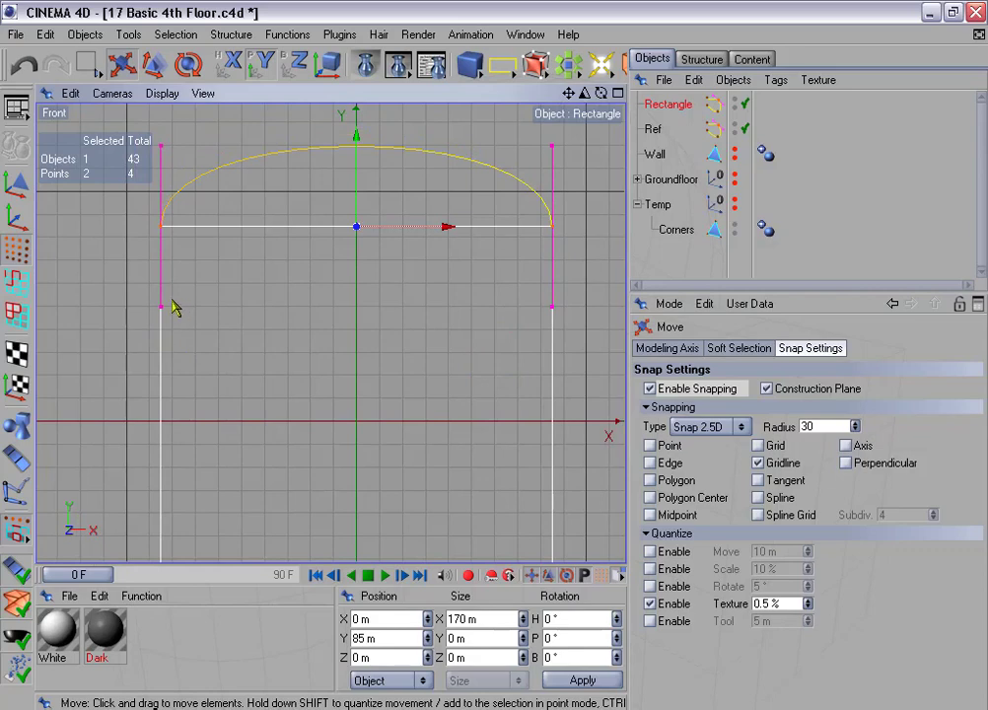
scroll(170, 329, "down", 3)
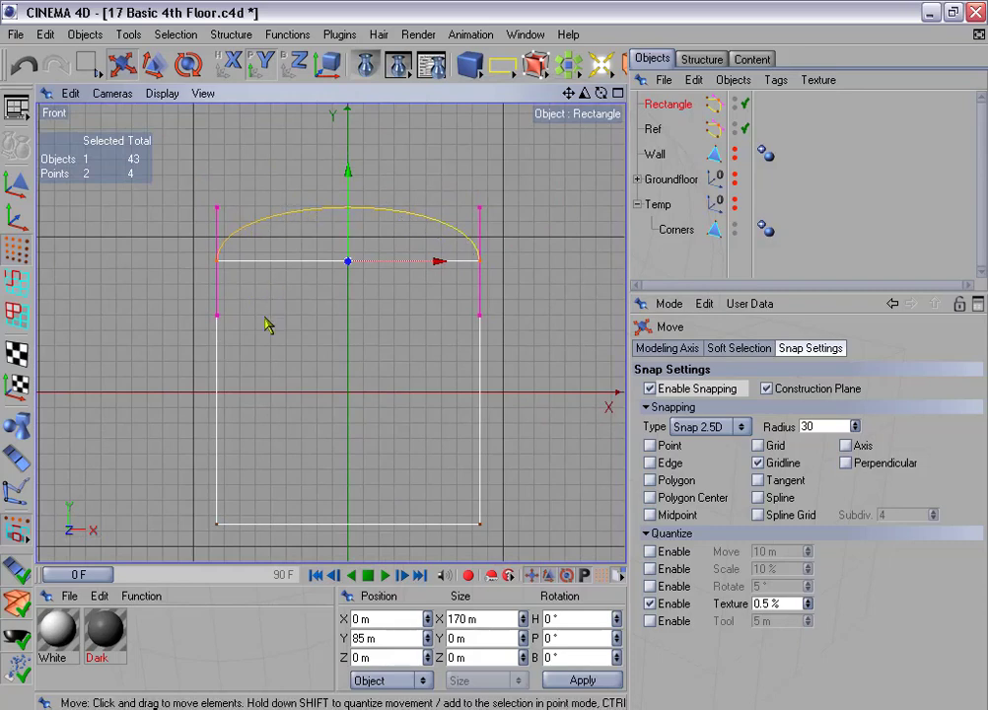
Raise only the upper tangent handles of both top points to the same gridline, forming a taller symmetrical arch
middle_click_drag(424, 324, 407, 355, "alt")
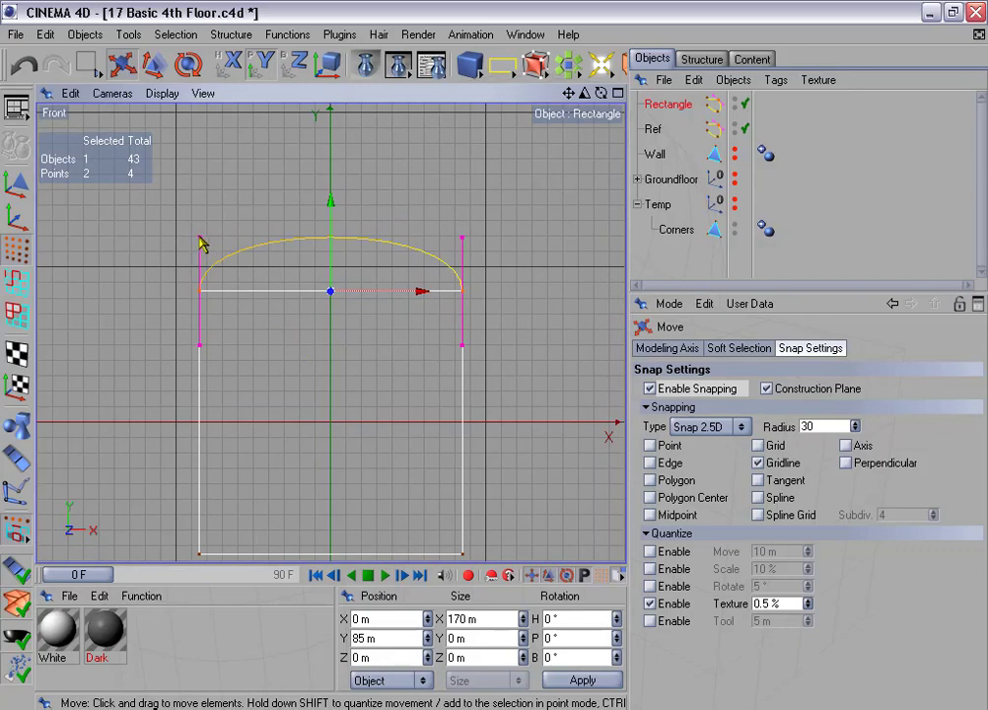
left_click(493, 355)
left_click_drag(199, 237, 199, 176)
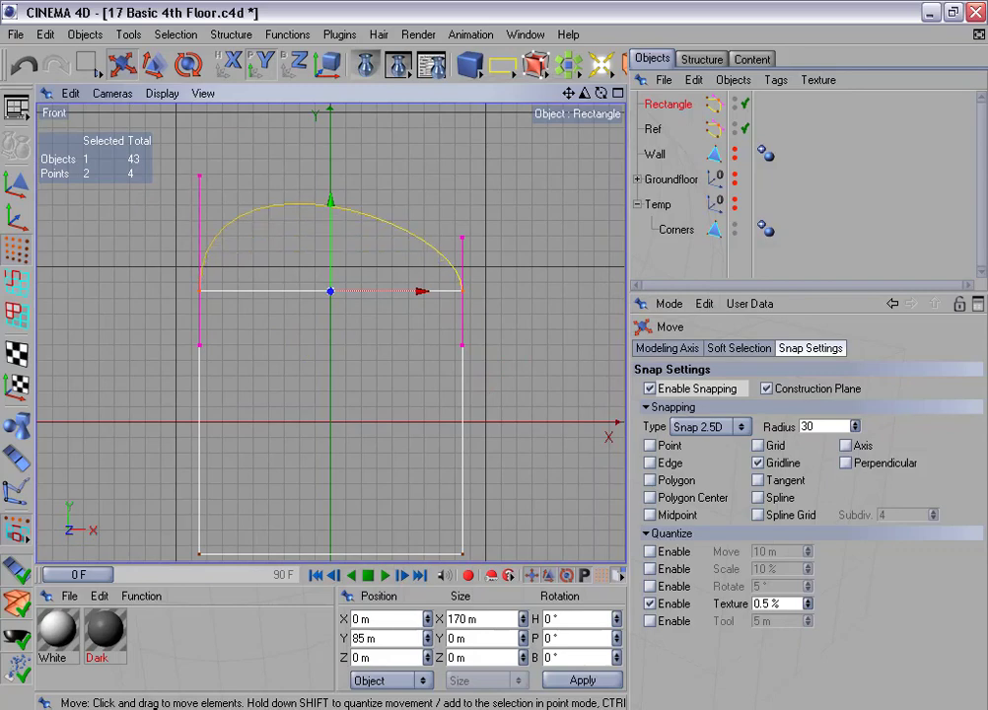
scroll(360, 309, "up", 1)
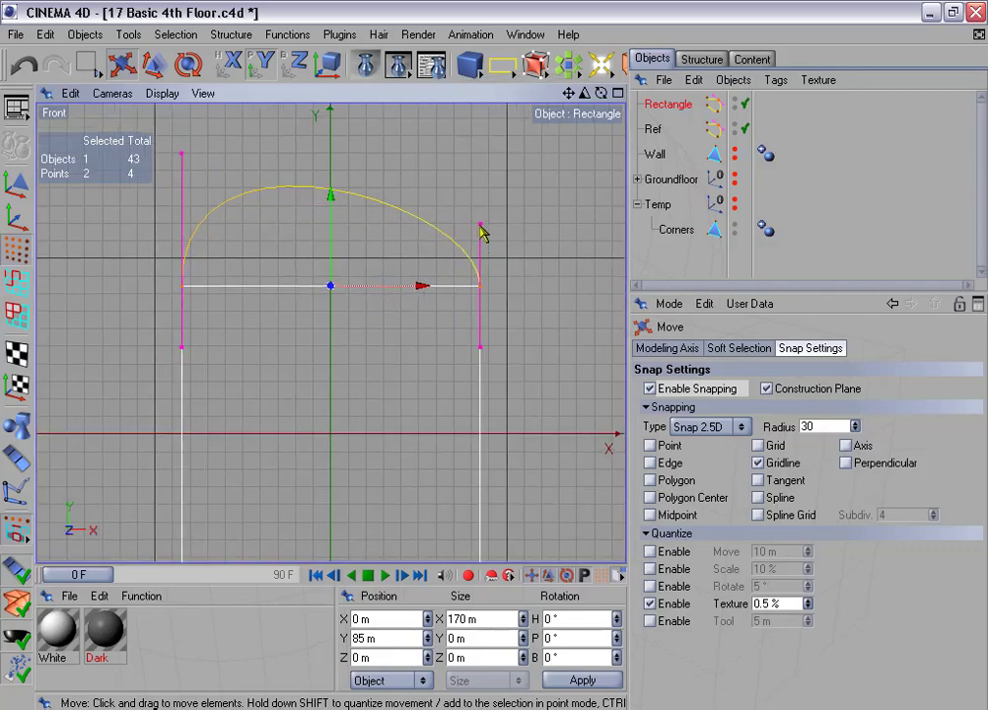
left_click_drag(480, 225, 480, 153)
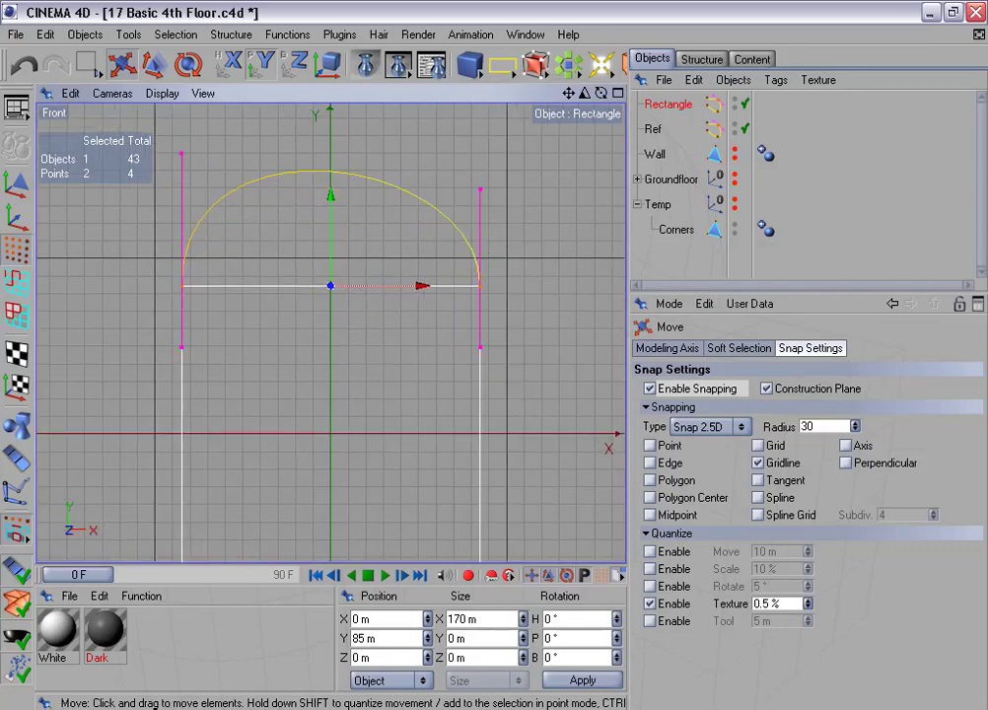
scroll(488, 241, "down", 1)
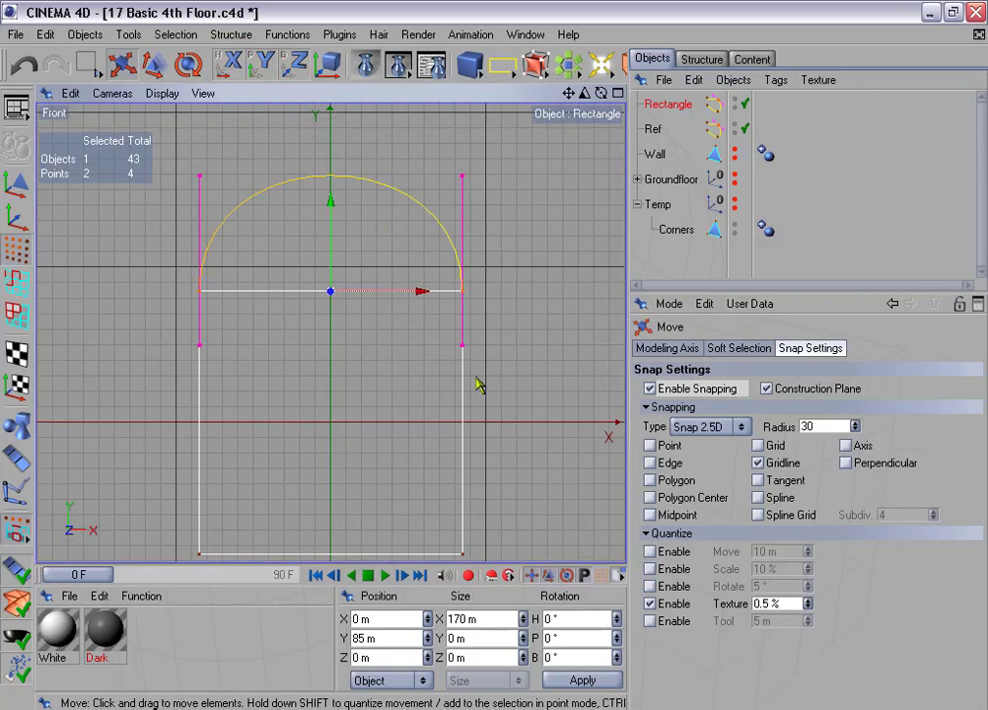
Disable snapping and lower both arch points to Y about 9.9 m so the arch's apex meets the Ref square's top edge
left_click(651, 389)
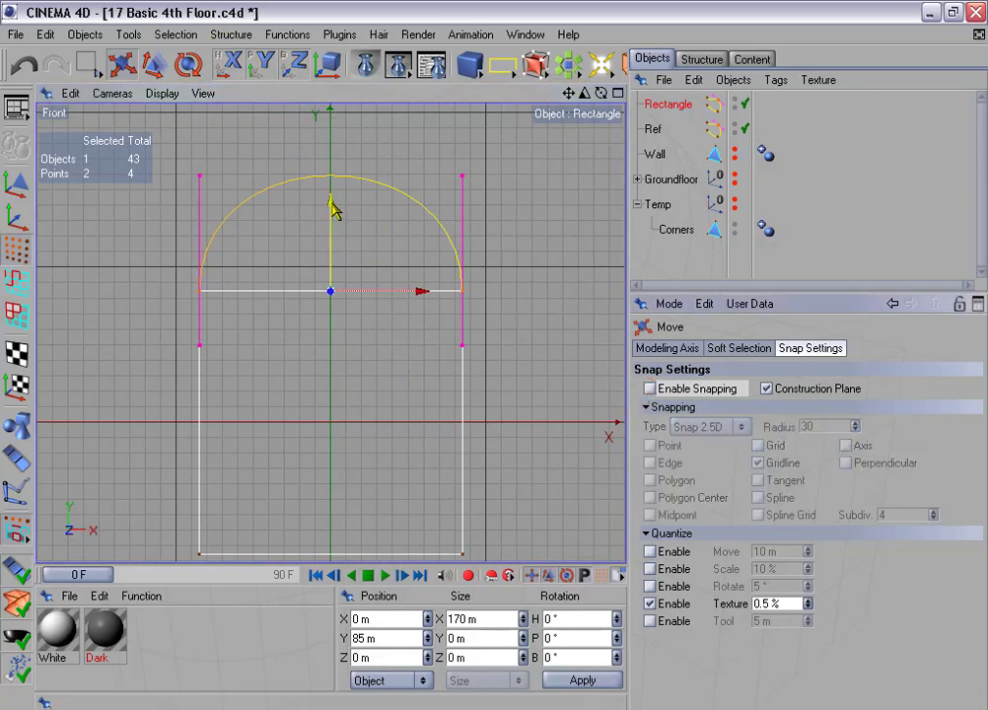
left_click_drag(335, 209, 330, 322)
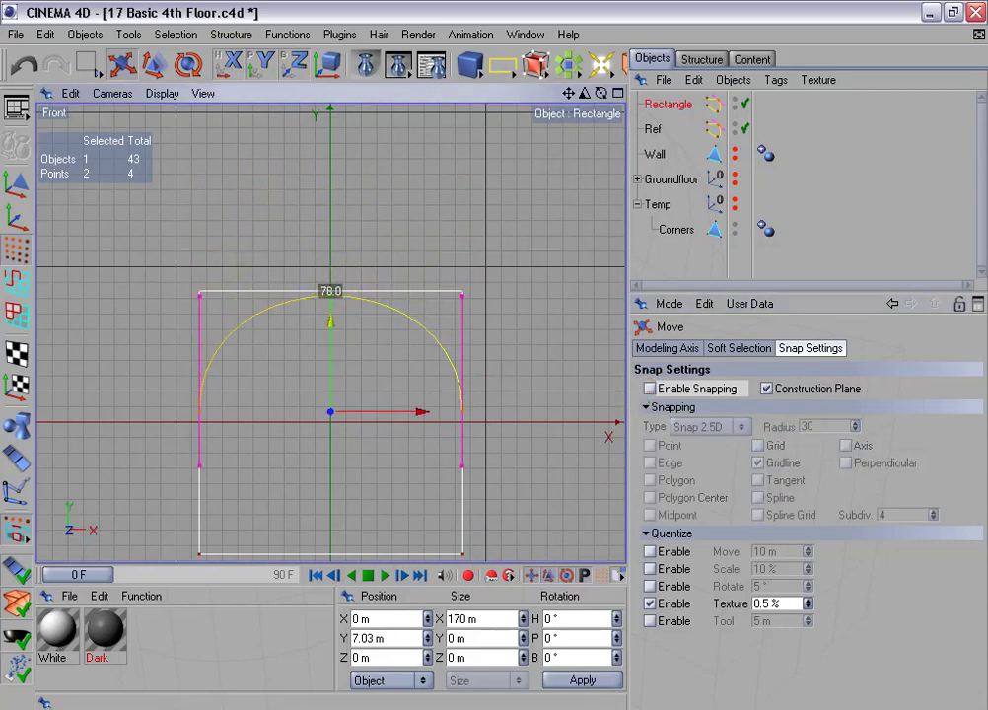
scroll(371, 285, "up", 5)
scroll(370, 285, "up", 4)
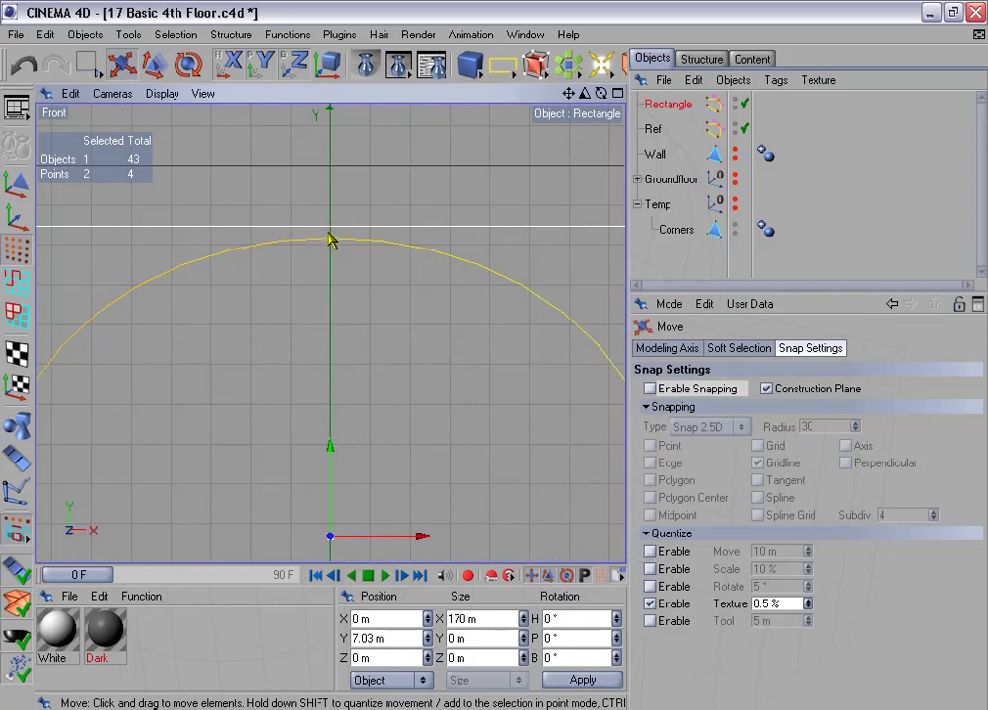
left_click_drag(331, 447, 331, 436)
scroll(356, 412, "down", 8)
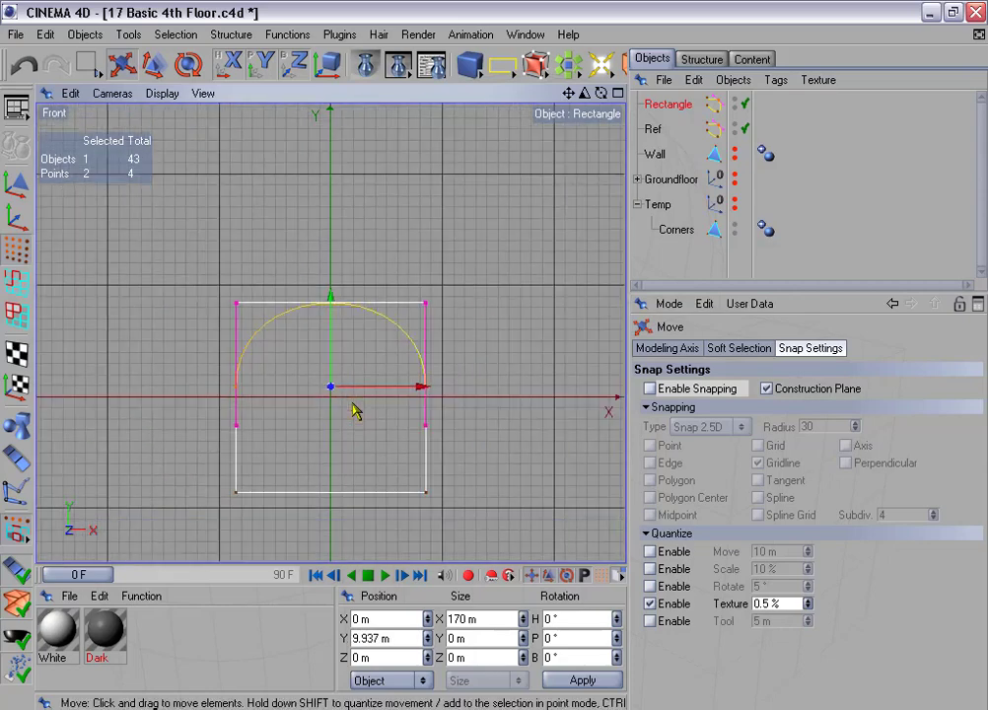
Delete the Ref square spline
middle_click_drag(353, 421, 240, 368, "alt")
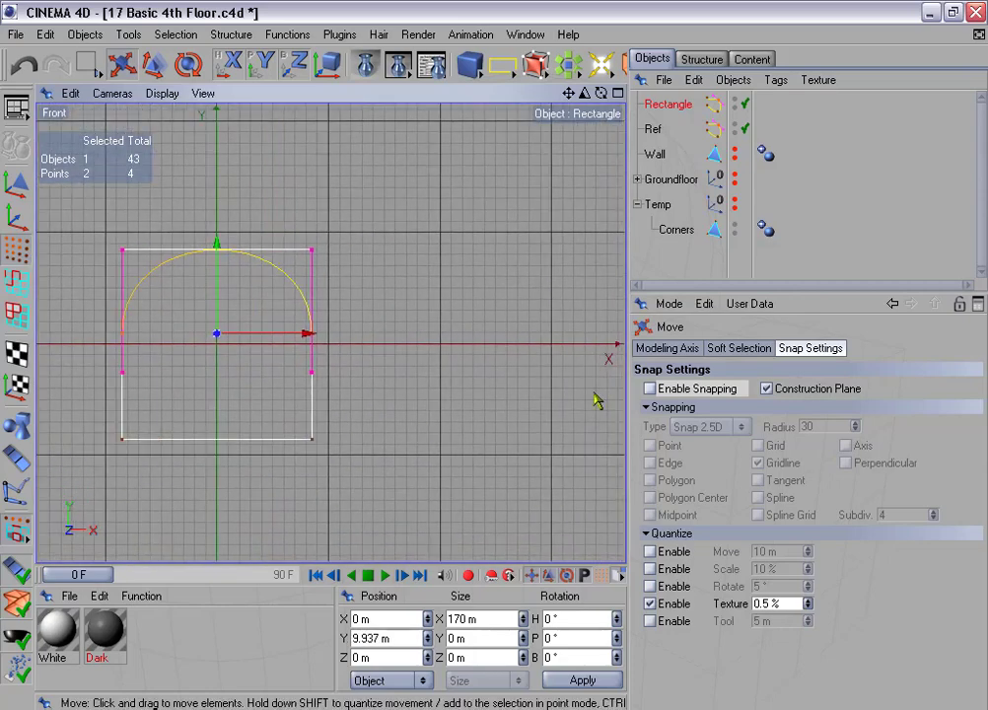
left_click(657, 131)
key("Delete")
middle_click_drag(551, 221, 559, 221, "alt")
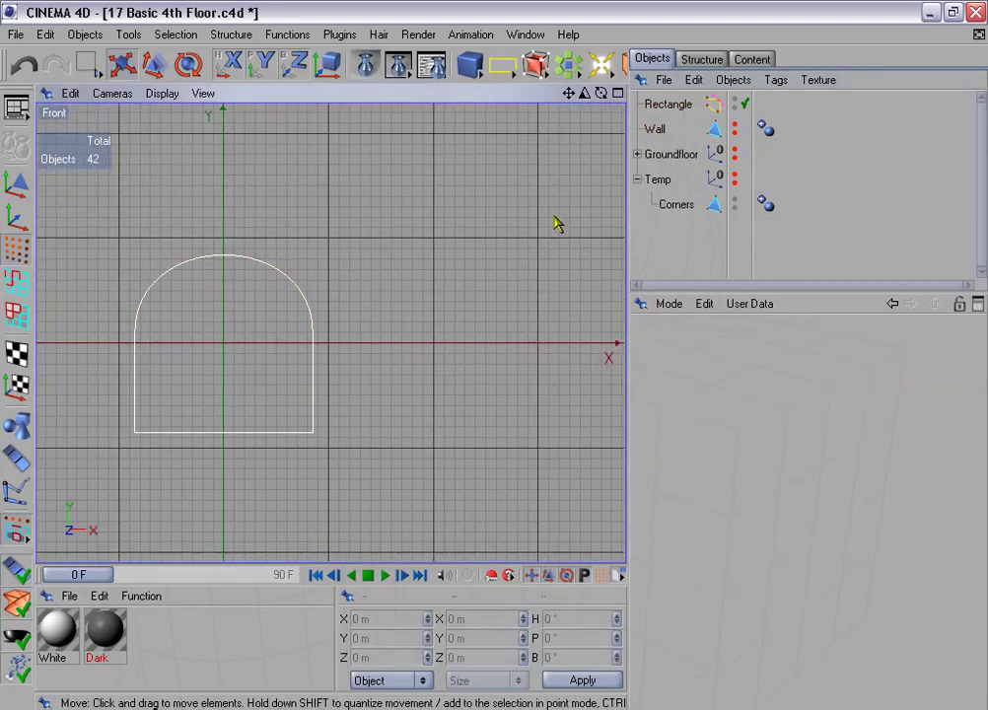
Duplicate the arched Rectangle spline as 6 linear copies, moved 350 m in X per step, with rotation disabled
left_click(667, 107)
left_click(287, 35)
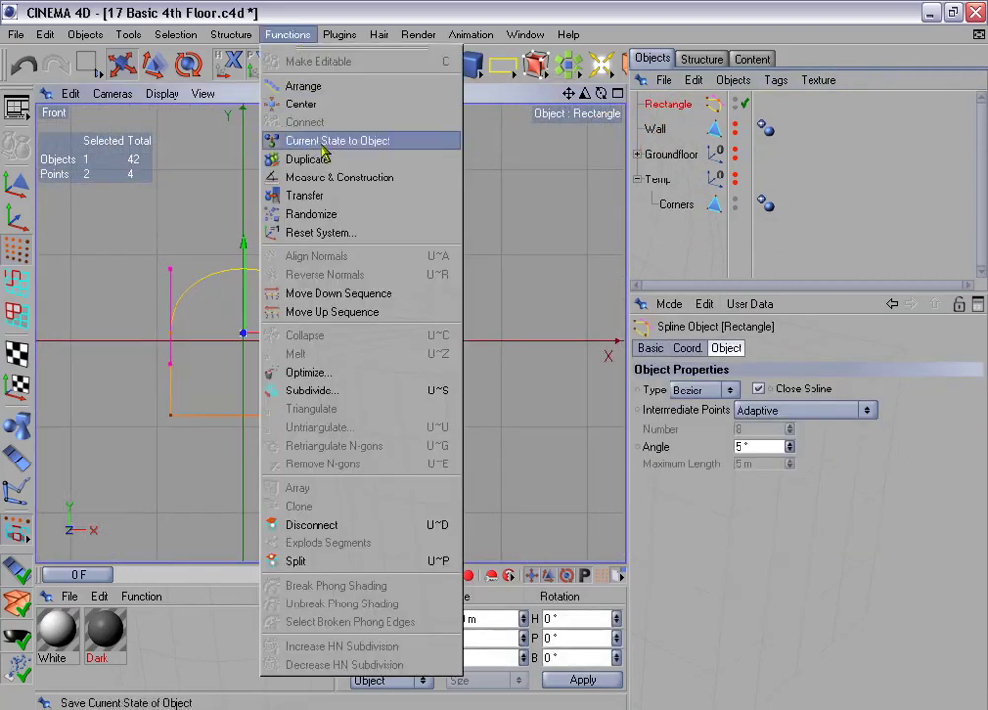
left_click(325, 159)
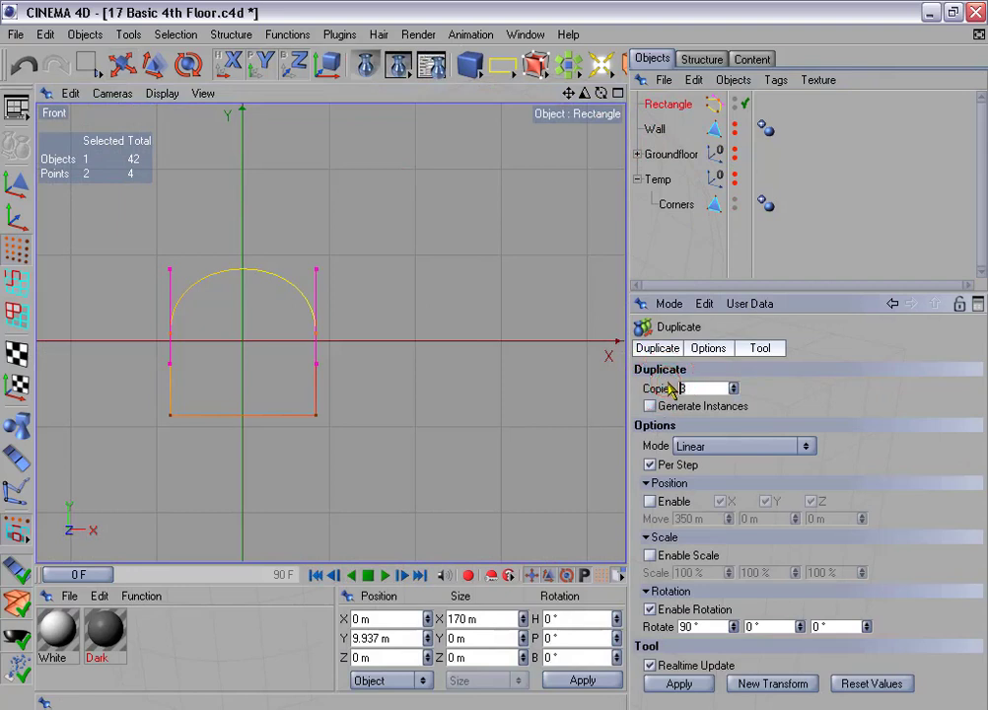
type("6")
left_click(650, 501)
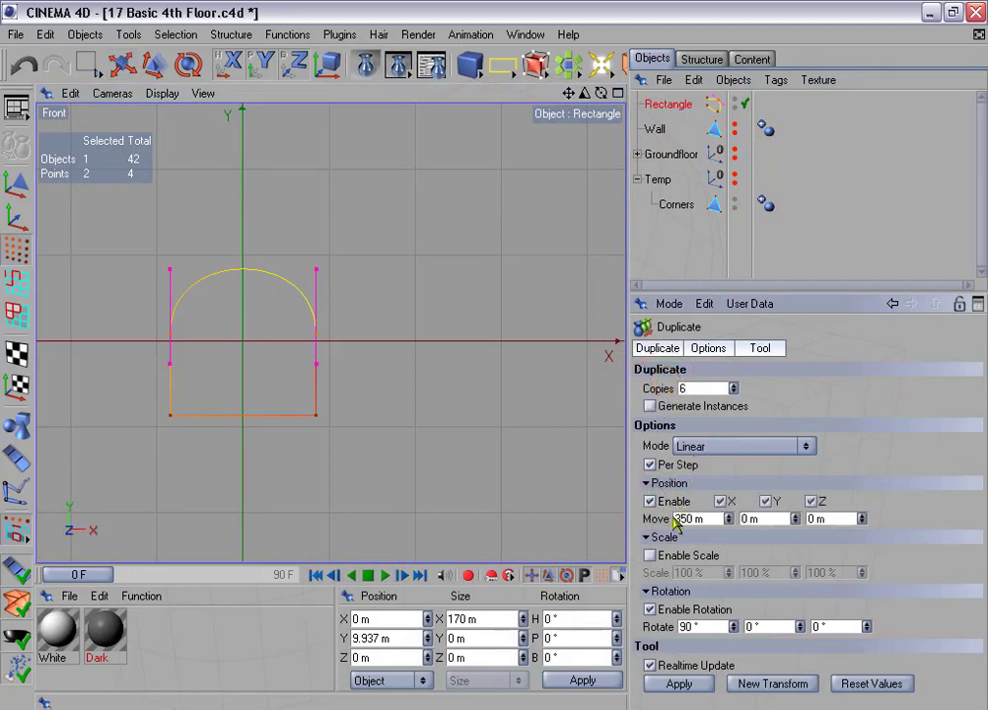
left_click(697, 518)
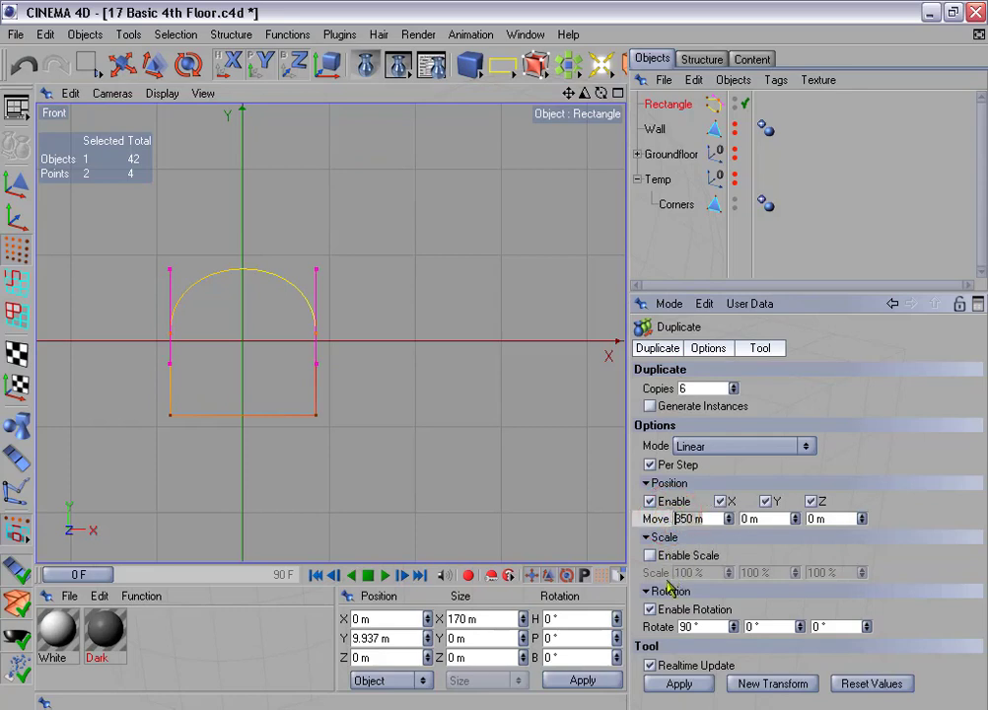
left_click(650, 609)
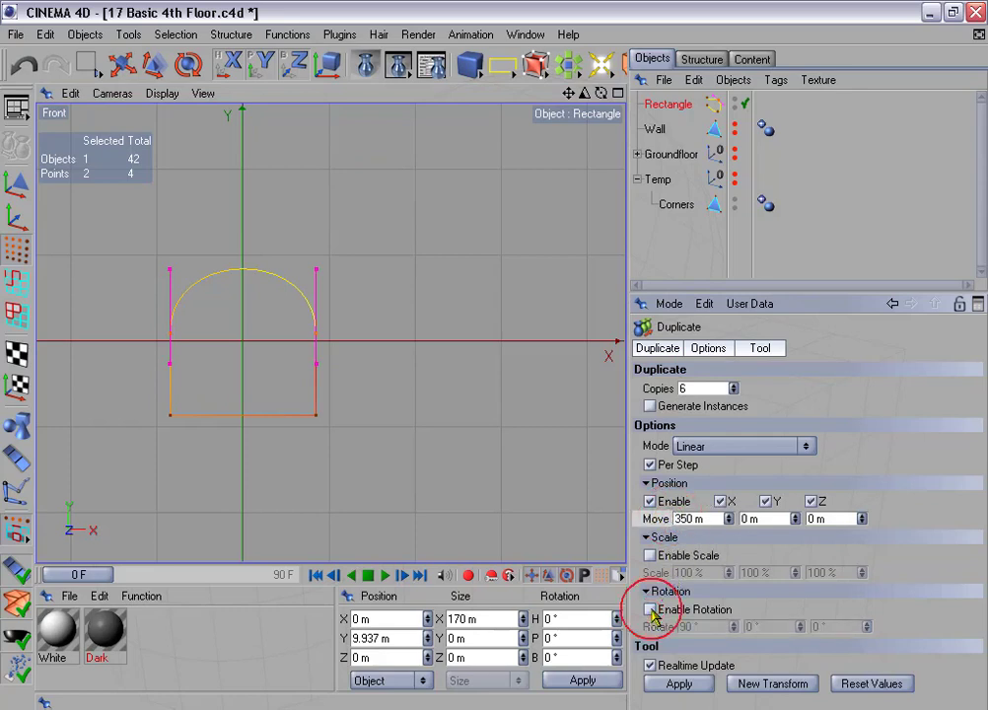
left_click(688, 685)
key("h")
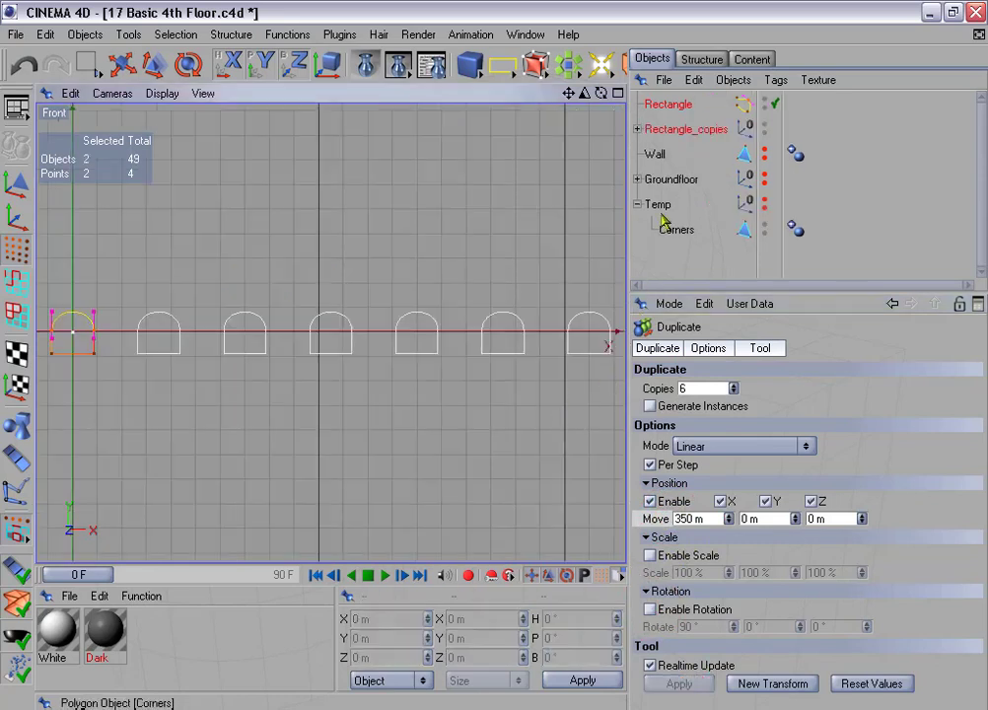
Group the original Rectangle spline and its six copies, Rectangle.0 to Rectangle.5, into a single null object
left_click(654, 108)
left_click(637, 129)
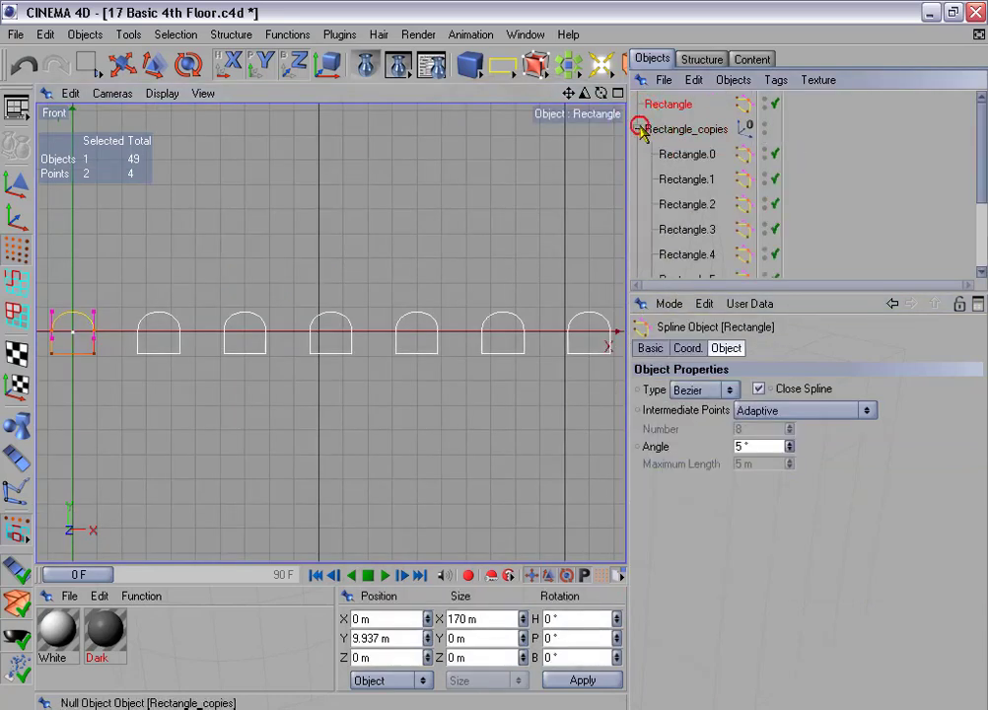
left_click_drag(669, 288, 667, 355)
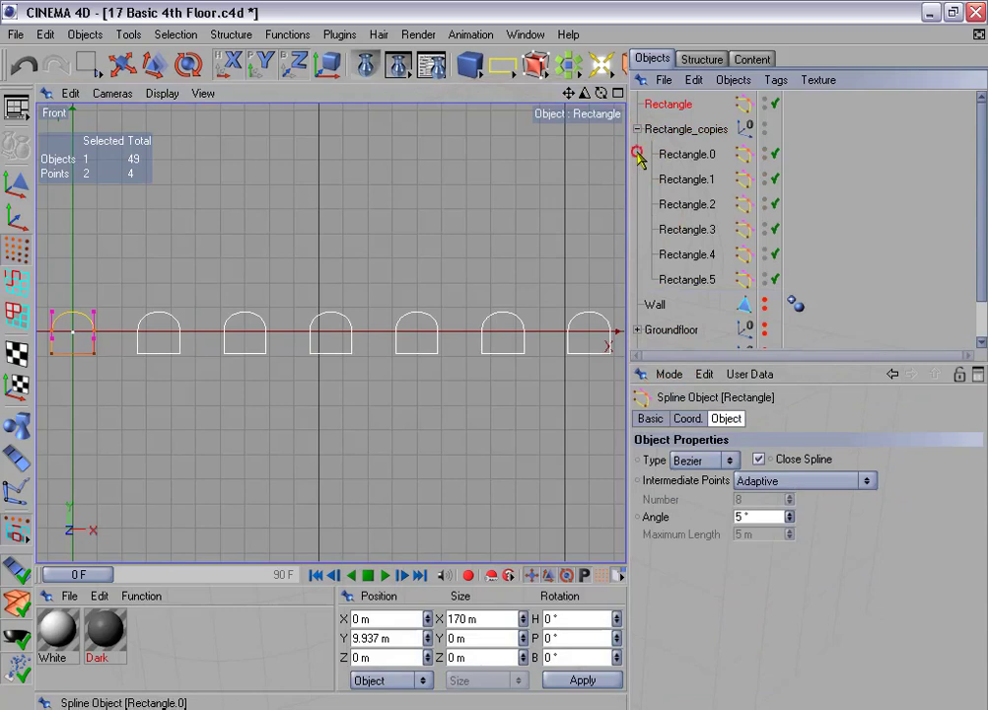
left_click_drag(653, 146, 698, 282, "shift")
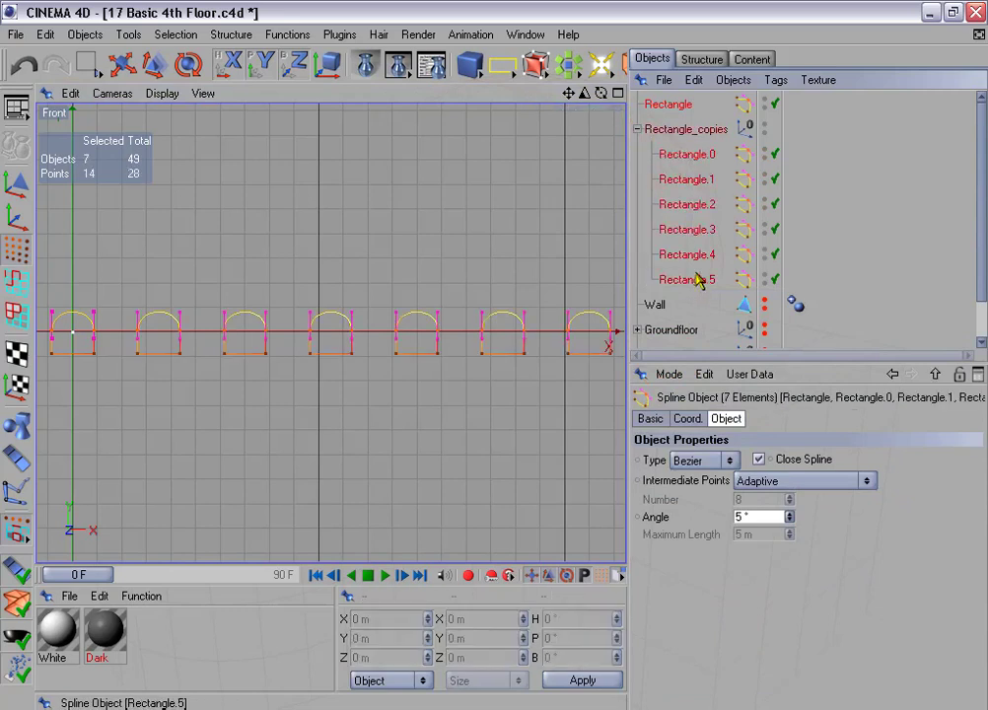
key("alt+g")
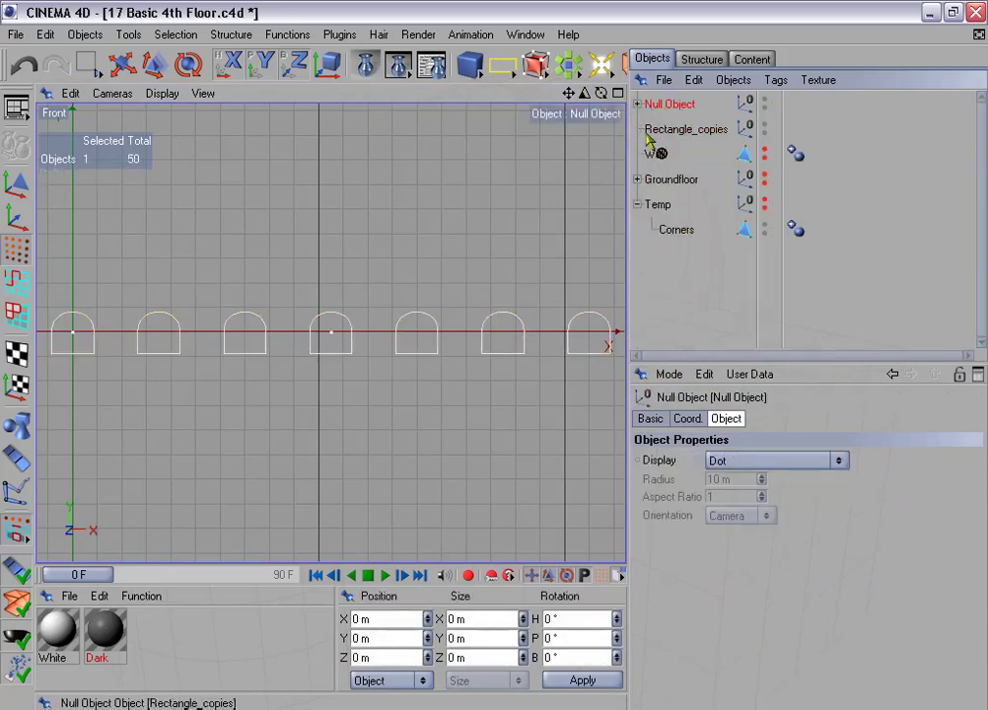
Delete the empty Rectangle_copies null and select the new Null Object holding the arches with the Move tool
left_click(671, 129)
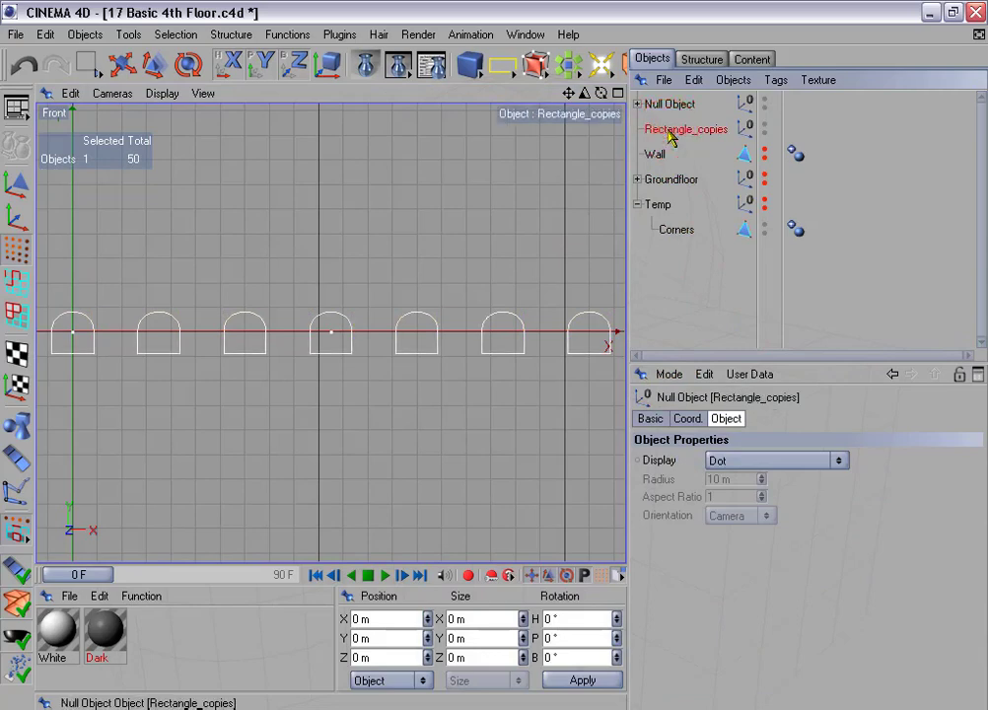
key("Delete")
left_click(667, 105)
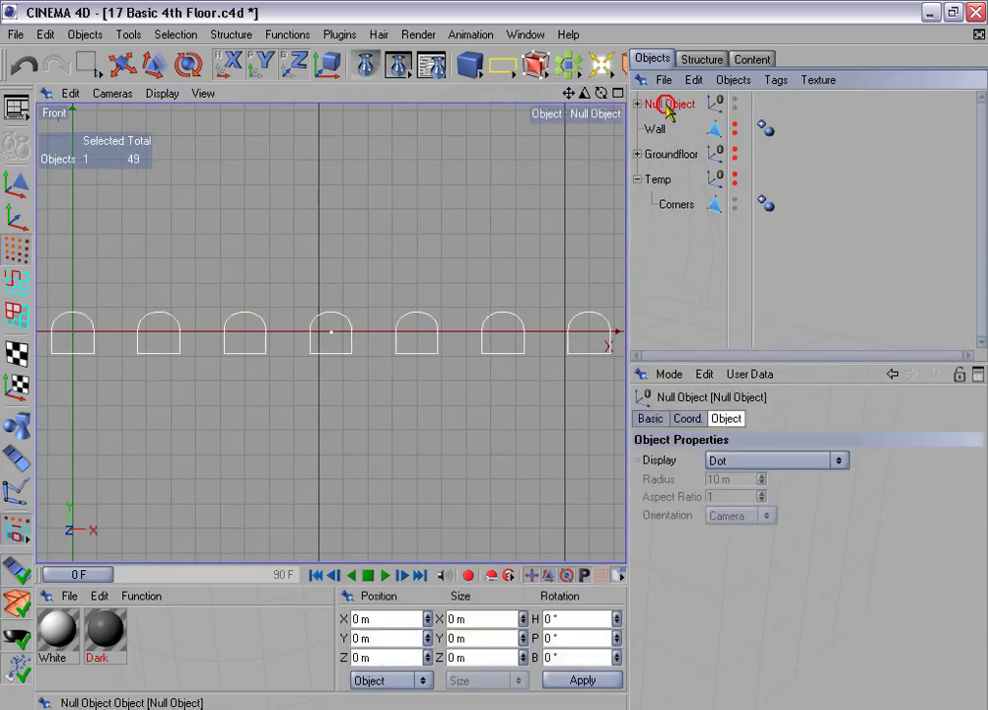
left_click(122, 67)
scroll(379, 353, "down", 3)
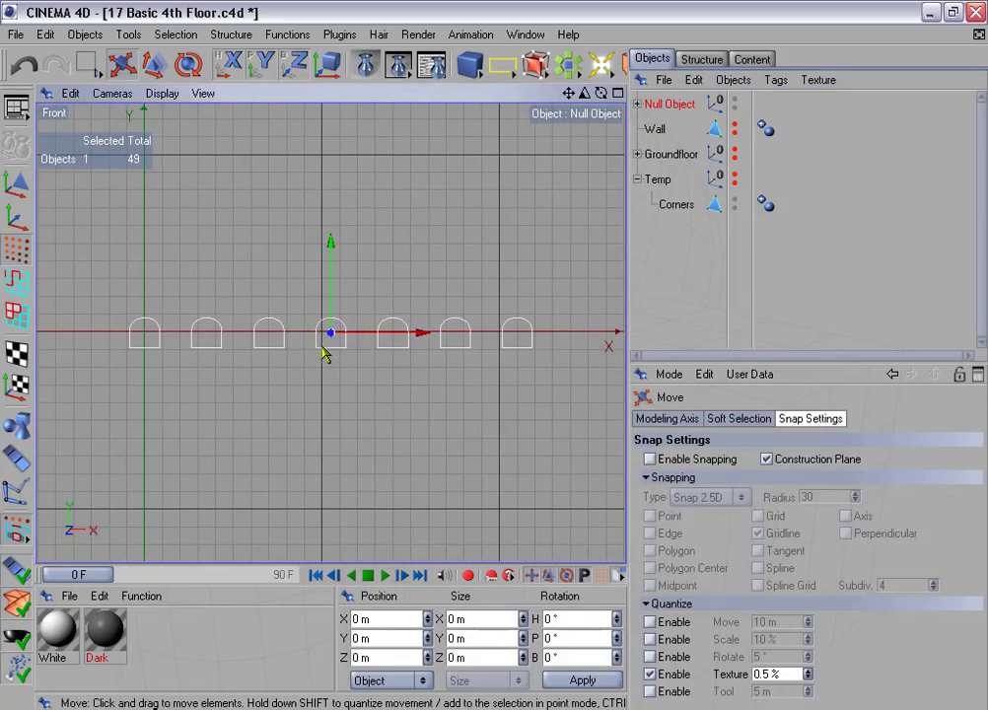
Centre the Null Object holding the seven arches by setting its X position to 0 m in object mode
left_click_drag(351, 331, 351, 331)
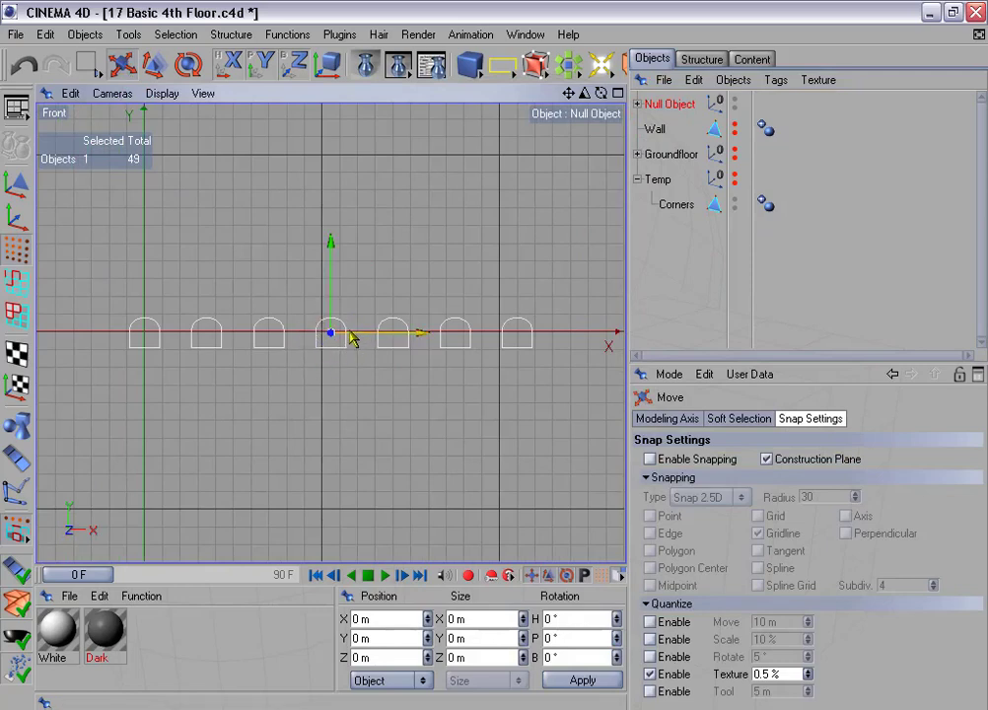
scroll(339, 345, "down", 1)
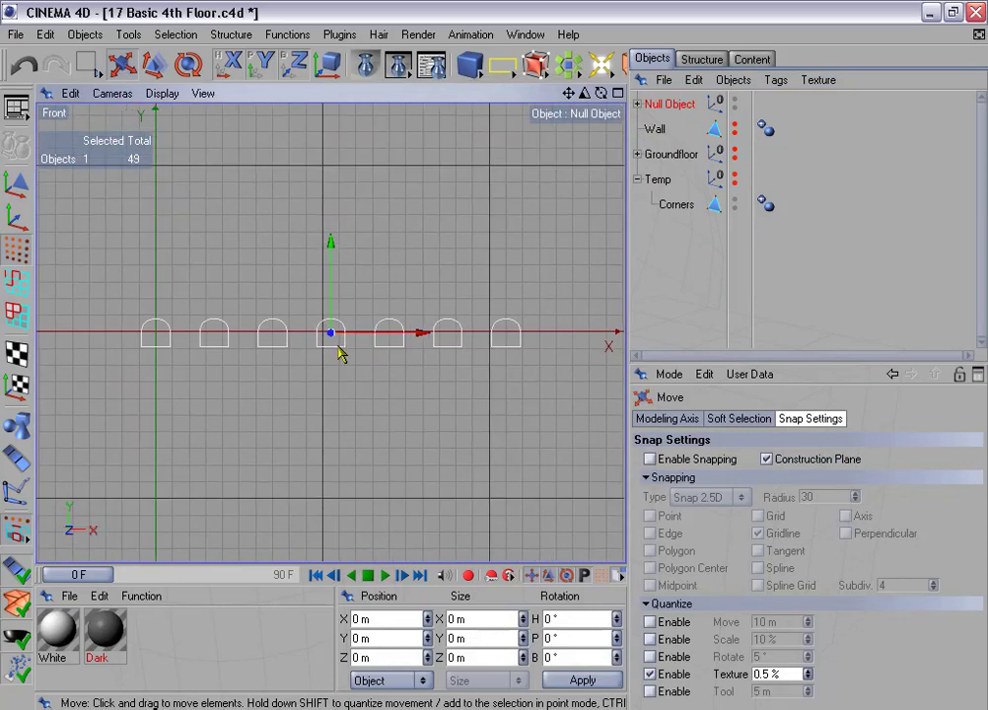
middle_click_drag(361, 387, 372, 379, "alt")
scroll(374, 367, "up", 1)
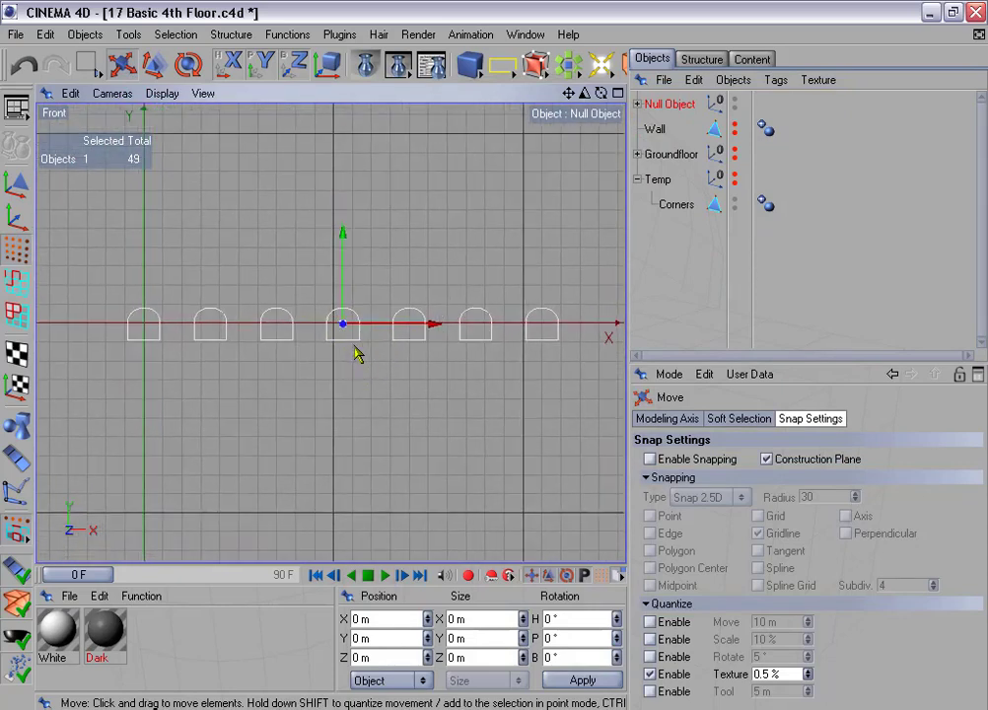
left_click(22, 189)
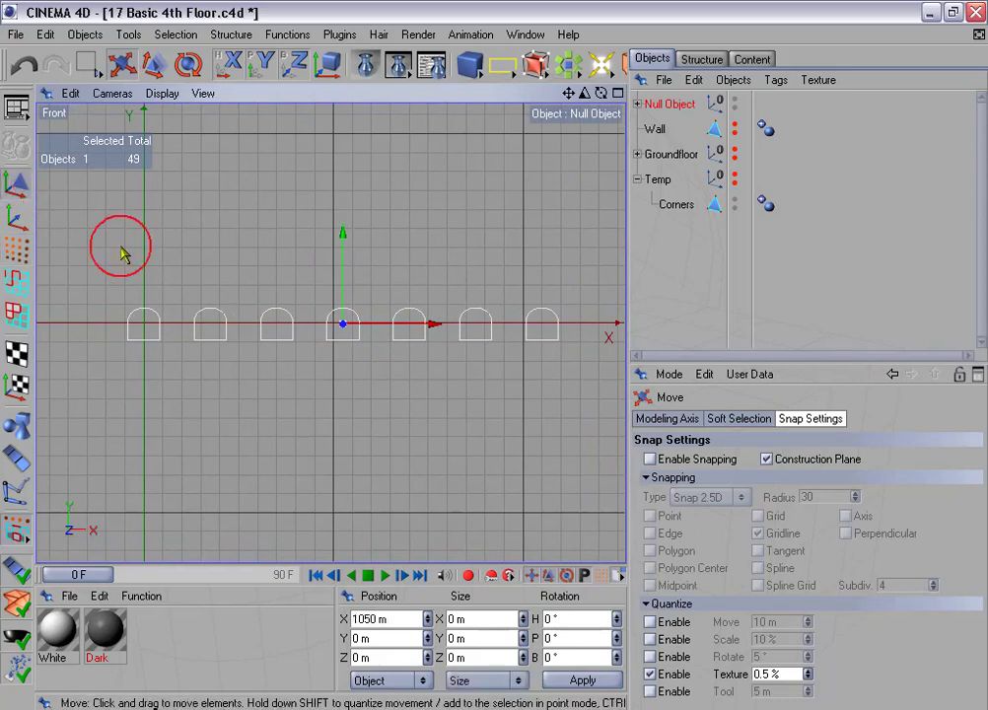
left_click(399, 619)
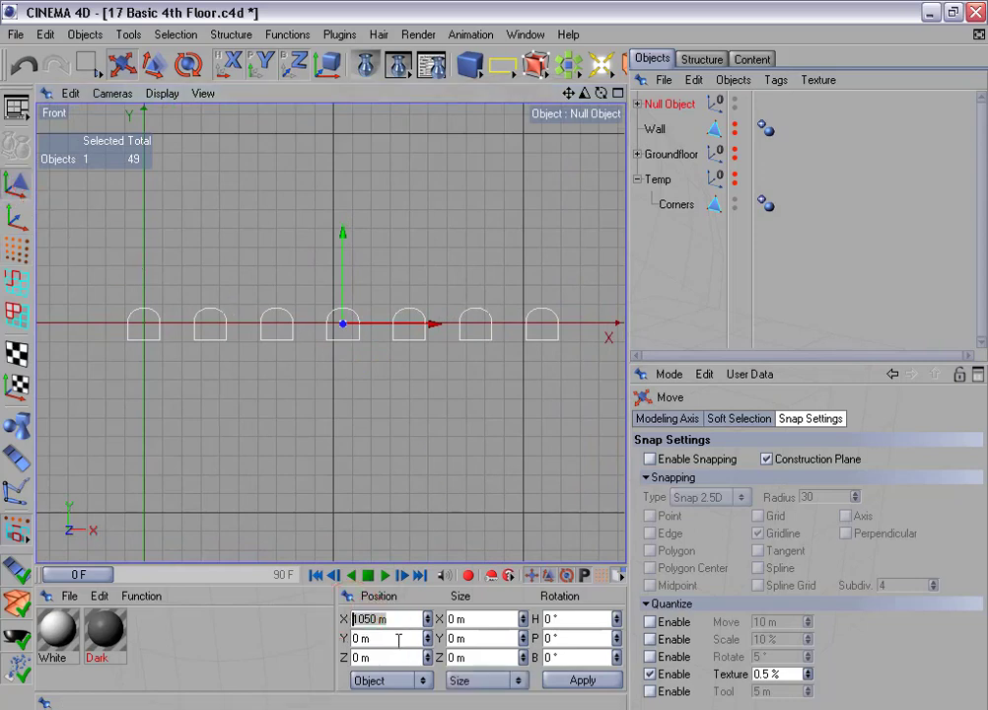
type("0")
left_click(583, 680)
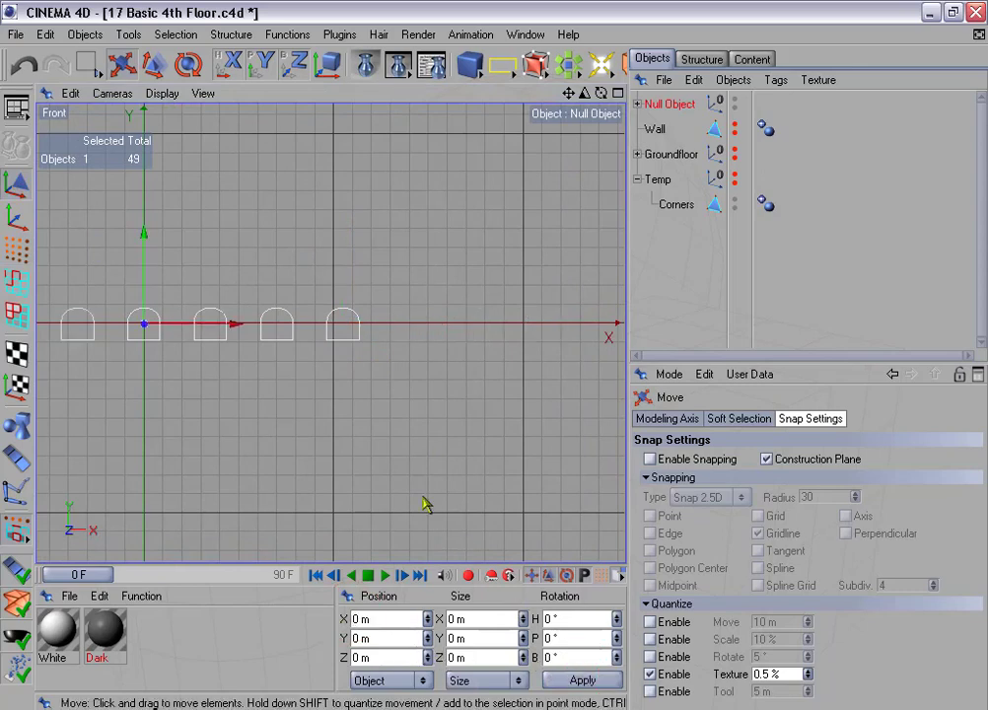
Add a Rectangle spline around the row of arches with a width of 2600 m and a height of 340 m
key("h")
scroll(367, 413, "down", 3)
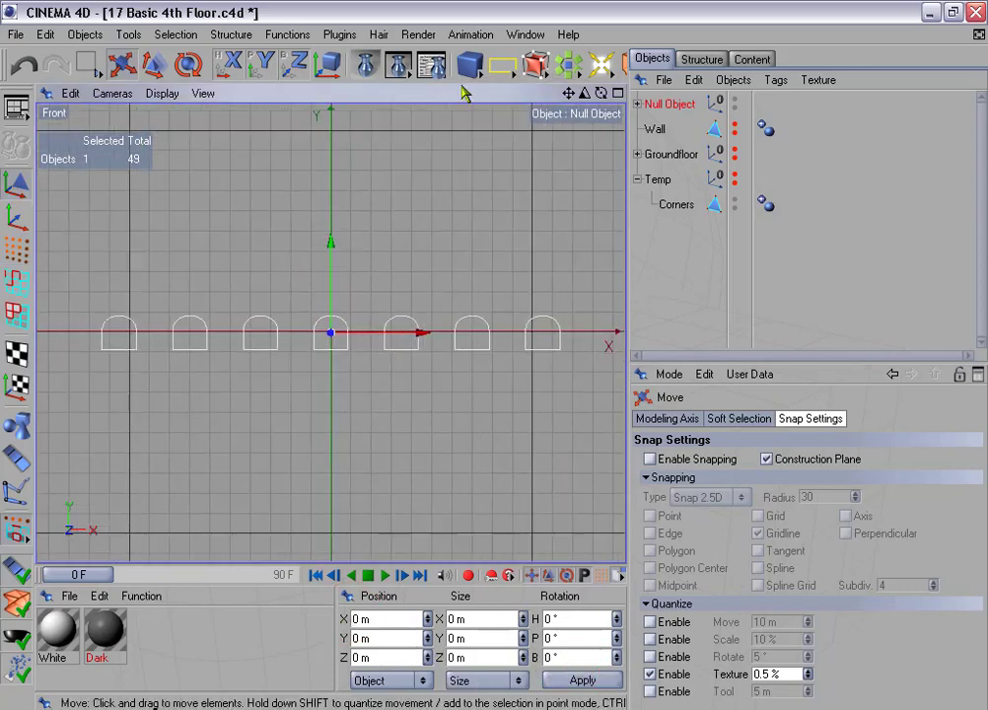
left_click_drag(502, 77, 597, 148)
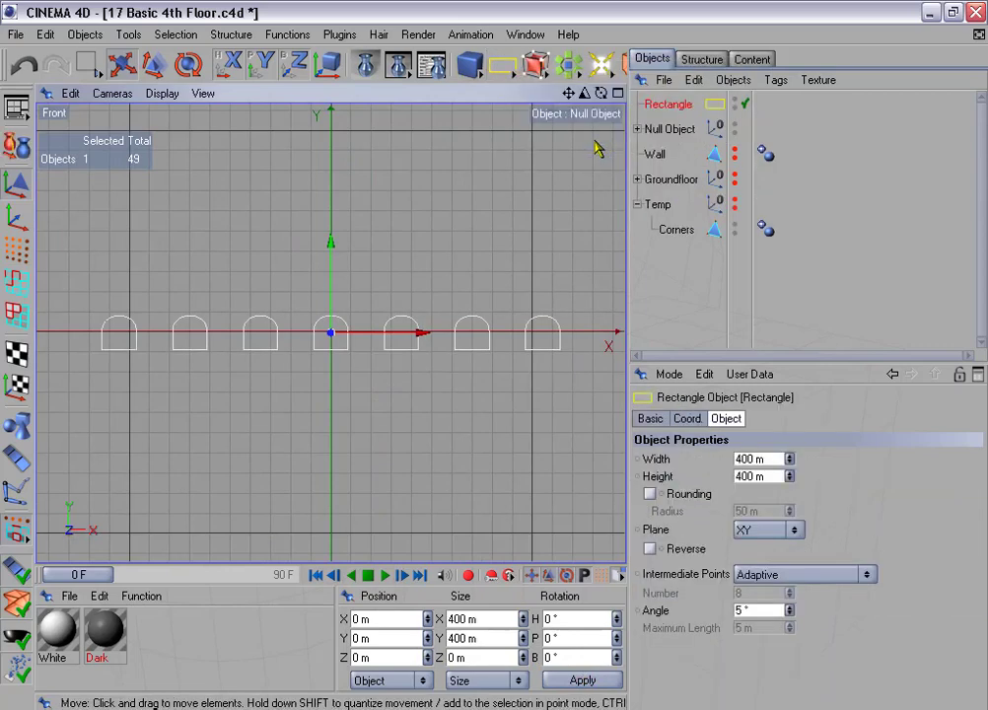
double_click(769, 459)
type("2")
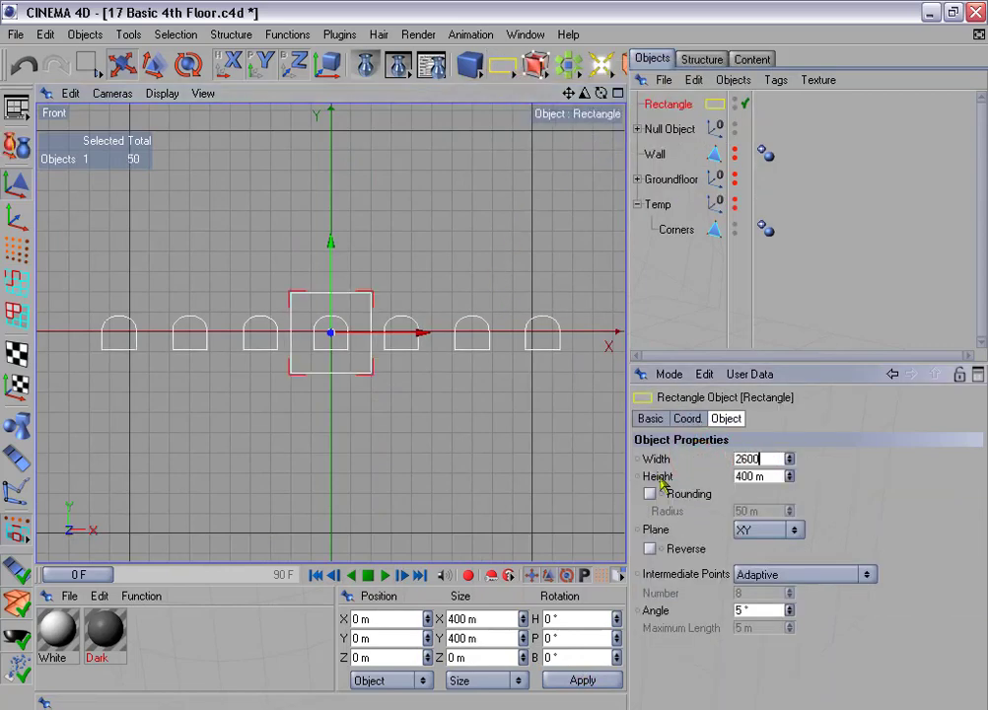
type("600")
key("Tab")
type("340")
key("Return")
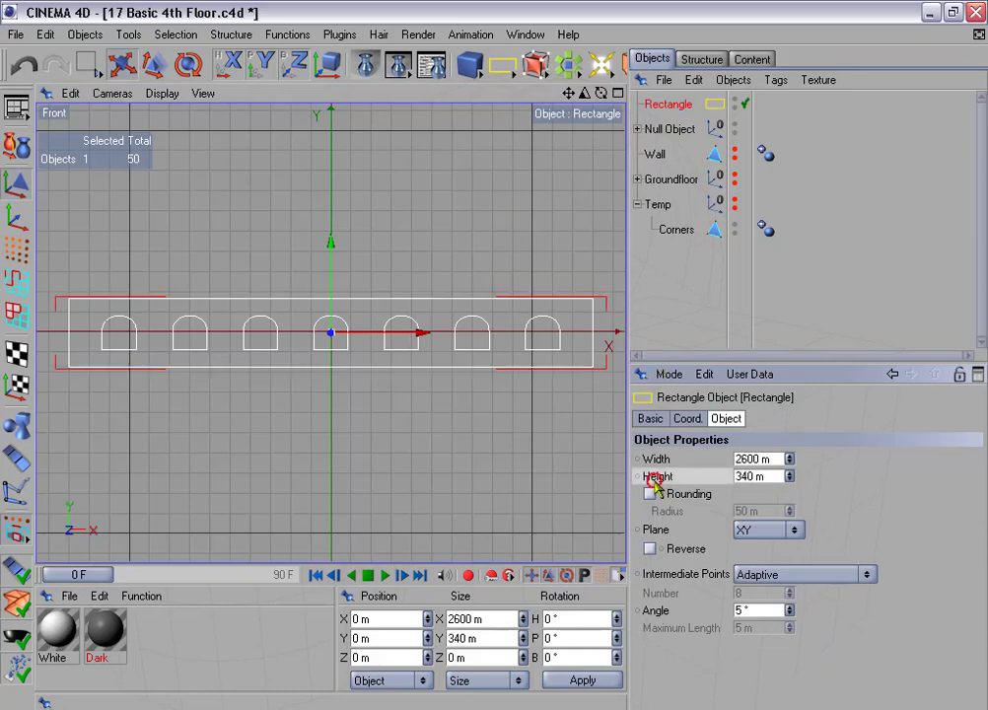
Briefly show the Wall to compare it with the outer rectangle, and make the rectangle an editable spline
scroll(492, 352, "down", 2)
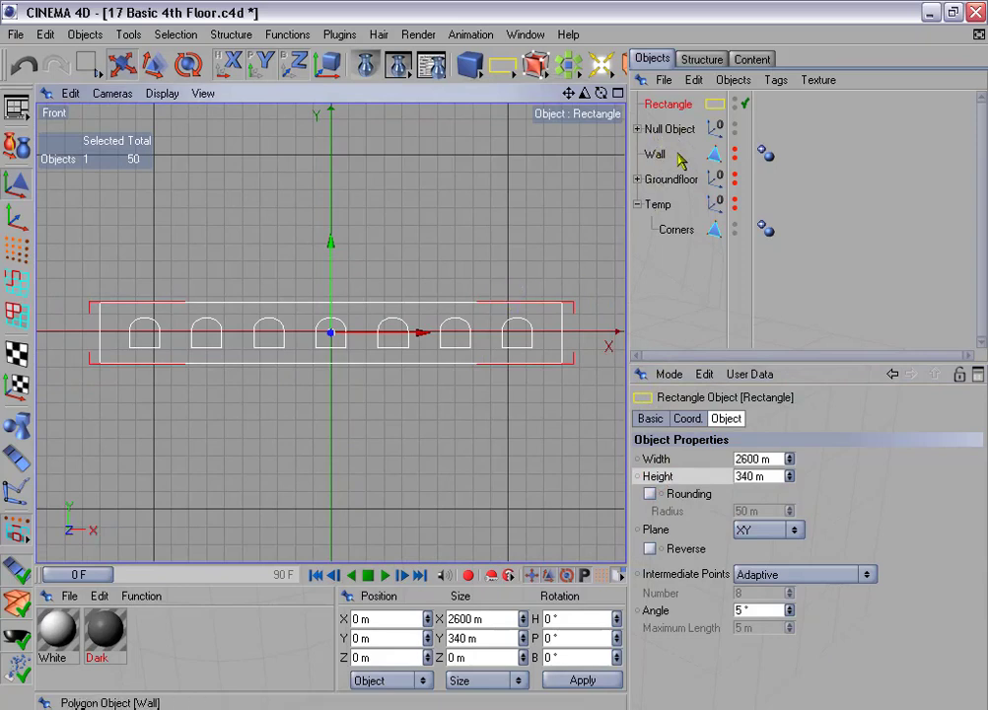
left_click(735, 153)
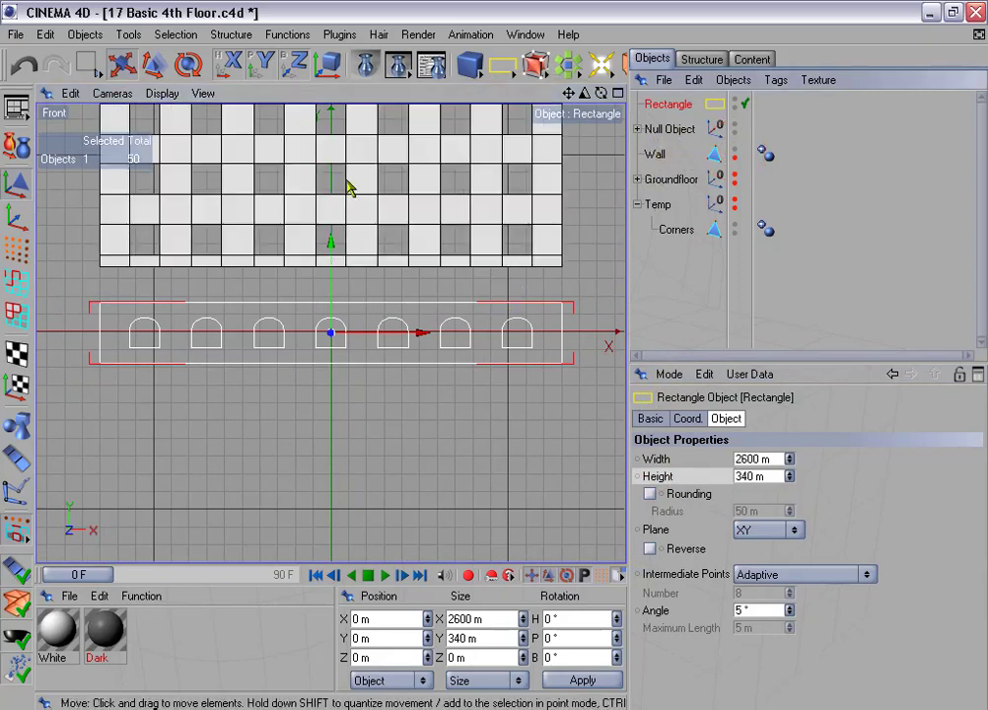
left_click(735, 151)
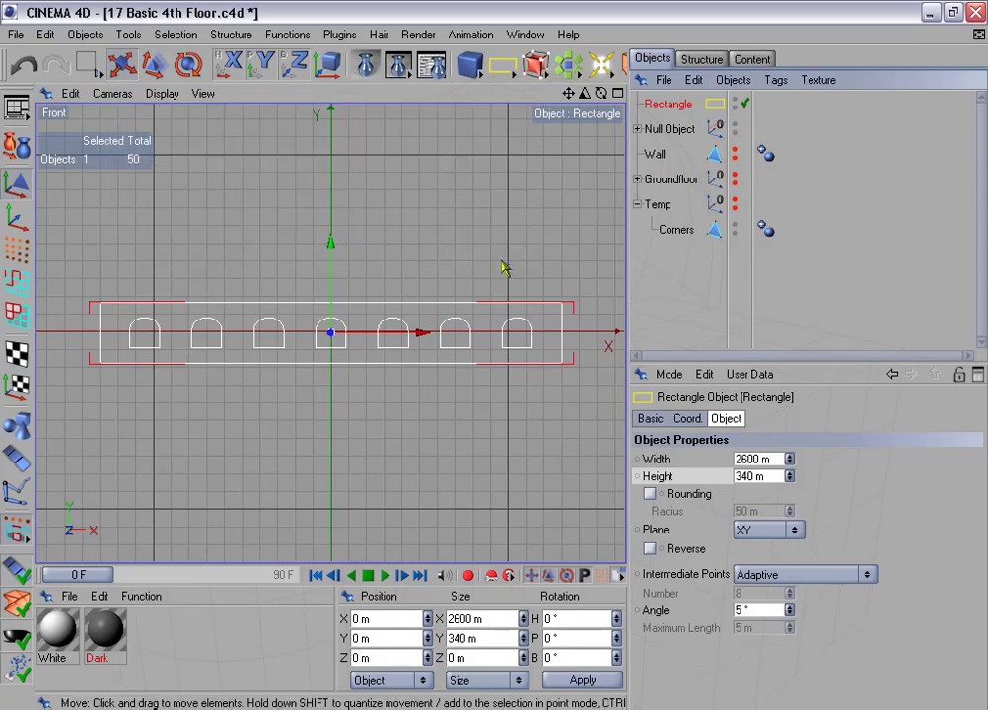
scroll(467, 283, "up", 1)
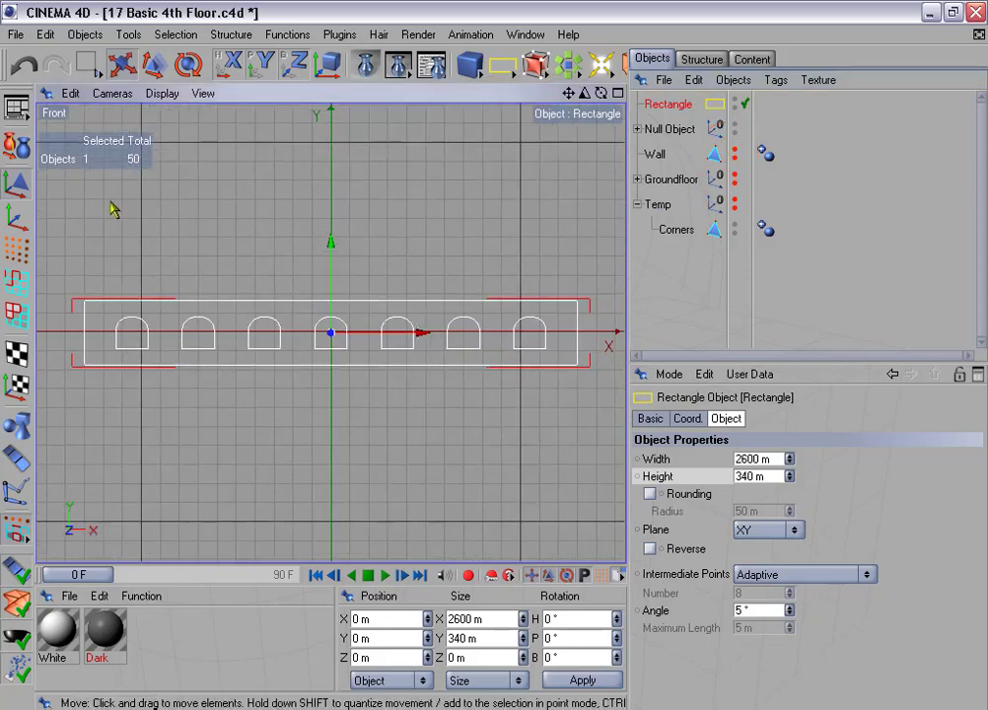
left_click(16, 144)
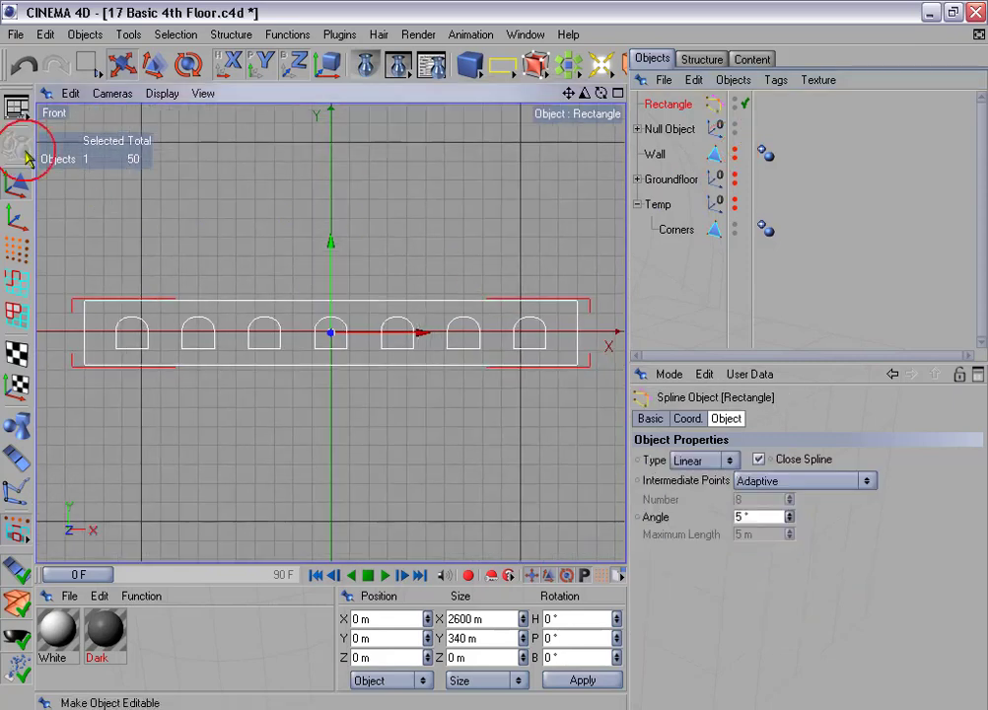
Try to connect the outer Rectangle and the seven arch splines into one spline, and undo it
left_click(637, 129)
left_click_drag(650, 158, 701, 316)
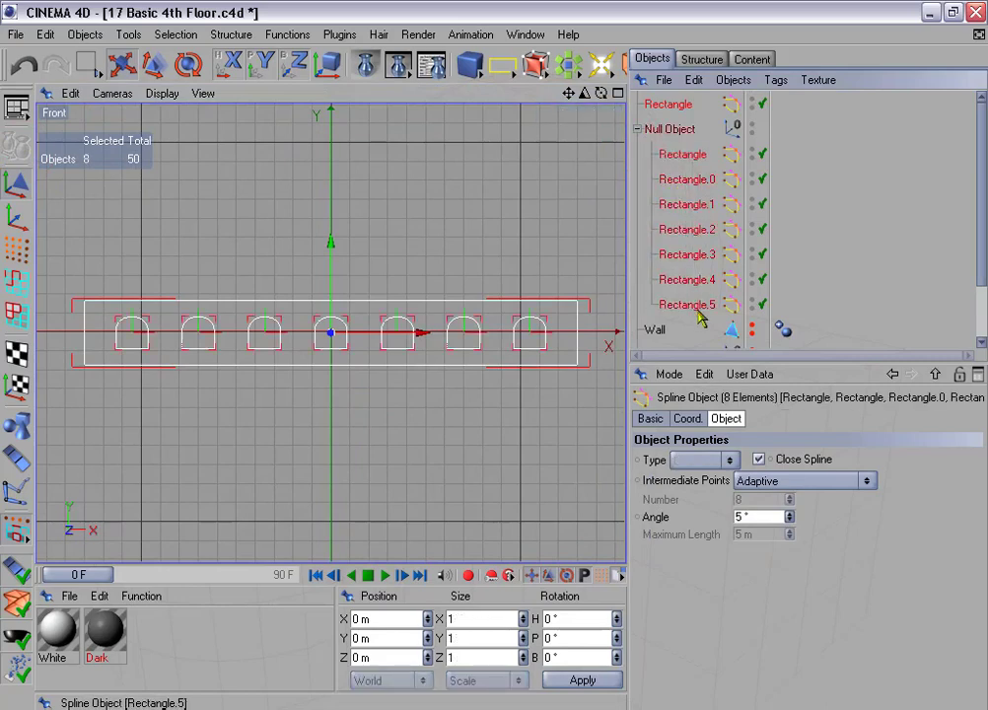
right_click(675, 233)
left_click(738, 435)
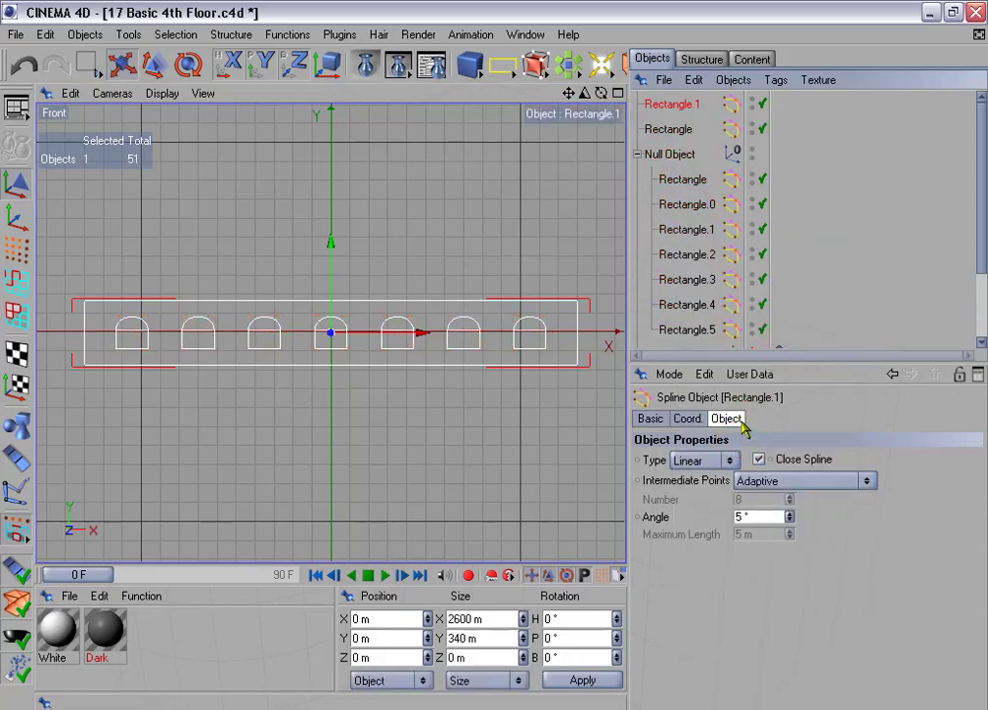
left_click(752, 151)
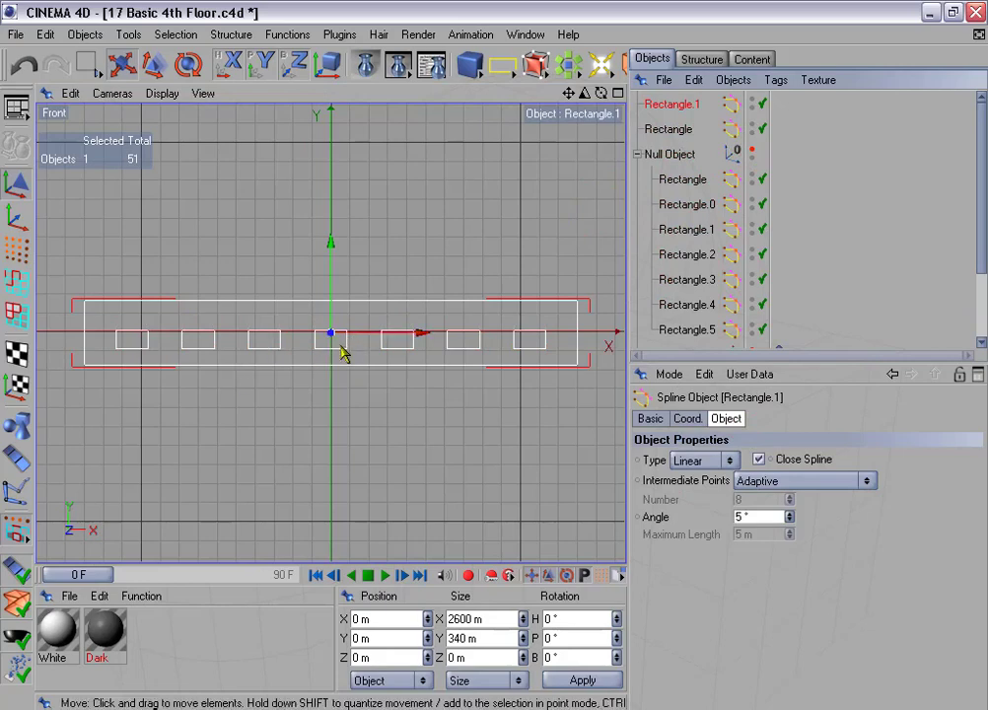
key("ctrl+z")
key("ctrl+z")
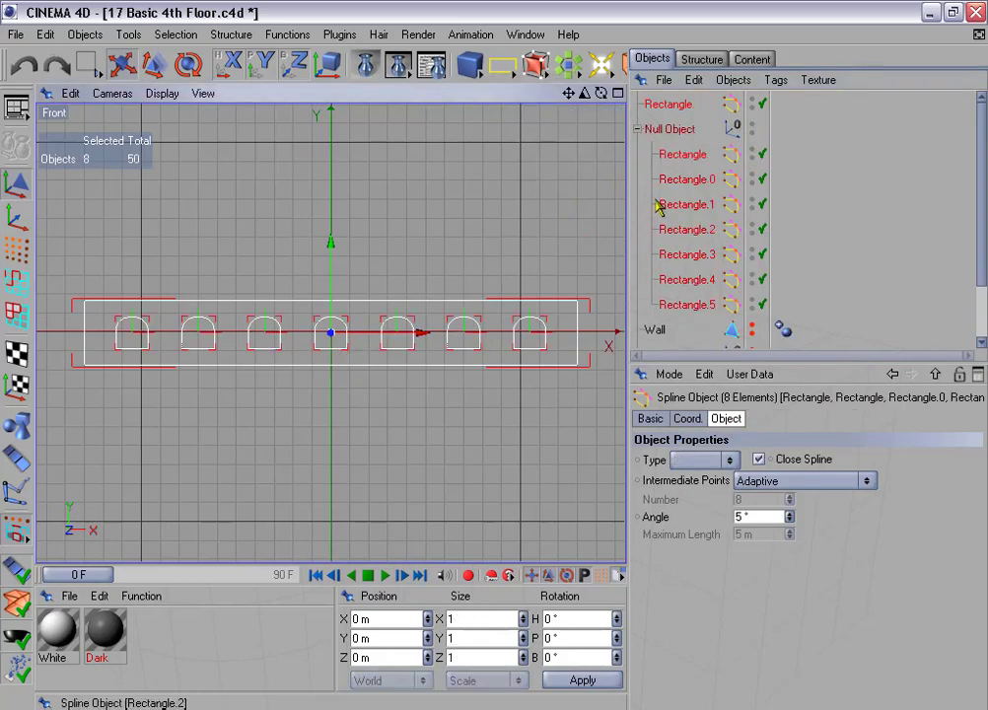
Compare the spline types of the outer Rectangle and an arch, and set the outer Rectangle's type to Bezier
left_click(675, 106)
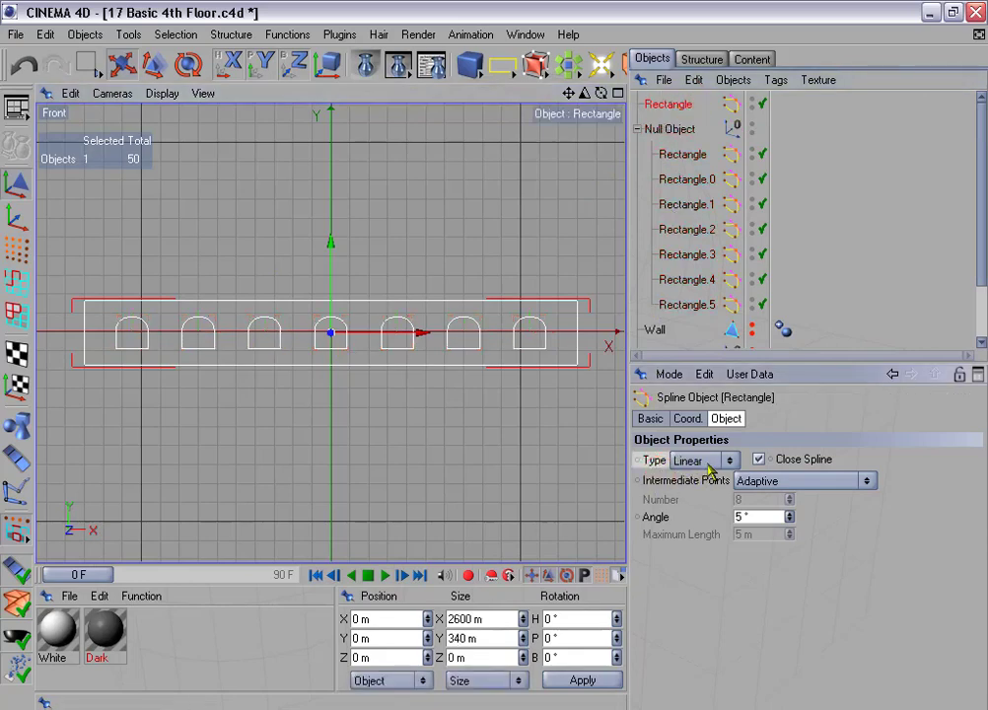
left_click(682, 154)
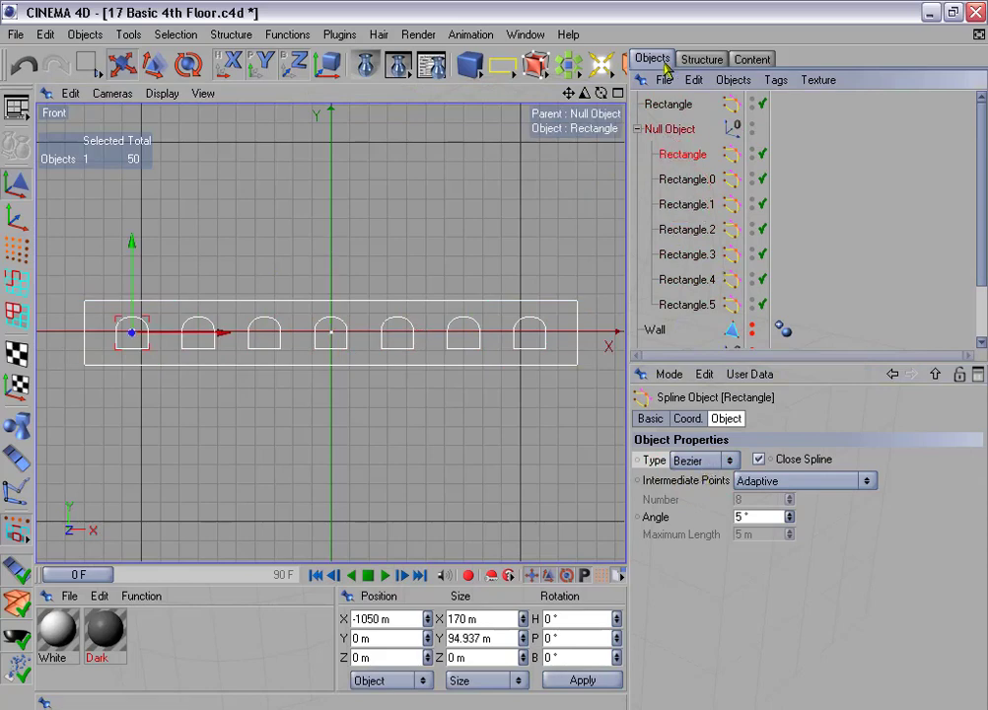
left_click(671, 104)
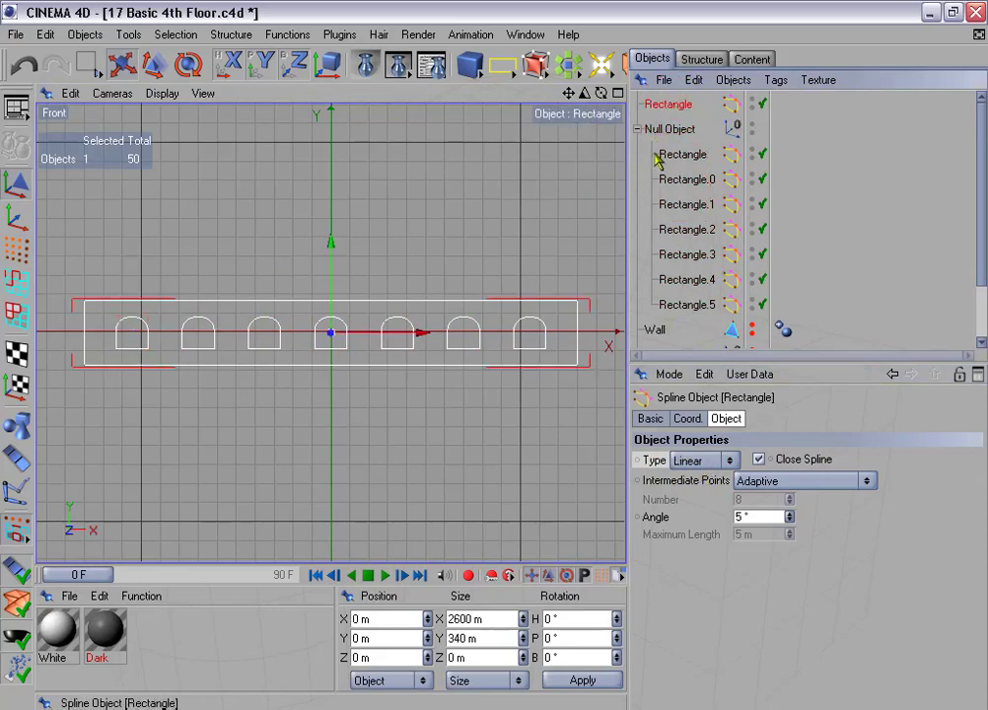
left_click(714, 463)
left_click(721, 555)
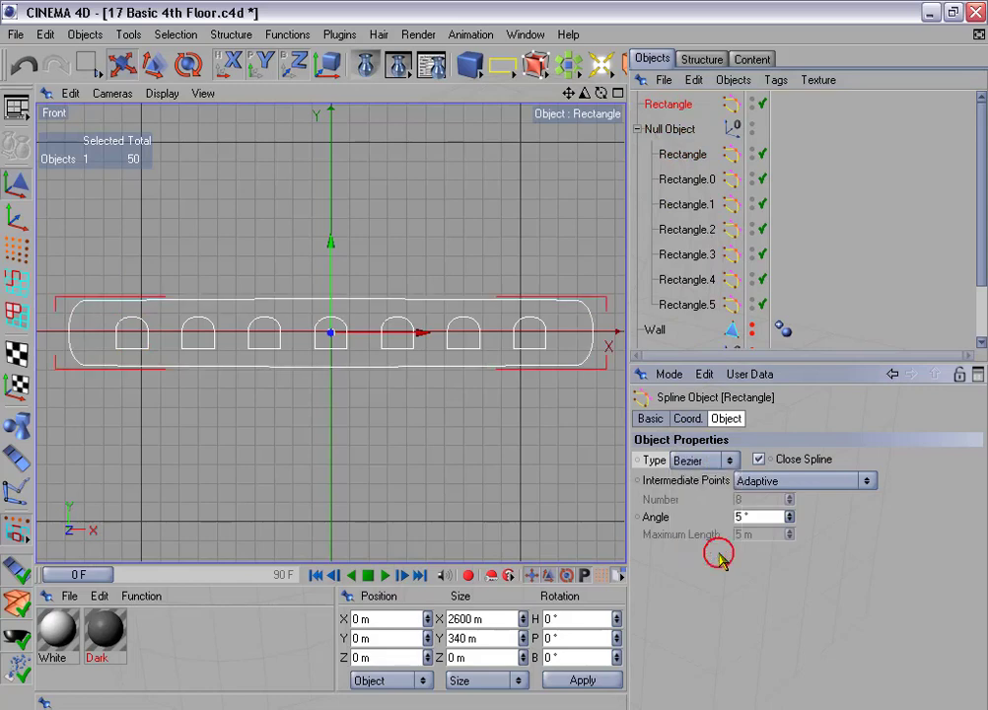
Select all four points of the outer Rectangle and apply hard interpolation to give it sharp corners
left_click(15, 259)
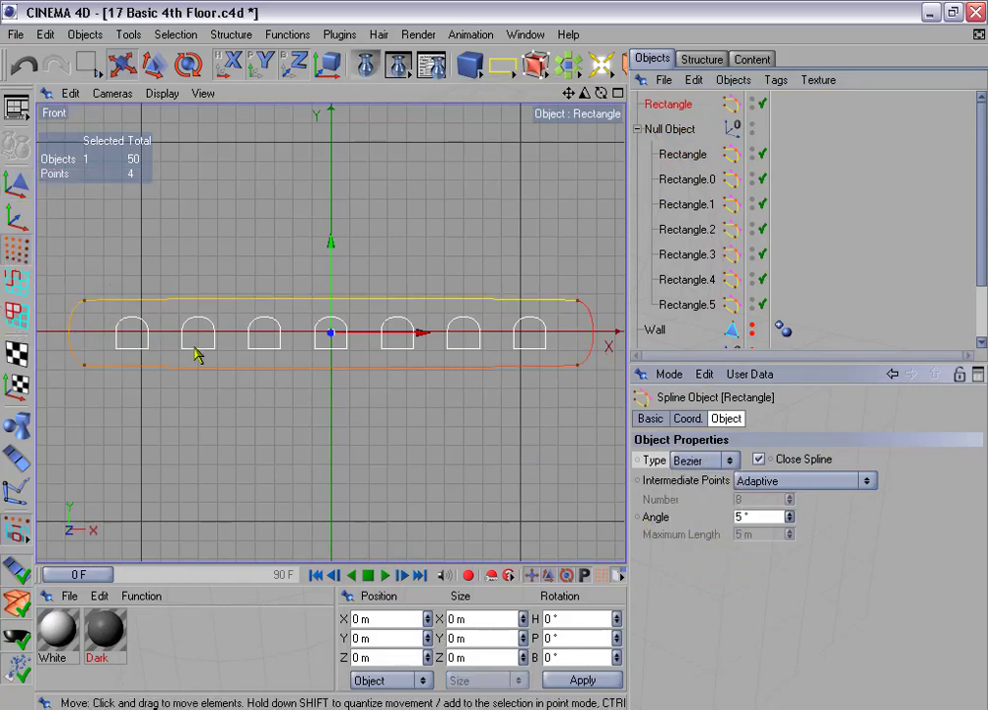
key("ctrl+a")
left_click(231, 35)
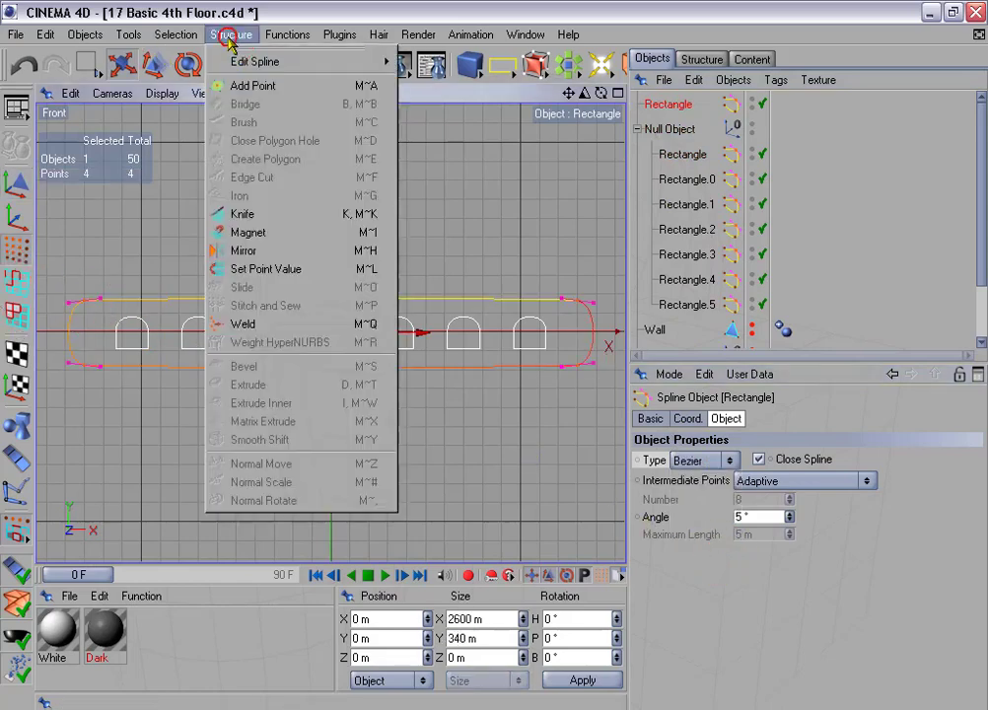
mouse_move(240, 69)
left_click(520, 69)
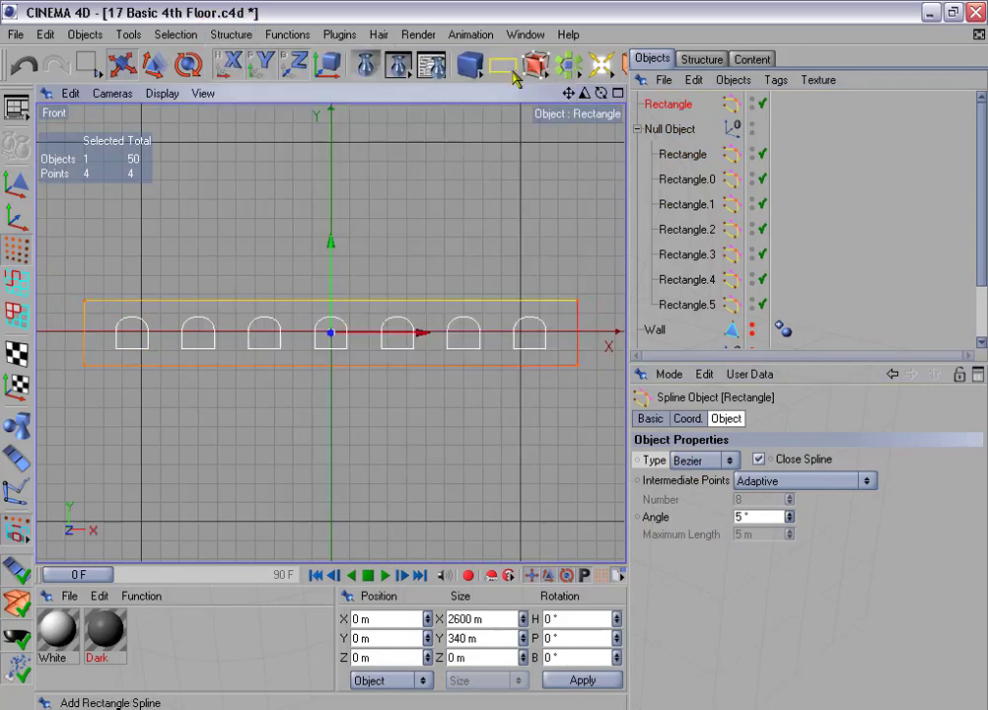
Connect the outer Rectangle and the seven arch splines in the Null Object into a single spline
left_click_drag(644, 158, 707, 324, "shift")
right_click(677, 213)
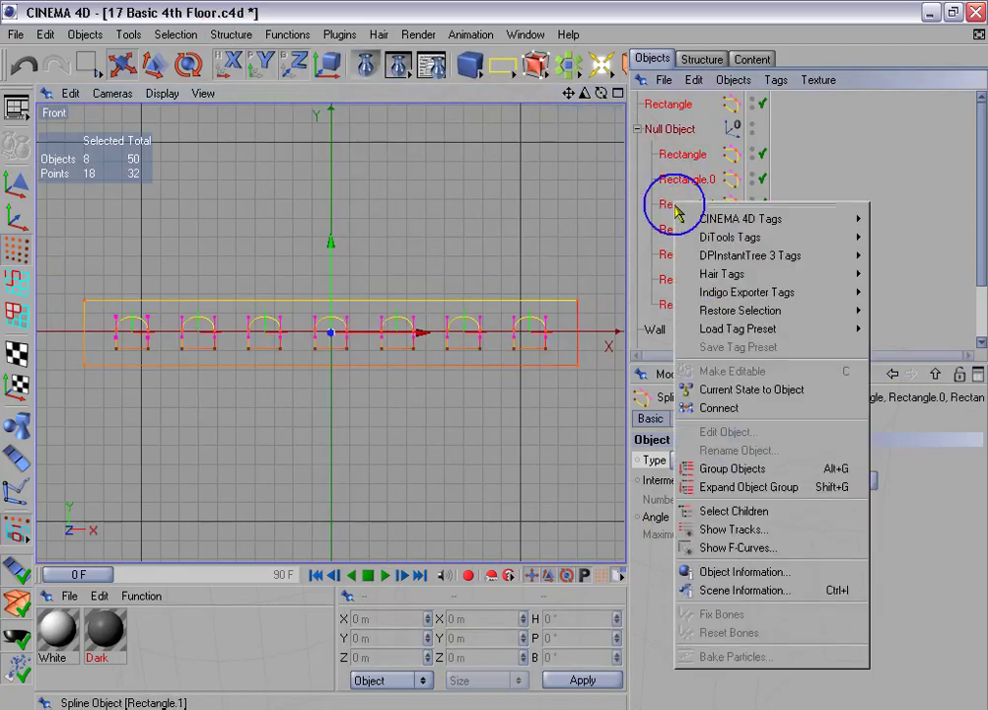
left_click(734, 408)
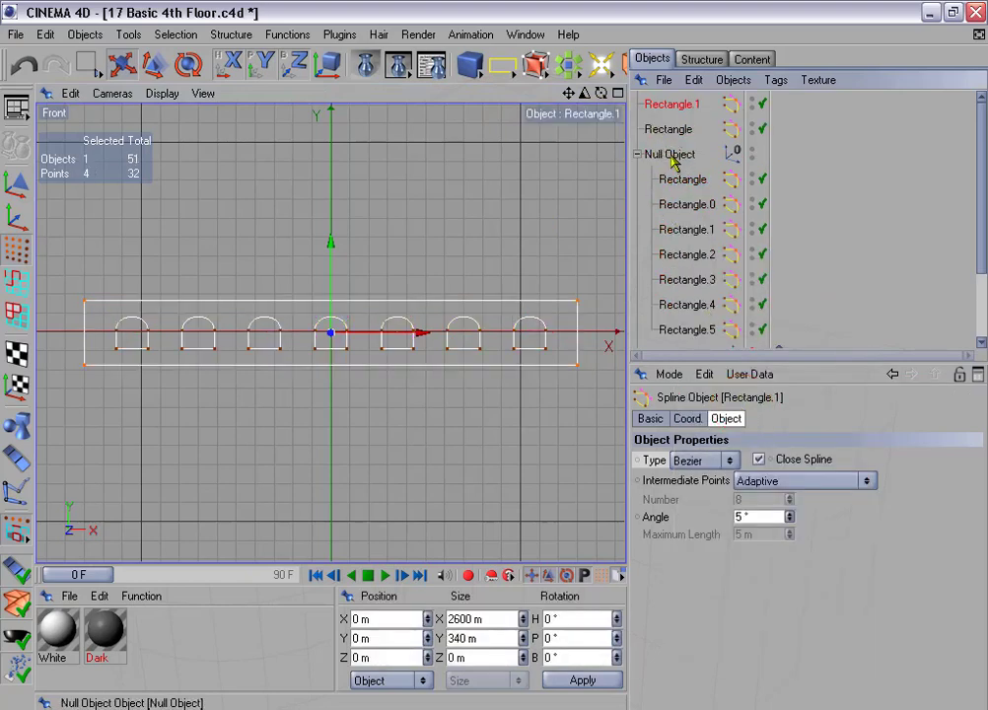
Take the first arch Rectangle out of the Null Object and rename it Arched Stone Frame
left_click_drag(677, 186, 667, 148)
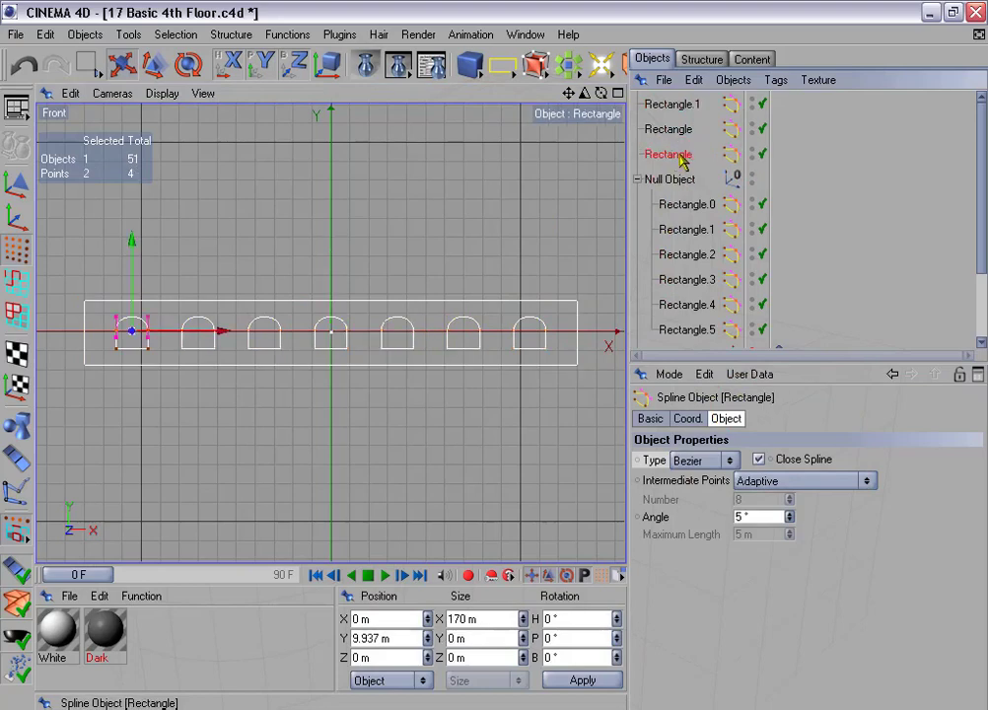
double_click(671, 155)
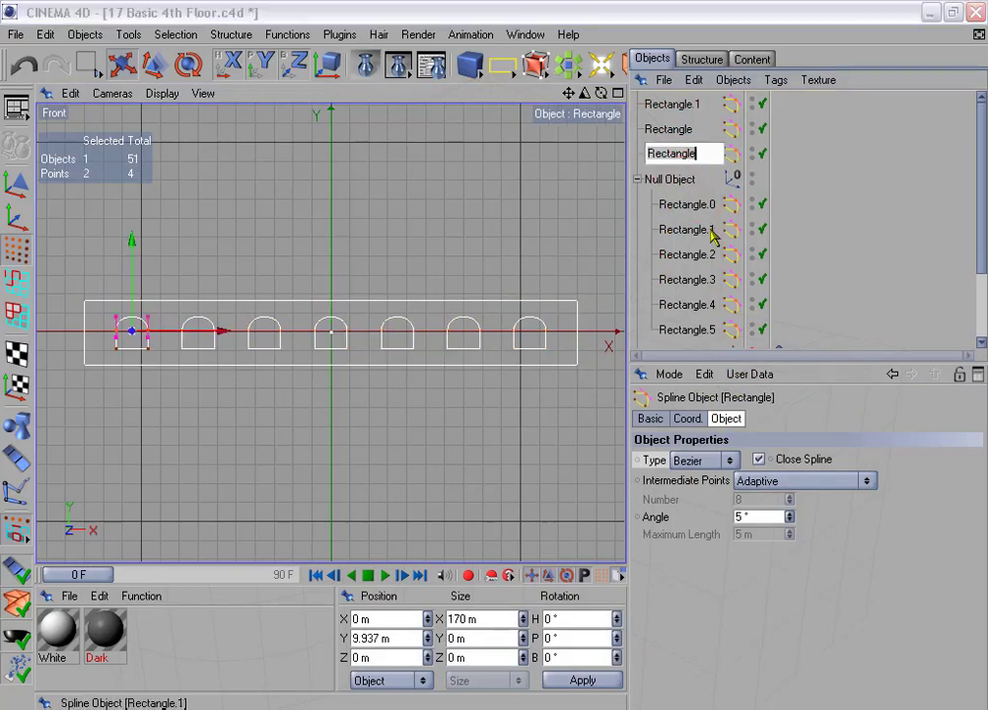
type("Arched")
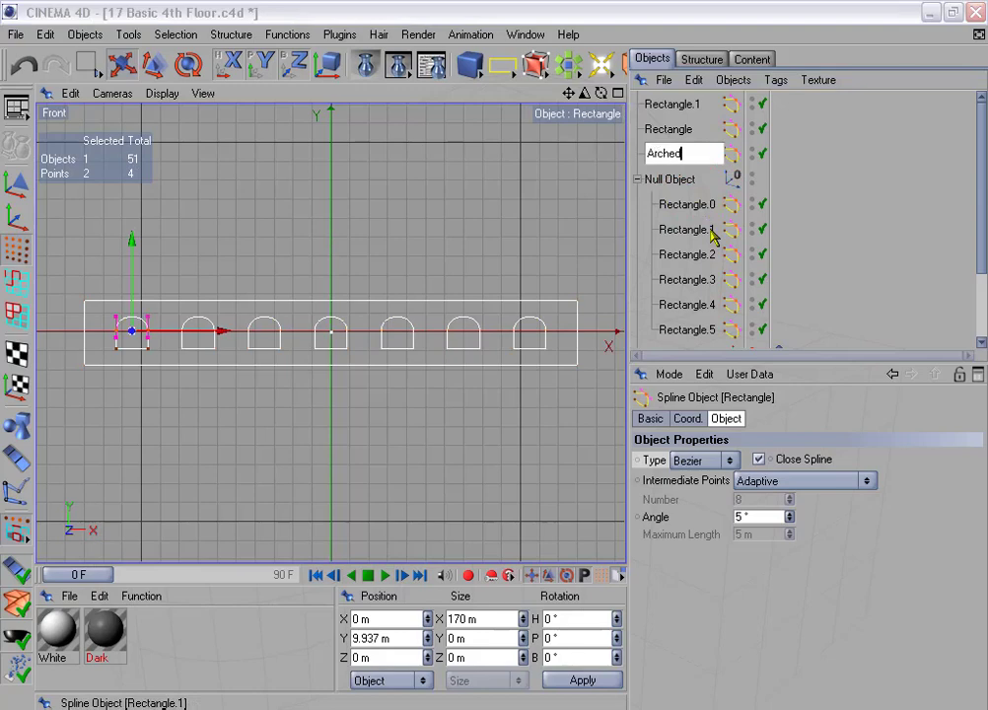
type(" Stone Frame")
key("Return")
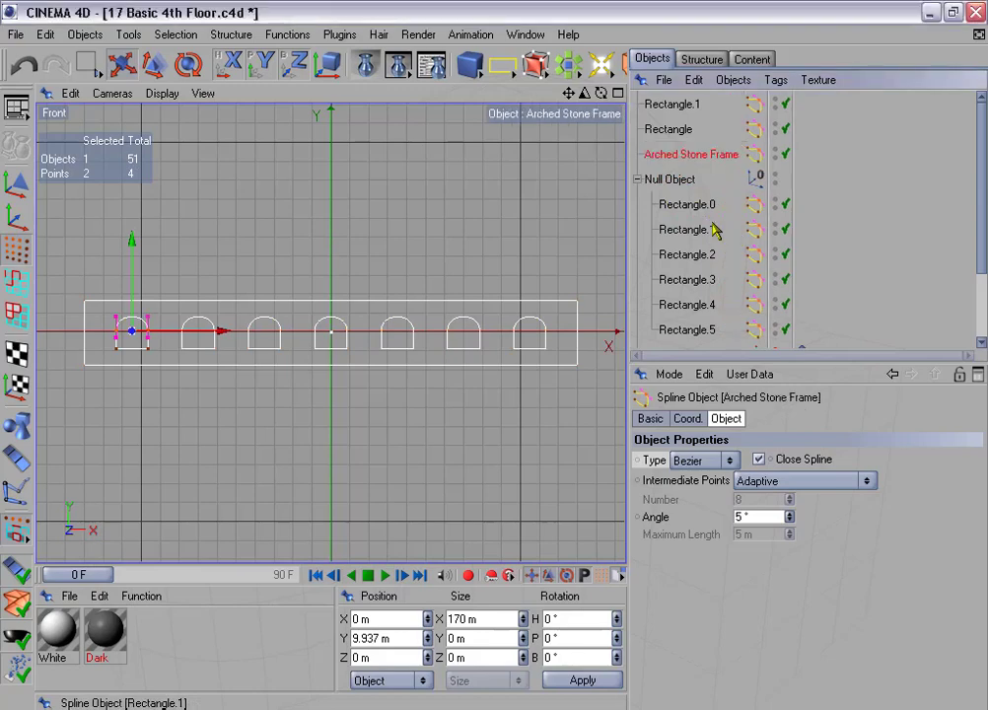
Delete the Null Object with its remaining arches and the original outer Rectangle, and select the connected Rectangle.1 spline
left_click(673, 181)
key("Delete")
left_click(666, 129)
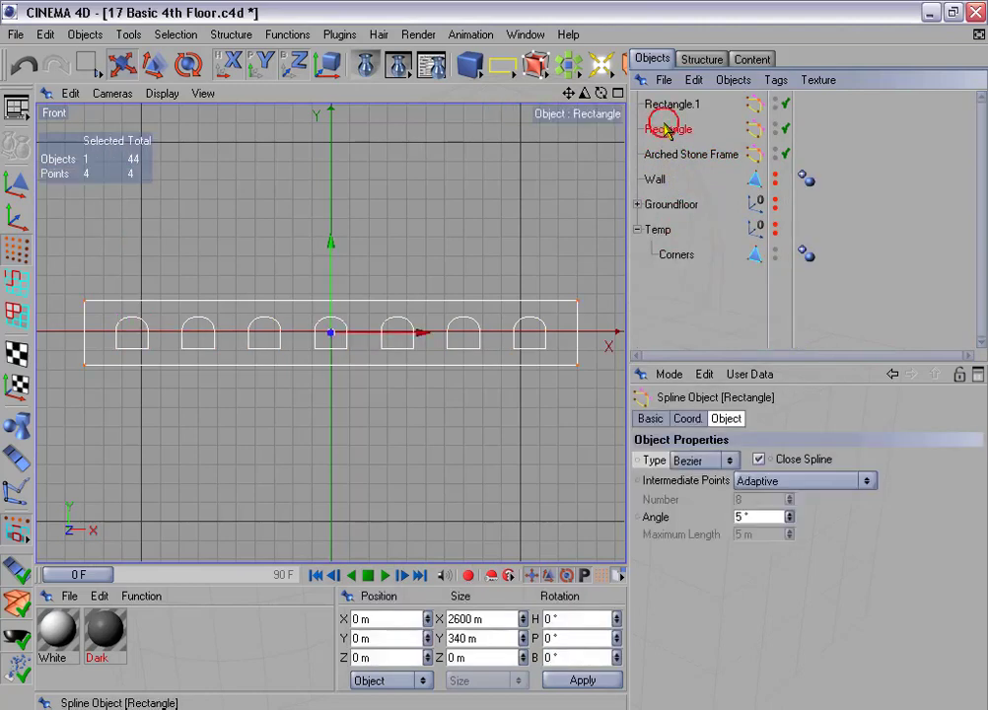
key("Delete")
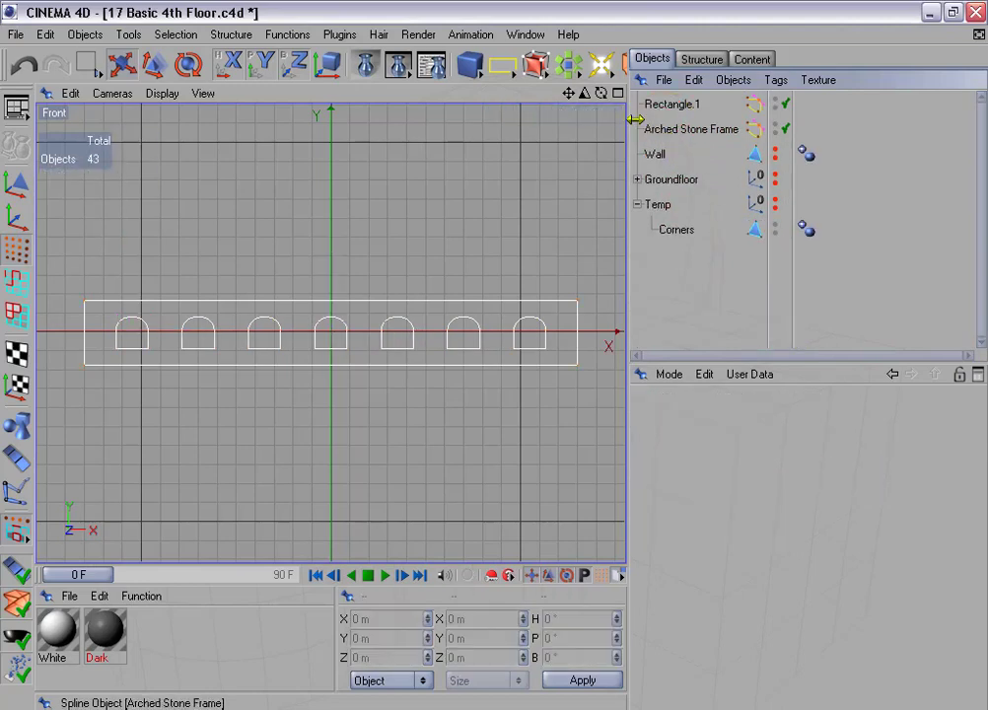
left_click(676, 105)
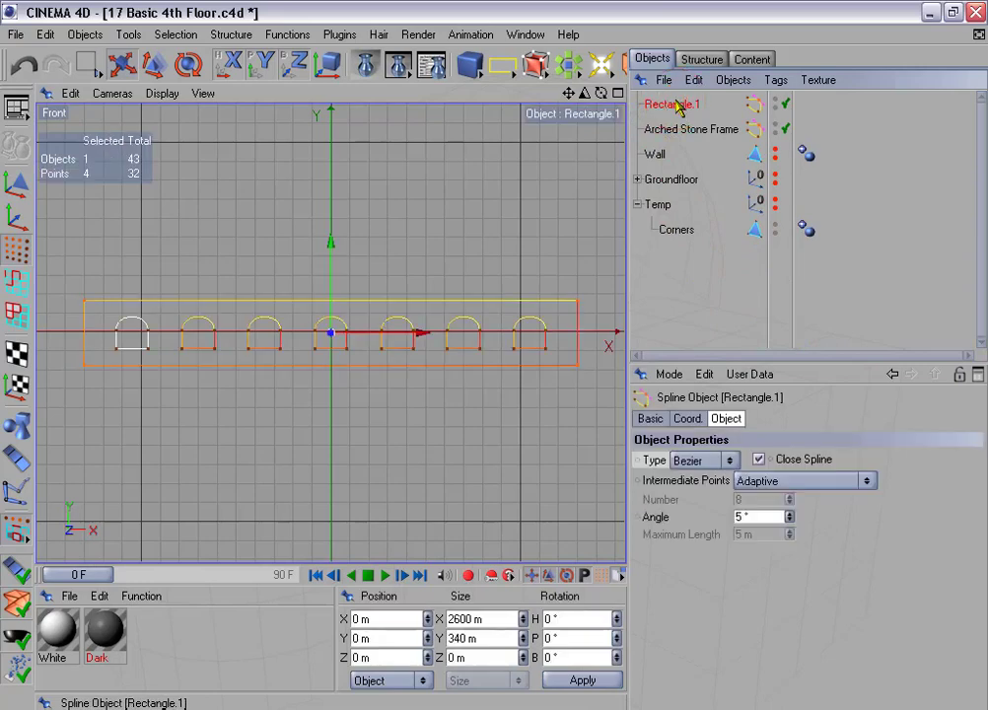
Select all points of the seven arched openings in Rectangle.1 and move them 15 m down
key("0")
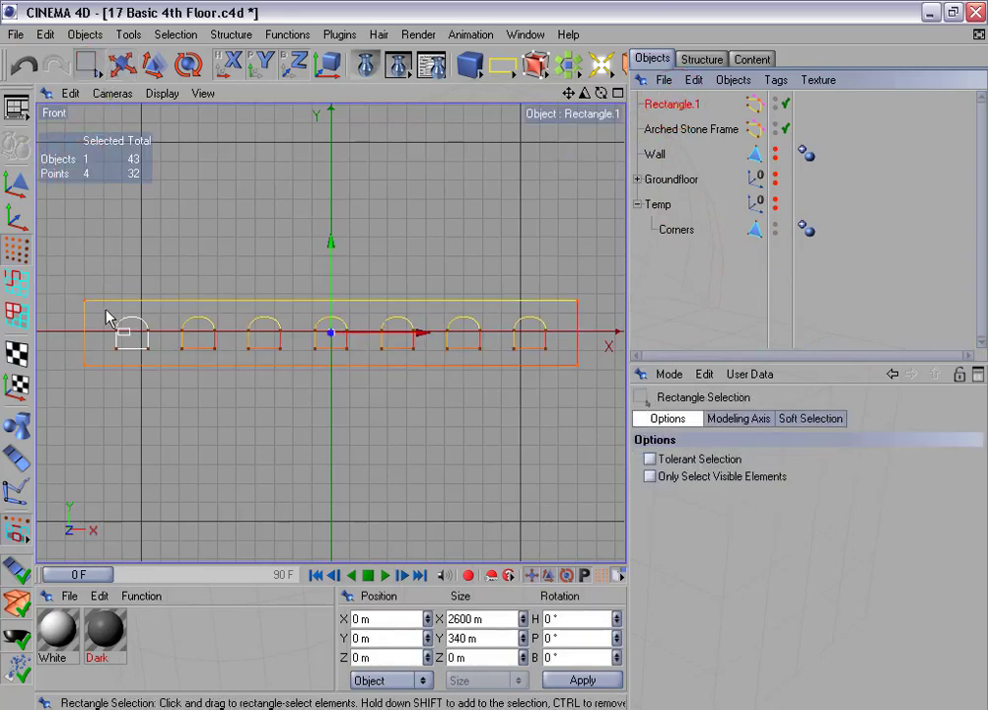
left_click_drag(106, 313, 555, 369)
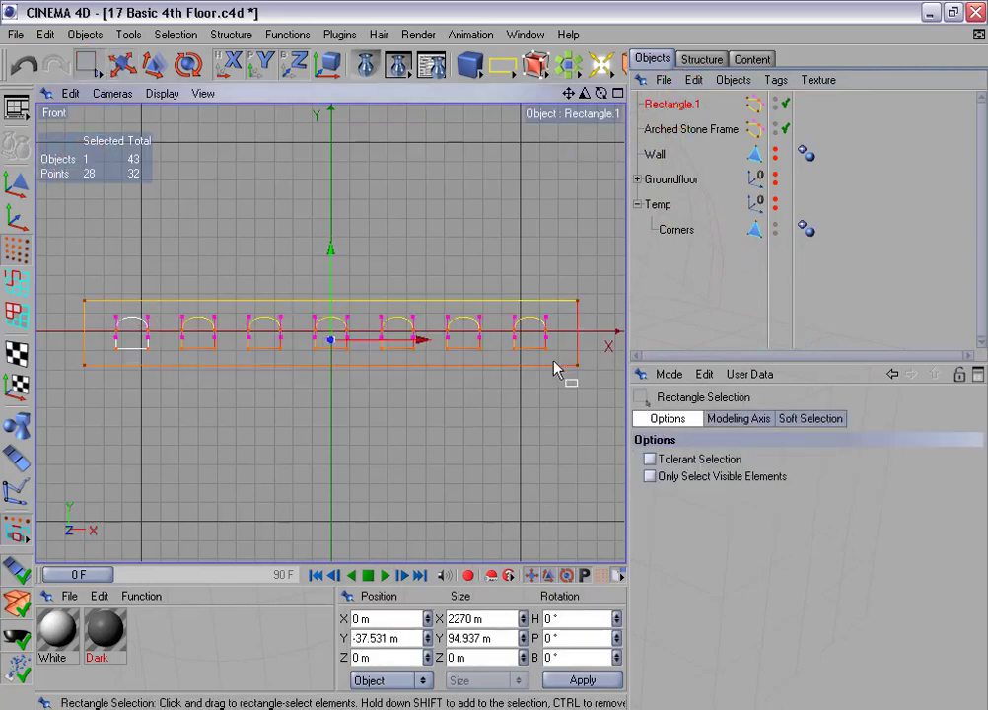
left_click(398, 641)
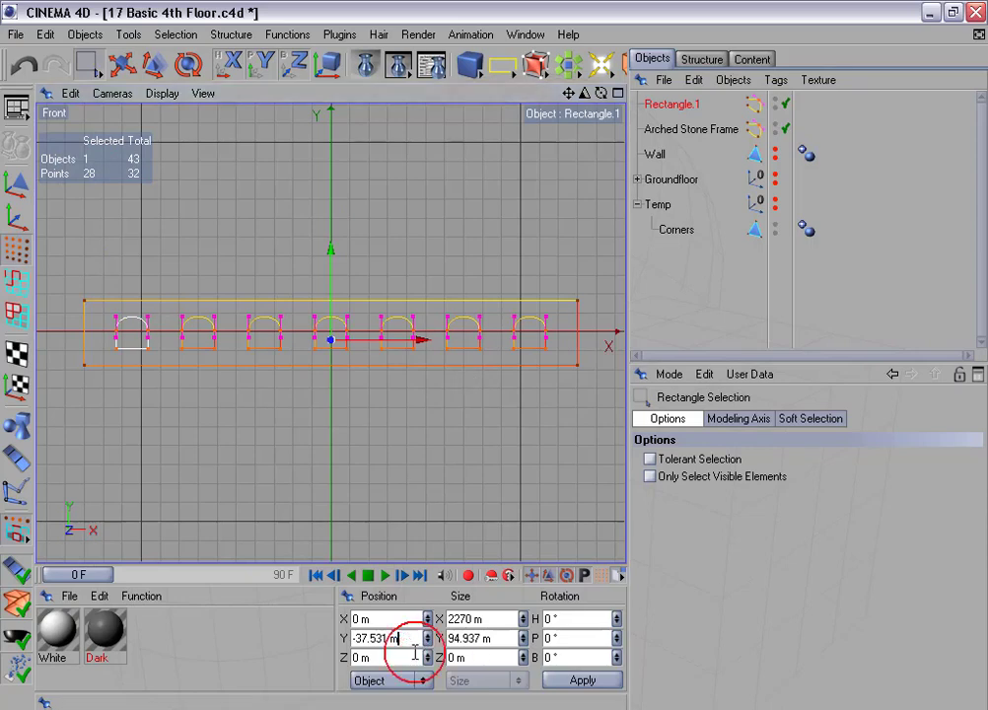
type("-15")
key("Return")
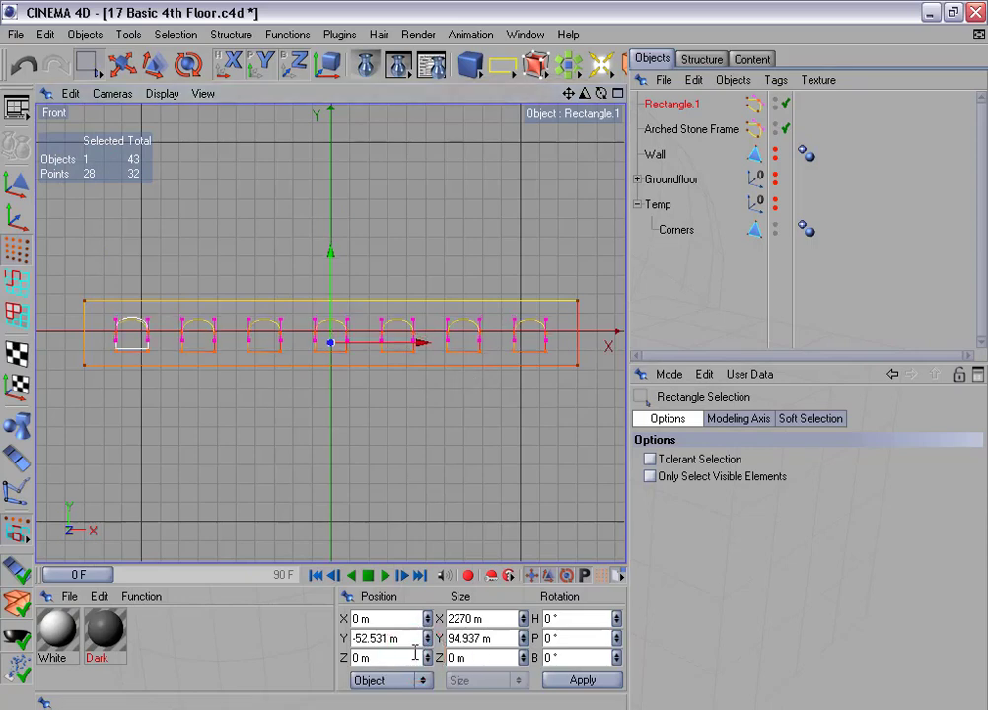
Select the bottom points of all seven arched openings and set their Y position to -104 m
left_click_drag(103, 344, 572, 361)
left_click(407, 640)
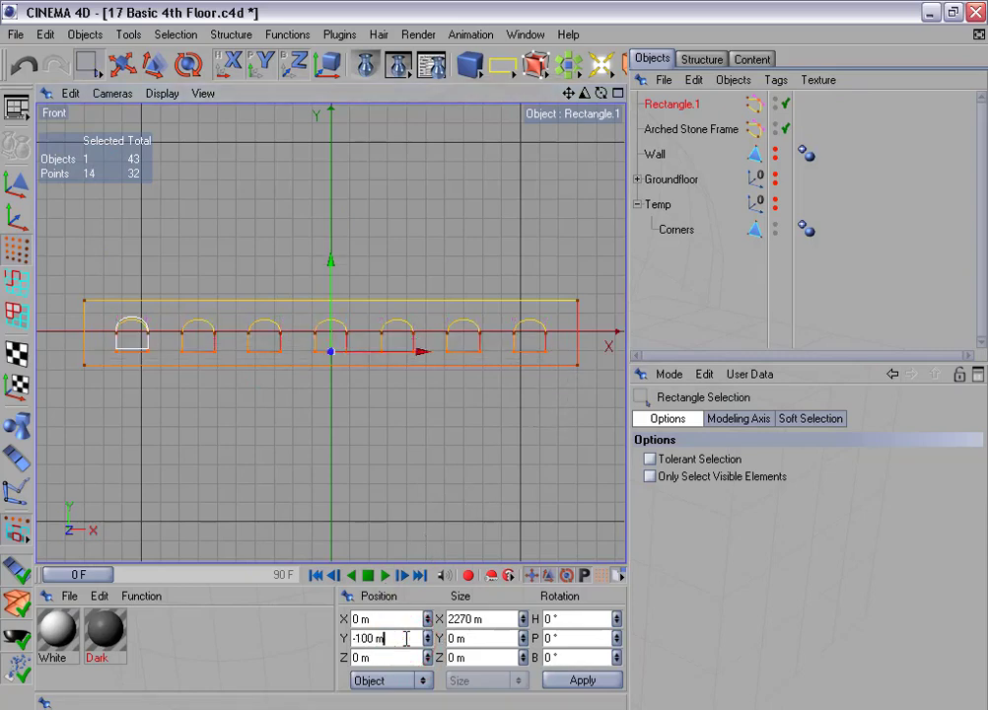
key("Return")
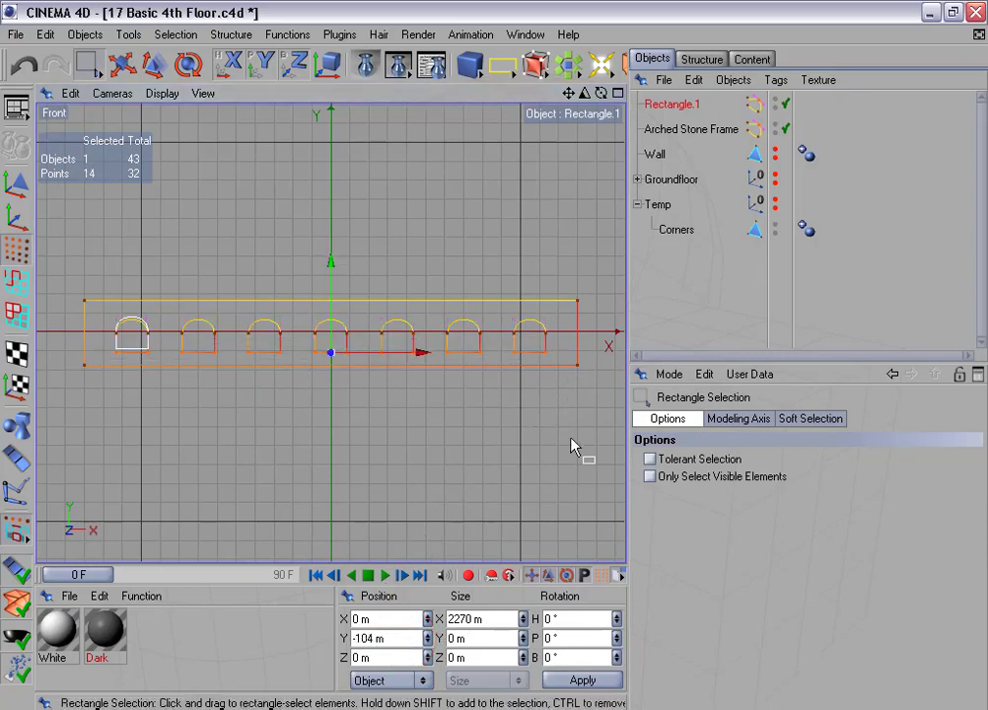
Select all four points of the Arched Stone Frame spline and move them 15 m down
left_click(695, 131)
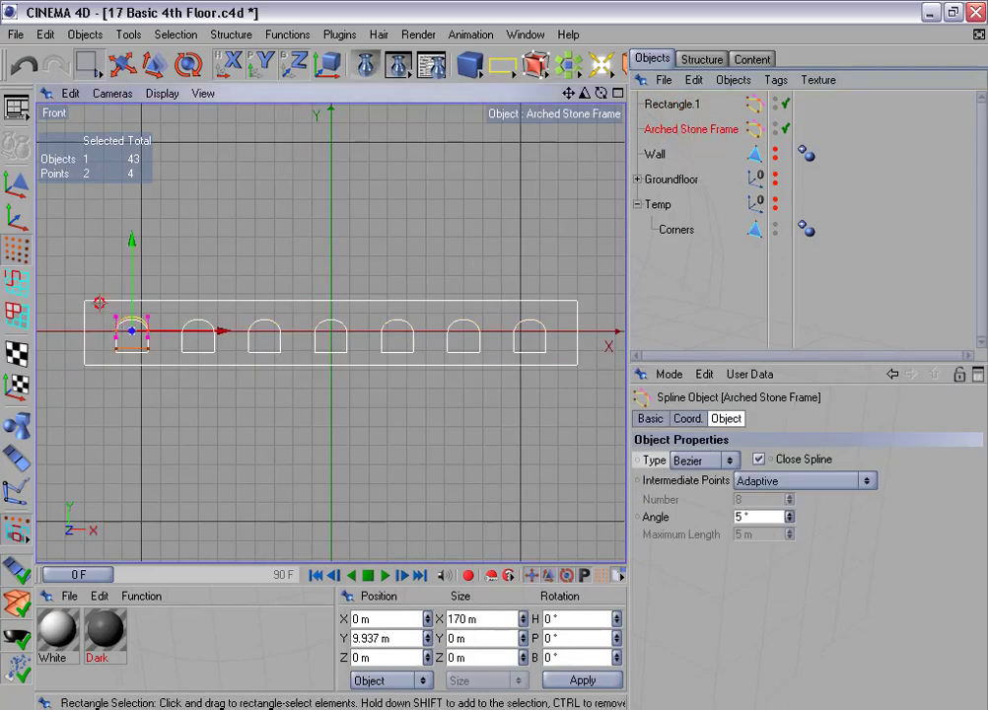
left_click_drag(99, 303, 157, 363)
left_click(409, 638)
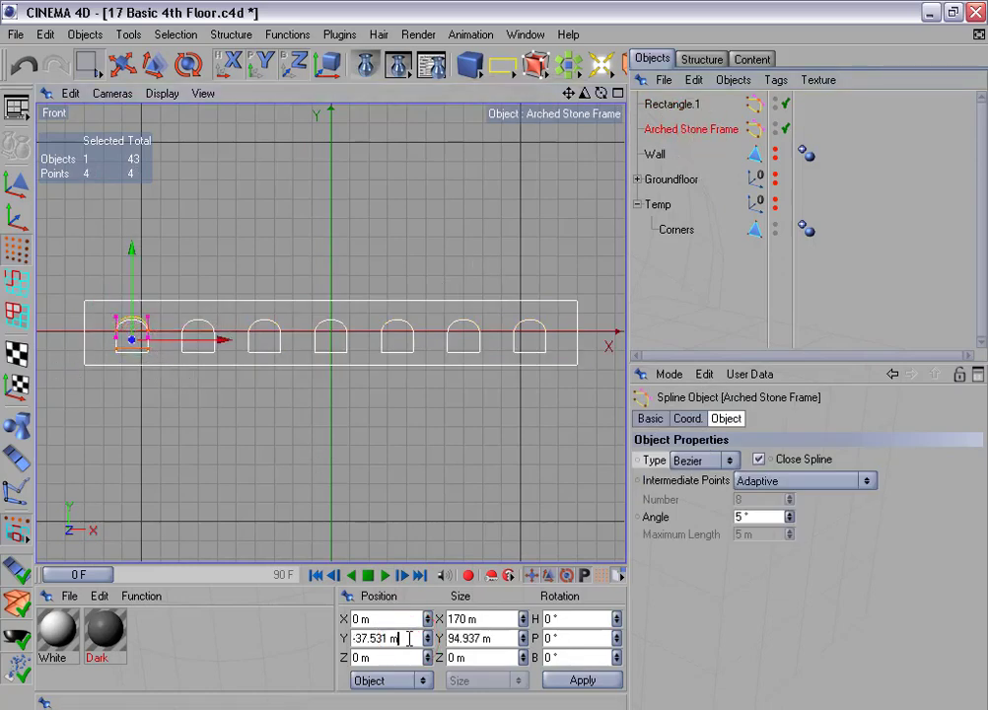
type("-15")
key("Return")
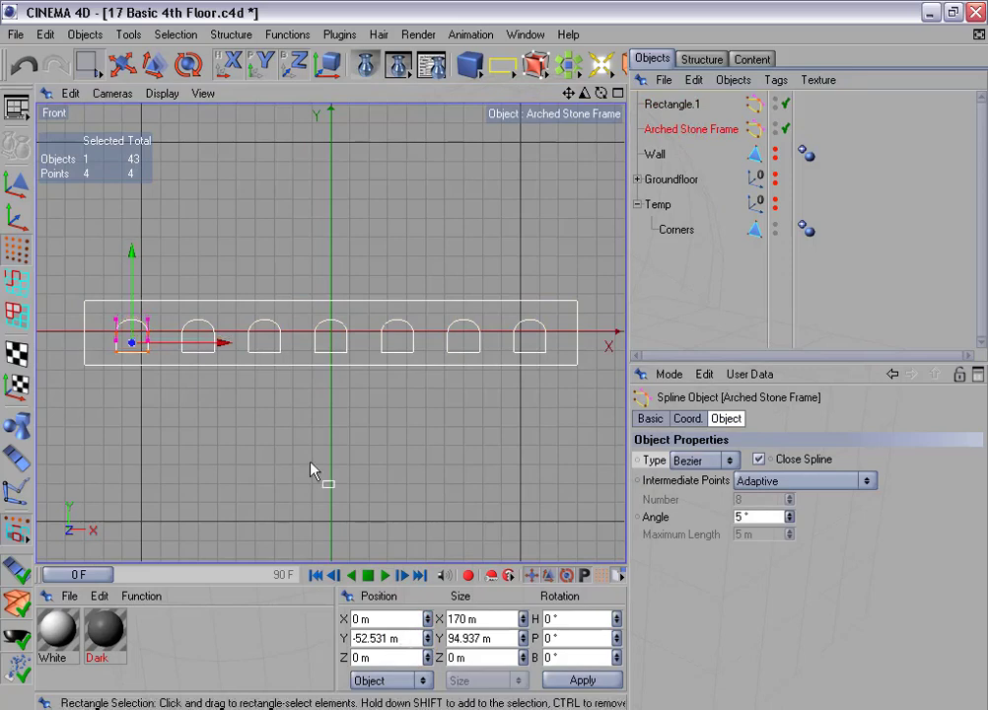
Select the two bottom points of the Arched Stone Frame and set their Y position to -104 m
left_click_drag(101, 333, 166, 359)
left_click(398, 641)
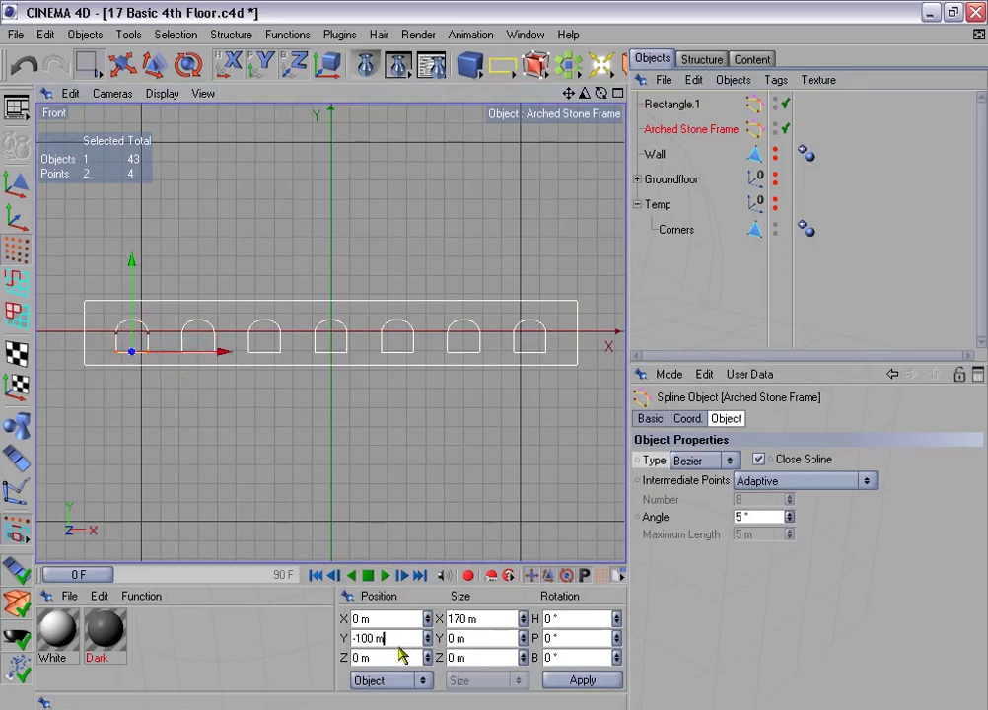
key("Return")
Add an Extrude NURBS as parent of Rectangle.1 and view the resulting wall in perspective
left_click(665, 106)
scroll(472, 219, "up", 2)
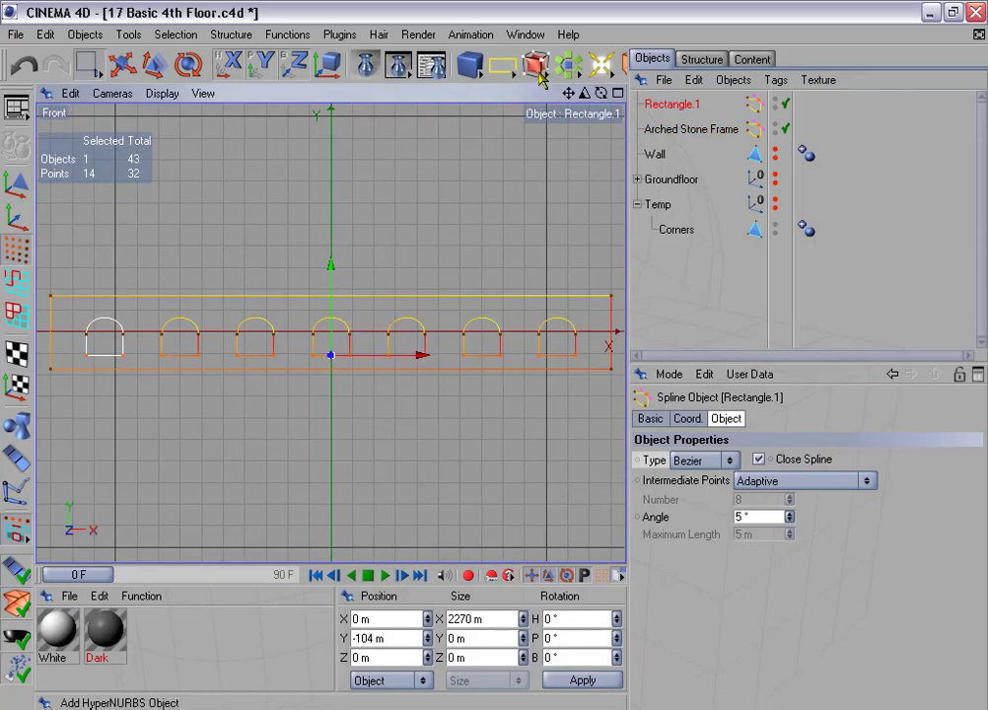
left_click_drag(535, 65, 590, 89)
left_click(599, 83)
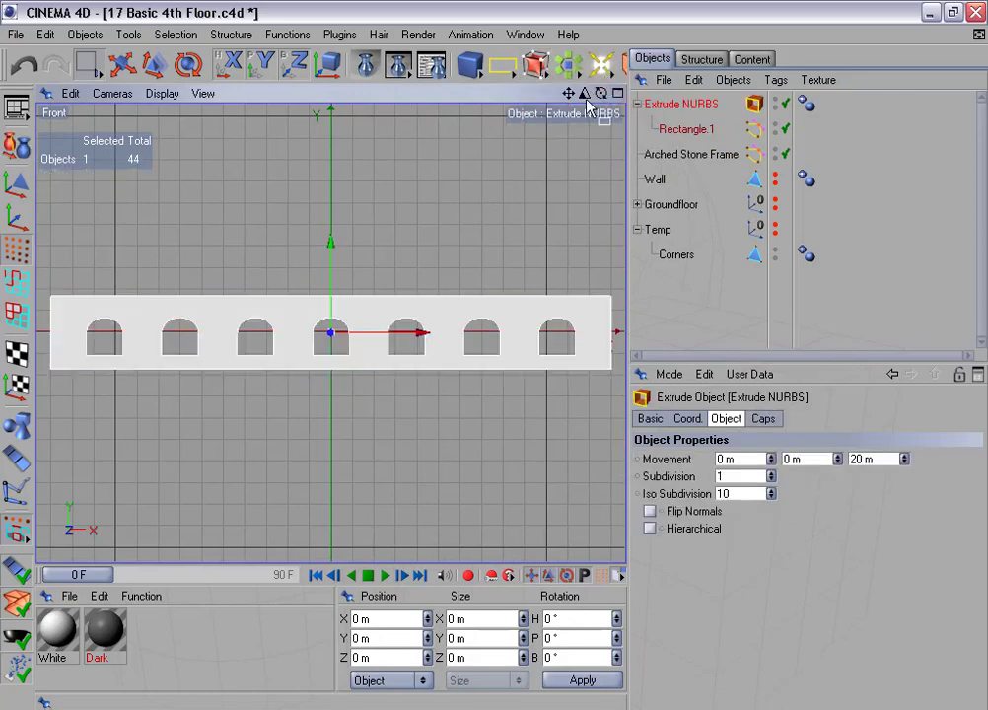
middle_click(446, 218)
middle_click(246, 220)
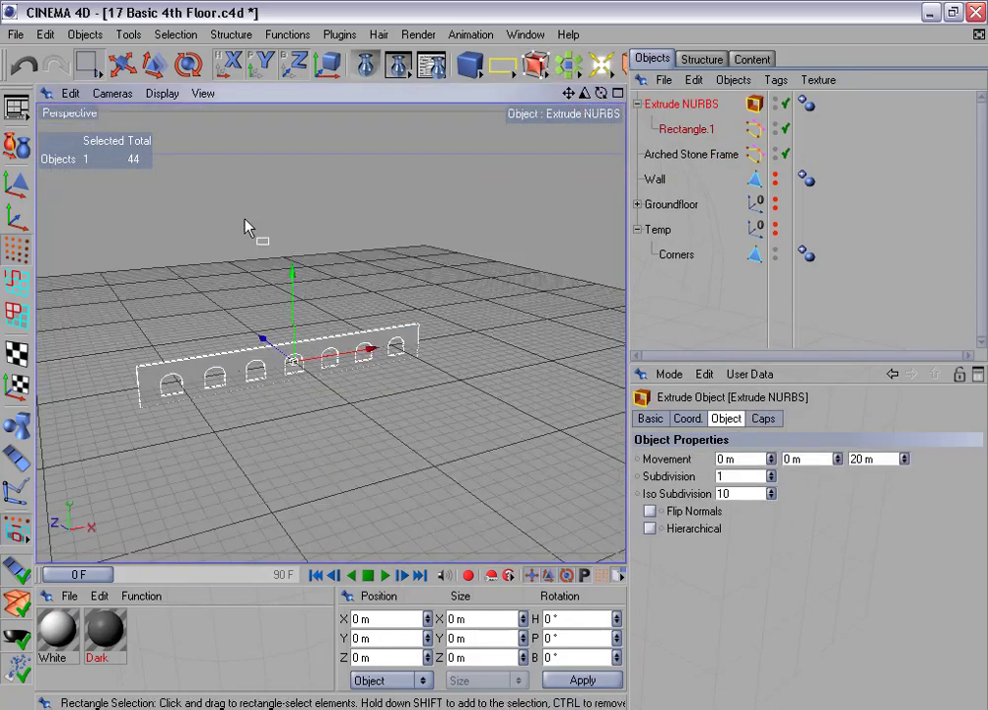
scroll(247, 221, "up", 4)
middle_click_drag(323, 286, 424, 208, "alt")
mouse_move(323, 286)
left_mouse_down("alt")
mouse_move(434, 292)
mouse_move(331, 286)
left_mouse_up("alt")
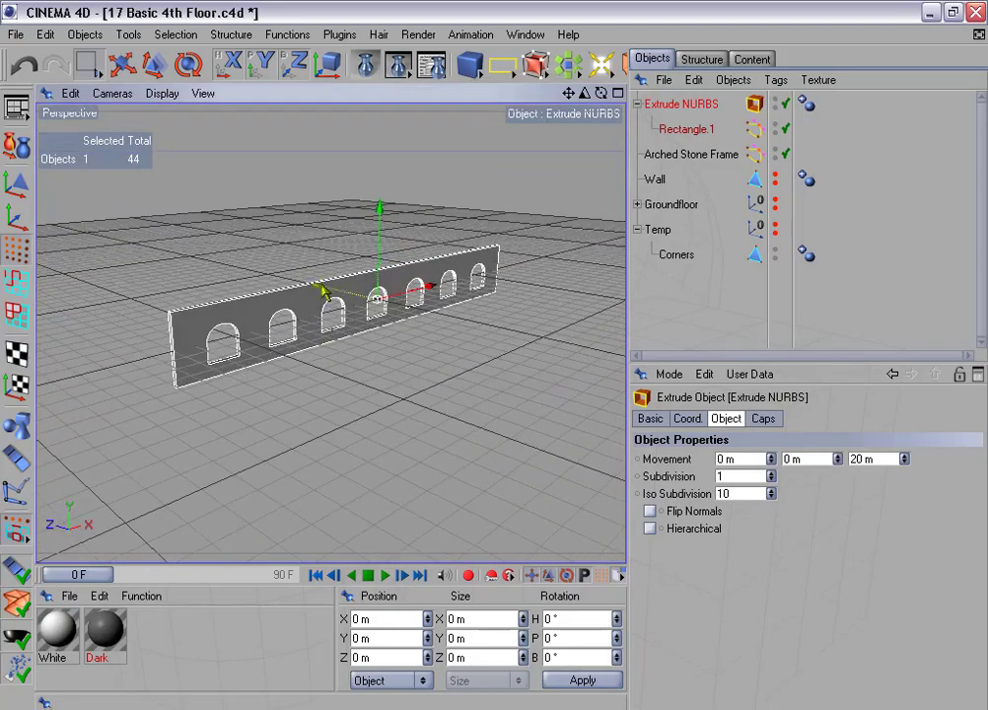
Set the Extrude NURBS movement along Z to 0 m so the wall is flat
left_click(668, 461)
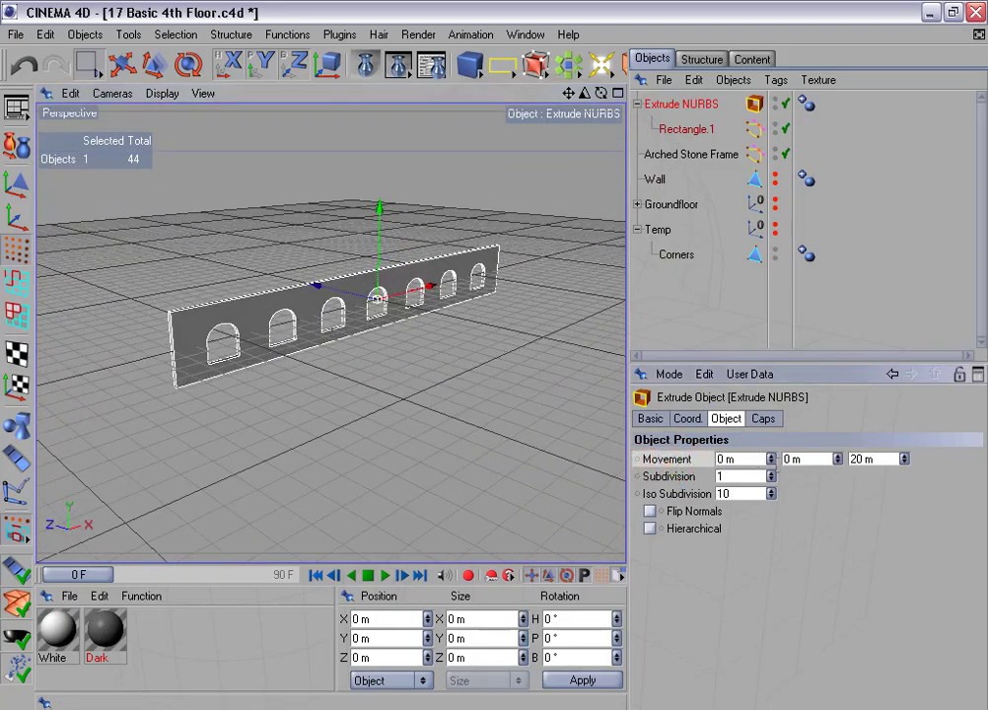
left_click(880, 459)
type("0")
left_click(843, 559)
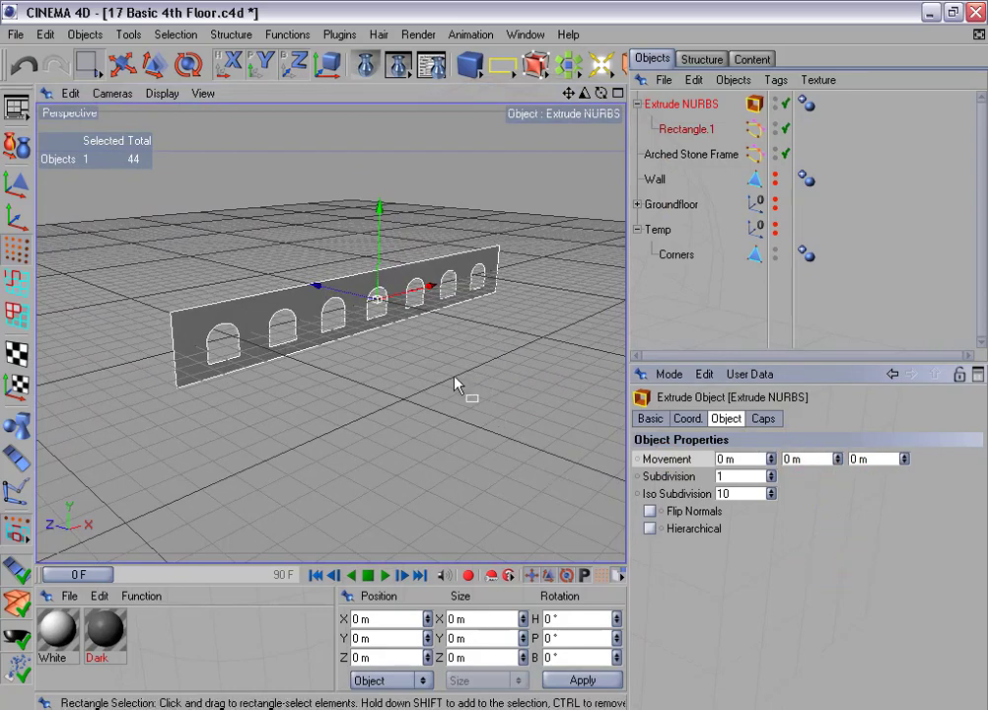
Return to the Front view, widen the viewport and examine the first arched openings beside the Arched Stone Frame spline
key("F5")
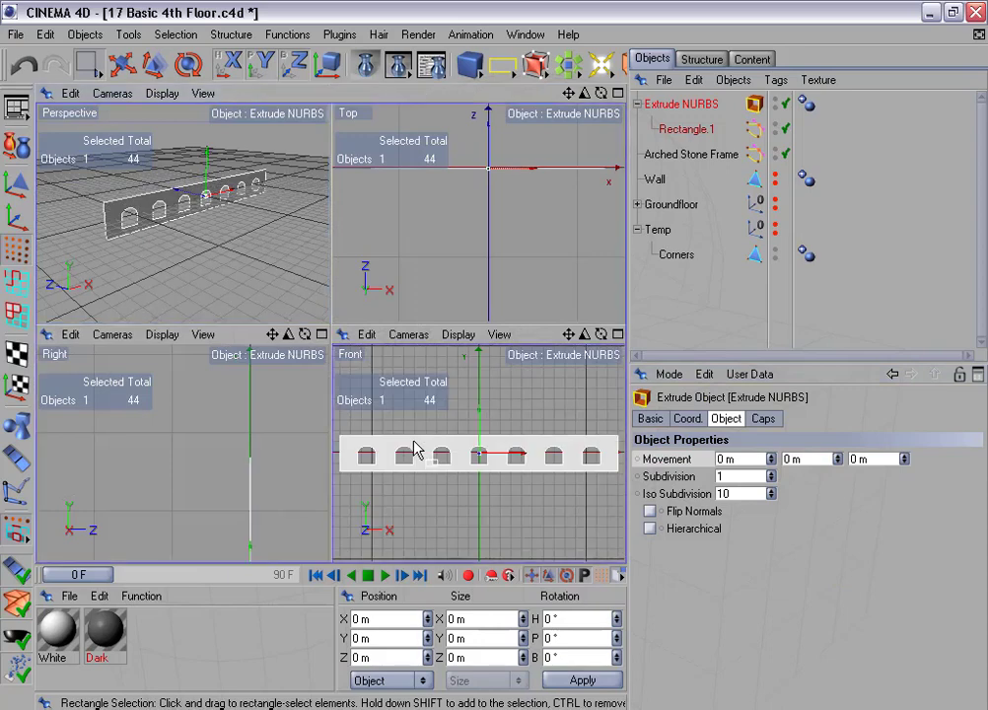
key("F4")
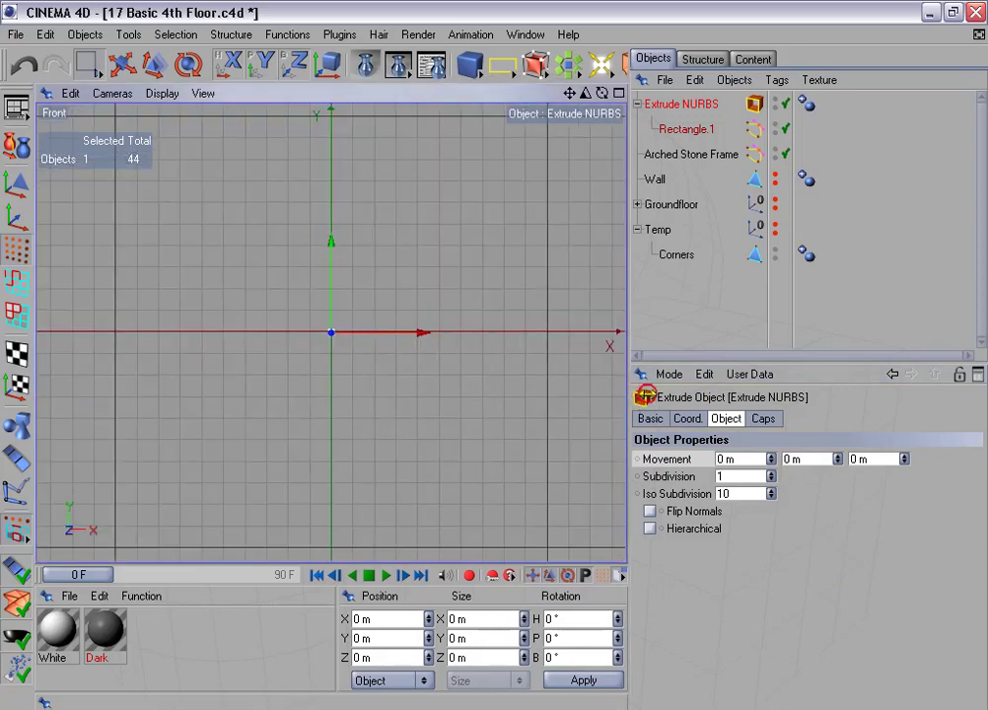
left_click_drag(628, 396, 714, 397)
scroll(545, 394, "up", 1)
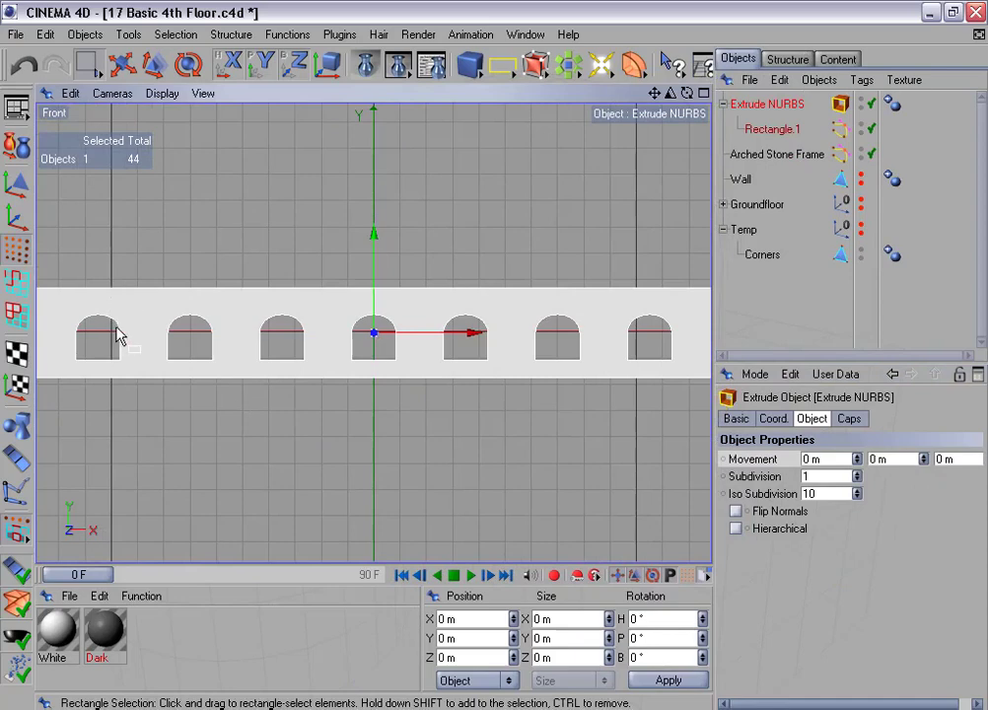
mouse_move(150, 360)
middle_mouse_down()
mouse_move(193, 360)
mouse_move(150, 360)
middle_mouse_up()
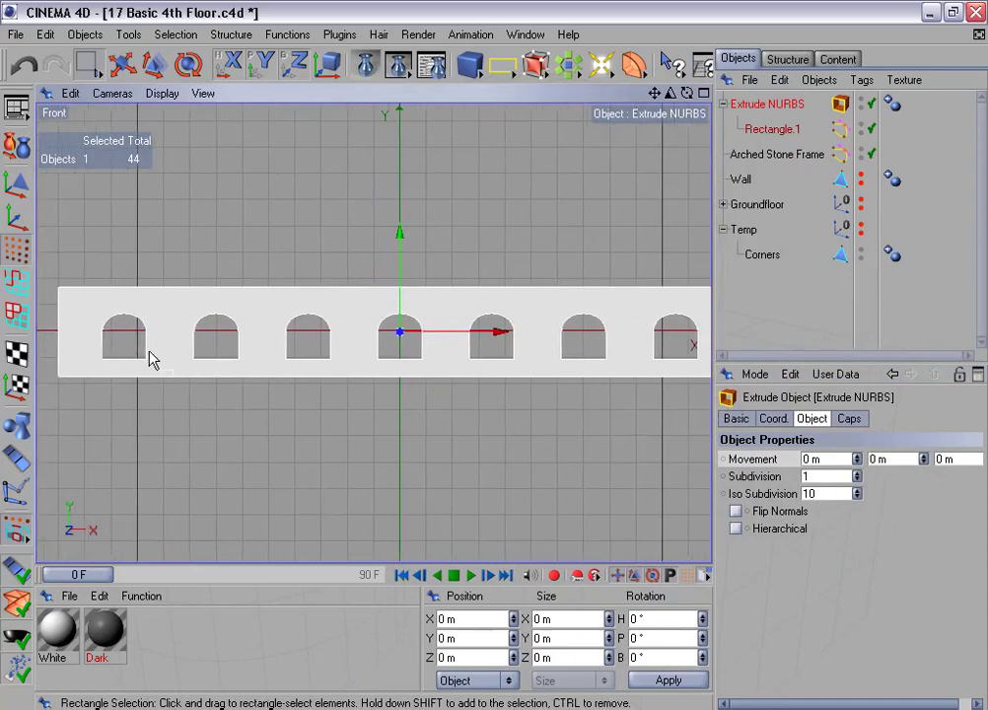
left_click(787, 156)
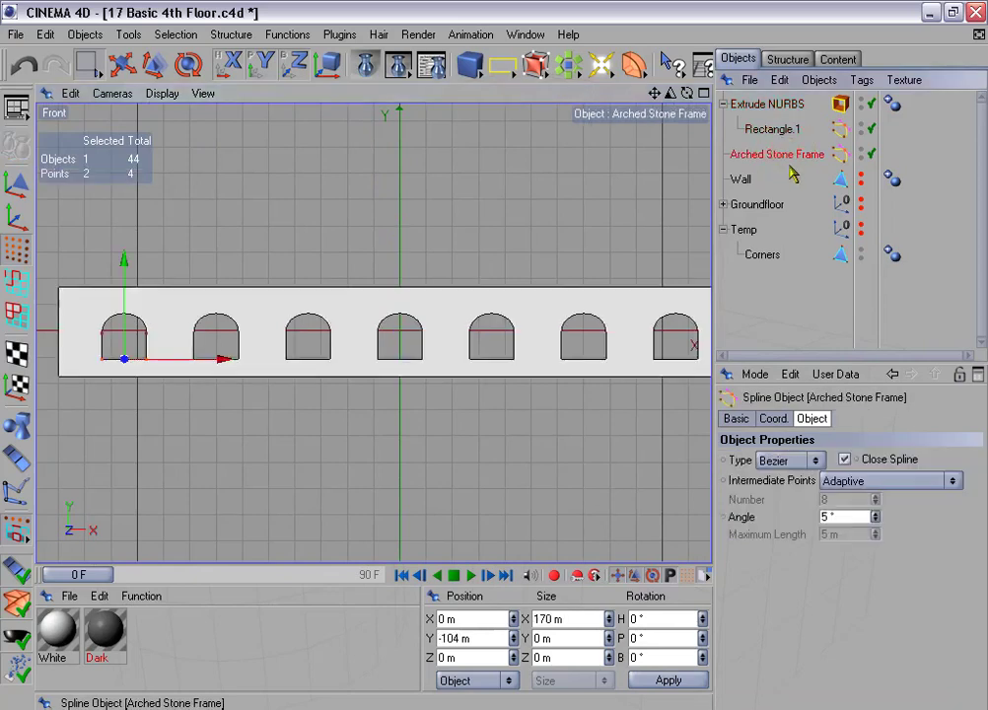
scroll(242, 330, "up", 2)
middle_click_drag(243, 329, 359, 324, "alt")
scroll(217, 333, "up", 2)
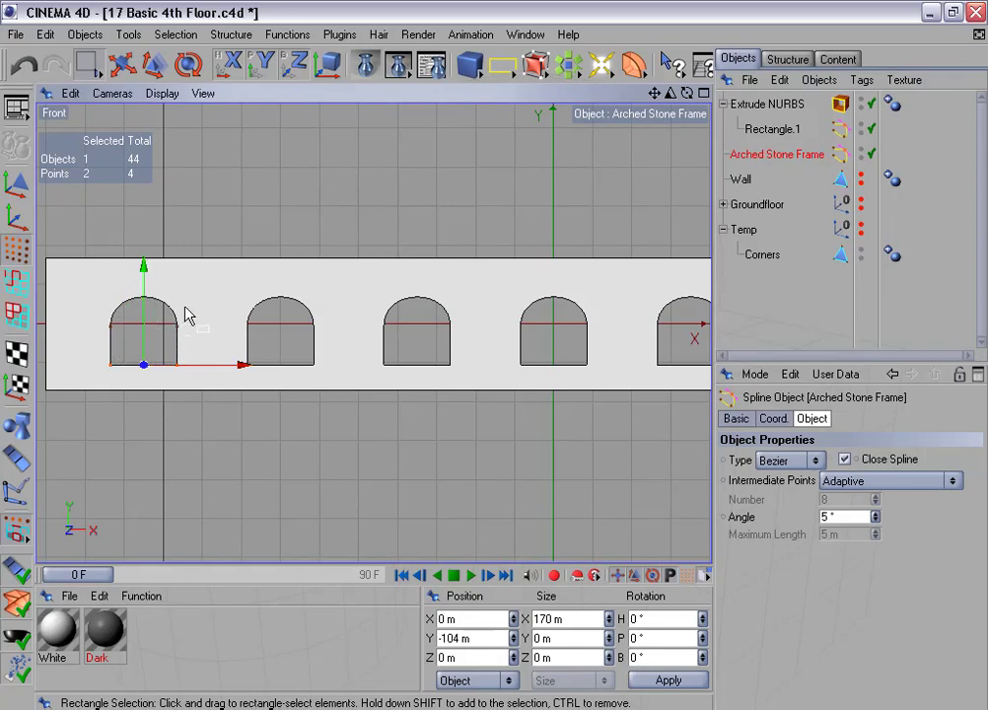
Try an Adaptive intermediate-point angle of 36° on Rectangle.1 to reduce the segments of its arches
left_click(762, 129)
scroll(320, 340, "up", 3)
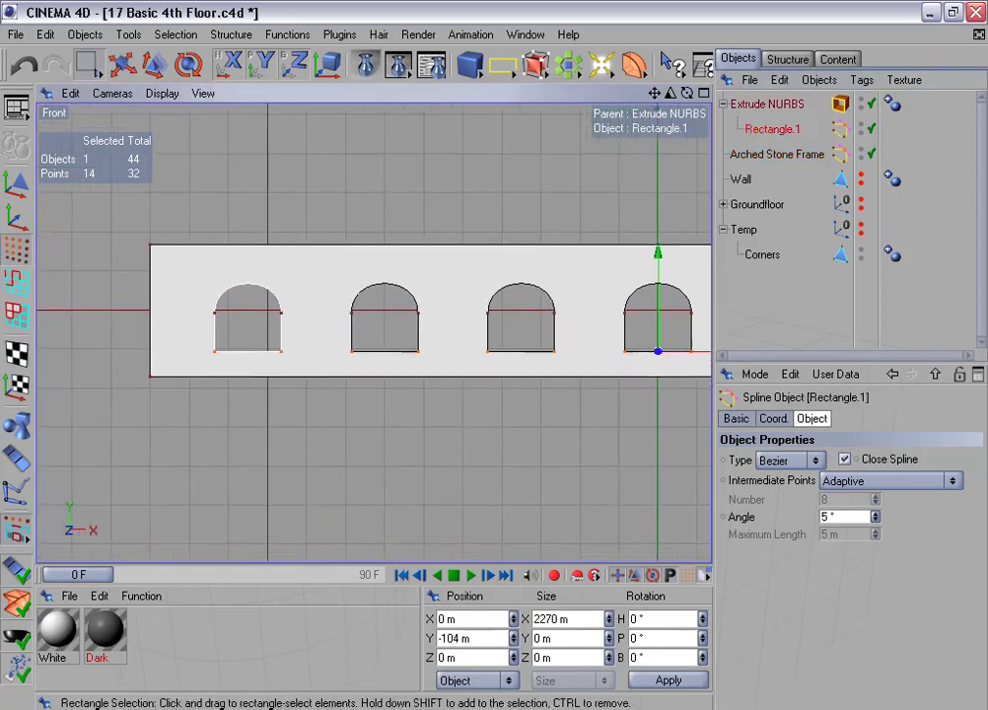
scroll(320, 333, "up", 5)
middle_click_drag(287, 353, 350, 365, "alt")
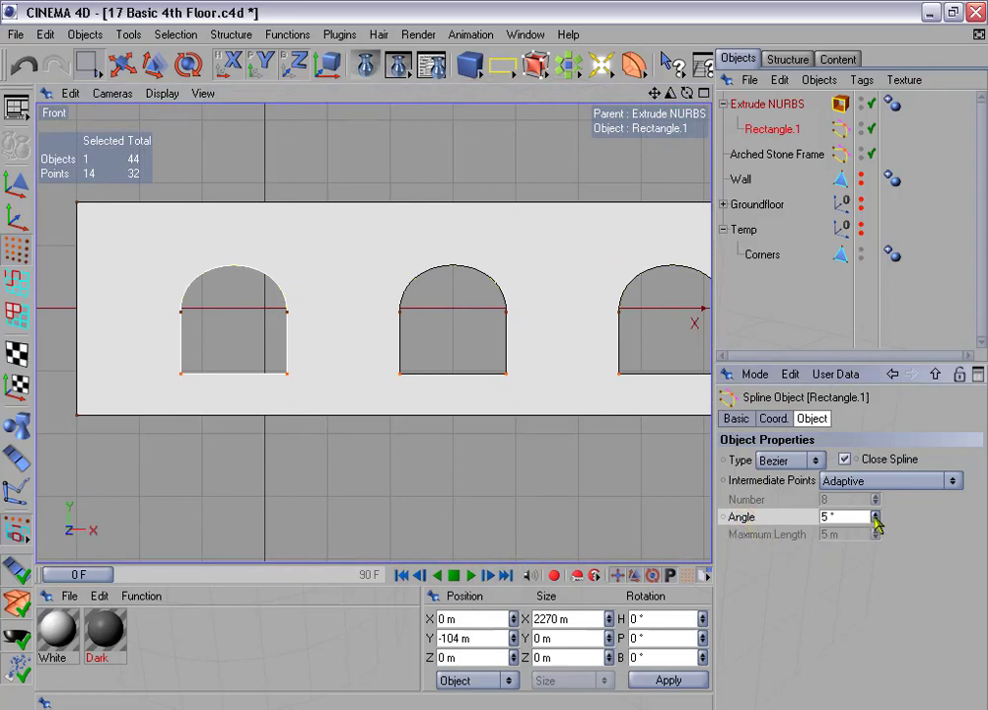
left_click_drag(876, 523, 878, 490)
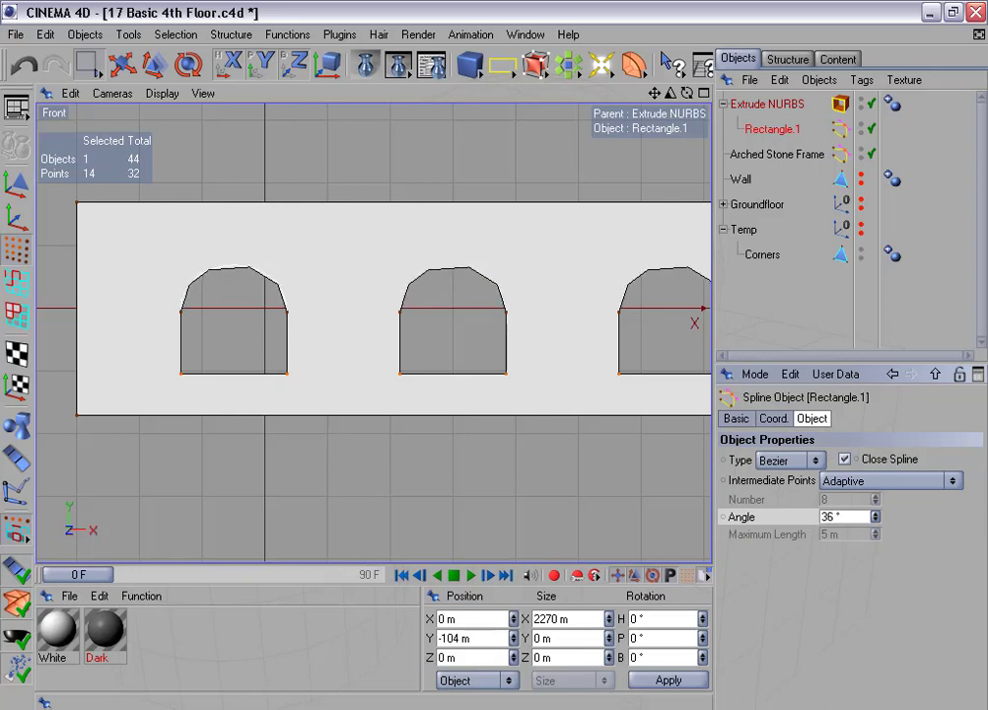
scroll(372, 393, "up", 2)
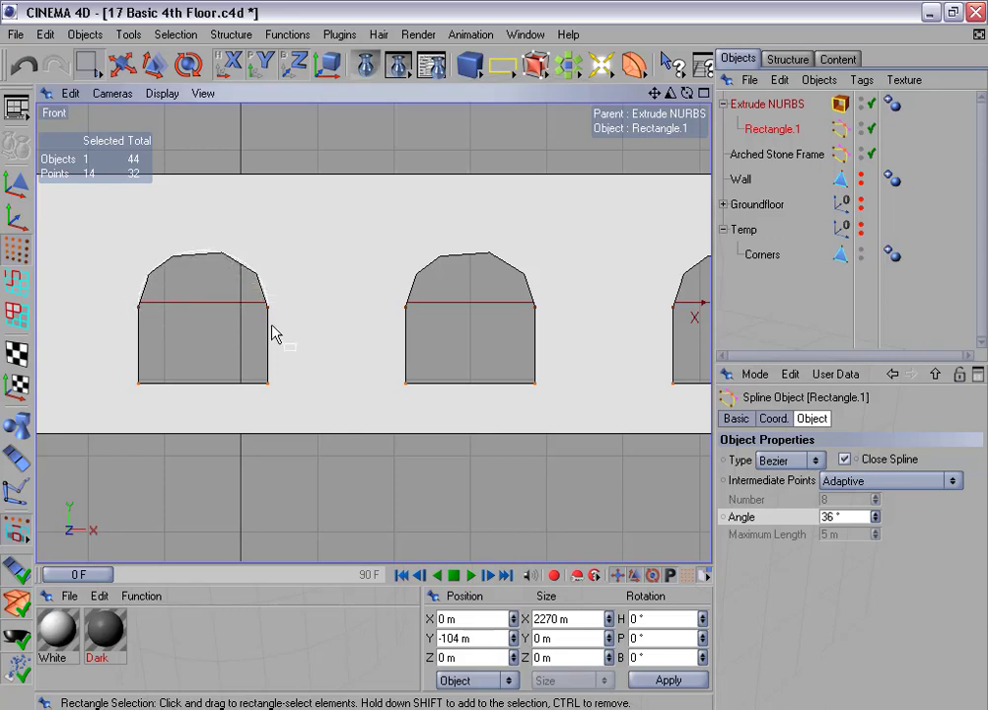
scroll(273, 336, "down", 2)
scroll(288, 365, "down", 1)
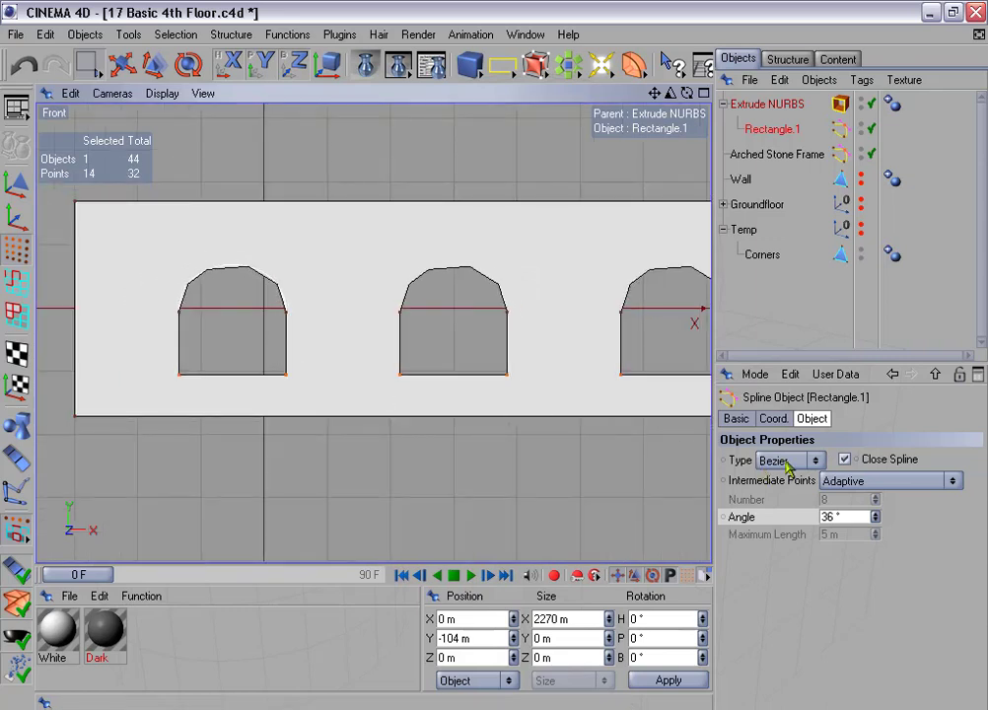
Set the intermediate points of Rectangle.1 to Natural with a number of 5 and check the arch segments
left_click(876, 482)
left_click(884, 515)
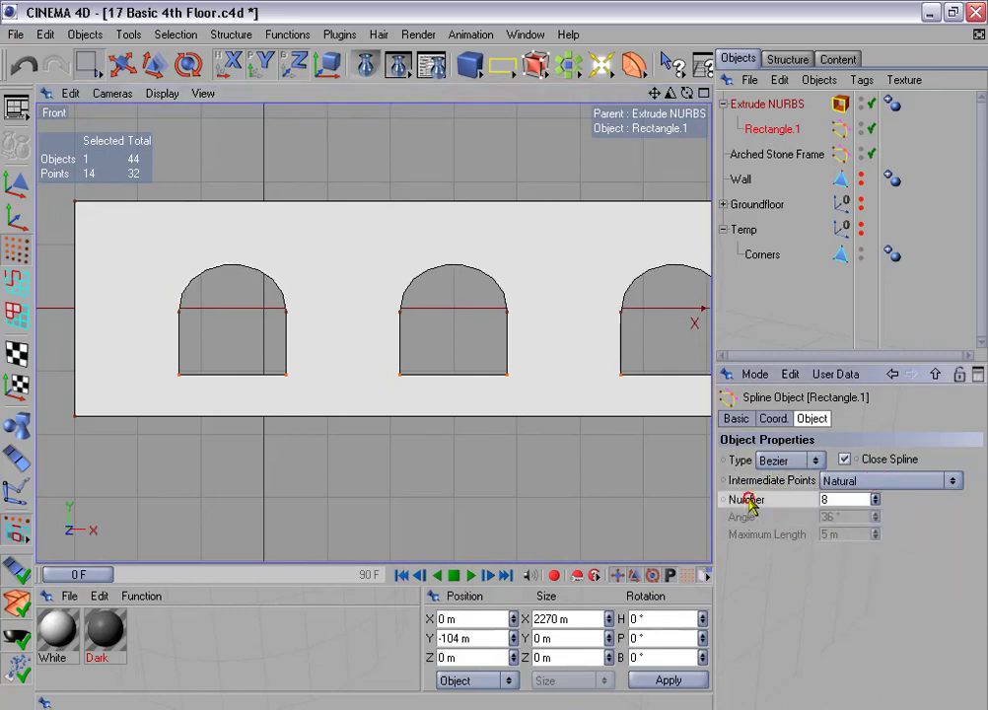
left_click(875, 504)
left_click(875, 504)
left_click(875, 504)
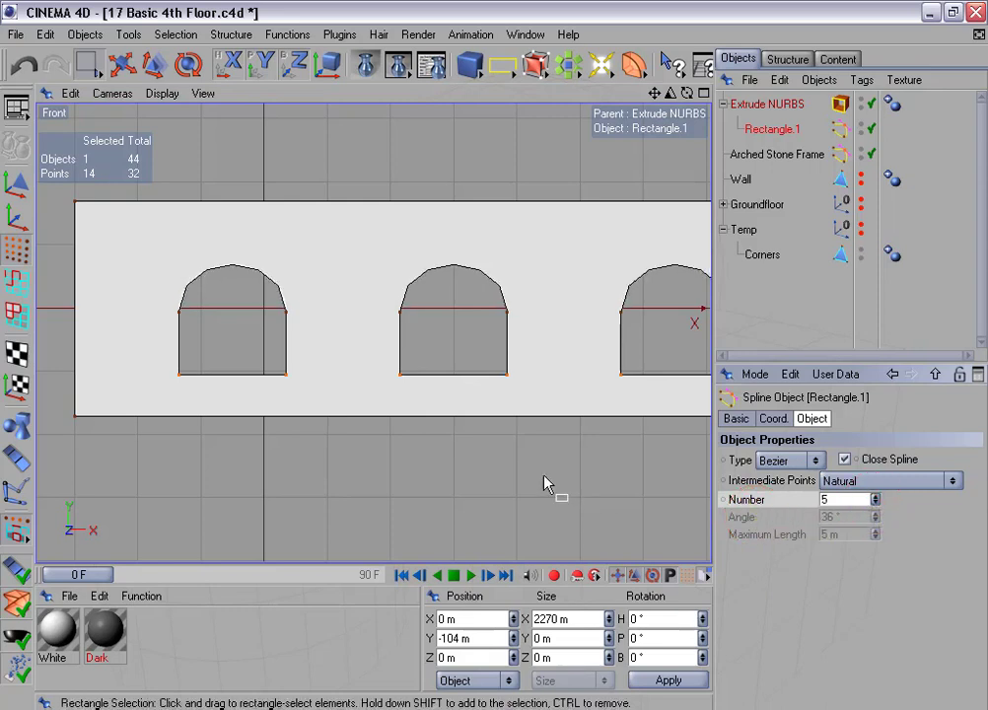
scroll(543, 476, "up", 2)
middle_click_drag(378, 397, 467, 417, "alt")
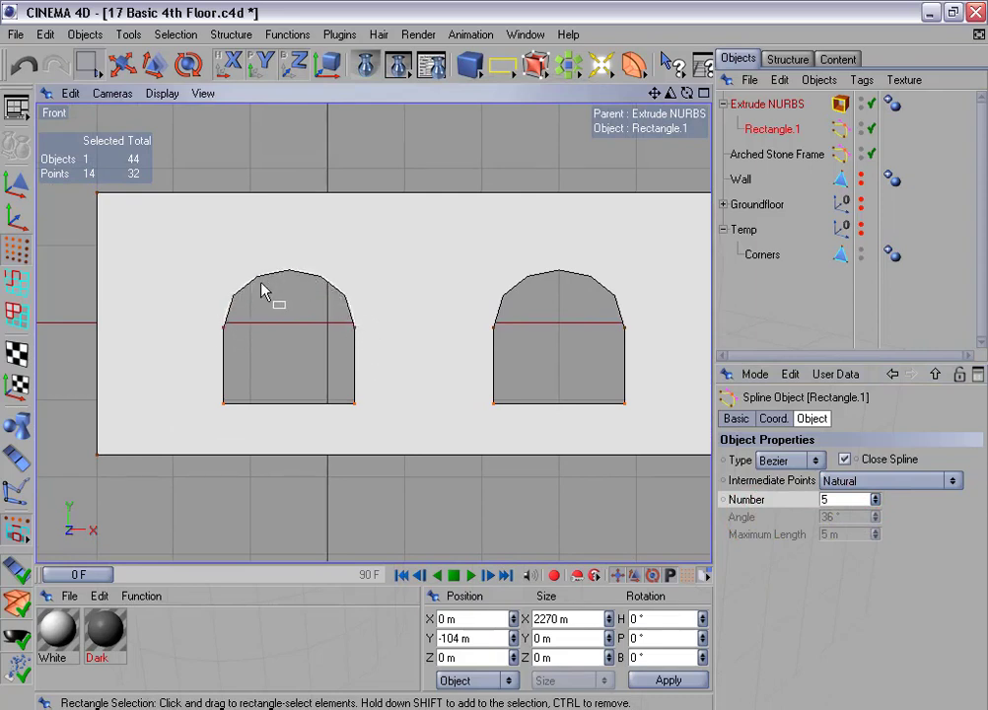
scroll(254, 312, "down", 6)
middle_click_drag(558, 358, 495, 357, "alt")
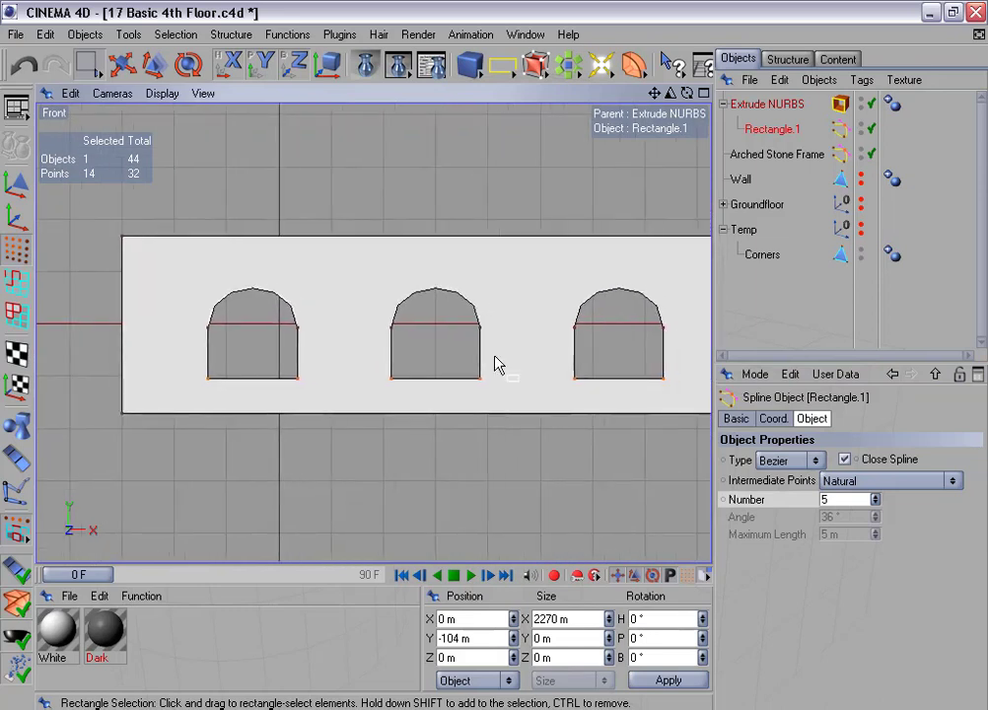
Convert the Extrude NURBS into an editable polygon object and inspect its points along the wall
left_click(759, 103)
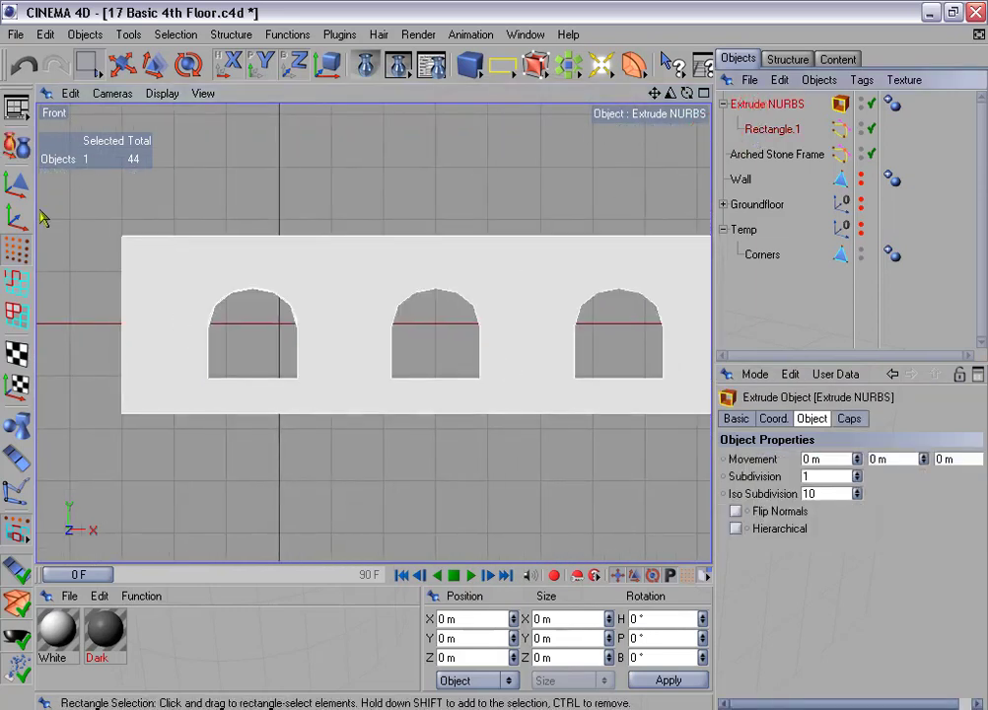
left_click(16, 107)
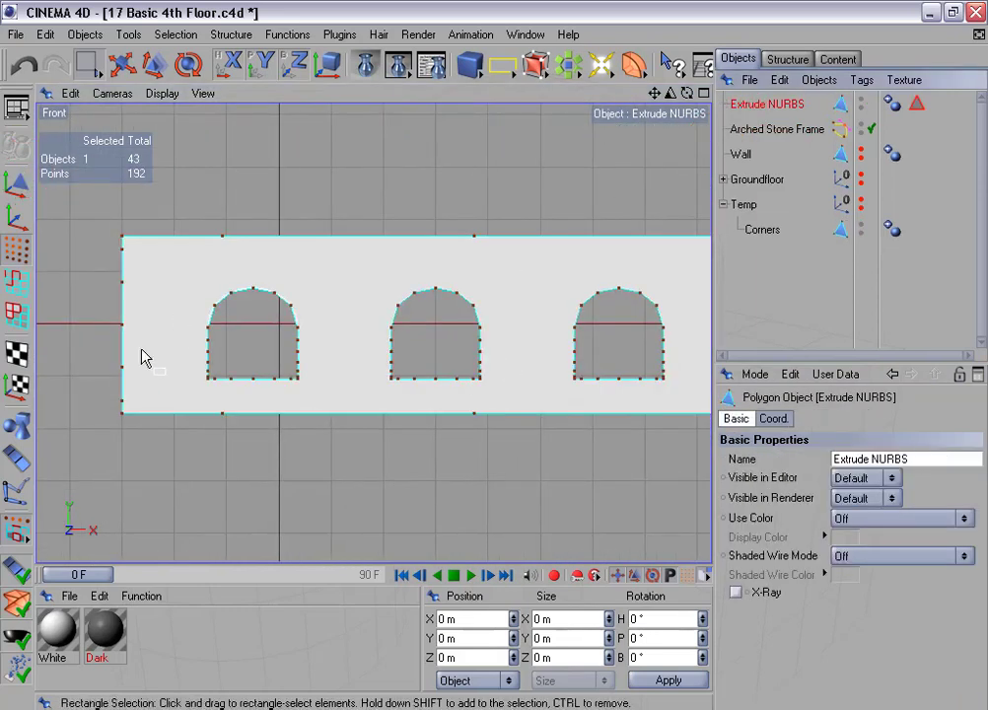
scroll(299, 394, "down", 2)
middle_click_drag(299, 394, 172, 375, "alt")
scroll(176, 375, "down", 3)
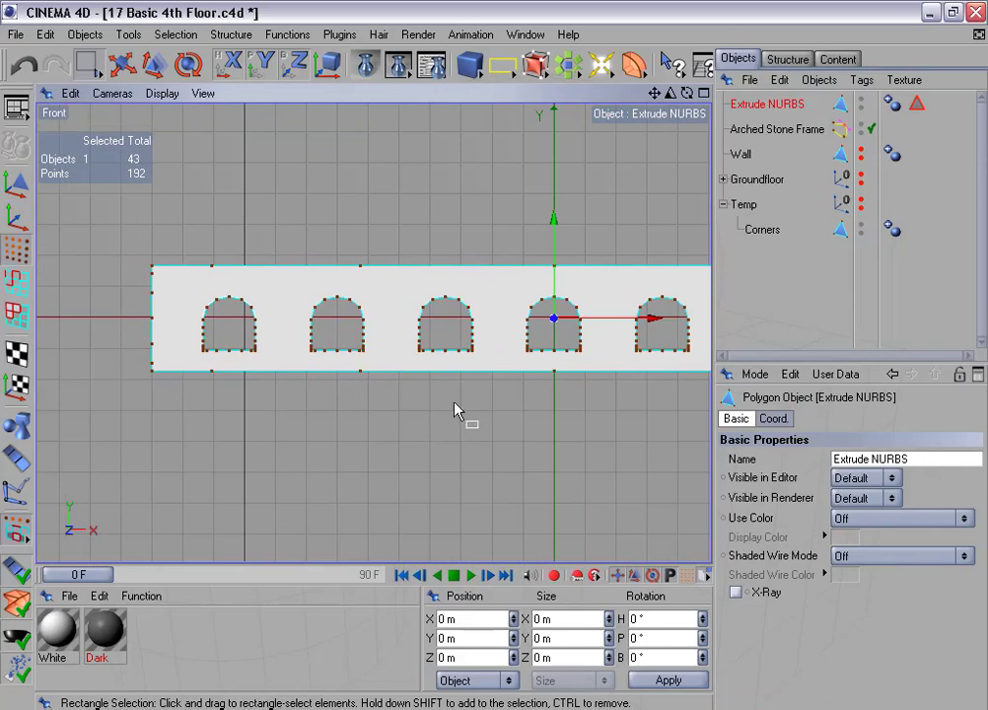
middle_click_drag(454, 409, 227, 405, "alt")
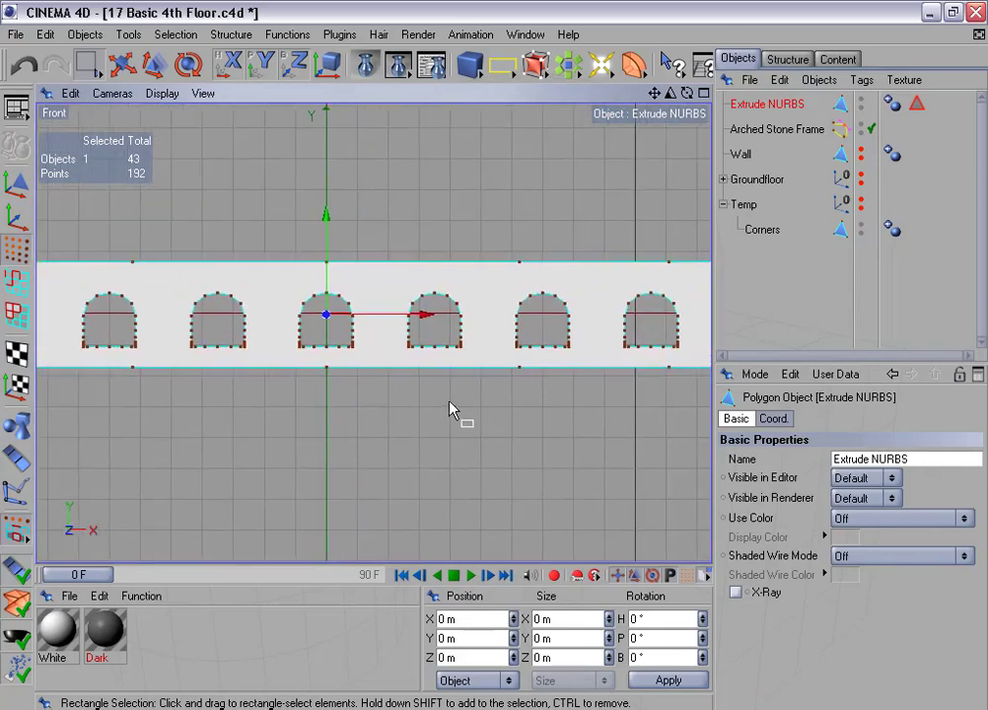
Activate the Knife in Line mode and enable snapping to points instead of gridlines
scroll(451, 409, "down", 2)
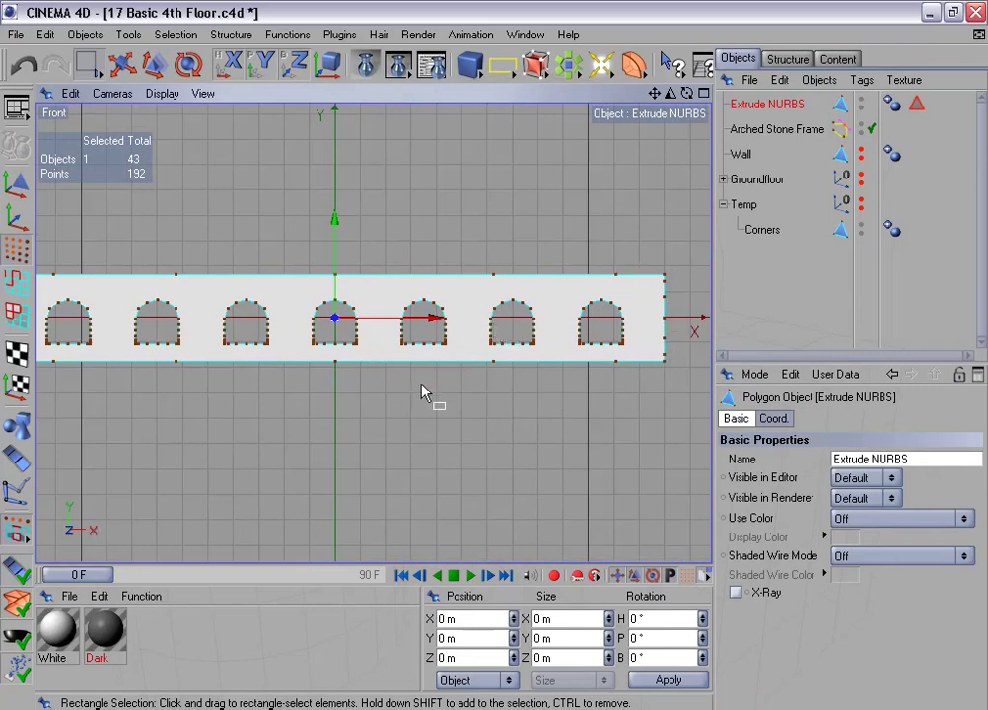
middle_click_drag(426, 397, 490, 400, "alt")
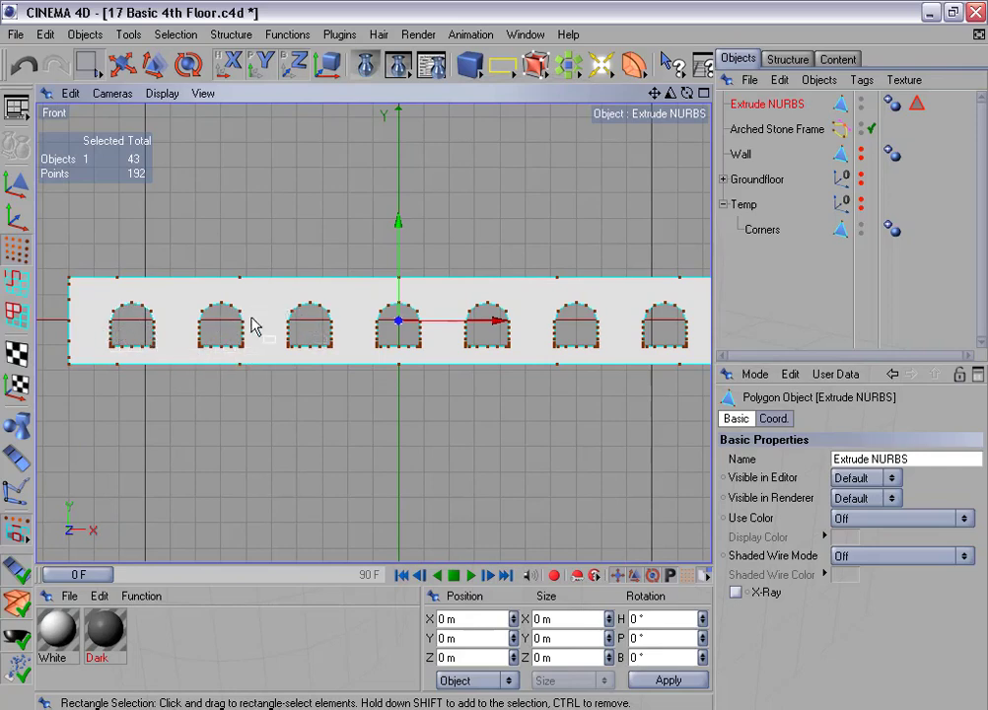
scroll(362, 388, "up", 2)
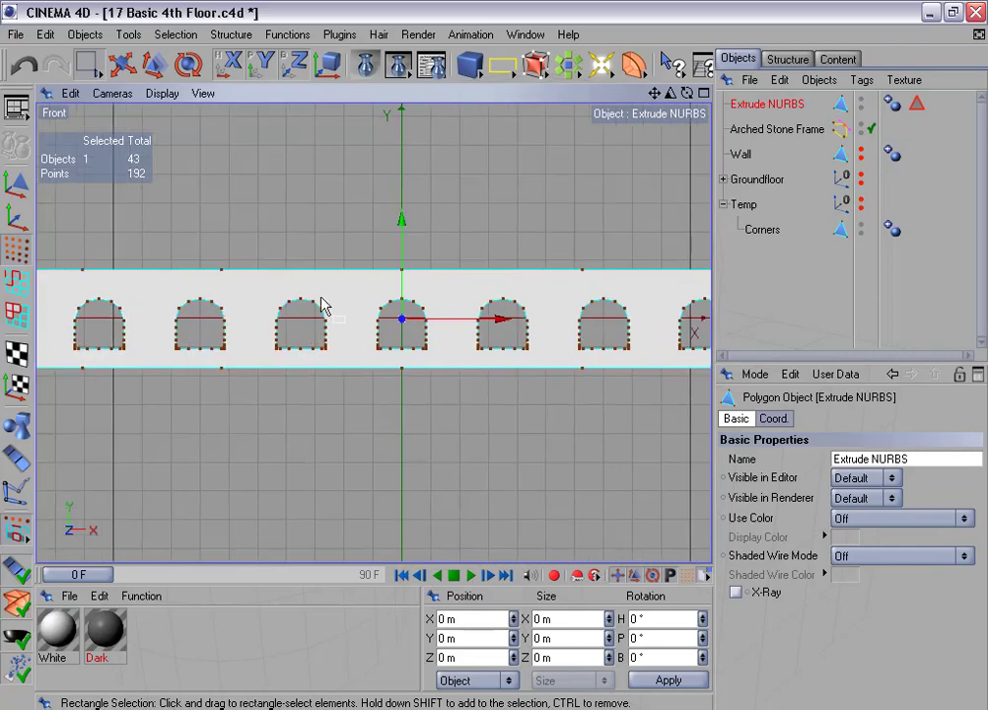
left_click(230, 35)
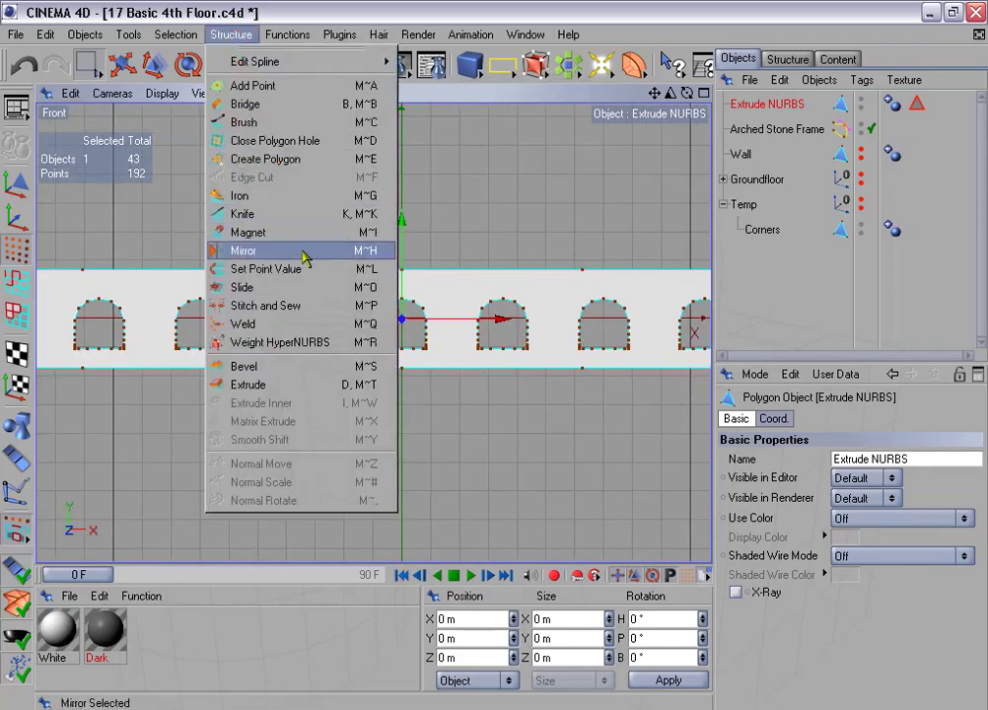
left_click(296, 226)
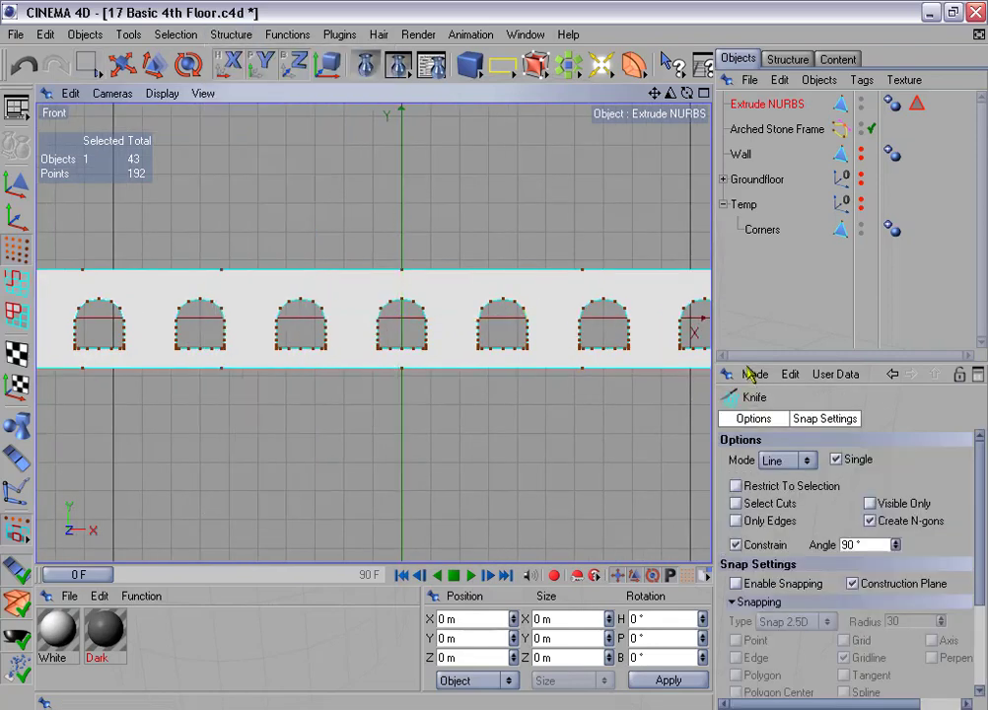
left_click_drag(745, 364, 745, 307)
left_click_drag(714, 371, 657, 371)
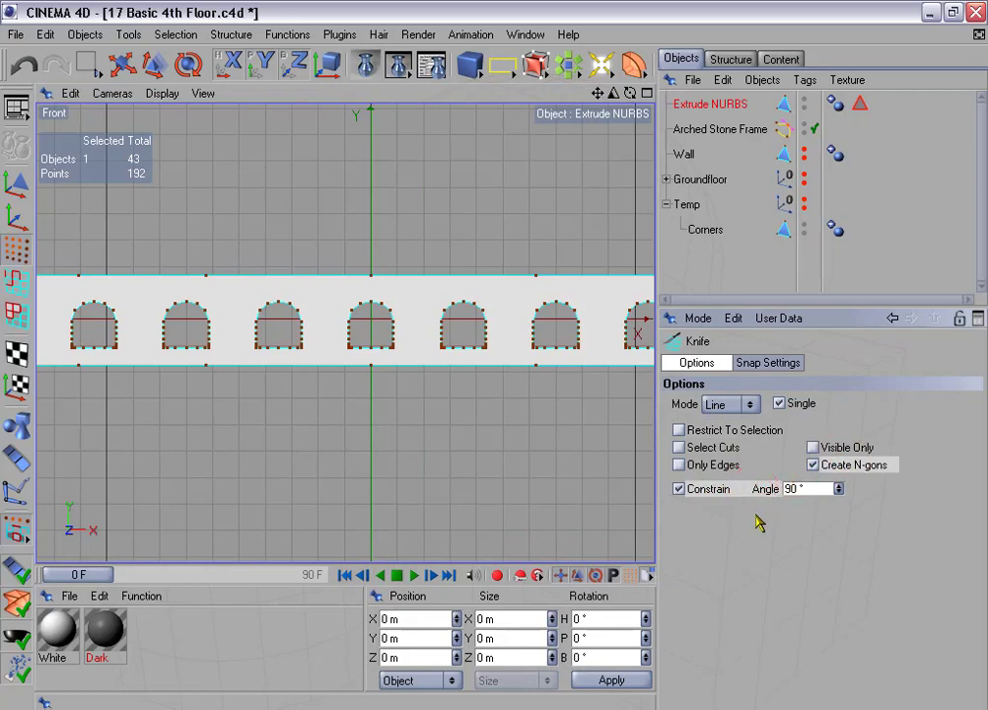
left_click(776, 364)
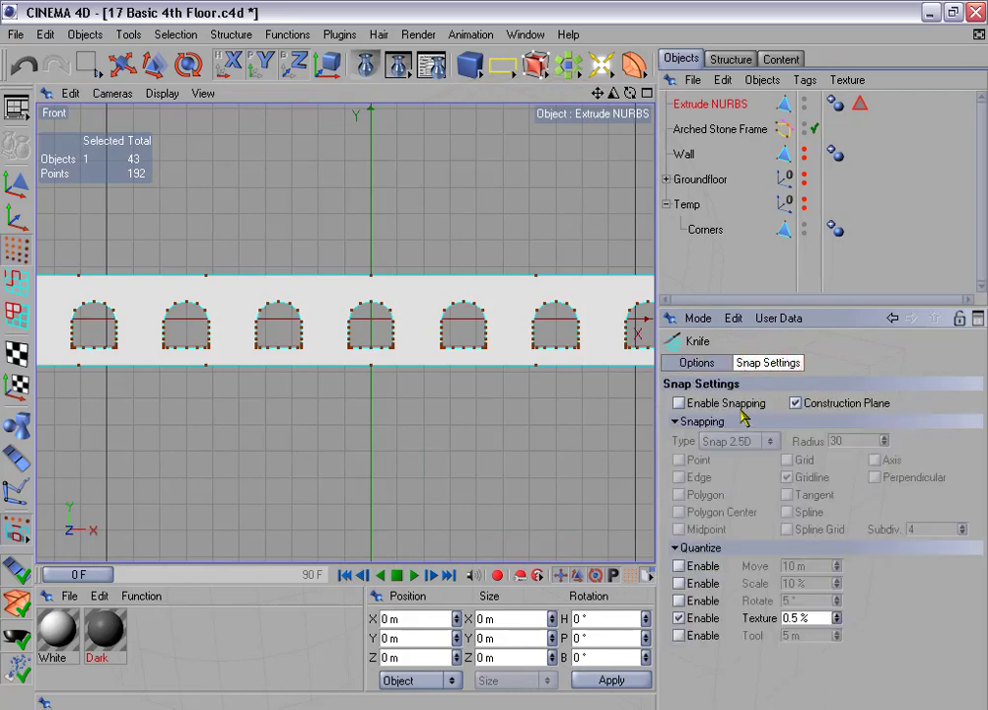
left_click(679, 404)
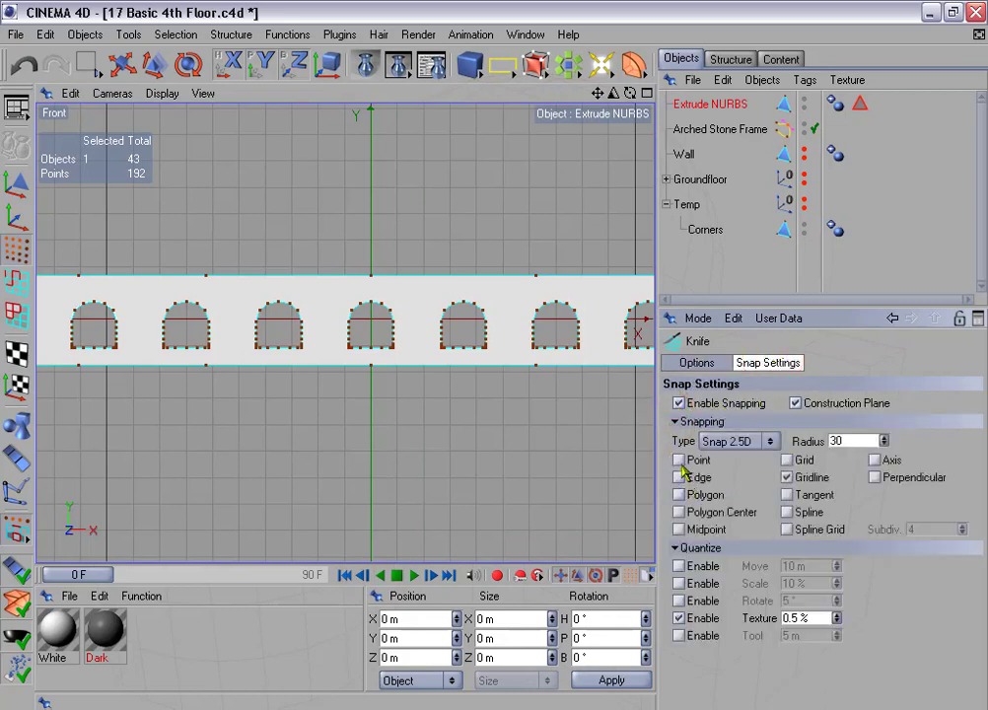
left_click(679, 461)
Cut the wall vertically above and below the middle arch, along its centre line and at the neighbouring arch points on the +X side
scroll(494, 512, "up", 4)
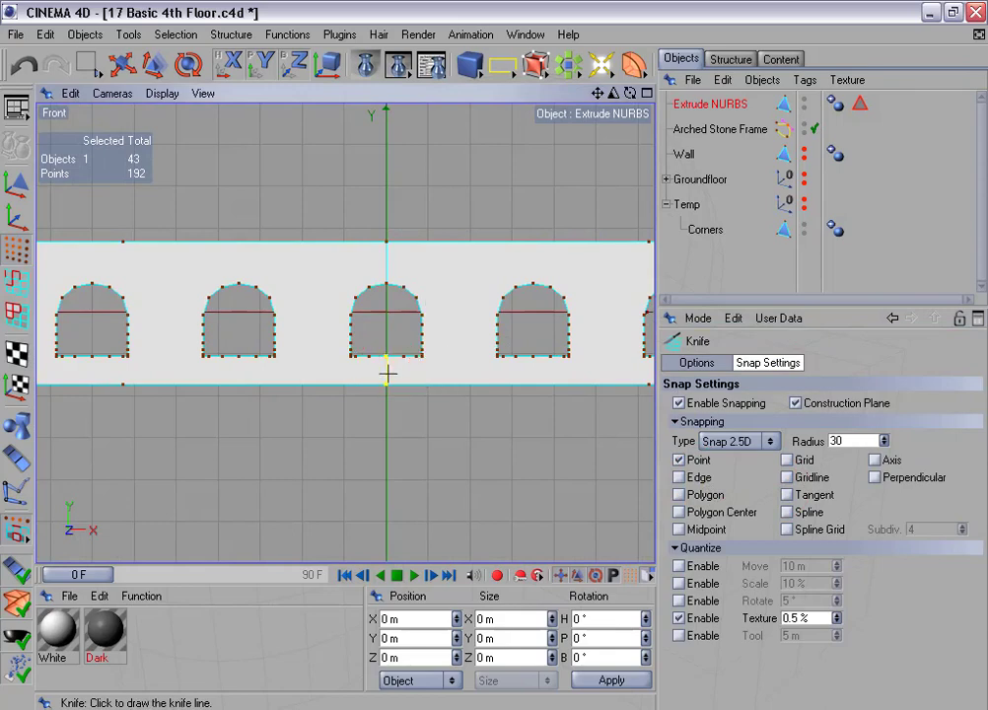
scroll(424, 419, "down", 5)
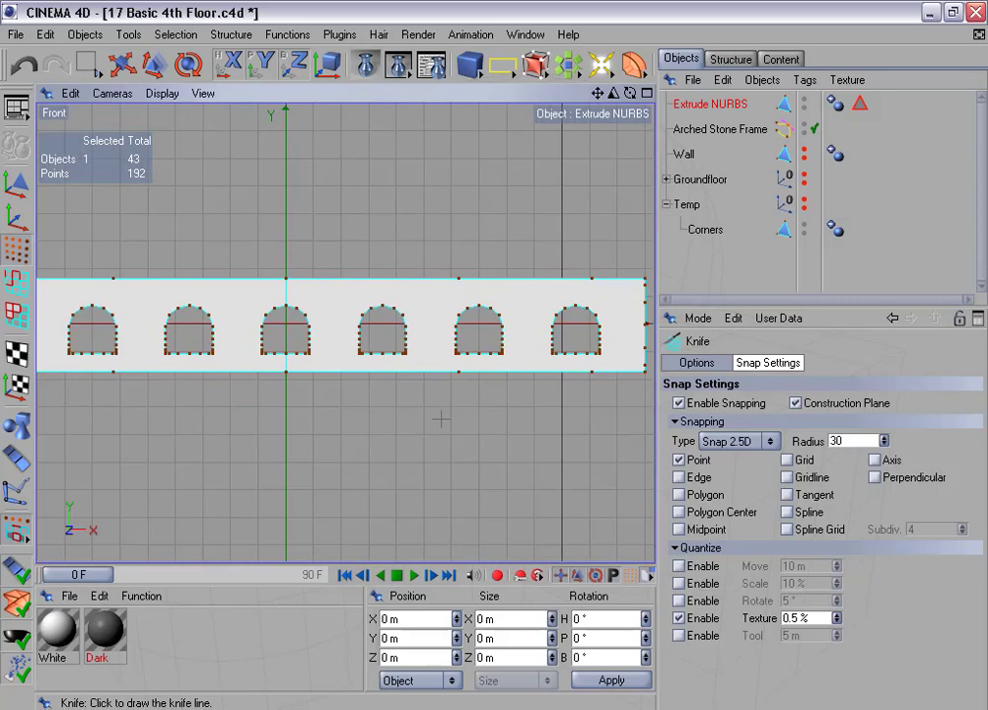
scroll(345, 328, "up", 3)
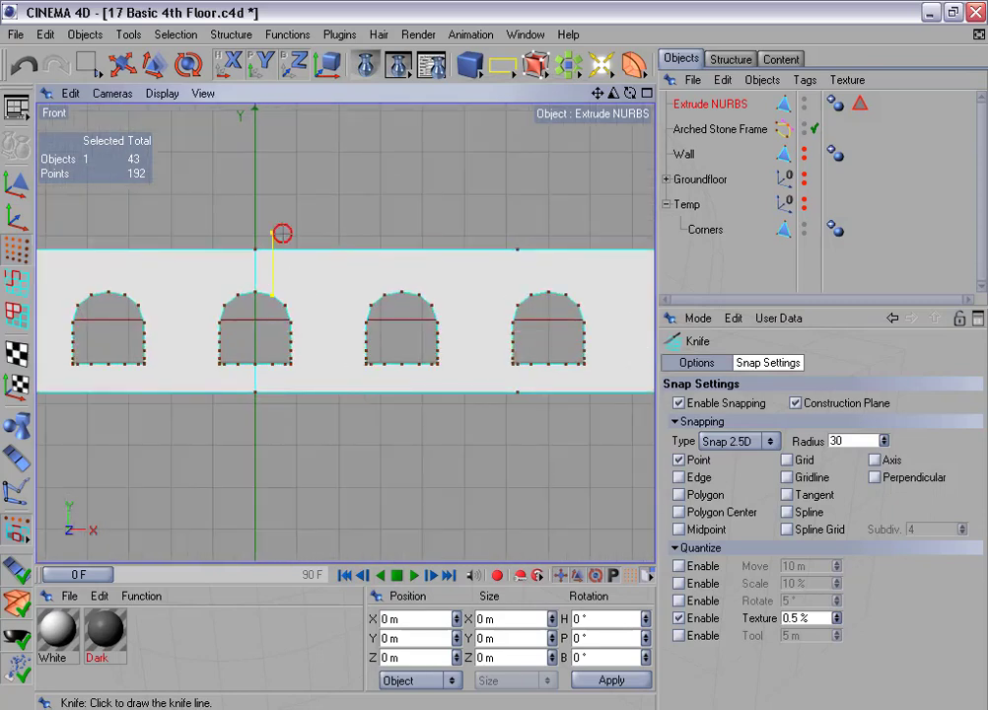
left_click_drag(273, 372, 283, 442)
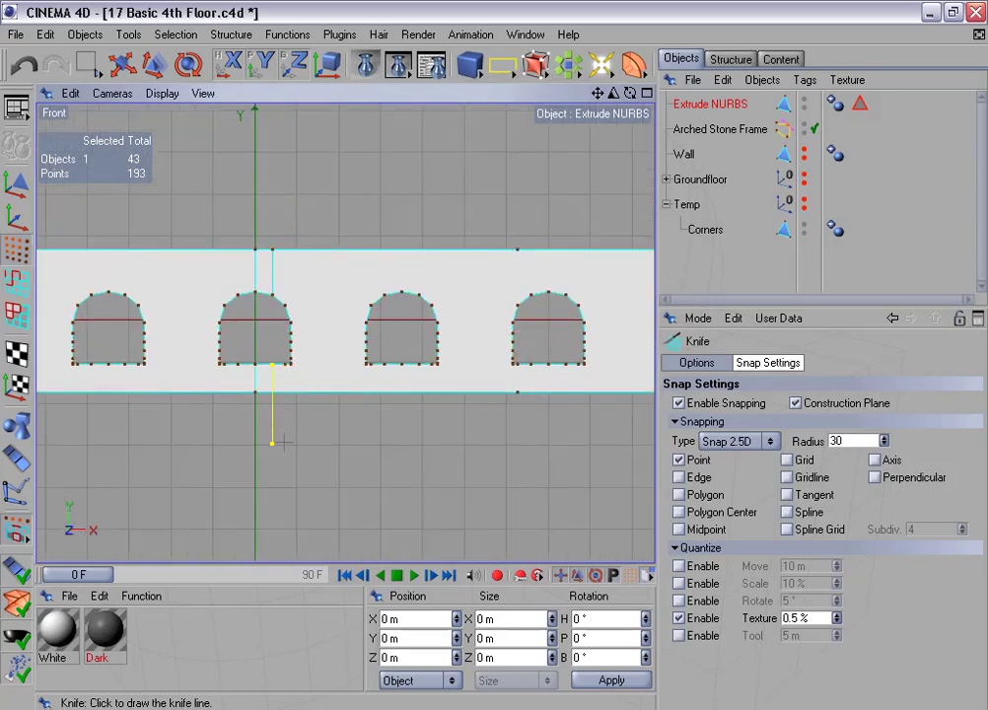
scroll(283, 444, "down", 4)
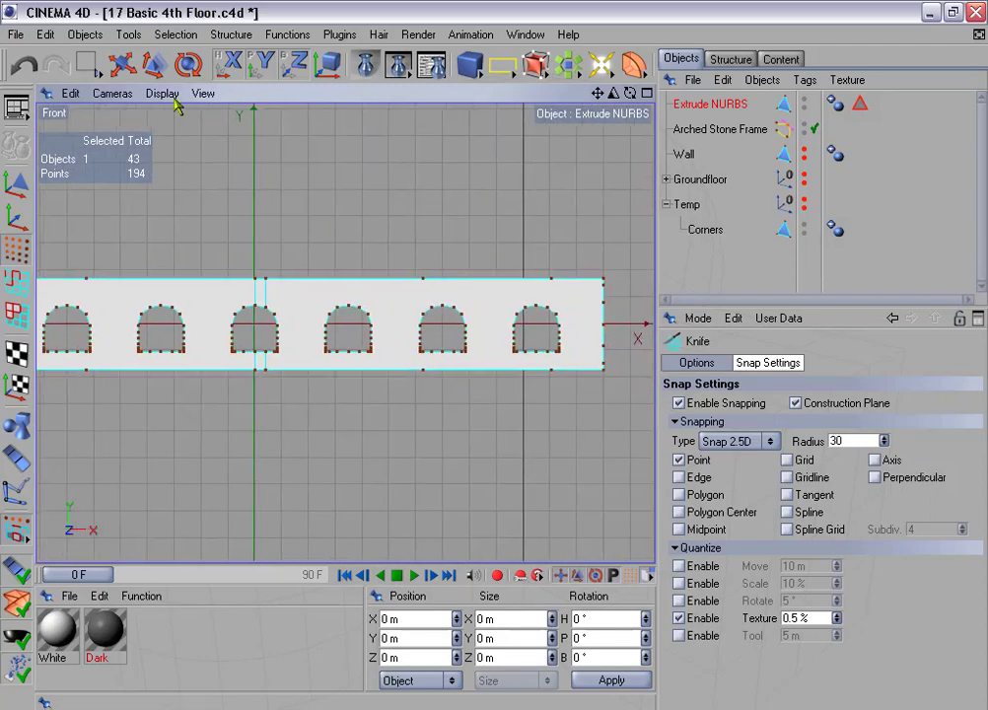
Select all wall points on the +X side of the centre cut and delete them, leaving half of the wall
left_click(86, 66)
left_click_drag(261, 269, 611, 437)
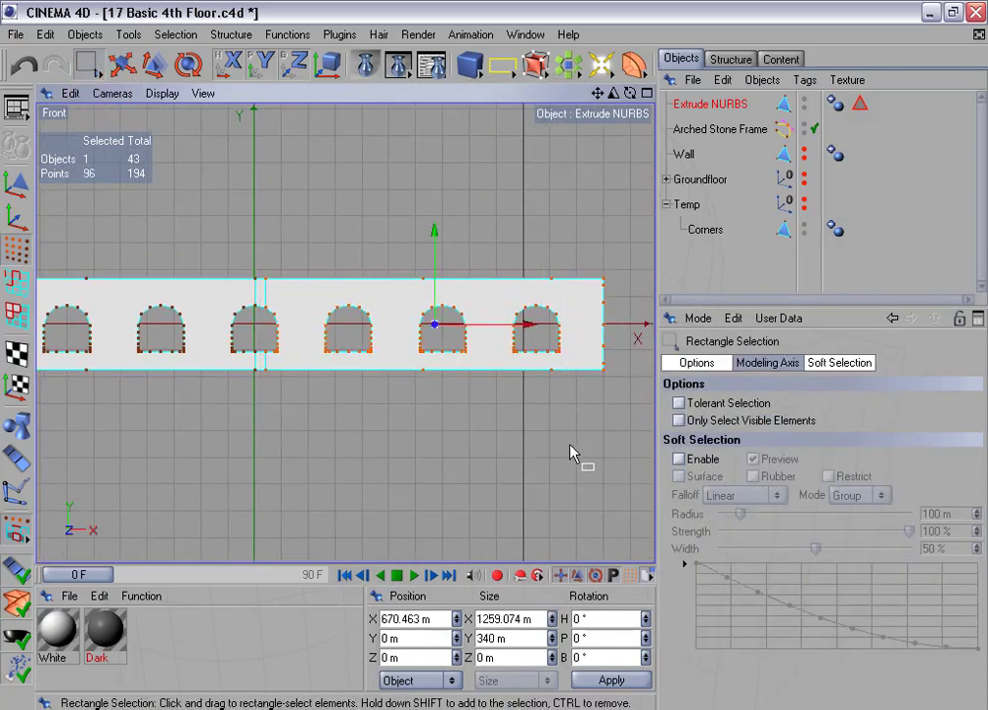
key("Delete")
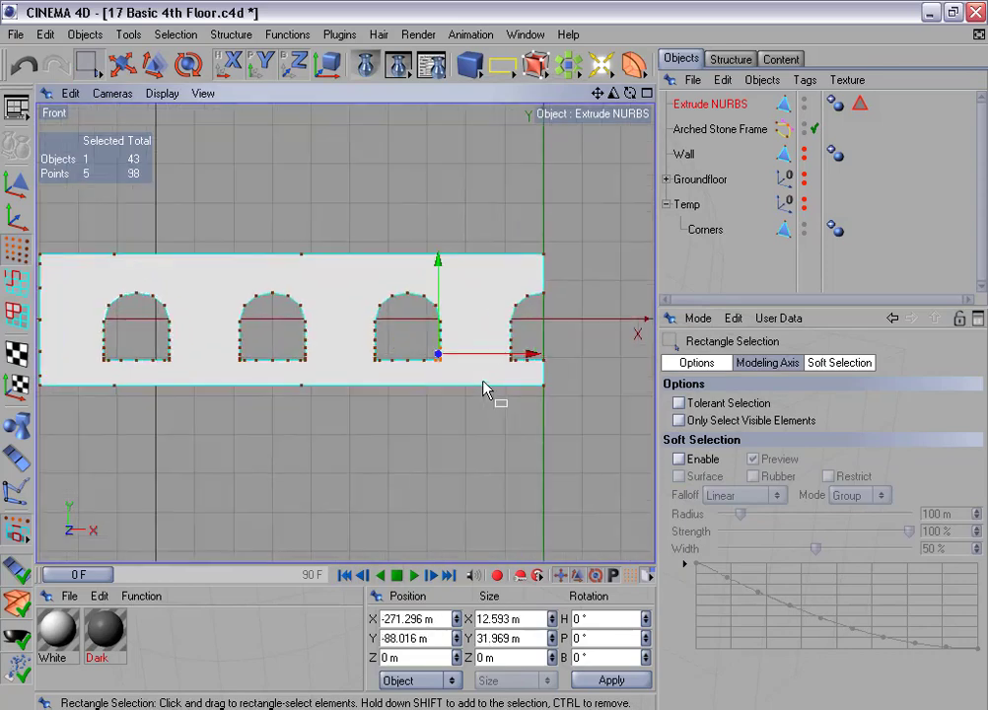
Delete the intermediate points along the upper, outer and lower edges of the half wall, keeping only its corners and centre-line points
middle_click_drag(353, 431, 407, 436, "alt")
scroll(353, 431, "up", 2)
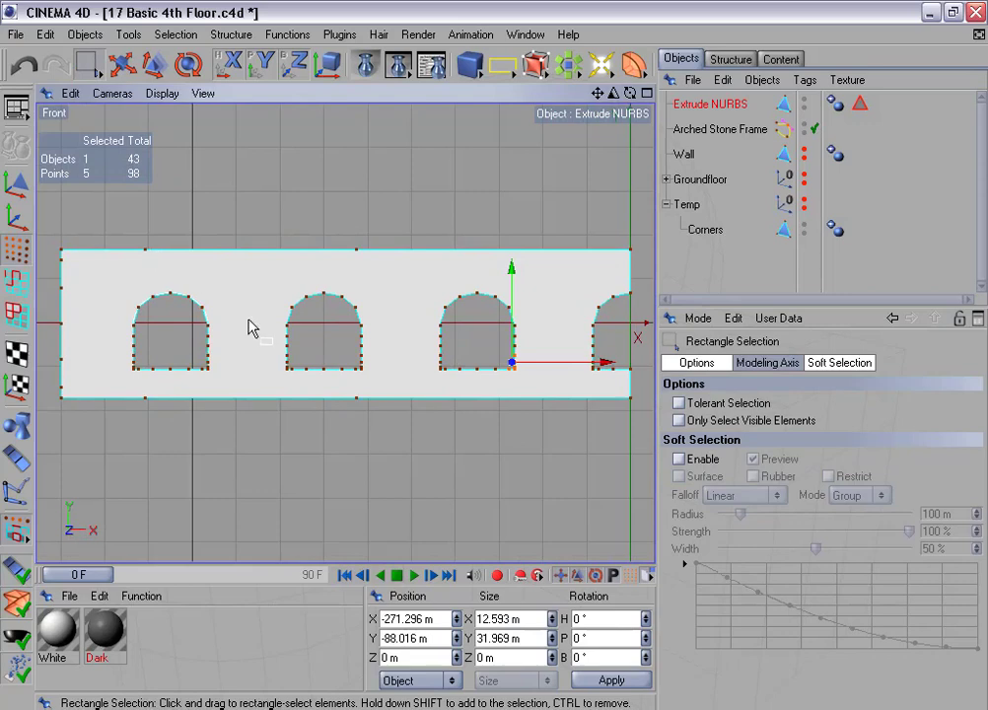
scroll(248, 326, "down", 2)
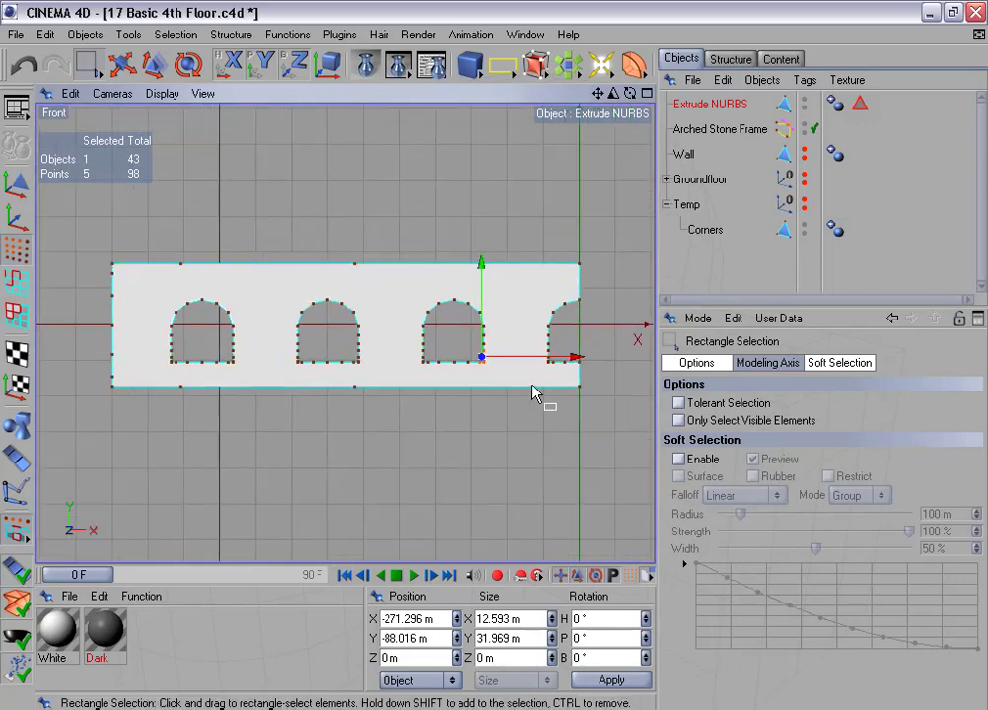
left_click_drag(143, 248, 437, 281)
key("Delete")
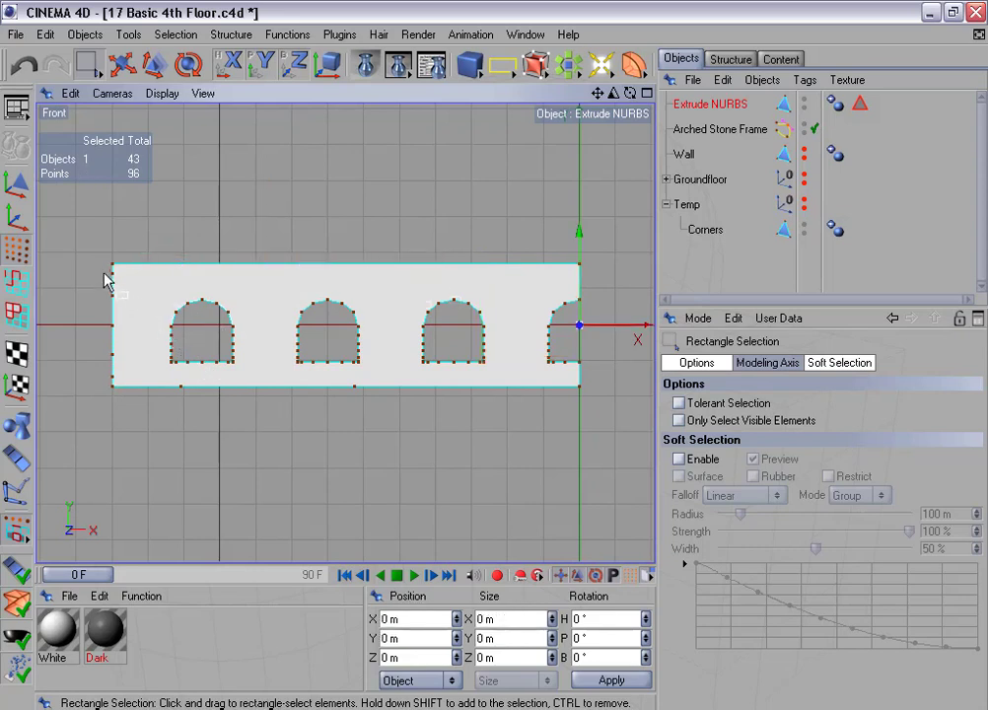
left_click_drag(106, 275, 133, 333)
key("Delete")
left_click_drag(158, 375, 424, 426)
key("Delete")
Delete the intermediate points on both vertical sides of the outermost arched opening, keeping its arch and lower corner points
scroll(333, 456, "up", 5)
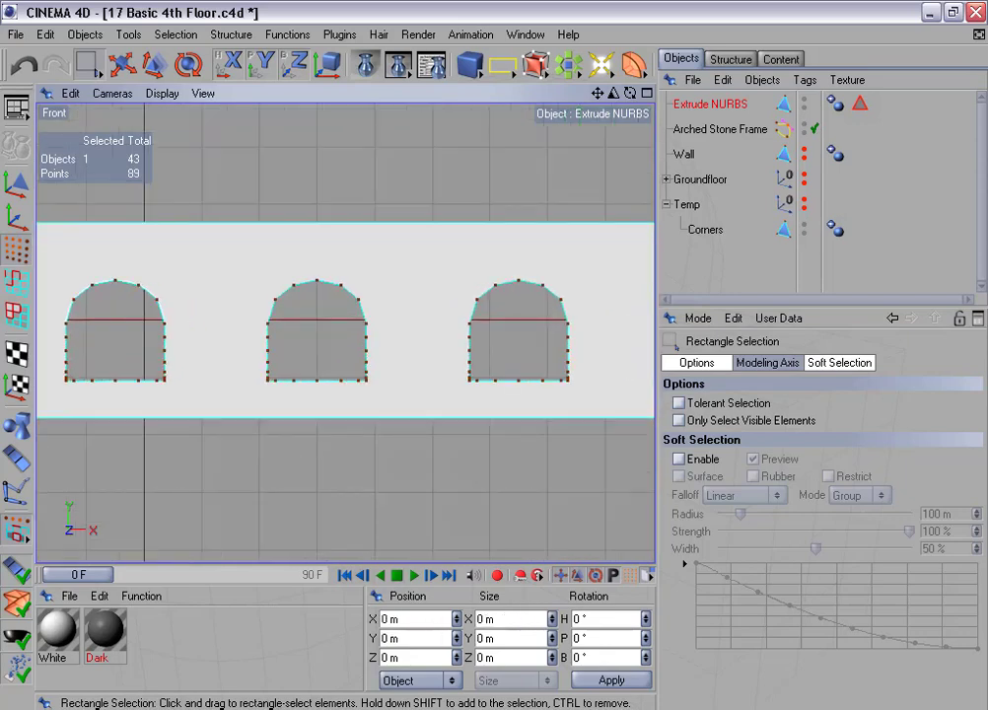
scroll(285, 443, "up", 5)
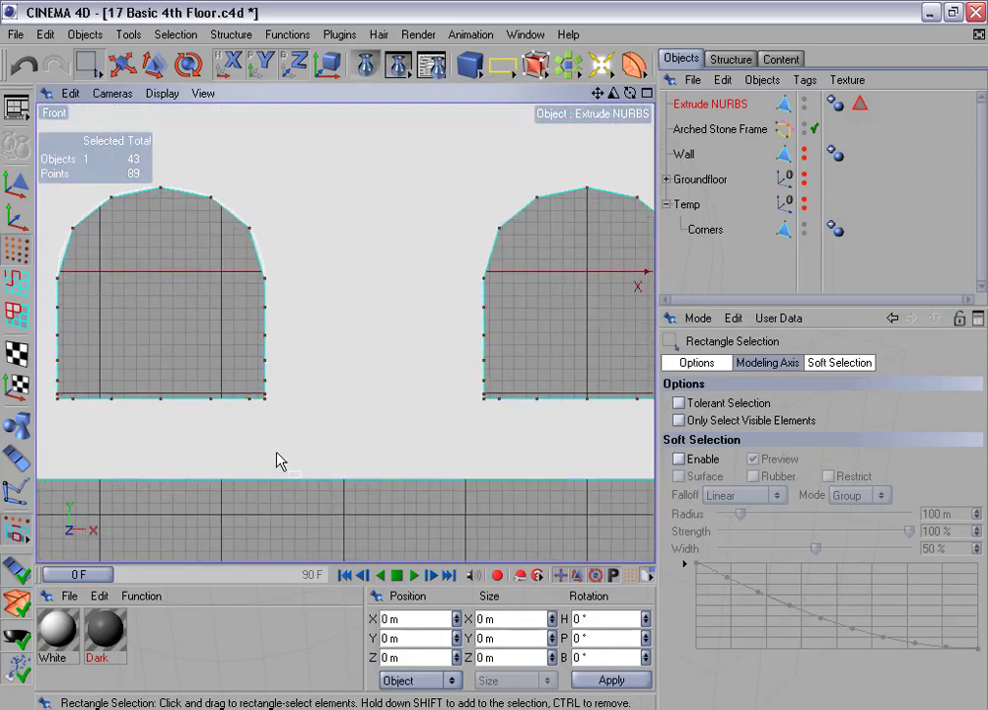
scroll(276, 468, "up", 1)
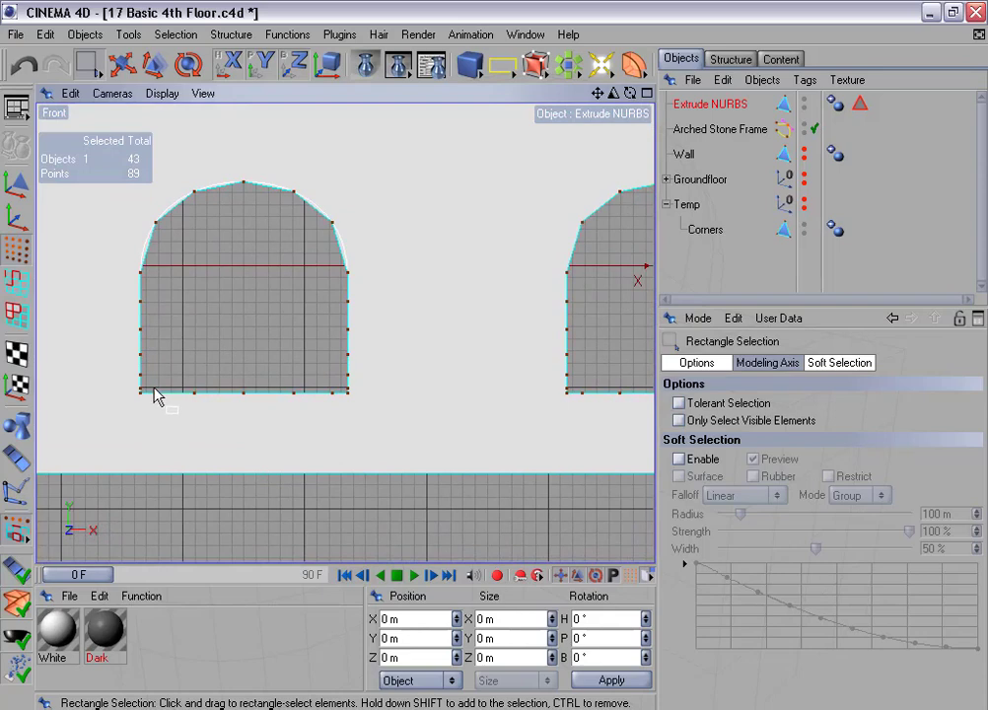
left_click_drag(151, 386, 247, 415)
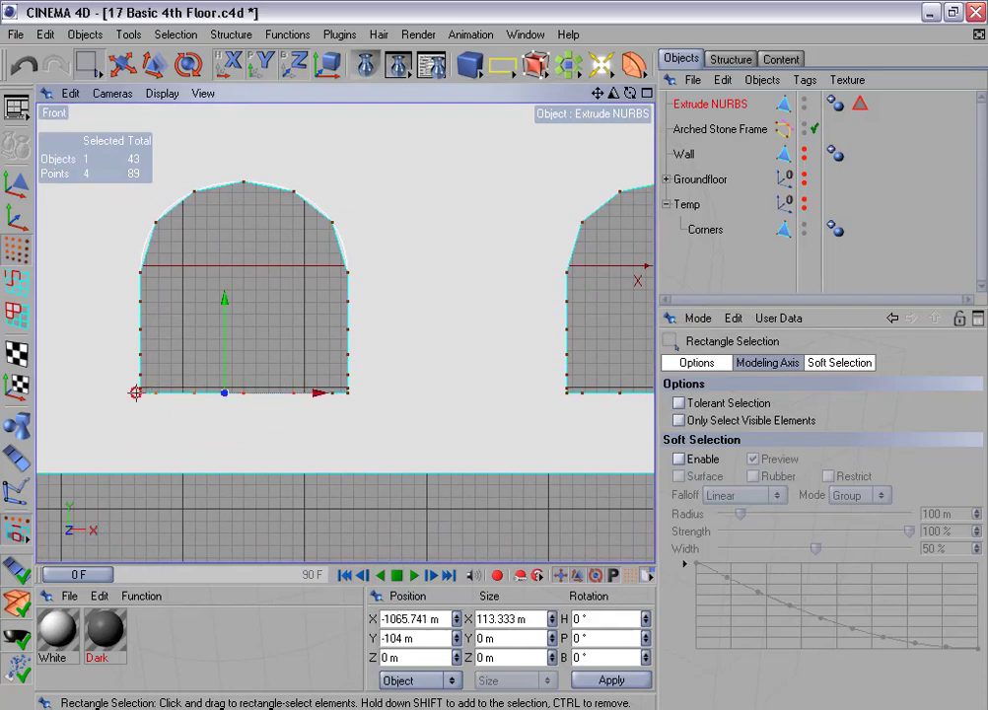
left_click(141, 392)
left_click(352, 400, "shift")
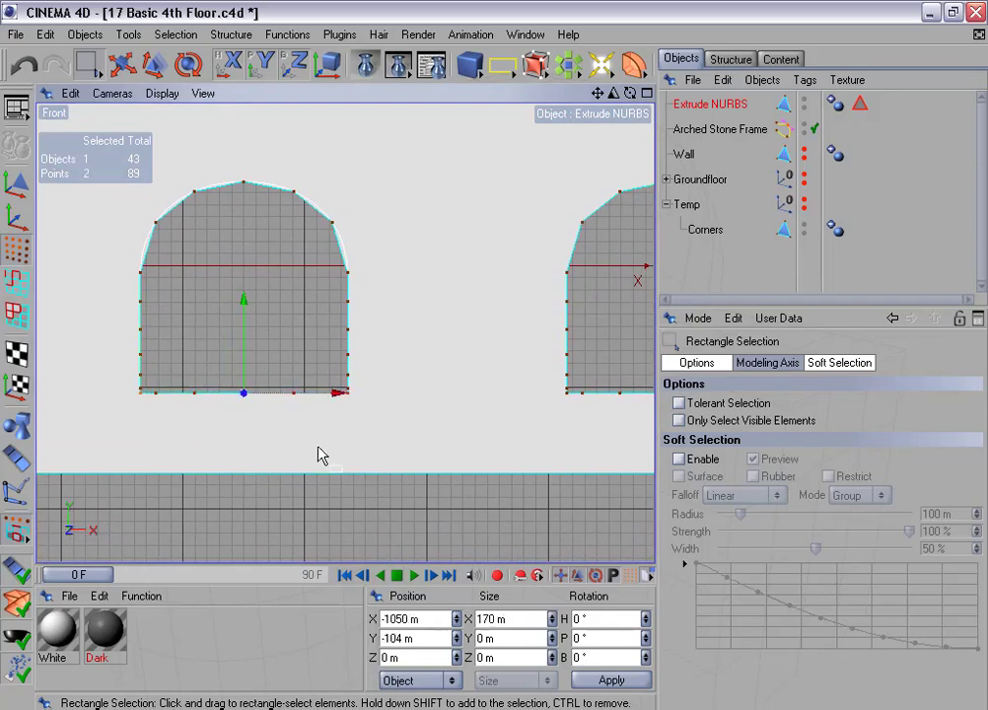
left_click(141, 275)
left_click(141, 392, "shift")
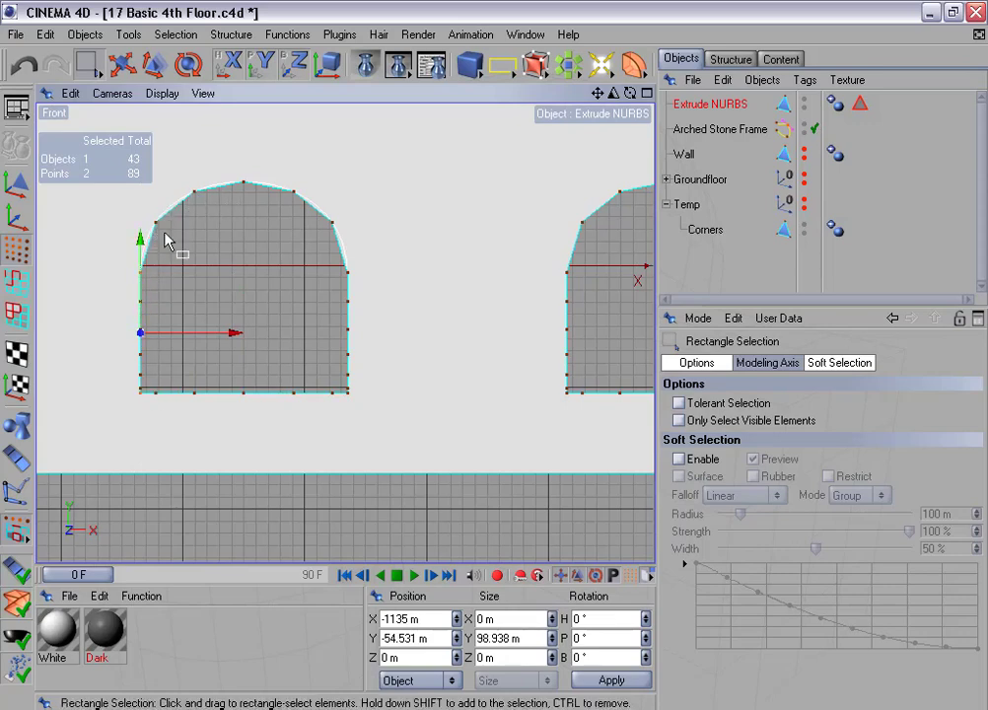
left_click_drag(119, 295, 347, 373)
key("Delete")
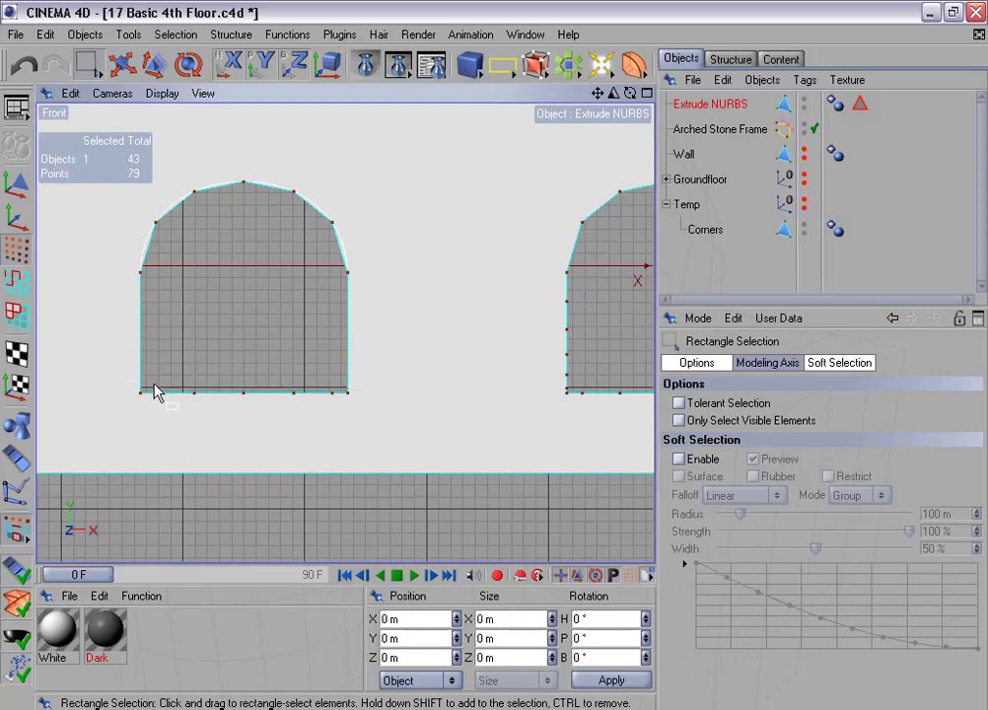
Delete the surplus points between the corners of the first arched window's sill
left_click_drag(155, 392, 275, 421)
key("Delete")
scroll(338, 438, "down", 2)
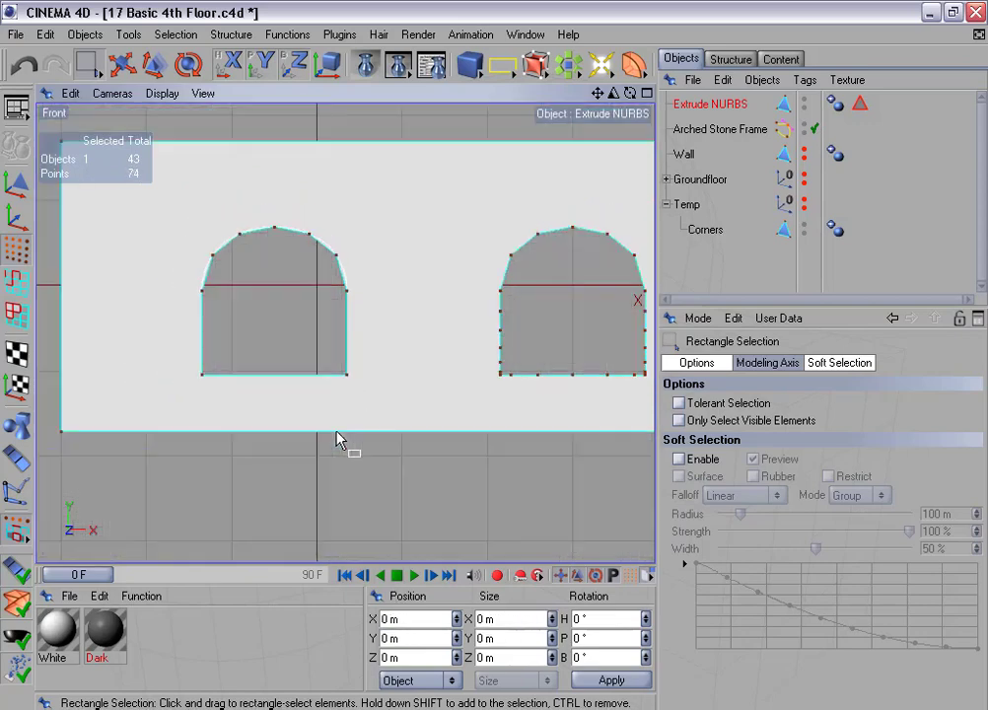
Delete the surplus points along the vertical sides of the remaining arched windows
scroll(338, 441, "down", 1)
middle_click_drag(380, 432, 203, 388, "alt")
scroll(289, 426, "down", 1)
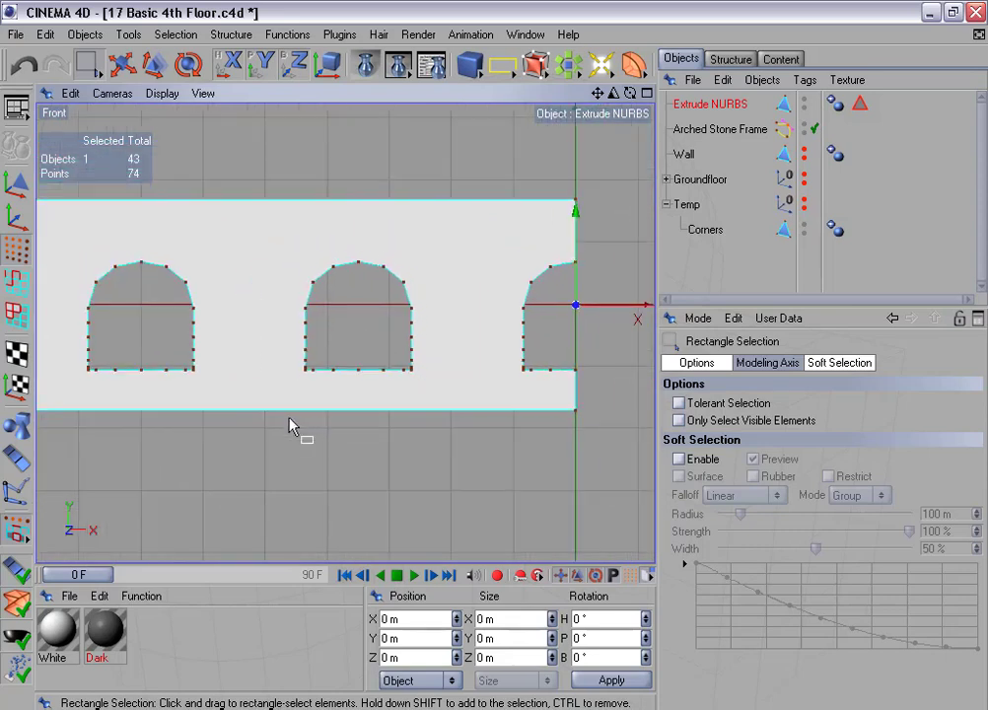
left_click_drag(77, 317, 569, 371)
key("Delete")
Delete the surplus sill points of the two other full windows and the half window, keeping only their corner points
left_click_drag(87, 363, 191, 392)
key("Delete")
left_click_drag(311, 362, 405, 402)
key("Delete")
left_click_drag(552, 382, 560, 388)
key("Delete")
scroll(549, 394, "down", 4)
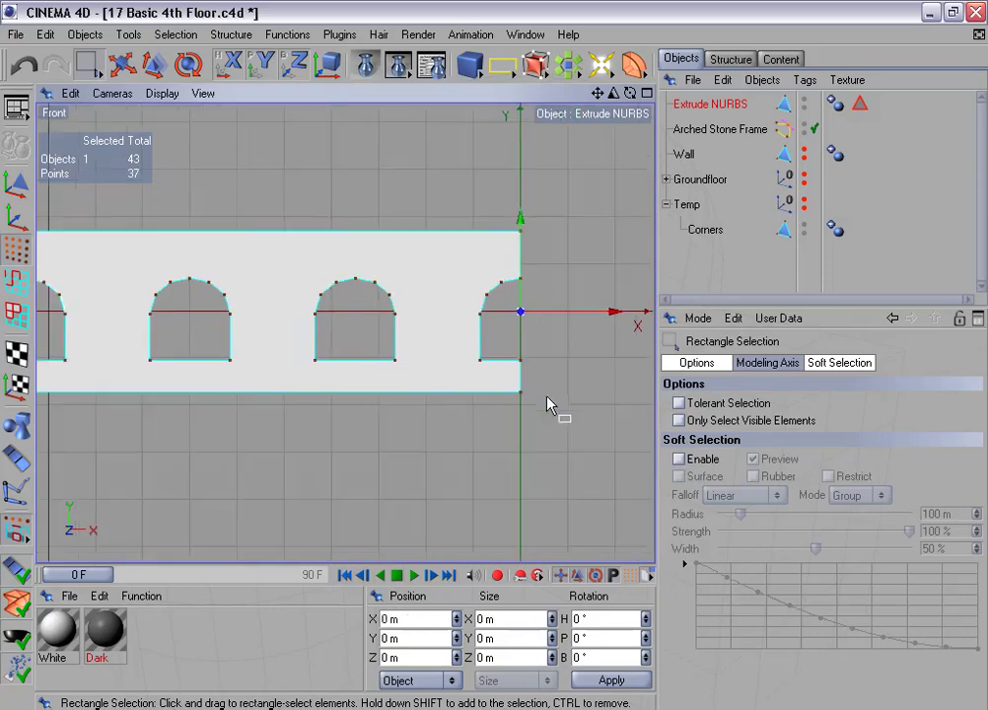
Knife vertical cuts from every window's lower corners straight down to the wall's bottom edge
middle_click_drag(323, 373, 435, 380, "alt")
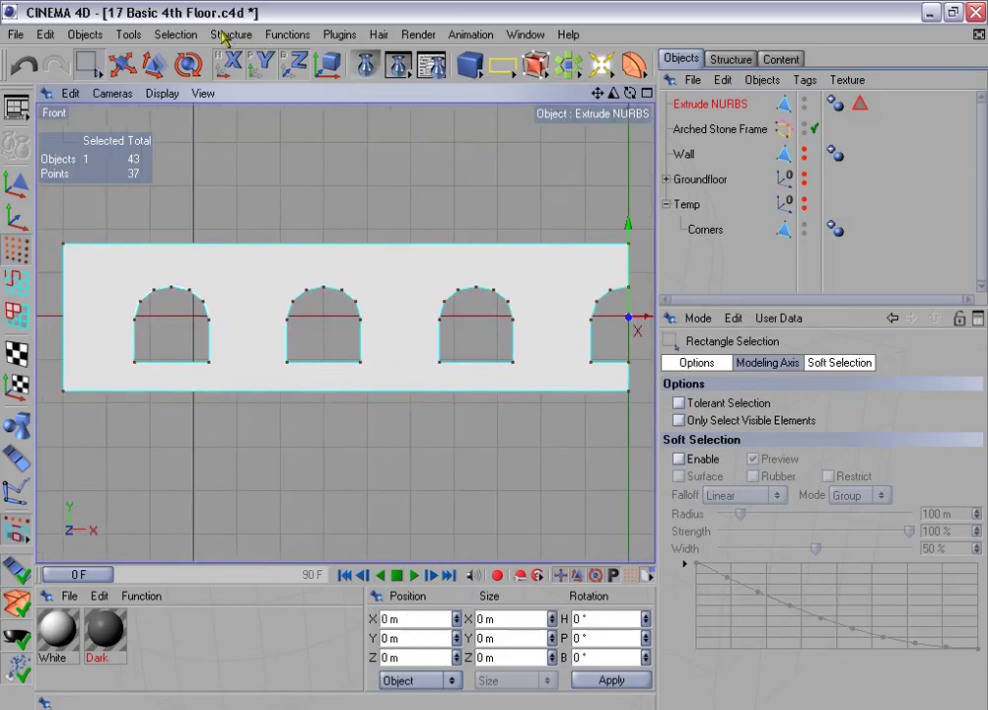
left_click(230, 34)
left_click(292, 214)
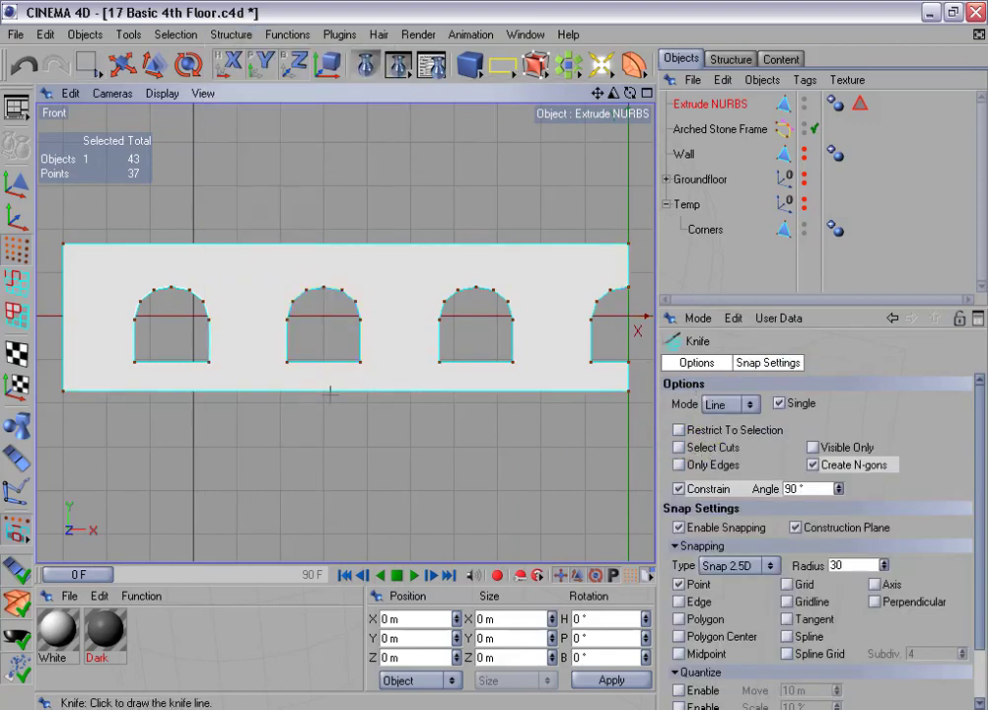
scroll(330, 395, "up", 1)
mouse_move(320, 393)
middle_mouse_down("alt")
mouse_move(382, 397)
mouse_move(358, 388)
mouse_move(320, 407)
middle_mouse_up("alt")
scroll(325, 396, "down", 1)
scroll(323, 396, "down", 2)
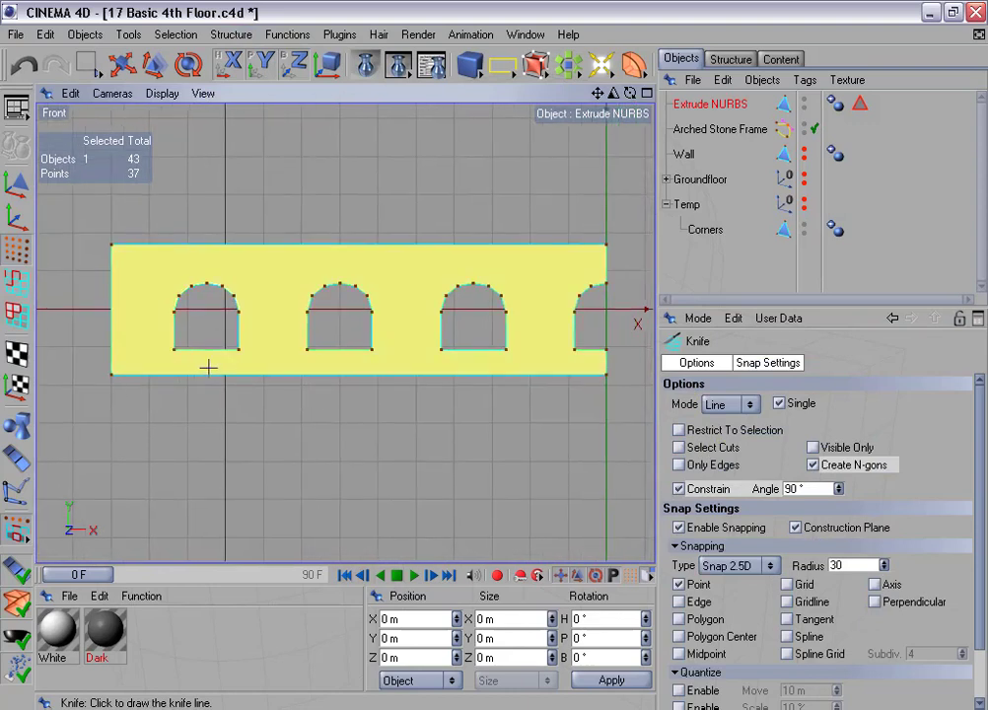
left_click_drag(190, 361, 189, 386)
left_click_drag(254, 358, 265, 421)
mouse_move(318, 369)
left_mouse_down()
mouse_move(337, 399)
mouse_move(380, 414)
left_mouse_up()
mouse_move(434, 369)
left_mouse_down()
mouse_move(468, 392)
mouse_move(524, 401)
left_mouse_up()
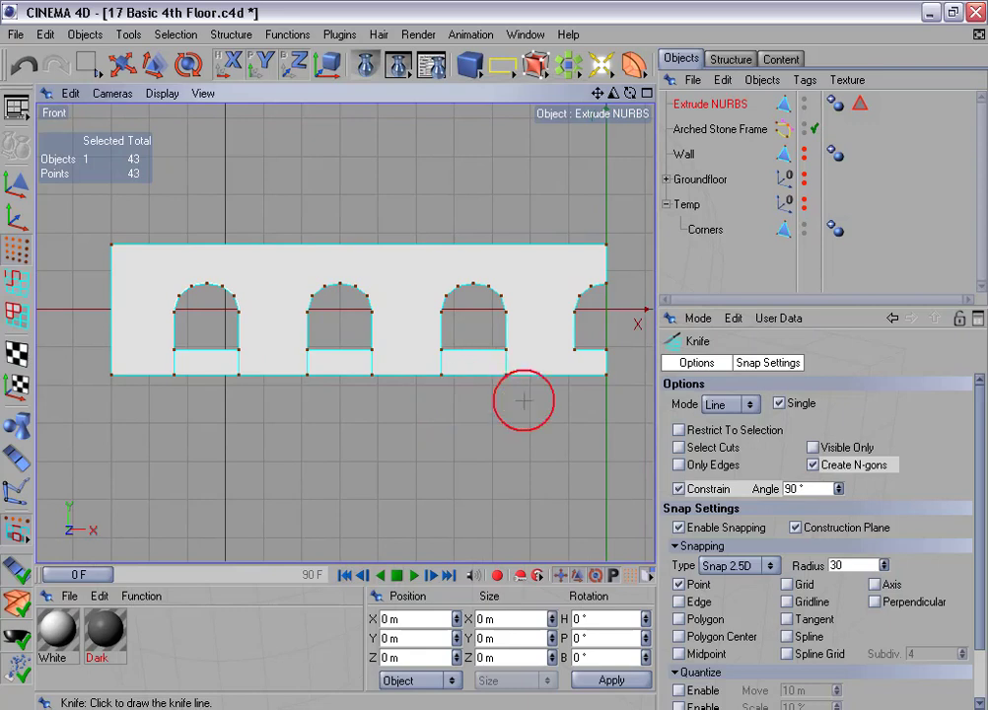
left_click_drag(575, 350, 567, 379)
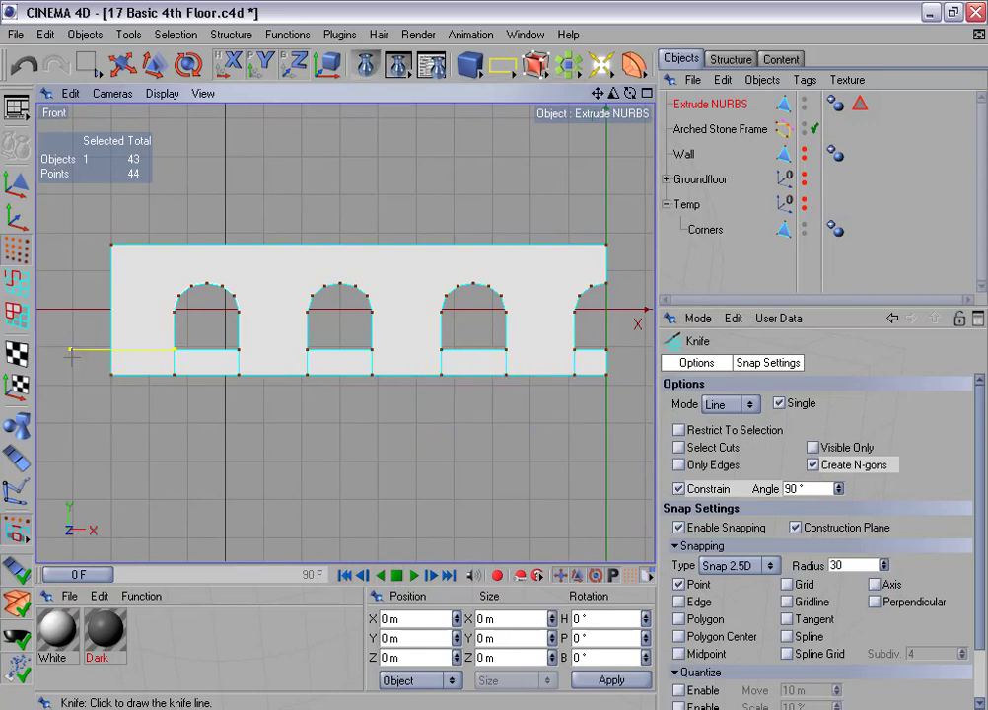
Knife horizontal cuts across the wall sections beside the windows at the sill, arch-spring and lowest arch-point levels
left_click_drag(72, 355, 72, 353)
left_click_drag(406, 353, 575, 350)
left_click_drag(168, 307, 71, 309)
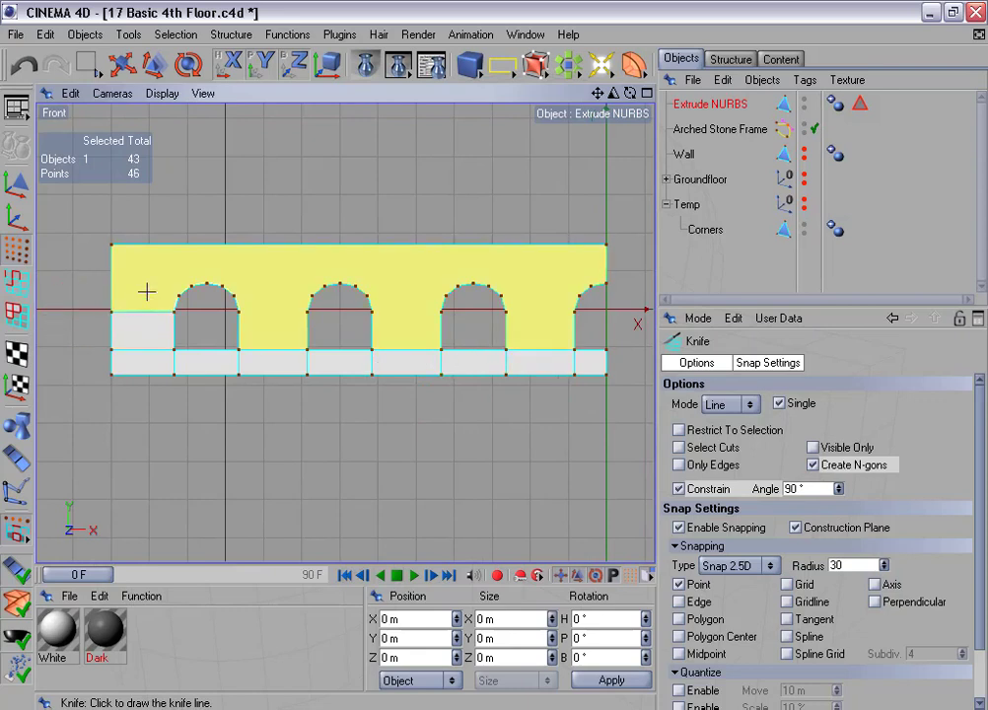
left_click_drag(177, 295, 68, 297)
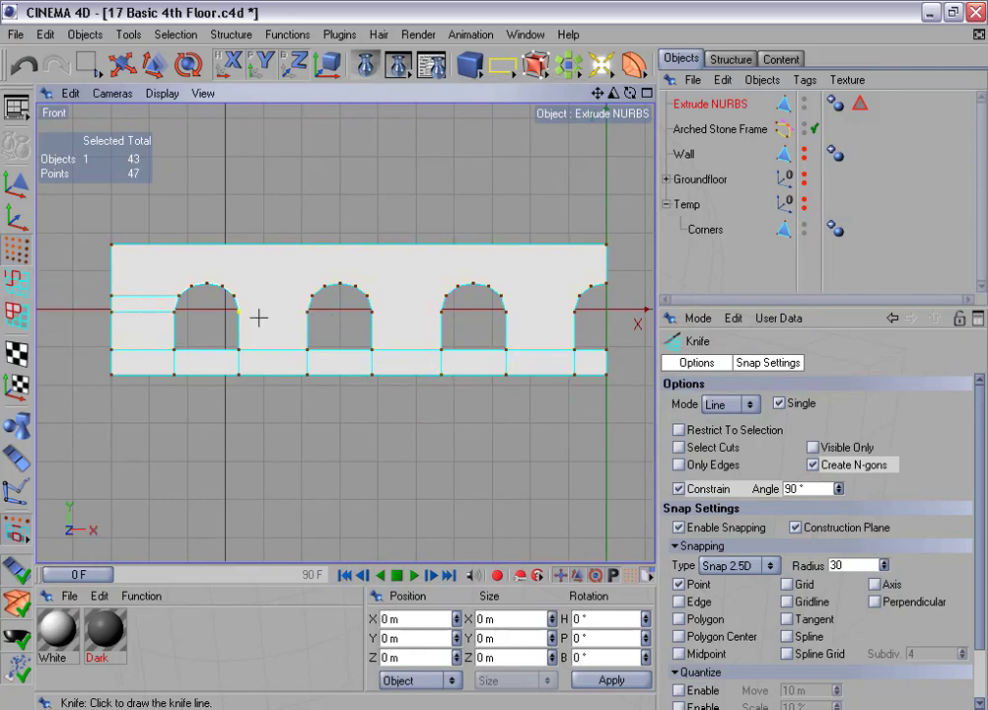
mouse_move(259, 316)
left_mouse_down()
mouse_move(292, 316)
mouse_move(296, 297)
left_mouse_up()
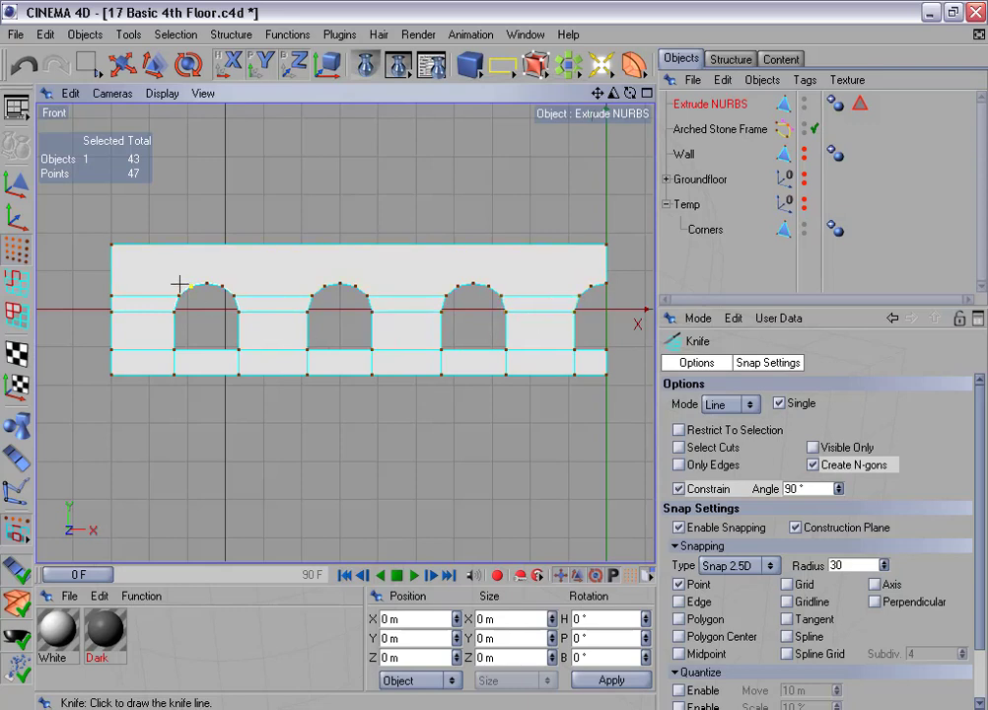
Knife vertical cuts from the five upper arch points of the first window up to the wall's top edge
mouse_move(176, 286)
left_mouse_down()
mouse_move(183, 203)
mouse_move(200, 219)
left_mouse_up()
left_click_drag(194, 271, 213, 194)
left_click_drag(209, 276, 222, 169)
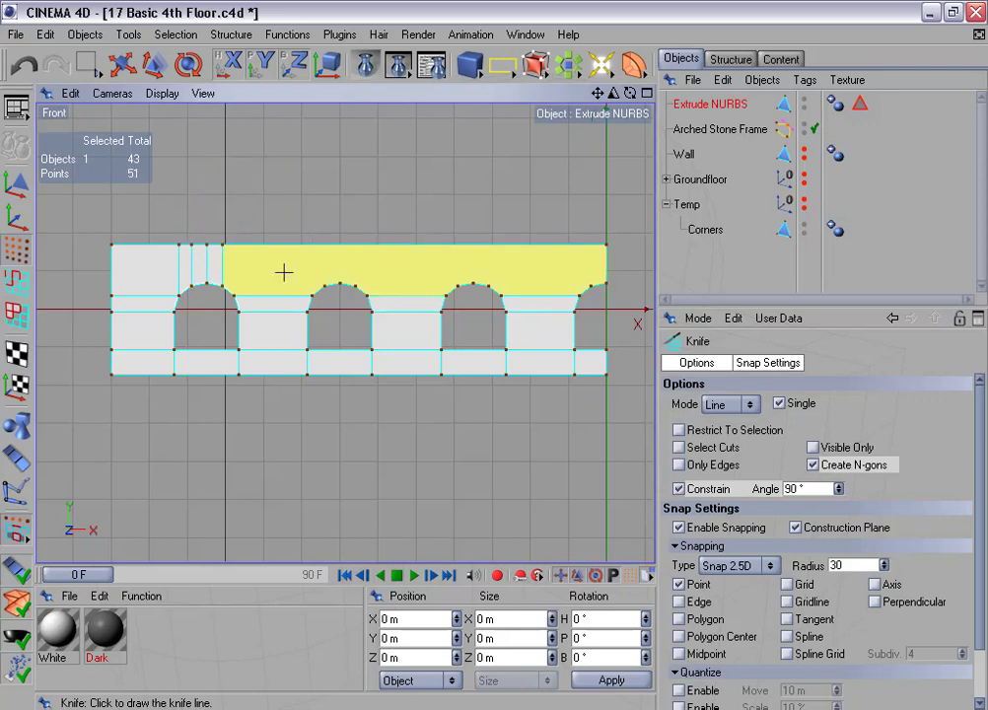
key("ctrl+z")
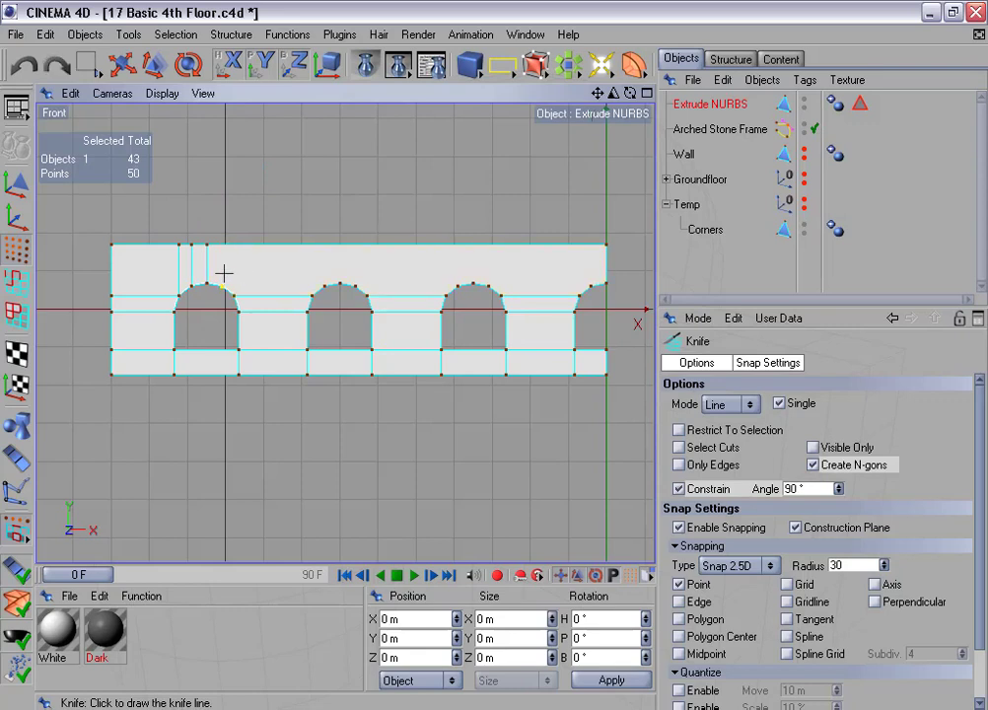
left_click_drag(225, 270, 275, 206)
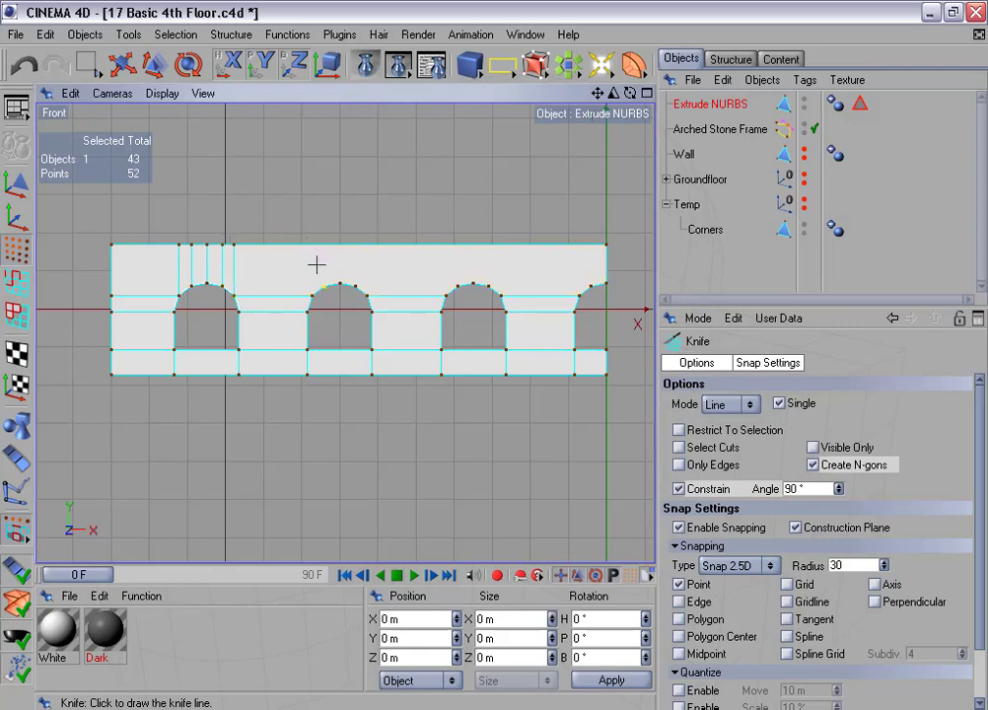
Knife vertical cuts from the second window's five upper arch points up to the wall's top edge
left_click_drag(304, 282, 311, 195)
mouse_move(325, 262)
left_mouse_down()
mouse_move(335, 208)
mouse_move(360, 193)
left_mouse_up()
left_click_drag(360, 267, 382, 196)
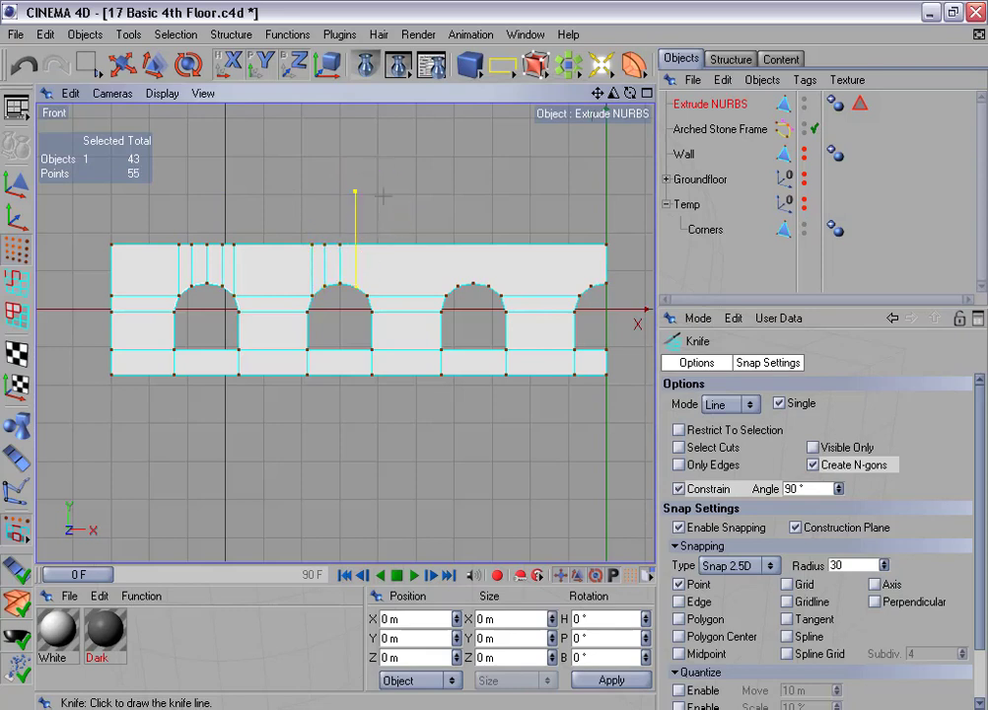
left_click_drag(380, 280, 396, 193)
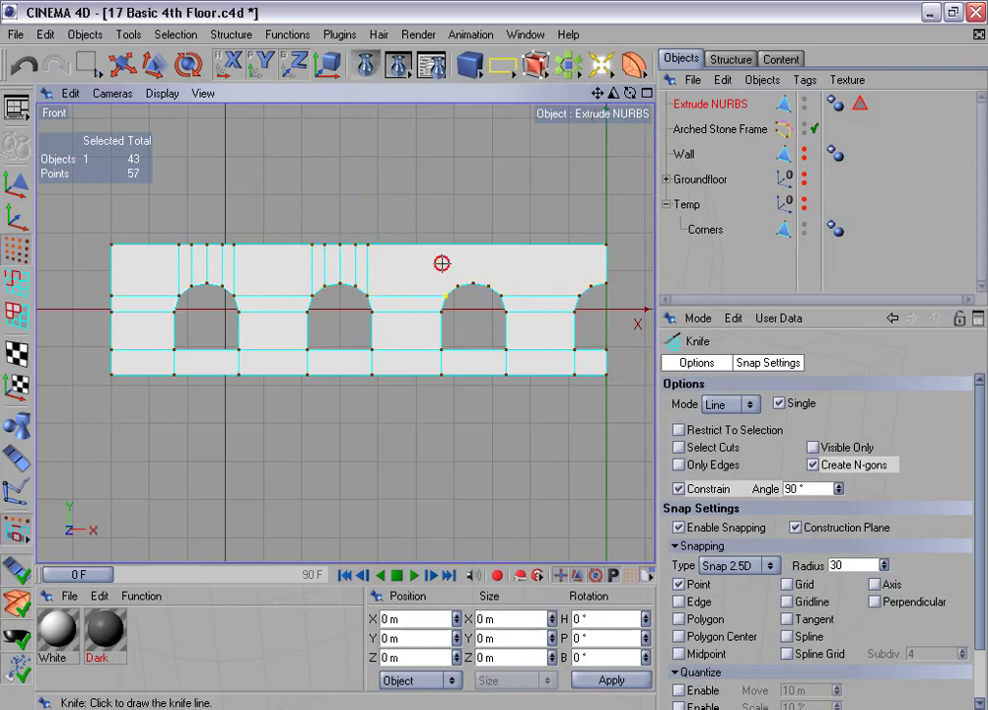
Knife vertical cuts from the upper arch points of the third window and the half window to the wall's top edge
left_click_drag(444, 264, 470, 197)
left_click_drag(475, 262, 486, 204)
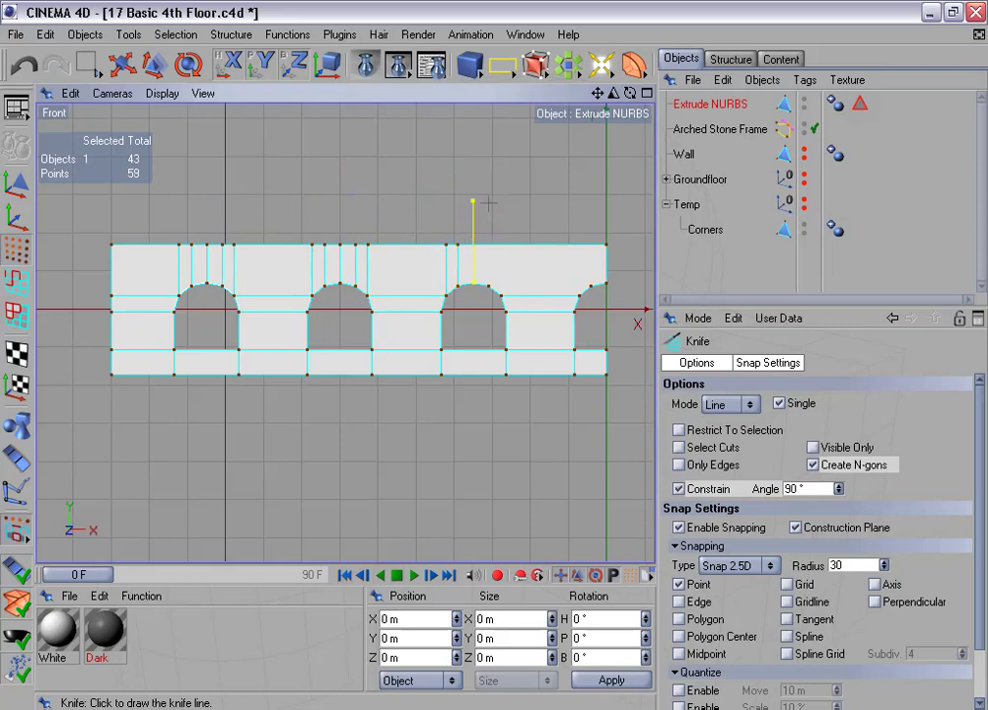
left_click_drag(491, 269, 492, 202)
left_click_drag(521, 248, 522, 247)
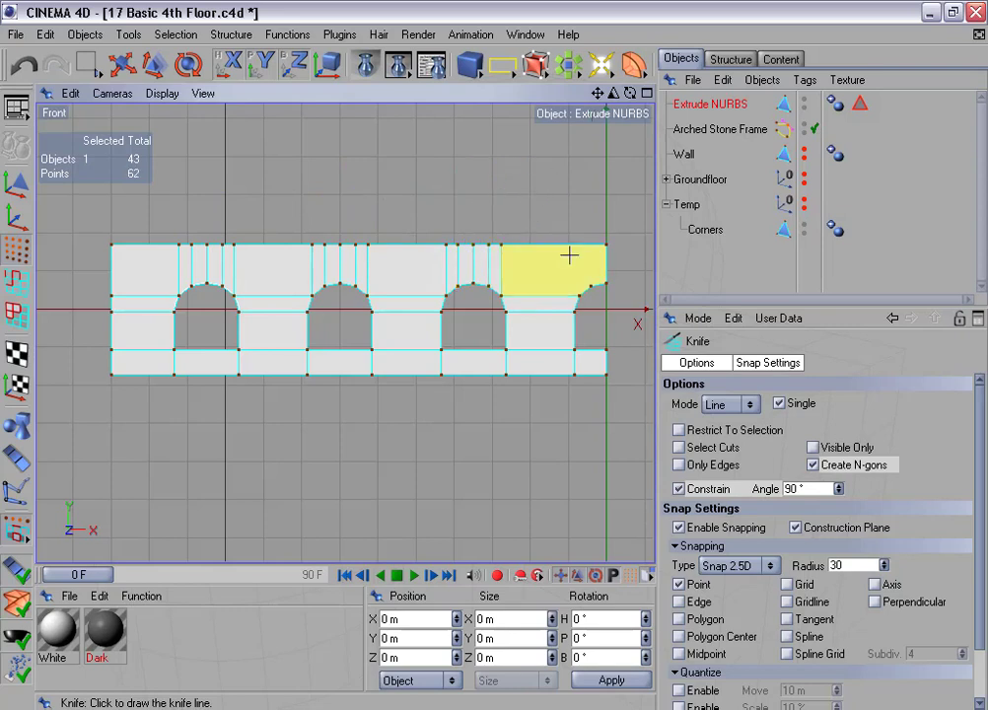
left_click_drag(571, 285, 573, 233)
left_click_drag(589, 278, 595, 187)
Check the alignment of the bottom and sill point rows and set the wall's left-edge sill-level point to Y -104 m
middle_click_drag(472, 355, 457, 350, "alt")
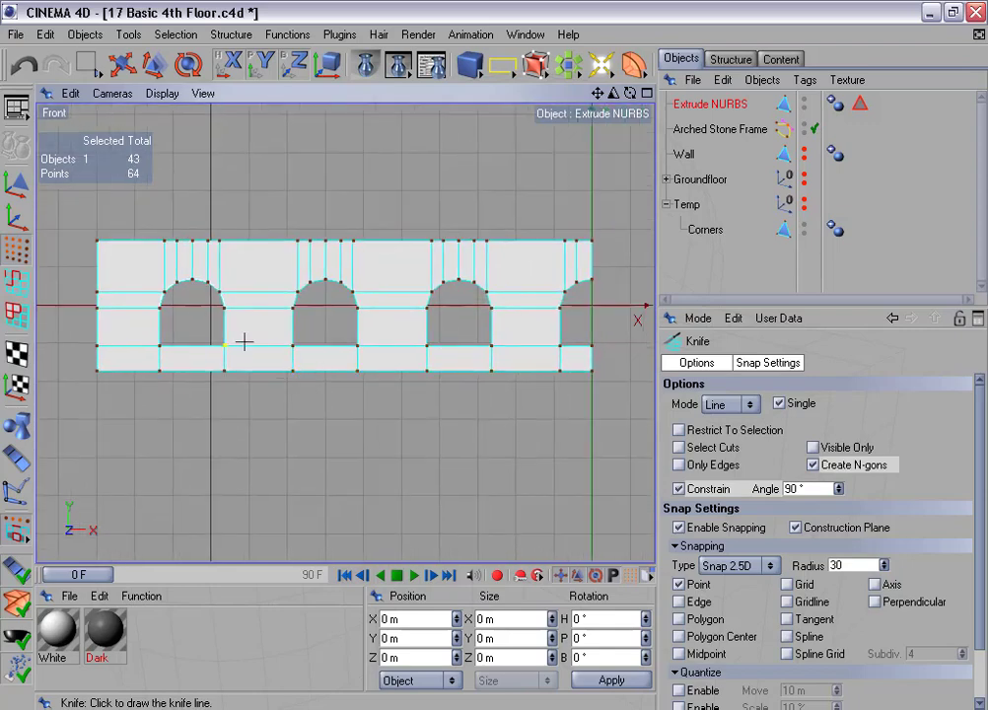
left_click(87, 64)
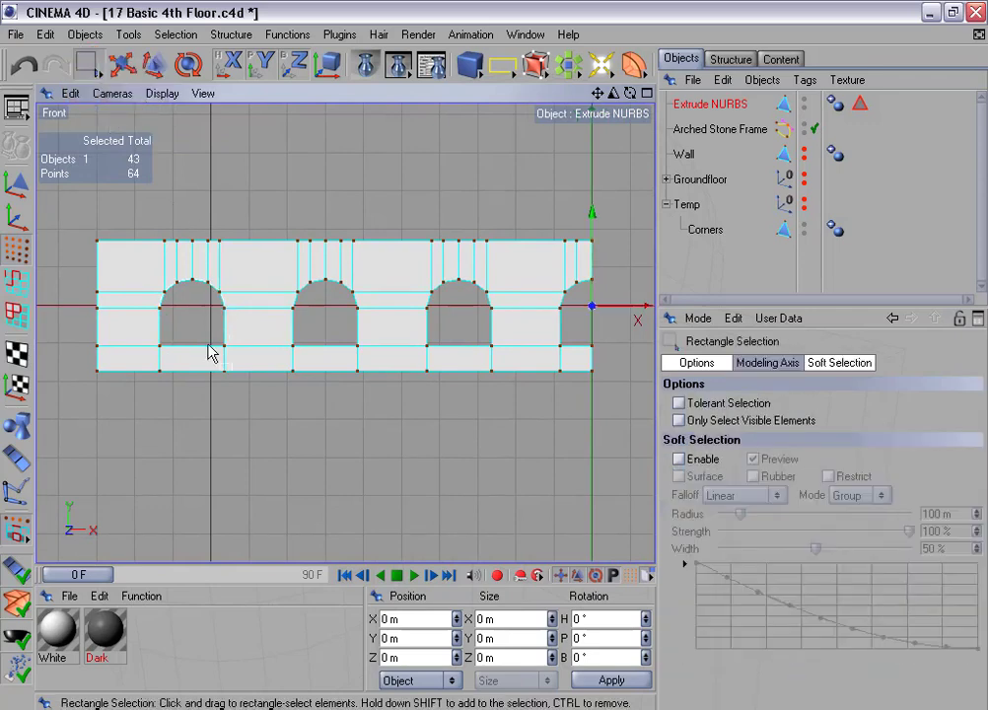
scroll(228, 404, "down", 1)
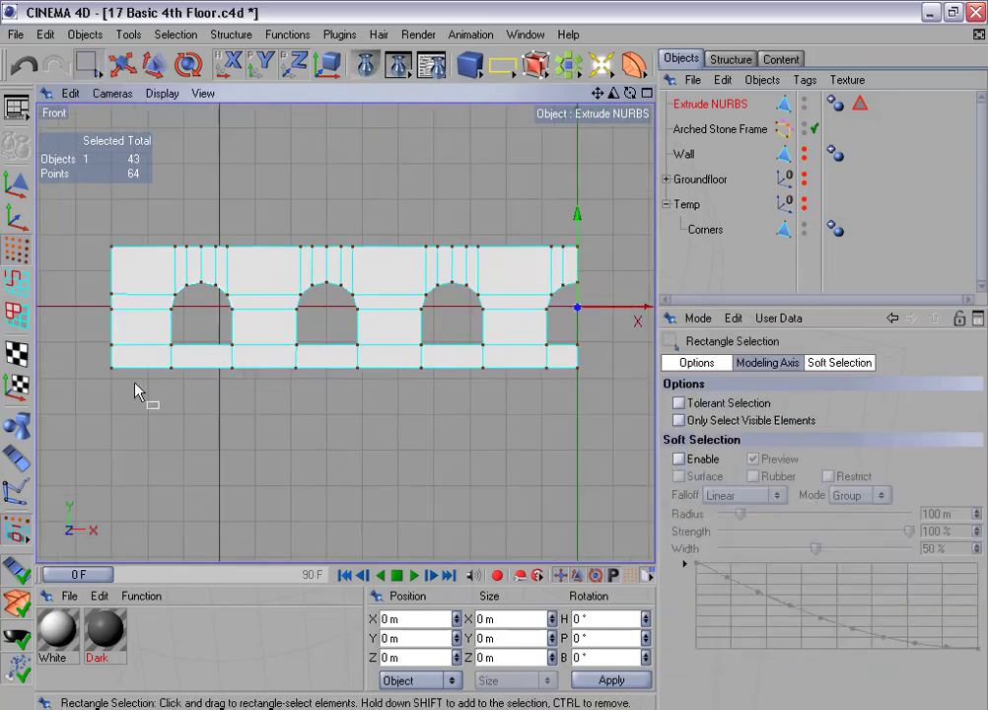
left_click_drag(109, 365, 602, 406)
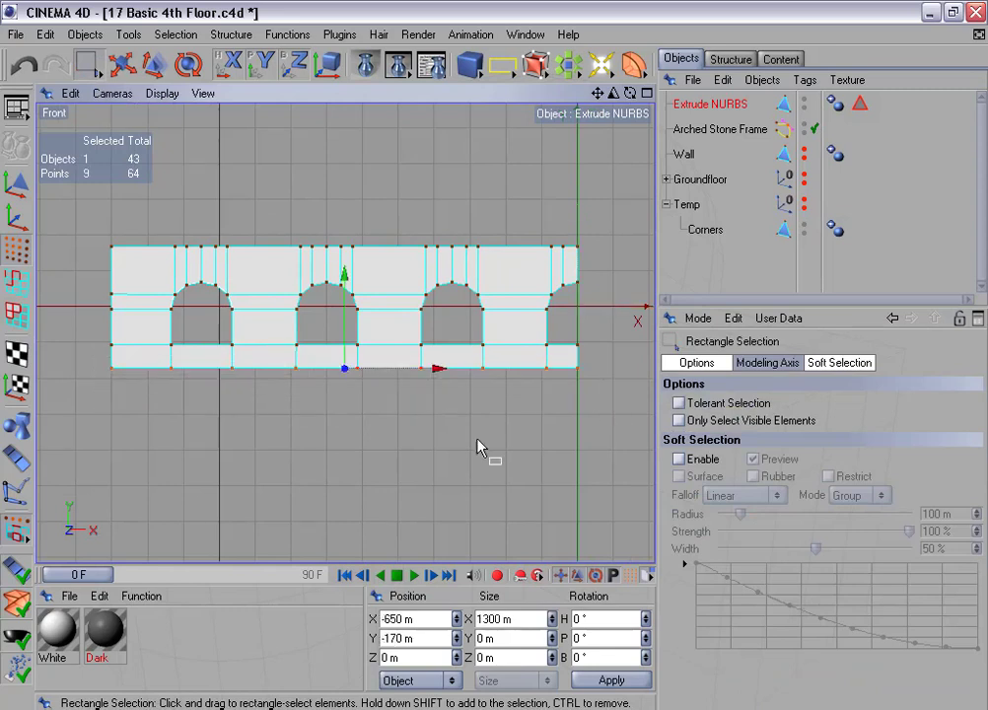
scroll(297, 419, "up", 2)
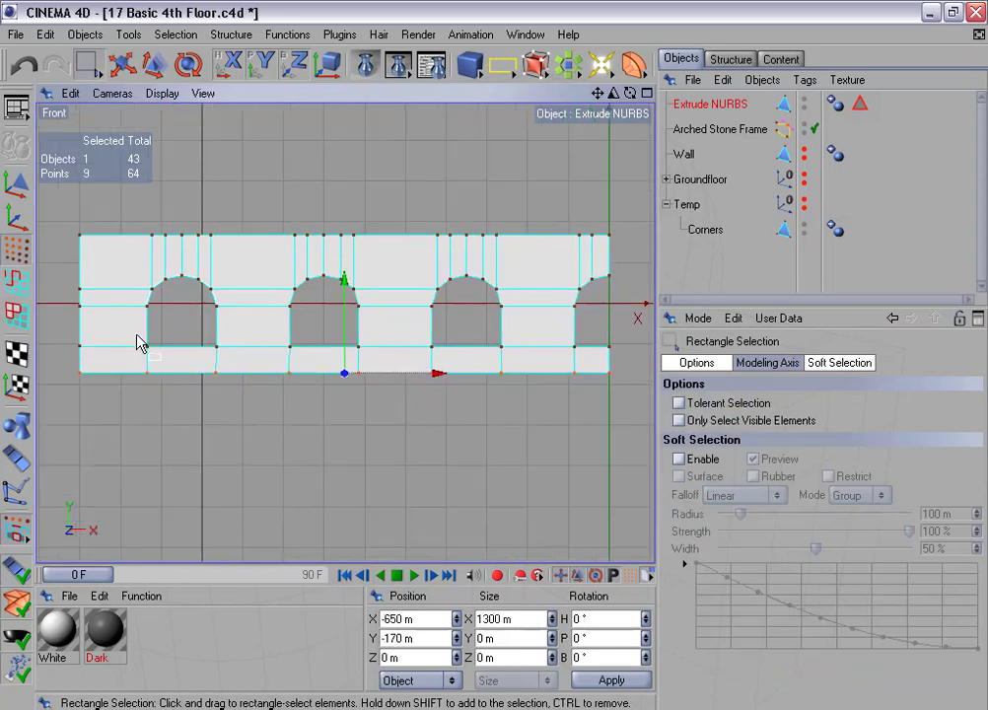
left_click_drag(137, 336, 160, 356)
middle_click_drag(206, 404, 223, 413, "alt")
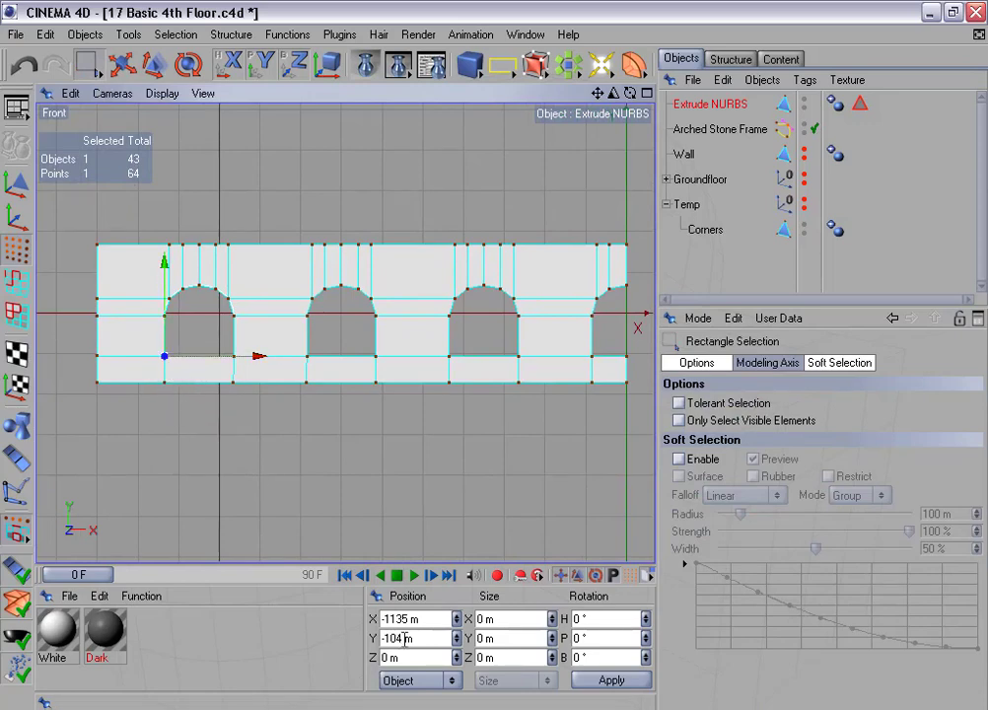
left_click_drag(416, 636, 383, 631)
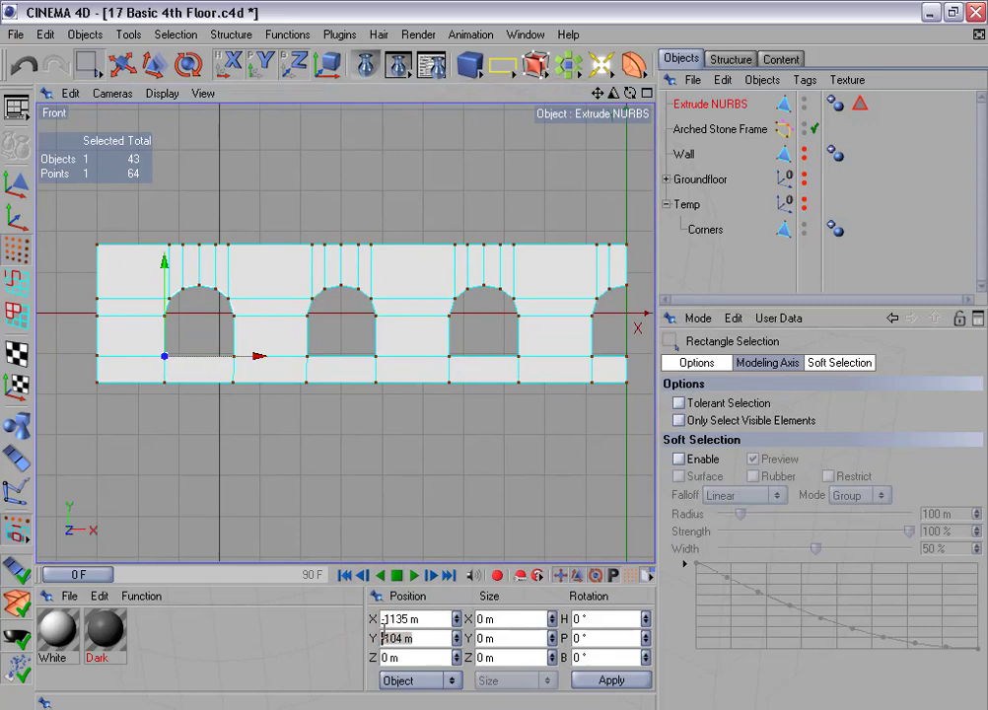
left_click_drag(77, 332, 115, 365)
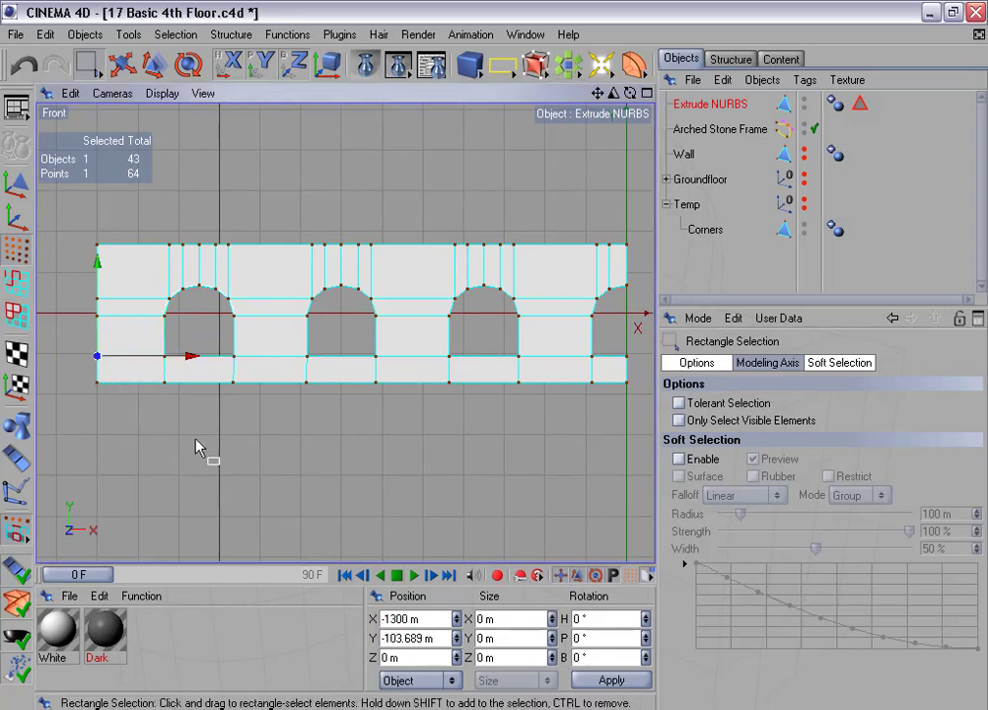
double_click(434, 637)
type("-104 m")
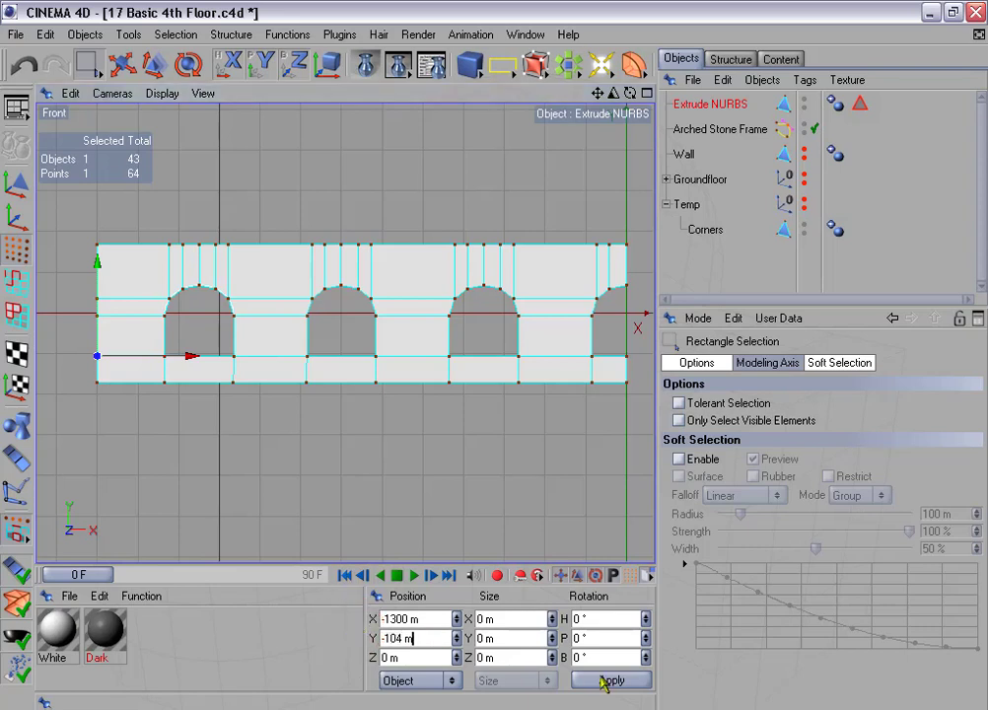
left_click(612, 681)
left_click_drag(67, 350, 668, 367)
Copy the Y position of the first window's left arch-spring point, -5.062 m, to the matching point on the wall's left edge
left_click(164, 315)
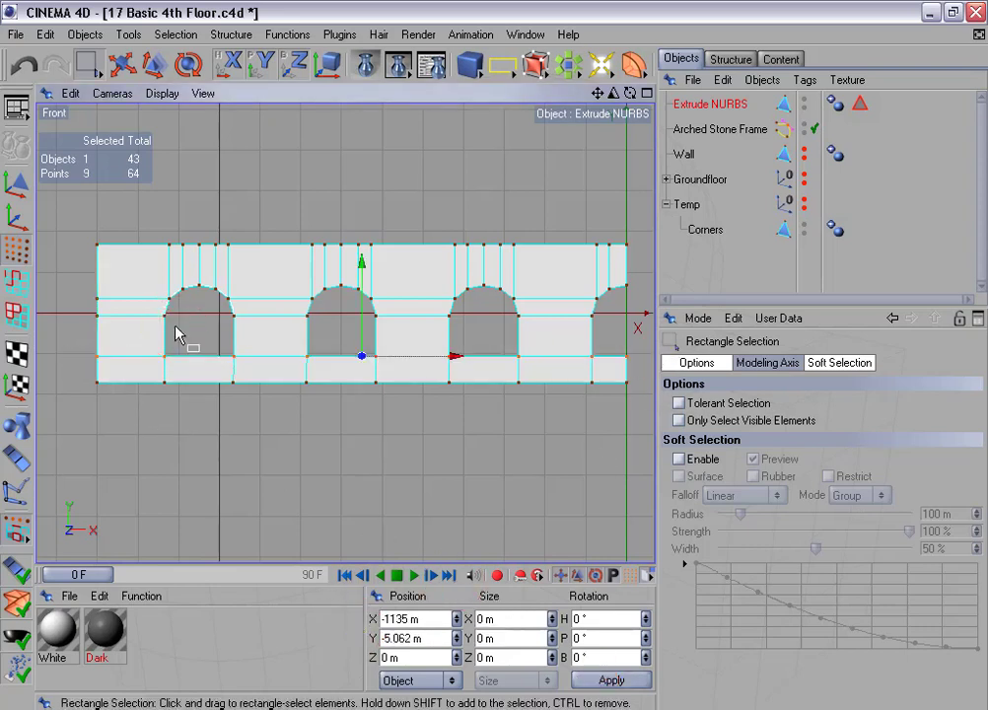
double_click(425, 640)
key("ctrl+c")
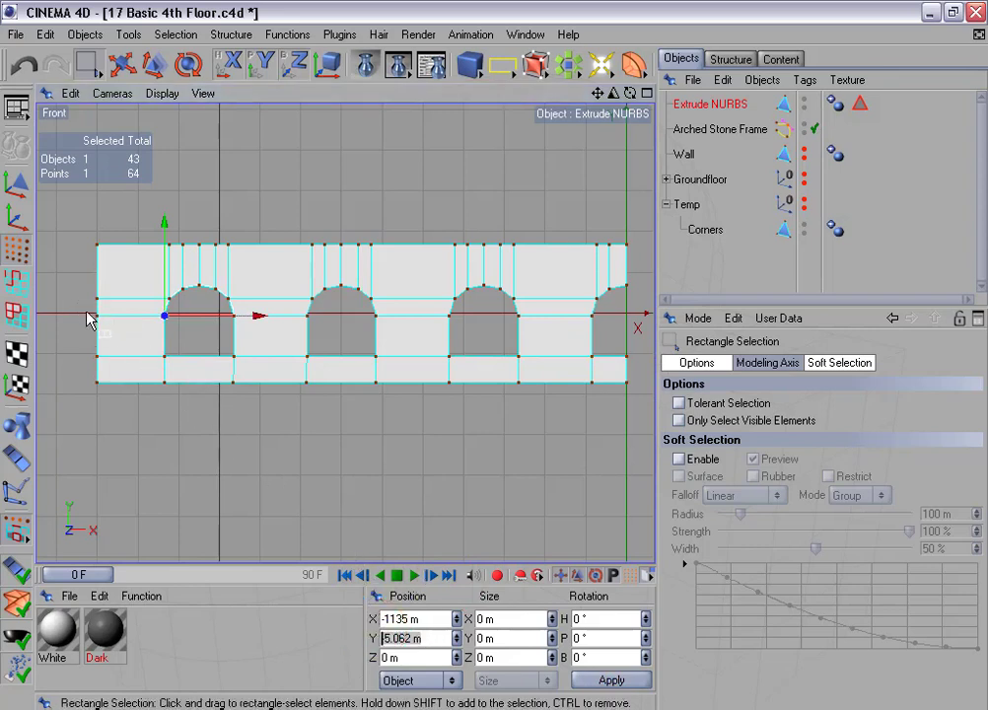
left_click_drag(87, 311, 105, 320)
scroll(165, 365, "down", 1)
double_click(428, 639)
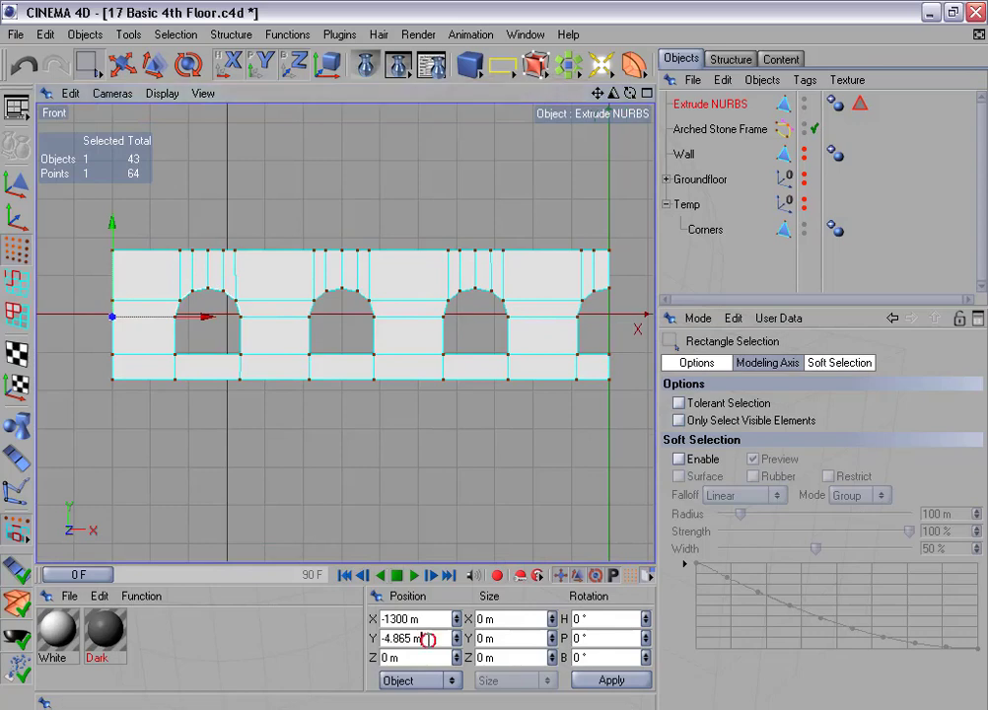
key("ctrl+v")
Copy the Y position 36.604 m from the first window's lower left arch point to the matching point on the wall's left edge
scroll(188, 330, "up", 2)
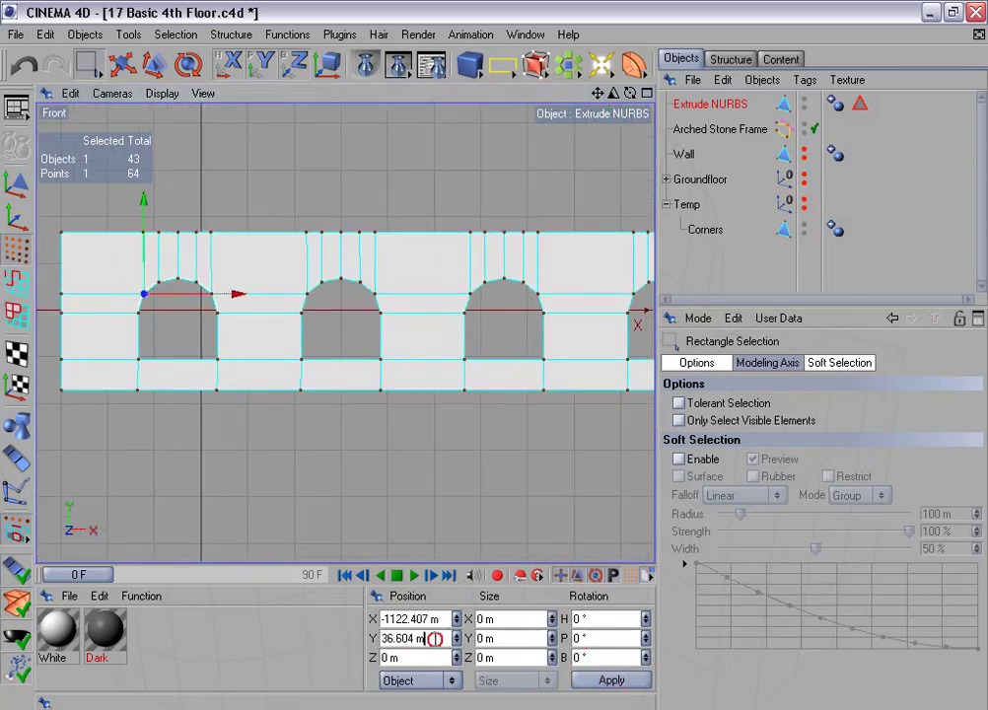
left_click_drag(436, 640, 352, 636)
key("ctrl+c")
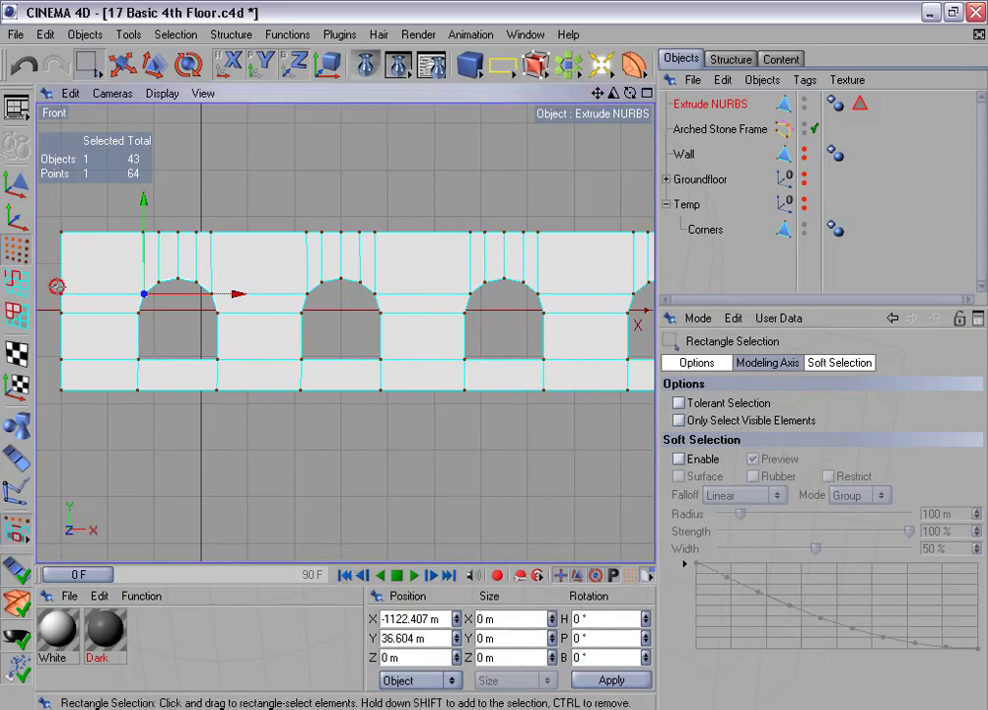
left_click(60, 292)
left_click_drag(430, 636, 305, 639)
key("ctrl+v")
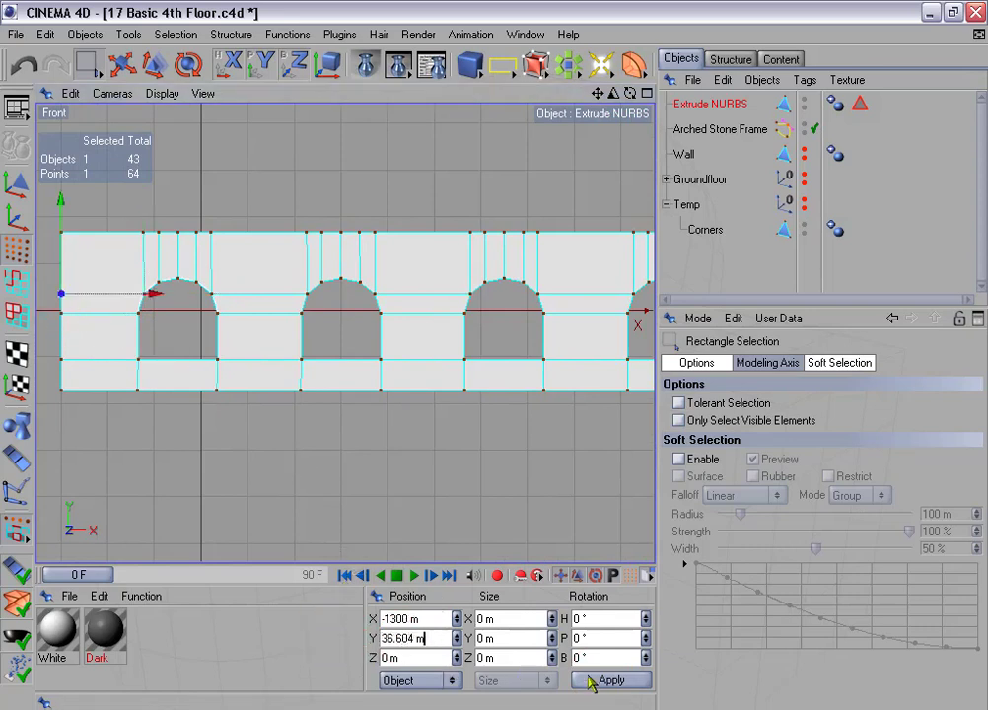
scroll(252, 439, "up", 2)
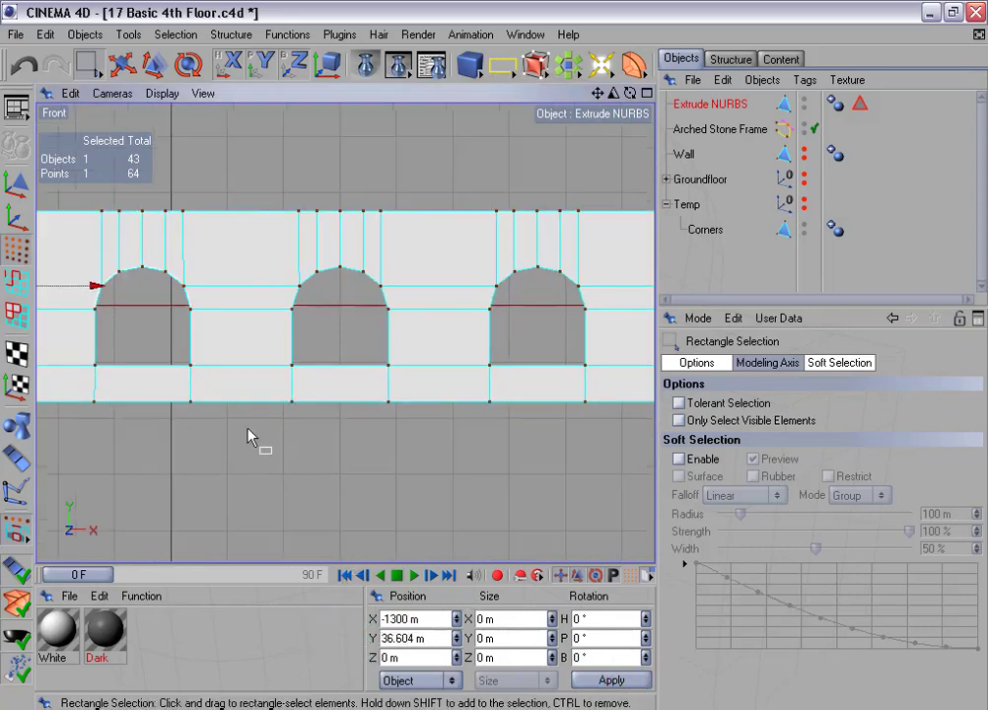
middle_click_drag(324, 443, 481, 457, "alt")
scroll(256, 410, "up", 3)
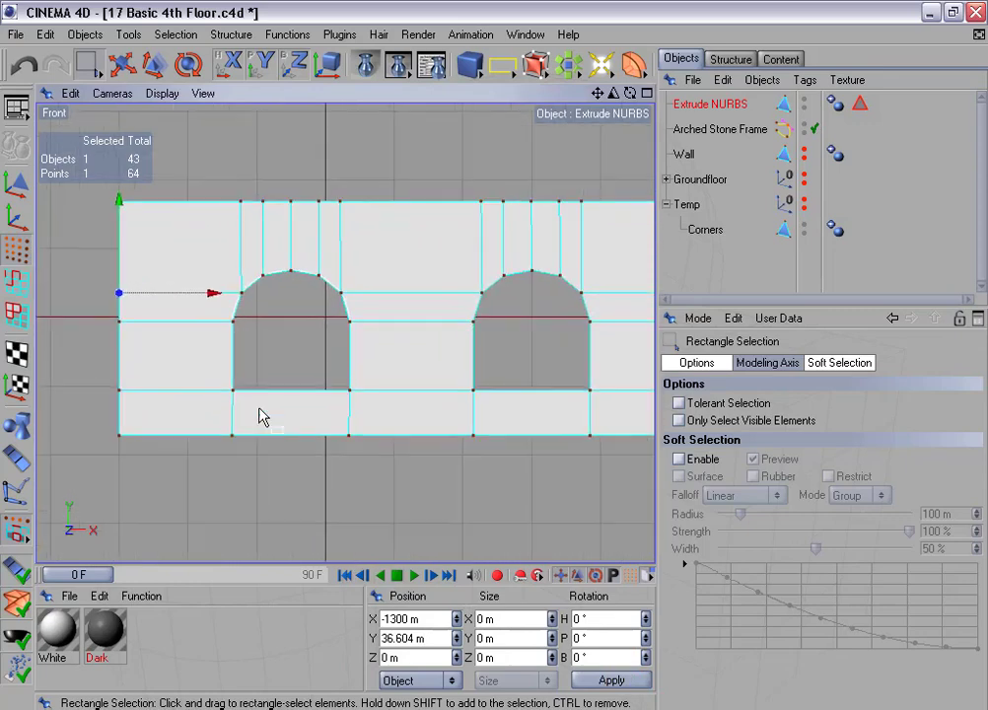
Switch the front view to Lines display to expose the mesh edges around the first arched window
scroll(240, 390, "up", 1)
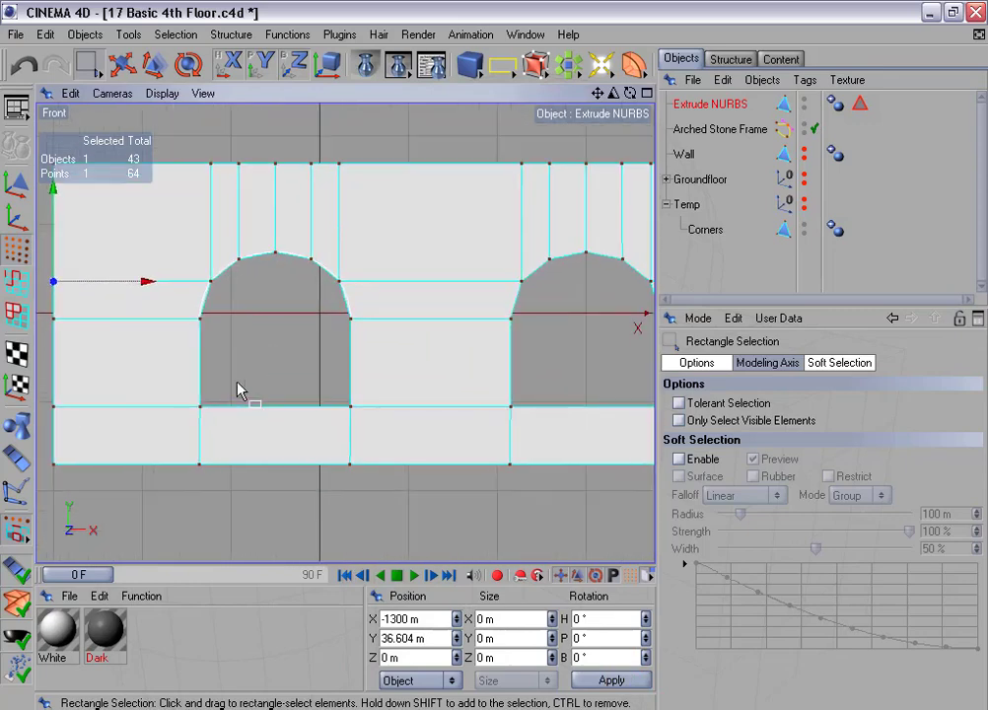
middle_click_drag(355, 474, 335, 475, "alt")
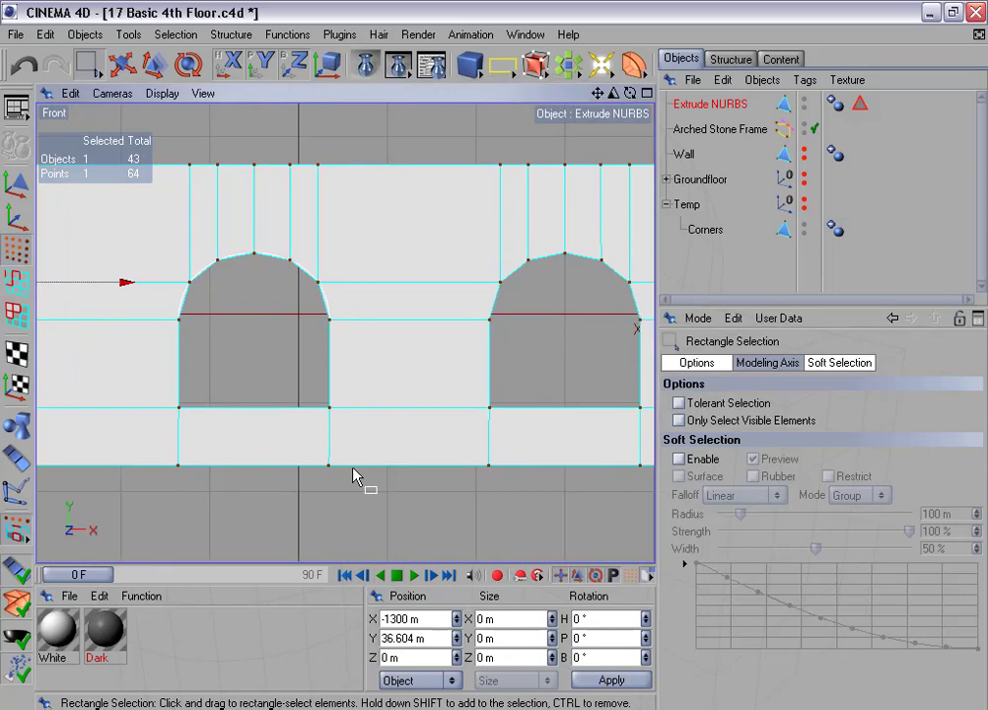
scroll(295, 345, "up", 1)
left_click(161, 92)
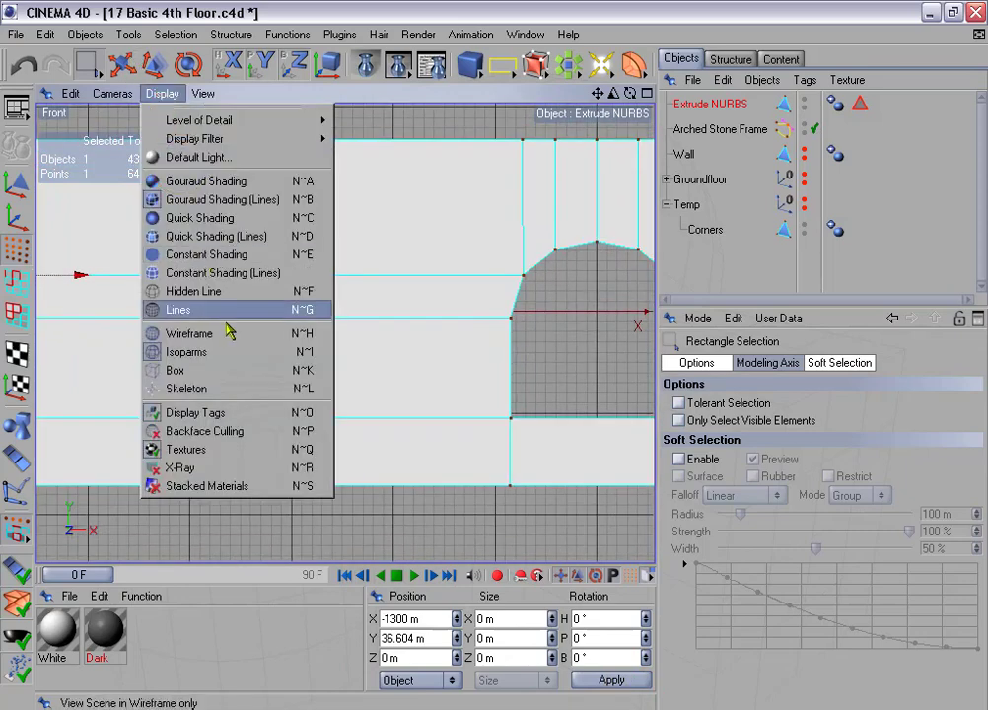
left_click(225, 309)
middle_click_drag(211, 349, 322, 327, "alt")
scroll(222, 362, "up", 1)
scroll(222, 370, "up", 1)
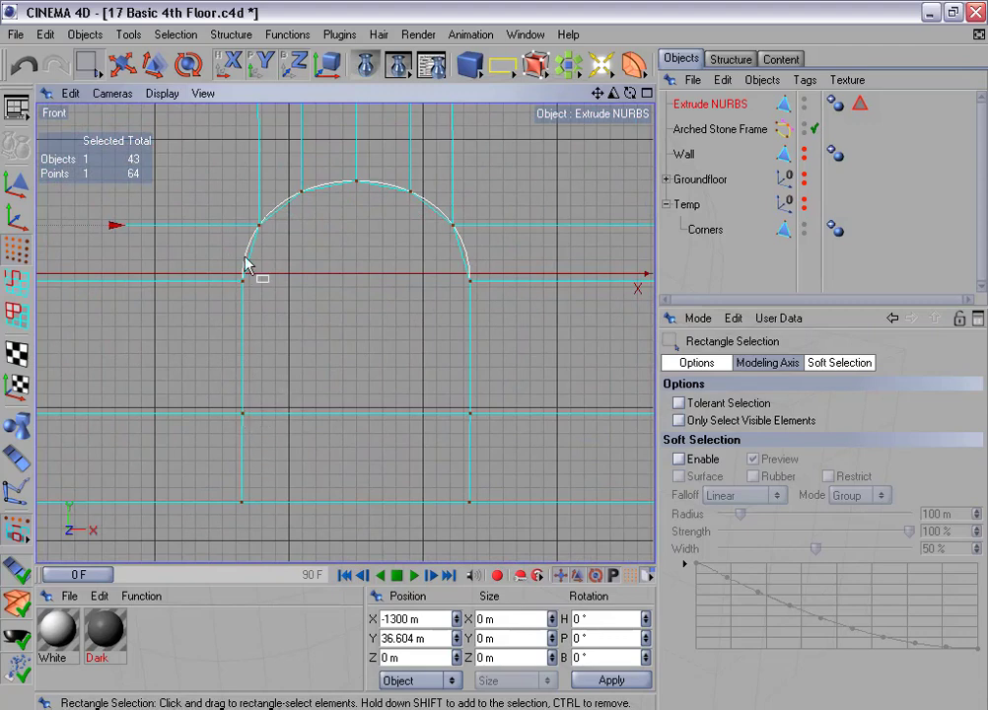
Compare the Arched Stone Frame spline's curve with the wall mesh's points around the first window's arch
left_click(718, 130)
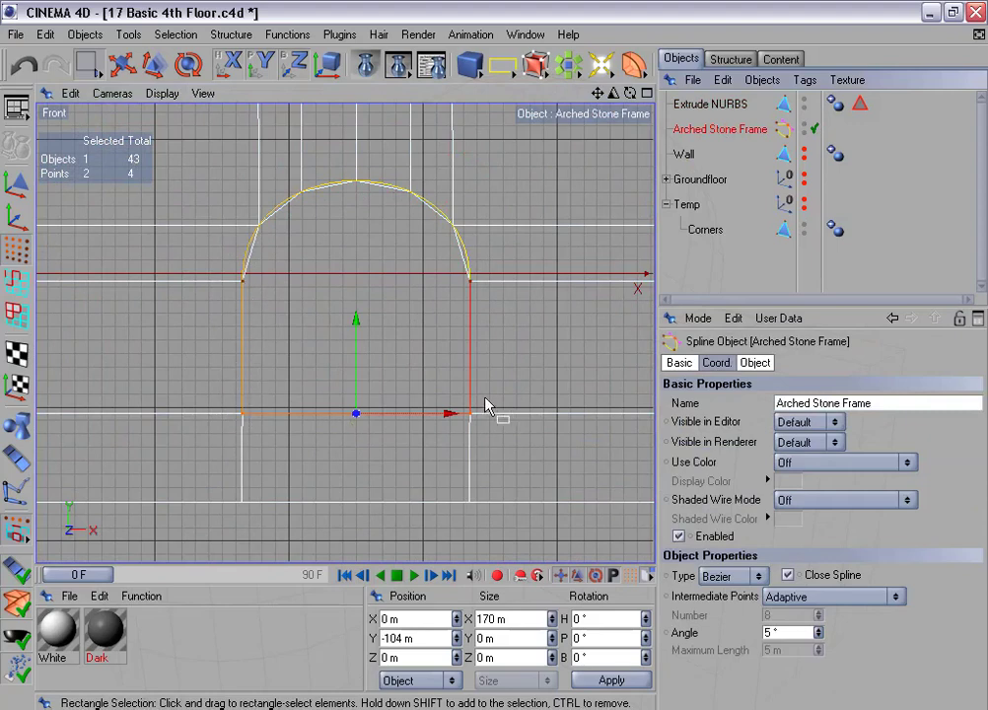
left_click(711, 104)
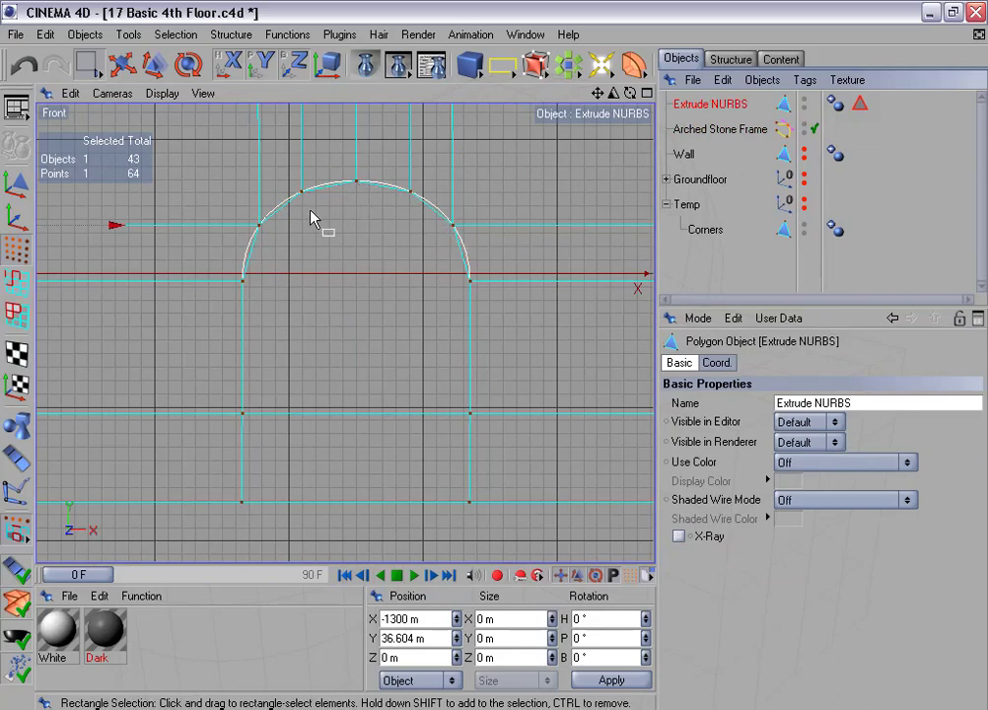
middle_click_drag(371, 237, 366, 269, "alt")
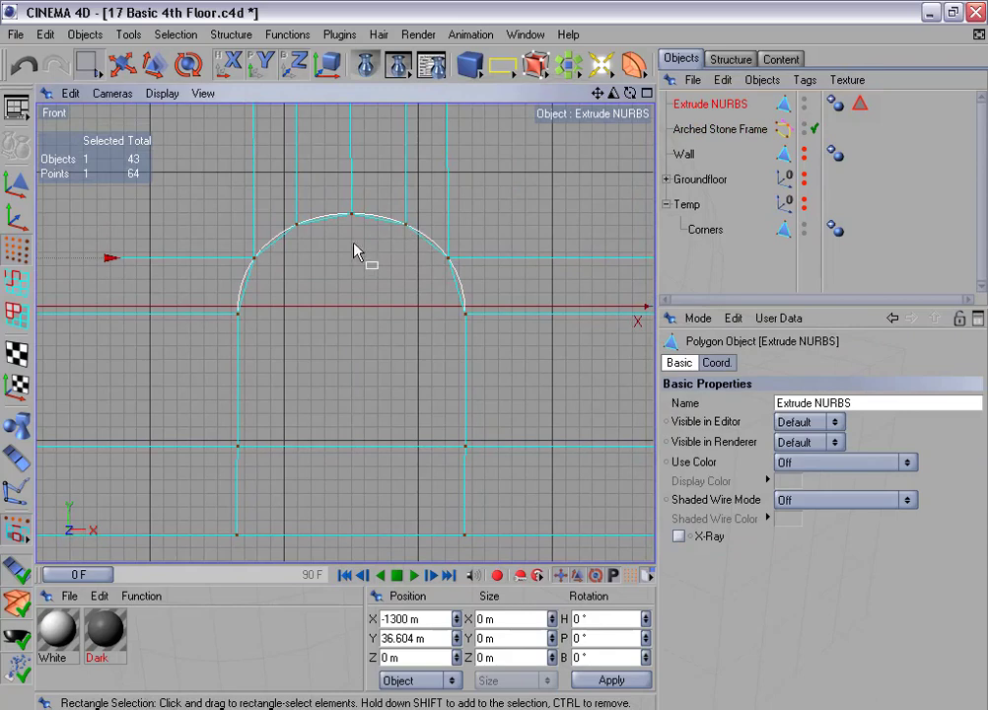
scroll(236, 269, "down", 1)
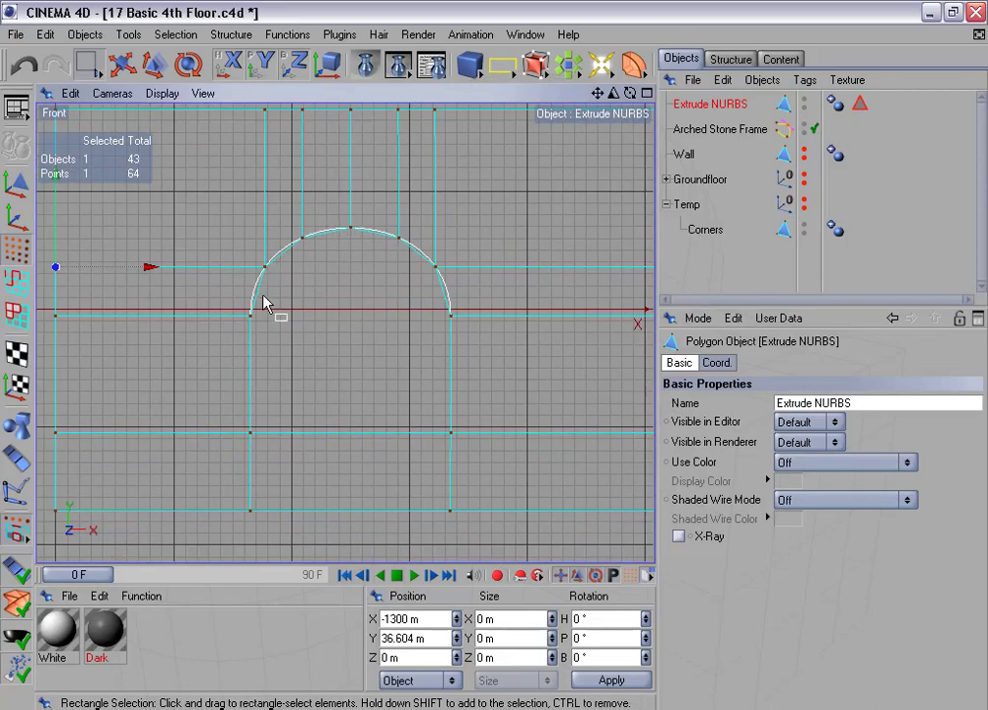
scroll(268, 303, "down", 1)
scroll(268, 301, "down", 2)
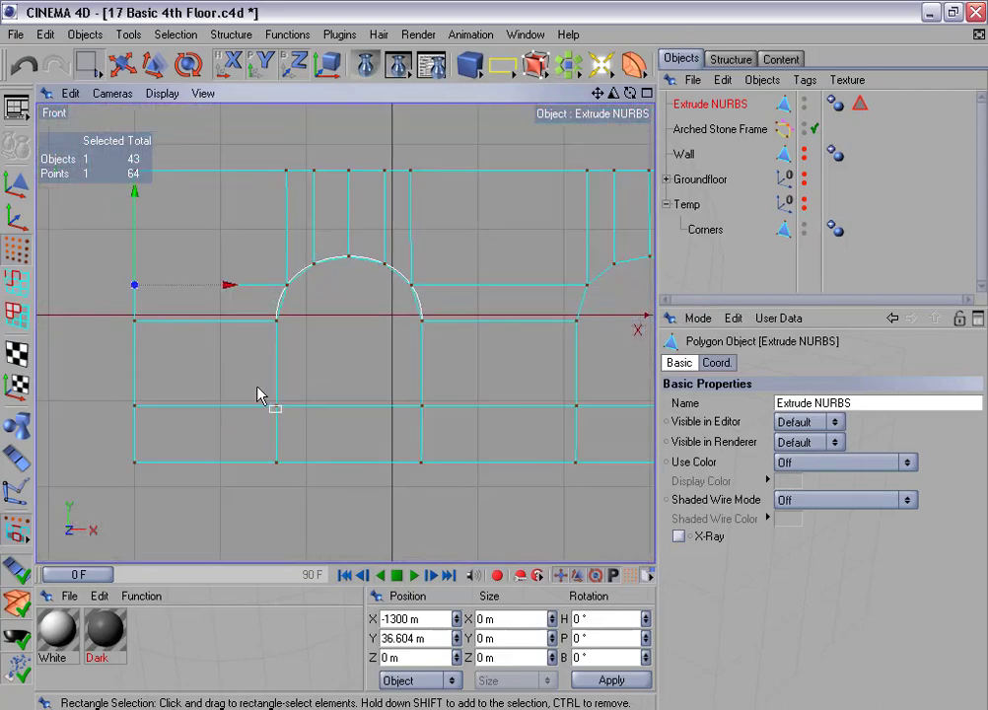
Align the five points along the first window's left side vertically at X position -1135 m with an X size of 0
left_click_drag(258, 388, 293, 421)
middle_click_drag(428, 453, 385, 441, "alt")
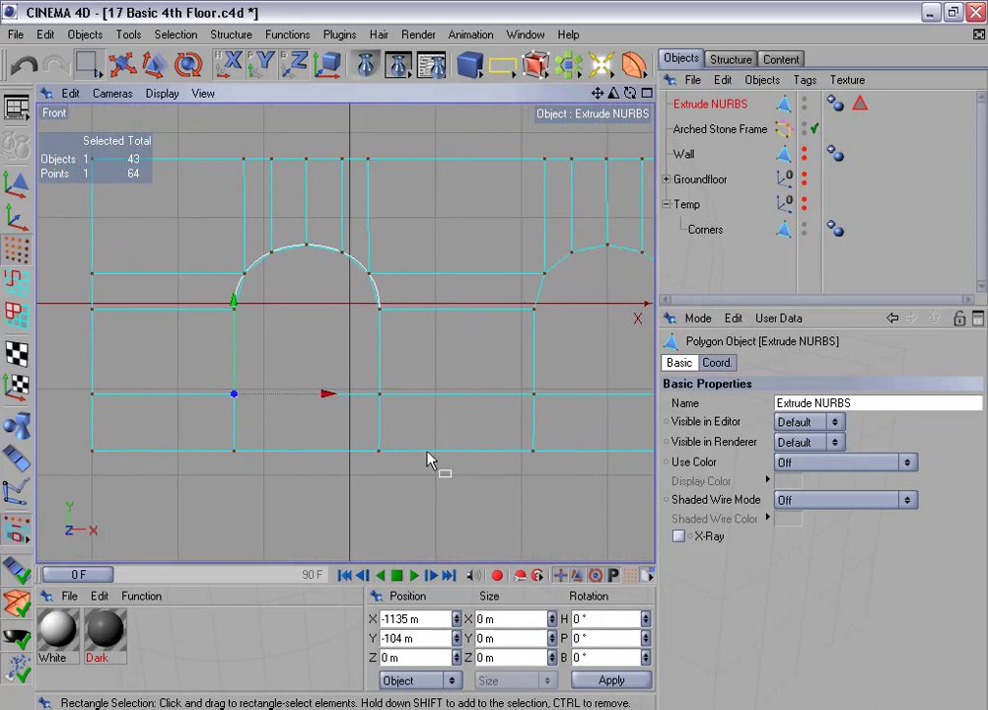
left_click_drag(431, 622, 358, 619)
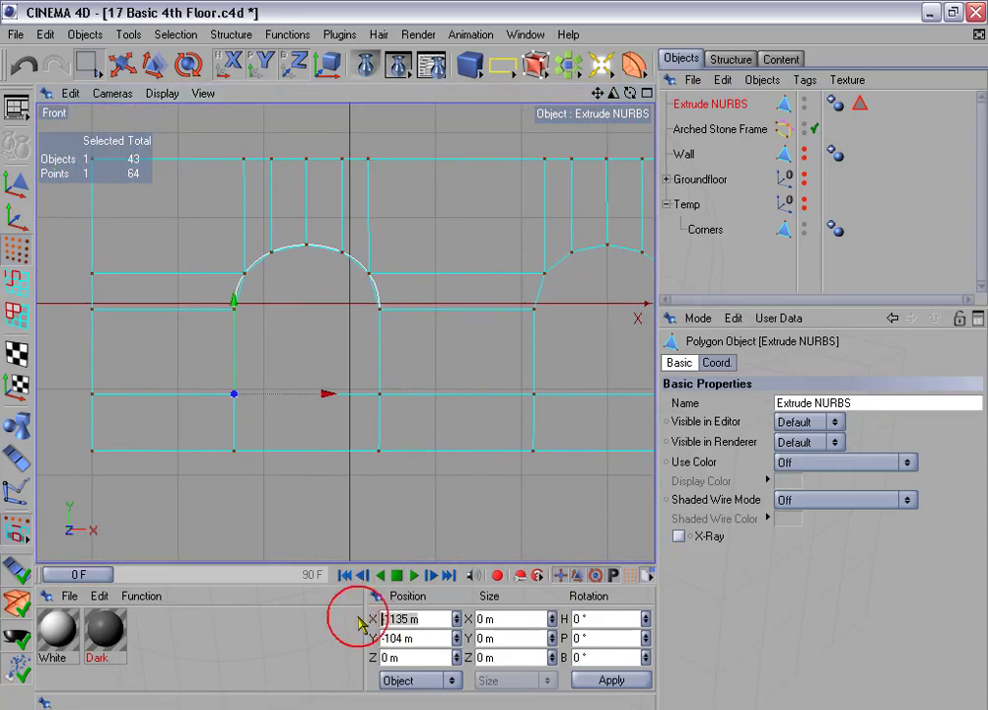
left_click_drag(445, 620, 294, 614)
key("ctrl+c")
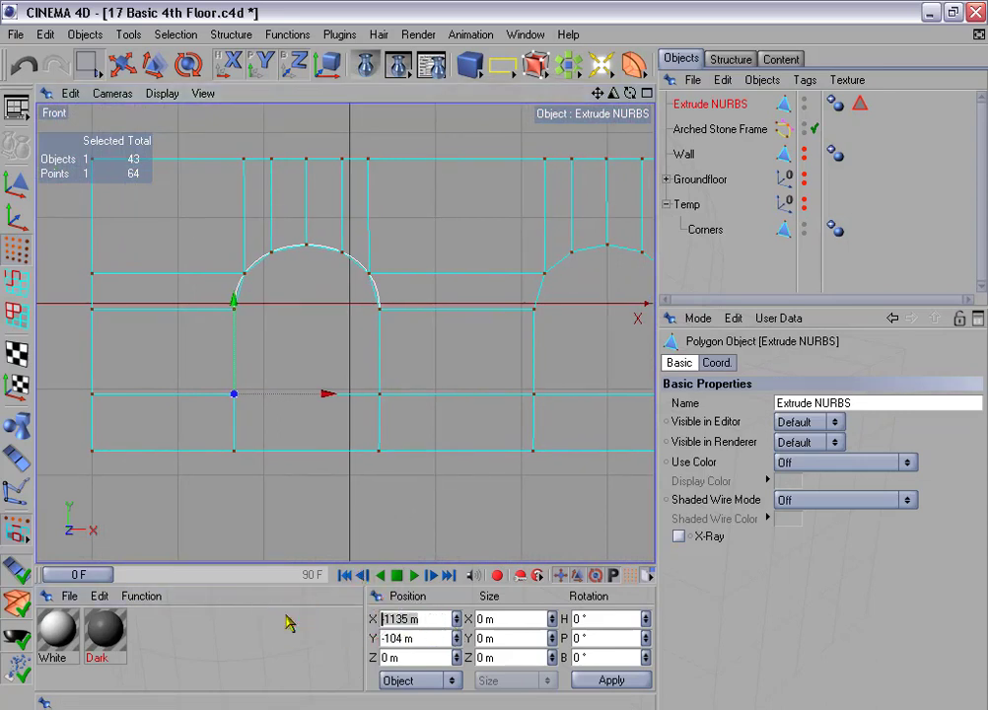
left_click_drag(202, 146, 254, 520)
left_click_drag(411, 620, 336, 614)
key("ctrl+v")
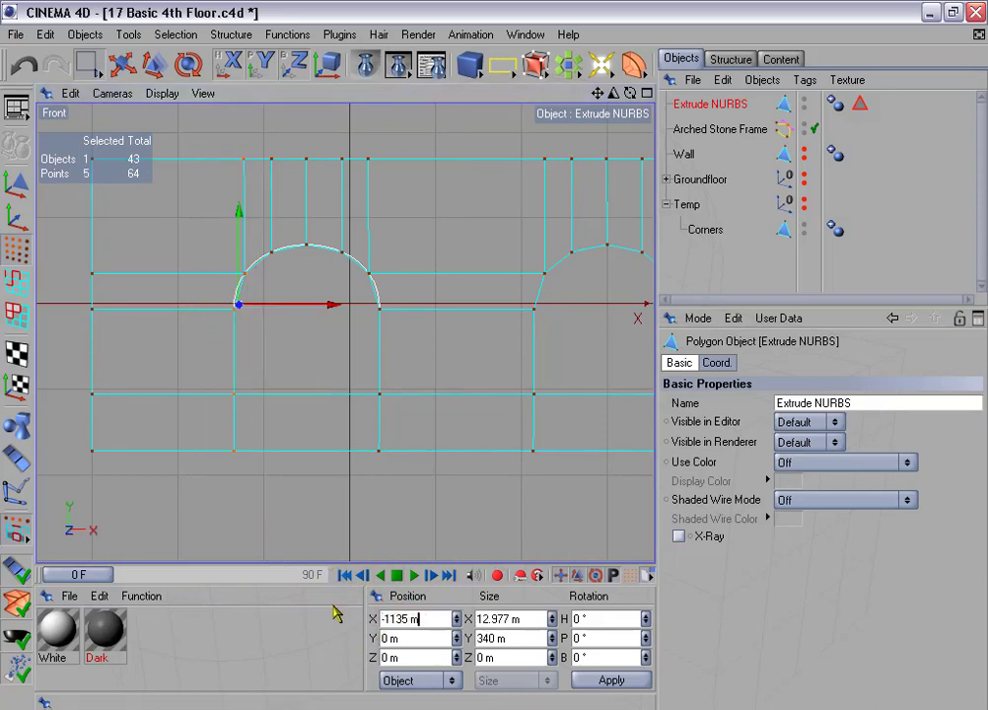
key("Tab")
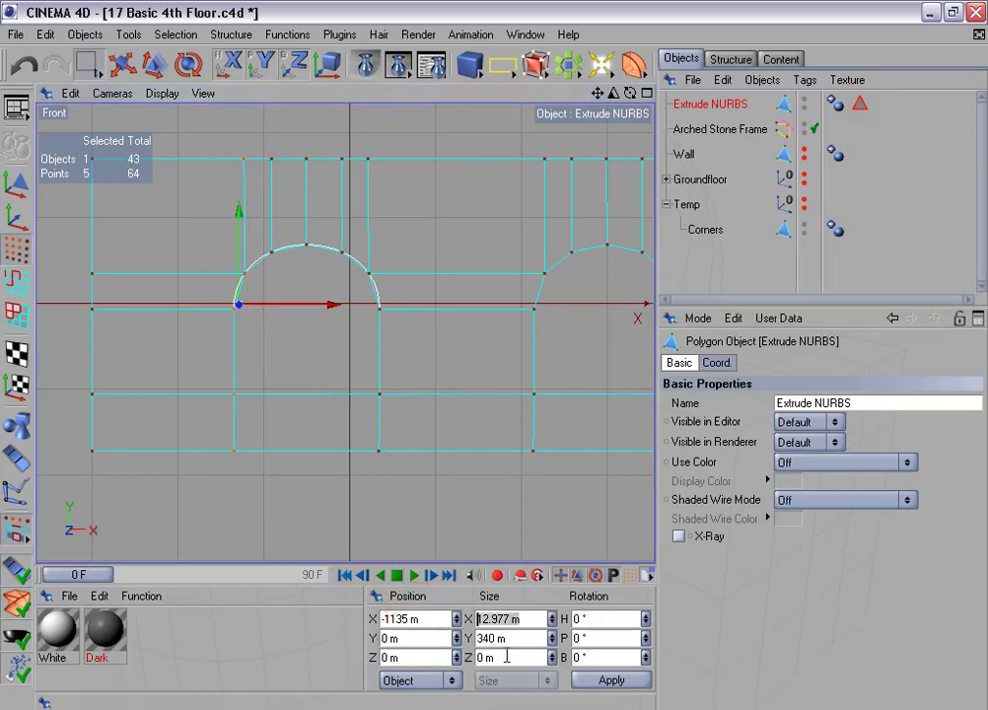
type("0")
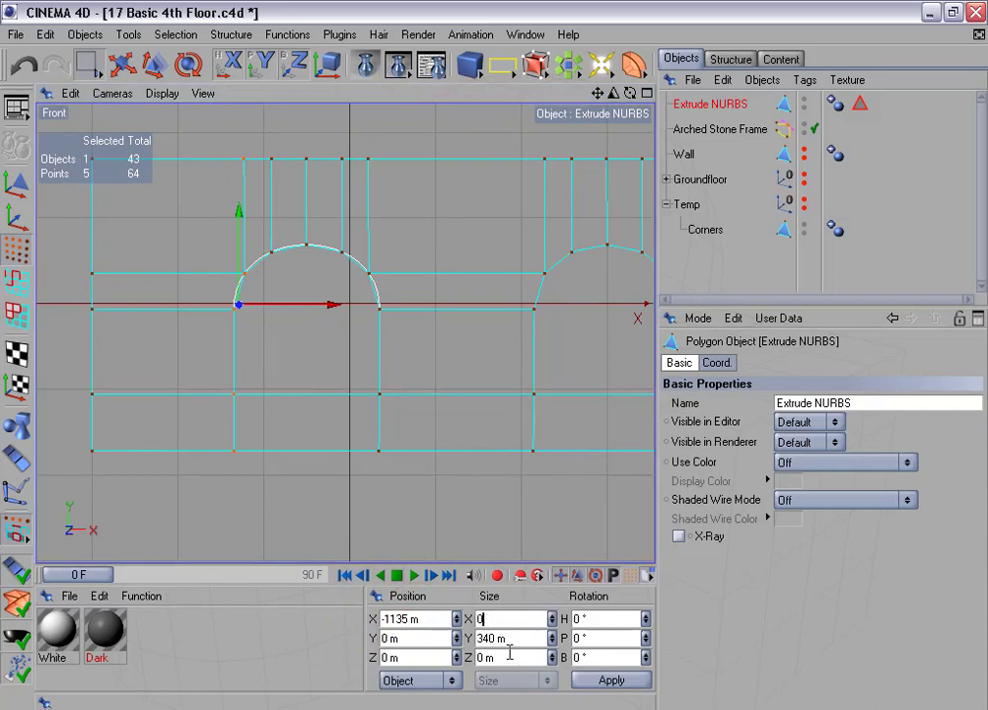
left_click(632, 680)
Copy the X position of the first window's upper-left arch point and hide the Axis with the view's display filter
left_click(270, 254)
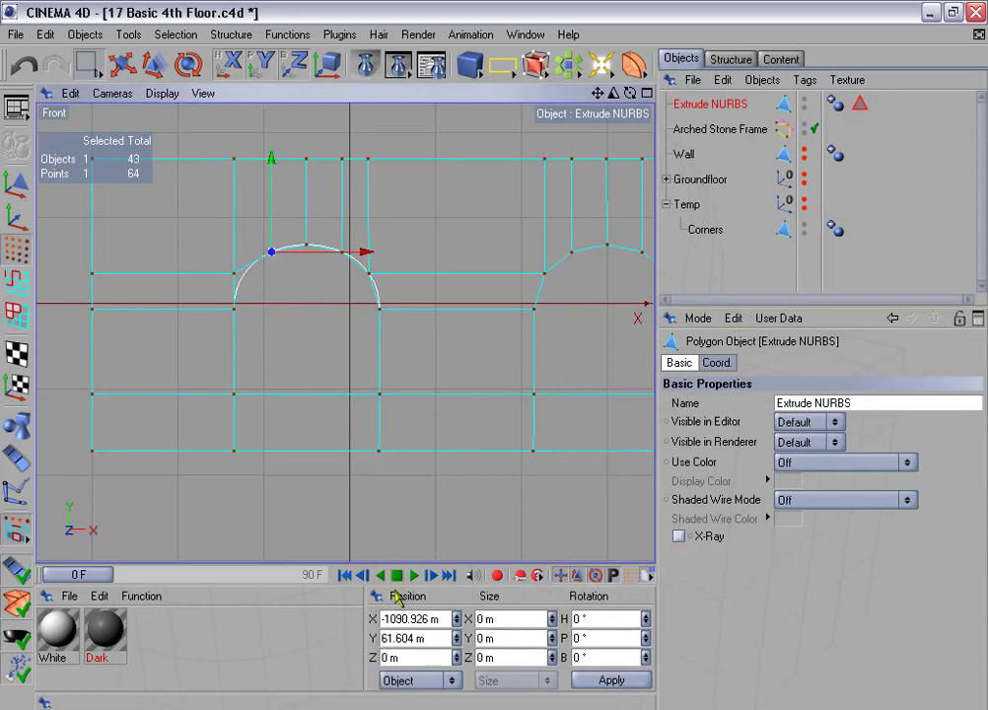
left_click(380, 619)
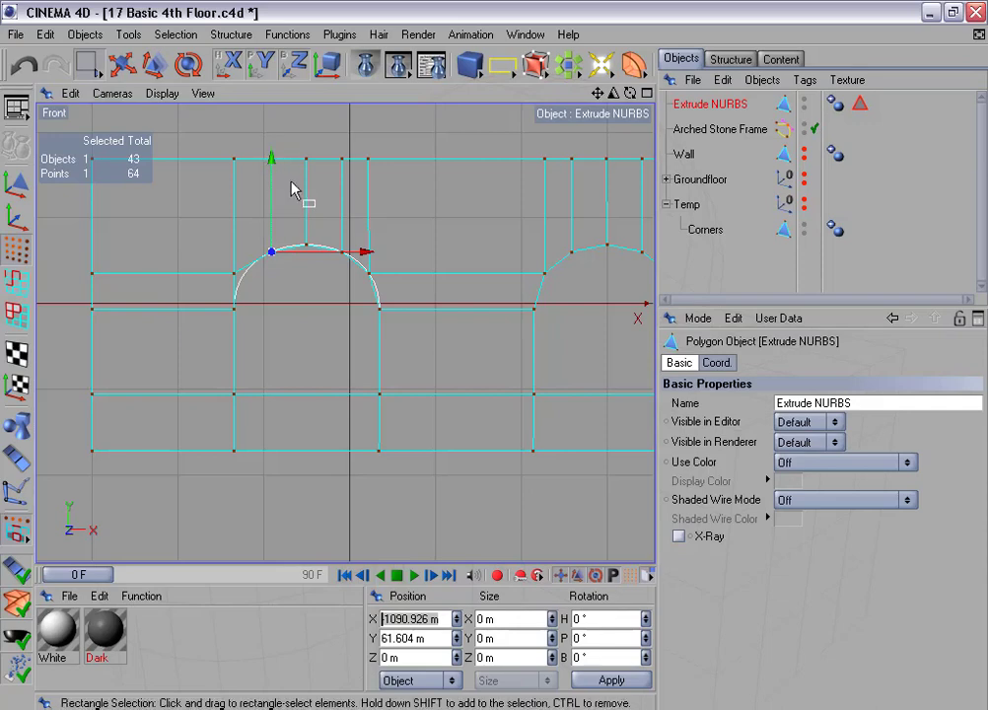
left_click(161, 93)
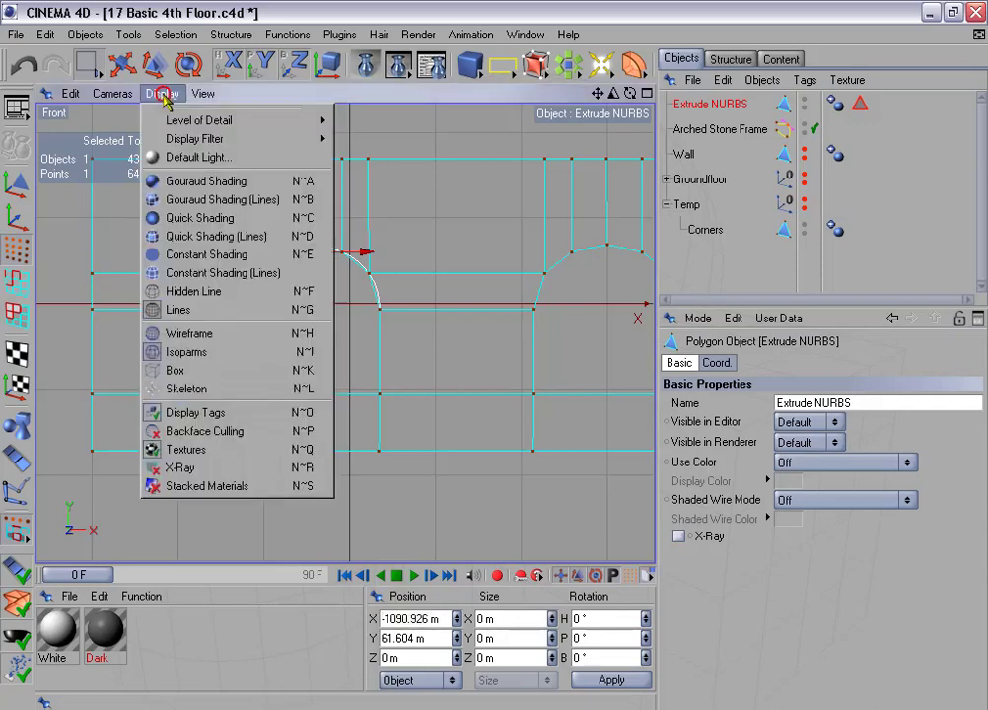
mouse_move(172, 128)
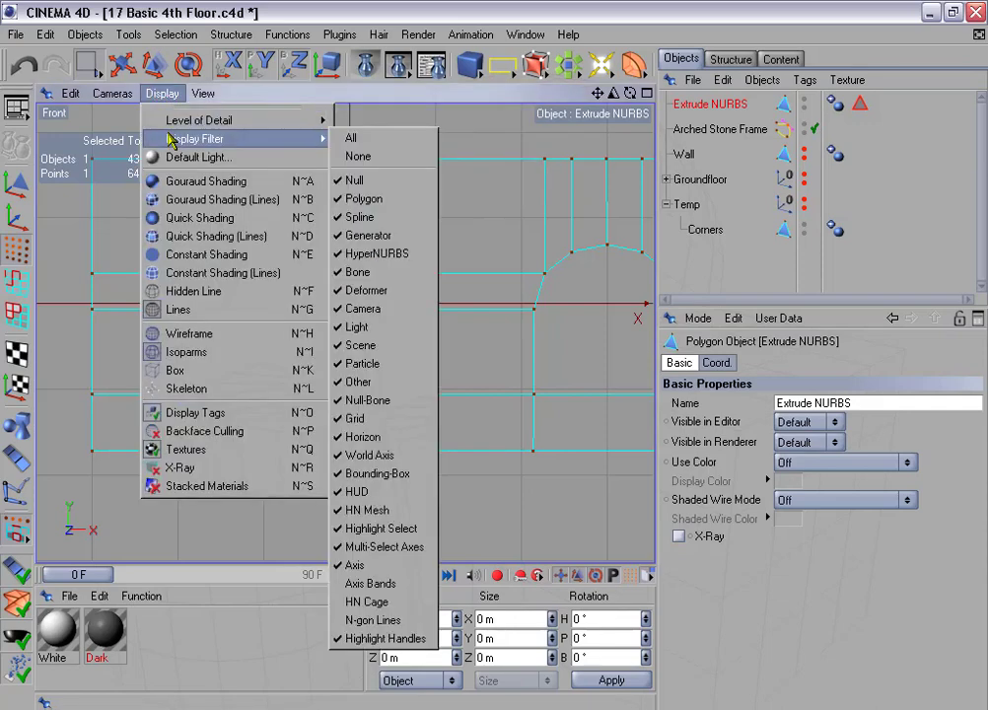
left_click(373, 568)
Set the X position of the top-edge point above the first window's upper-left arch point to -1090.926 m
scroll(337, 384, "up", 1)
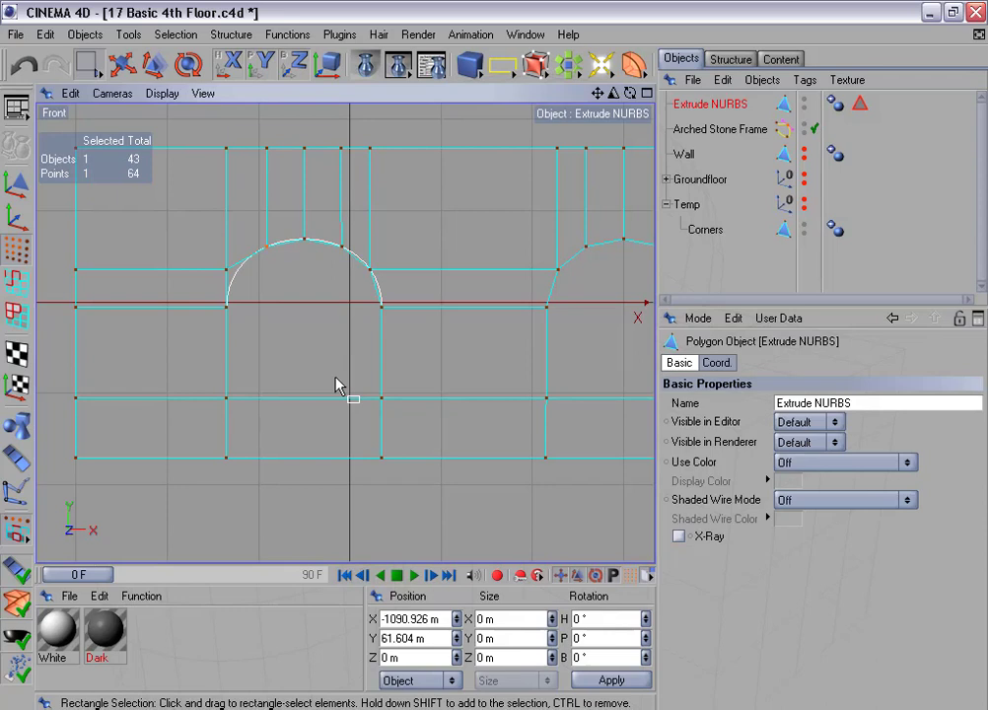
left_click(321, 306)
left_click_drag(257, 139, 278, 166)
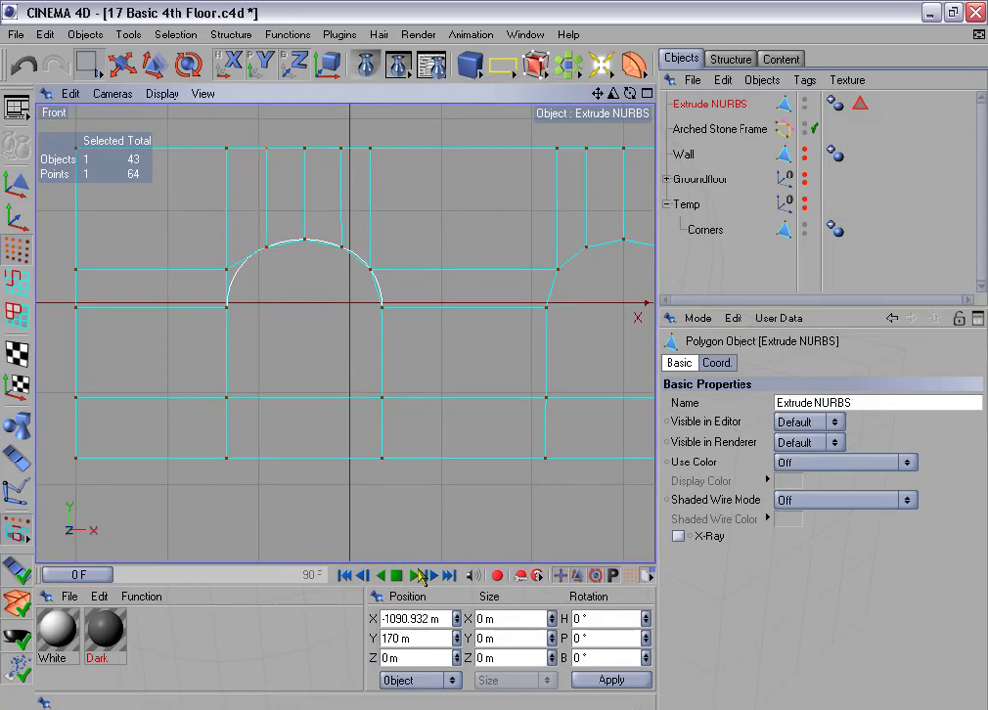
left_click_drag(439, 618, 374, 611)
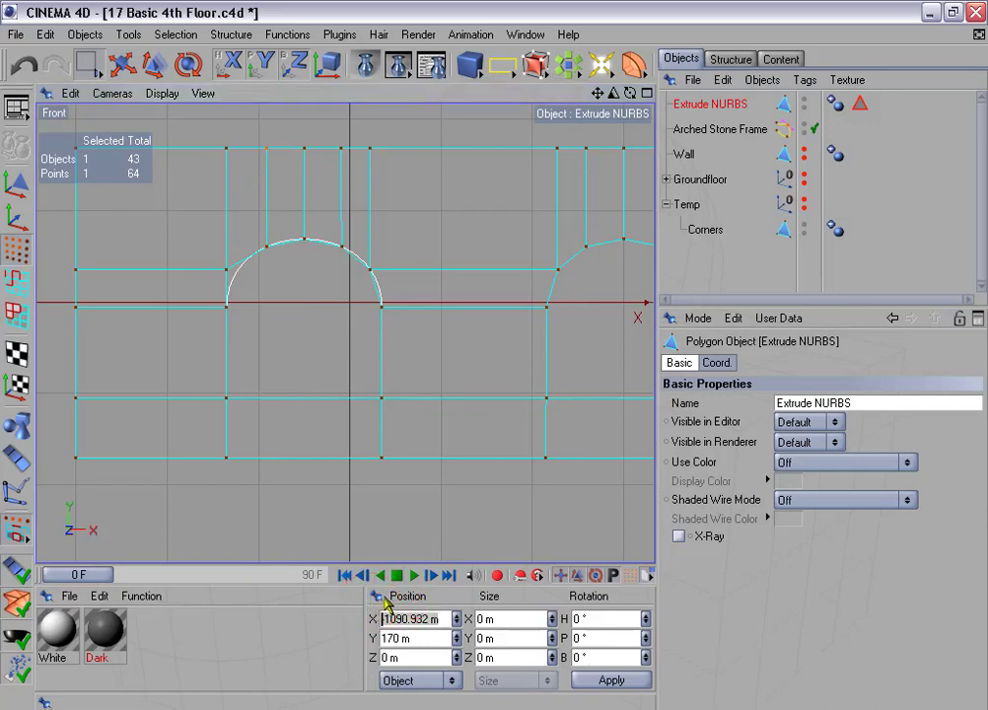
type("-1090.926 m")
left_click(613, 680)
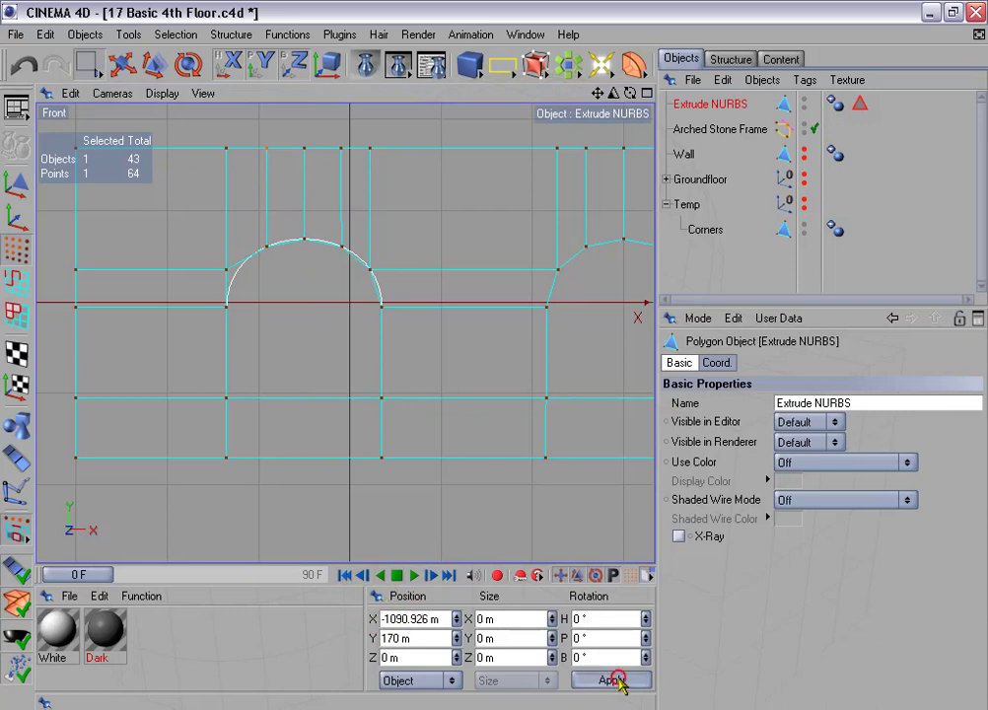
Copy the X position -1050 m from the first window's arch apex to the top-edge point above it
left_click(300, 230)
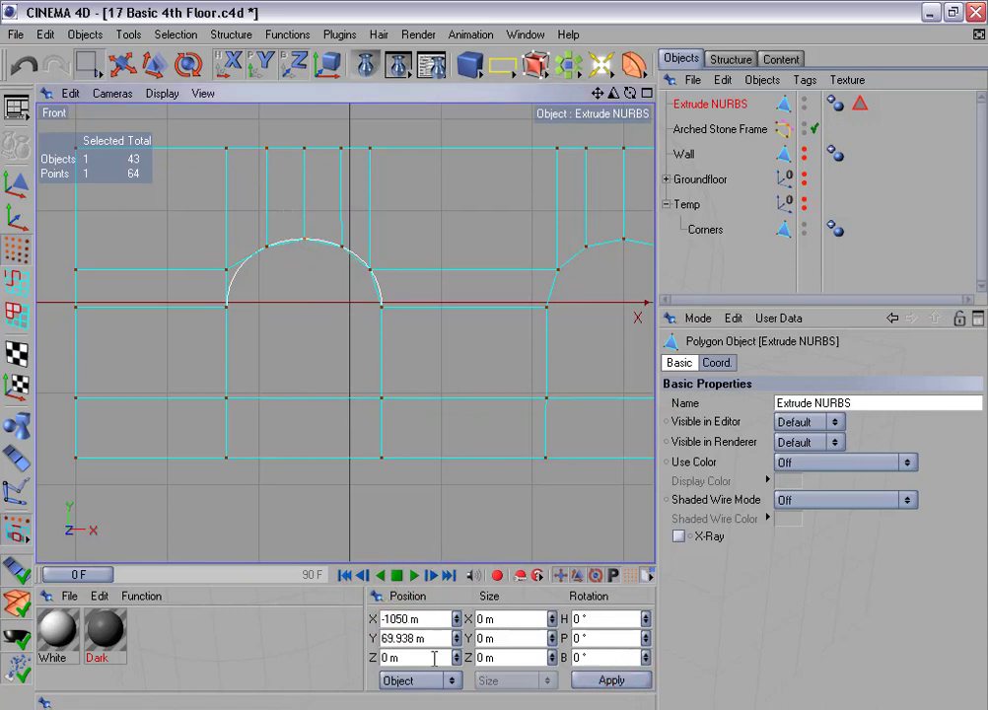
left_click(431, 619)
key("ctrl+c")
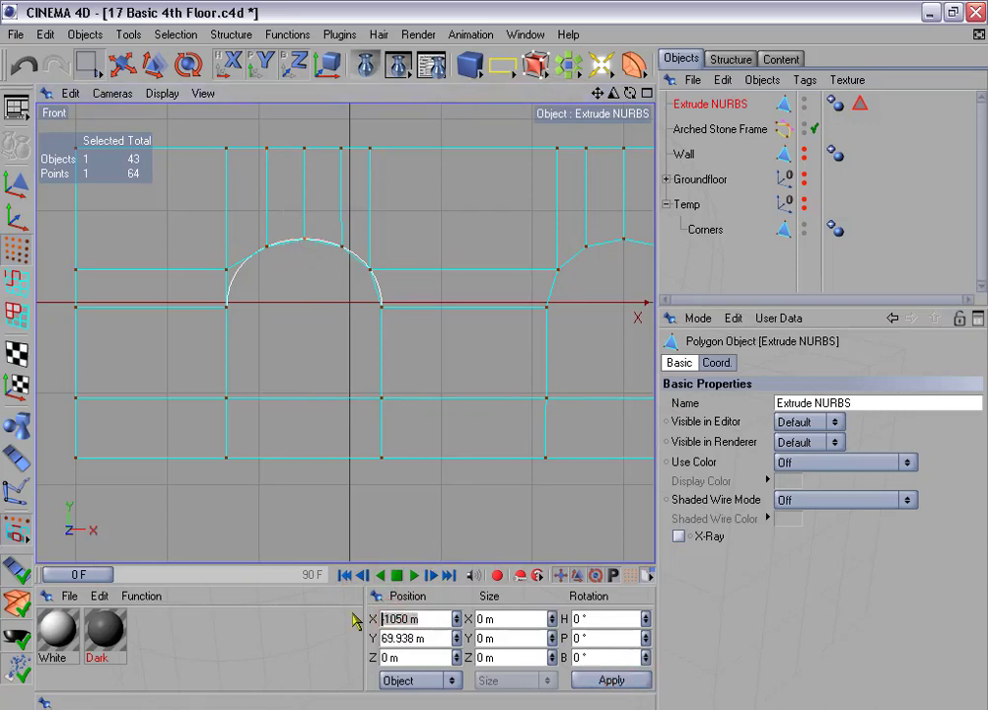
left_click(305, 148)
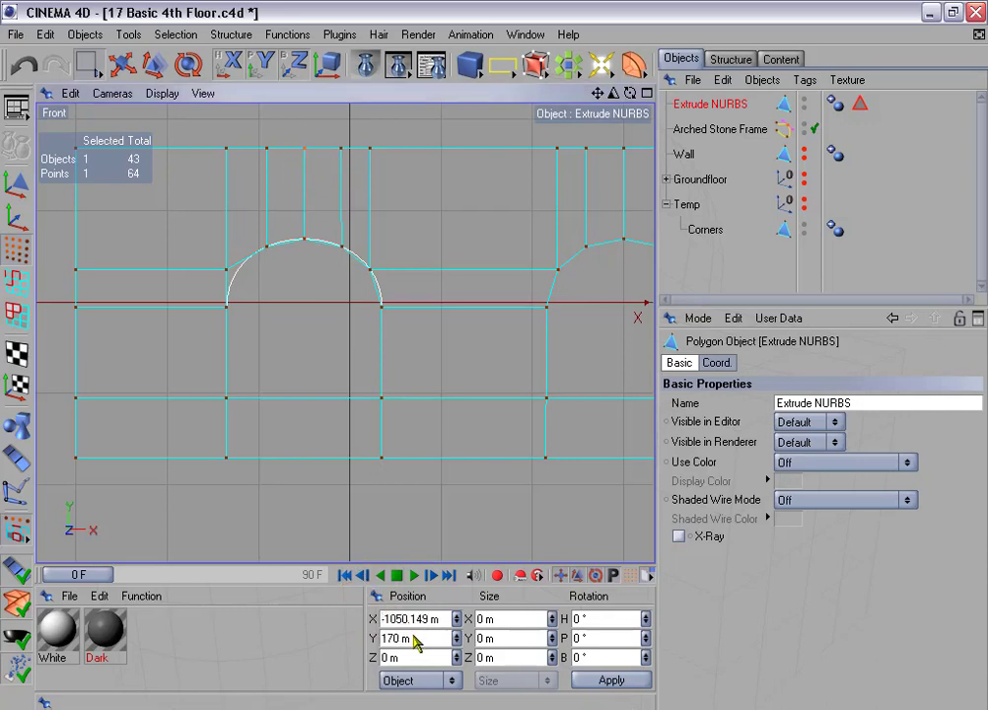
left_click_drag(444, 623, 374, 625)
key("ctrl+v")
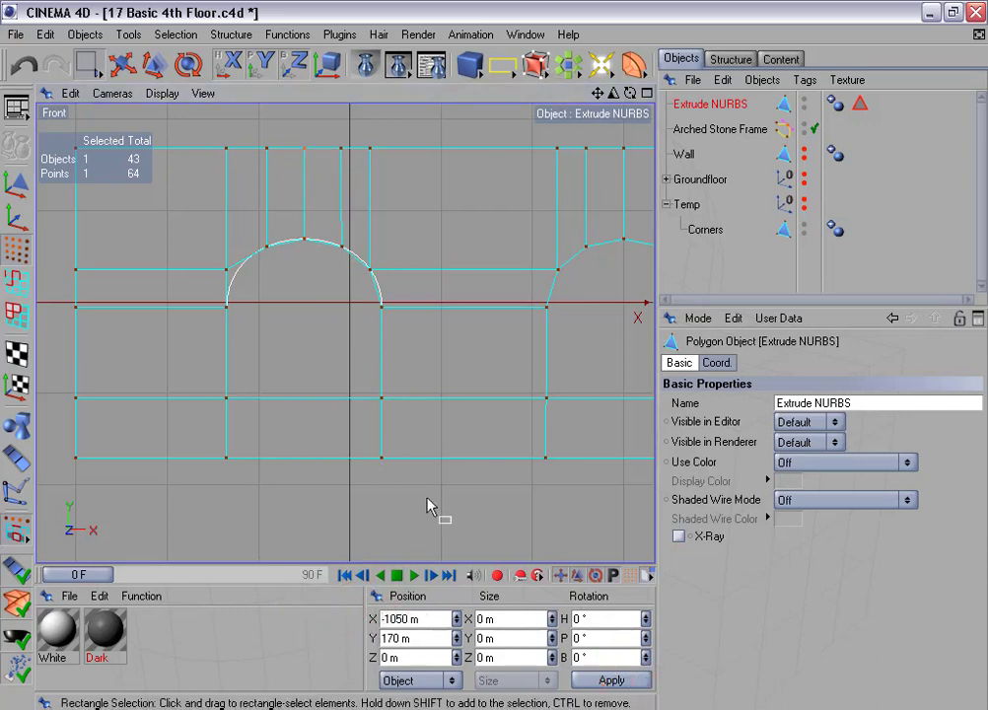
Copy the X position -1009.074 m from the first window's upper-right arch point to the top-edge point above it
left_click(341, 243)
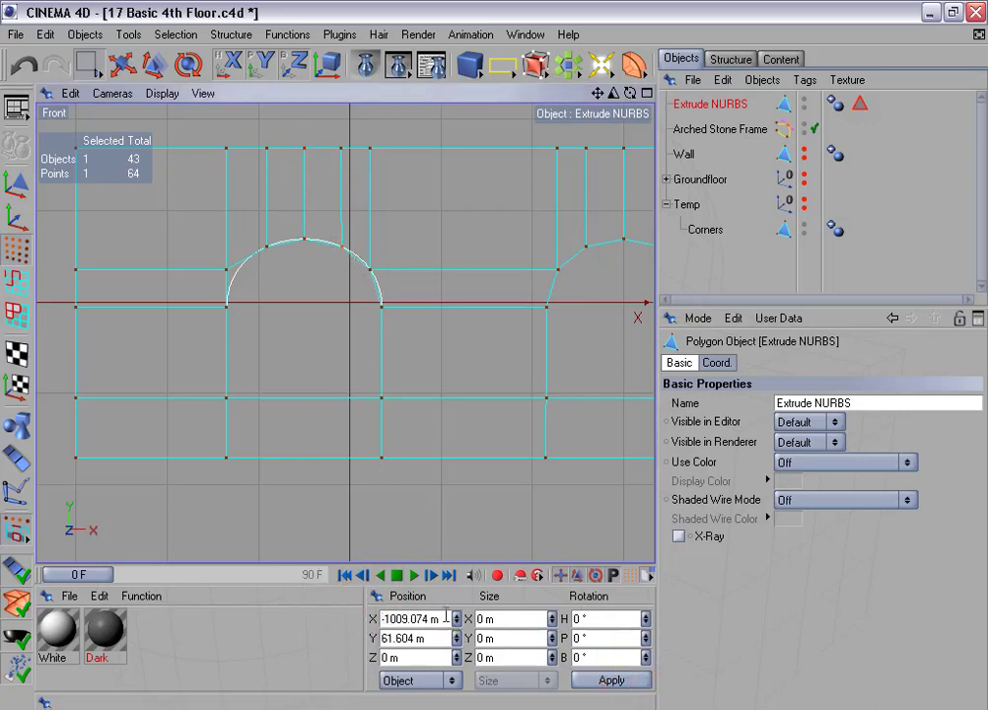
left_click_drag(442, 619, 334, 608)
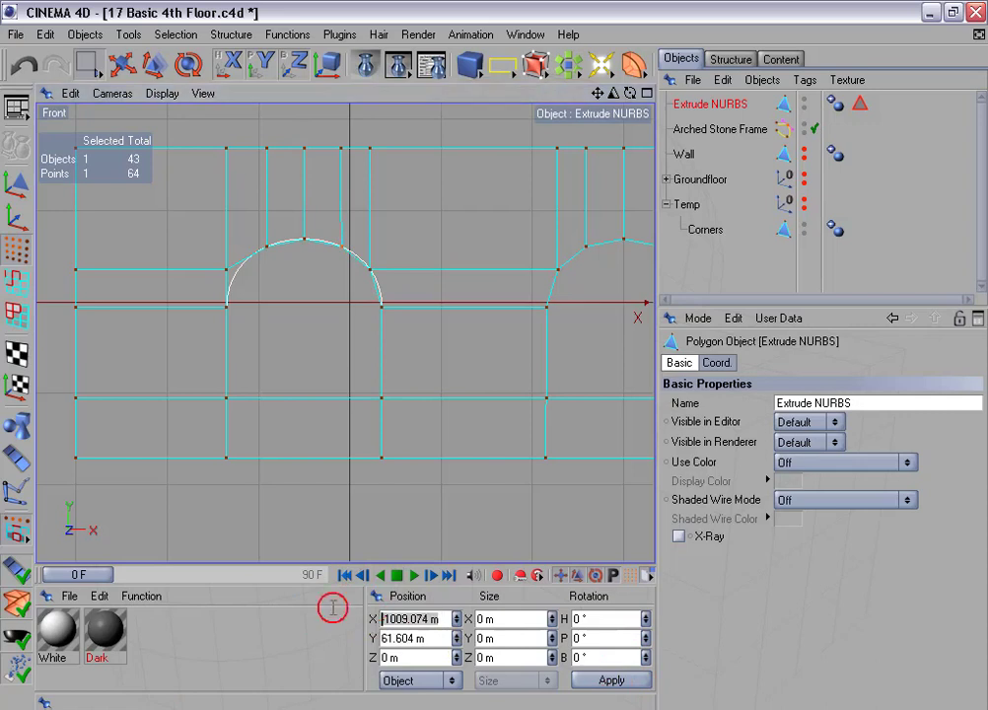
left_click(342, 149)
left_click_drag(437, 618, 339, 632)
type("-1009.074 m")
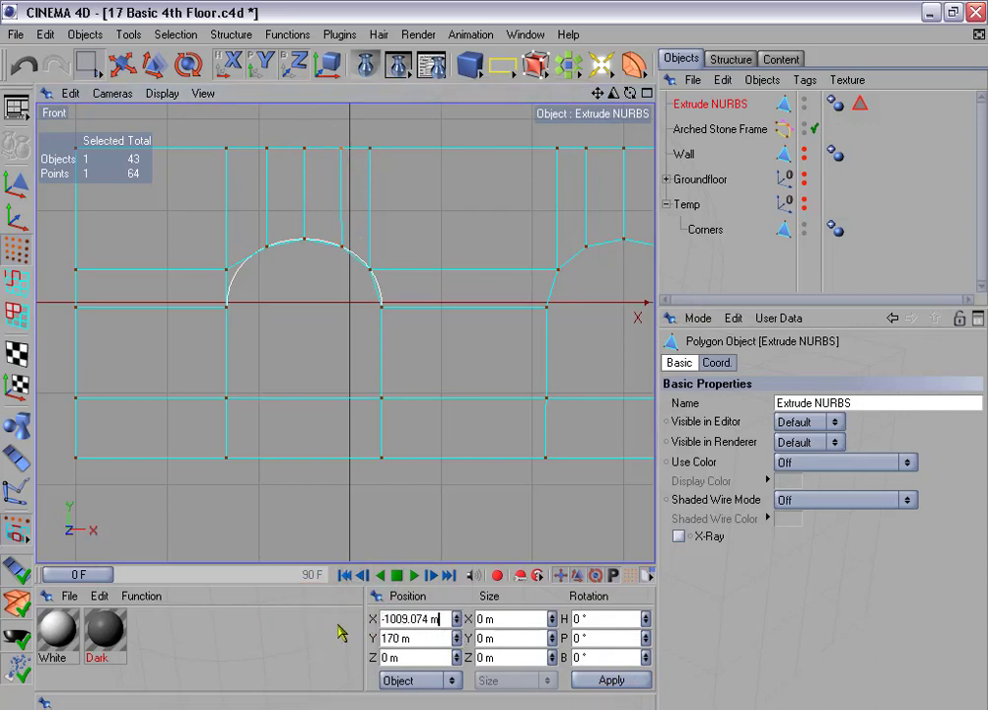
left_click(612, 680)
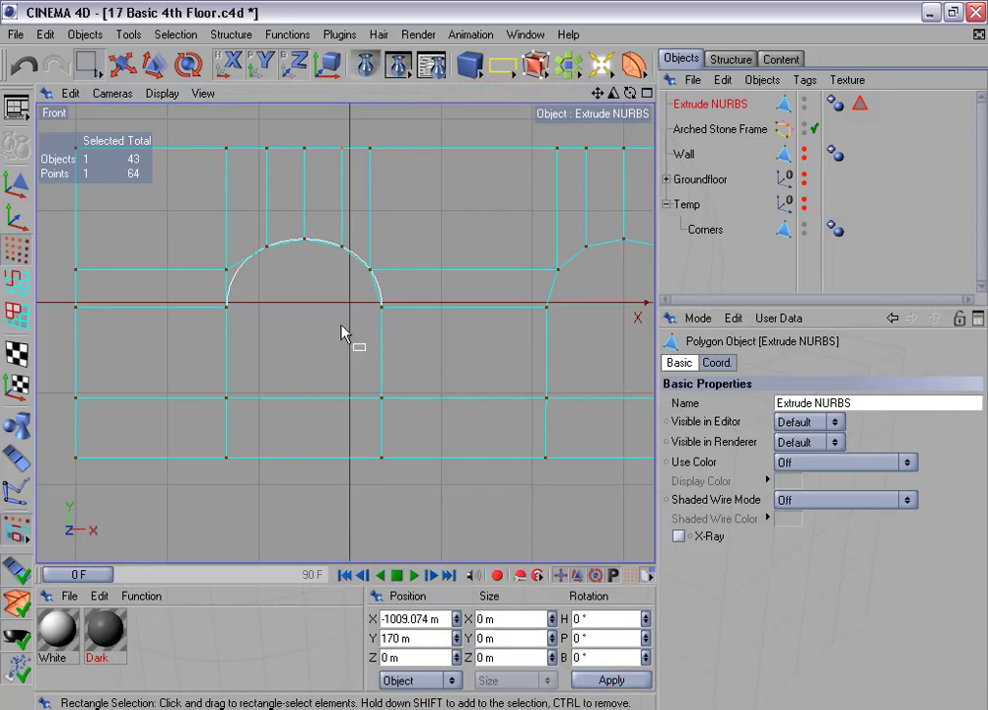
Align the point column at the first window's right edge, up to the wall's top, to X position -965 m with X size 0
left_click(382, 398)
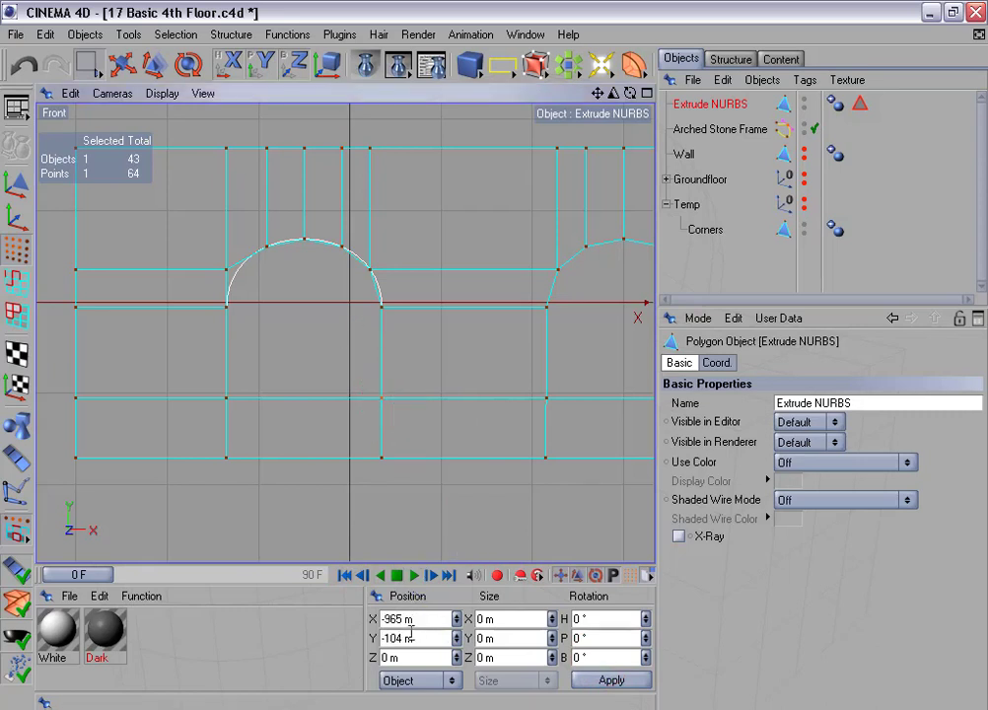
left_click_drag(426, 620, 365, 622)
key("ctrl+c")
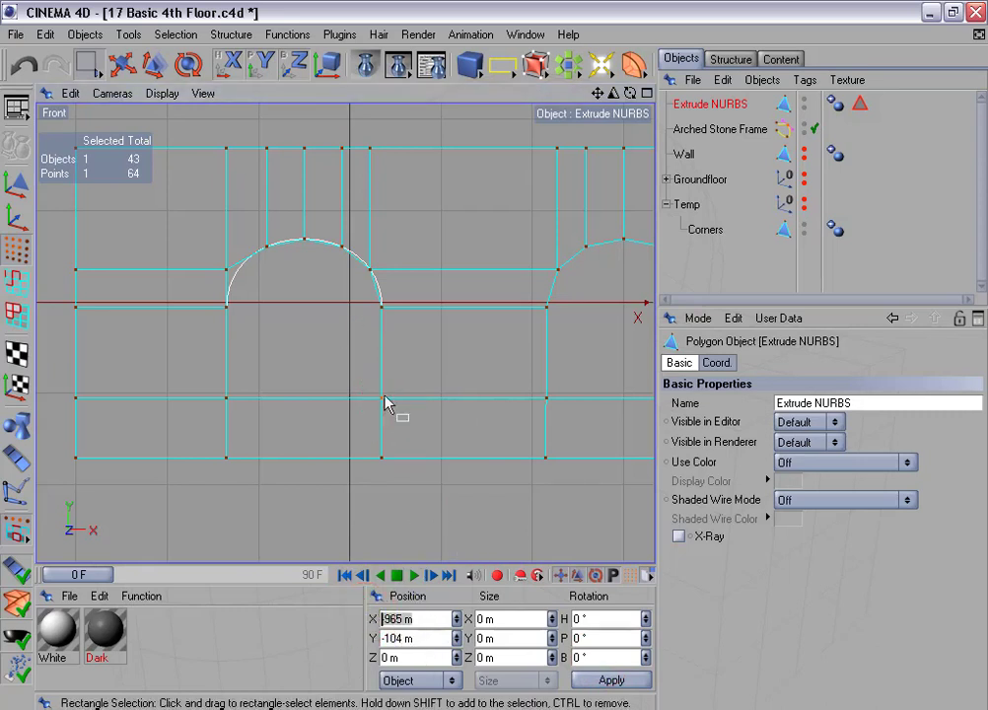
left_click_drag(367, 139, 409, 533)
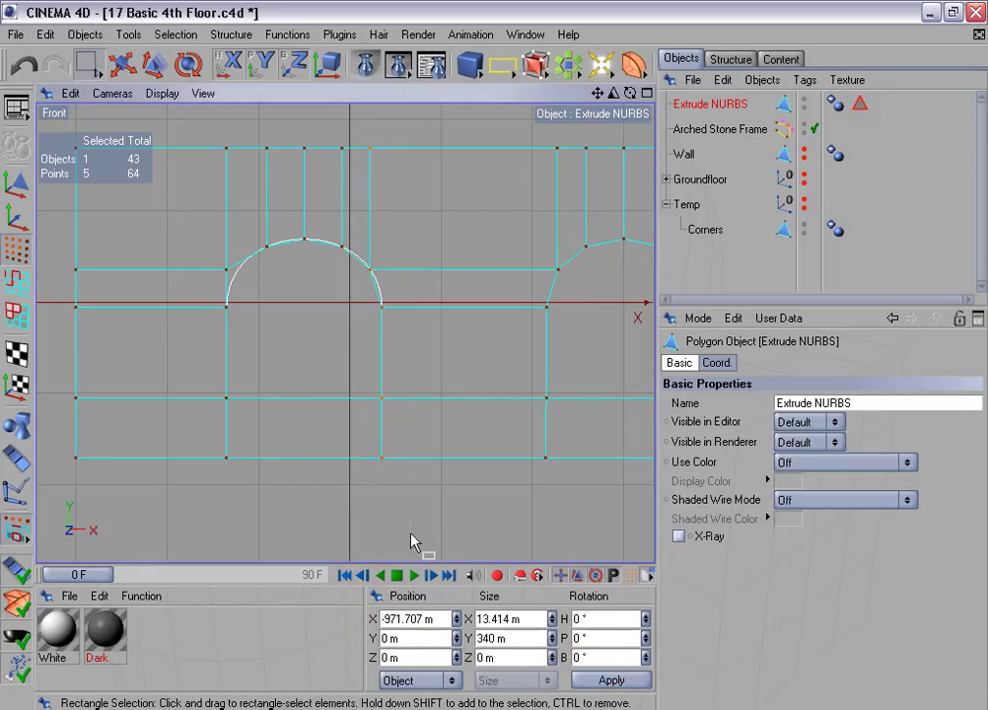
left_click_drag(443, 622, 318, 602)
key("ctrl+v")
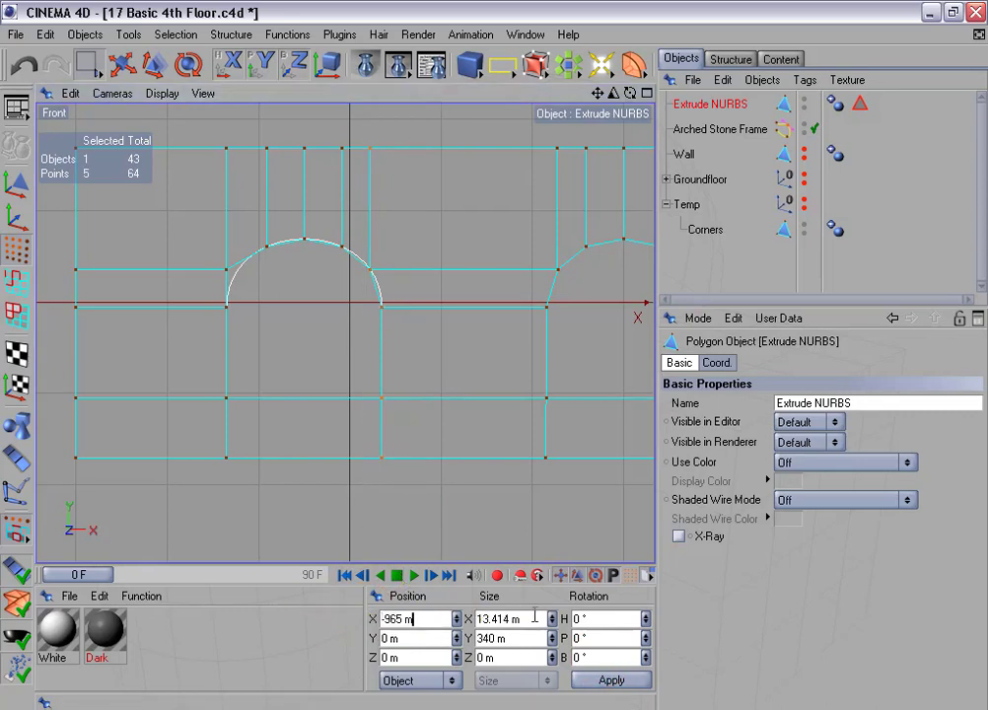
key("Tab")
type("0")
key("Return")
scroll(459, 397, "up", 2)
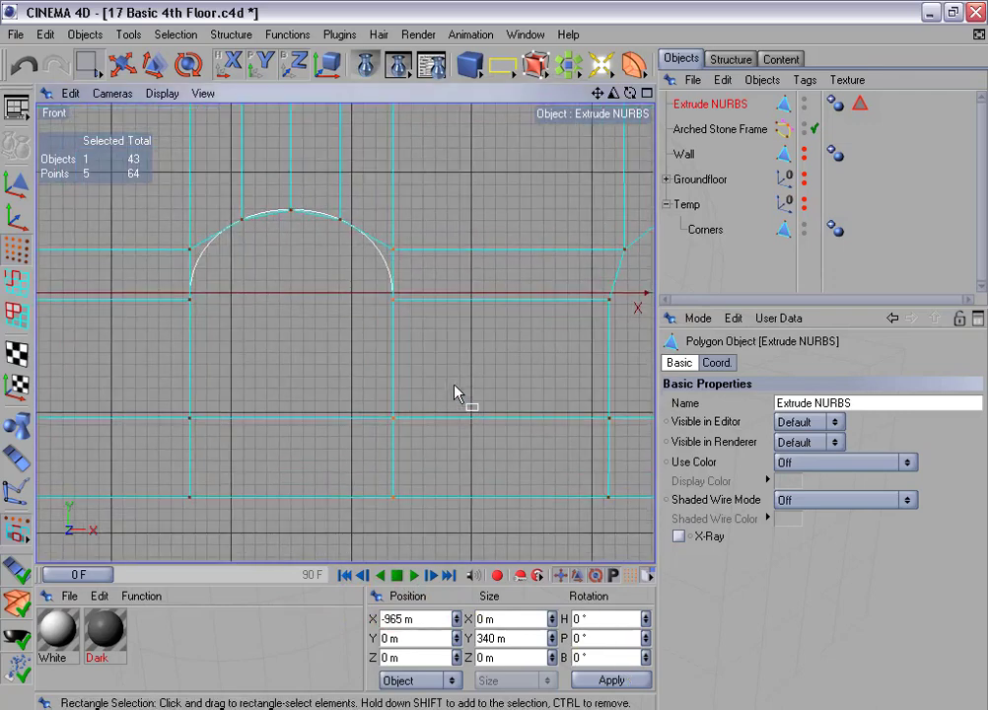
scroll(455, 386, "up", 2)
middle_click_drag(447, 337, 433, 396, "alt")
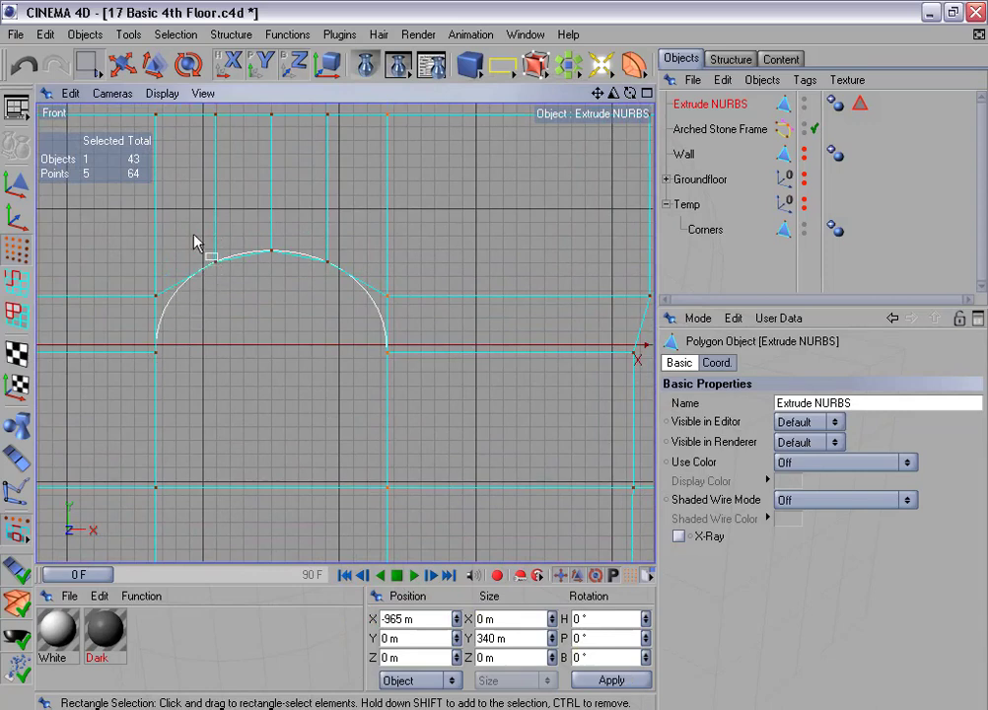
left_click_drag(198, 238, 337, 286)
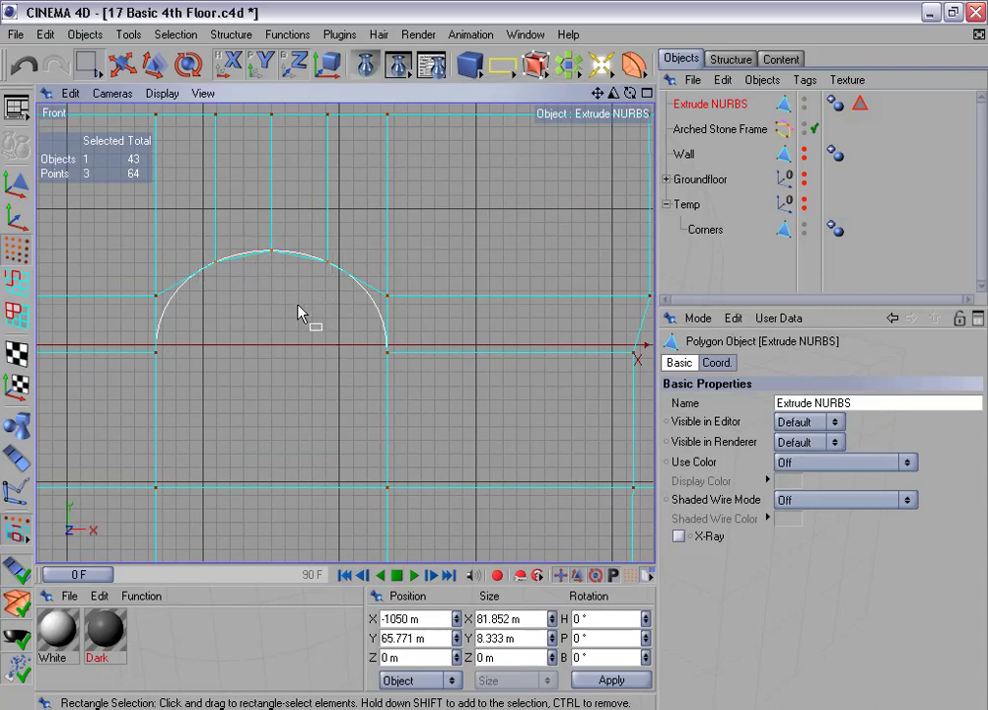
Align the five-point column at the second window's left edge to X position -785 m with X size 0
scroll(301, 313, "down", 2)
scroll(282, 294, "down", 1)
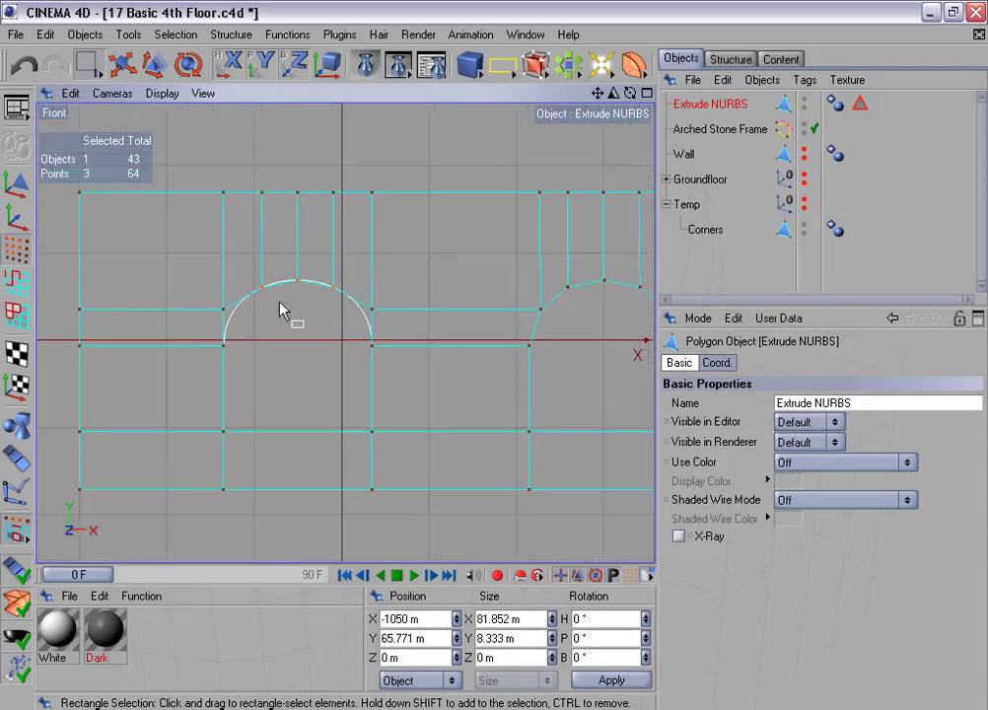
middle_click_drag(395, 326, 215, 312, "alt")
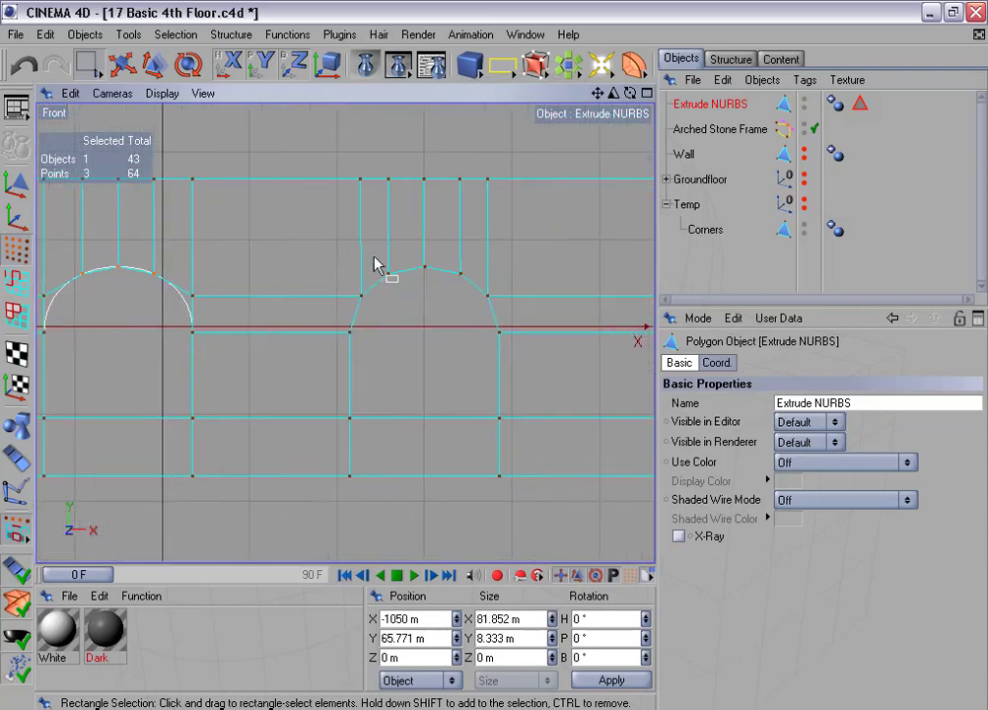
middle_click_drag(457, 367, 440, 365, "alt")
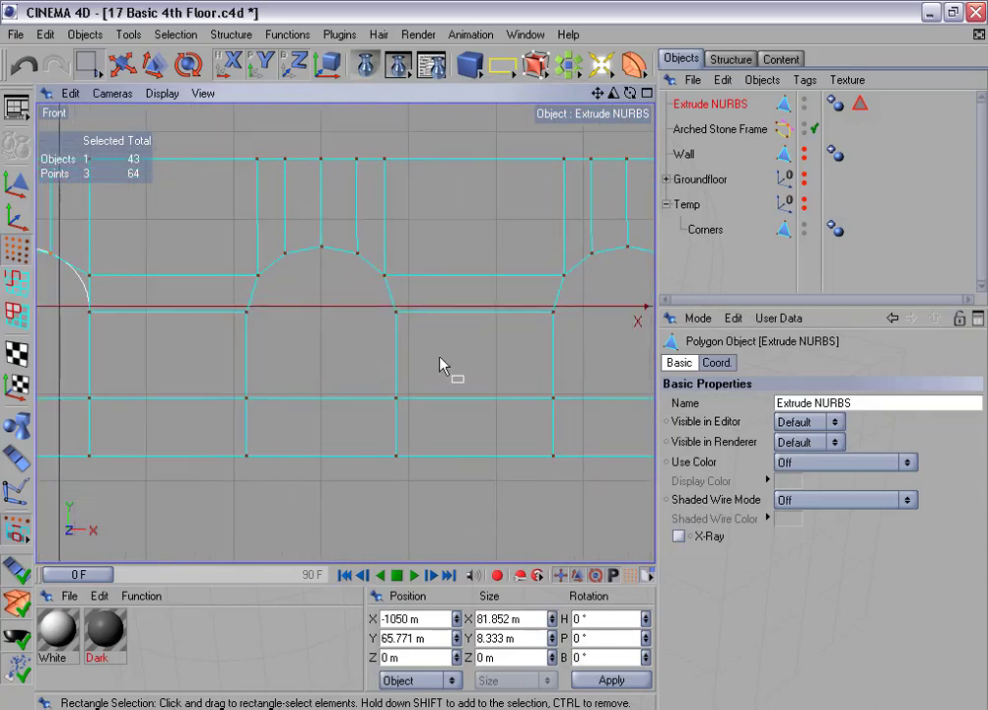
scroll(234, 380, "down", 1)
left_click_drag(240, 372, 294, 420)
scroll(340, 459, "down", 1)
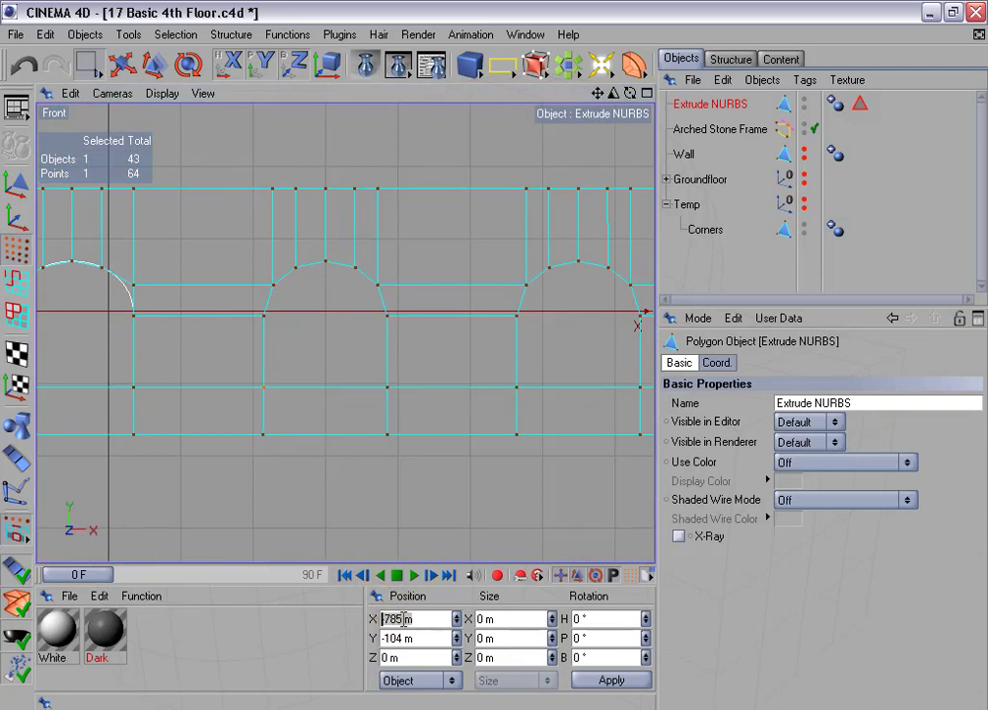
left_click_drag(261, 173, 278, 485)
left_click_drag(444, 620, 281, 604)
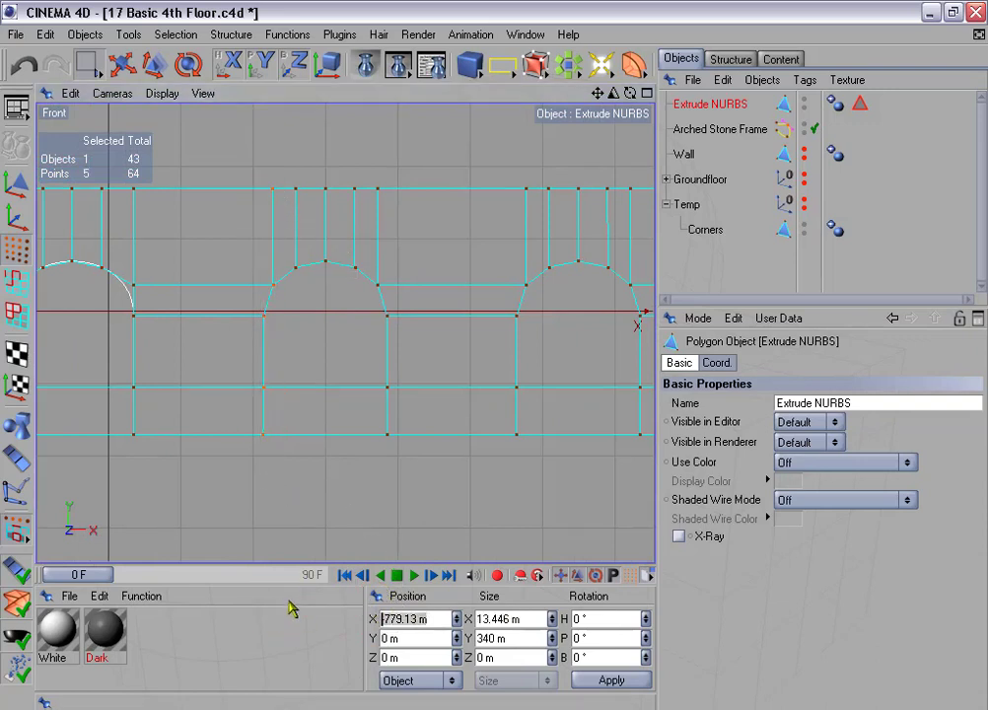
type("-785")
key("Tab")
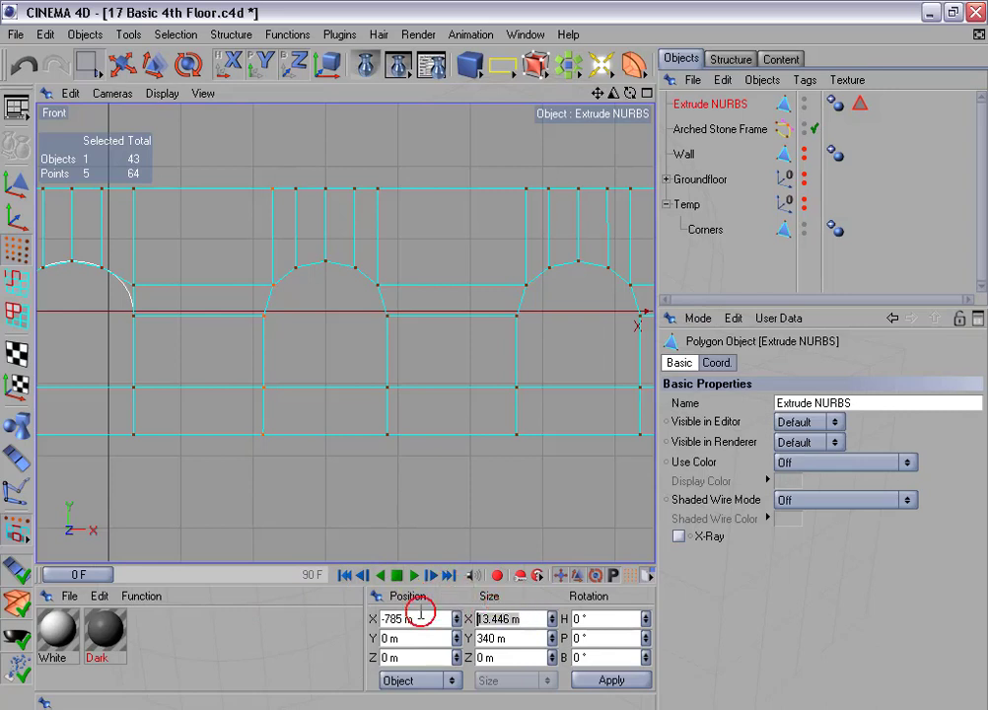
type("0")
left_click(611, 680)
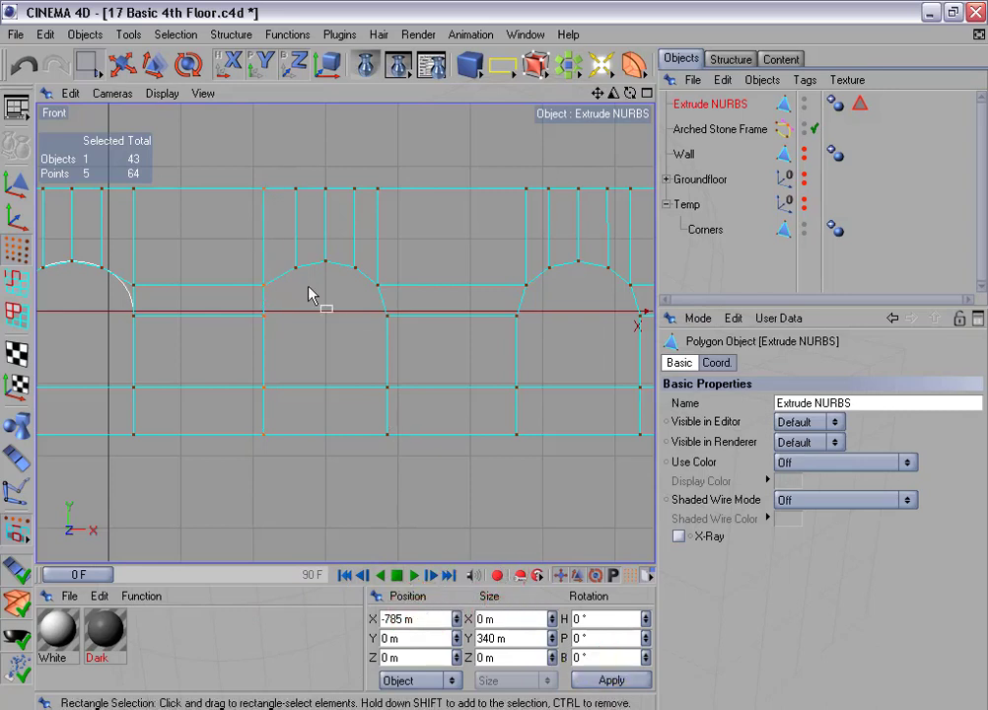
Copy the X position -740.926 m from the second window's upper-left arch point to the top-edge point above it
left_click(296, 267)
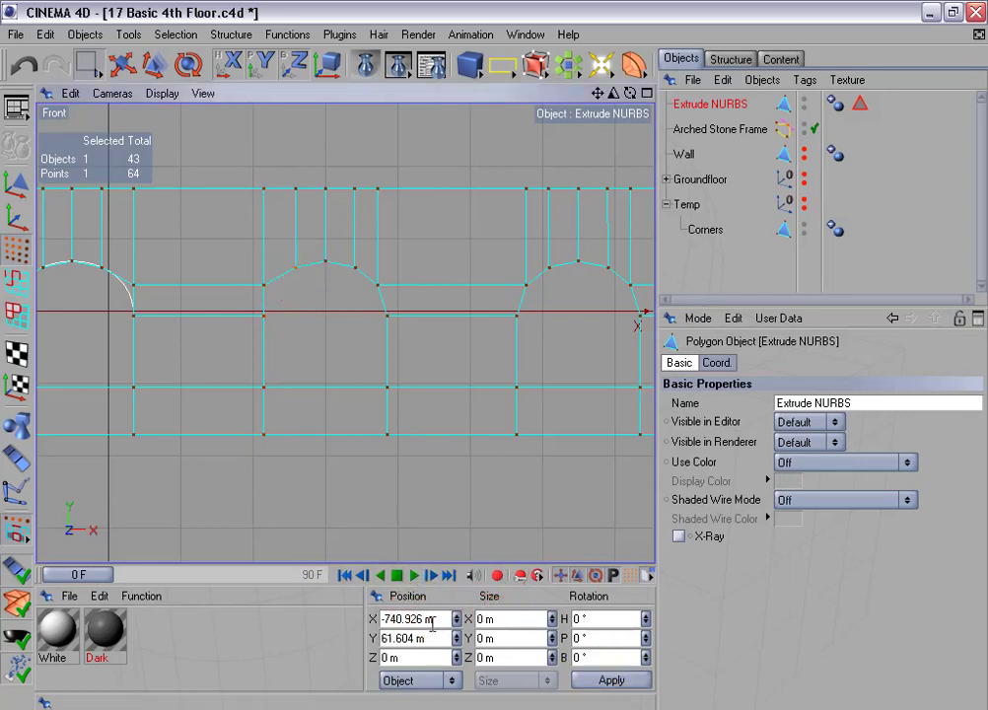
left_click_drag(437, 620, 355, 611)
key("ctrl+c")
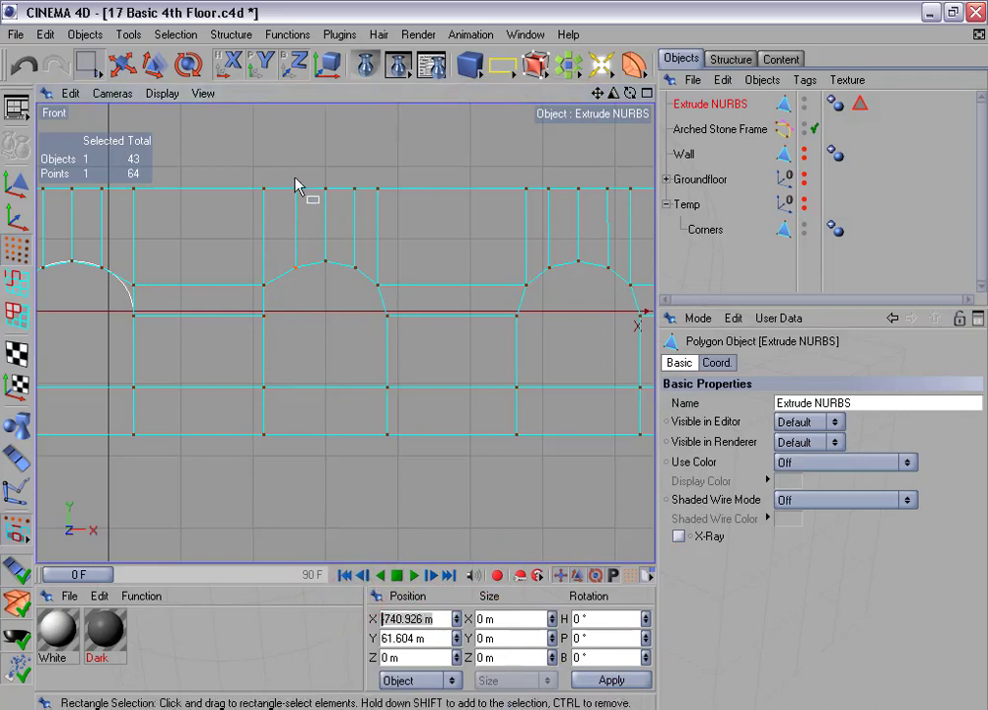
left_click_drag(287, 177, 330, 275)
key("ctrl+v")
left_click(608, 680)
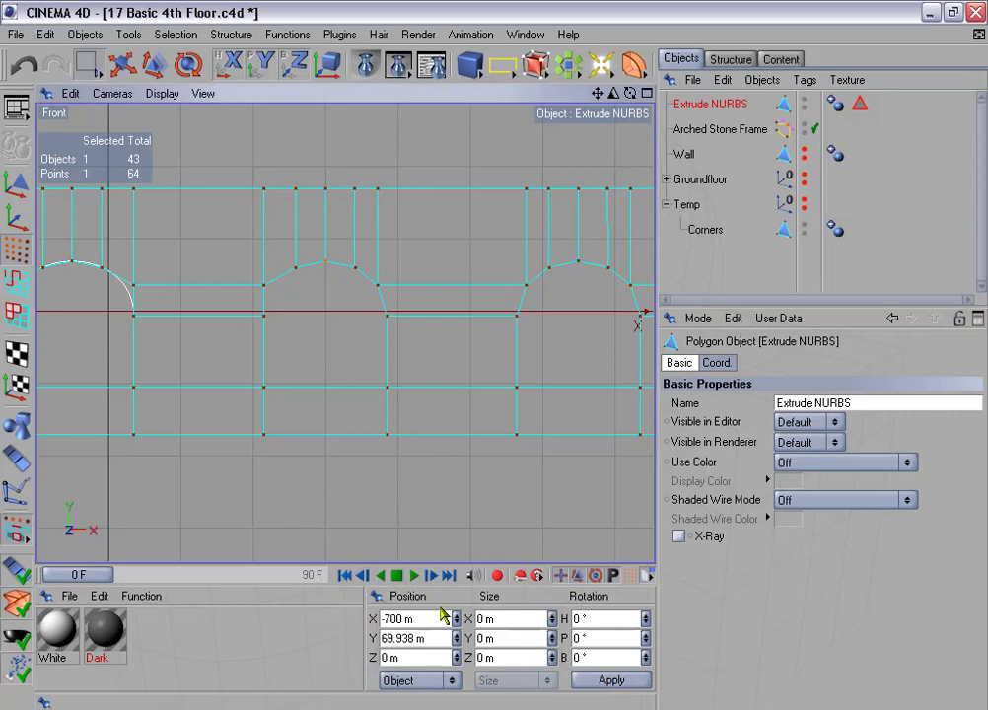
Copy the X position -700 m from the second window's arch apex to the top-edge point above it
left_click_drag(434, 615, 338, 610)
key("ctrl+c")
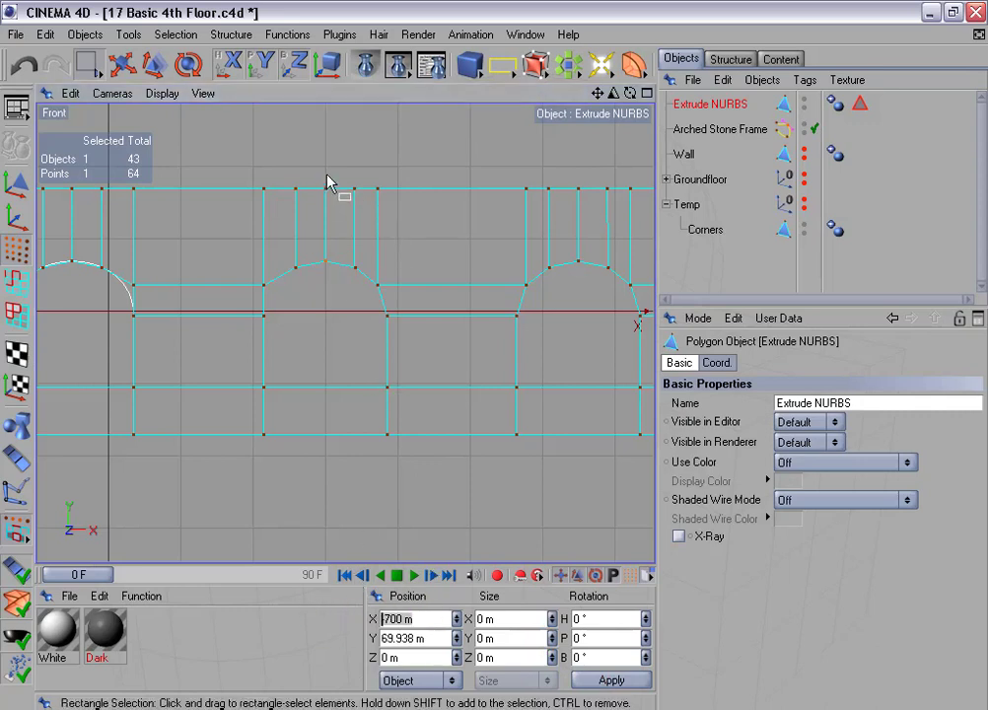
left_click_drag(317, 178, 335, 214)
left_click_drag(434, 619, 321, 611)
key("ctrl+v")
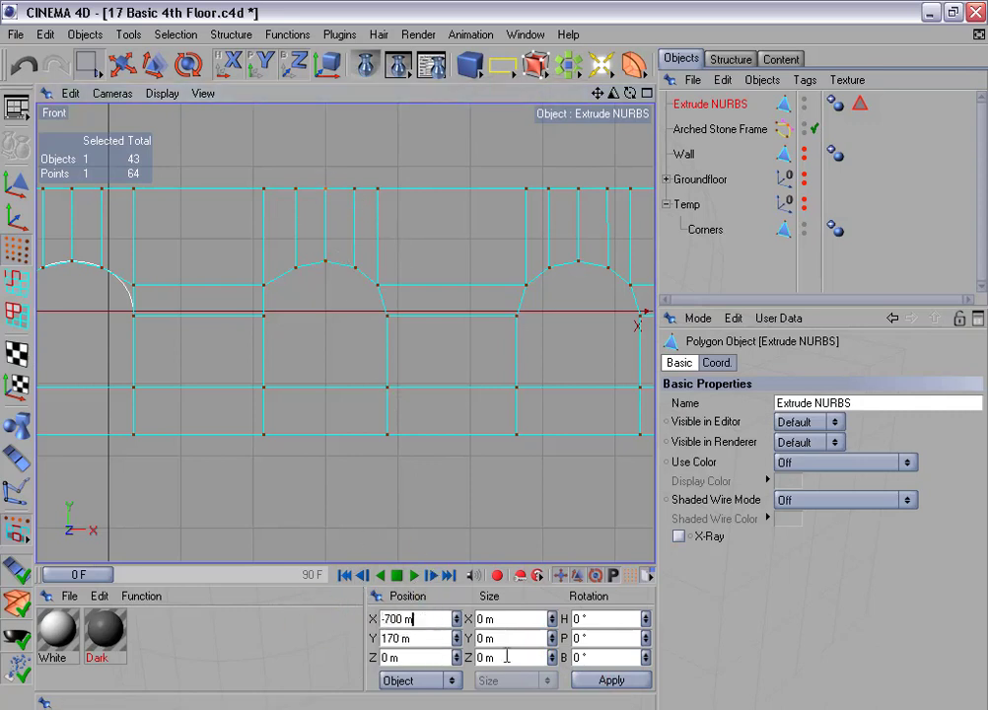
left_click(588, 680)
Copy the X position -659.074 m from the second window's upper-right arch point to the top-edge point above it
left_click_drag(333, 248, 373, 294)
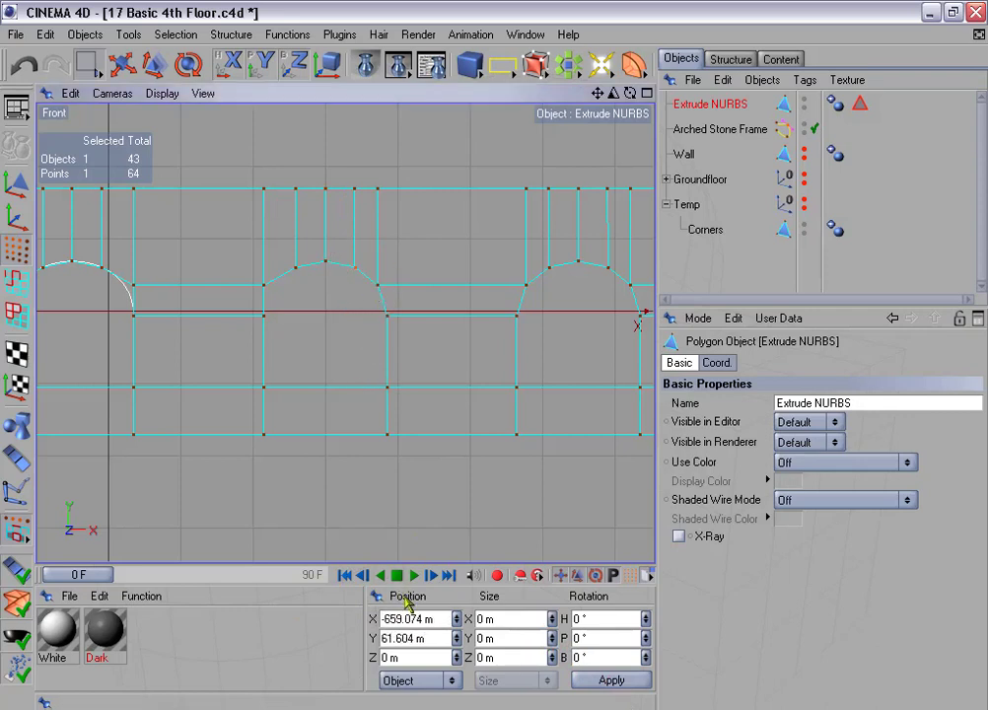
left_click_drag(435, 618, 328, 598)
key("ctrl+c")
left_click_drag(342, 173, 363, 199)
left_click_drag(435, 619, 373, 615)
key("ctrl+v")
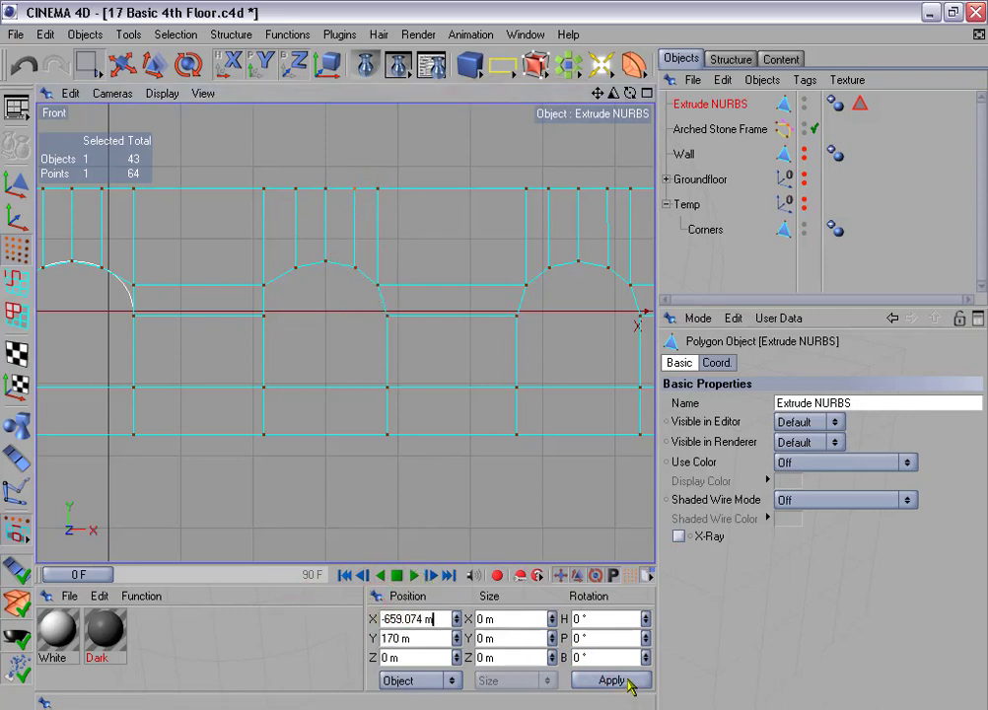
left_click(612, 680)
Align the five-point column at the second window's right edge to X position -615 m with X size 0
left_click_drag(376, 365, 399, 410)
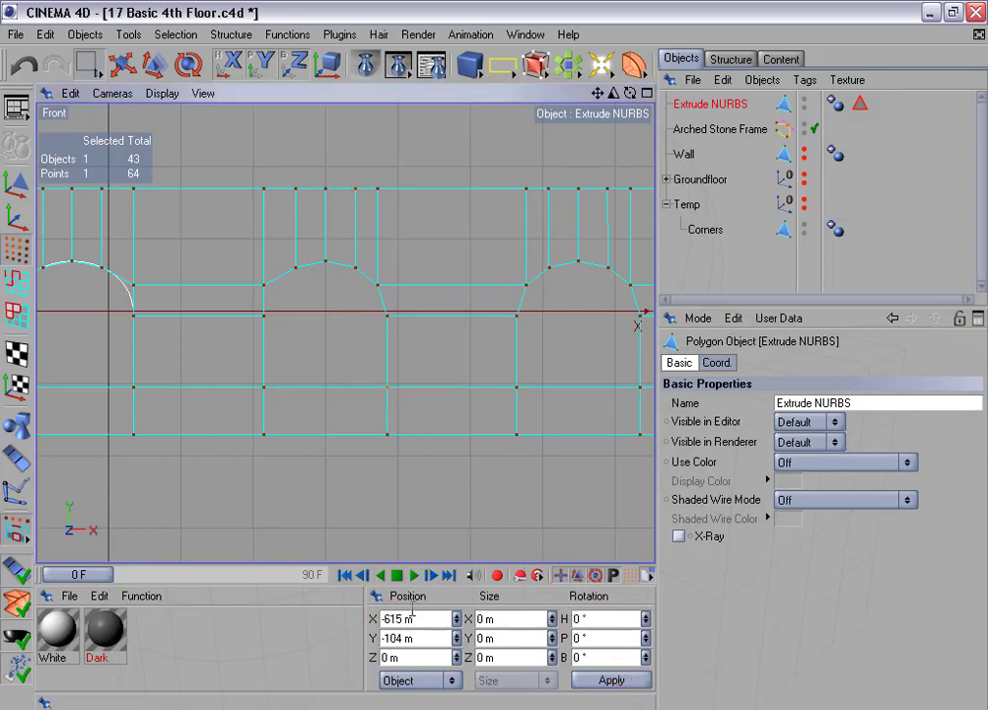
left_click_drag(435, 618, 380, 618)
key("ctrl+c")
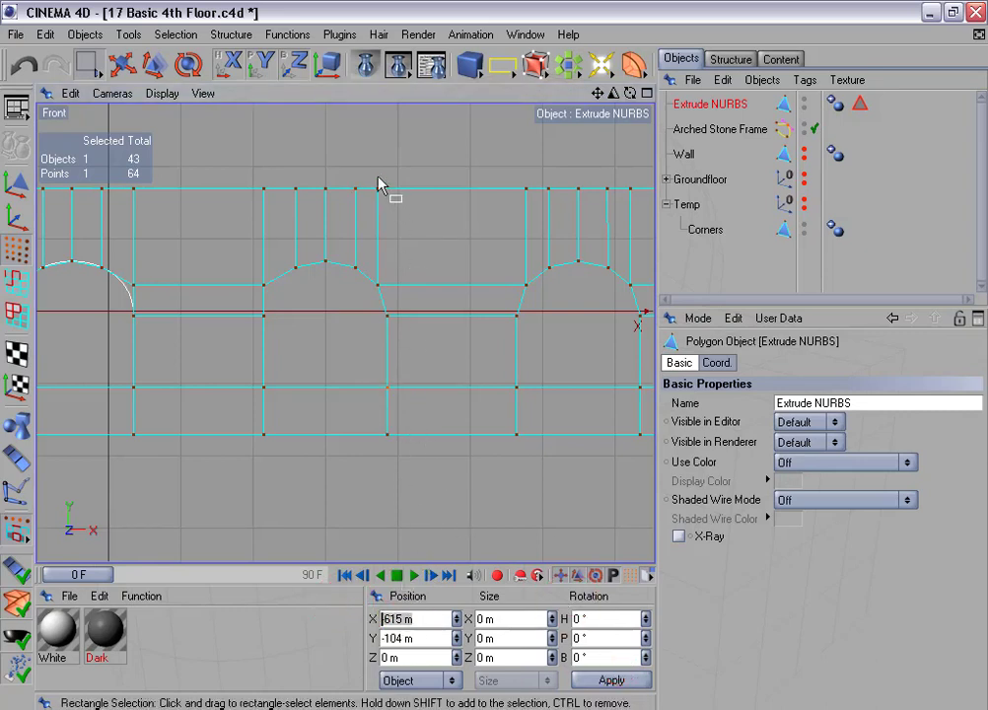
left_click_drag(389, 174, 380, 446)
left_click(345, 610)
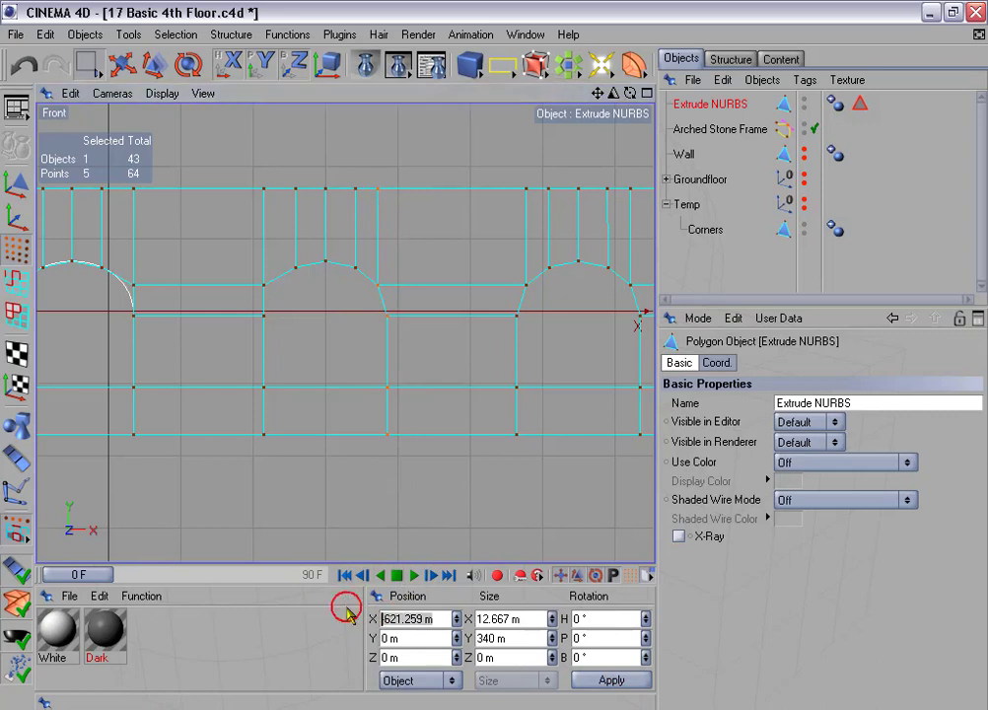
key("ctrl+v")
left_click_drag(527, 619, 449, 617)
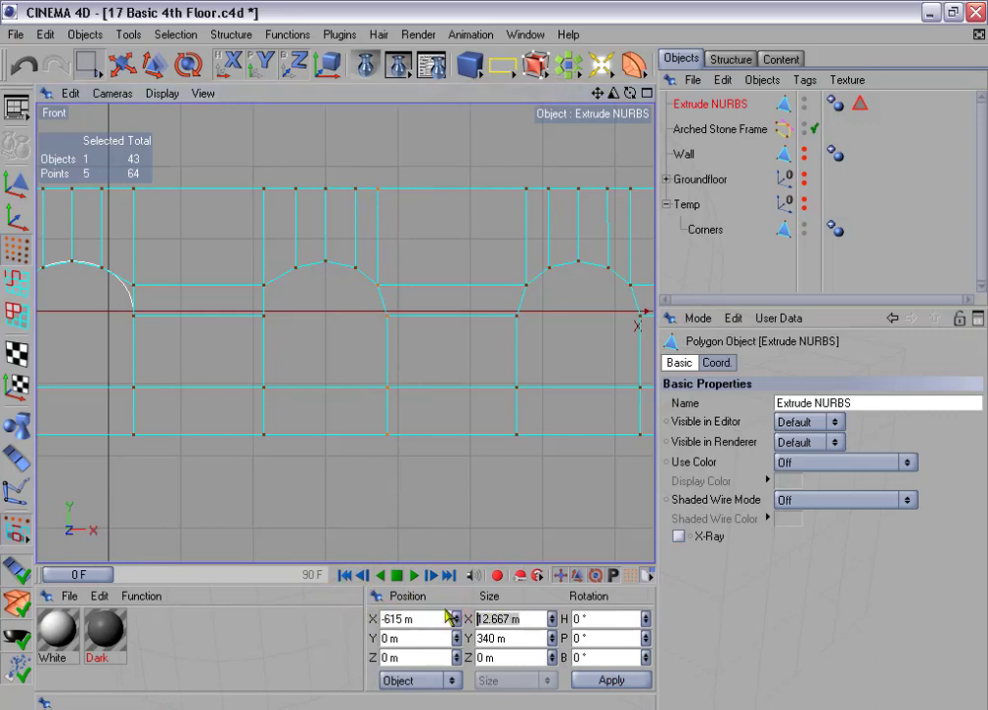
type("0")
left_click(616, 680)
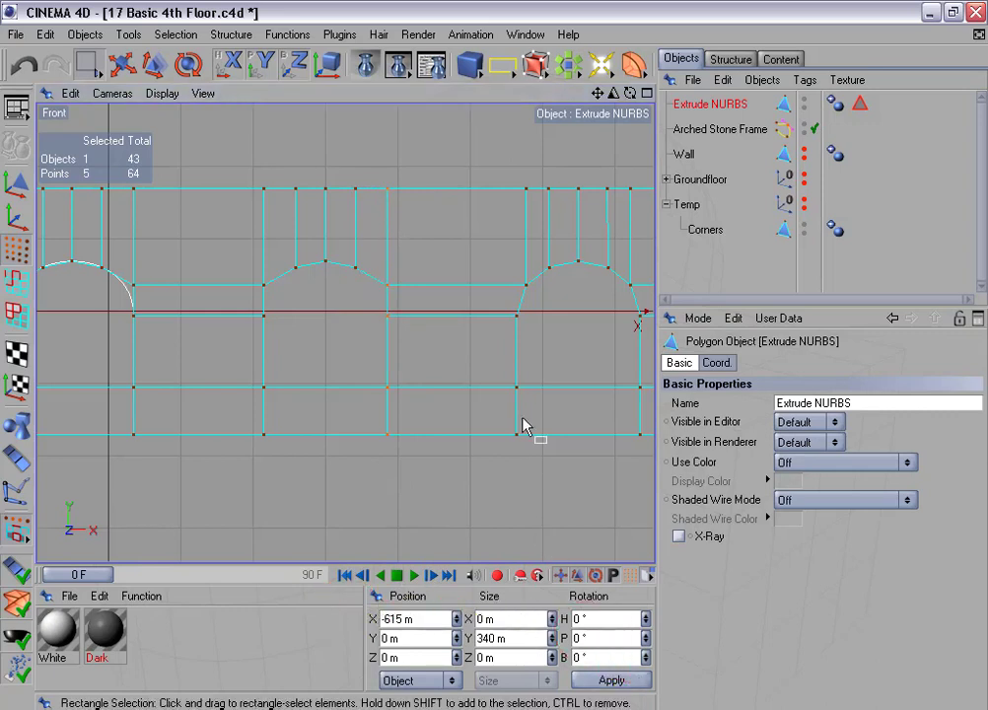
Align the five-point column at the third window's left edge to X position -435 m with X size 0
left_click_drag(227, 357, 245, 399)
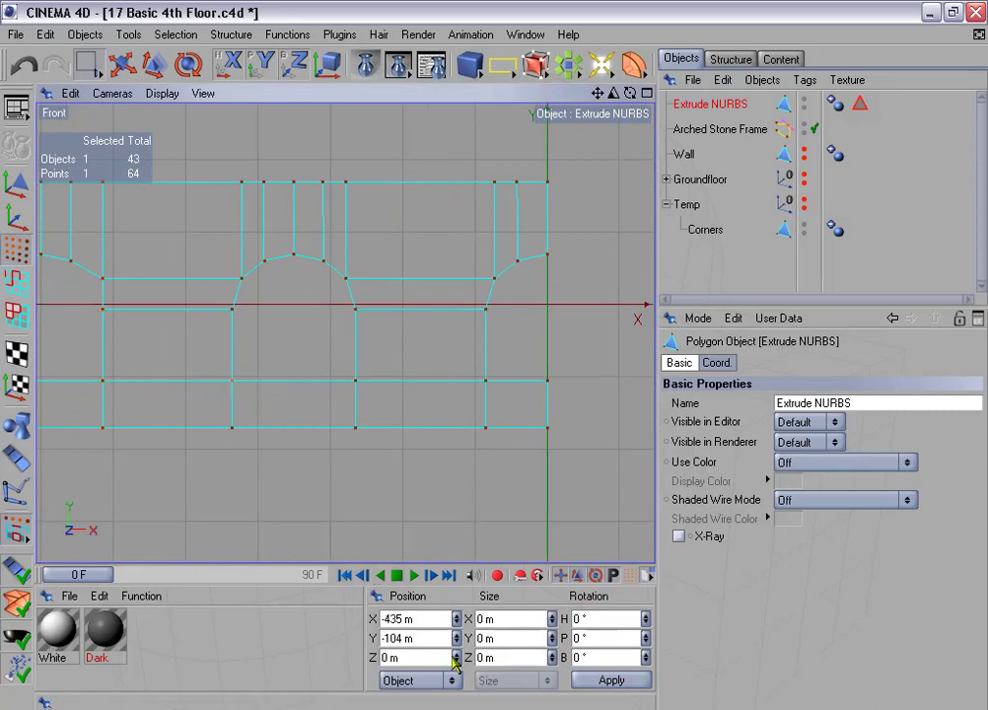
left_click(425, 618)
left_click_drag(425, 617, 363, 607)
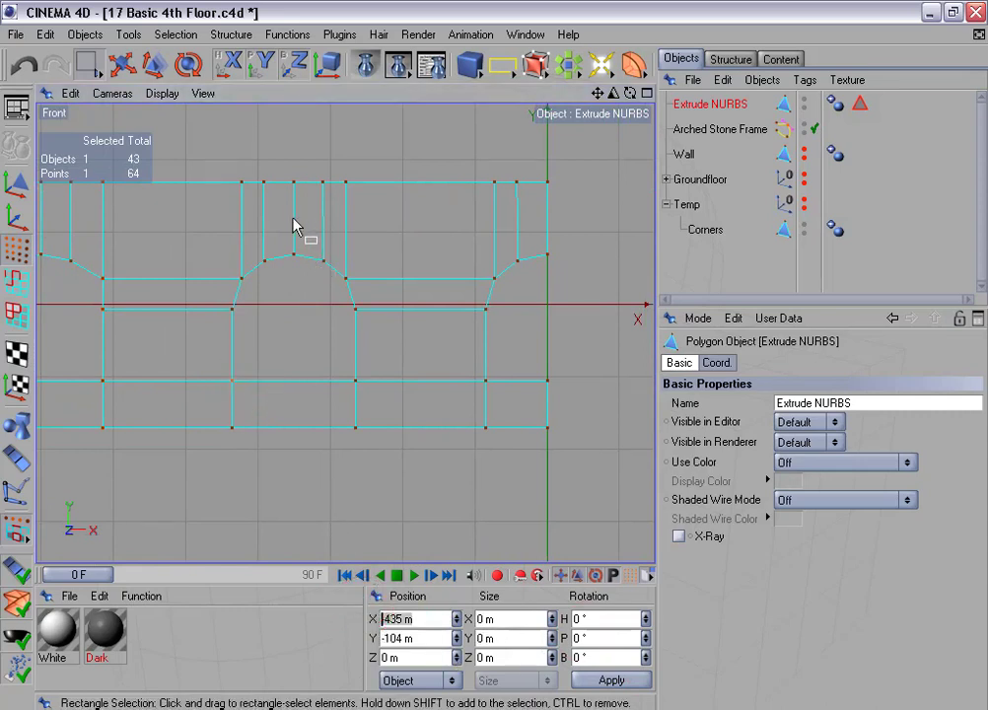
left_click_drag(225, 168, 248, 461)
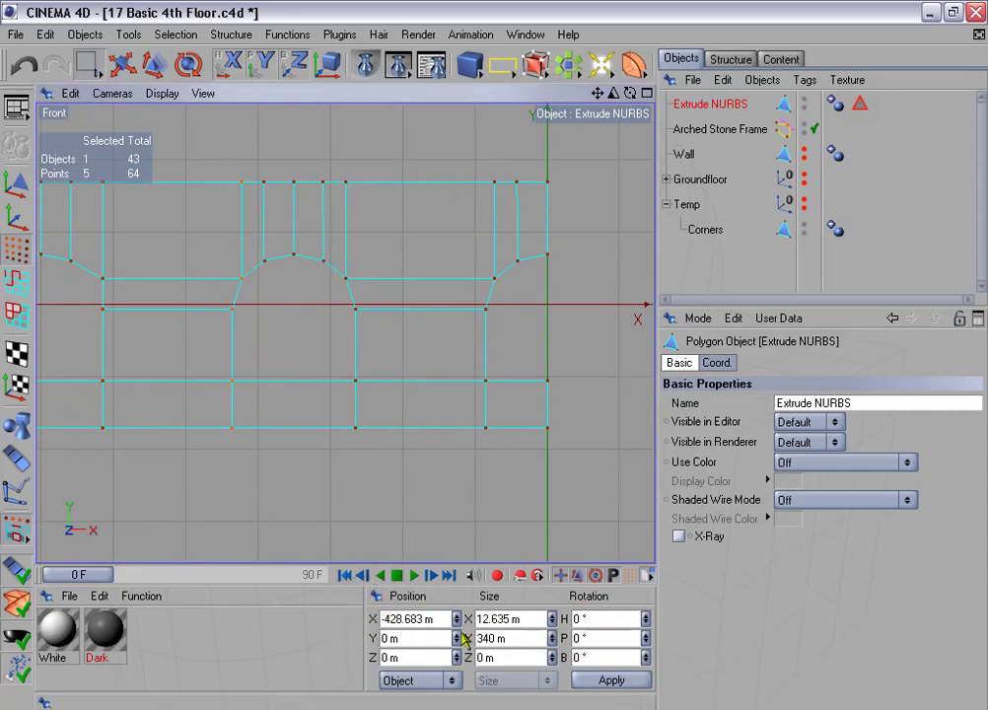
left_click_drag(450, 618, 371, 617)
type("-435")
key("Tab")
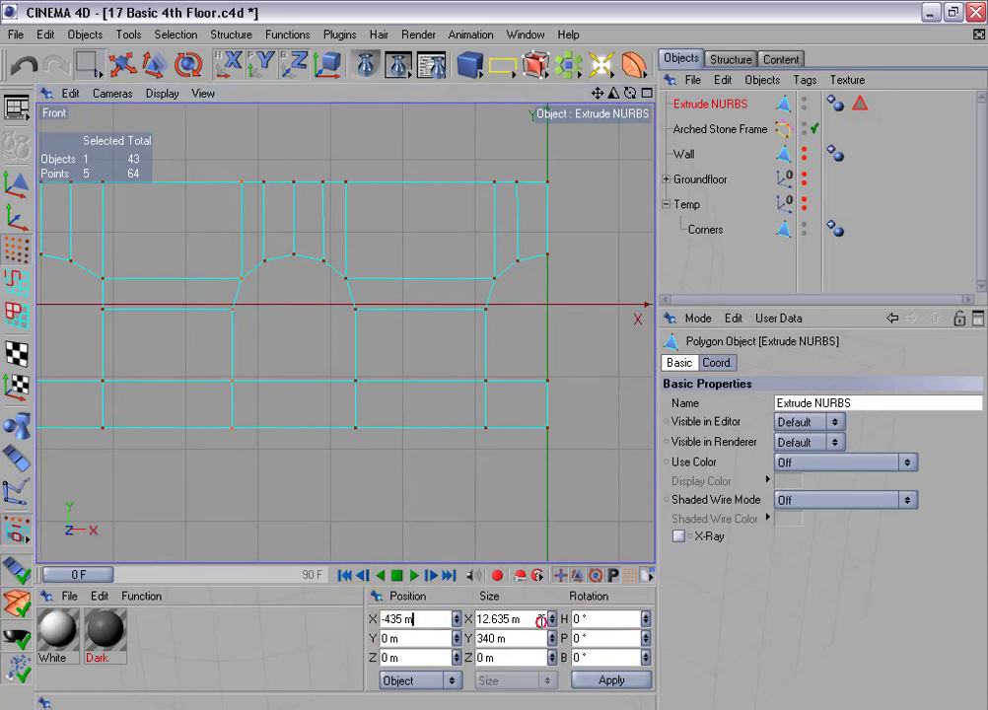
type("0")
left_click(612, 680)
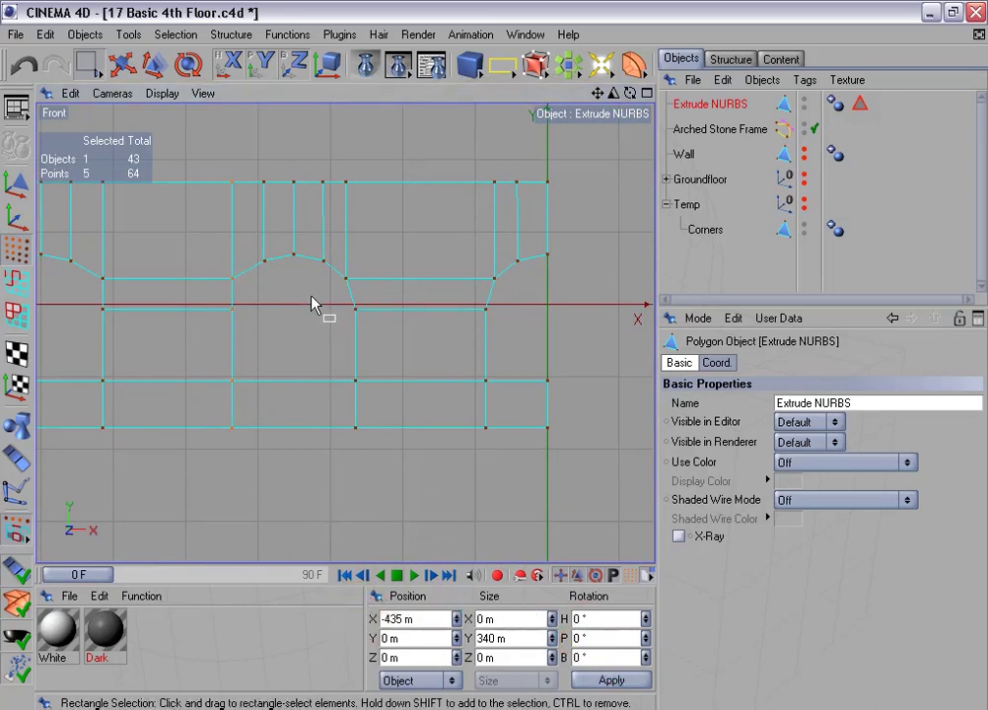
Copy the X position -390.926 m from the third window's upper-left arch point to the top-edge point above it
left_click_drag(247, 241, 287, 298)
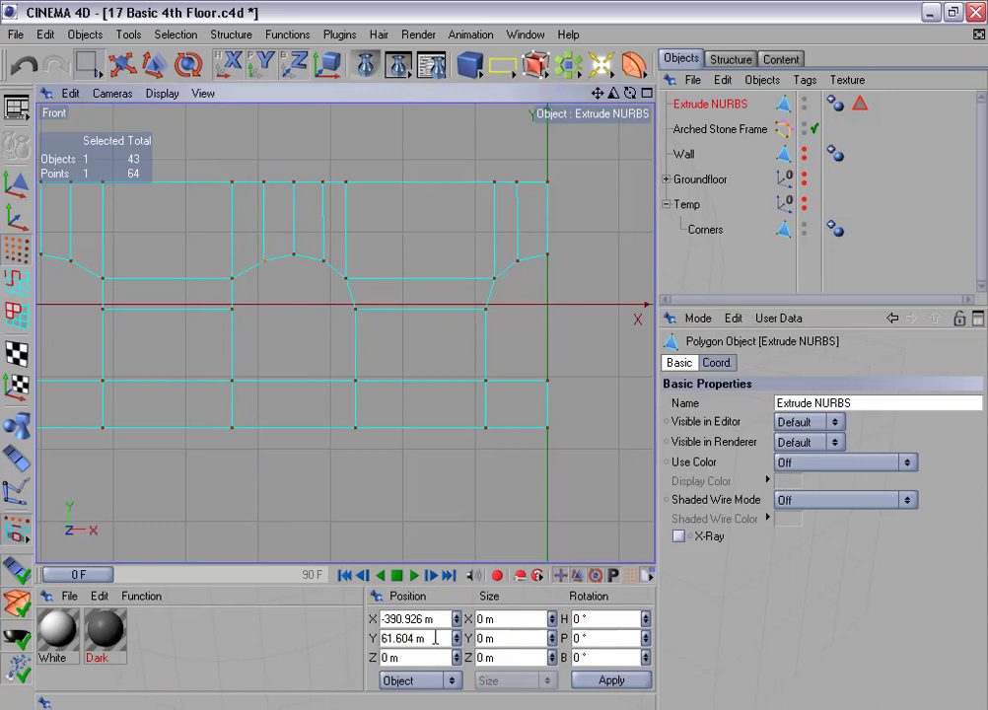
left_click(381, 619)
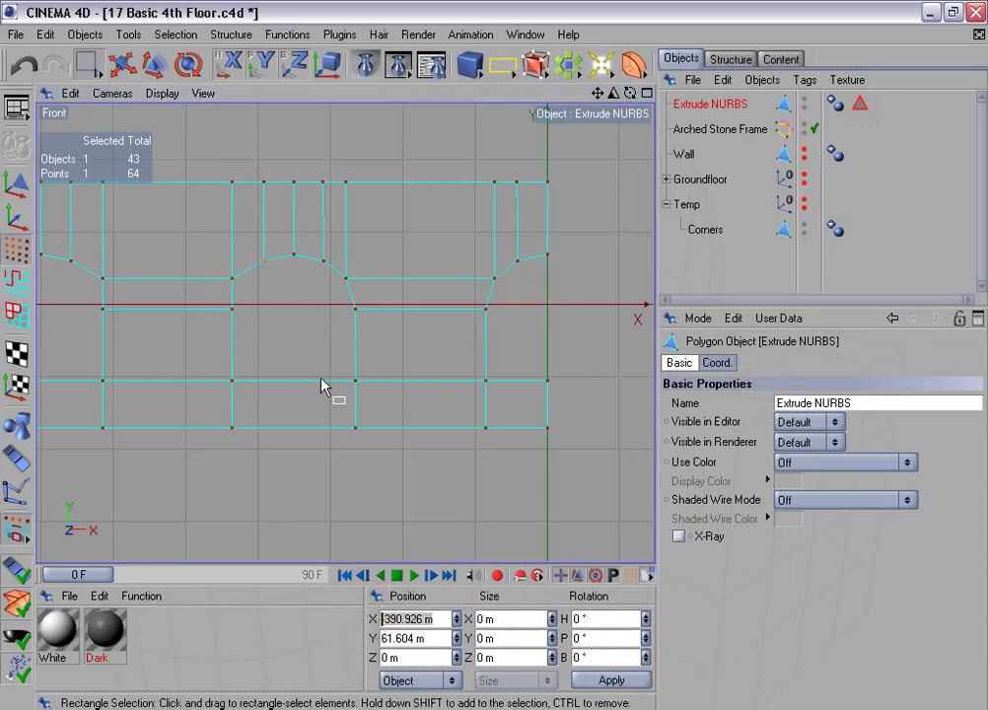
left_click_drag(251, 166, 284, 222)
left_click_drag(442, 621, 335, 607)
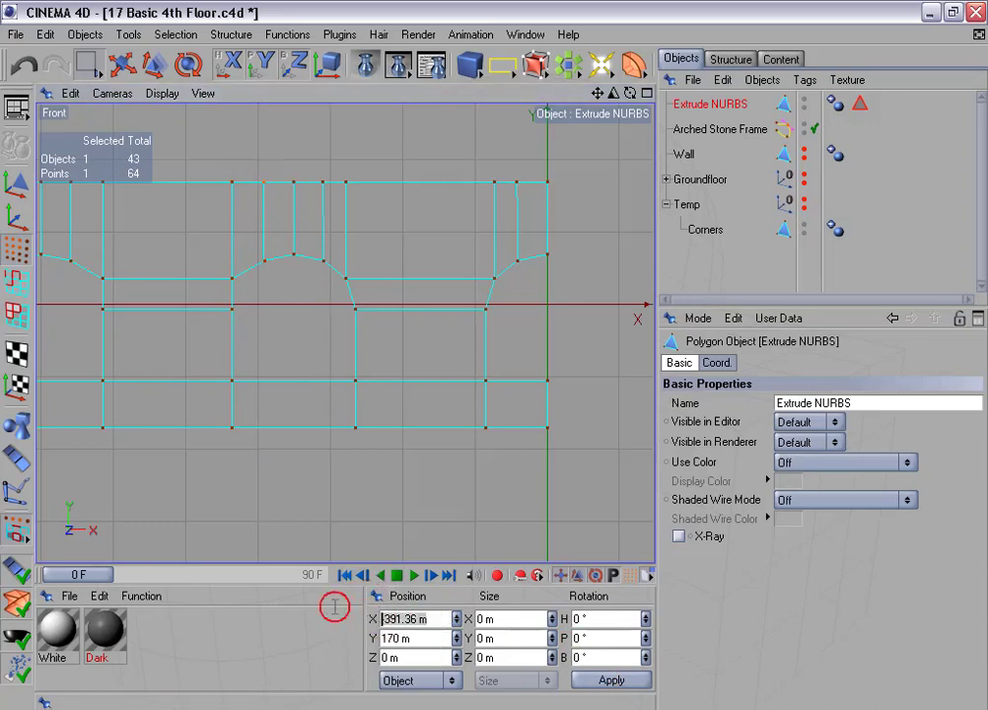
type("-390.926 m")
left_click(292, 254)
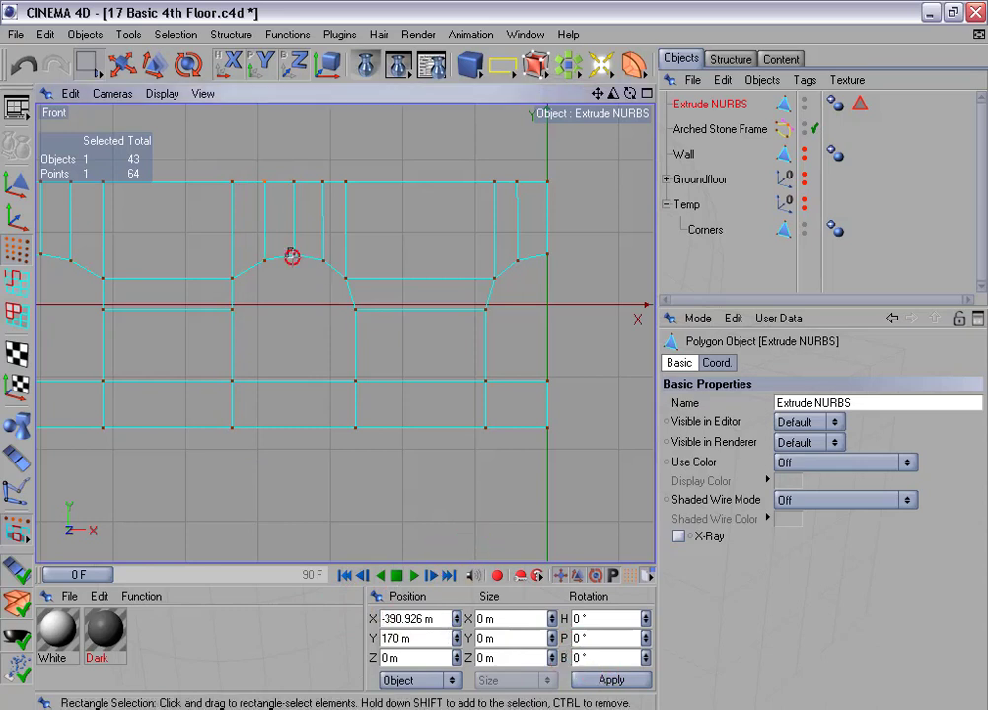
Set the X position of the top-edge point above the third window's arch apex to -350 m
left_click(294, 180)
double_click(421, 619)
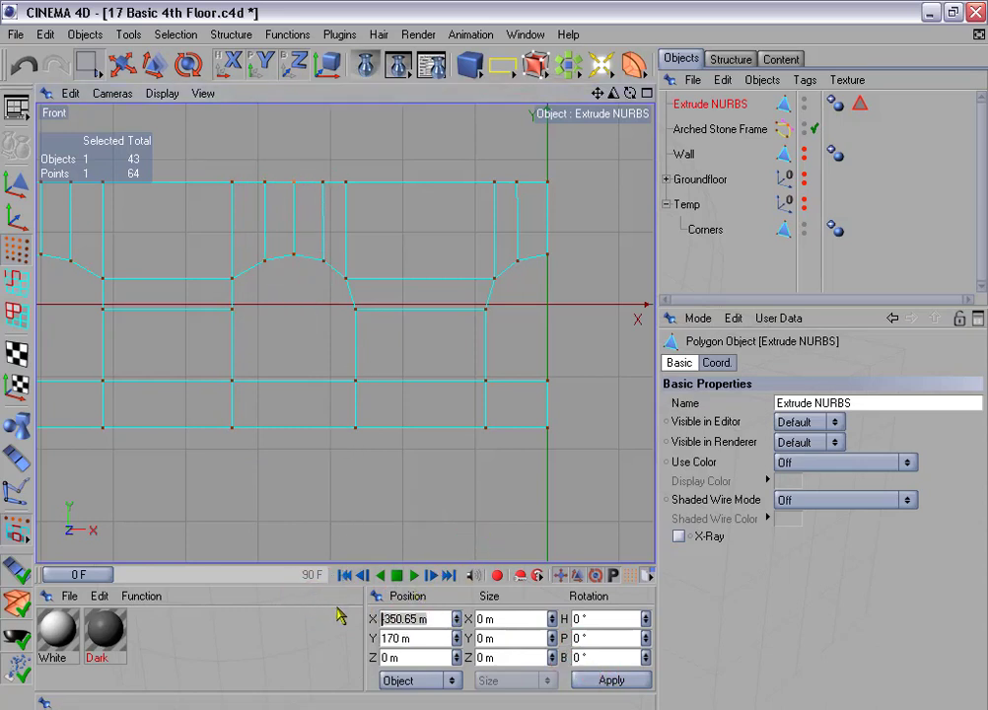
type("-350 m")
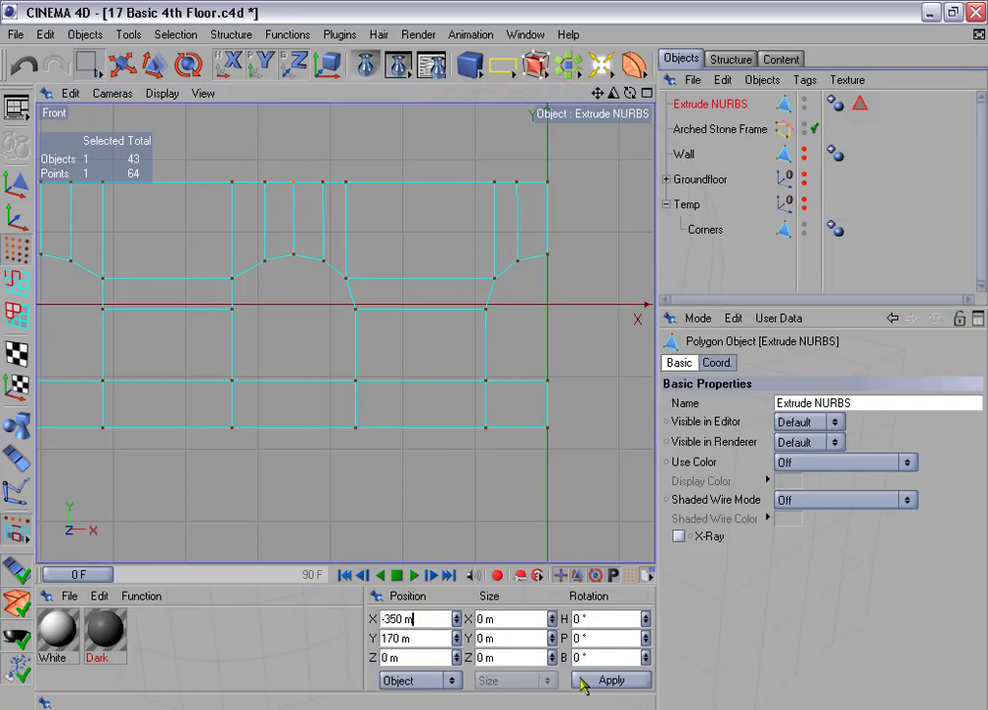
Copy the X position -309.074 m from the third window's upper-right arch point to the top-edge point above it
left_click(324, 262)
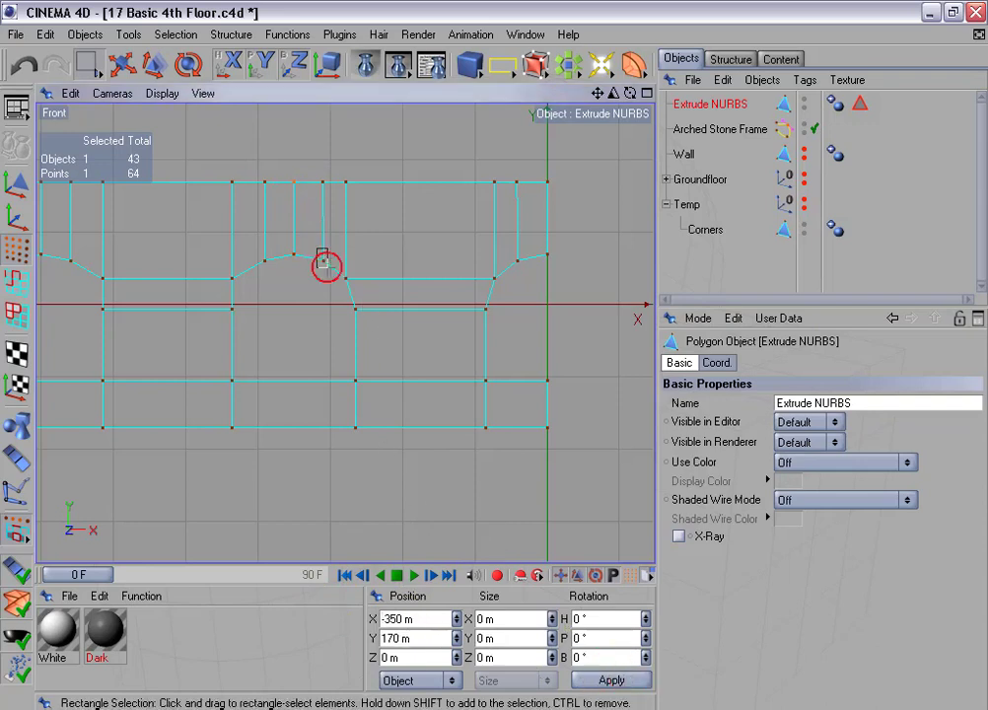
left_click_drag(434, 620, 366, 605)
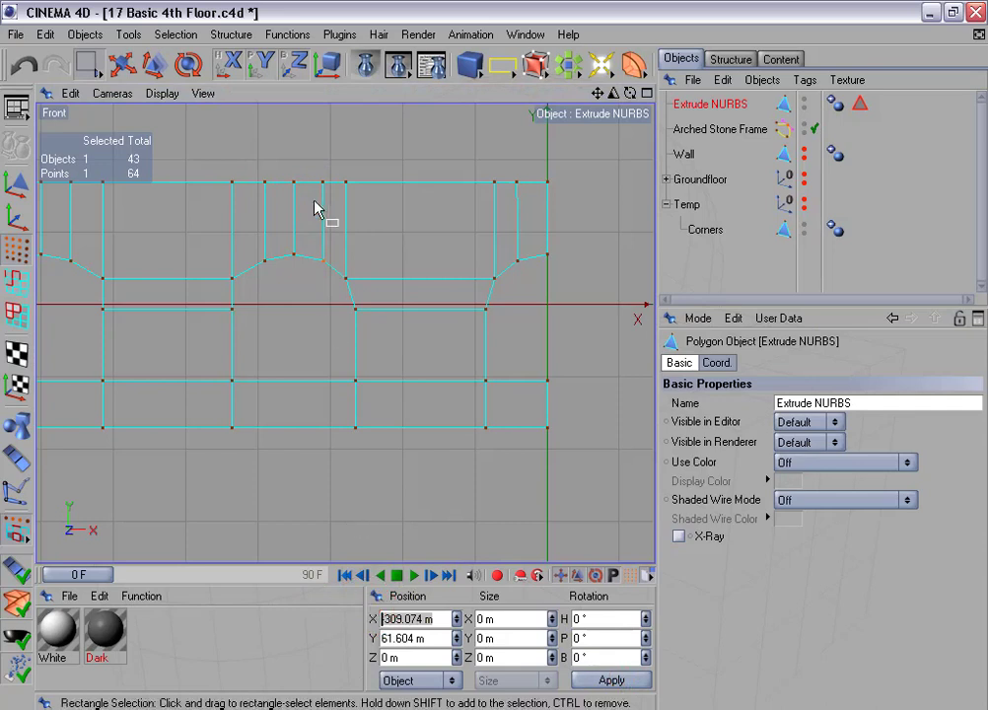
left_click_drag(310, 175, 331, 195)
left_click(432, 619)
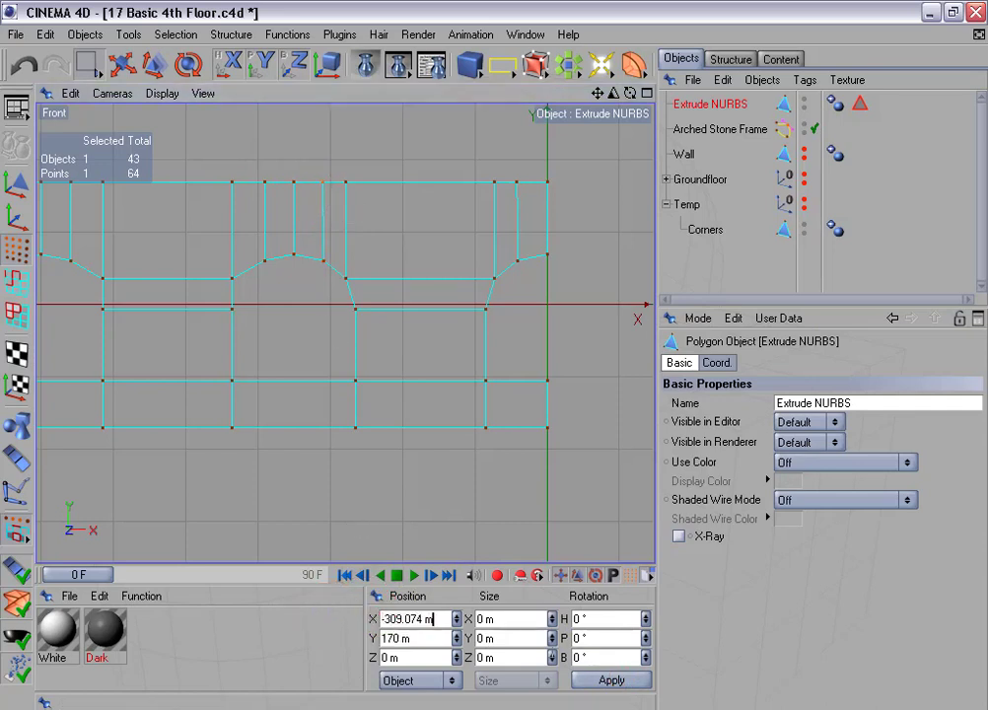
left_click(612, 681)
Align the five-point column at the third window's right edge to X position -265 m with X size 0
left_click(355, 379)
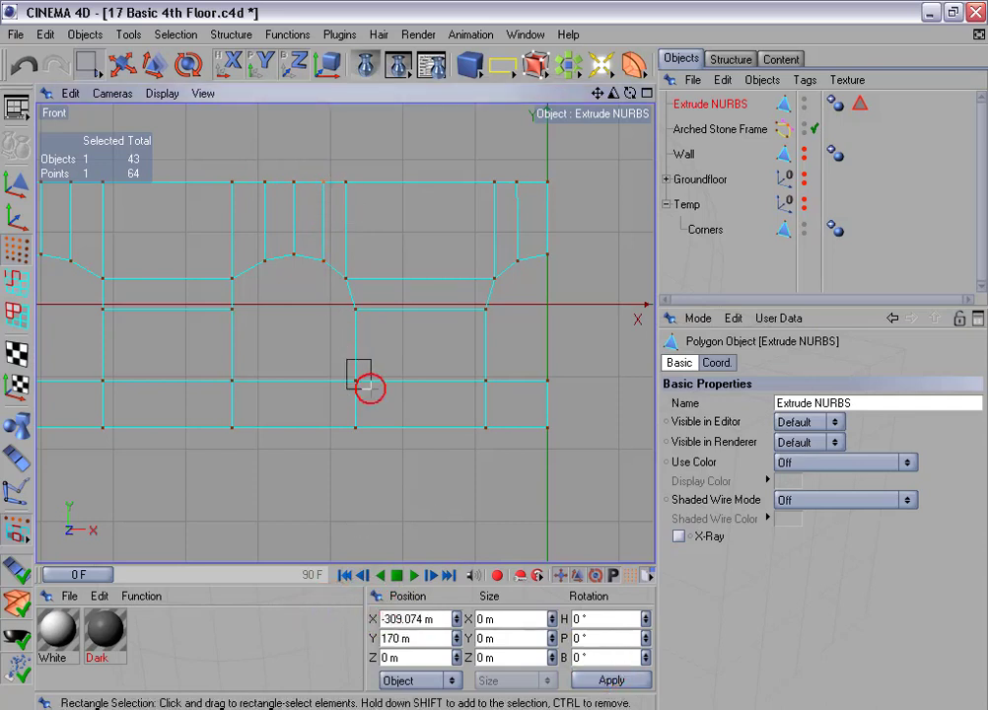
left_click_drag(427, 618, 372, 605)
key("ctrl+c")
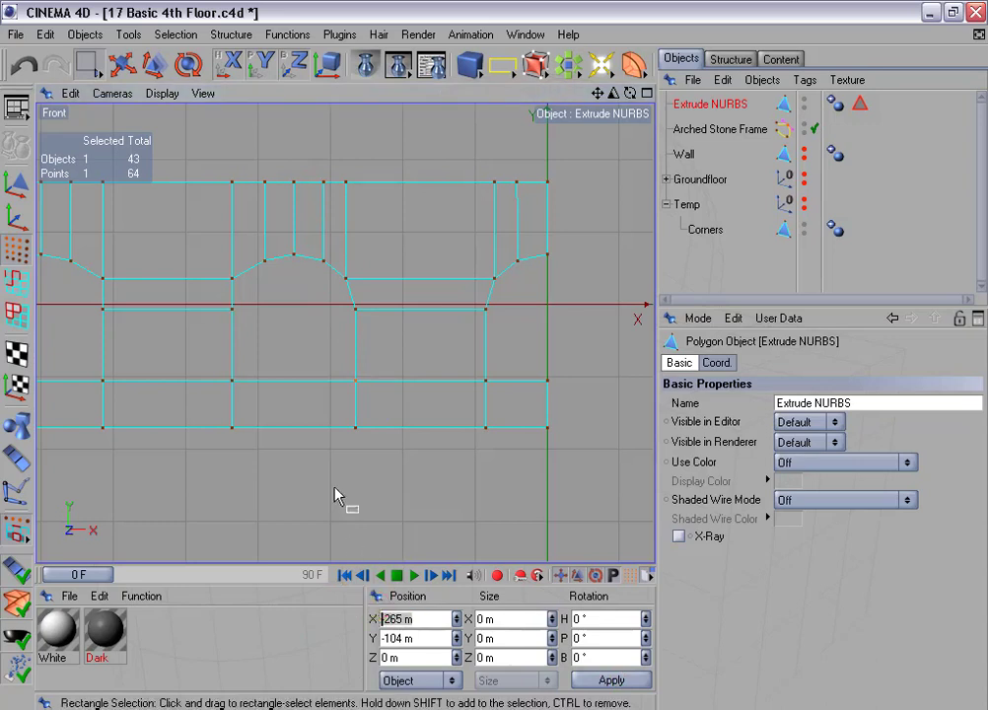
left_click_drag(346, 172, 381, 498)
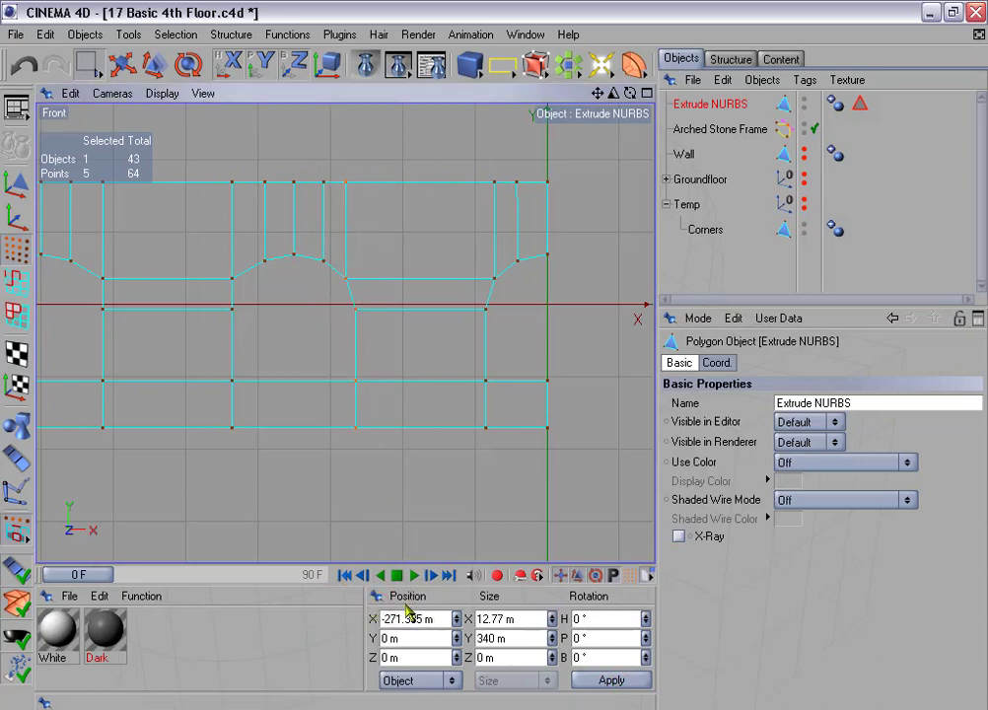
left_click_drag(434, 618, 357, 611)
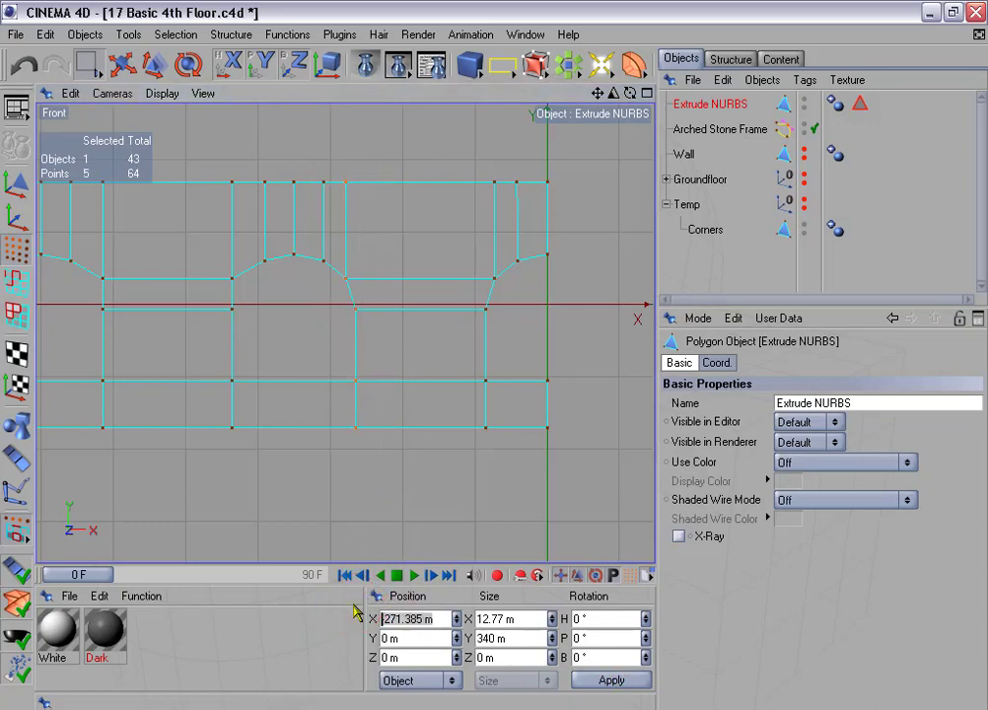
key("ctrl+v")
left_click_drag(520, 619, 446, 601)
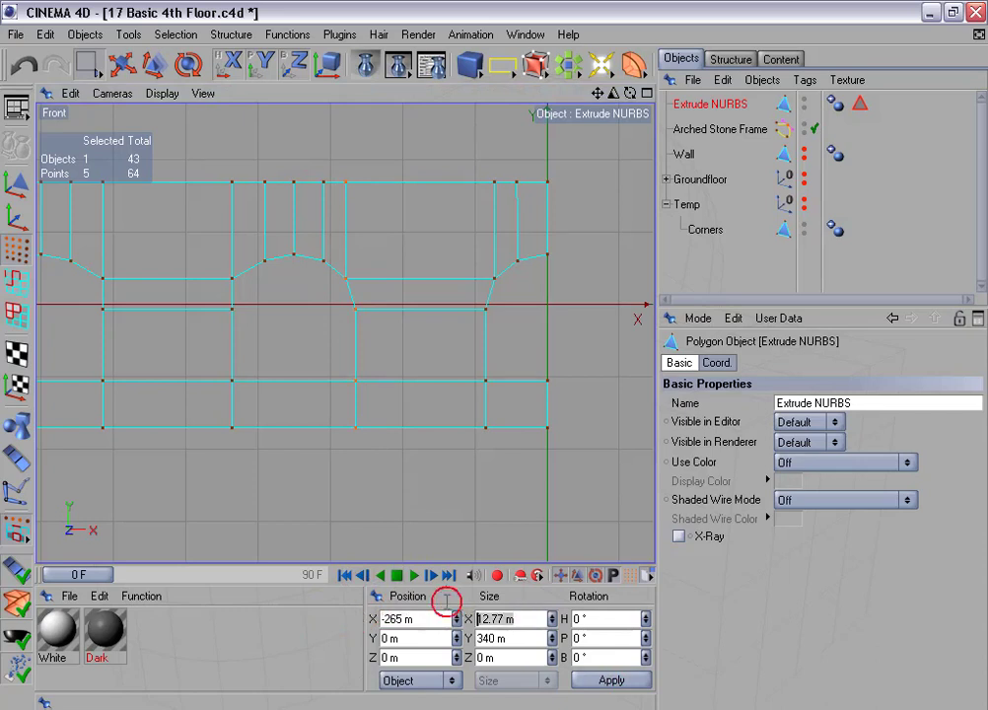
type("0")
left_click(638, 681)
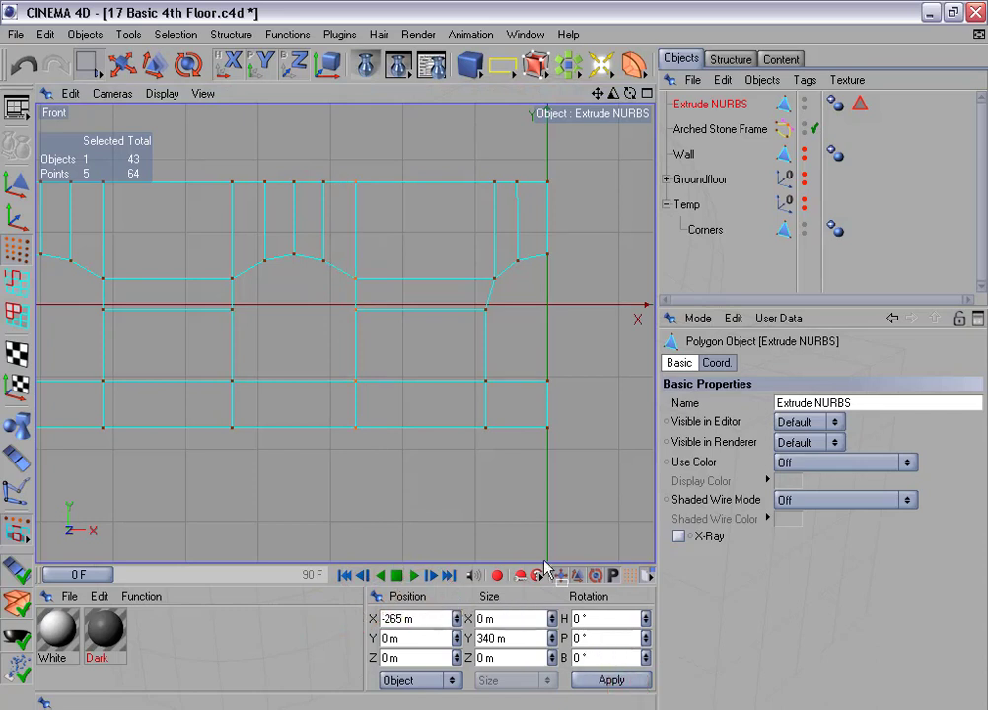
Align the five-point column at the left edge of the fourth, half window to X position -85 m with X size 0
left_click_drag(472, 367, 503, 403)
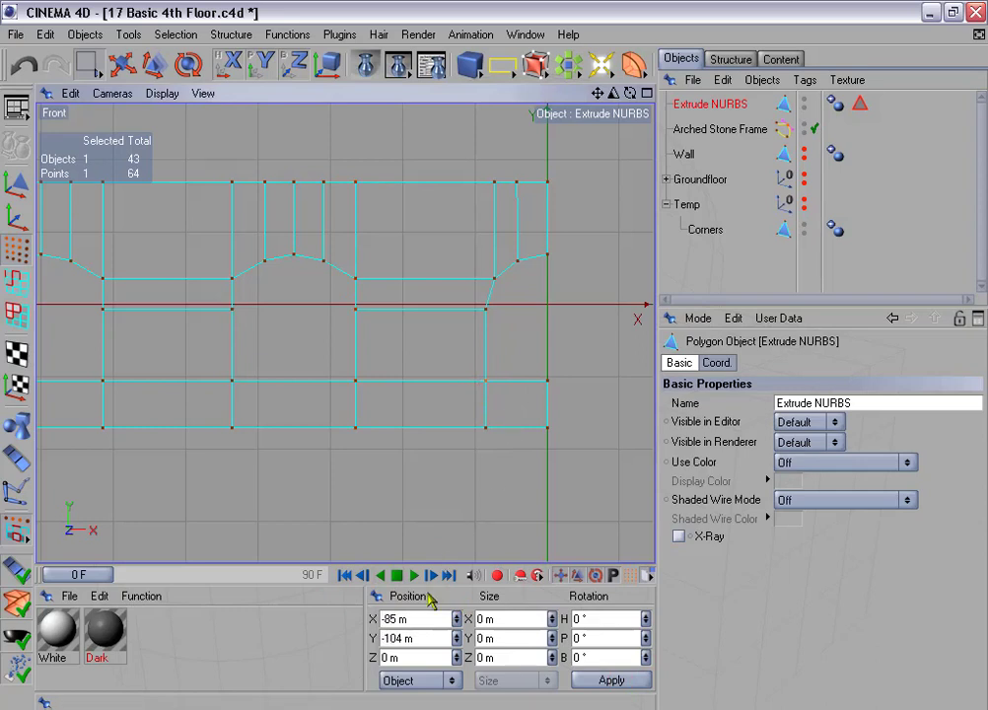
left_click_drag(426, 620, 364, 602)
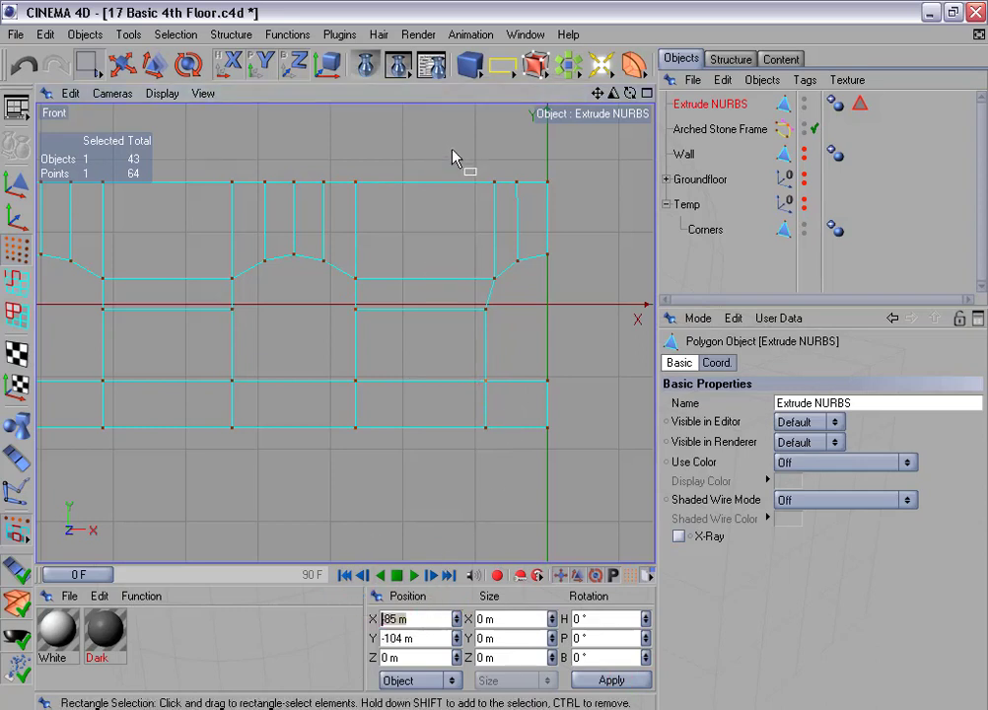
left_click_drag(453, 158, 503, 474)
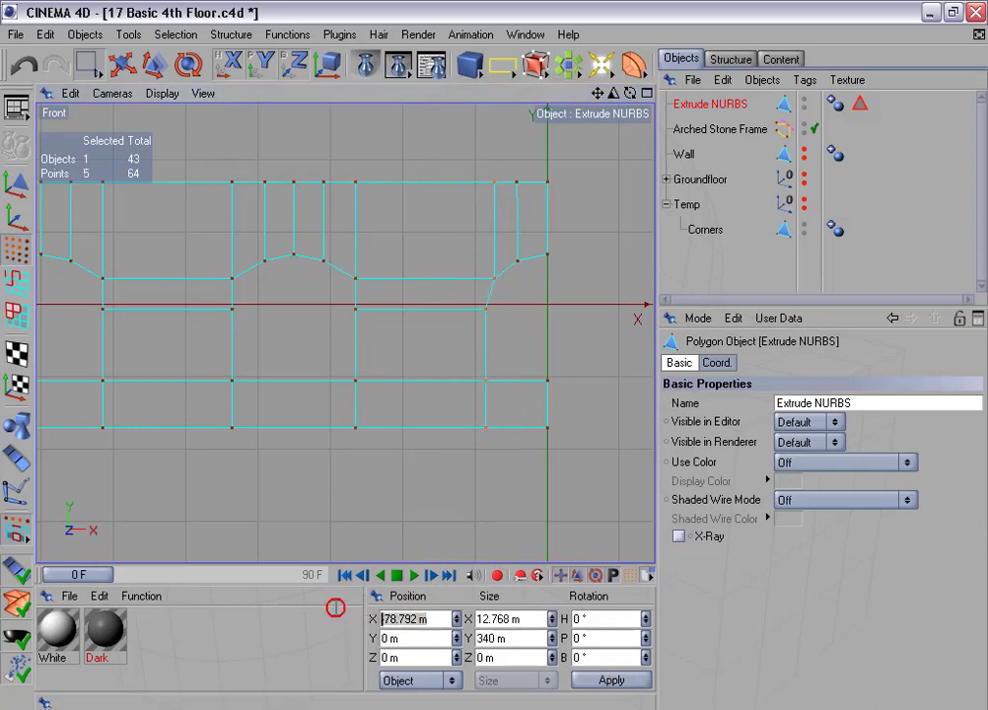
type("-85 m")
left_click_drag(528, 621, 477, 618)
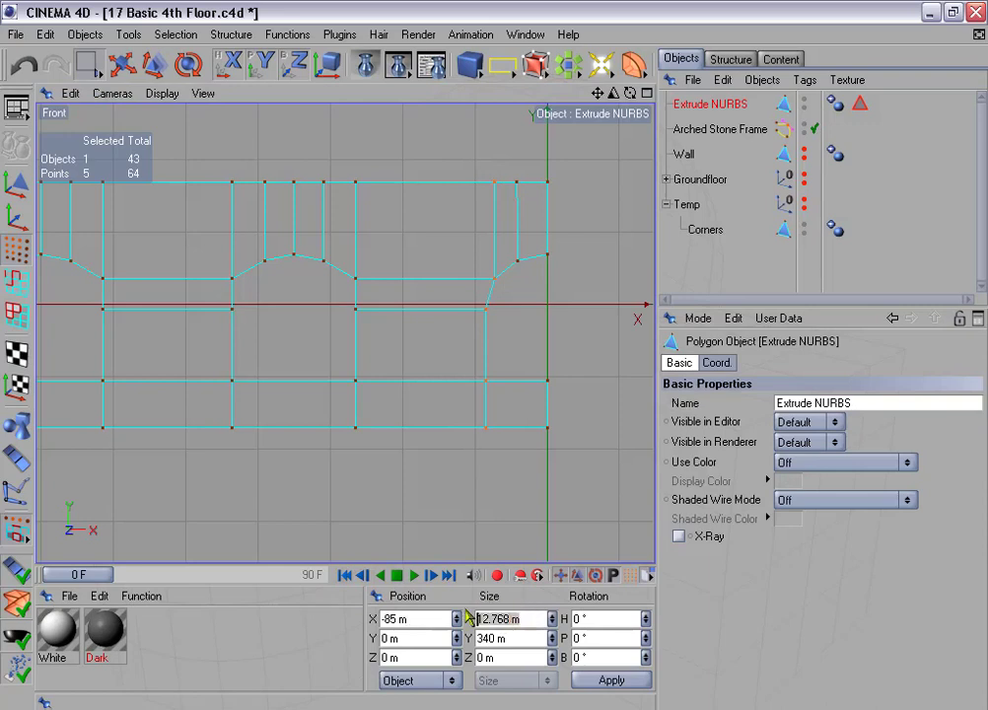
type("0")
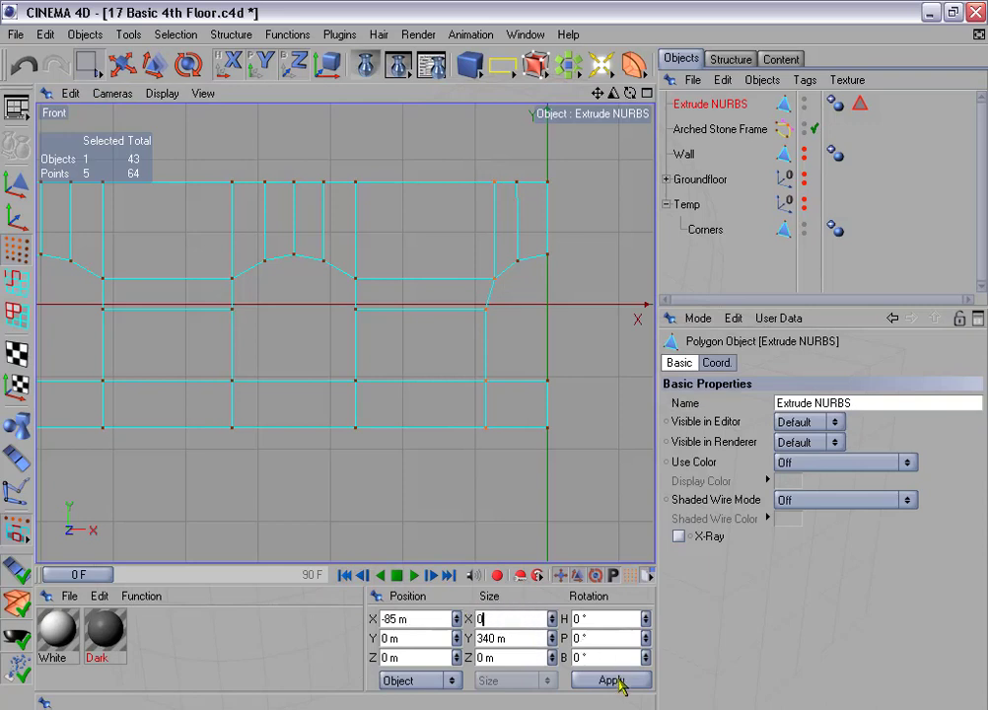
left_click(617, 680)
Copy the X position -40.926 m from the half window's upper-left arch point to the top-edge point above it
left_click_drag(514, 243, 530, 279)
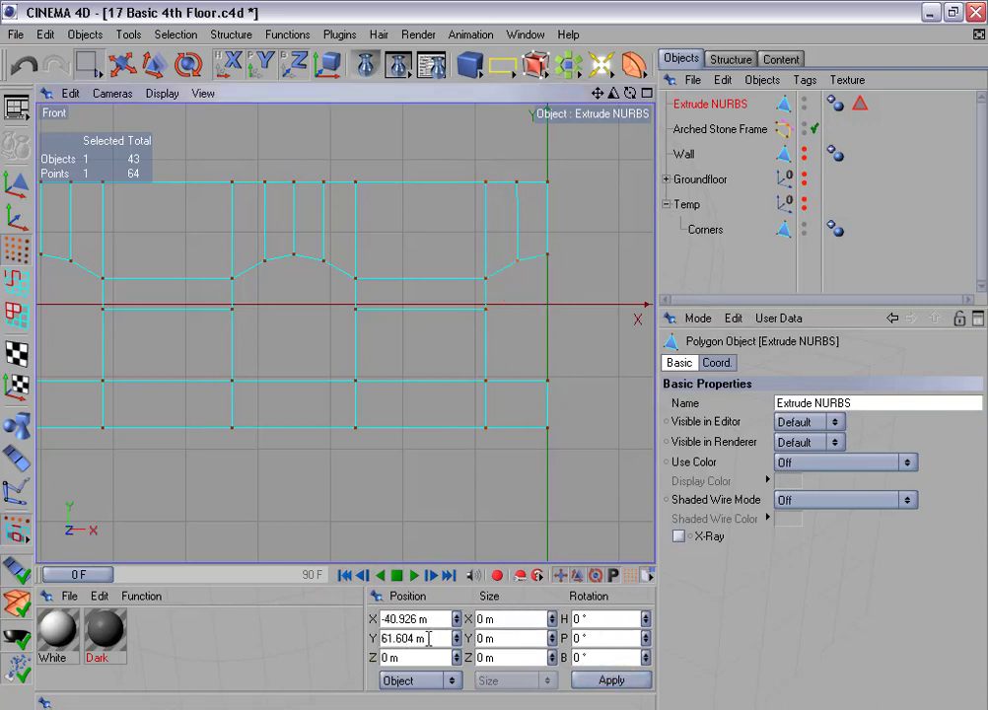
left_click_drag(425, 619, 380, 617)
key("ctrl+c")
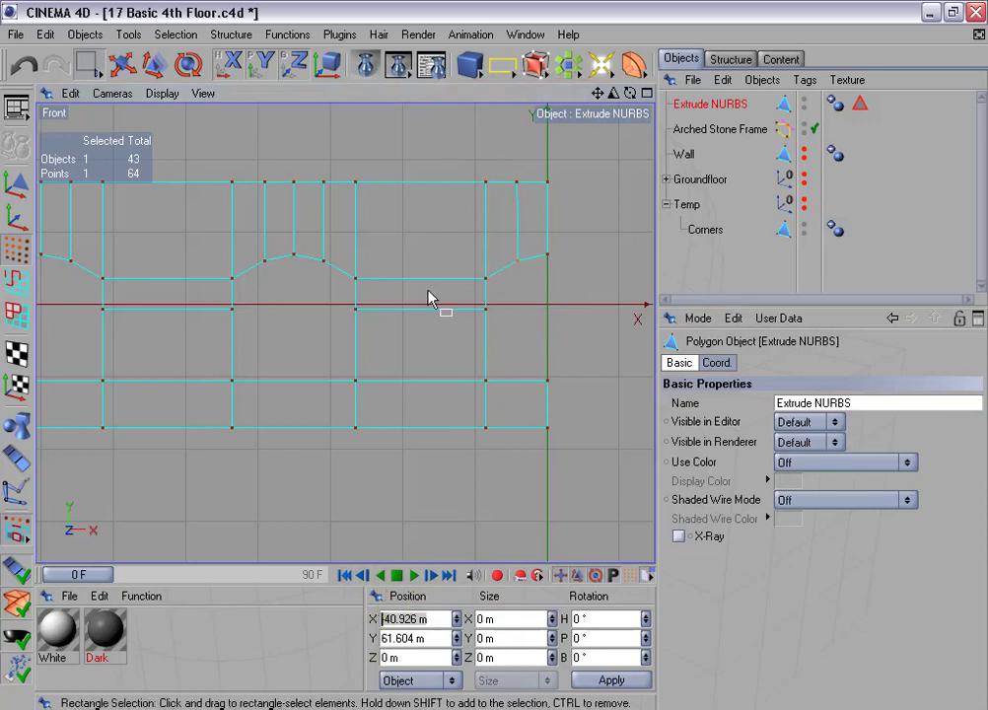
left_click(513, 243)
left_click_drag(513, 158, 523, 219)
left_click_drag(434, 621, 376, 622)
key("ctrl+v")
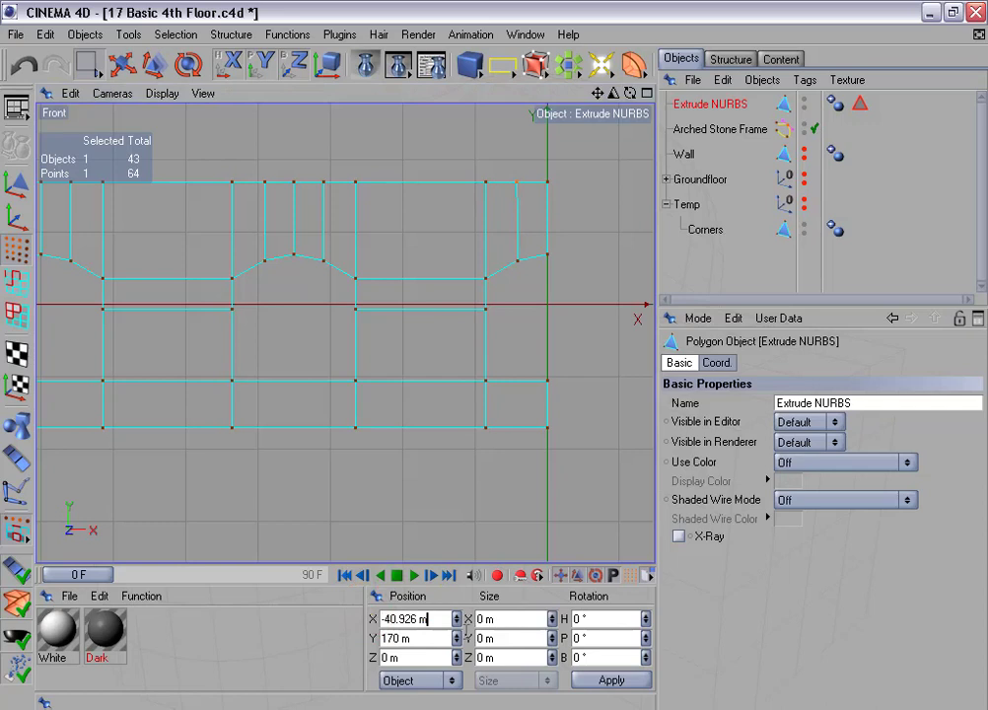
left_click(617, 681)
Check the X position and X size of the point column at the wall's right edge, and review the whole wall mesh
scroll(434, 449, "down", 1)
middle_click_drag(517, 202, 399, 191, "alt")
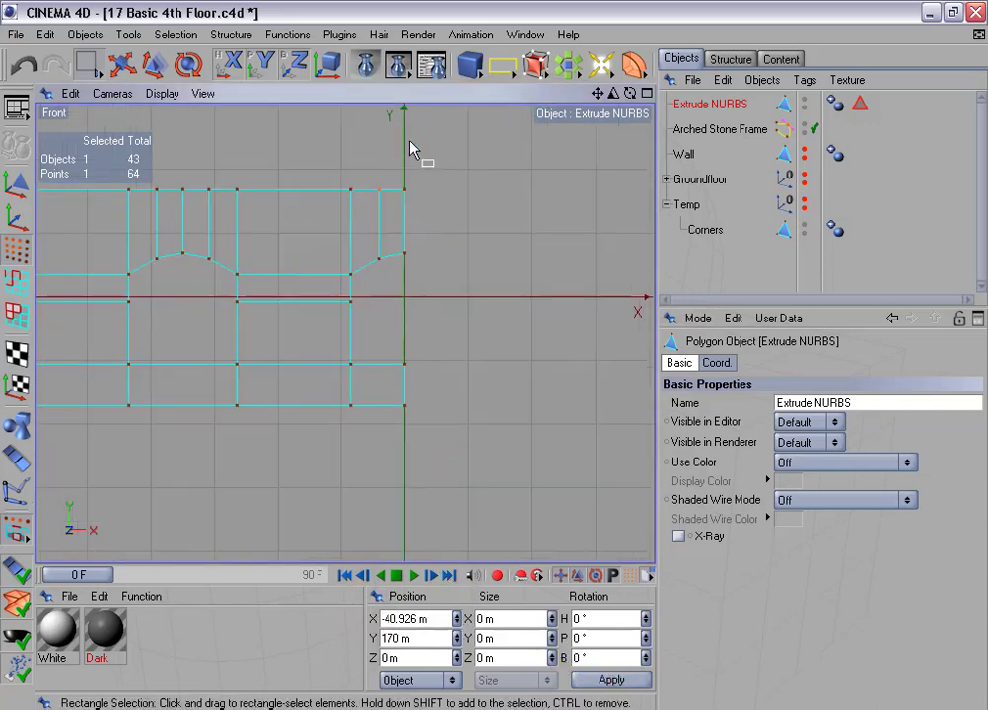
left_click_drag(399, 164, 456, 471)
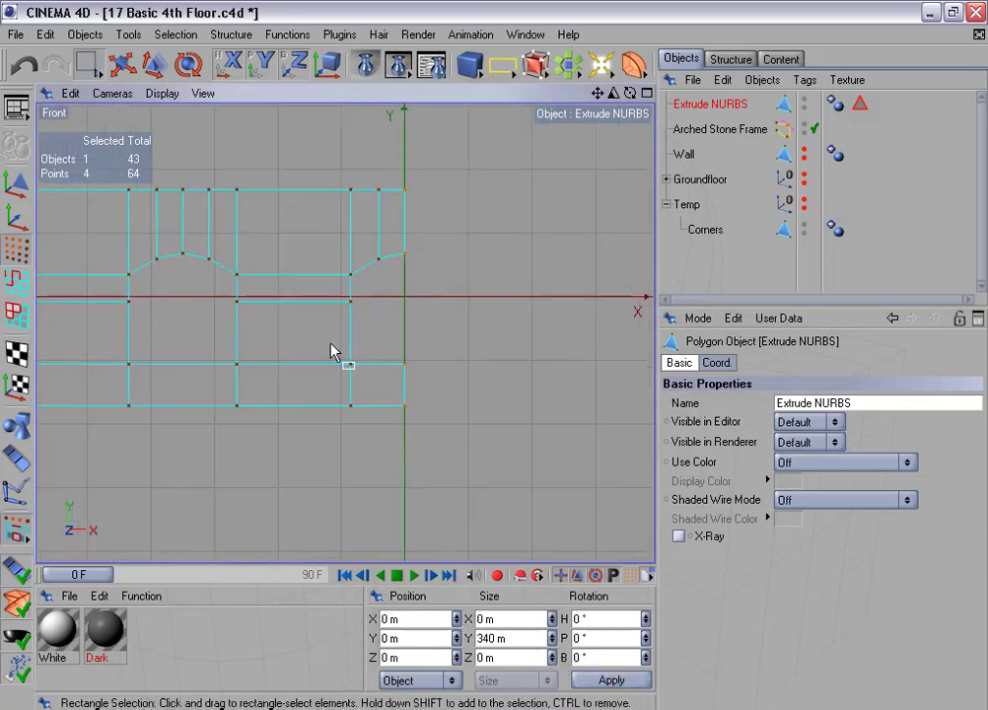
double_click(411, 618)
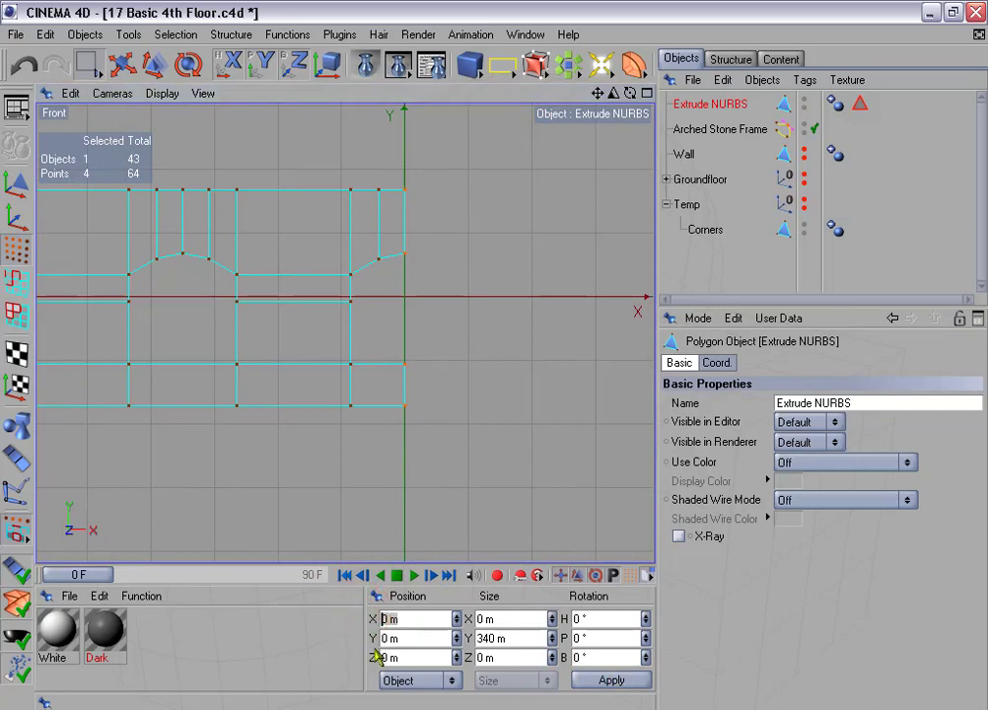
double_click(477, 618)
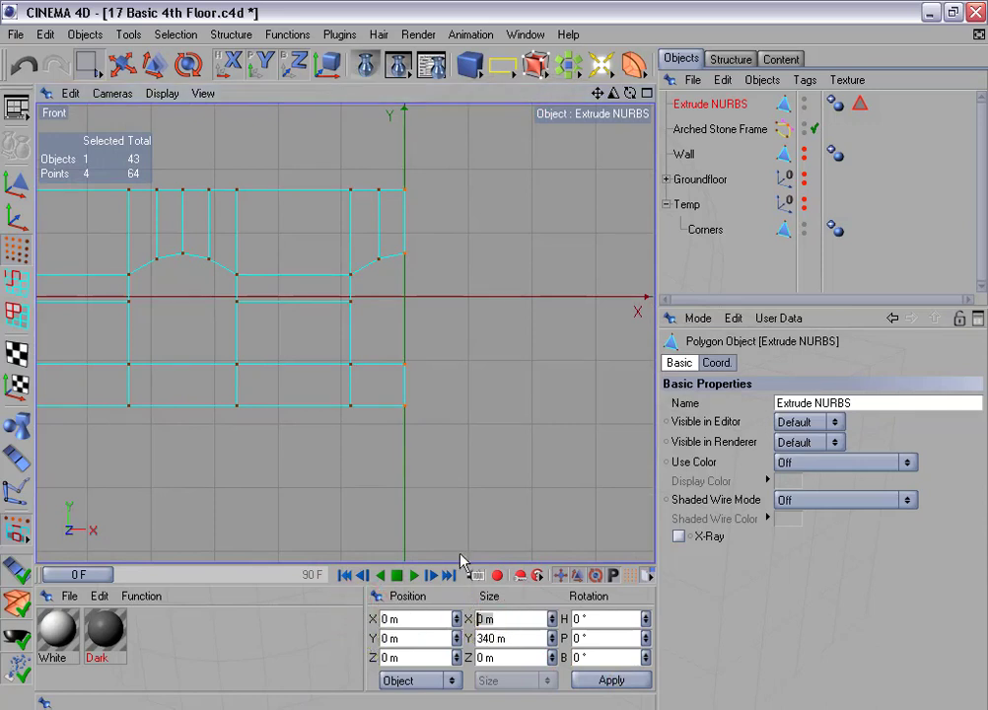
scroll(417, 256, "down", 3)
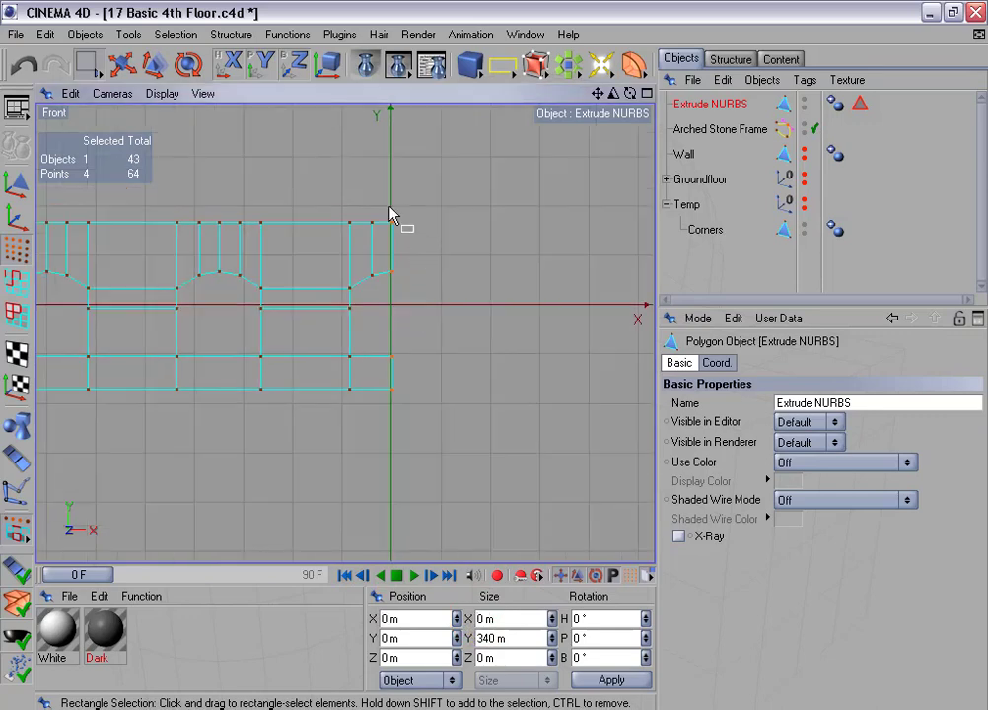
left_click_drag(391, 214, 411, 398)
middle_click_drag(365, 395, 574, 420, "alt")
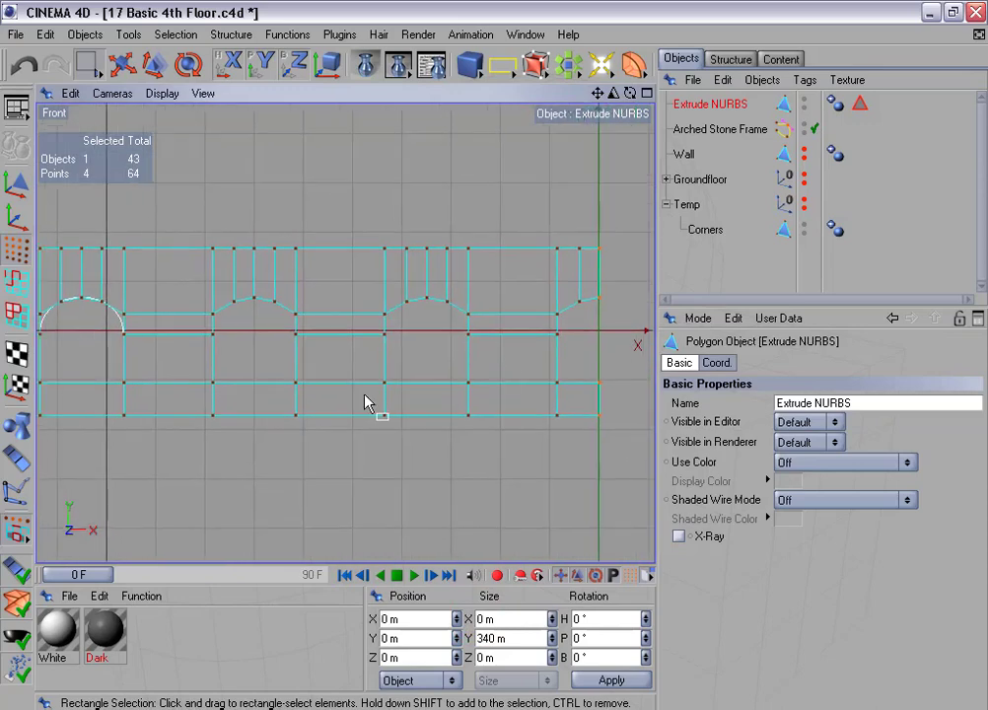
scroll(365, 396, "down", 2)
scroll(365, 403, "down", 2)
middle_click_drag(291, 399, 302, 382, "alt")
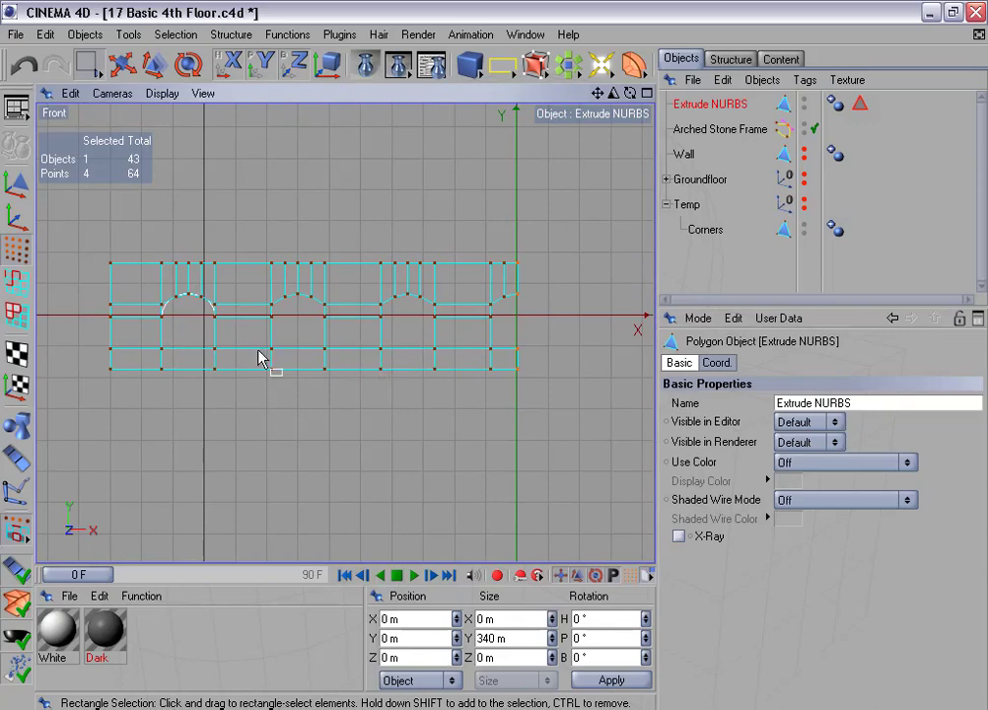
Select the eleven upper arch points across all four windows and raise them together by 3 m in Y
scroll(258, 357, "up", 5)
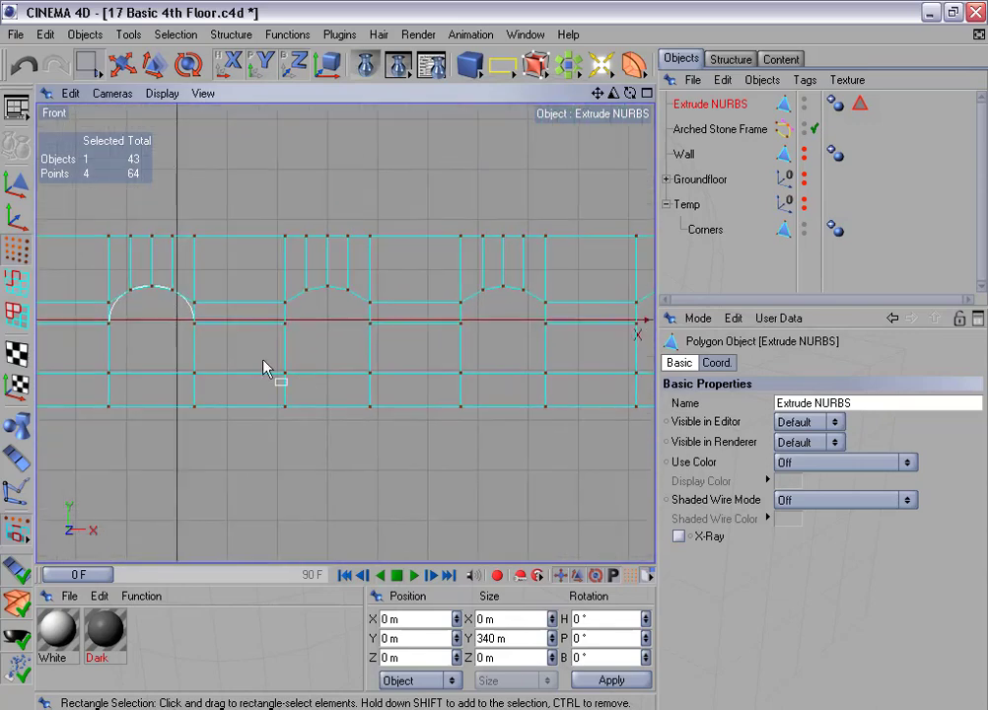
left_click_drag(117, 279, 178, 298)
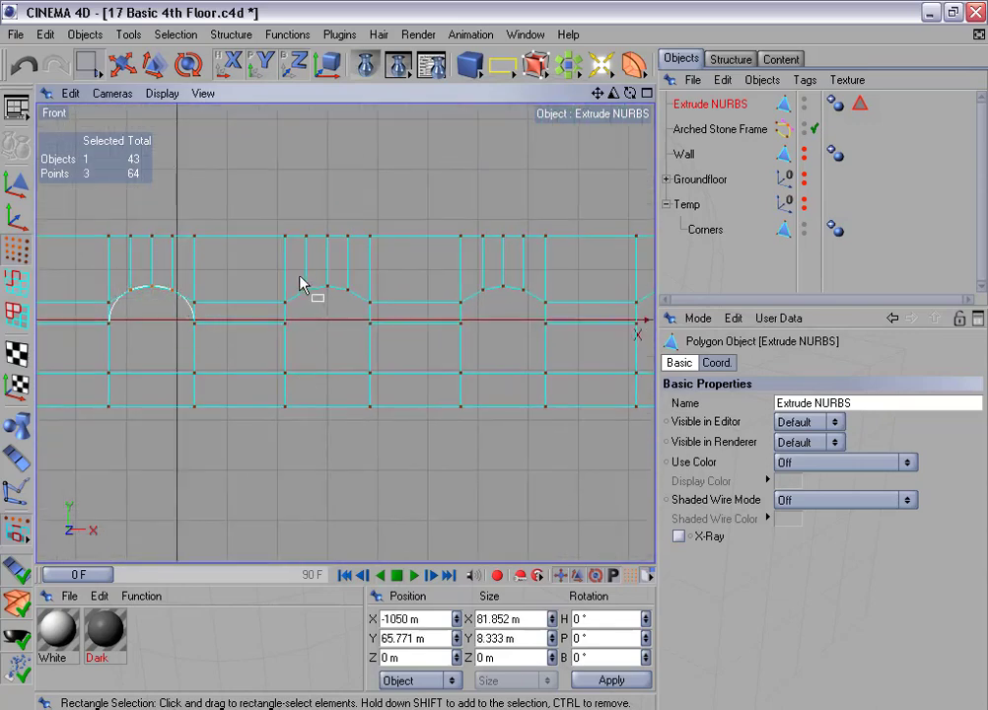
left_click_drag(304, 278, 354, 295, "shift")
left_click_drag(474, 273, 533, 296, "shift")
scroll(520, 353, "down", 1)
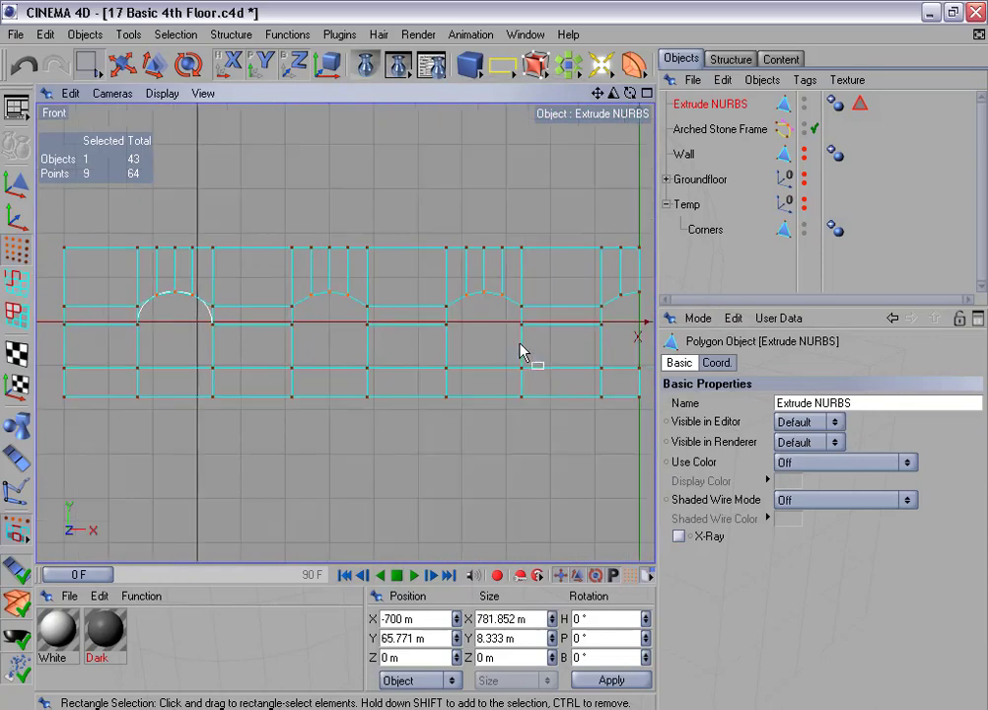
middle_click_drag(640, 319, 566, 323, "alt")
left_click_drag(536, 279, 590, 338, "shift")
middle_click_drag(534, 336, 258, 348, "alt")
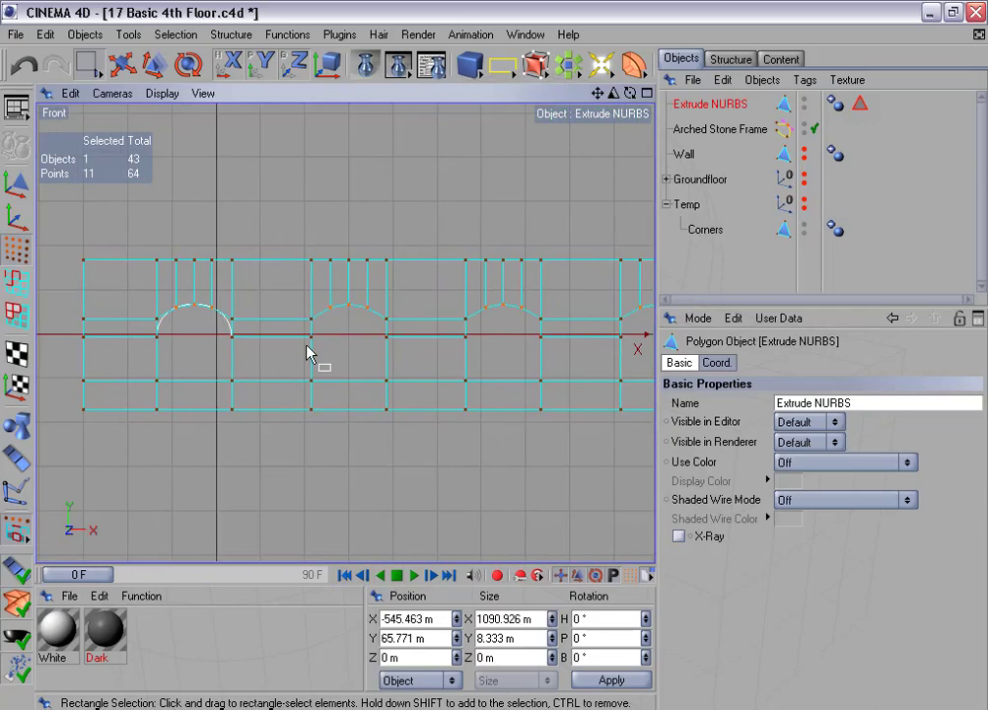
scroll(245, 344, "up", 7)
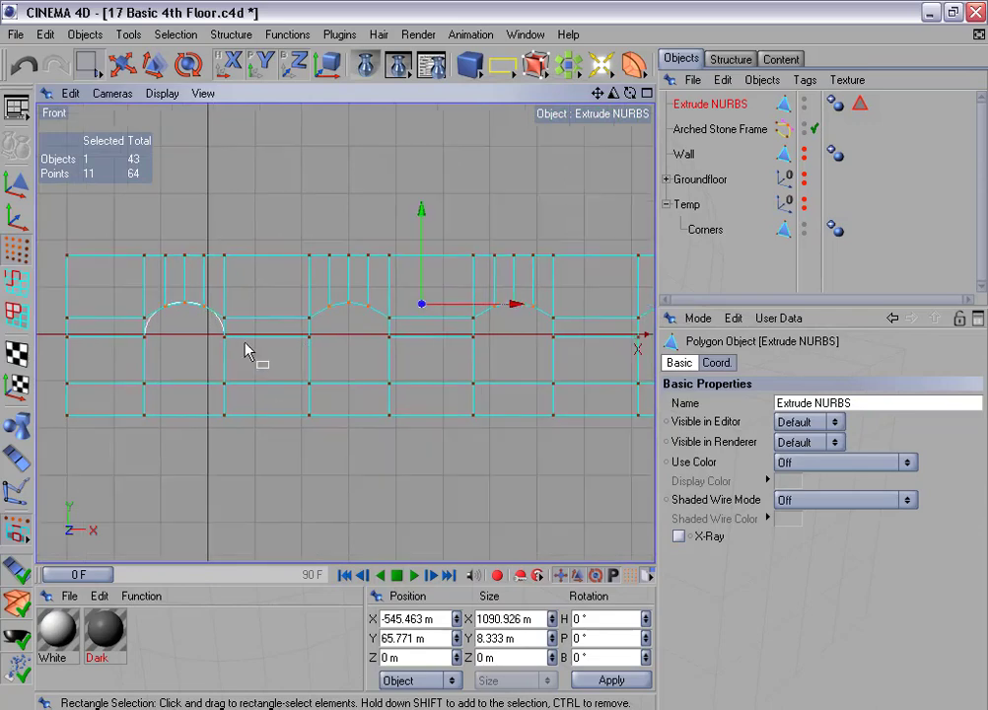
middle_click_drag(244, 344, 365, 347, "alt")
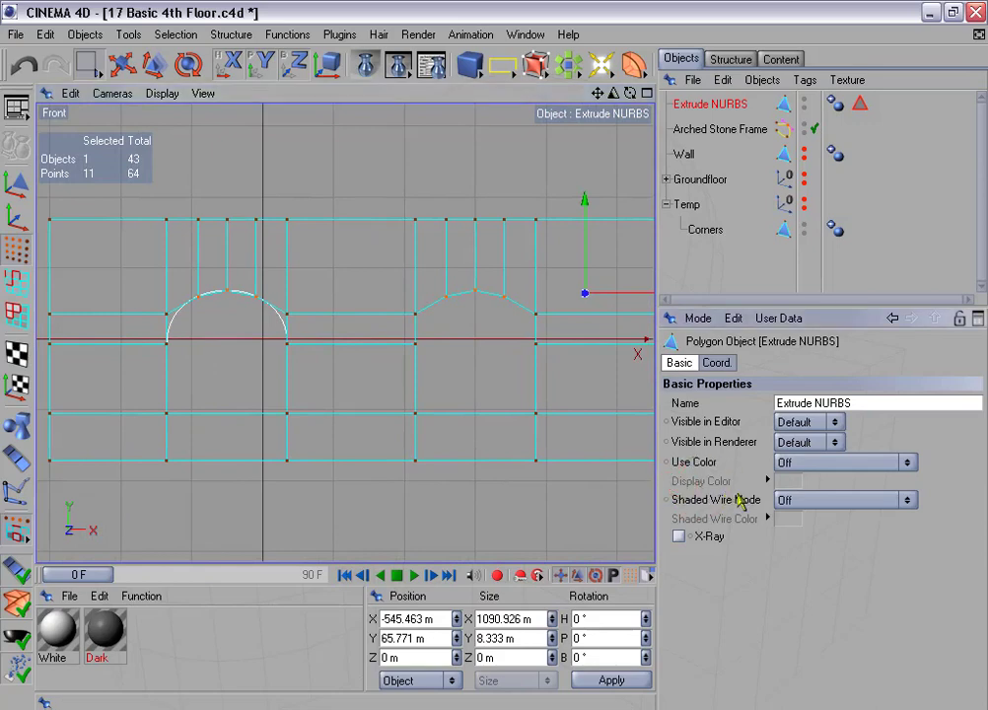
left_click_drag(657, 481, 728, 483)
scroll(409, 357, "up", 4)
scroll(315, 326, "up", 5)
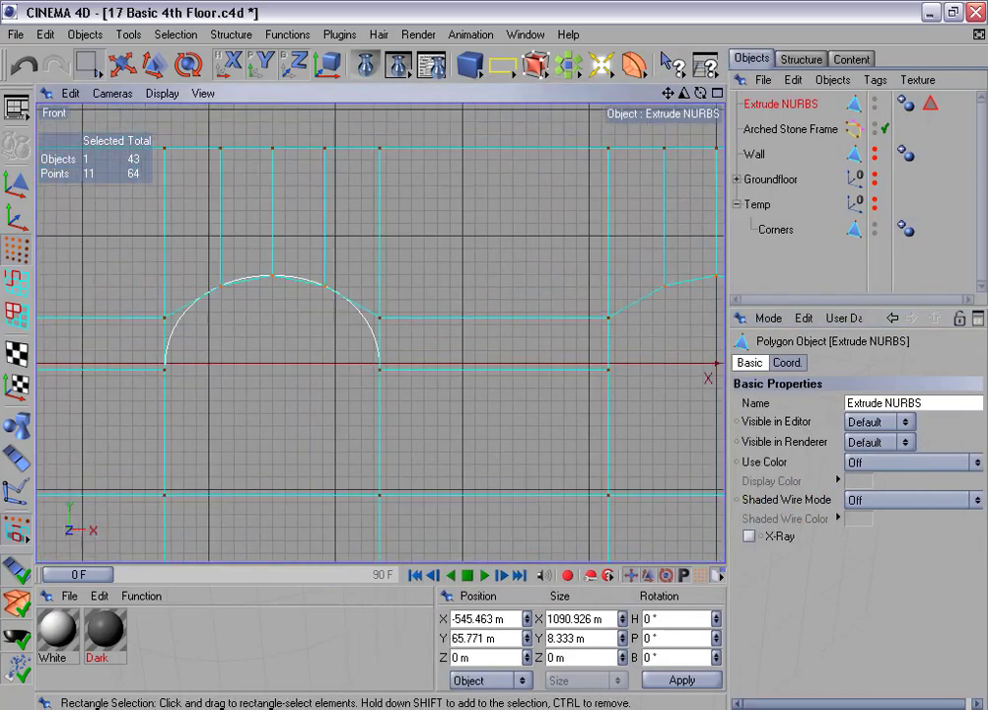
left_click(500, 639)
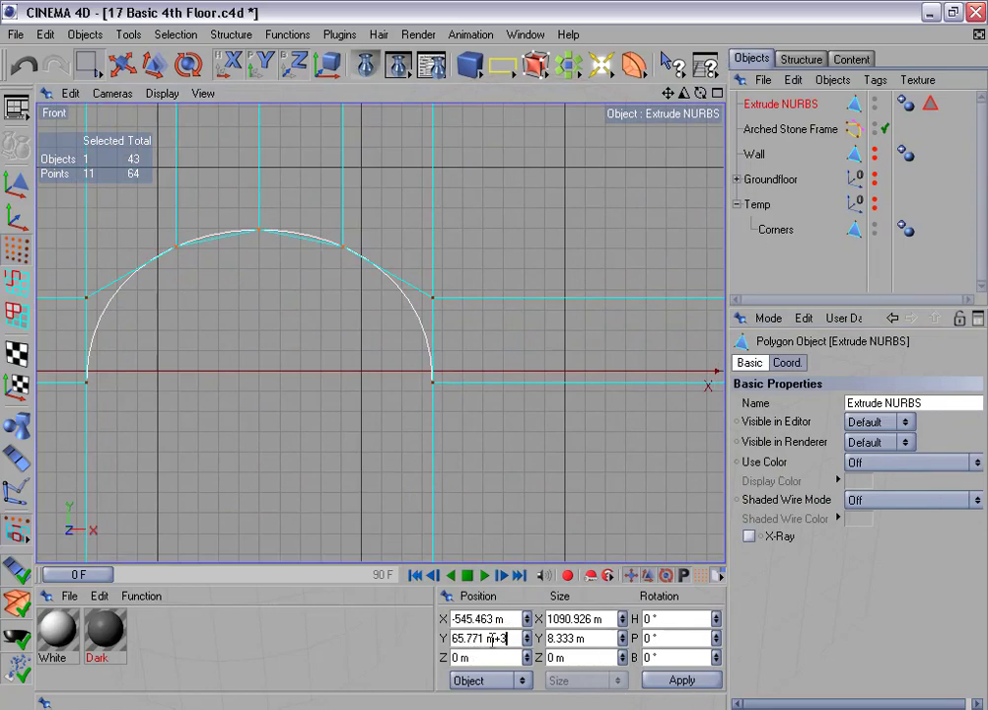
left_click(672, 683)
scroll(342, 382, "up", 3)
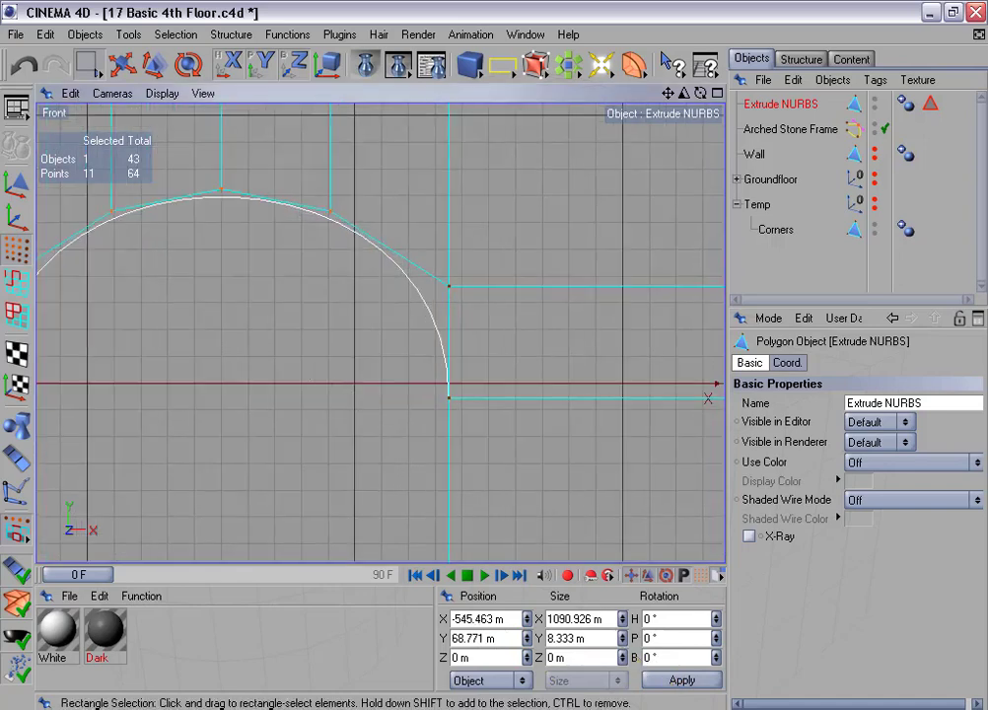
Mirror the half wall mesh into a full-width wall with a Symmetry object across the ZY plane and make it editable
middle_click_drag(342, 382, 466, 390, "alt")
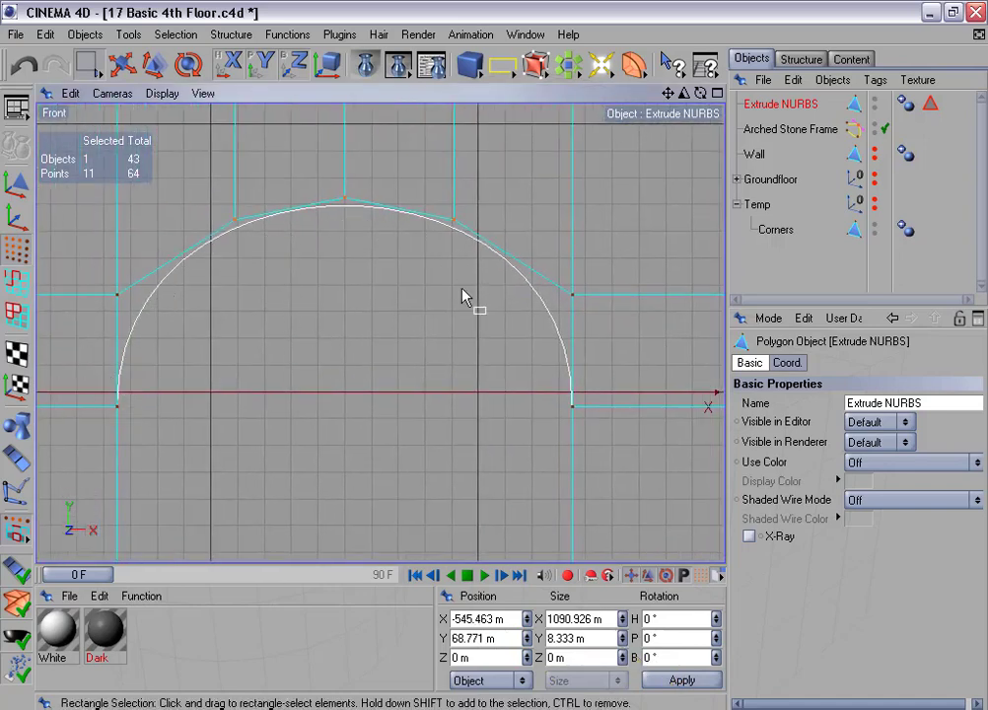
scroll(558, 405, "down", 10)
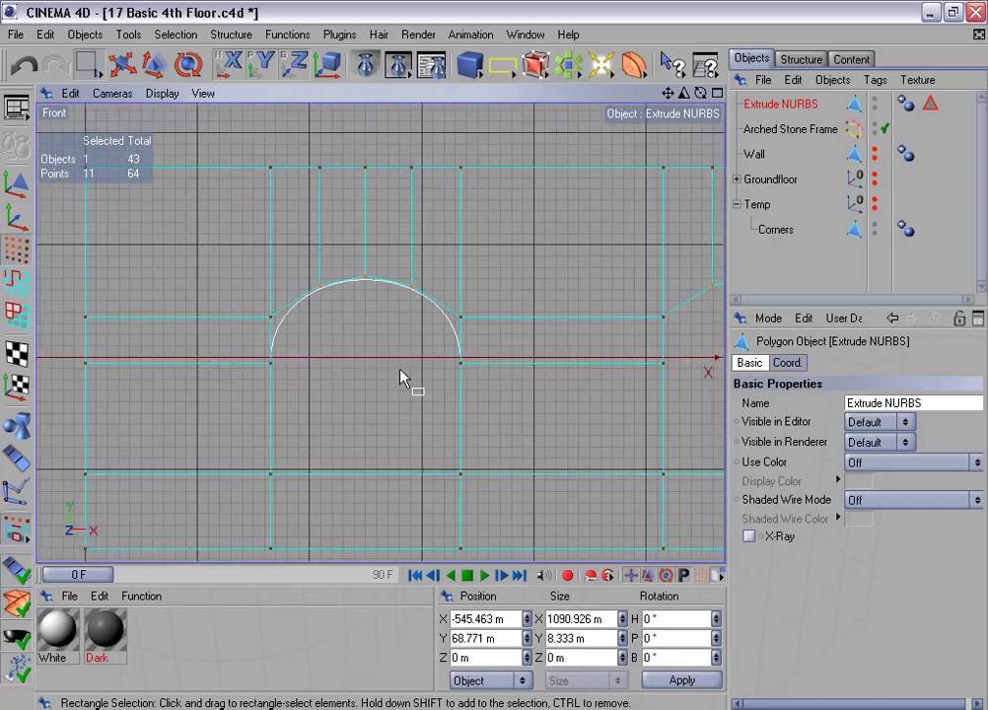
scroll(177, 321, "down", 3)
middle_click_drag(428, 327, 103, 312, "alt")
scroll(421, 329, "down", 5)
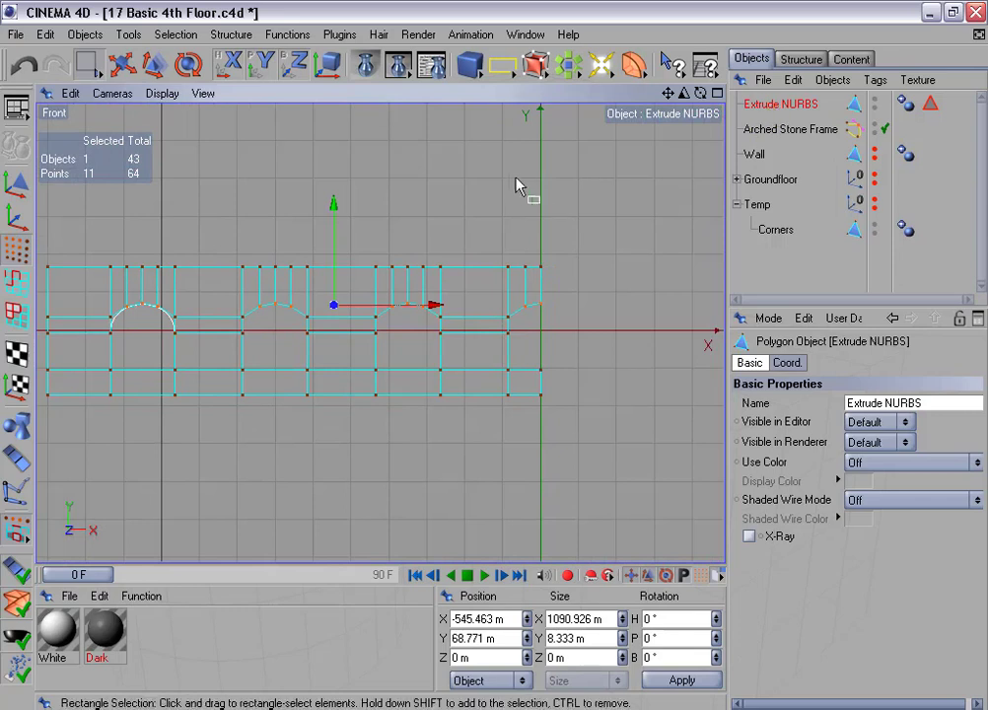
left_click_drag(537, 65, 613, 14)
left_click_drag(568, 65, 646, 137)
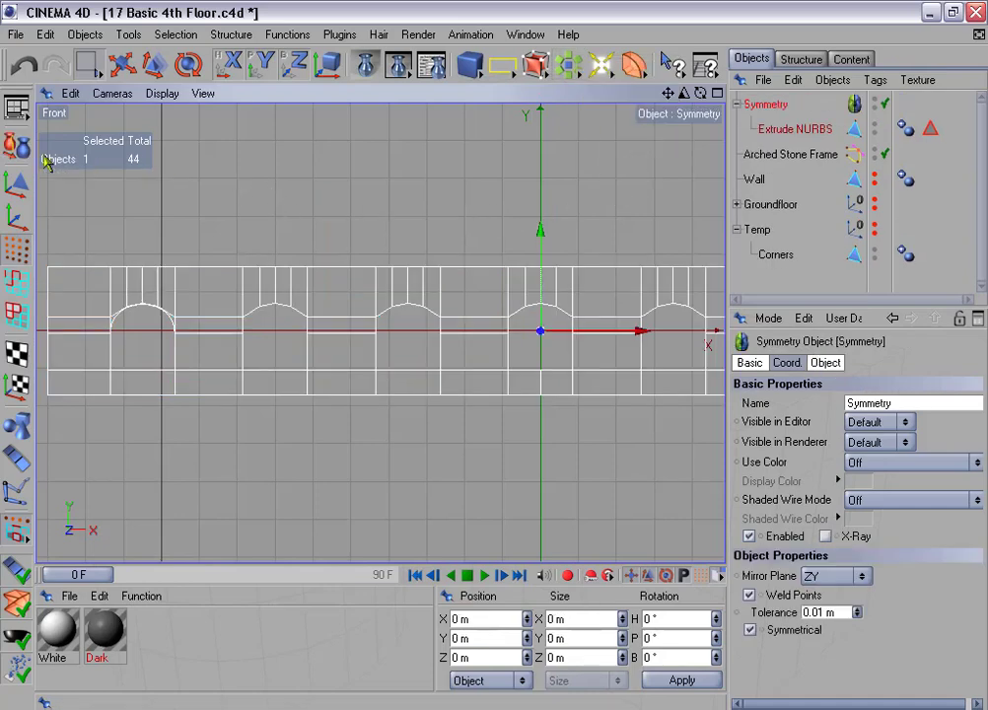
left_click(16, 145)
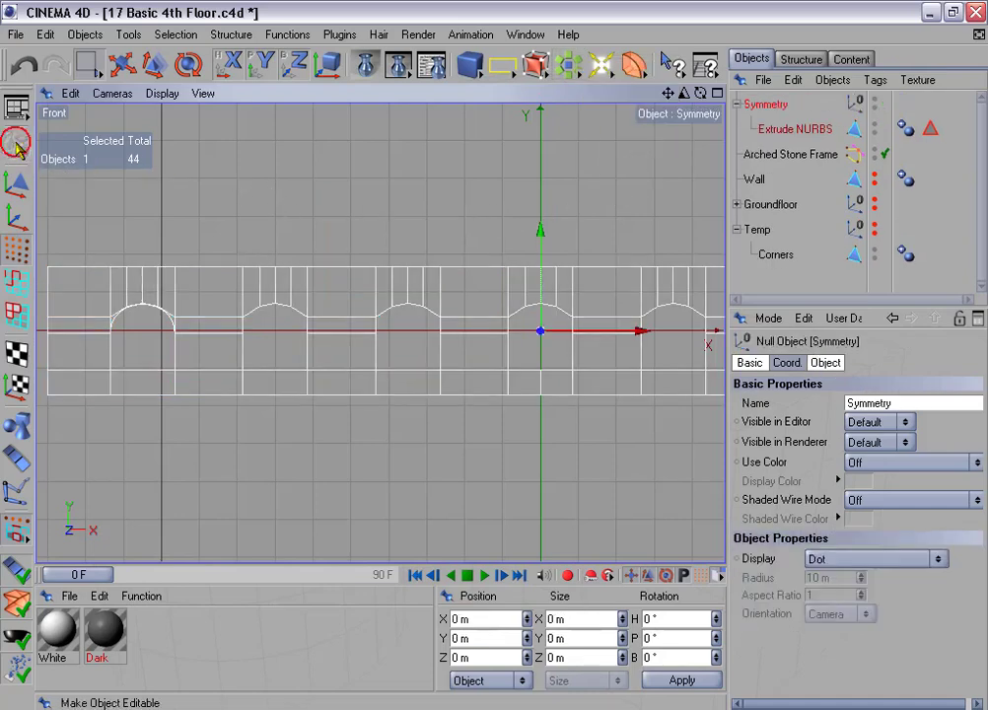
Take the wall mesh out of the Symmetry null, then delete the null and the mesh's selection tag
left_click_drag(789, 129, 777, 98)
left_click(764, 128)
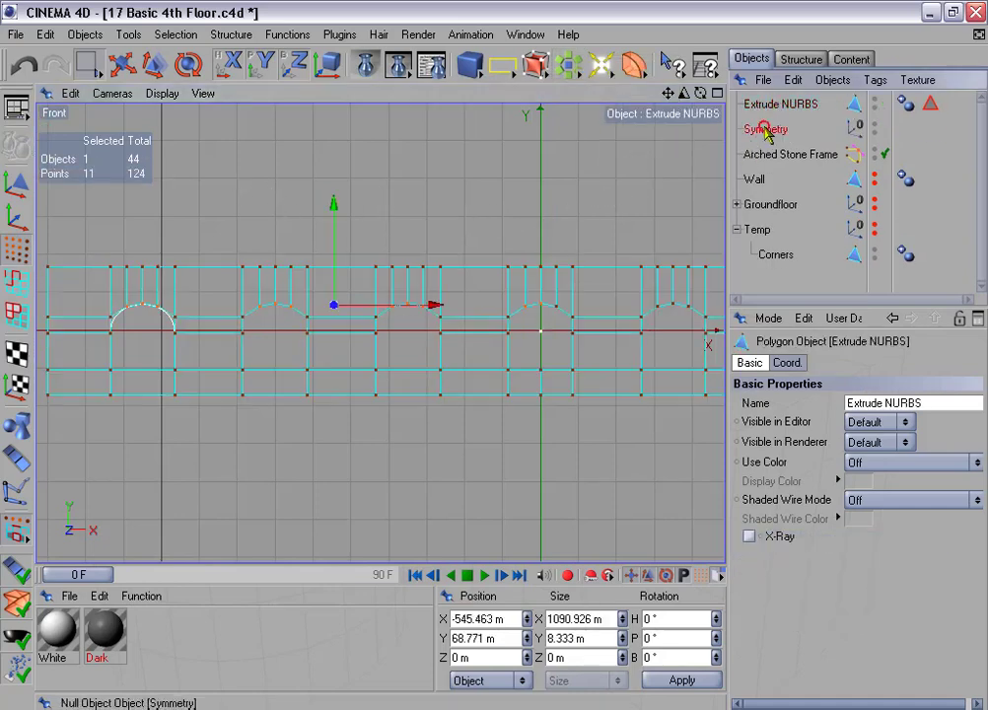
key("Delete")
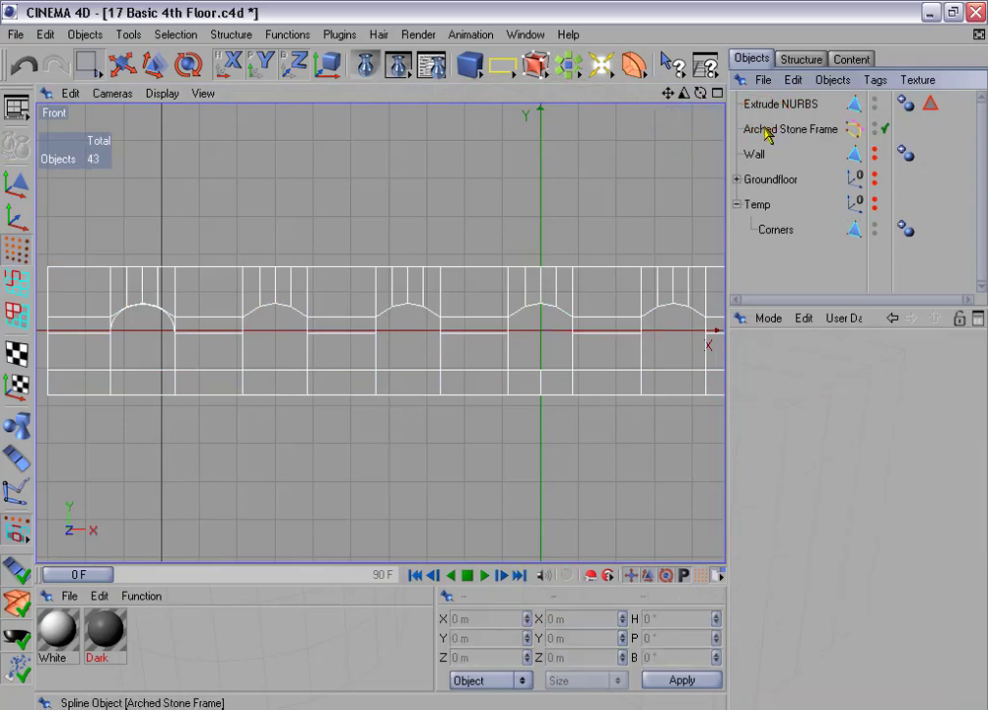
left_click(931, 104)
key("Delete")
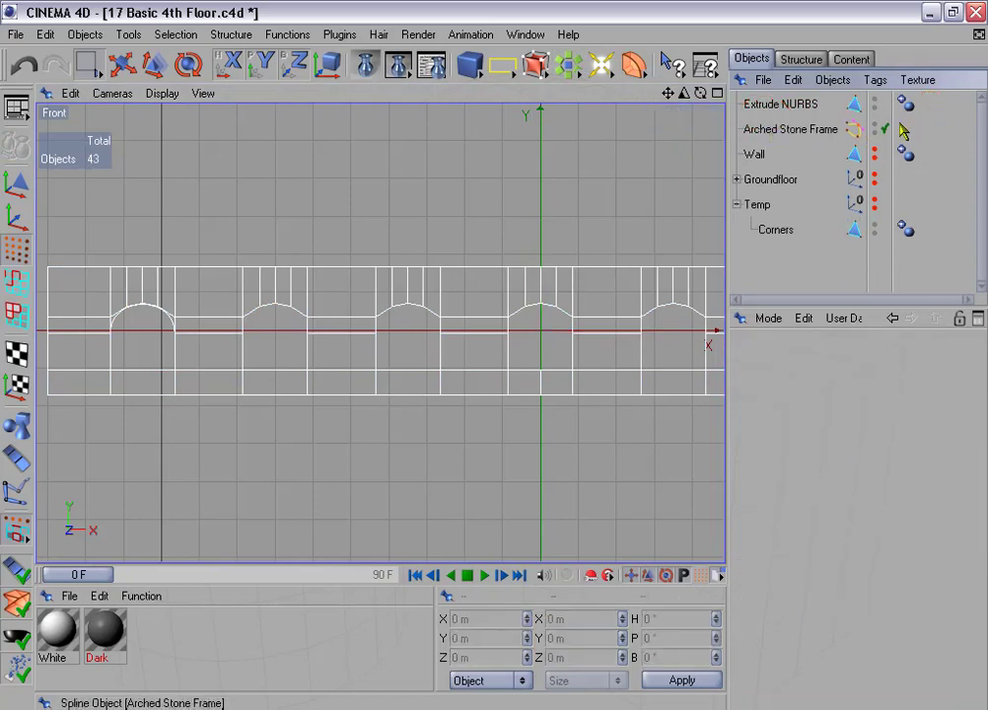
Delete the two centre points below the middle window of the Extrude NURBS wall mesh
scroll(532, 260, "down", 2)
left_click(774, 105)
middle_click_drag(532, 286, 377, 229, "alt")
scroll(333, 274, "up", 2)
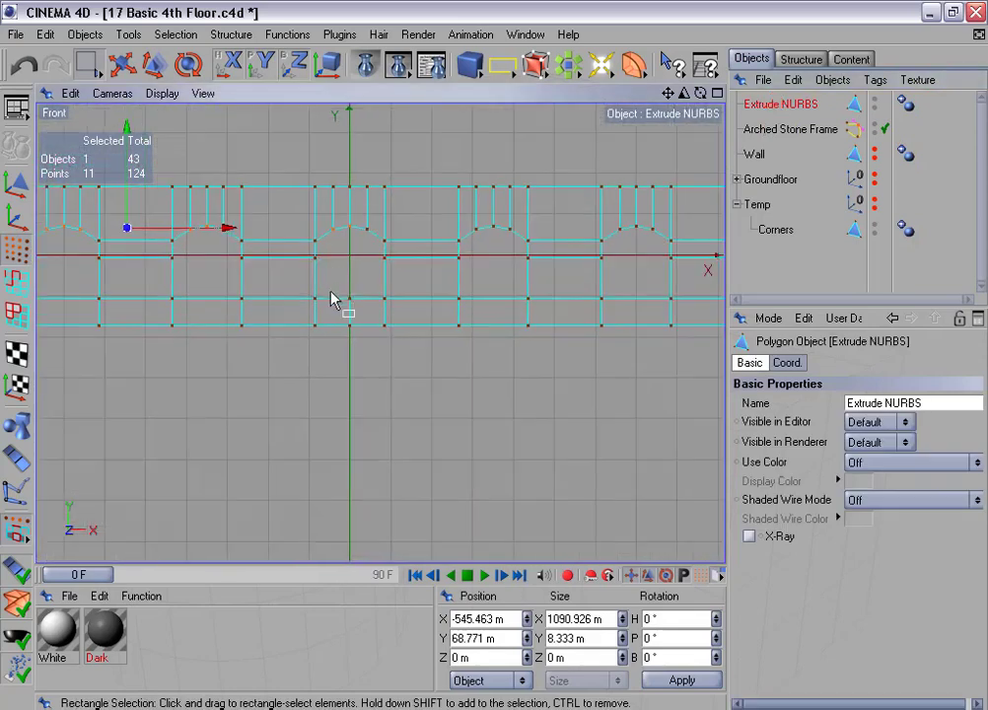
scroll(333, 301, "up", 1)
left_click_drag(334, 276, 349, 341)
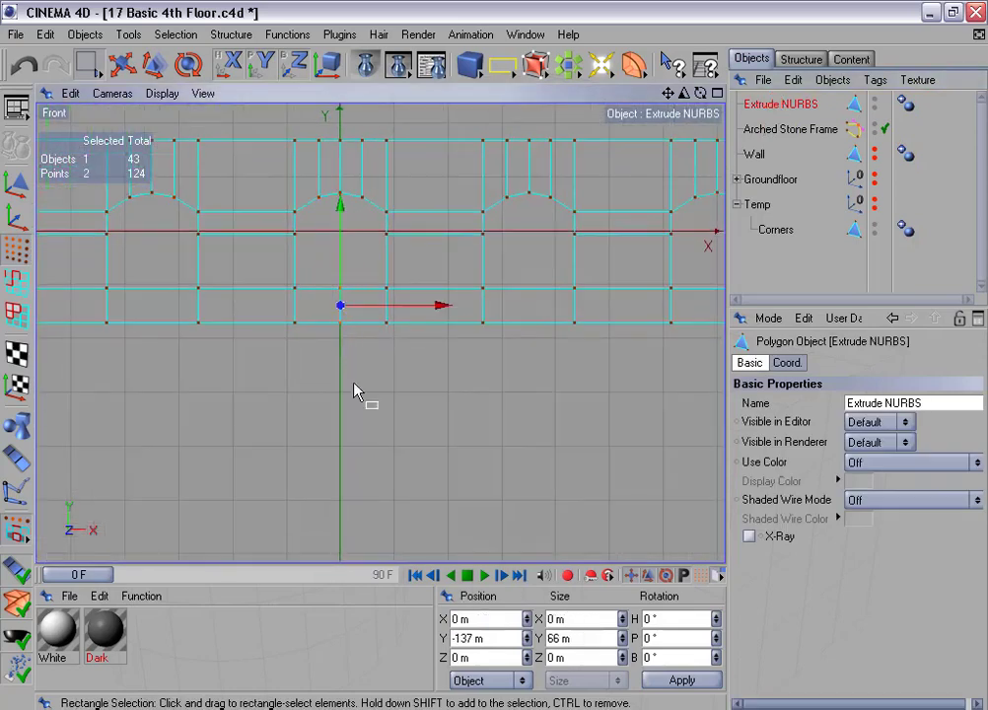
key("Delete")
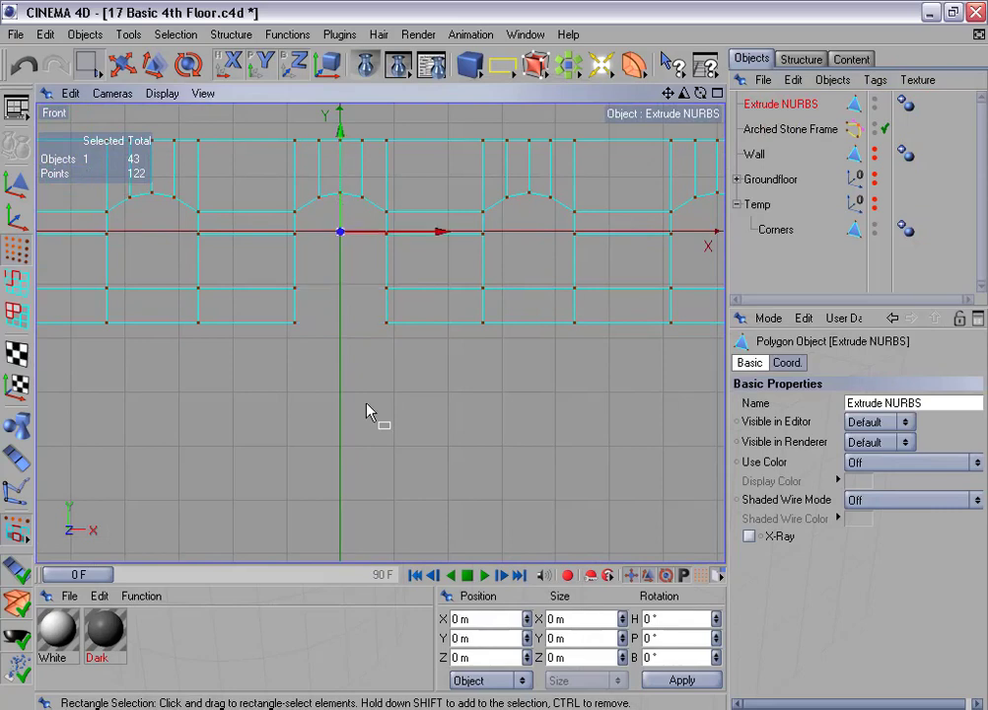
Bridge the two open vertical edges below the middle window with a single polygon
left_click(16, 281)
left_click(231, 36)
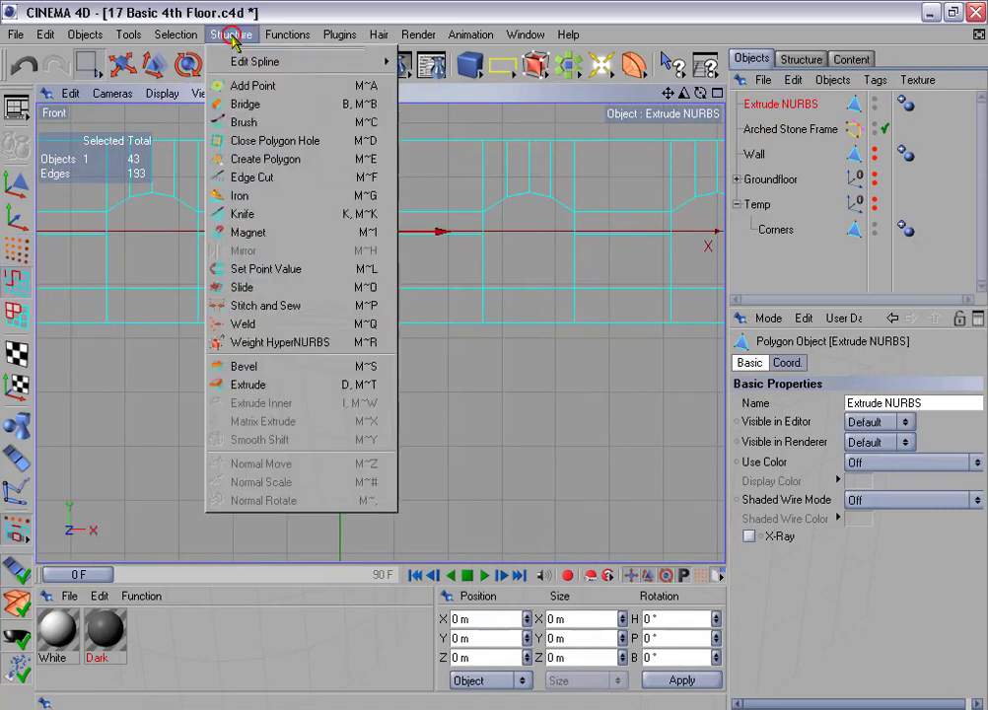
left_click(274, 104)
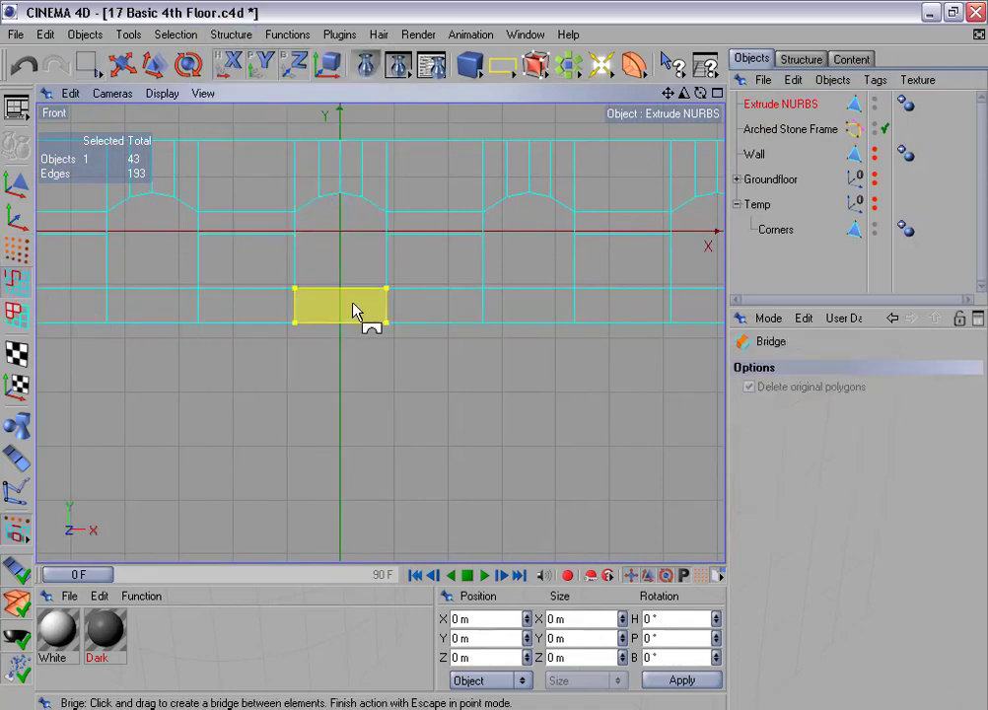
left_click_drag(358, 309, 361, 337)
scroll(363, 343, "down", 2)
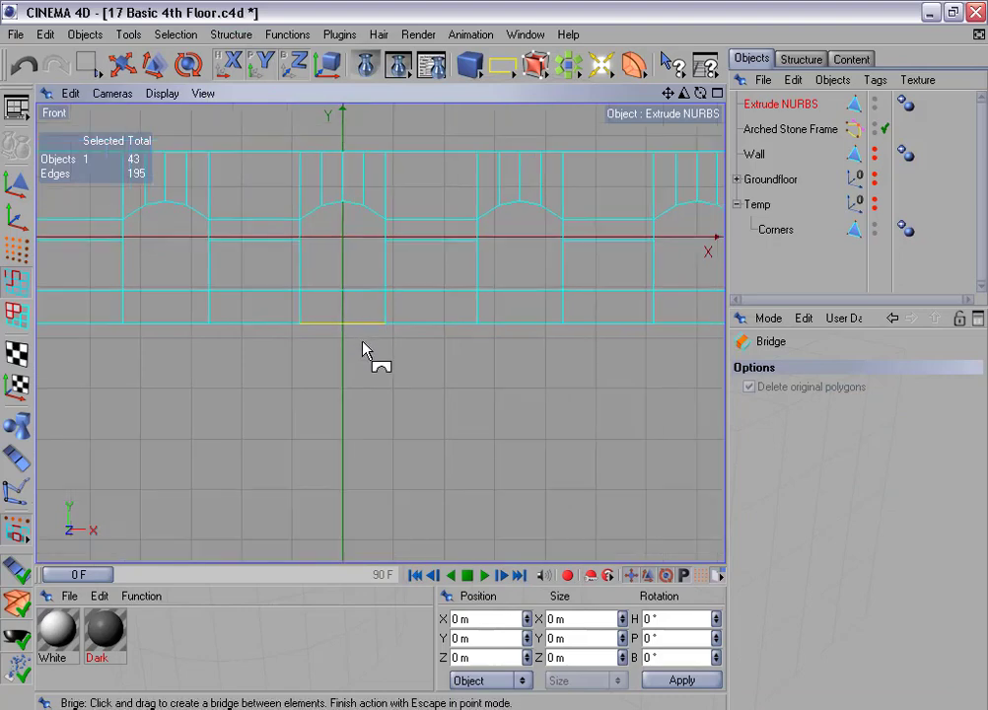
Switch to polygon editing and display the front view with Gouraud Shading (Lines)
left_click(17, 316)
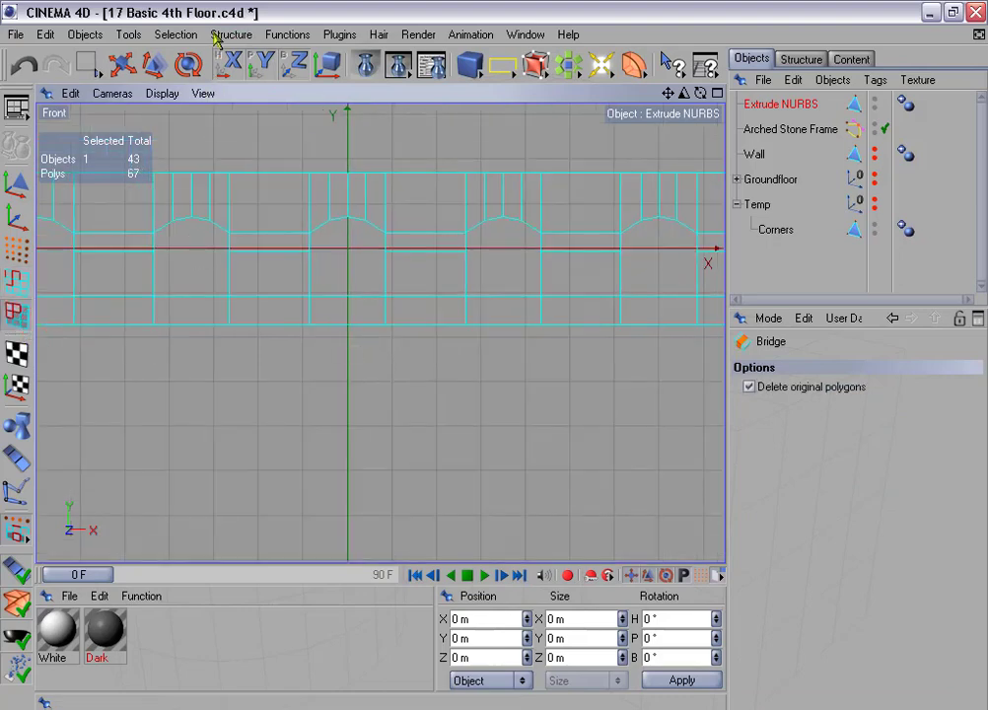
left_click(161, 93)
mouse_move(203, 92)
mouse_move(165, 97)
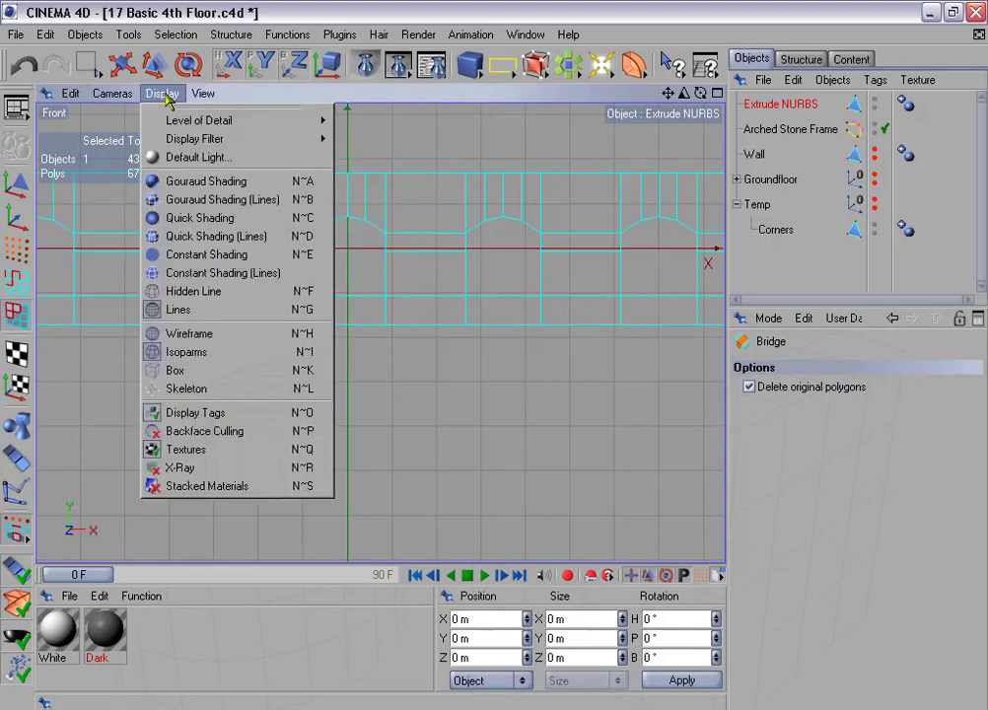
left_click(294, 200)
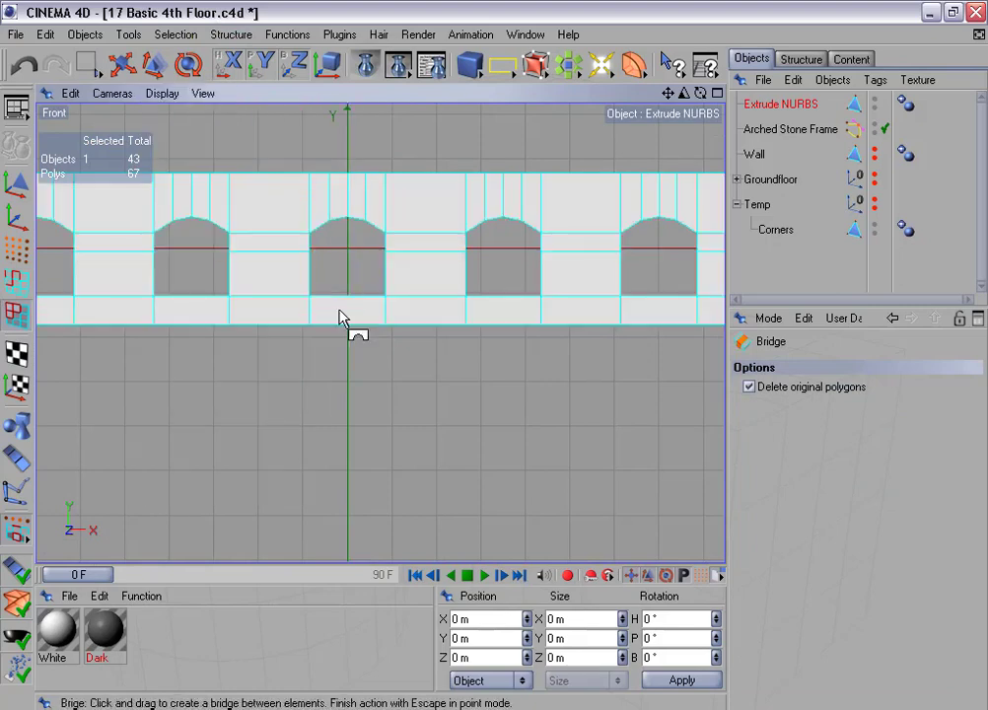
Select all polygons of the wall mesh and reverse their normals
scroll(342, 317, "down", 1)
key("ctrl+a")
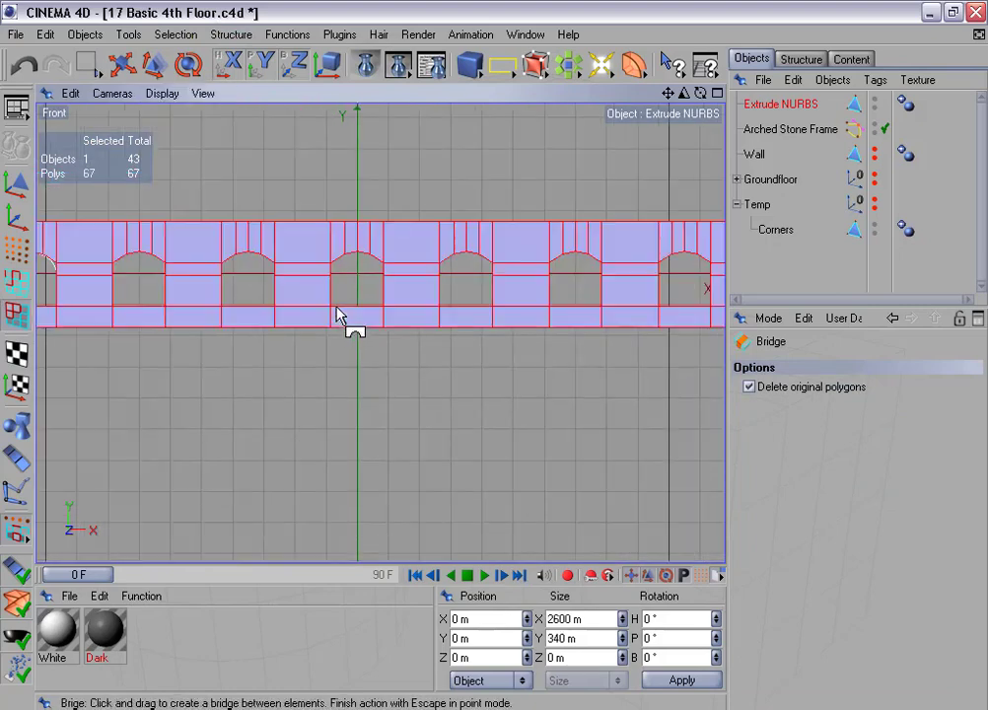
left_click(287, 34)
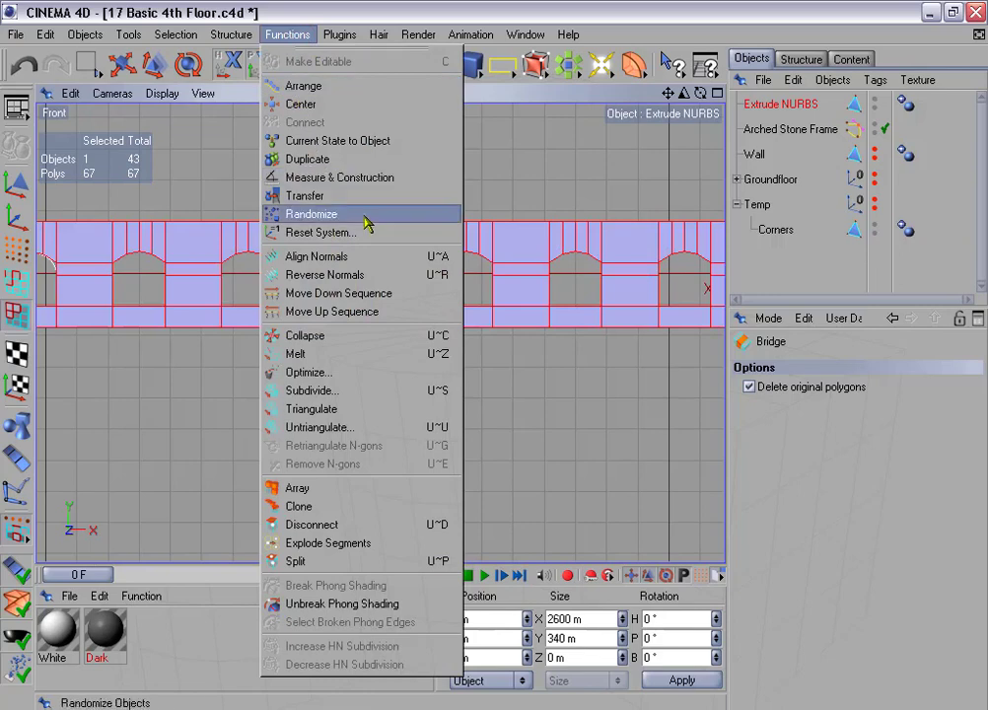
left_click(386, 281)
scroll(370, 305, "down", 2)
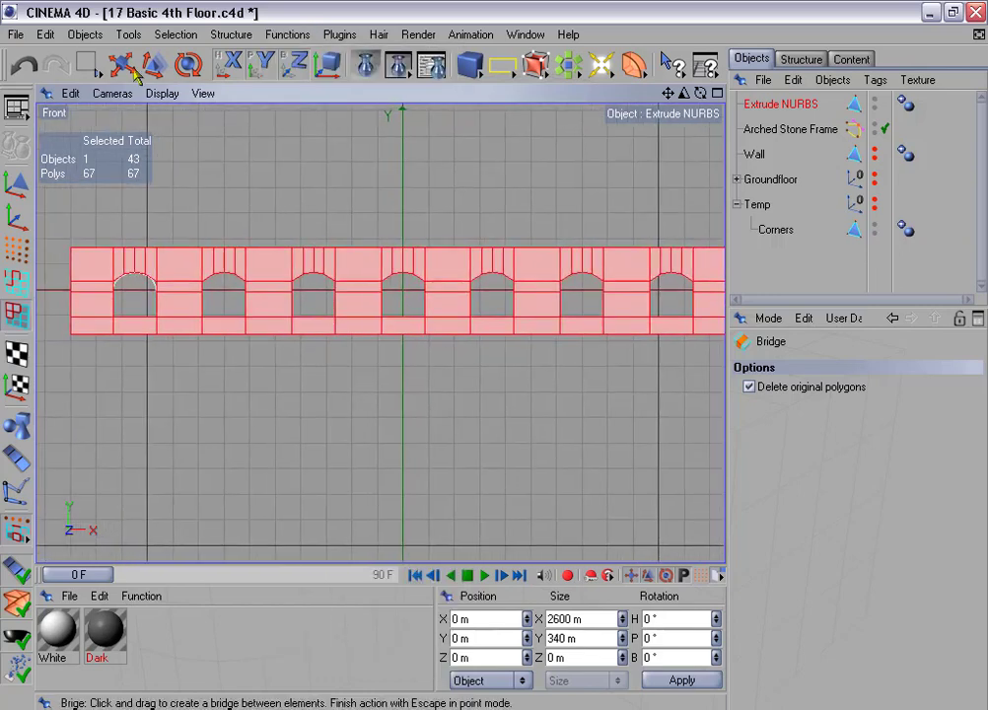
Live-select the seven stacked polygon pairs beside and between the windows, excluding the far-right pair, and melt them
scroll(157, 309, "up", 1)
middle_click_drag(157, 314, 193, 329, "alt")
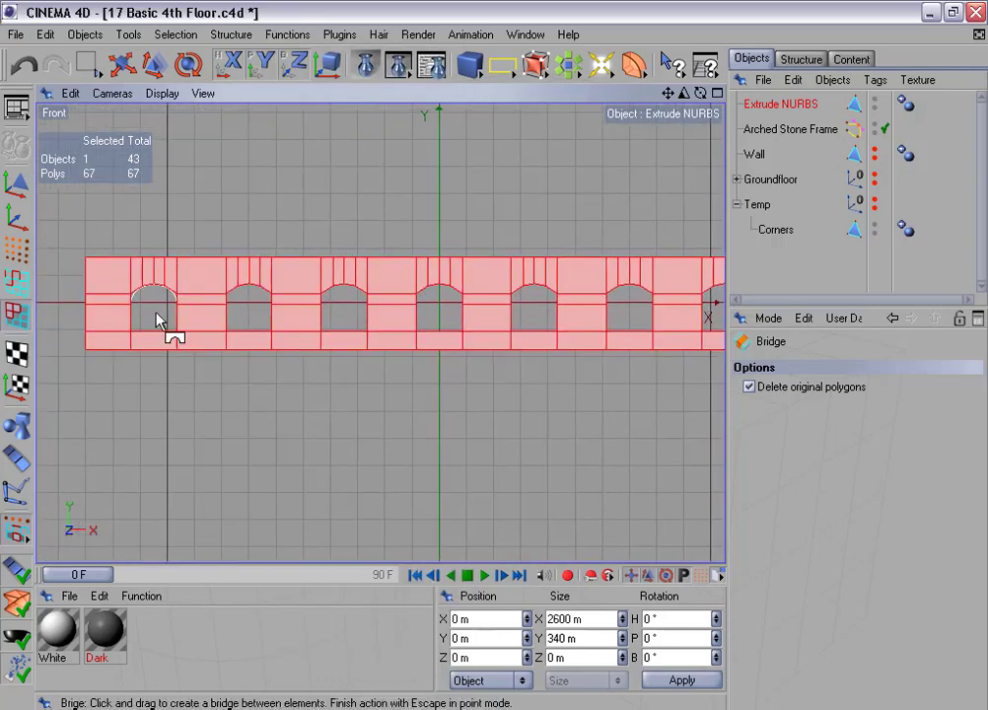
scroll(172, 252, "up", 1)
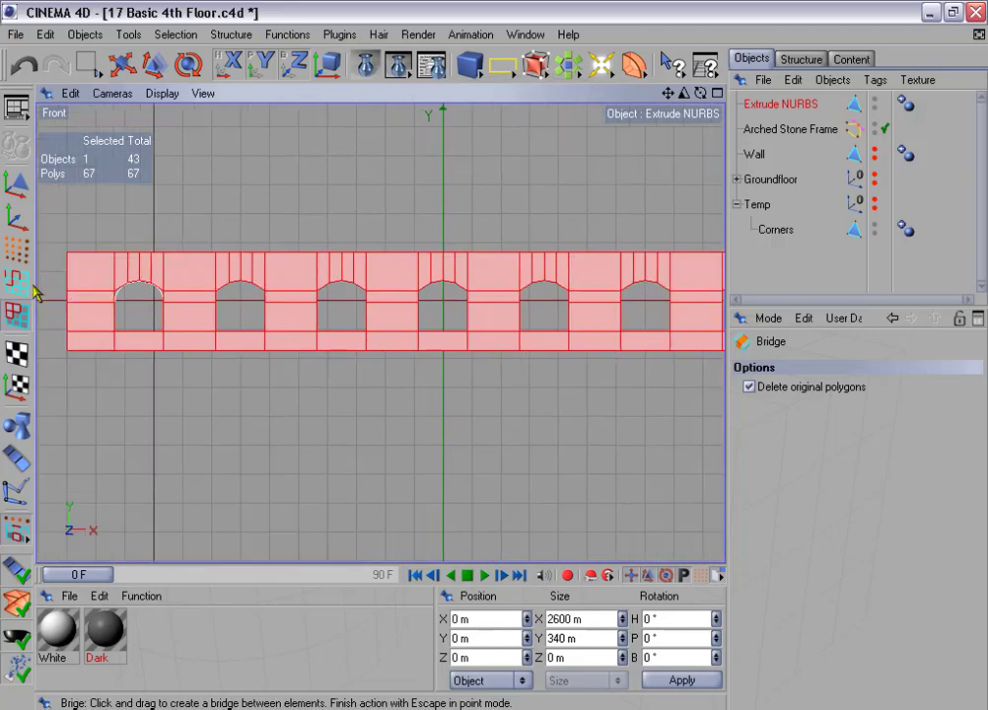
left_click_drag(87, 65, 116, 89)
left_click(86, 308)
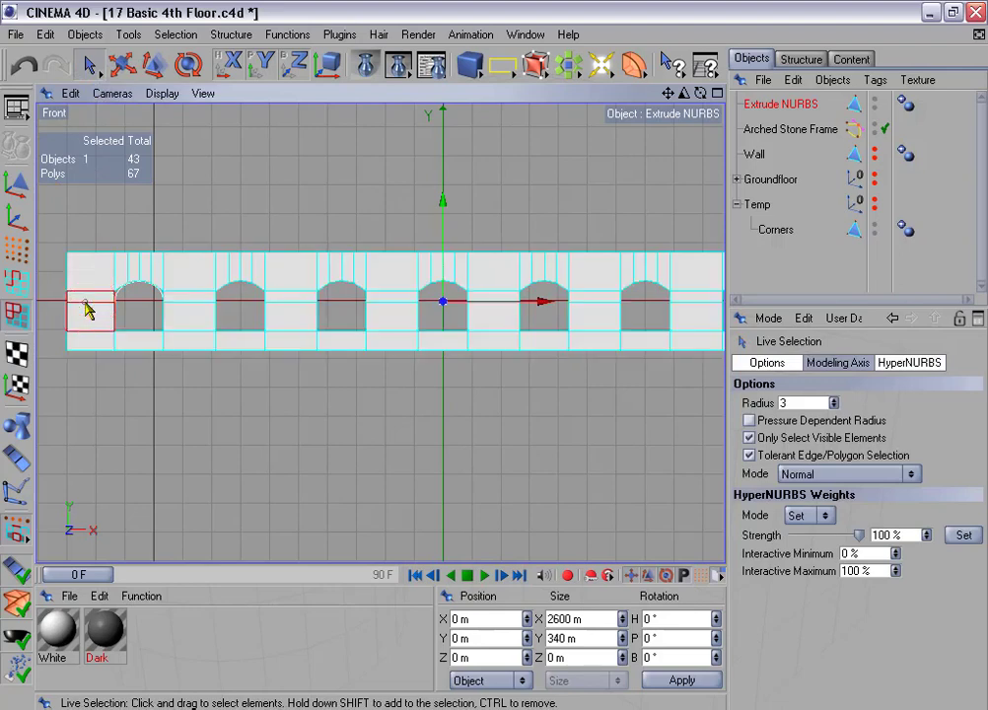
left_click(192, 314, "shift")
left_click(319, 318, "shift")
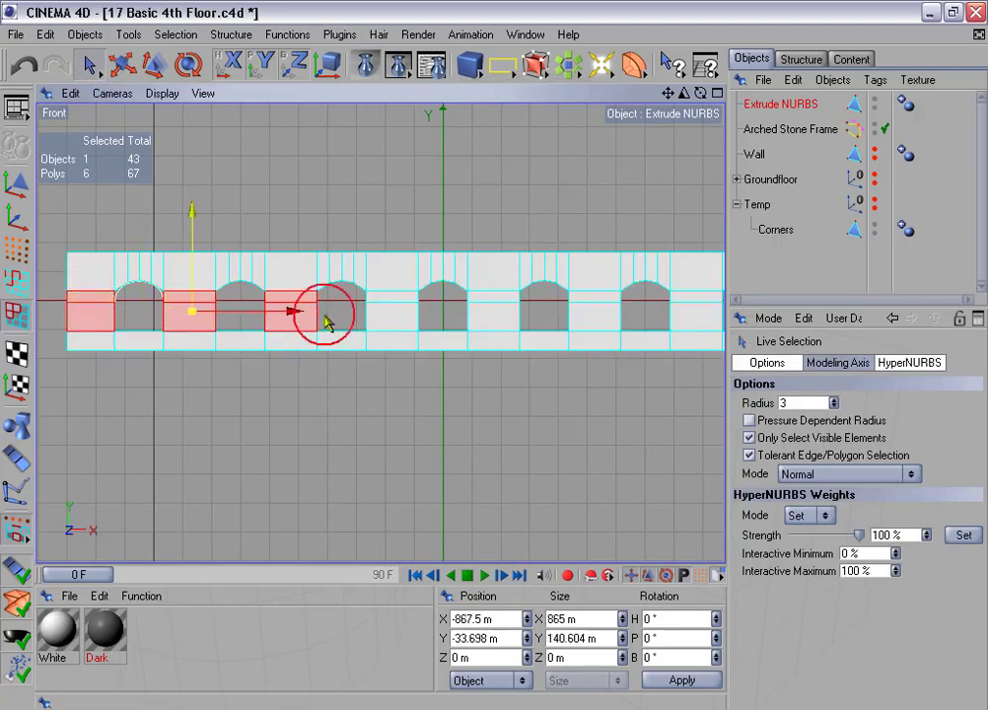
left_click(393, 308, "shift")
left_click(498, 314, "shift")
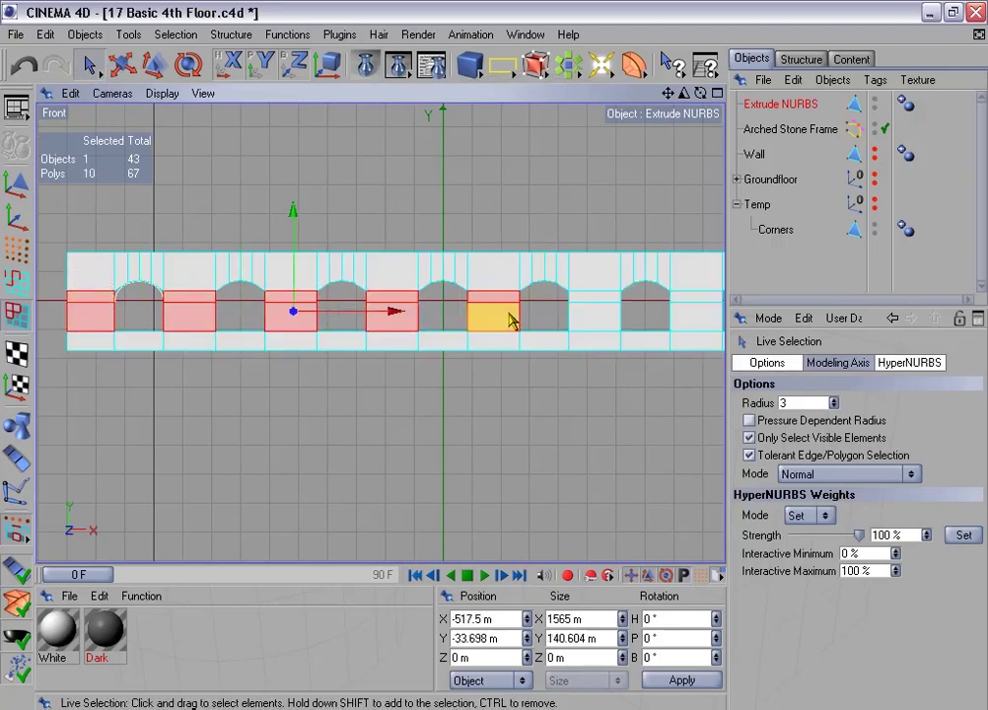
left_click(592, 304, "shift")
left_click(692, 310, "shift")
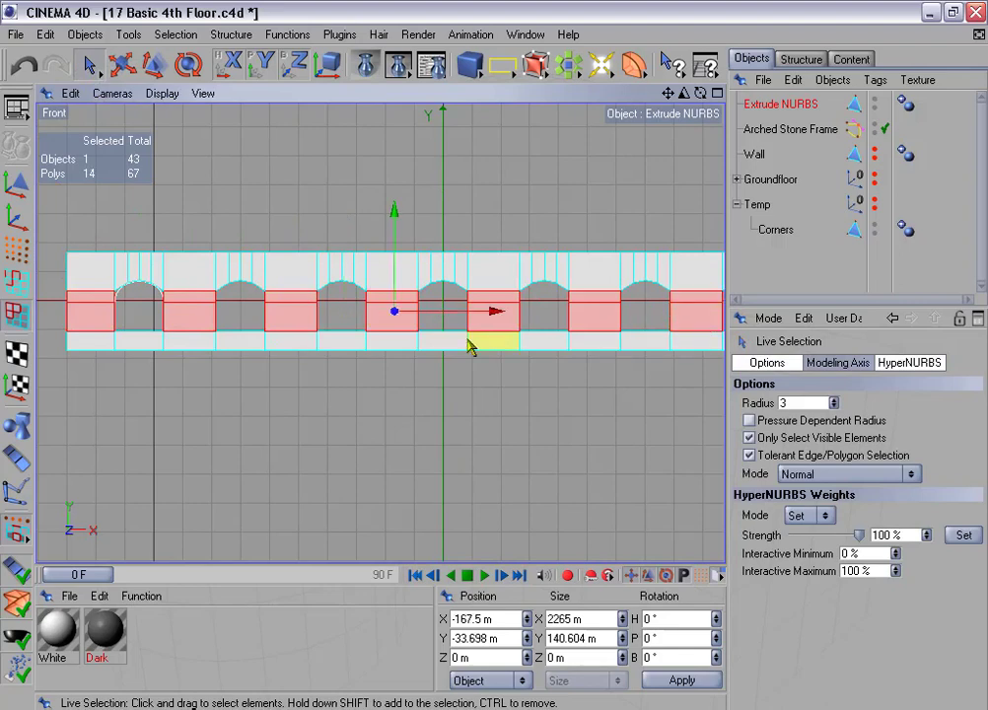
right_click(524, 314)
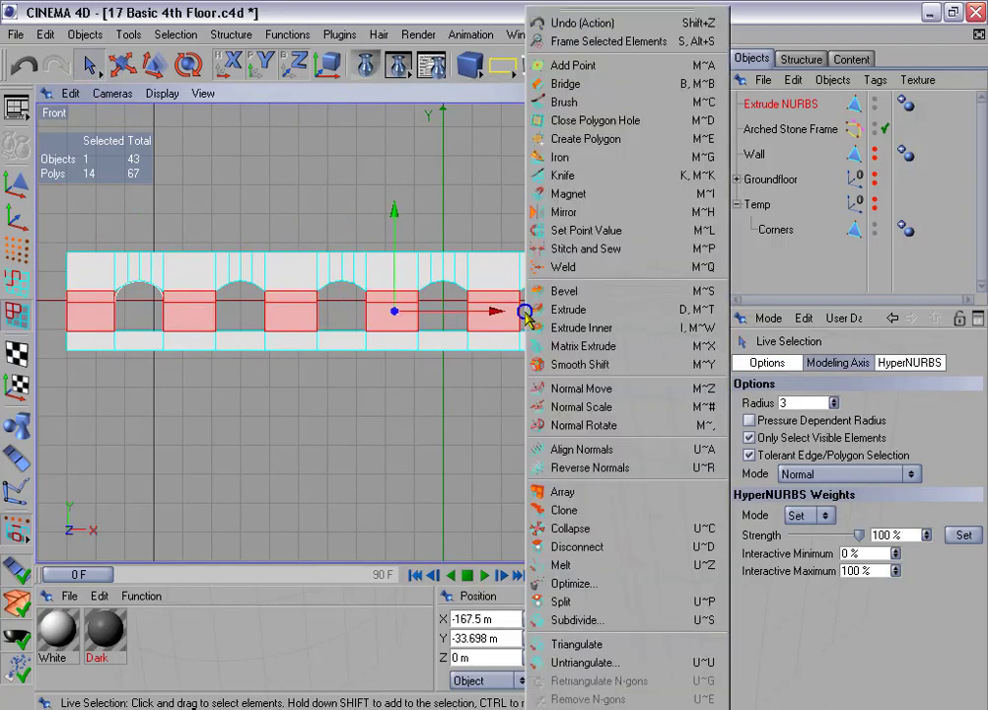
left_click(597, 564)
Melt the remaining two stacked polygons beside the last window at the wall's right end
scroll(301, 374, "down", 3)
middle_click_drag(315, 371, 208, 385, "alt")
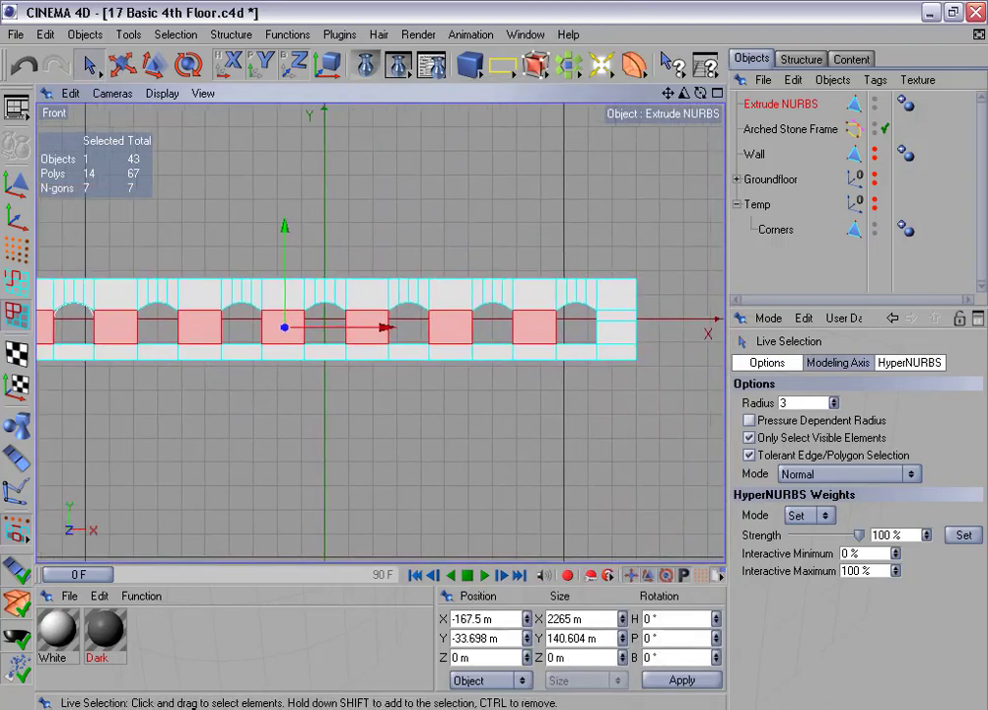
left_click(624, 330)
right_click(569, 536)
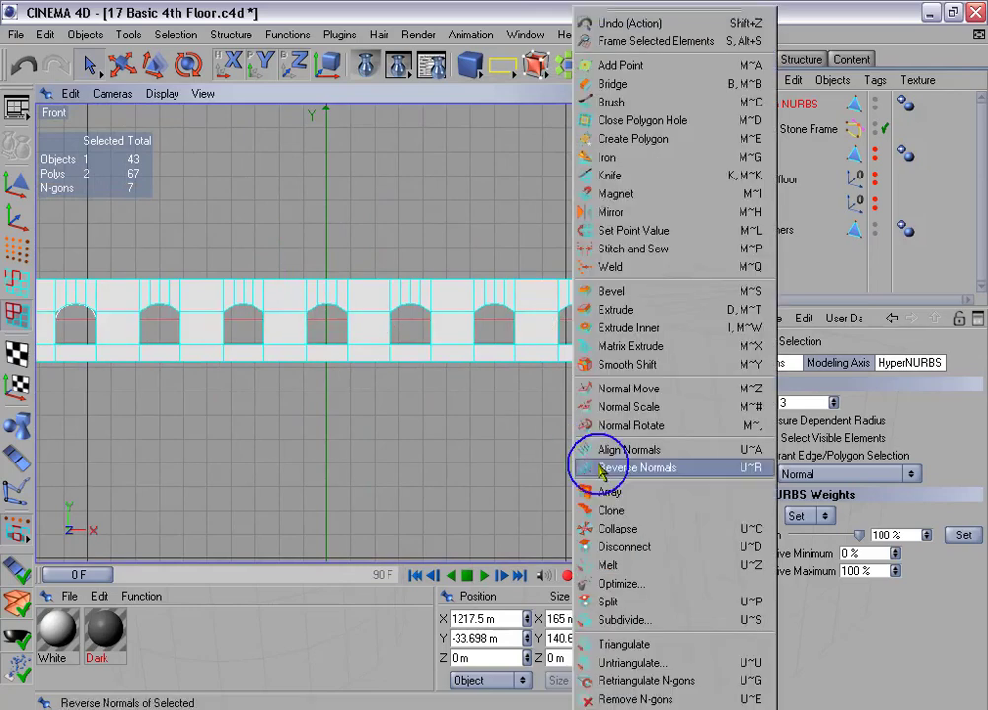
left_click(640, 565)
Rectangle-select the leftover row of points across the wall at the height of the melted edges and delete them
scroll(410, 415, "down", 2)
middle_click_drag(393, 401, 418, 387, "alt")
left_click(15, 249)
left_click_drag(88, 65, 146, 83)
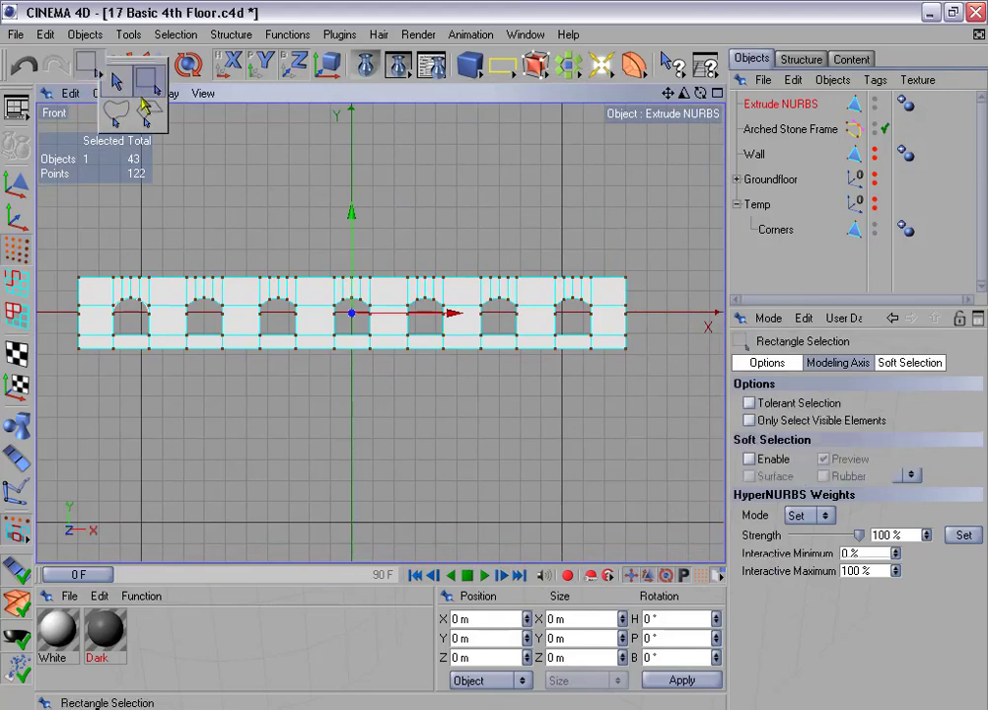
left_click_drag(72, 310, 653, 329)
key("Delete")
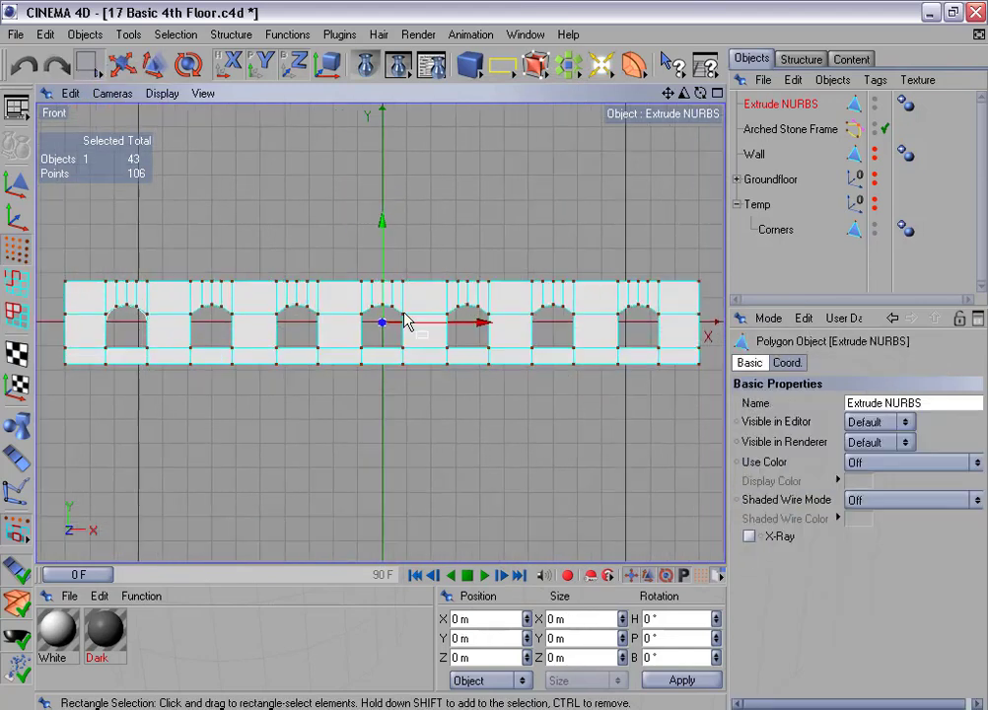
scroll(390, 319, "down", 1)
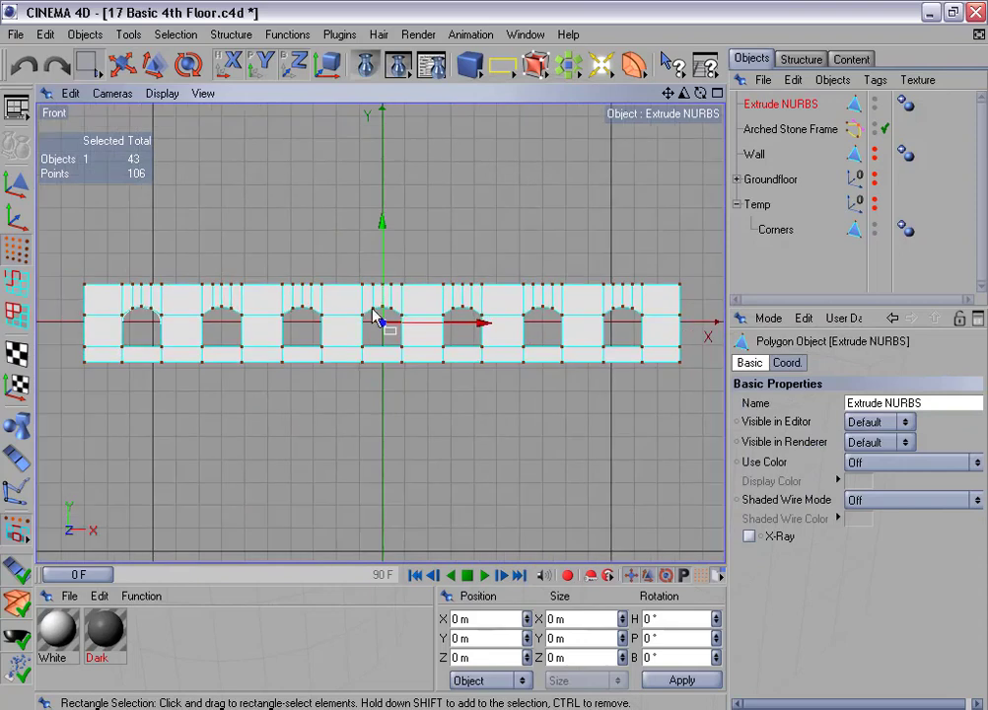
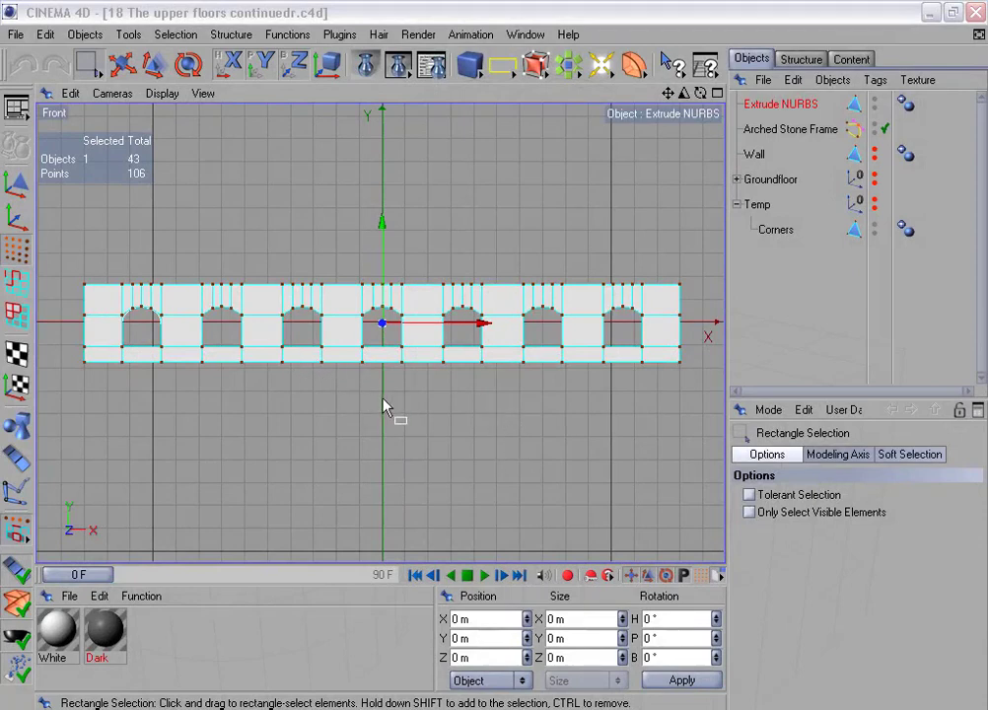
Switch to Model mode and show the finished wall mesh in the full-size perspective view
left_click(17, 183)
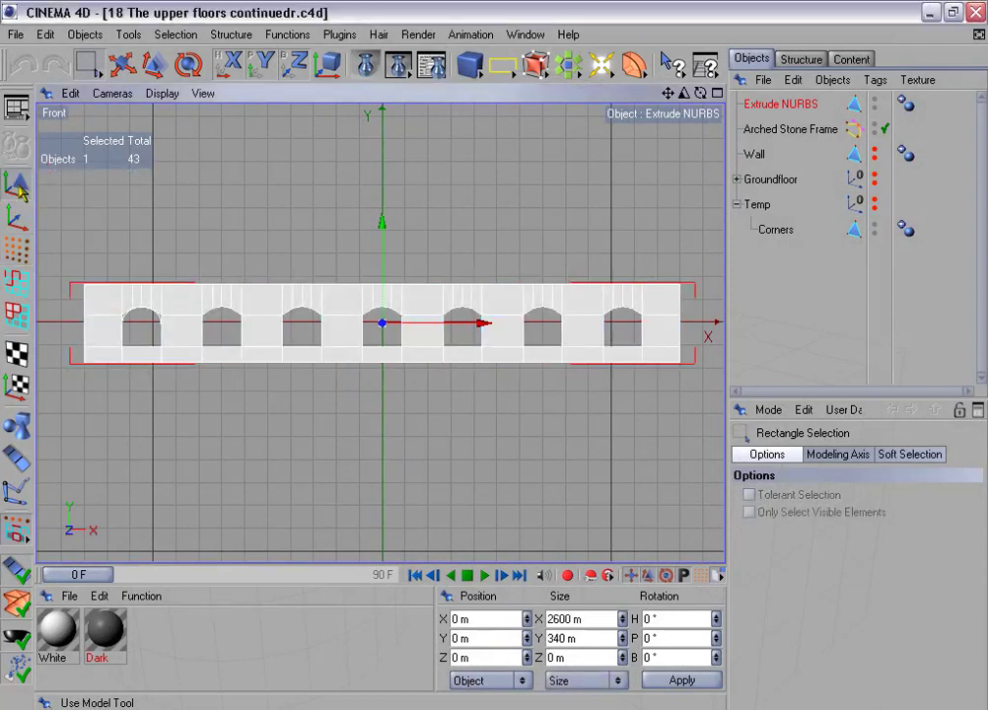
middle_click(282, 316)
middle_click(225, 269)
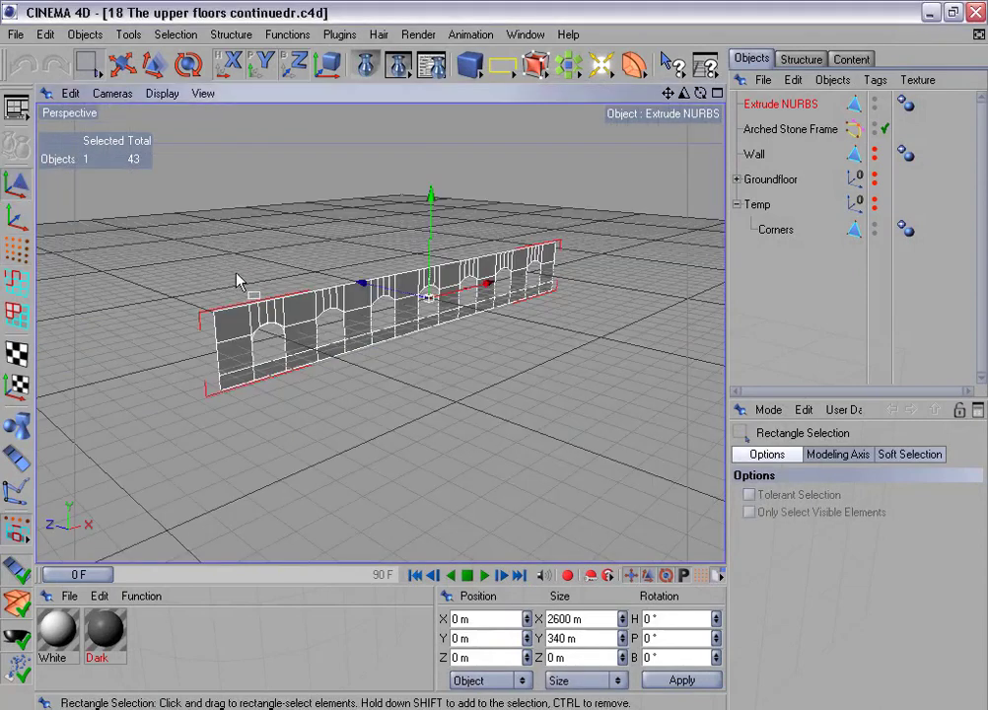
Move the Extrude NURBS wall and the Arched Stone Frame together to Z -1300 m and group them
left_click(778, 130, "ctrl")
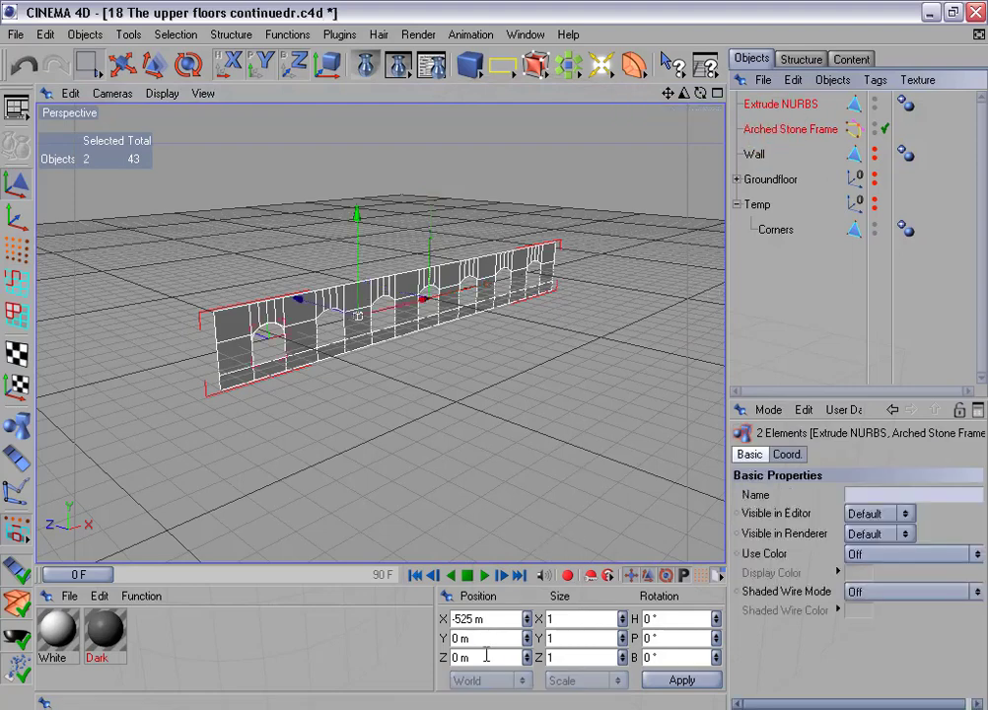
left_click(454, 657)
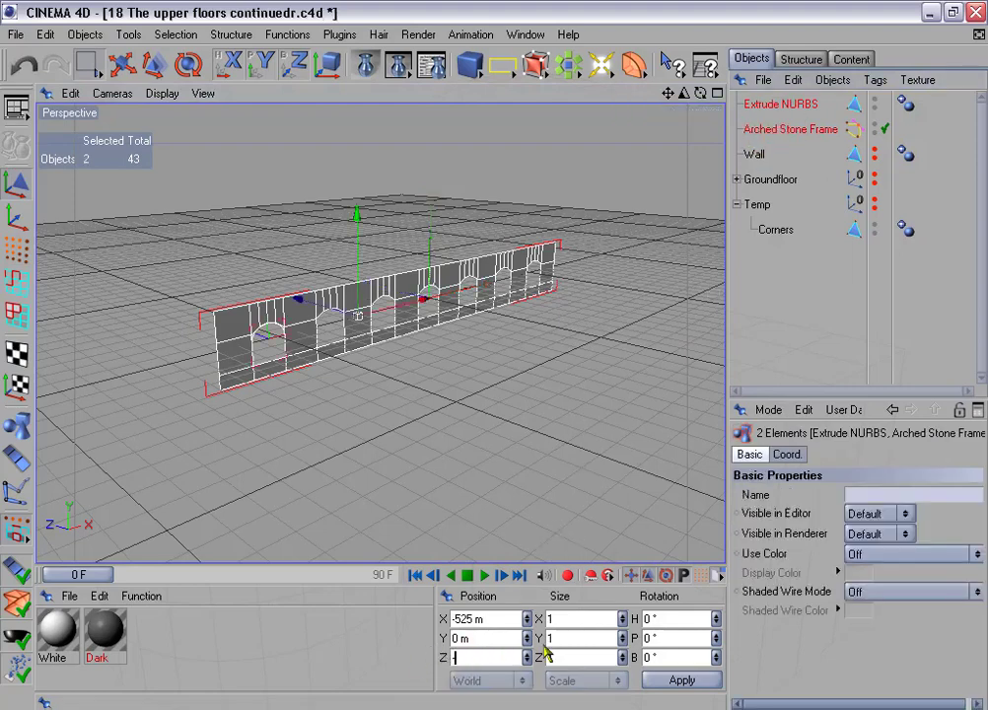
key("Return")
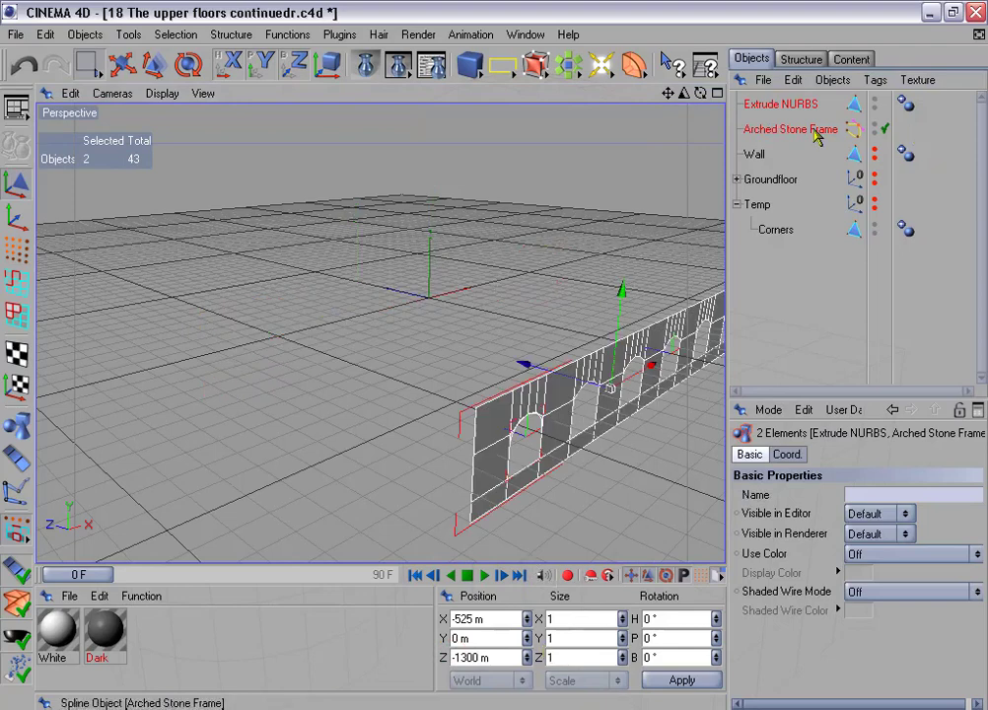
key("alt+g")
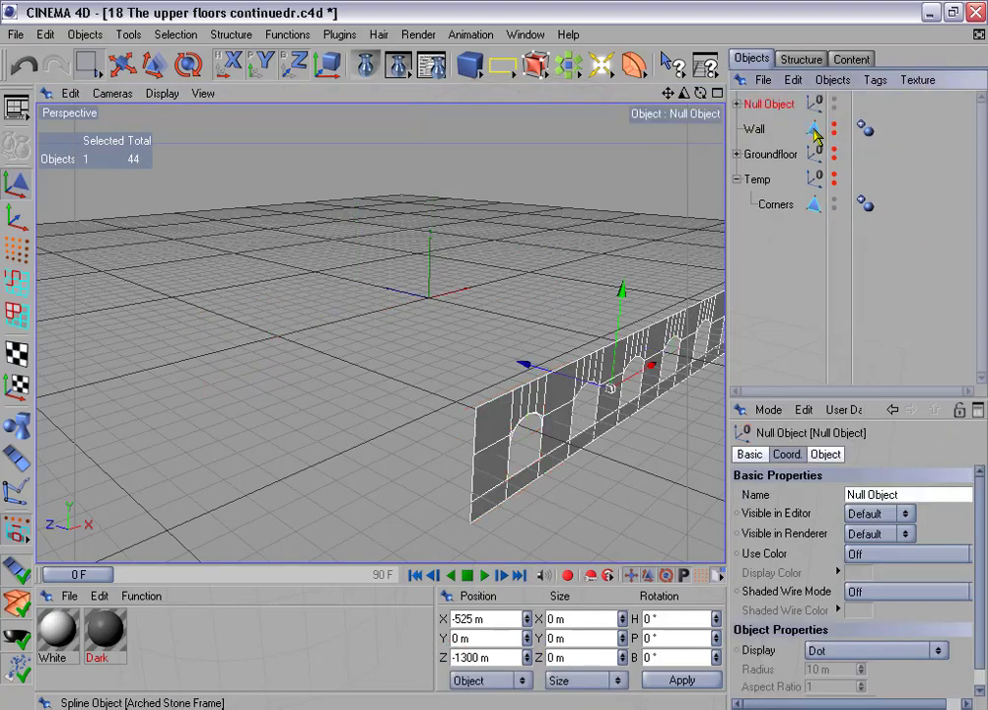
Prepare to move the group's axis in the Front view, with snapping set to Edge and Midpoint instead of Point
middle_click(570, 330)
middle_click(530, 419)
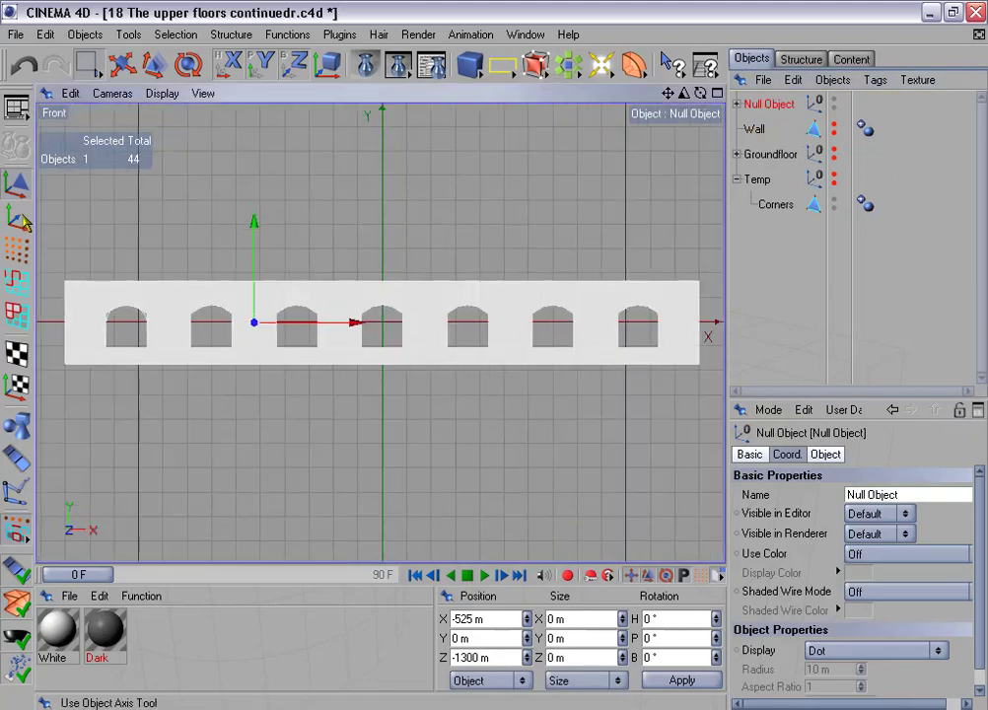
left_click(22, 216)
middle_click_drag(190, 236, 185, 269, "alt")
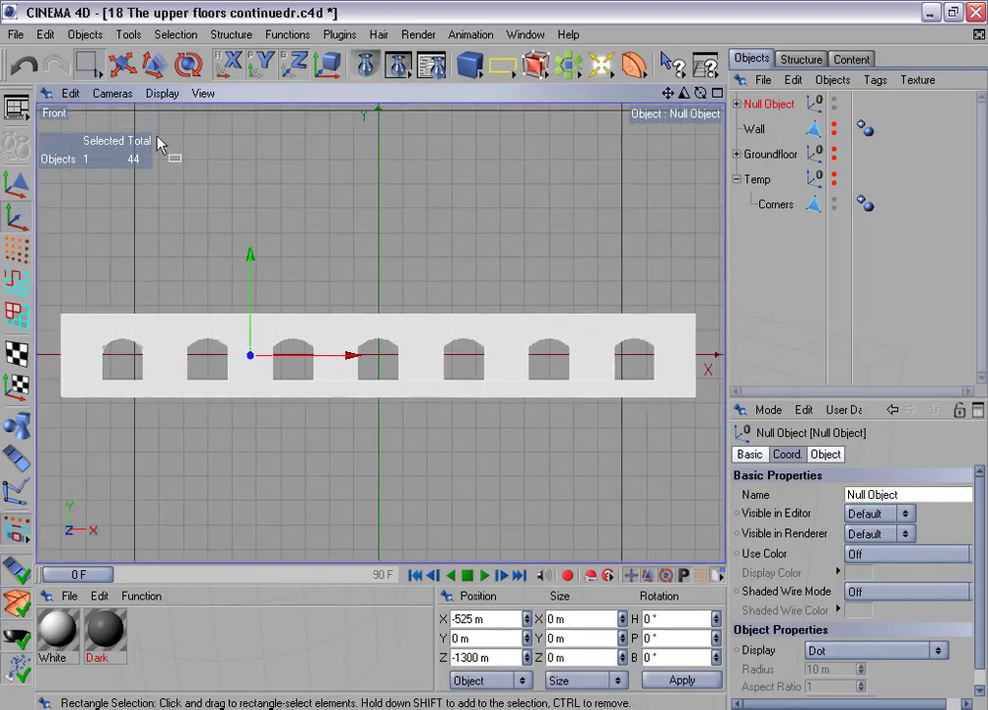
left_click(124, 65)
left_click(884, 459)
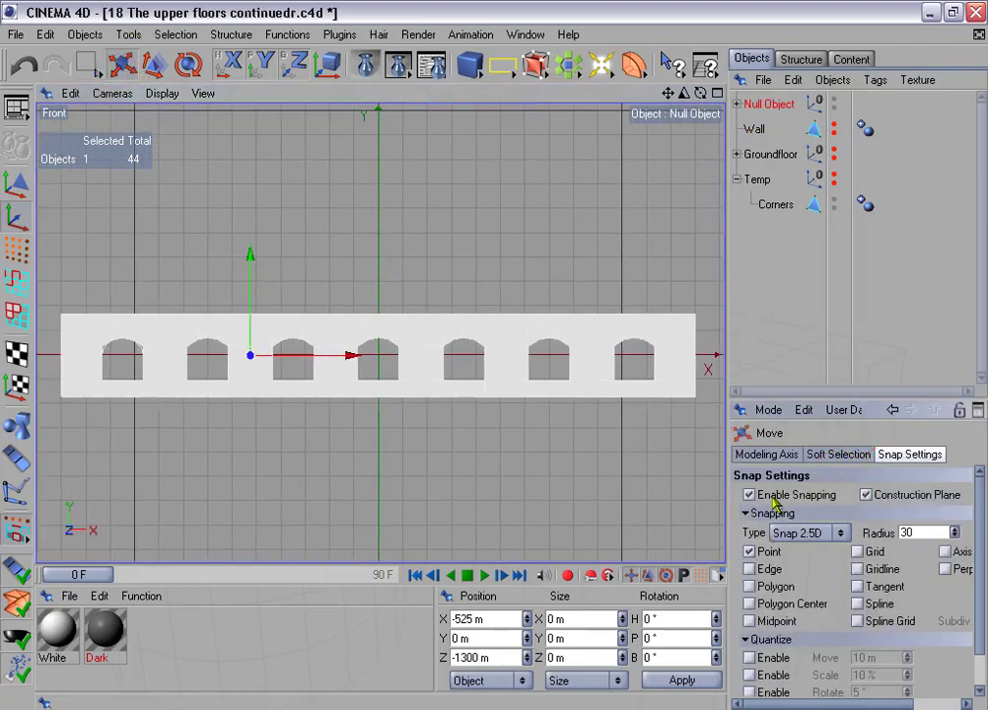
left_click_drag(793, 397, 833, 309)
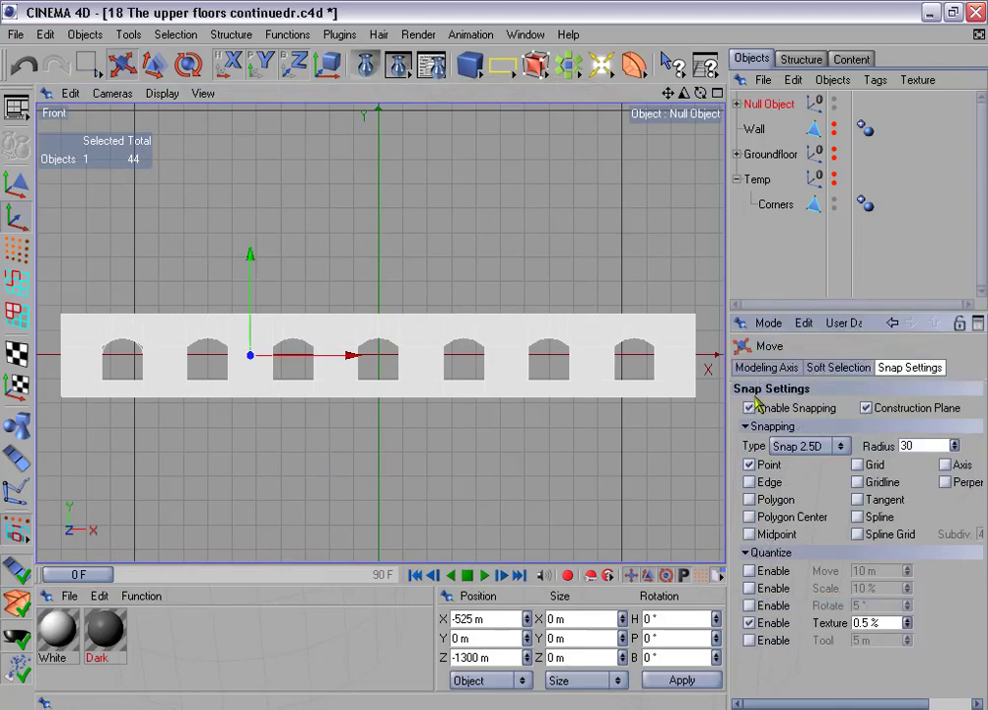
left_click(748, 465)
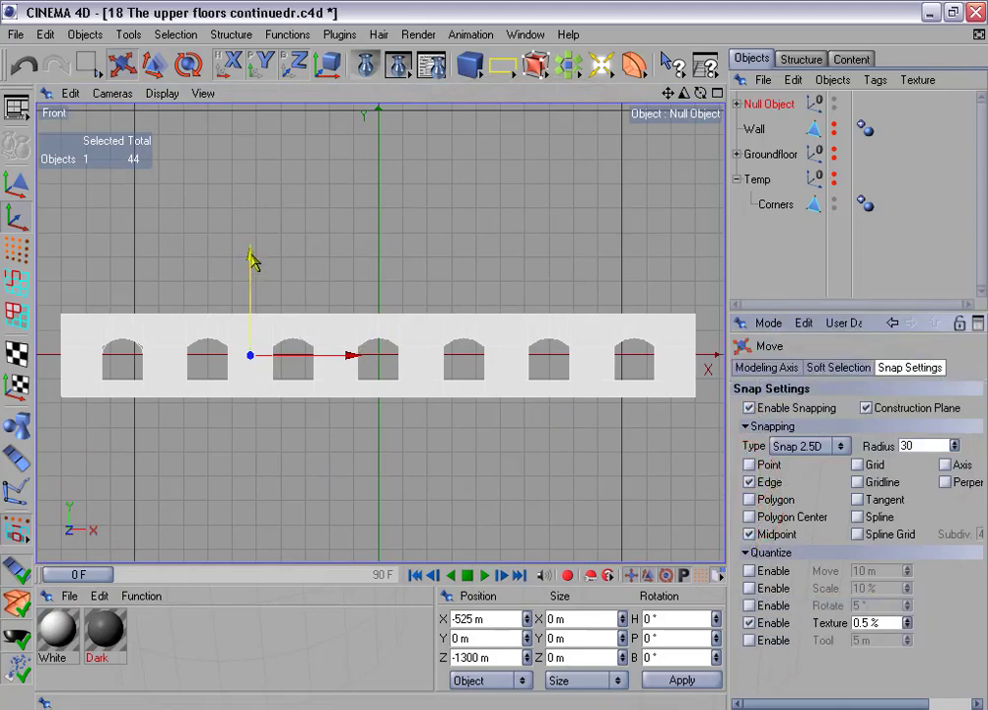
Lower the group's axis to the bottom edge of the arched wall strip and return to Model mode
left_click_drag(252, 261, 253, 286)
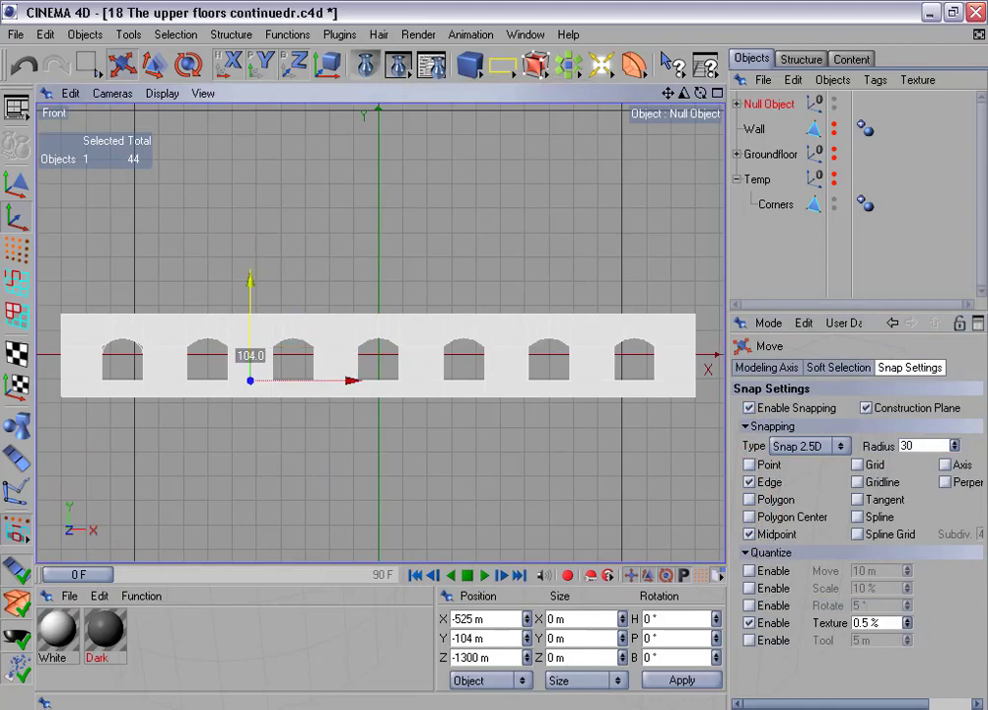
left_click_drag(296, 383, 314, 394)
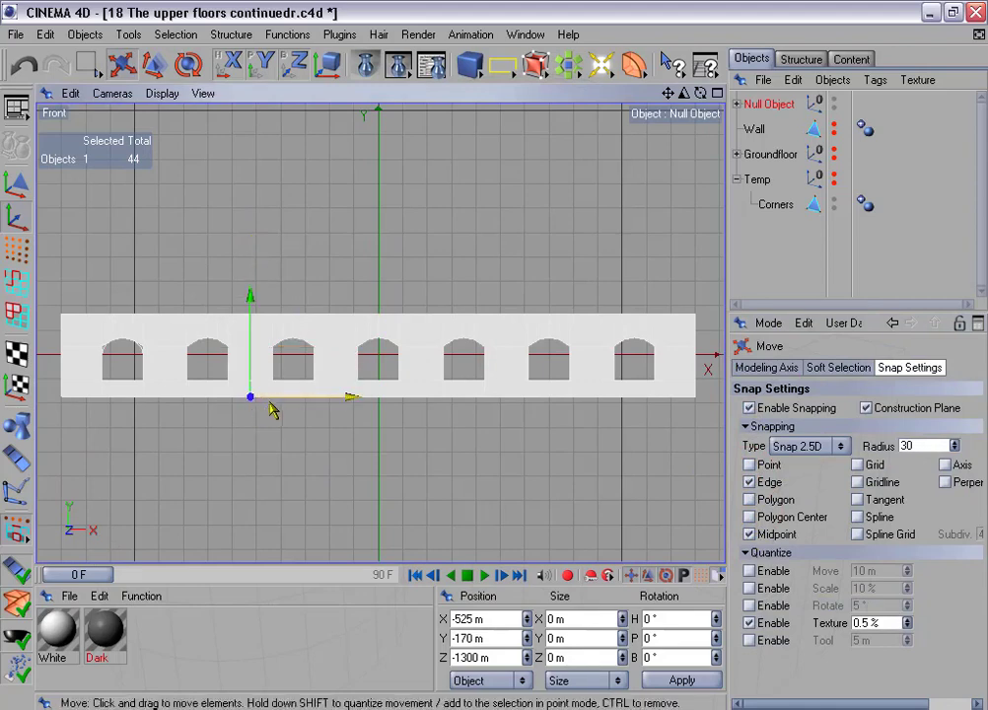
scroll(274, 410, "up", 1)
scroll(271, 407, "down", 2)
left_click(16, 184)
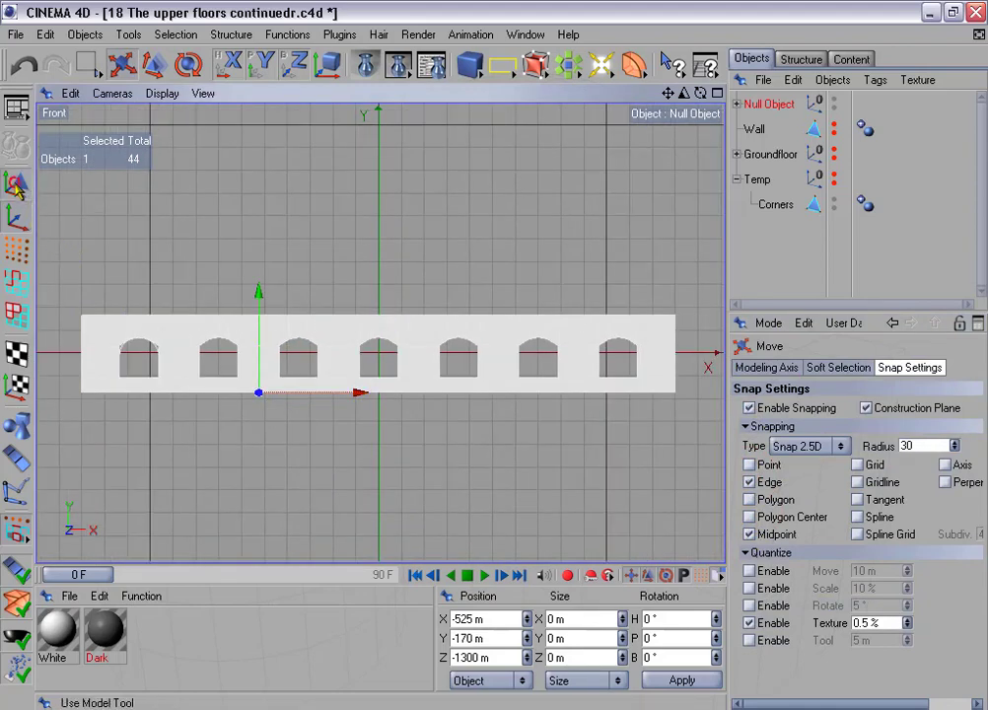
Unhide the lower Wall and raise the group until its base snaps onto the Wall's upper edge, checking it in perspective
left_click(832, 128)
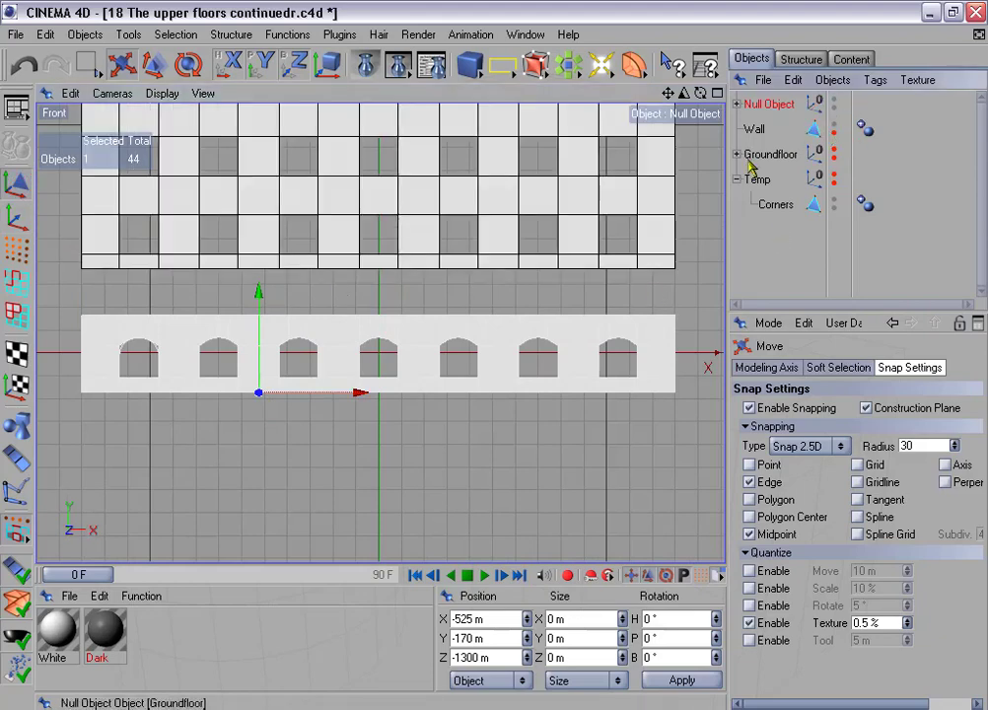
scroll(527, 233, "down", 2)
middle_click_drag(500, 239, 496, 350, "alt")
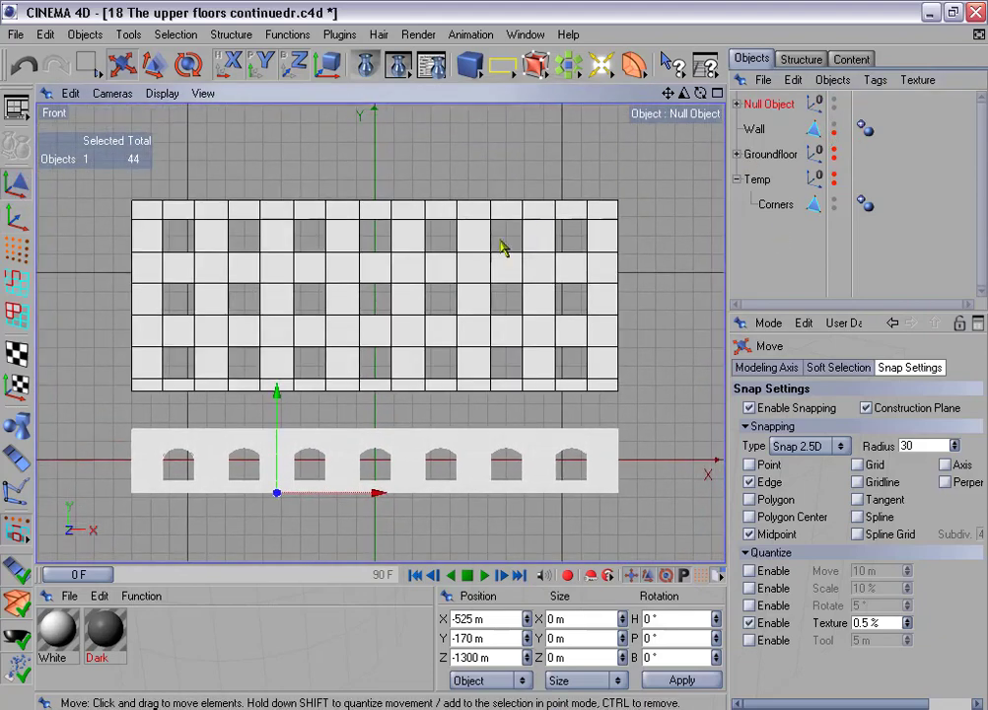
left_click_drag(275, 399, 276, 106)
middle_click(363, 320)
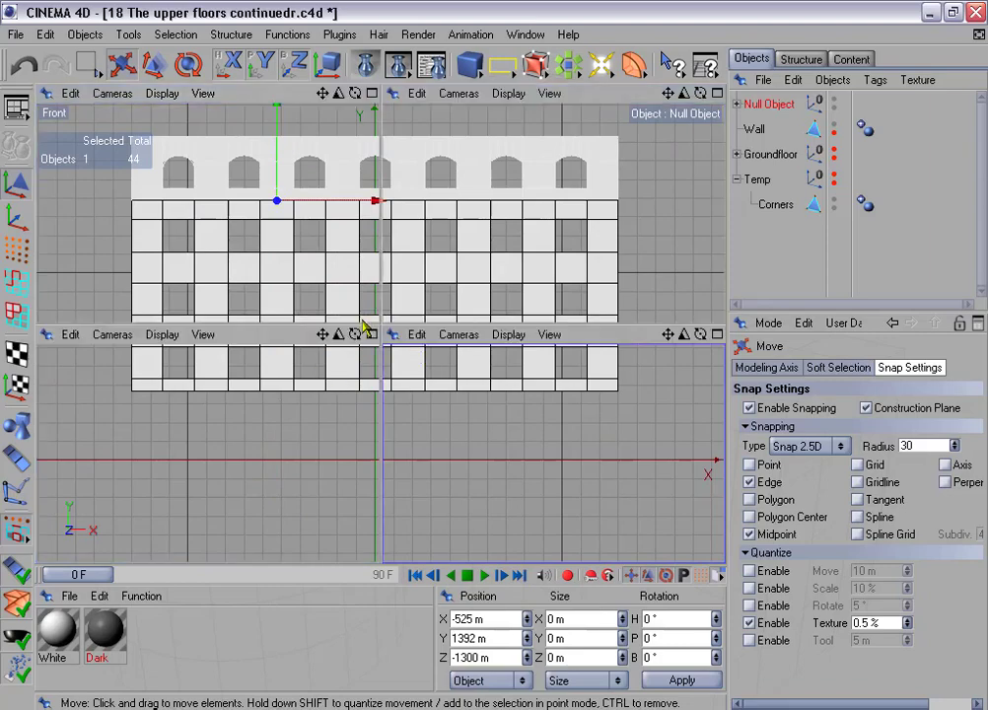
middle_click(256, 261)
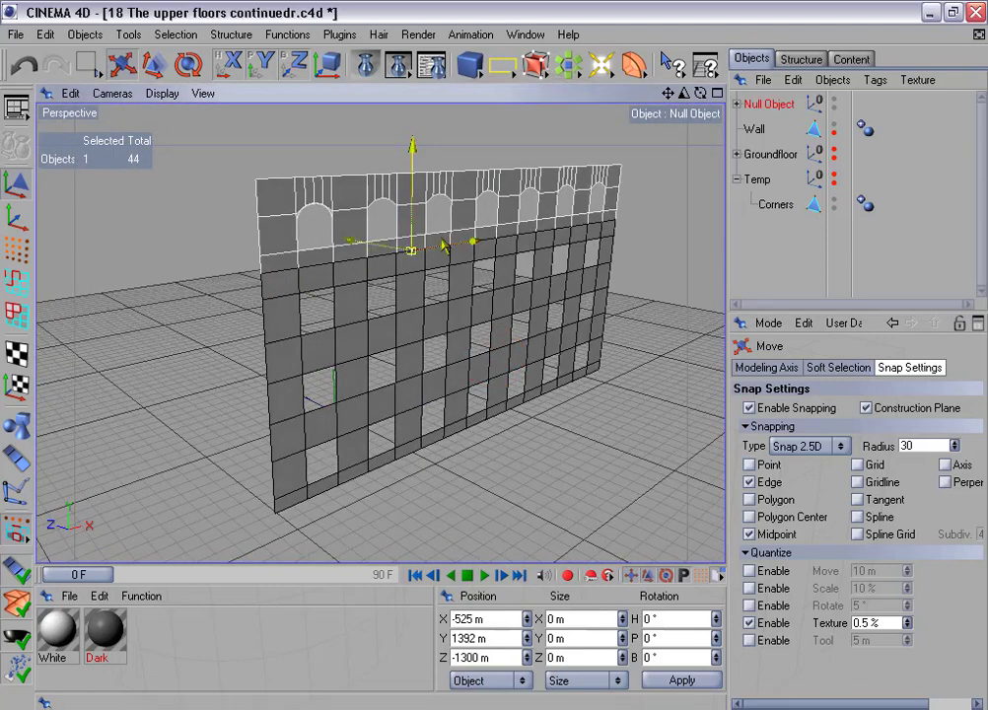
Take Extrude NURBS and Arched Stone Frame out of the Null Object and delete the empty null
left_click(736, 103)
left_click(790, 128)
left_click(774, 155, "ctrl")
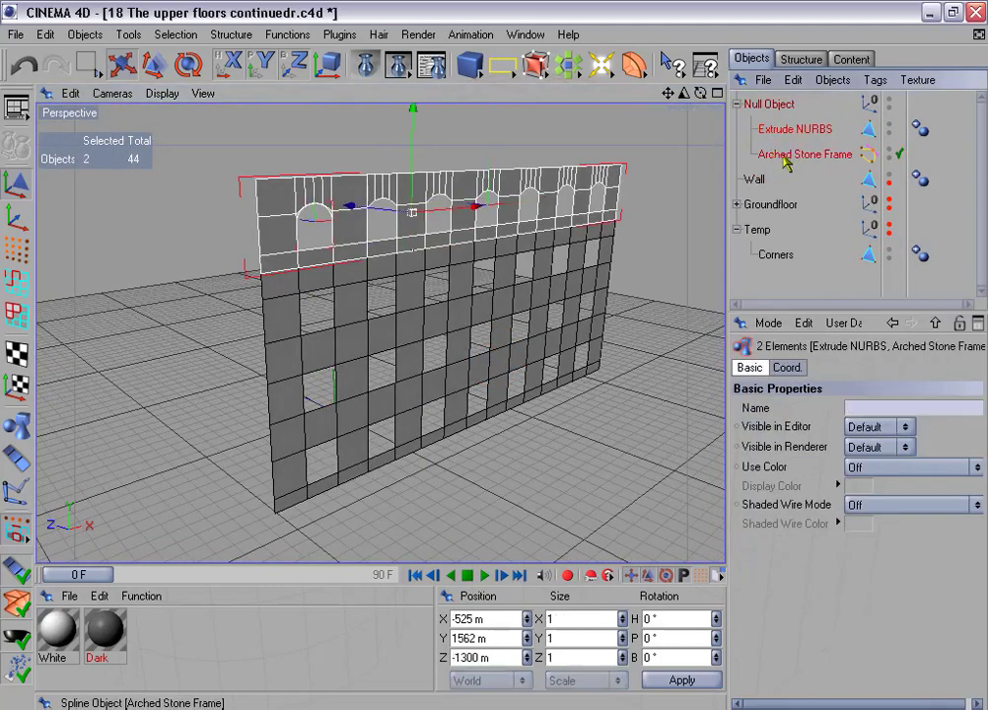
left_click_drag(762, 128, 774, 98)
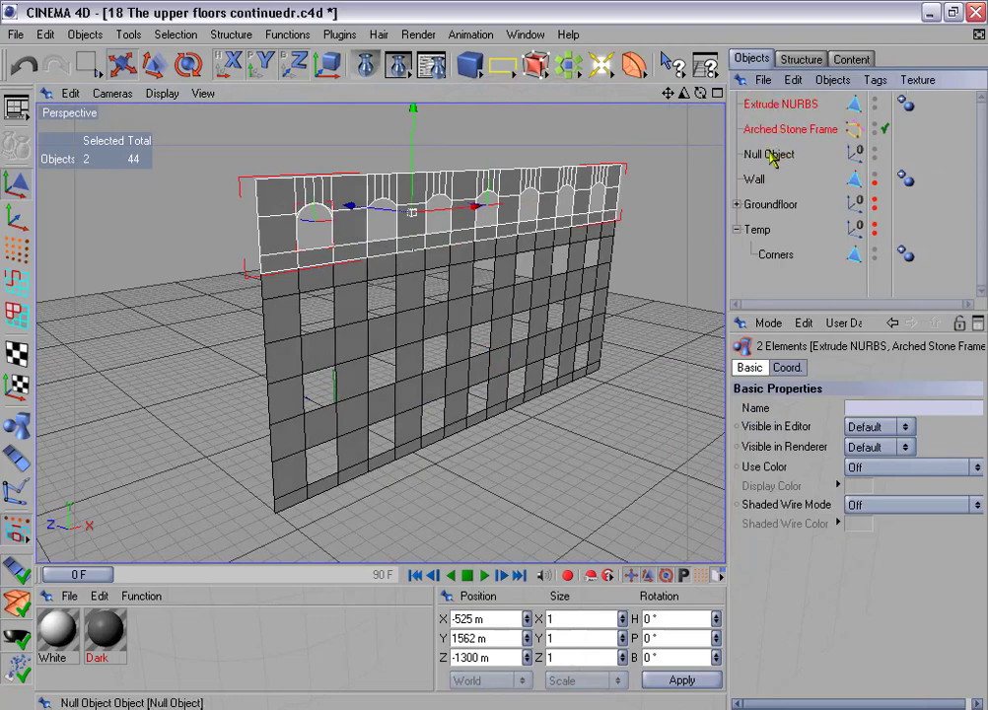
left_click(771, 155)
key("Delete")
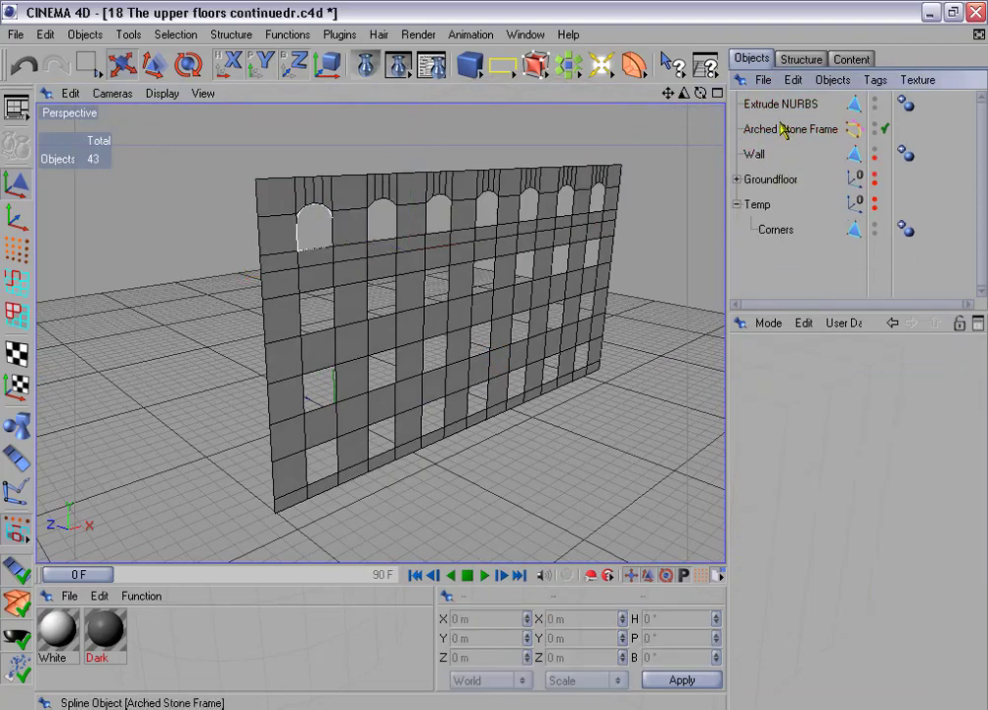
Connect Extrude NURBS and Wall into one polygon object and delete the two originals
left_click(776, 104)
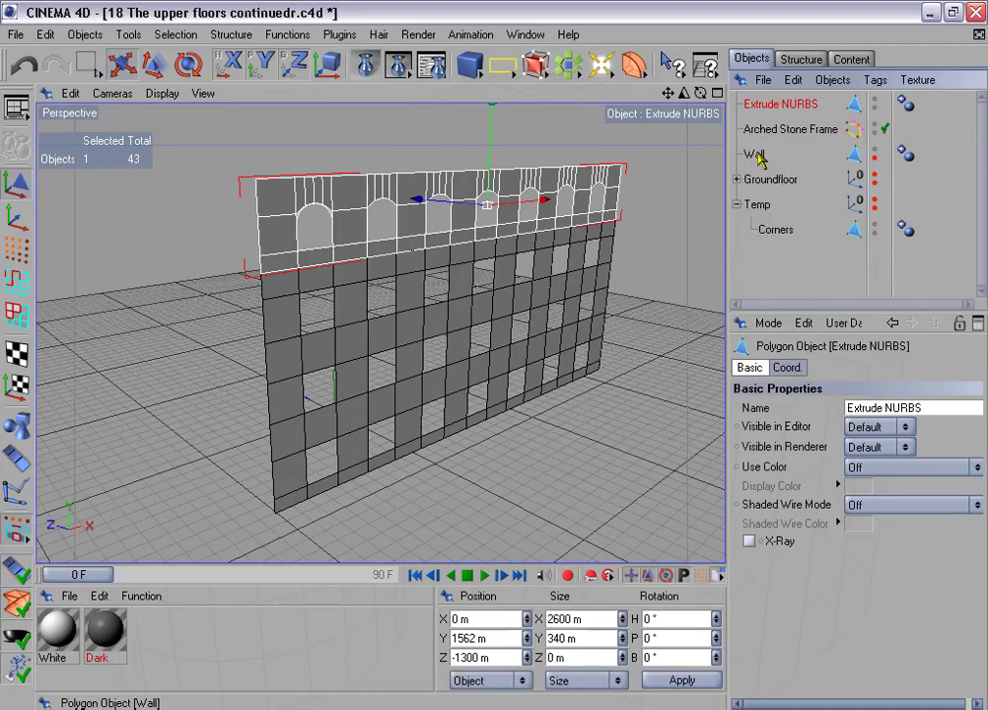
left_click(757, 155, "ctrl")
right_click(758, 155)
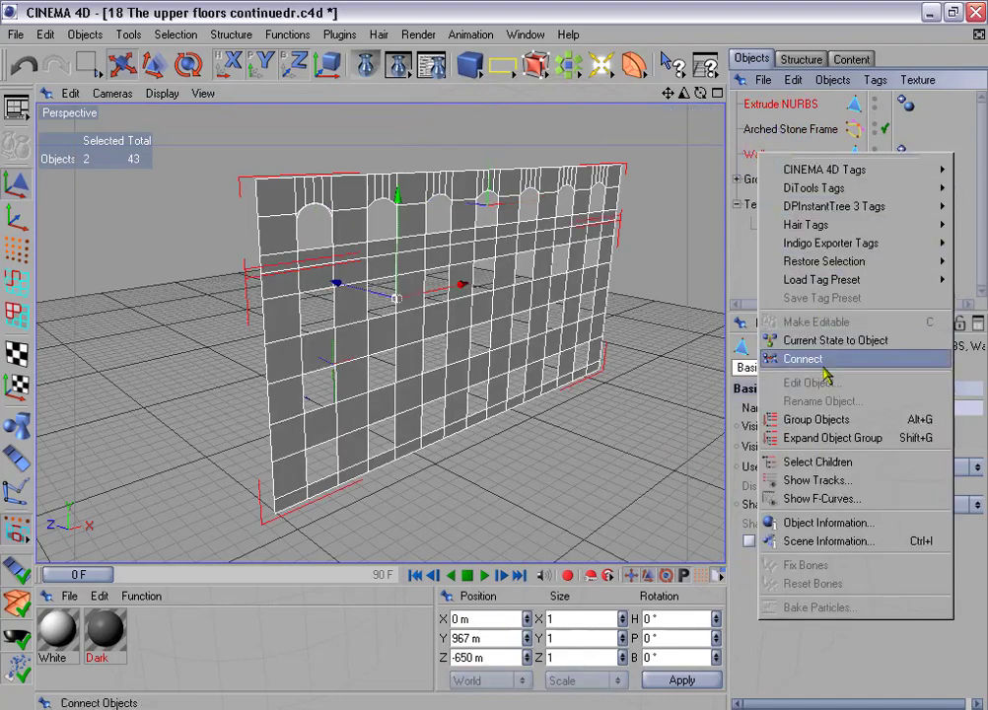
left_click(794, 293)
left_click(774, 132)
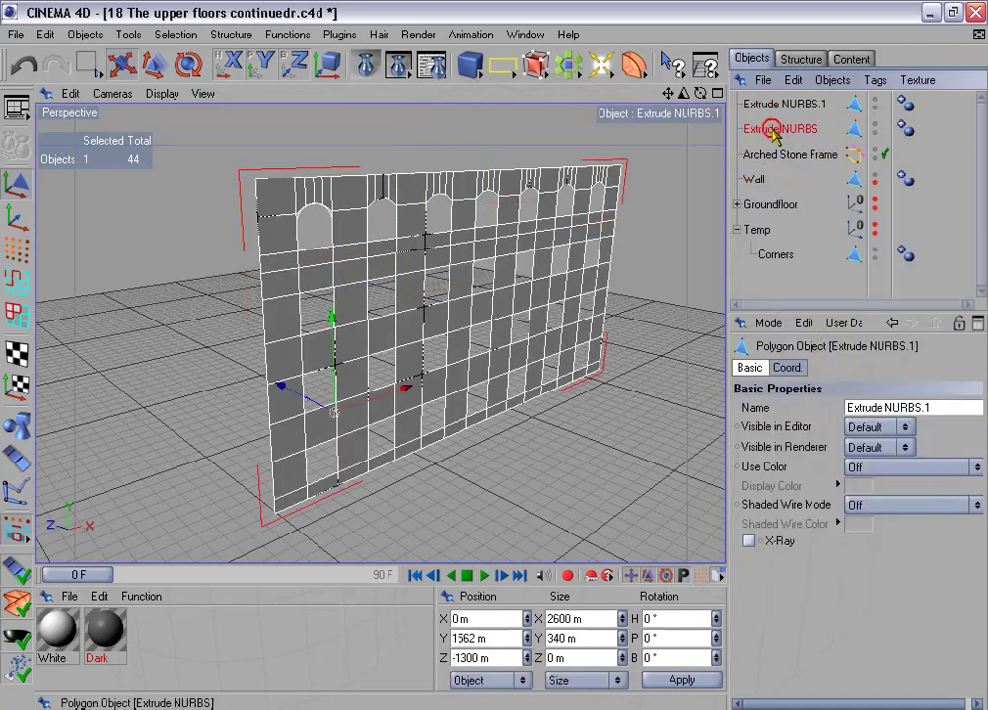
left_click(756, 179, "ctrl")
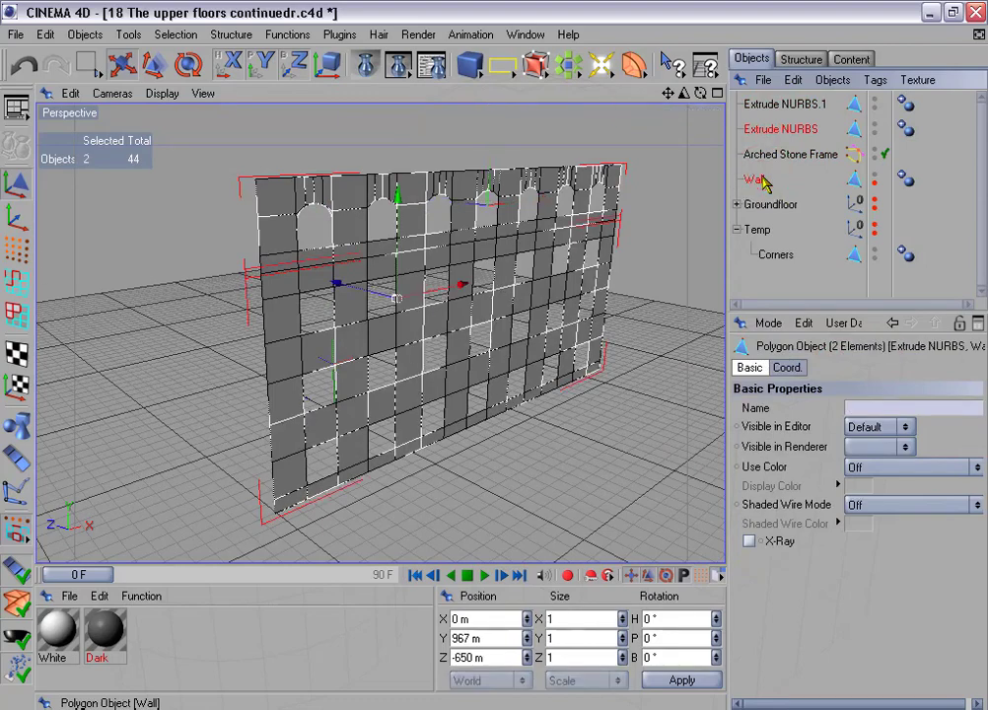
key("Delete")
Rename the connected wall object as Walls
double_click(787, 105)
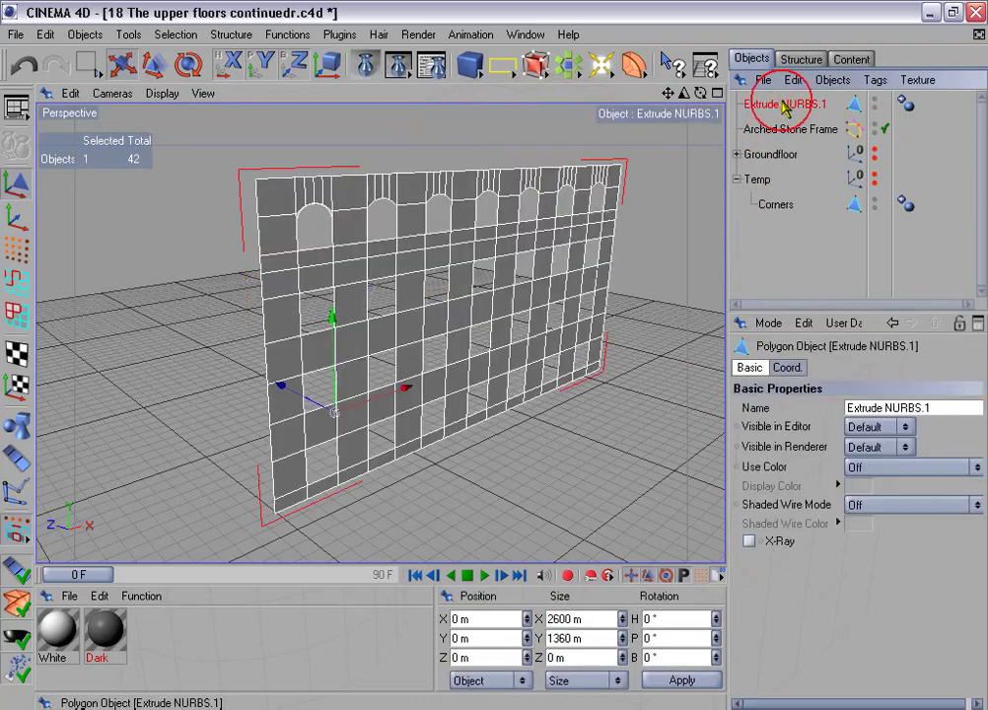
type("Wal")
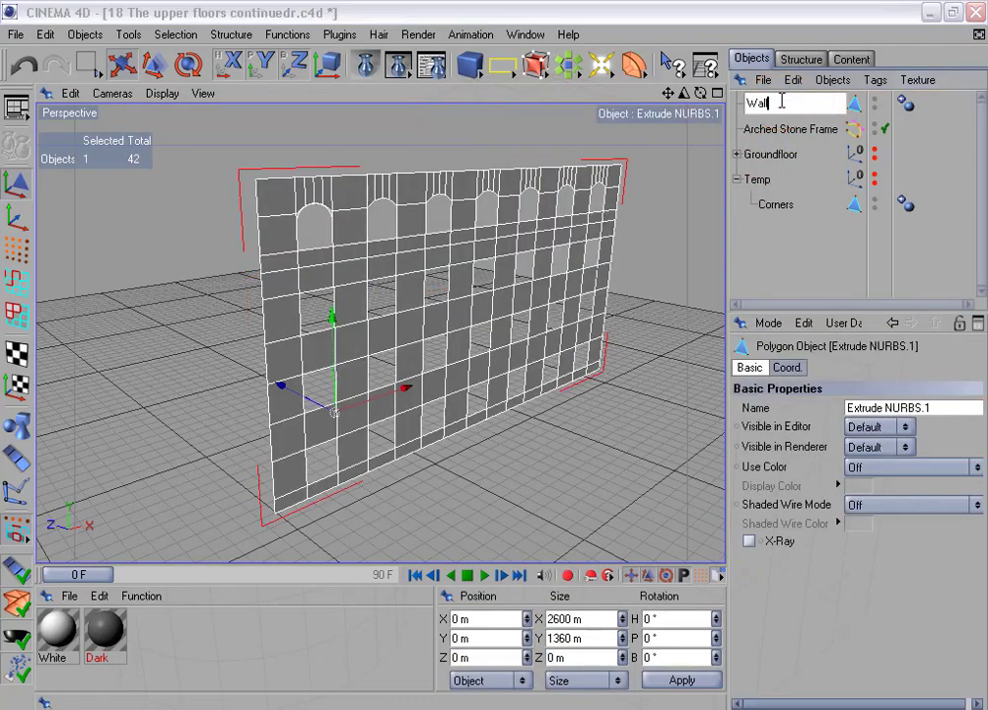
type("ls")
key("Return")
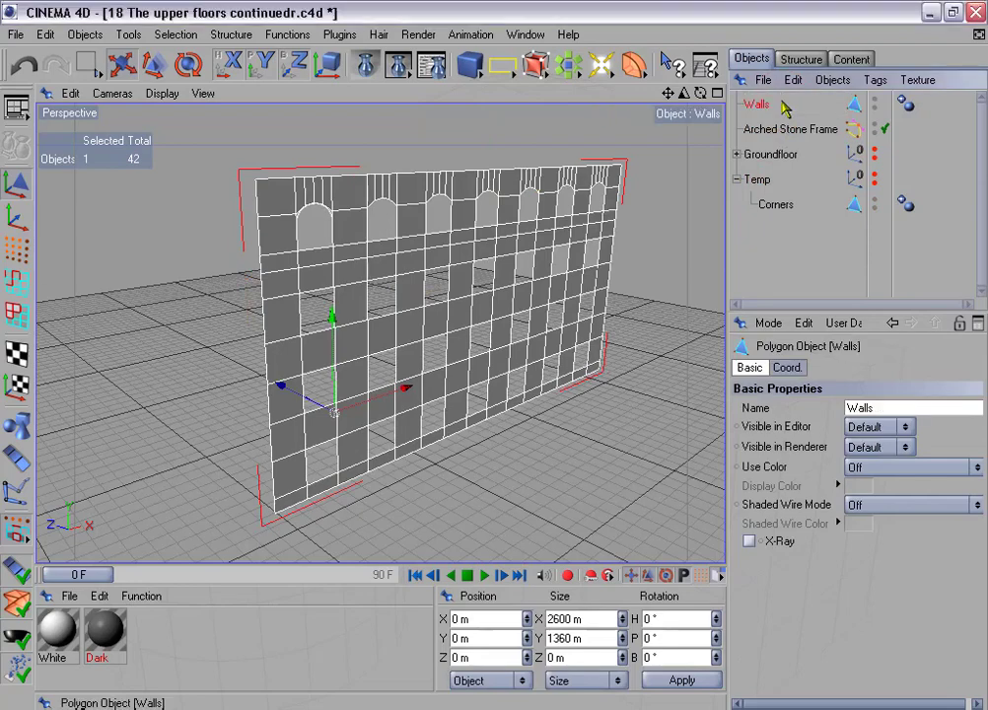
Deselect all points of Walls and optimize its polygons, unused points and points with a 0.01 m tolerance
left_click(16, 248)
left_click(189, 33)
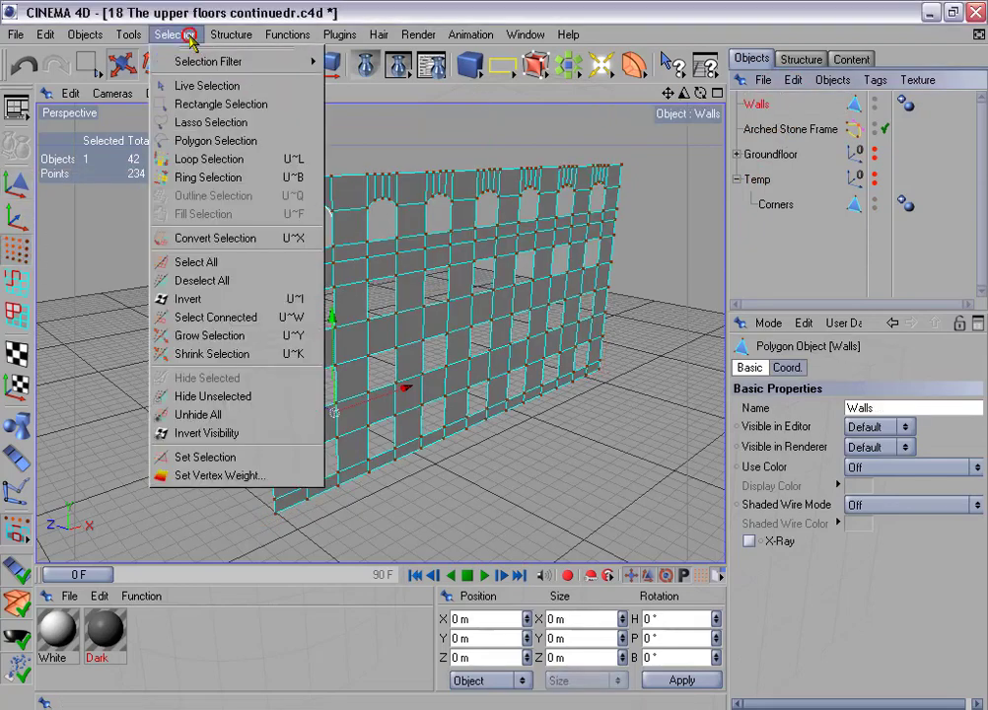
left_click(262, 279)
left_click(288, 33)
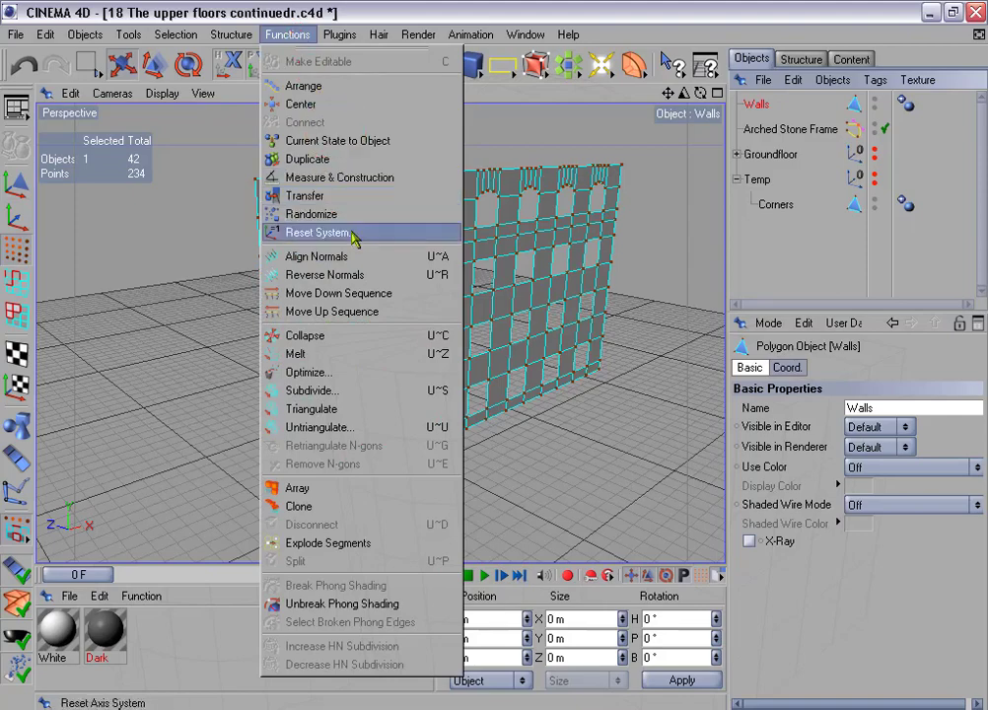
left_click(309, 372)
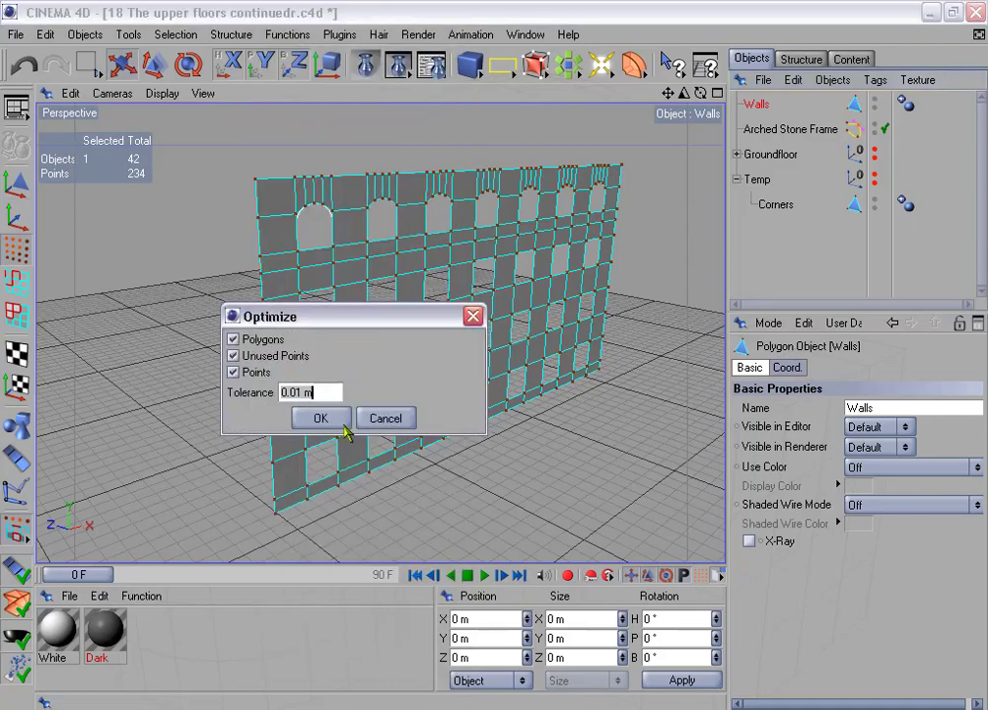
left_click(338, 419)
In the front view, melt the two stacked polygons in each of the eight pier columns at the base of the arched floor
middle_click(468, 333)
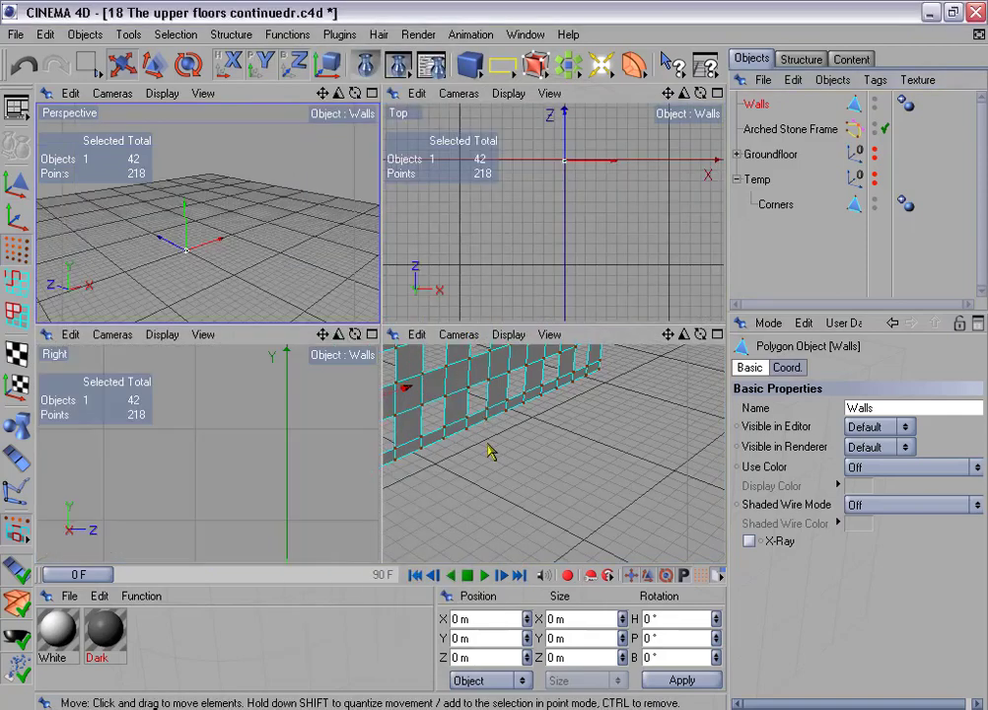
middle_click(490, 452)
middle_click_drag(369, 338, 380, 400, "alt")
left_click(16, 314)
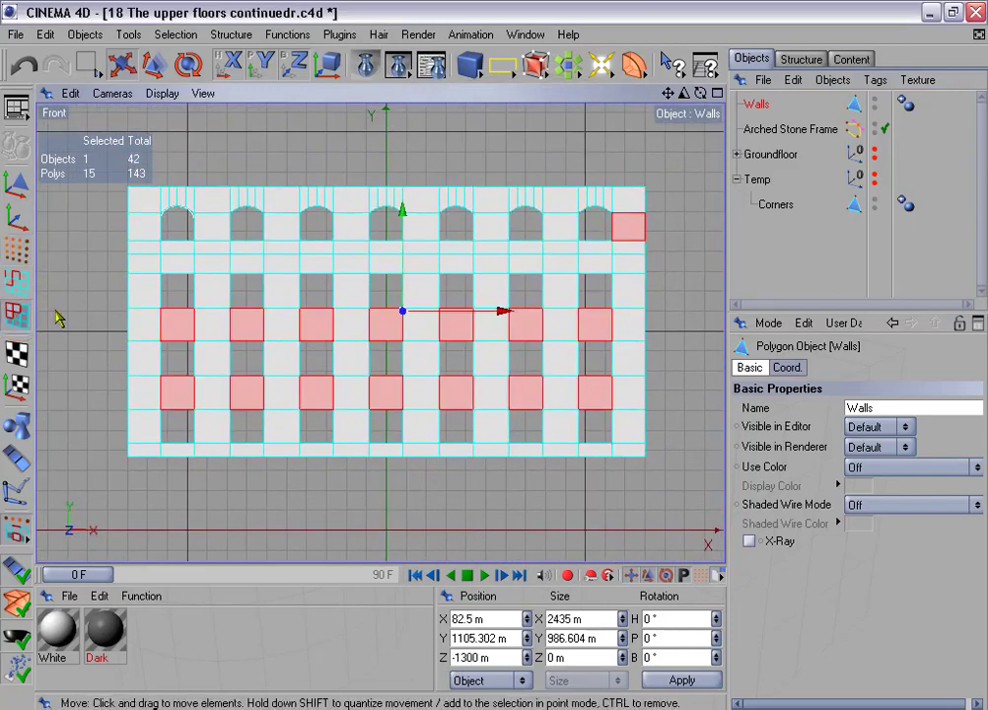
mouse_move(86, 64)
left_mouse_down()
mouse_move(103, 79)
mouse_move(91, 67)
left_mouse_up()
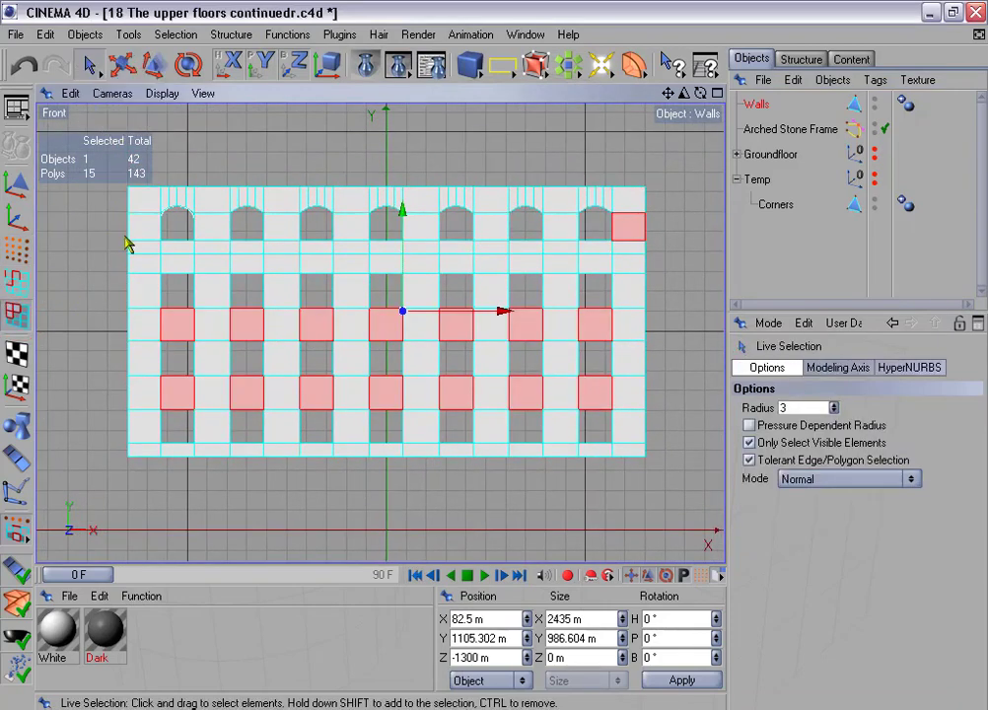
left_click(106, 196)
left_click_drag(139, 249, 198, 276)
scroll(196, 276, "up", 2)
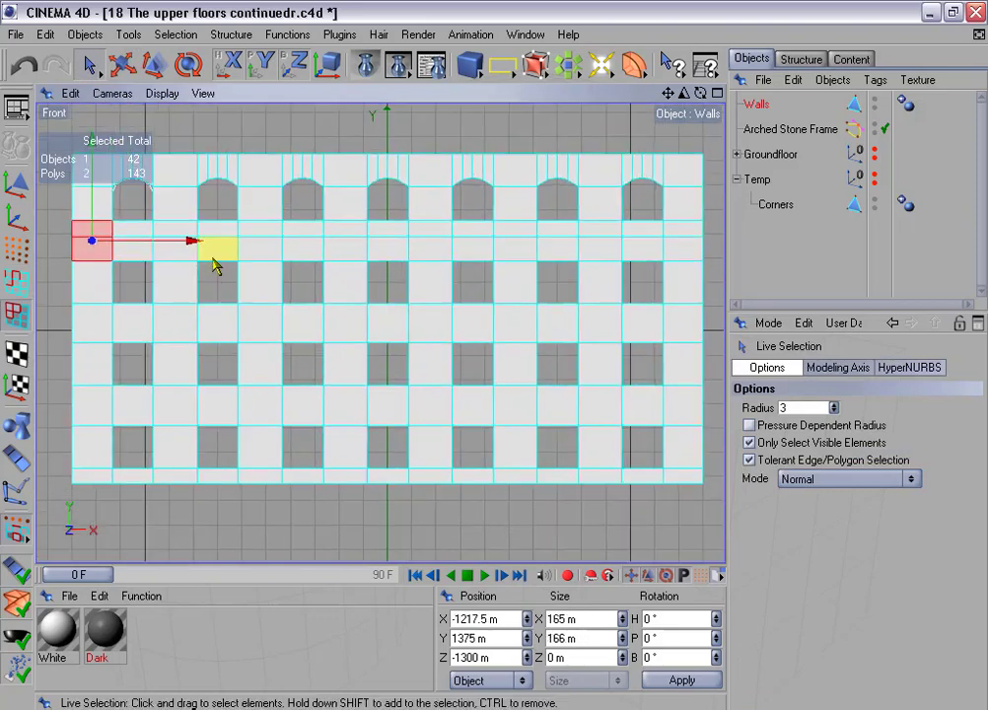
left_click(169, 237, "shift")
left_click(257, 237, "shift")
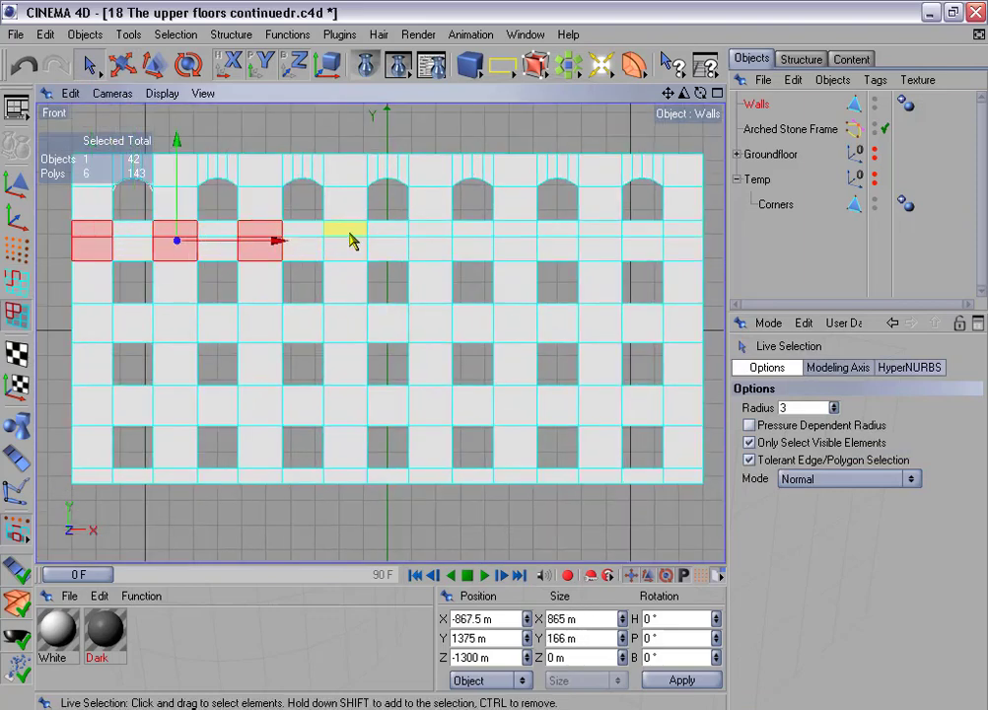
left_click(347, 237, "shift")
left_click(418, 239, "shift")
left_click(512, 239, "shift")
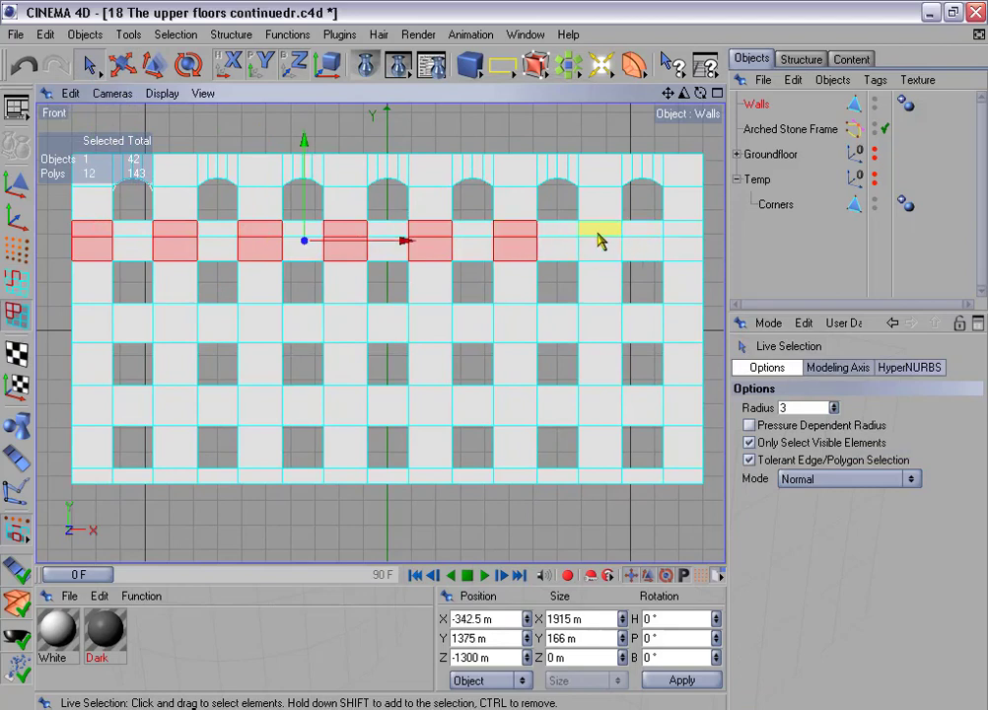
left_click(597, 239, "shift")
left_click(671, 242, "shift")
right_click(674, 244)
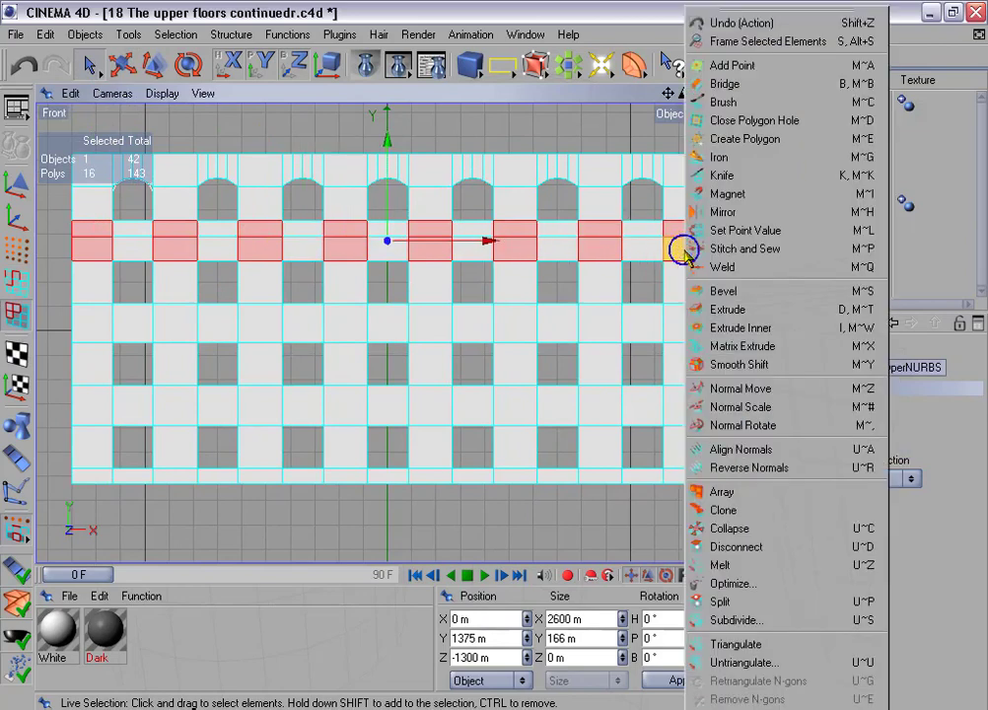
left_click(752, 566)
Melt each of the seven stacked polygon pairs directly below the arched windows
left_click(132, 245)
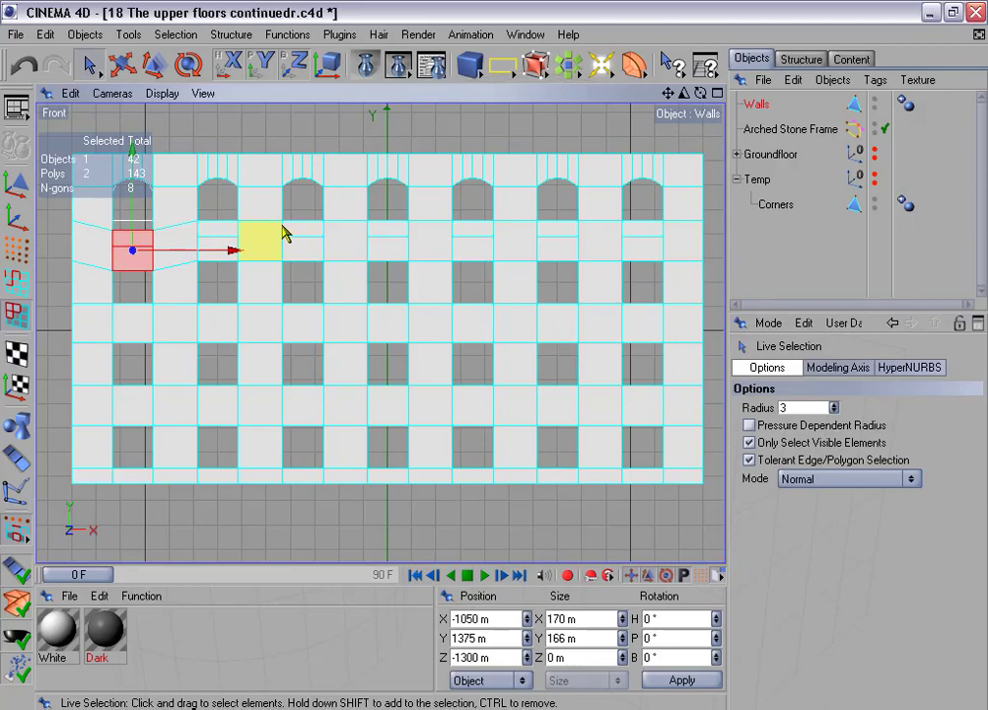
key("ctrl+z")
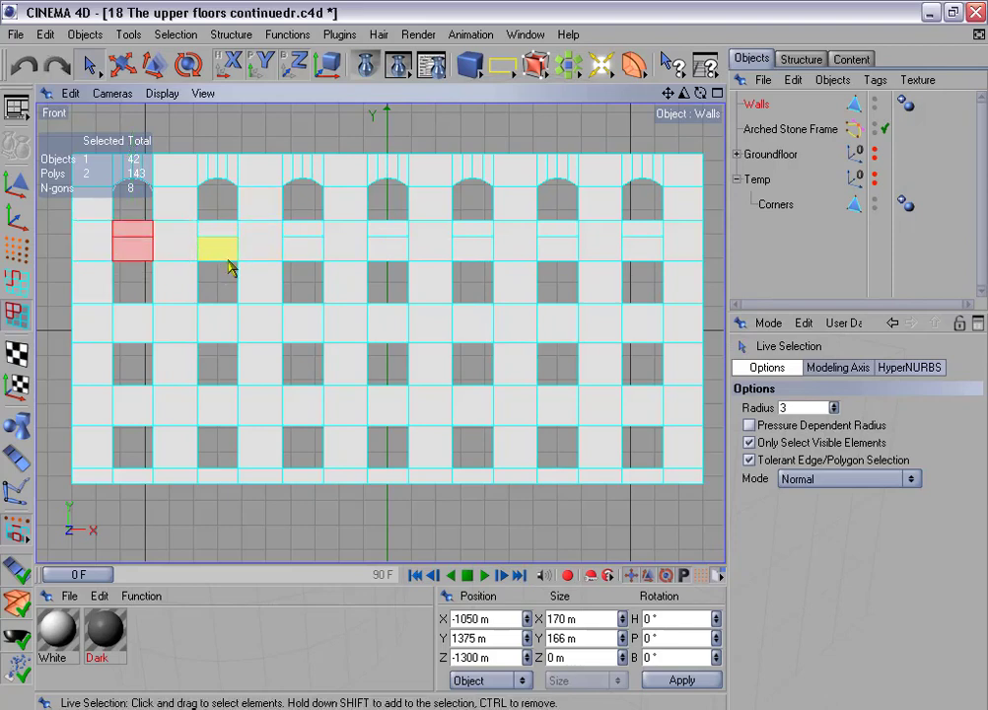
left_click(219, 239, "shift")
left_click(303, 240, "shift")
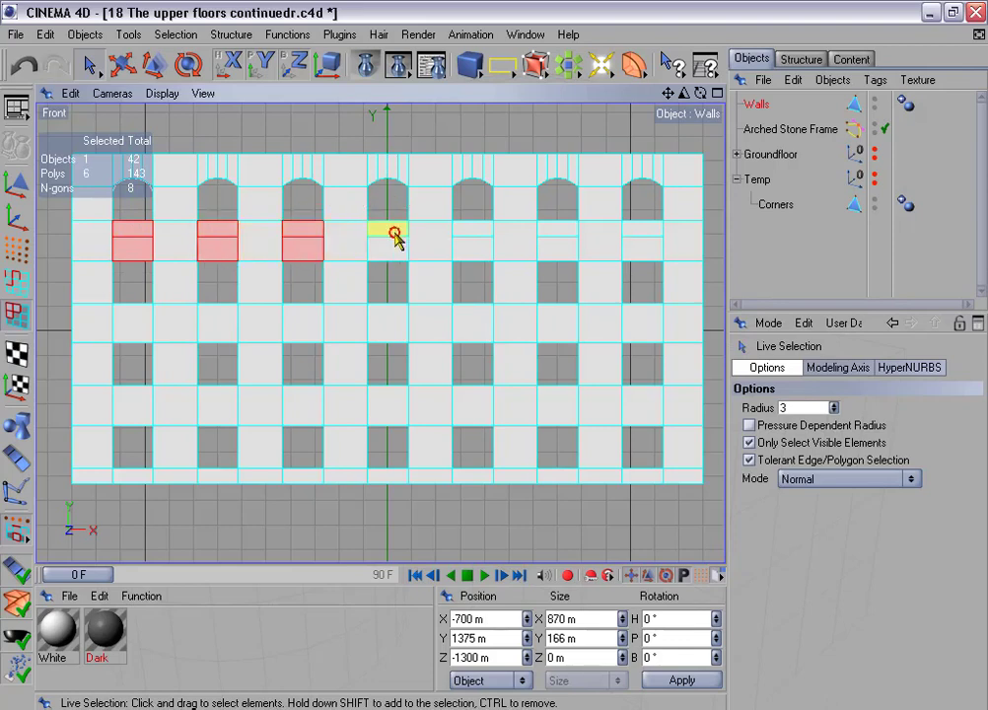
left_click(388, 241, "shift")
left_click(471, 237, "shift")
left_click(559, 241, "shift")
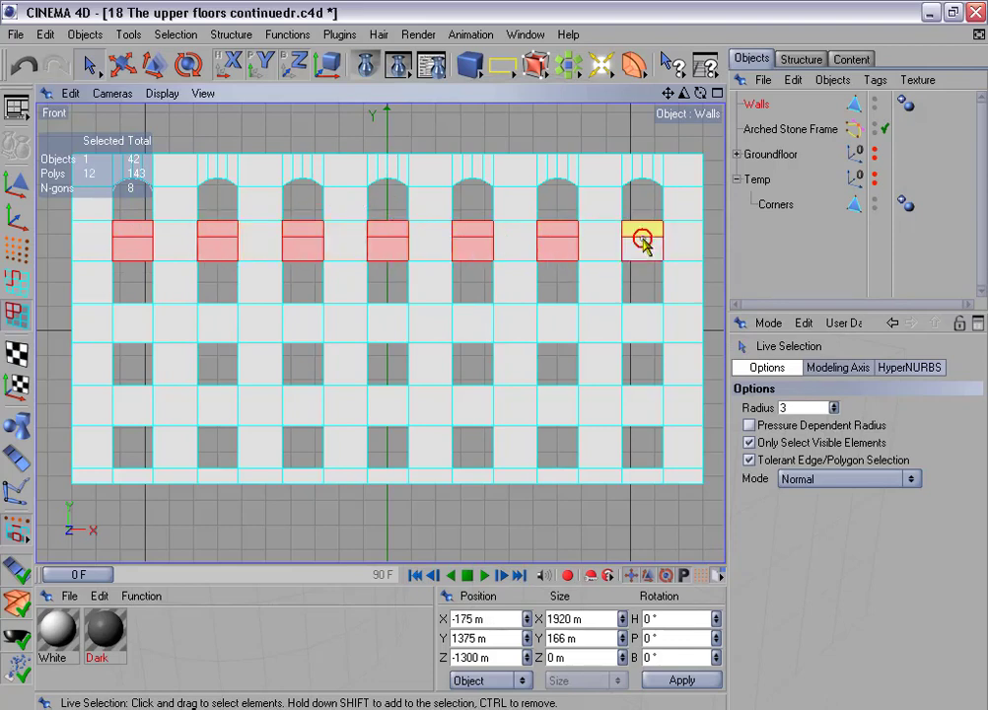
left_click(643, 241, "shift")
right_click(661, 254)
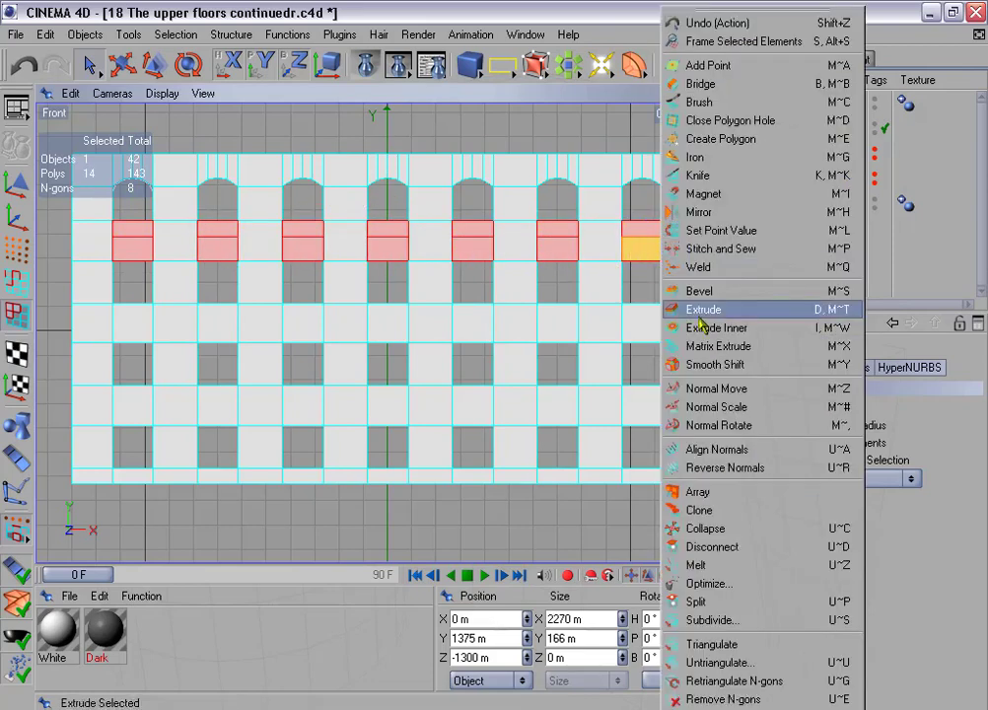
left_click(718, 568)
Delete the leftover horizontal row of points across the melted band below the arched windows
left_click(16, 247)
left_click_drag(90, 66, 144, 82)
left_click_drag(62, 232, 713, 249)
key("Delete")
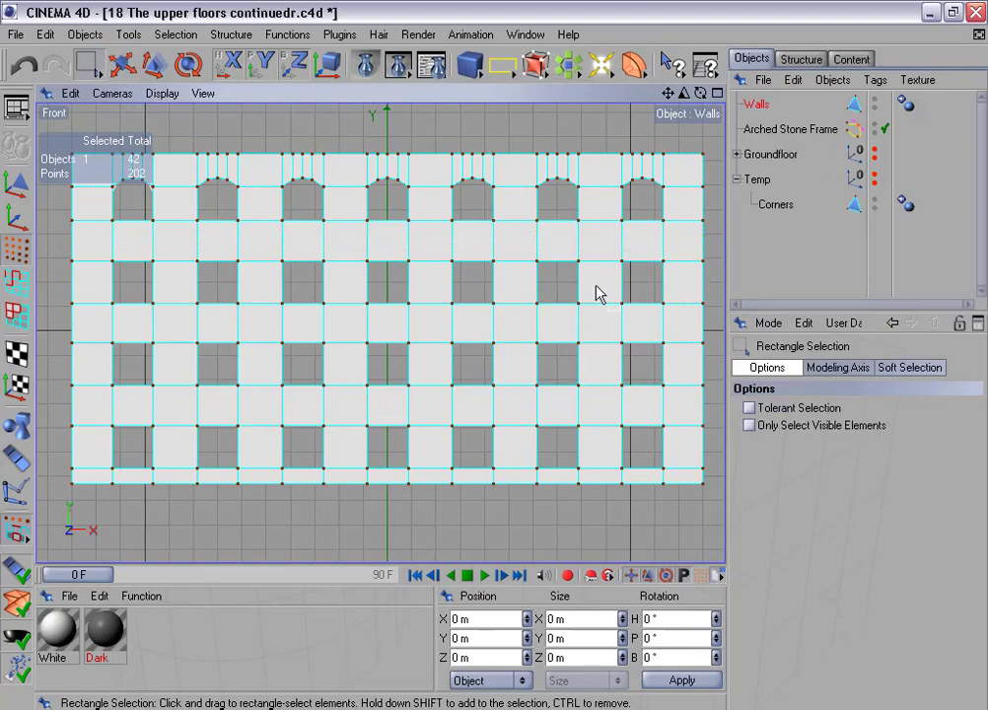
Duplicate Walls with 3 copies, position offset disabled and a 90° heading rotation per step
middle_click(579, 299)
middle_click(318, 214)
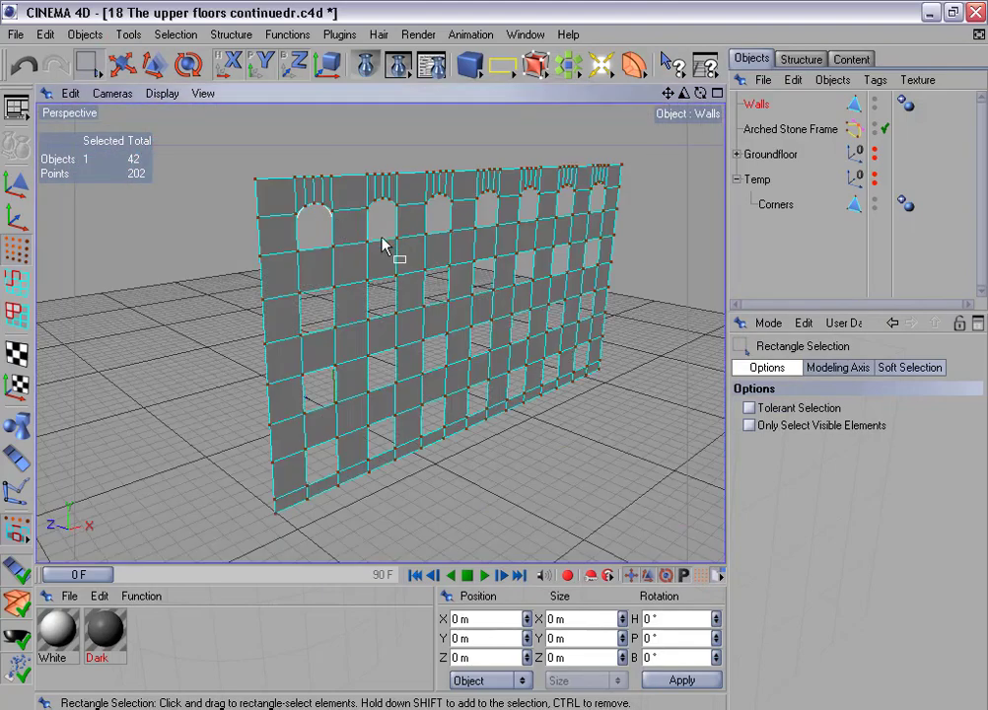
left_click_drag(382, 239, 434, 252, "alt")
left_click_drag(503, 262, 514, 244, "alt")
left_click(287, 34)
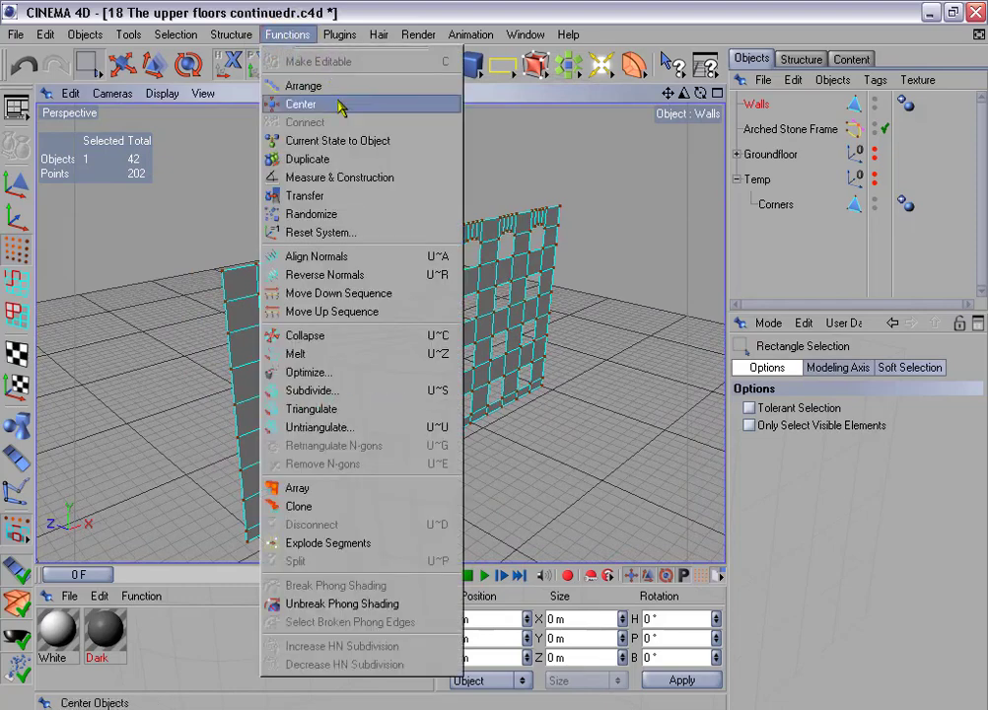
left_click(352, 161)
left_click(754, 367)
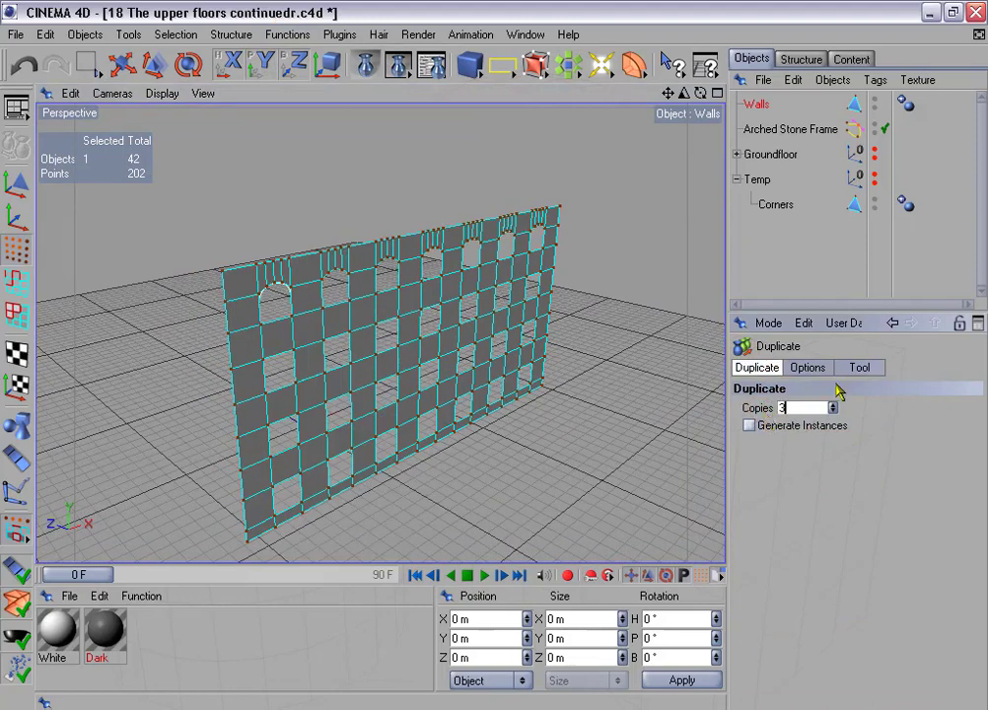
left_click(808, 368)
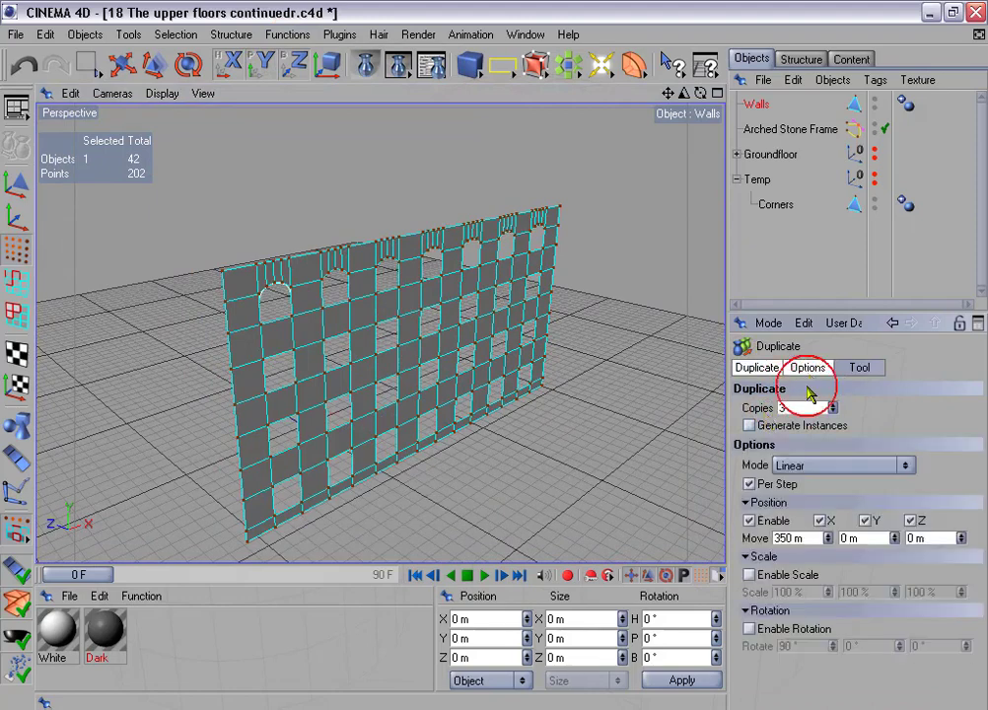
left_click(749, 521)
left_click(751, 629)
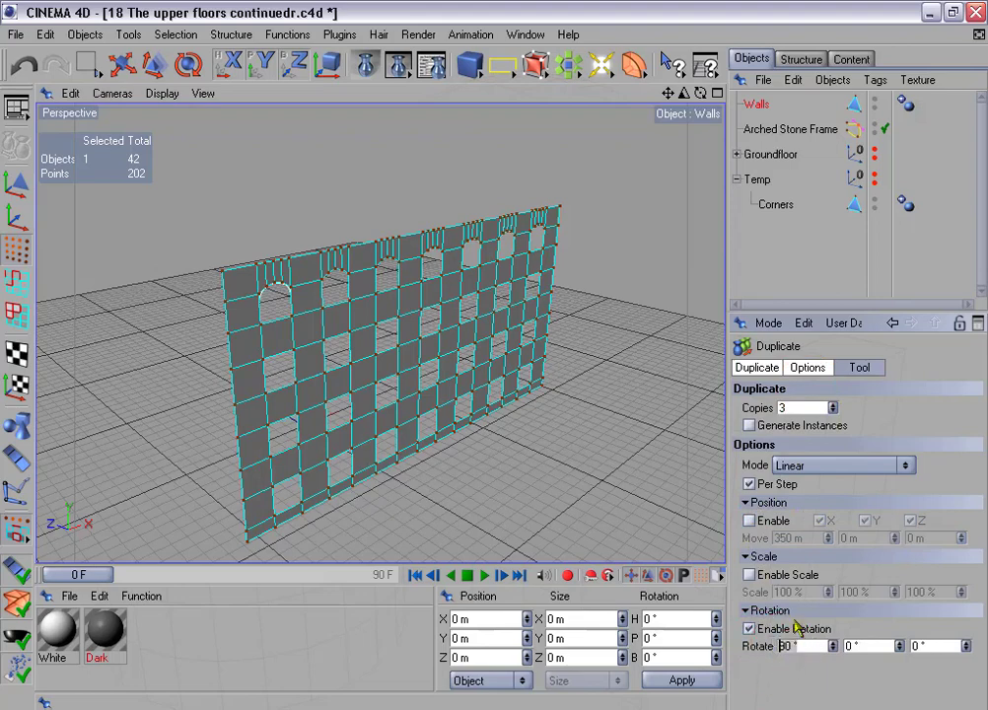
left_click(858, 368)
left_click(797, 427)
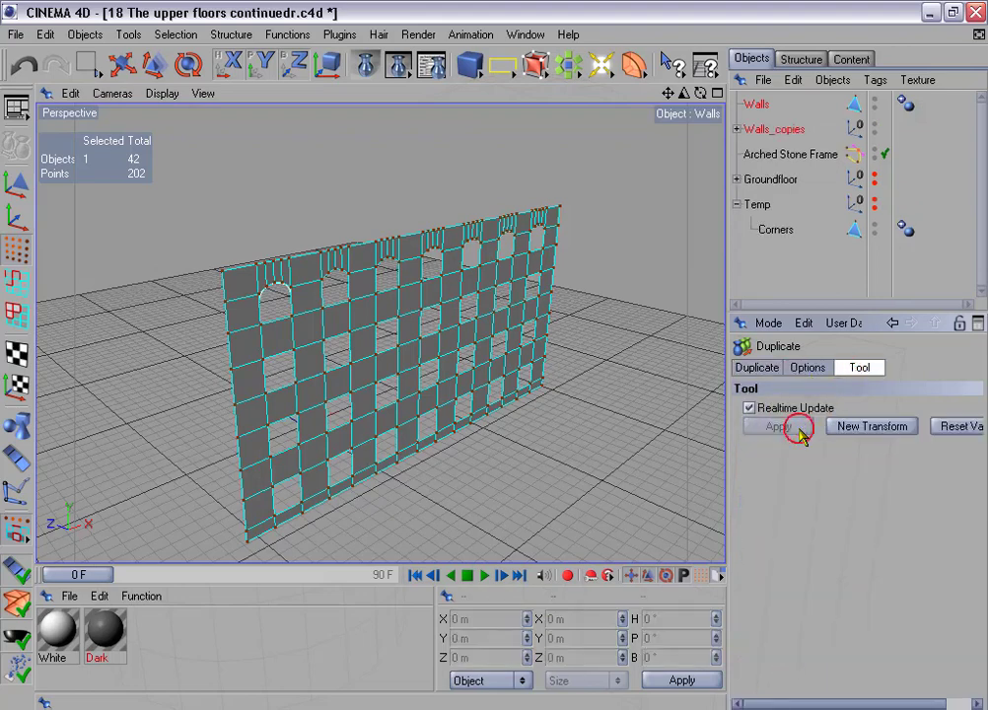
Connect Walls and its three copies Walls.0, Walls.1 and Walls.2 into one polygon object
left_click(737, 129)
left_click(774, 154, "shift")
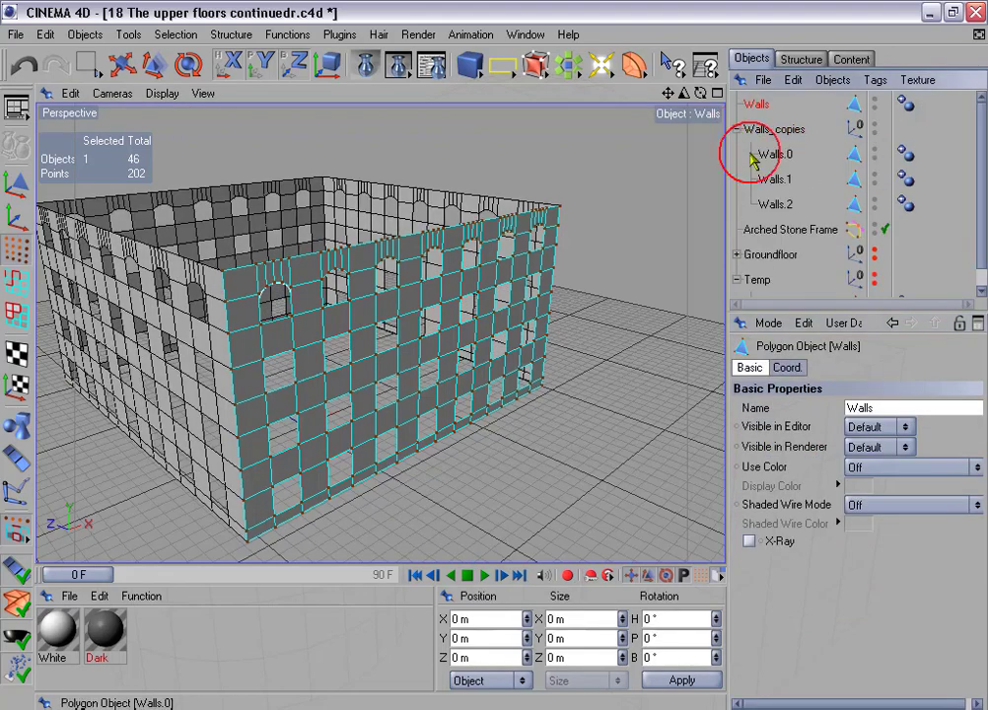
left_click(774, 178, "shift")
left_click(773, 203, "shift")
right_click(773, 204)
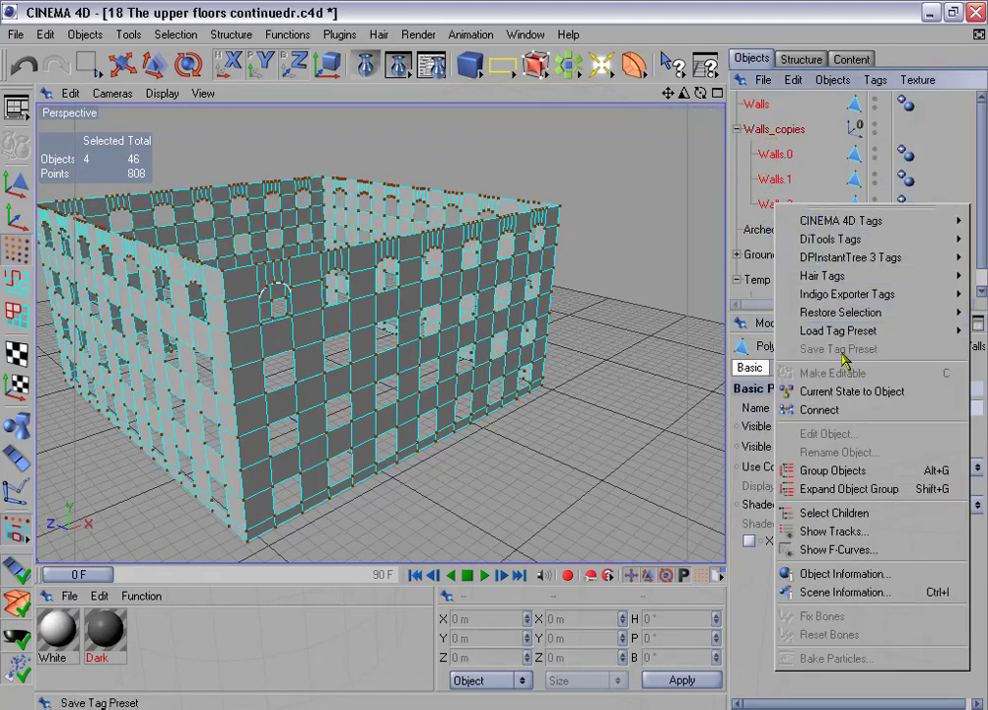
left_click(819, 409)
Delete the original Walls object and the Walls_copies group
left_click(763, 137)
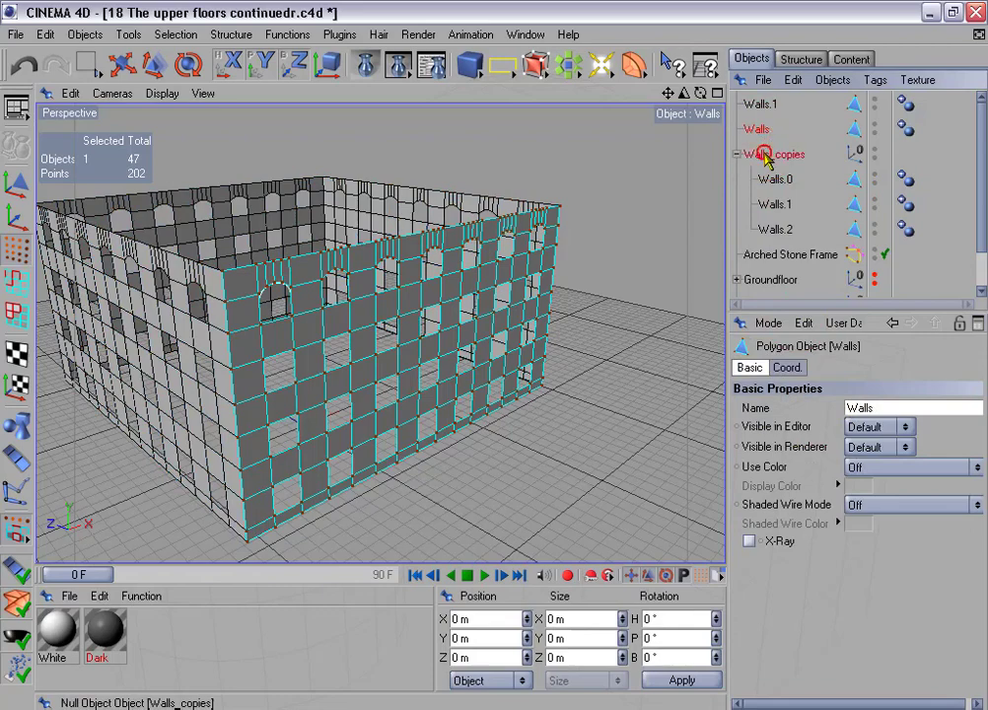
left_click(765, 156, "shift")
key("Delete")
Optimize the connected Walls.1 object to merge the duplicate points at its corners
left_click_drag(758, 104, 679, 167)
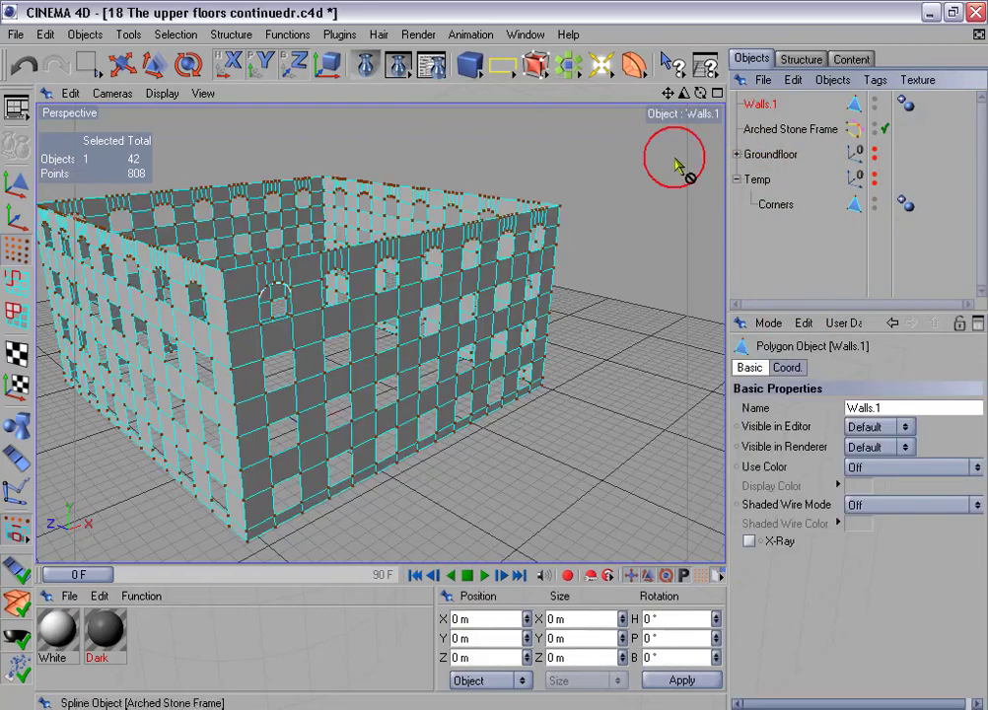
middle_click_drag(424, 232, 494, 234, "alt")
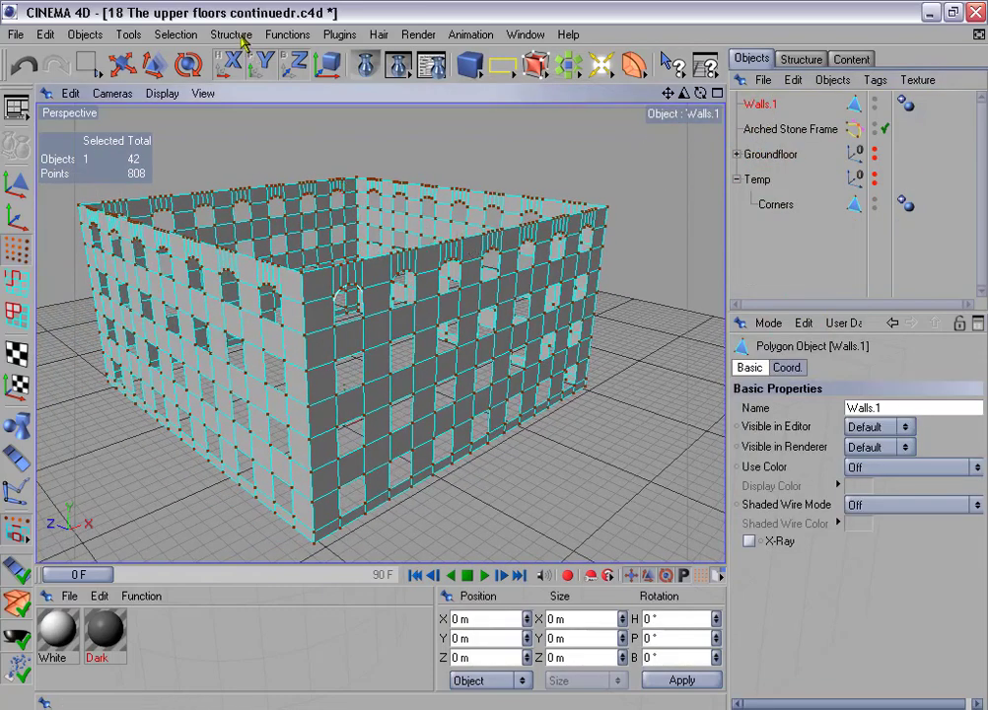
left_click(172, 35)
left_click(237, 262)
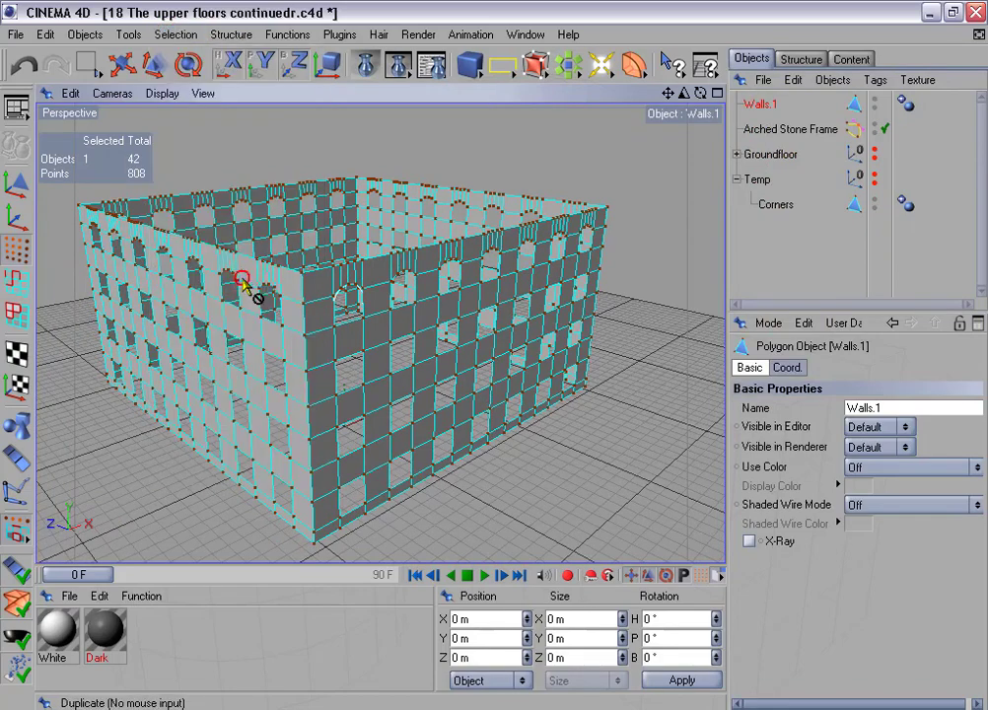
left_click(287, 35)
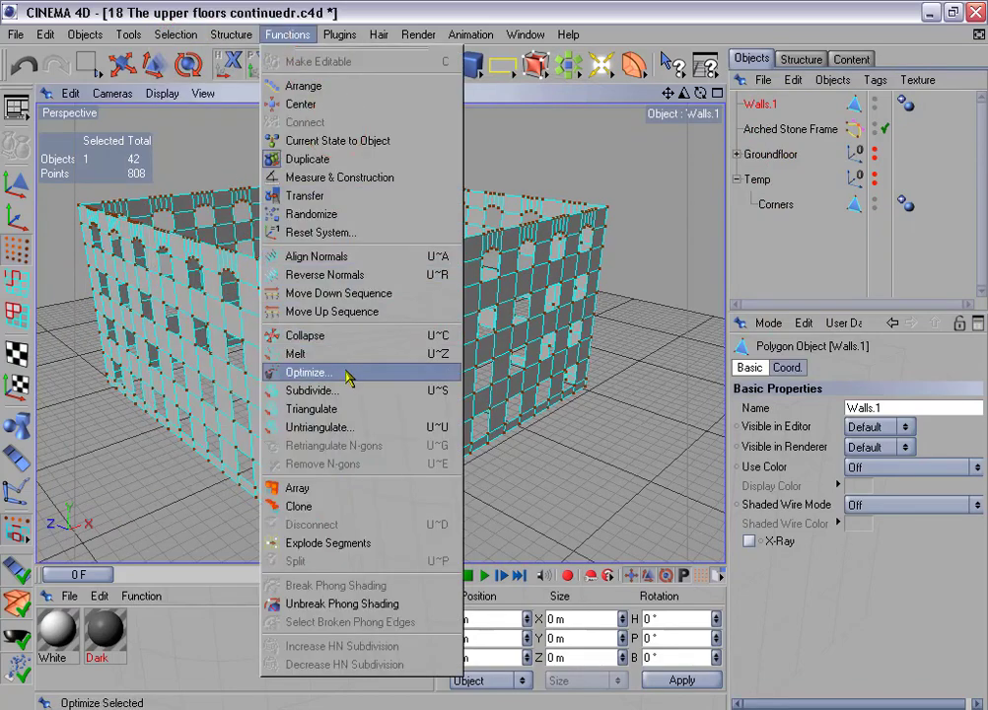
left_click(407, 376)
left_click(329, 422)
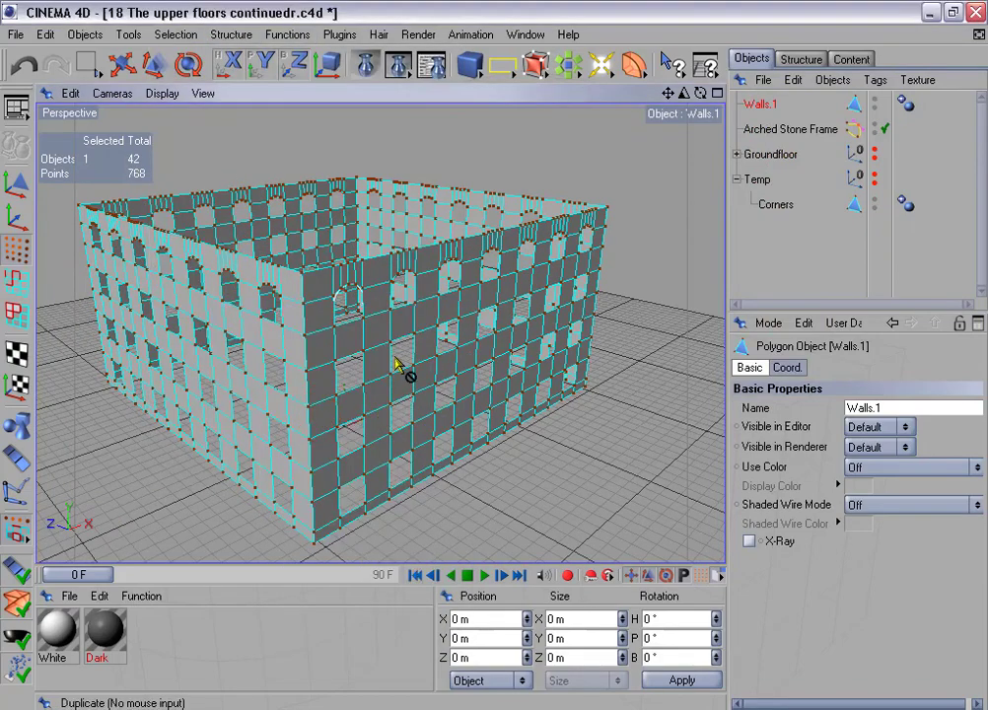
Extrude all polygons of Walls.1 by -30 m with Create Caps enabled
scroll(405, 357, "down", 2)
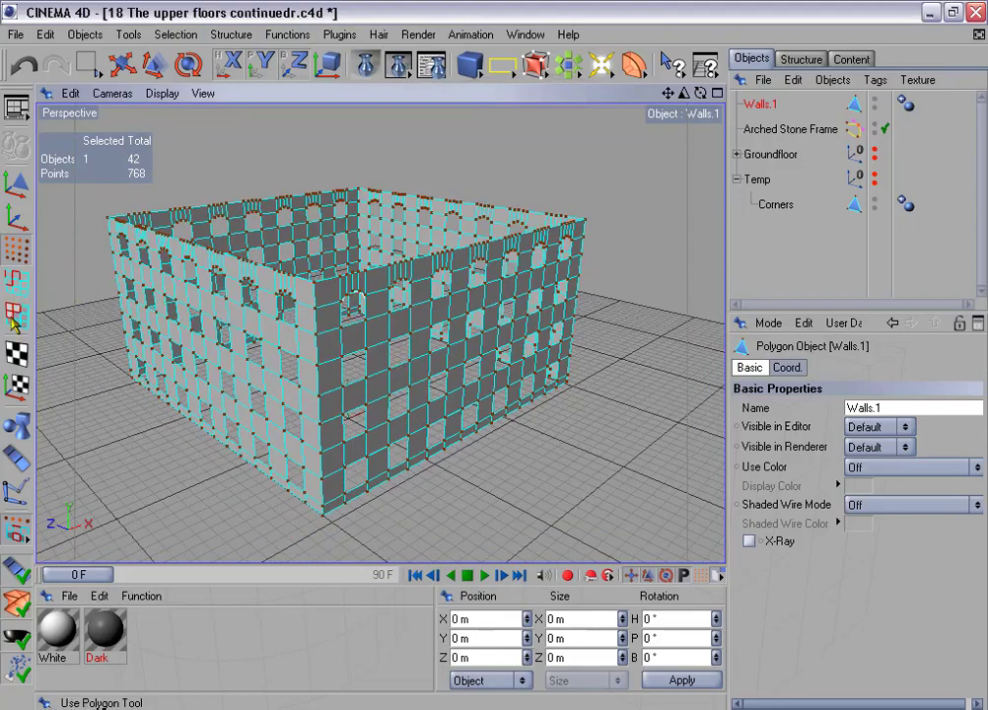
left_click(14, 314)
key("ctrl+a")
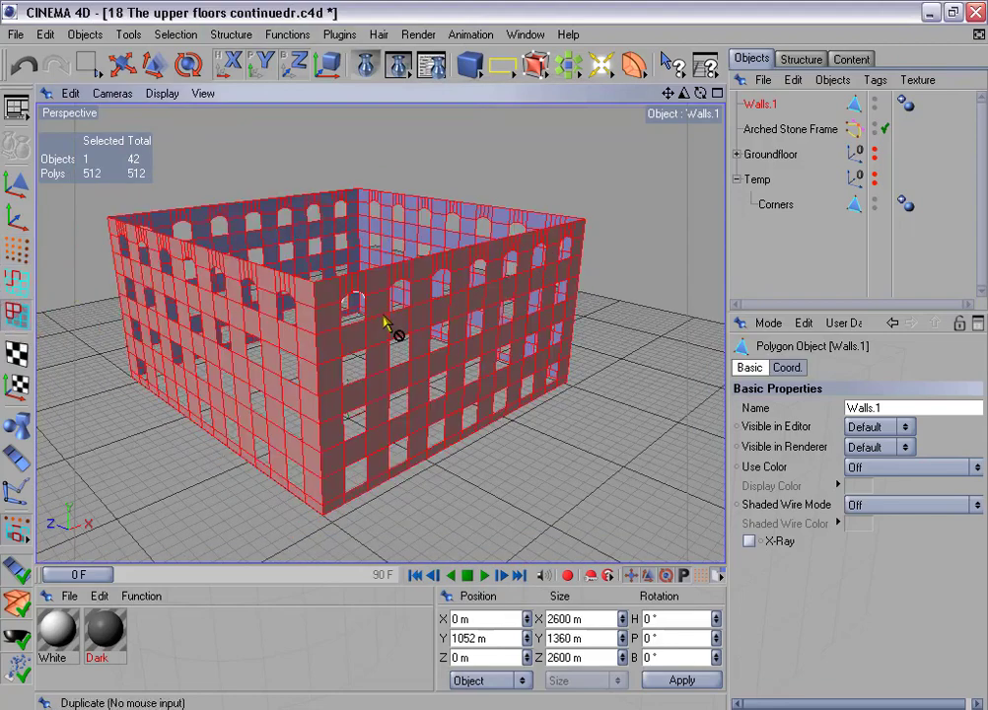
right_click(525, 294)
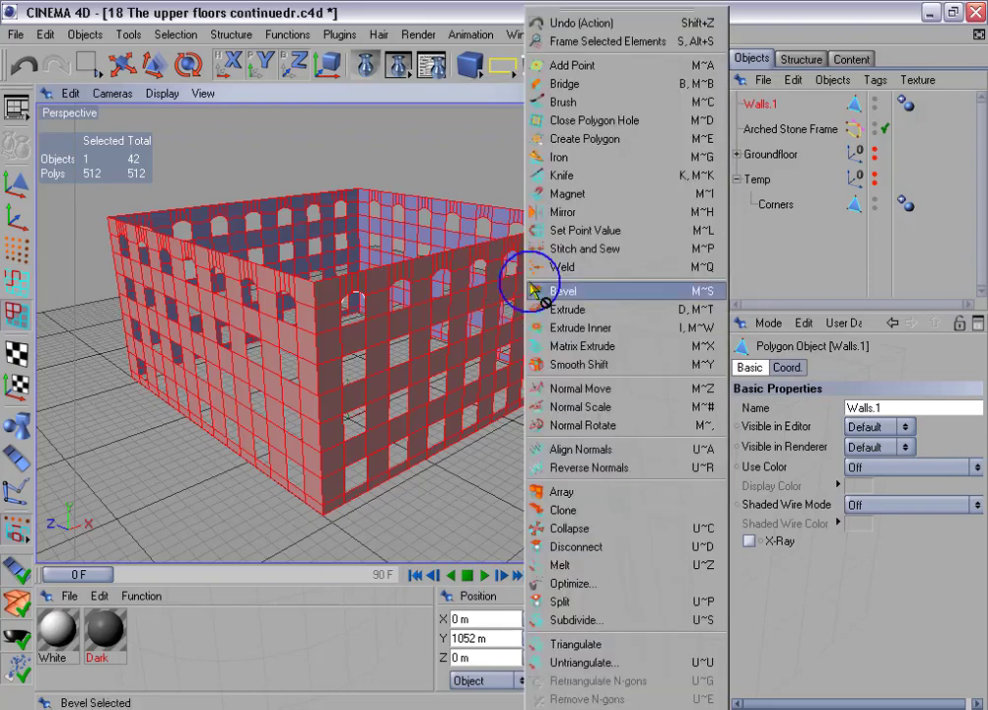
left_click(611, 312)
left_click(767, 367)
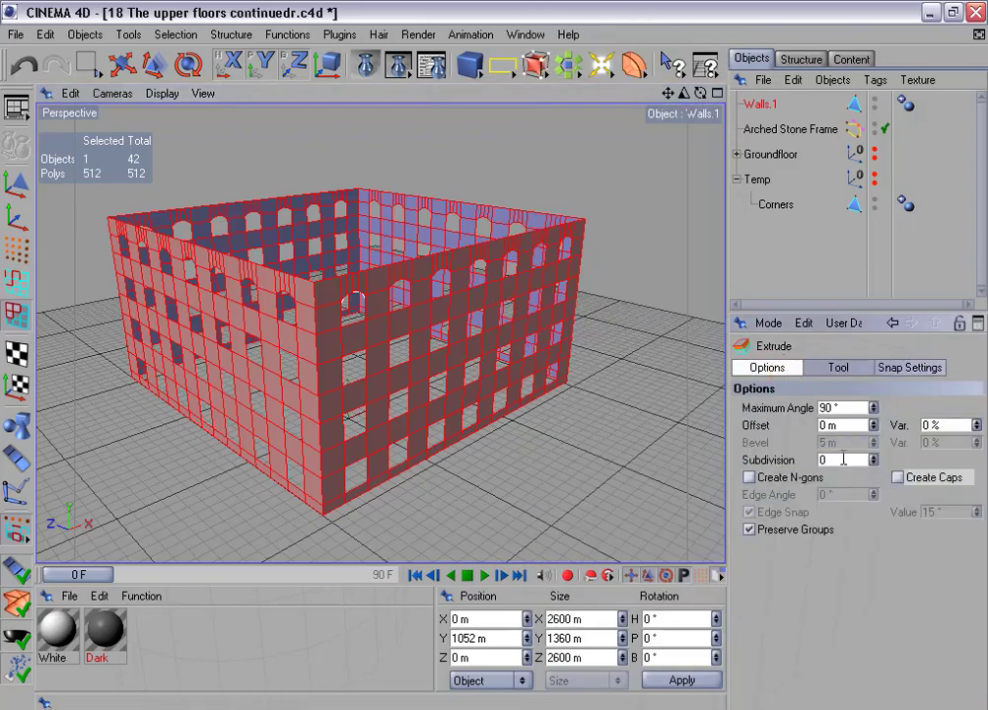
left_click(897, 478)
key("Return")
left_click_drag(646, 373, 556, 310, "alt")
Select all polygons of Walls.1, reverse their normals and check the normal directions in the top view
key("ctrl+a")
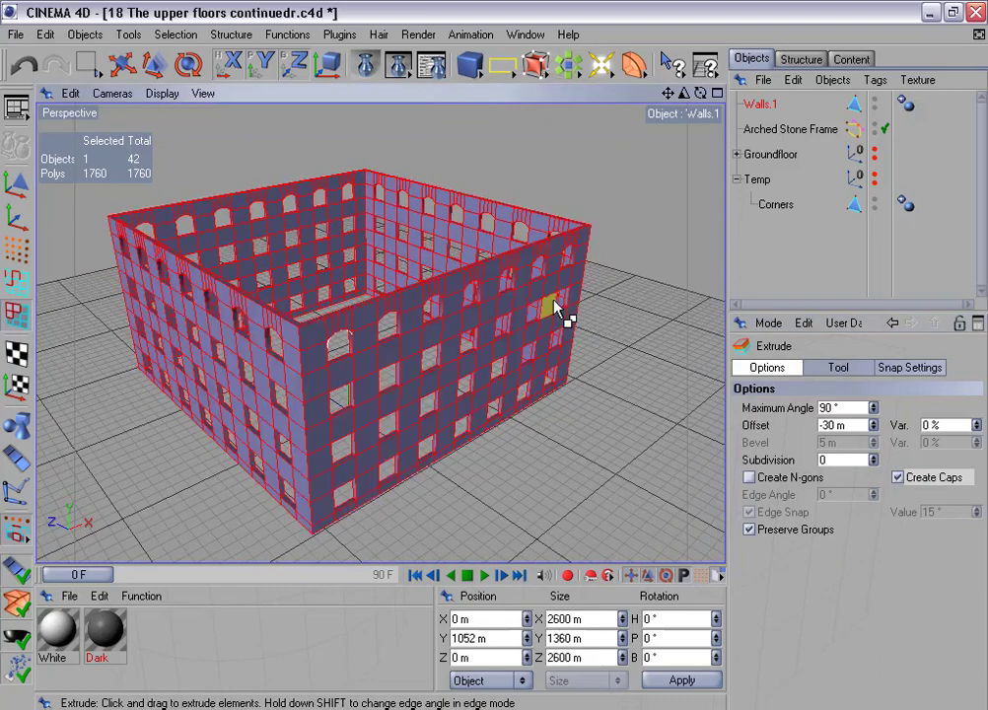
left_click(299, 35)
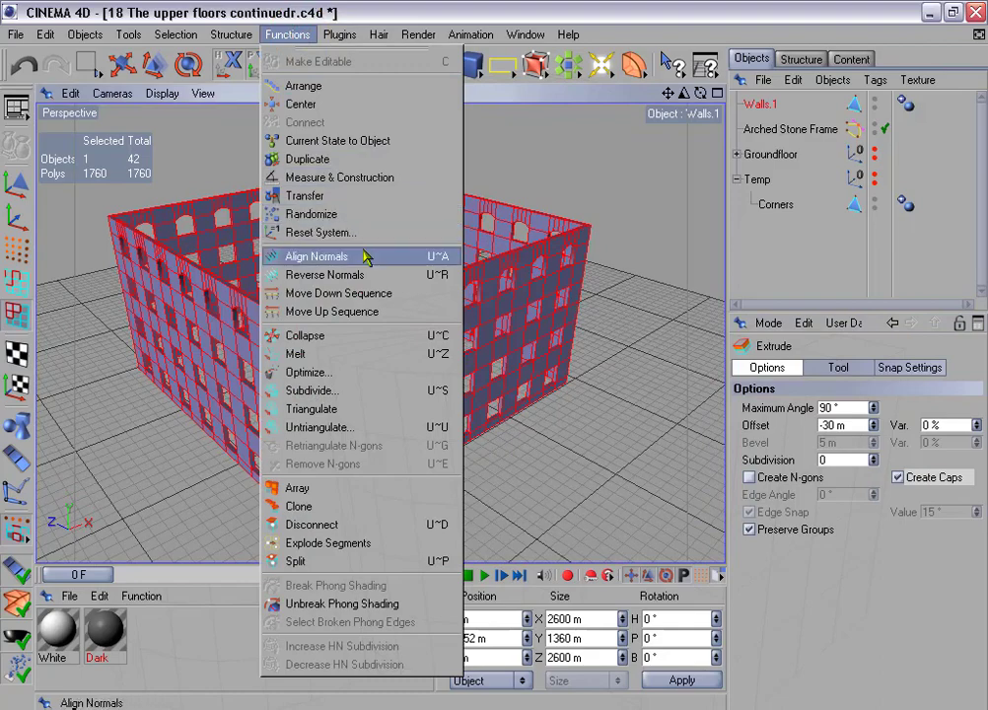
left_click(383, 280)
middle_click(457, 287)
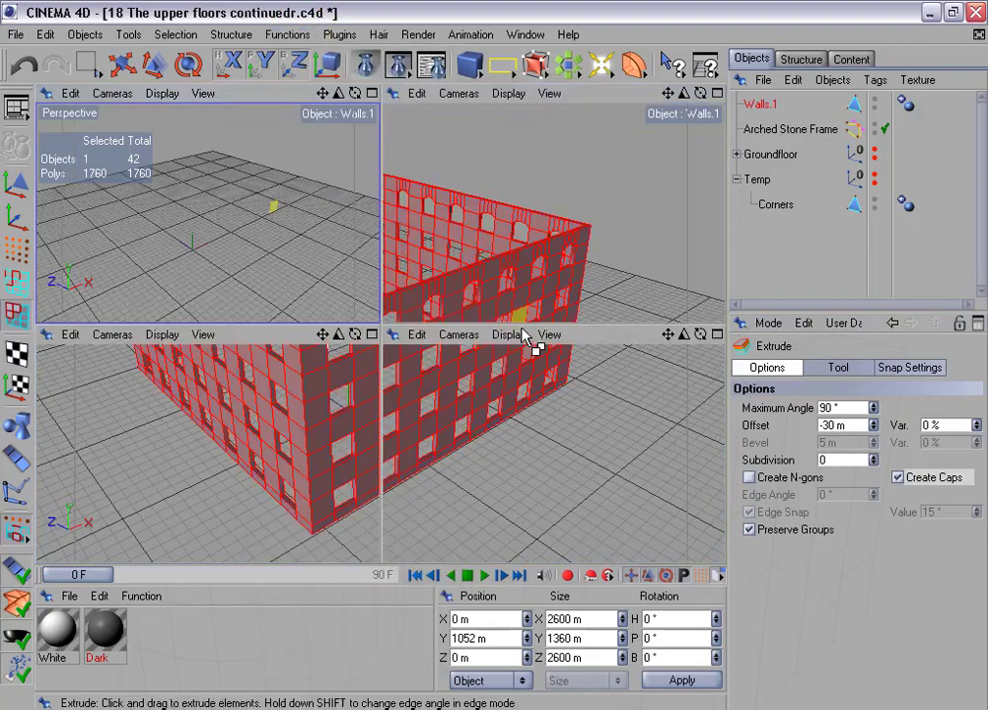
middle_click(515, 285)
scroll(513, 286, "down", 5)
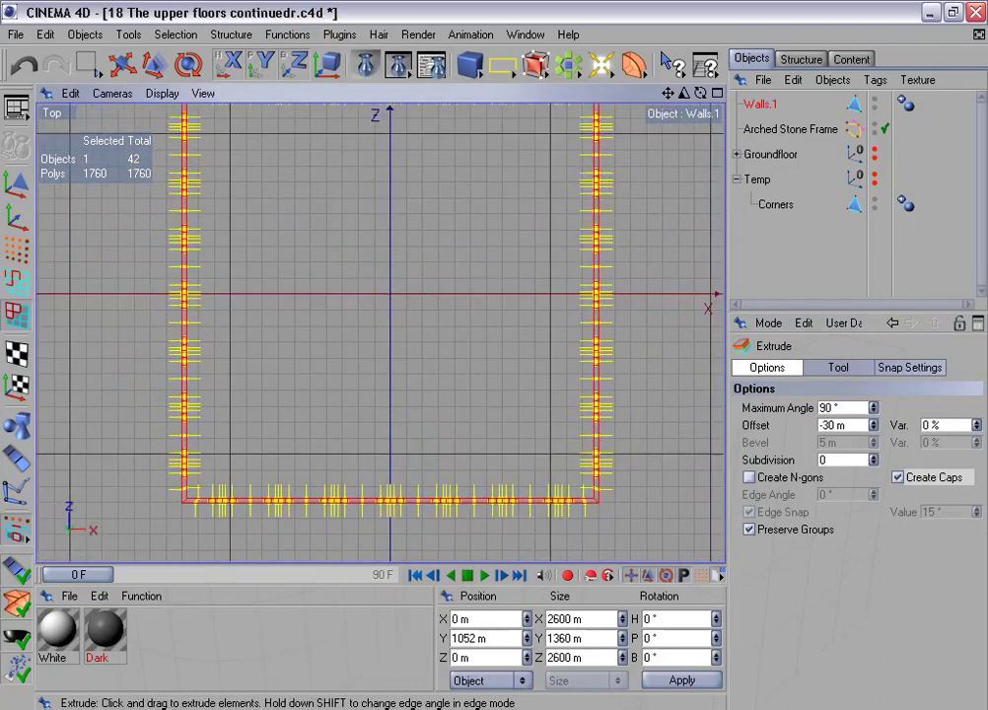
Delete the points of three sides of Walls.1, keeping only the front wall on the negative Z side
left_click(17, 249)
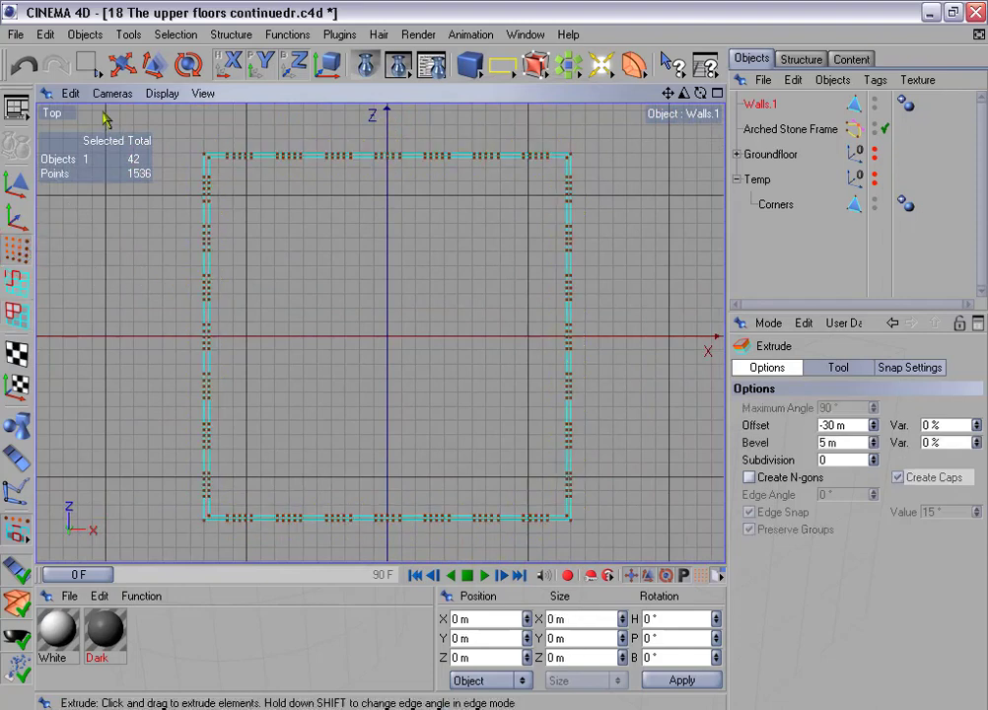
left_click_drag(87, 63, 148, 83)
left_click_drag(181, 126, 618, 494)
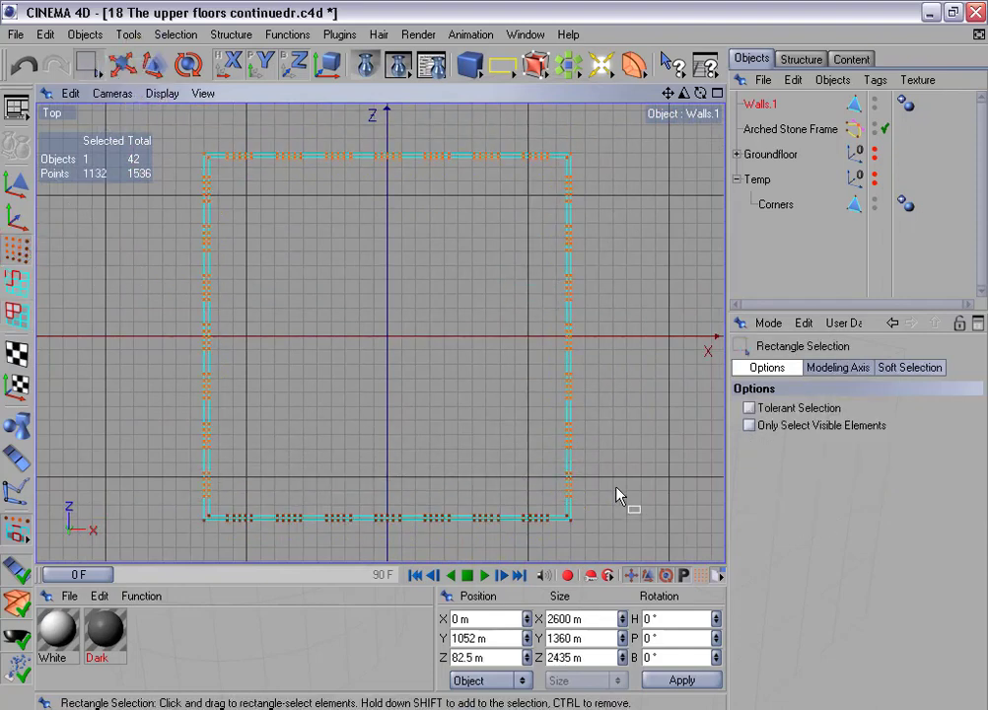
key("Delete")
middle_click(590, 431)
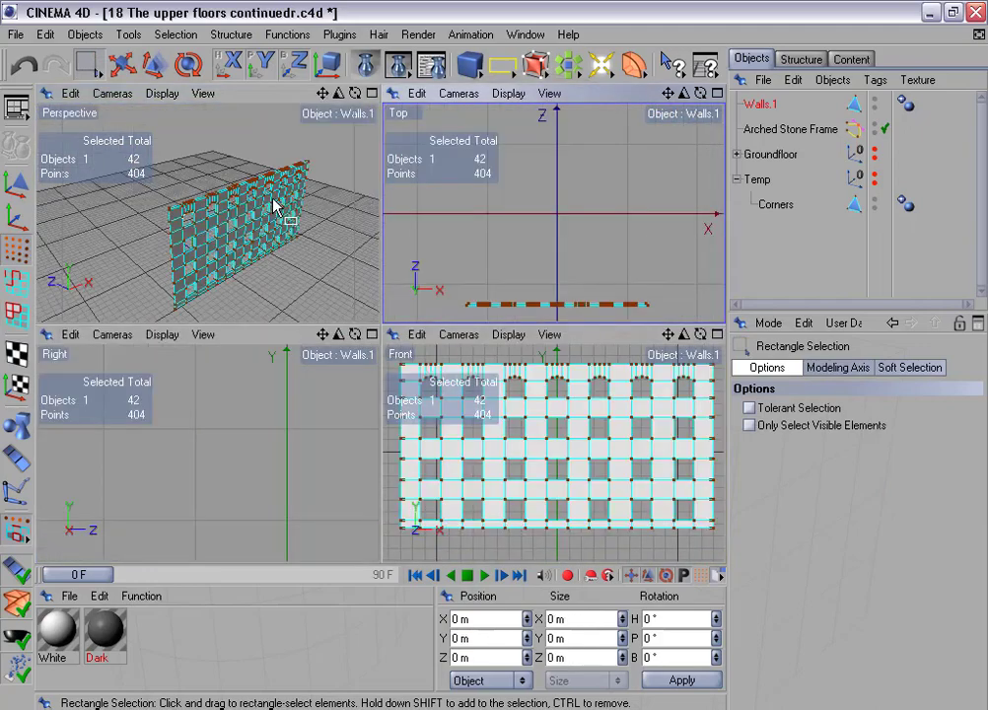
middle_click(277, 206)
left_click_drag(452, 251, 404, 367, "alt")
Center the axis of Walls.1 on all its points with Axis Center at 0% in X, Y and Z
left_click(338, 34)
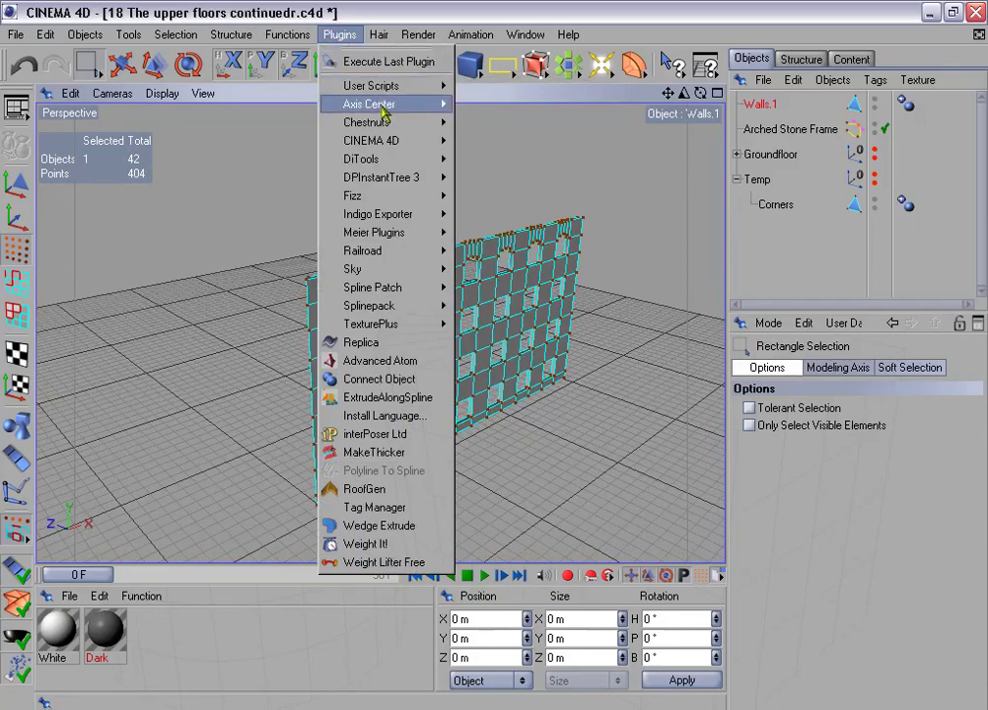
mouse_move(357, 104)
left_click(529, 114)
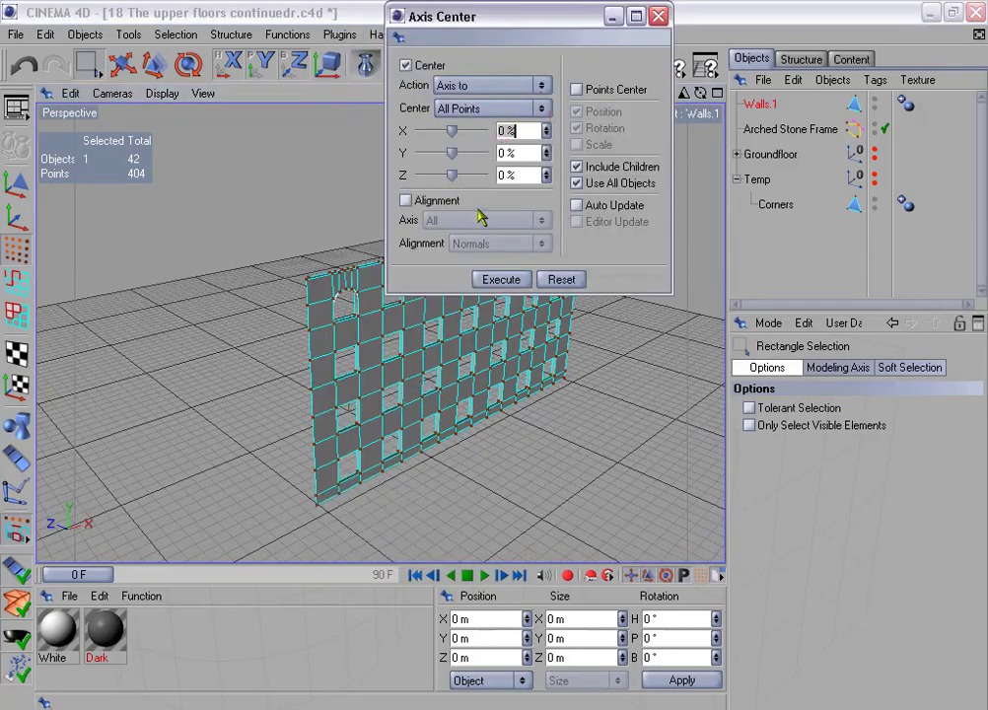
left_click(515, 281)
left_click(661, 19)
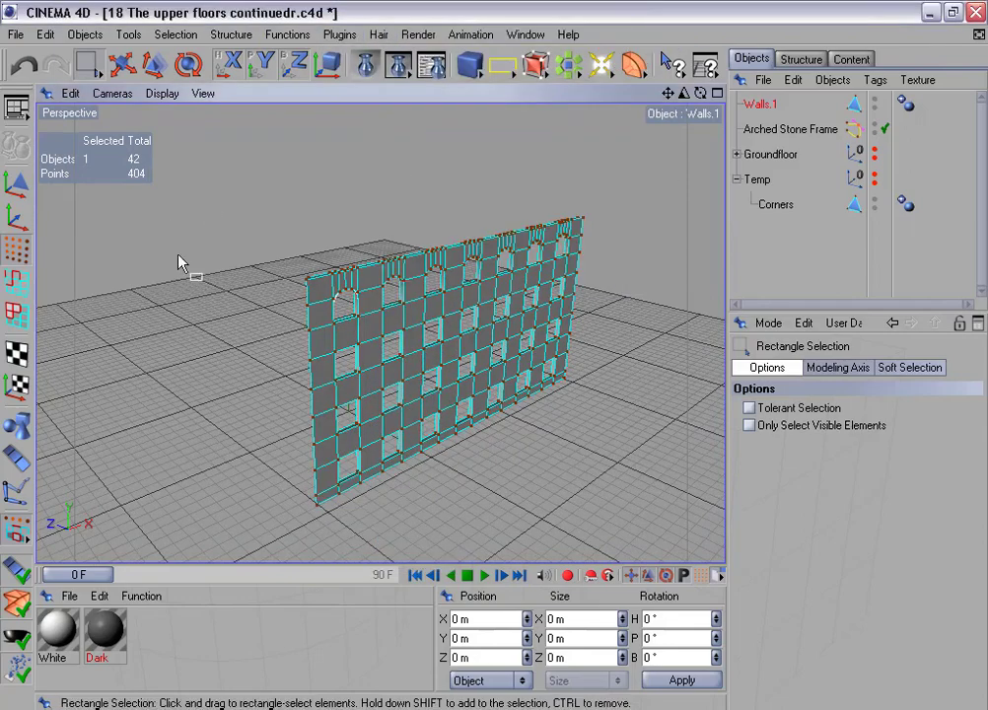
Loop-select the four inner polygons of the lowest window opening in the first column of Walls.1
left_click_drag(496, 351, 518, 389, "alt")
left_click(18, 316)
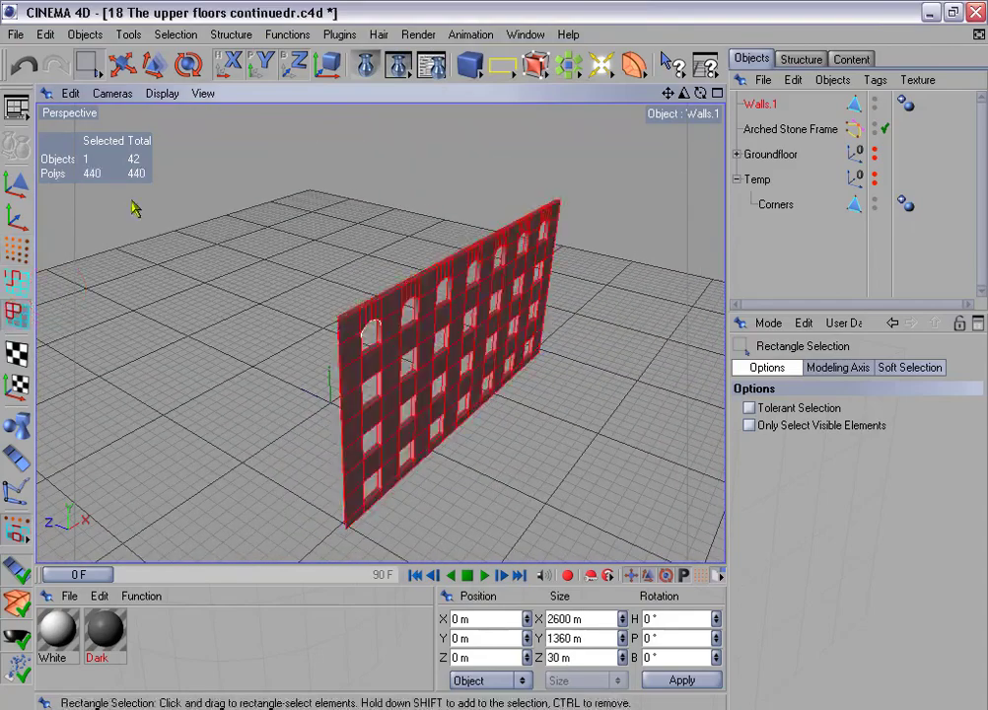
left_click(175, 34)
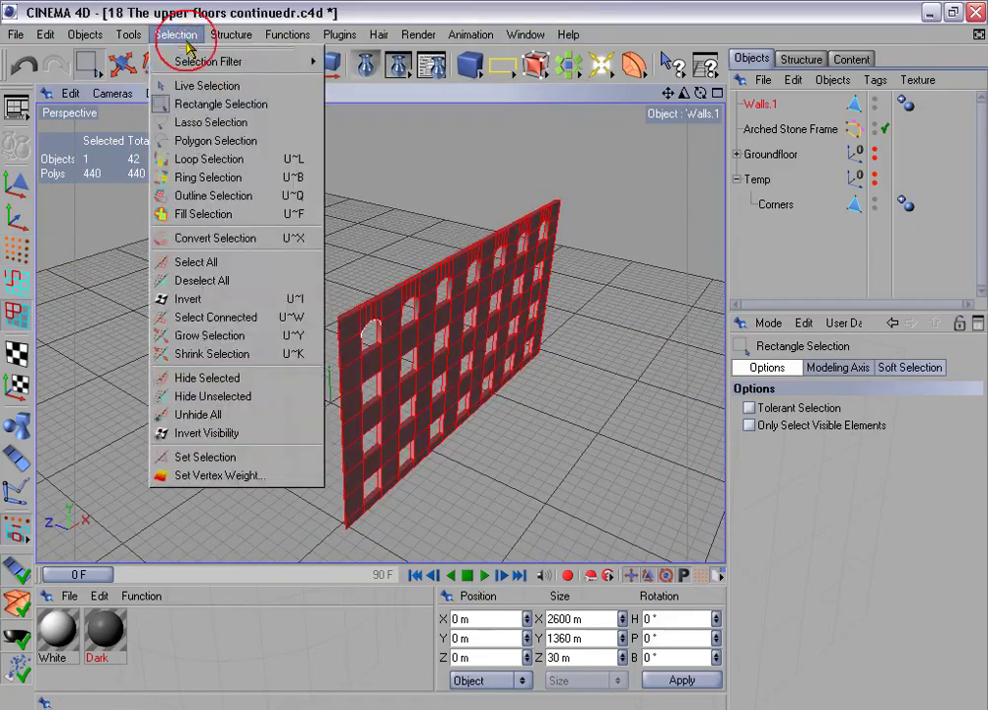
left_click(269, 160)
left_click_drag(370, 248, 353, 114, "alt")
scroll(385, 315, "up", 5)
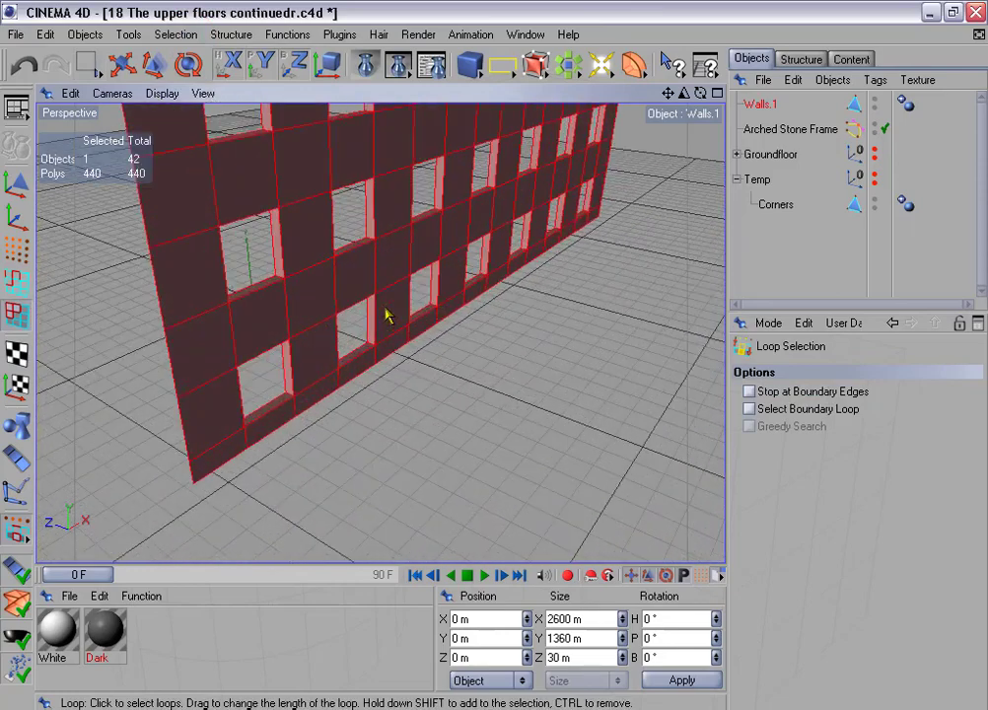
left_click(269, 413)
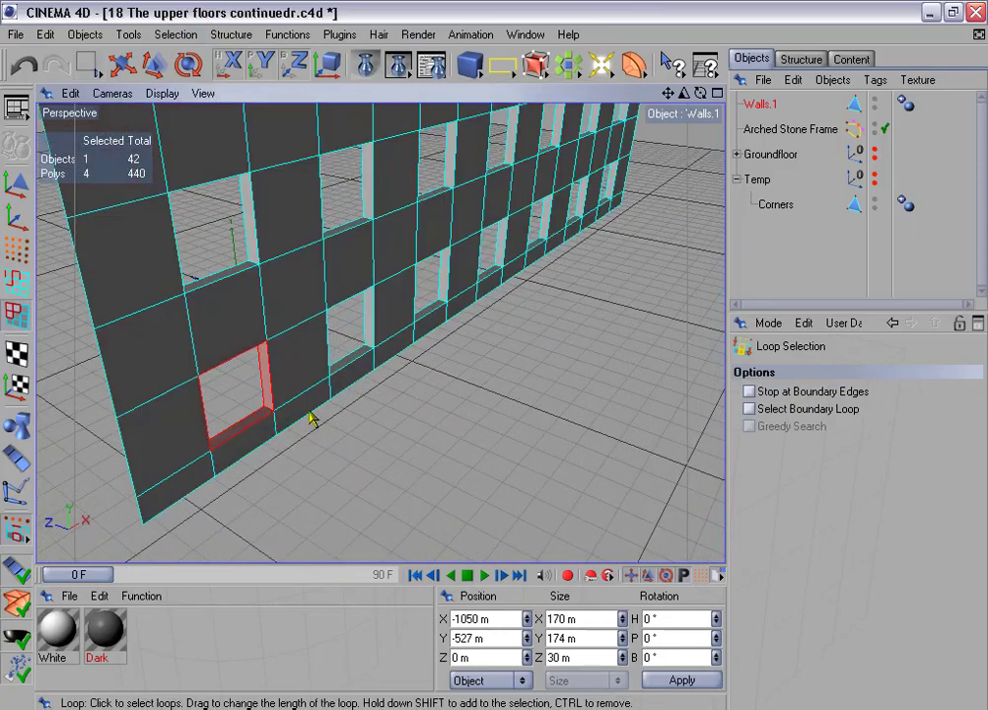
left_click_drag(314, 420, 402, 413, "alt")
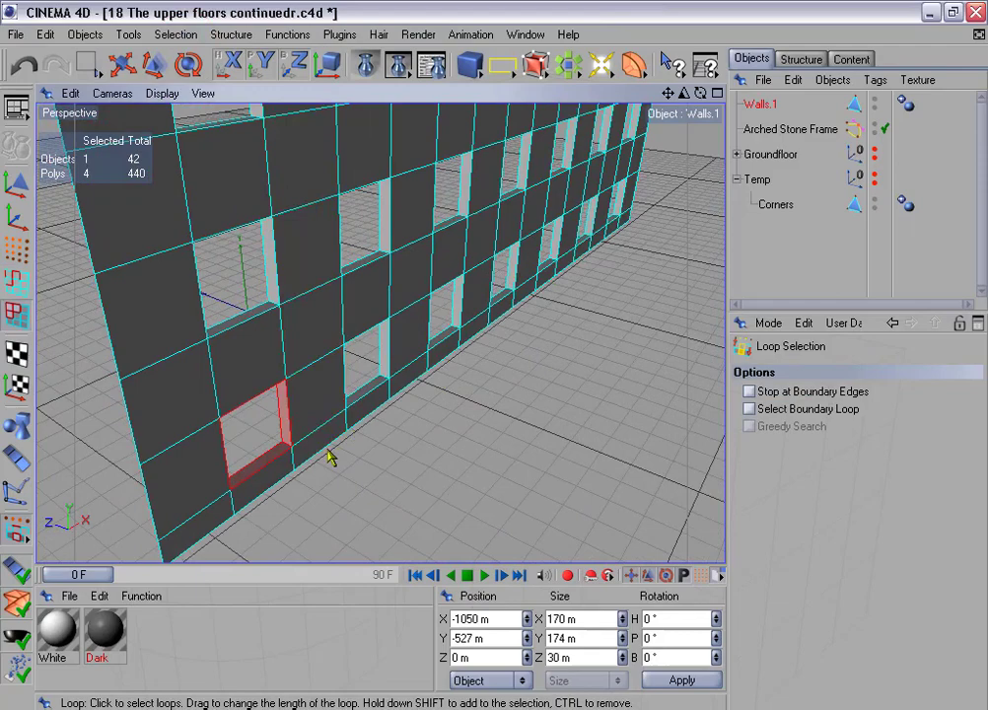
Split the selected window-opening polygons into a separate object and name it Windowsills
right_click(472, 432)
left_click(553, 603)
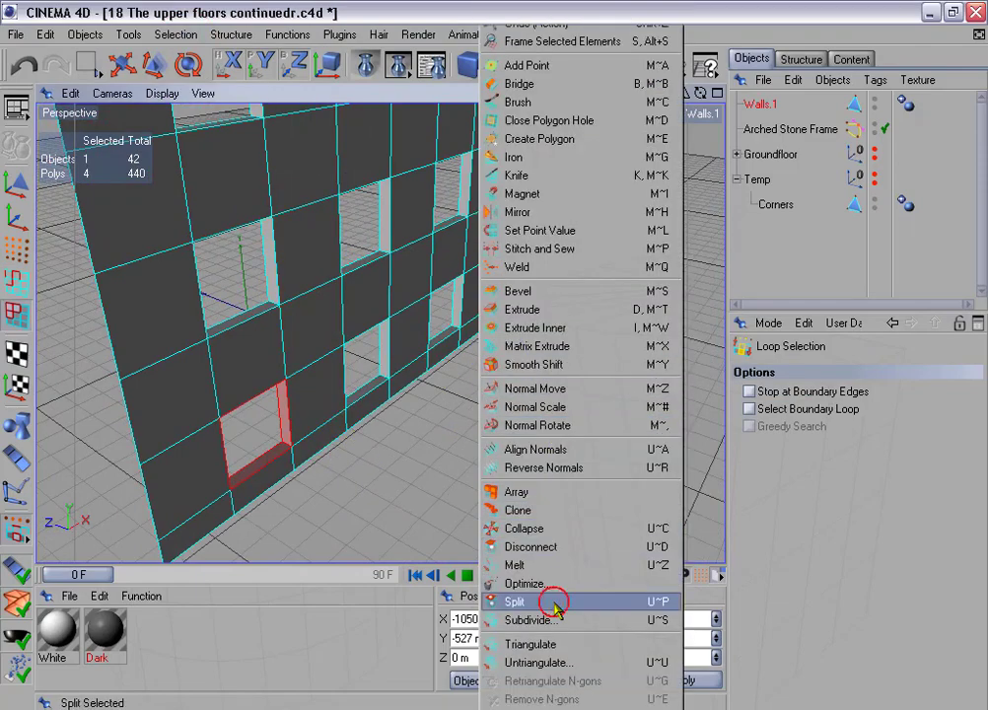
left_click(758, 128)
double_click(758, 129)
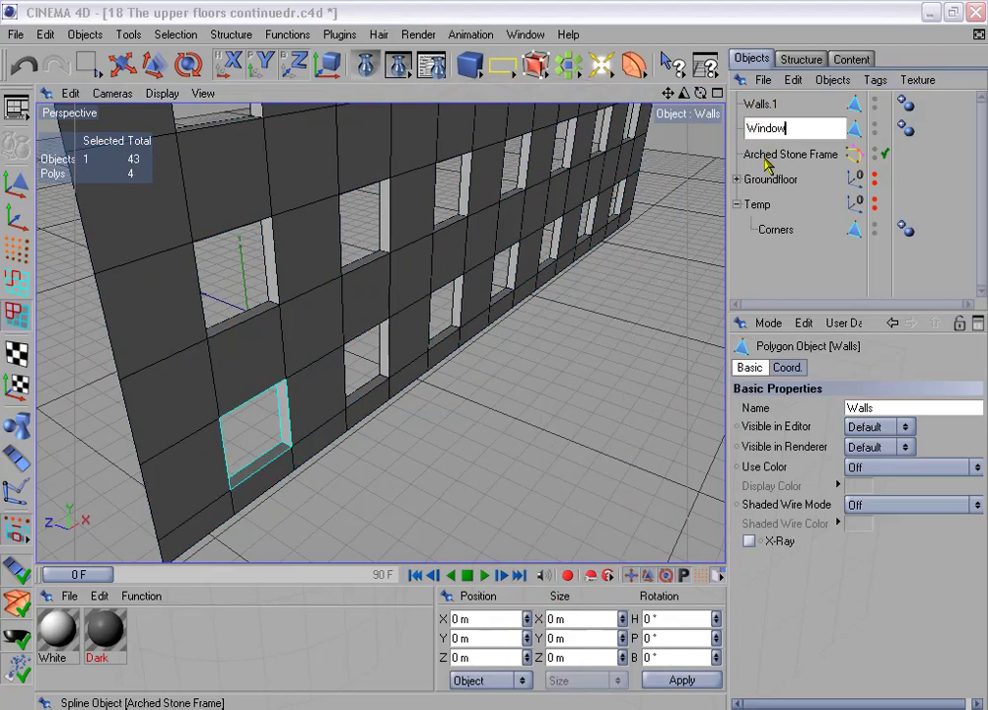
type("Windowsills")
key("Return")
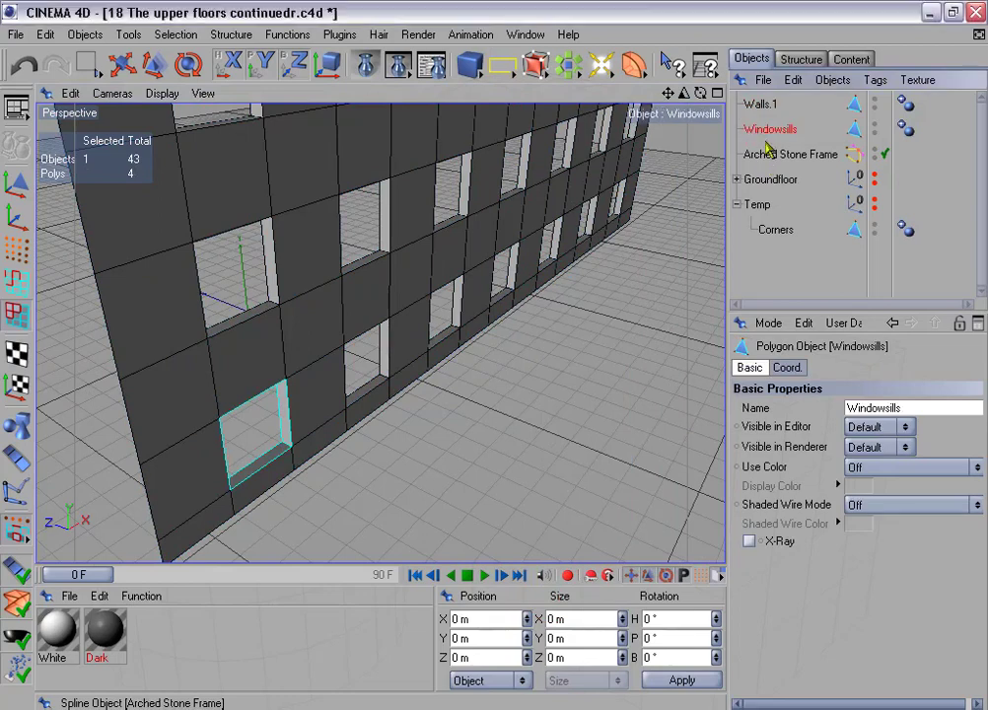
Duplicate the Windowsills object and rename the copy as Window Frames
left_click_drag(772, 137, 767, 150, "ctrl")
double_click(788, 154)
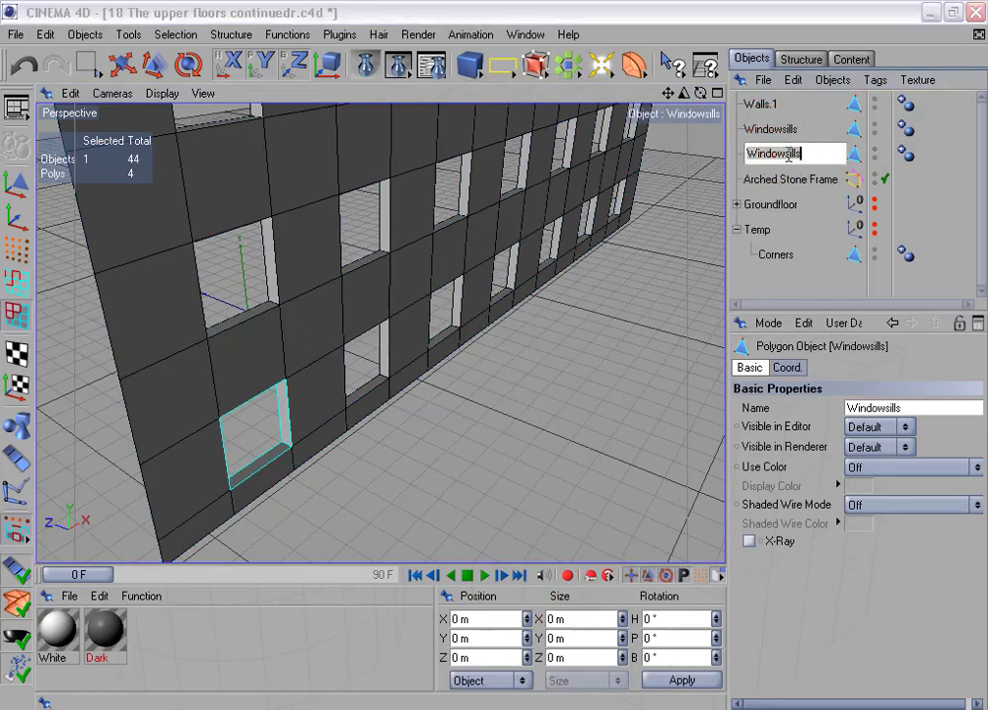
left_click(816, 155)
type("Fra")
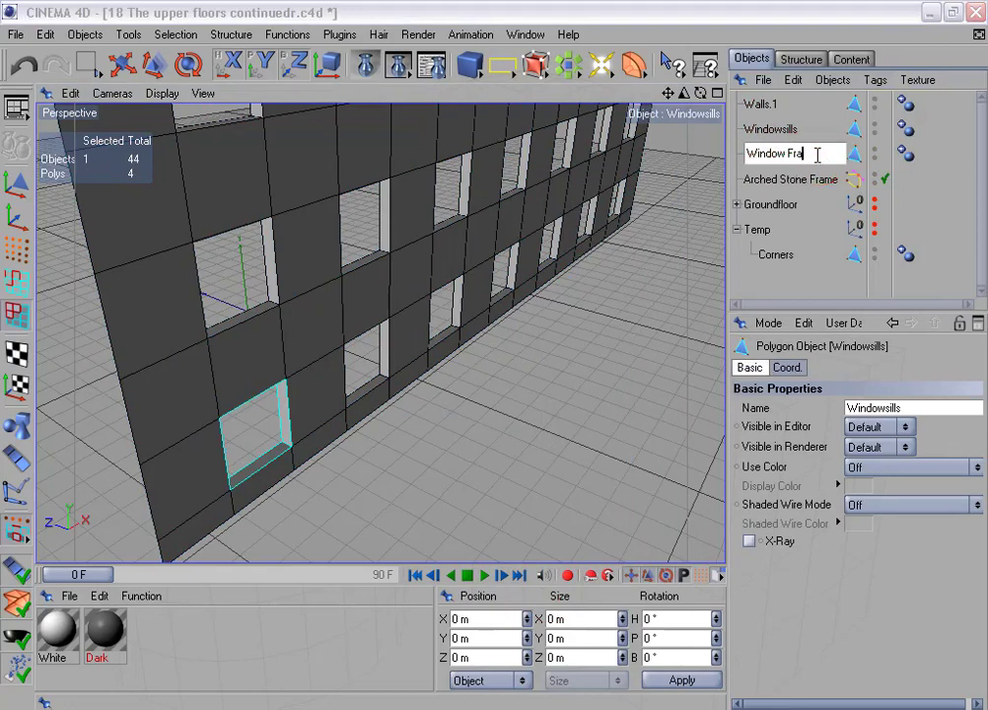
type("mes")
key("Return")
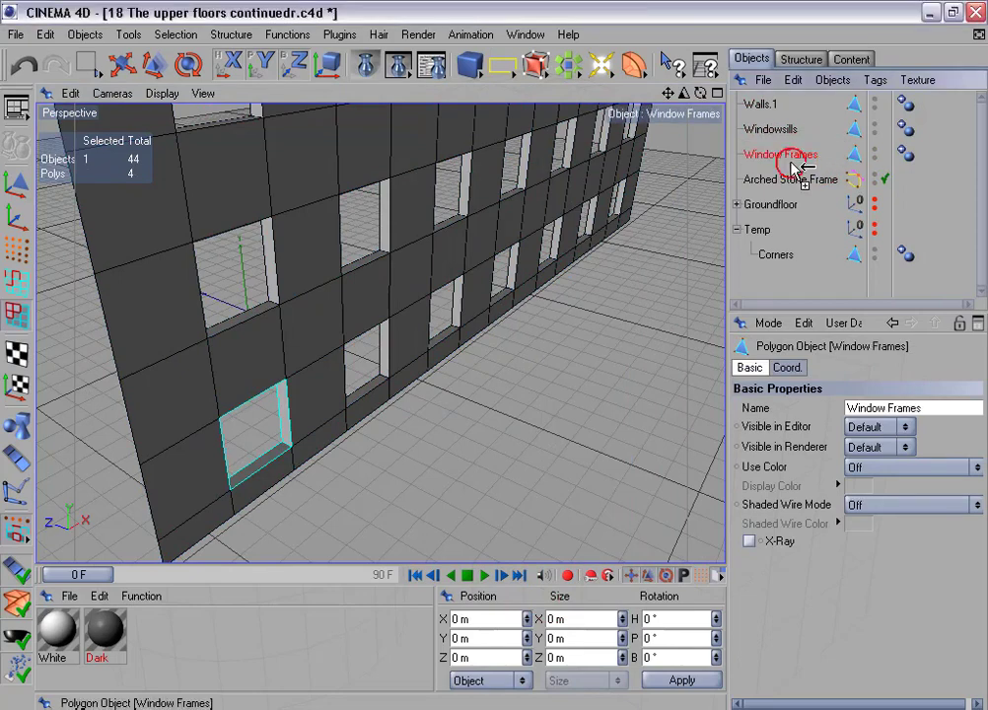
Duplicate the Window Frames object and rename the copy as Stone Frames
left_click_drag(794, 165, 793, 174, "ctrl")
double_click(786, 179)
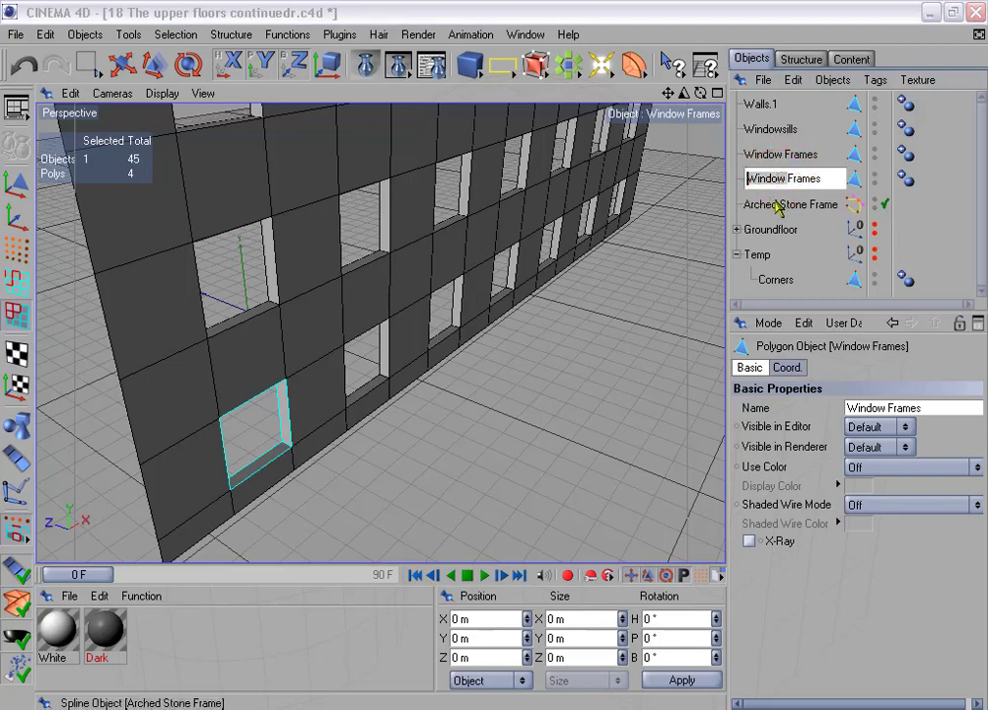
type("Stone")
key("Return")
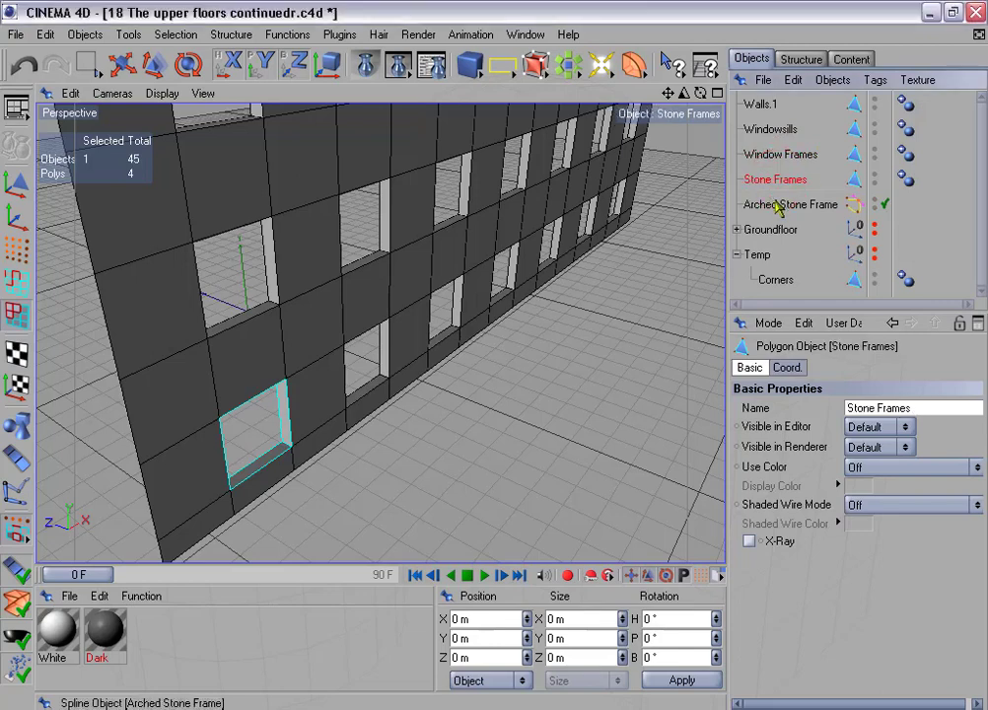
Move Windowsills, Window Frames and Stone Frames into the Temp group and collapse the group
left_click(774, 154, "shift")
left_click(769, 129, "shift")
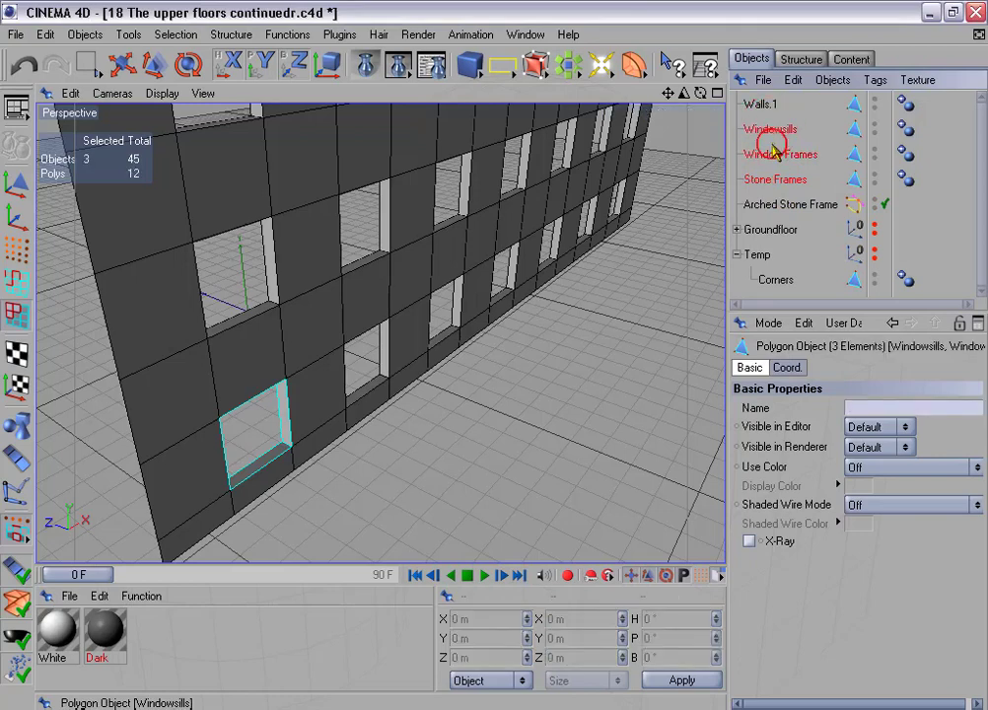
left_click_drag(782, 184, 764, 258)
left_click(737, 178)
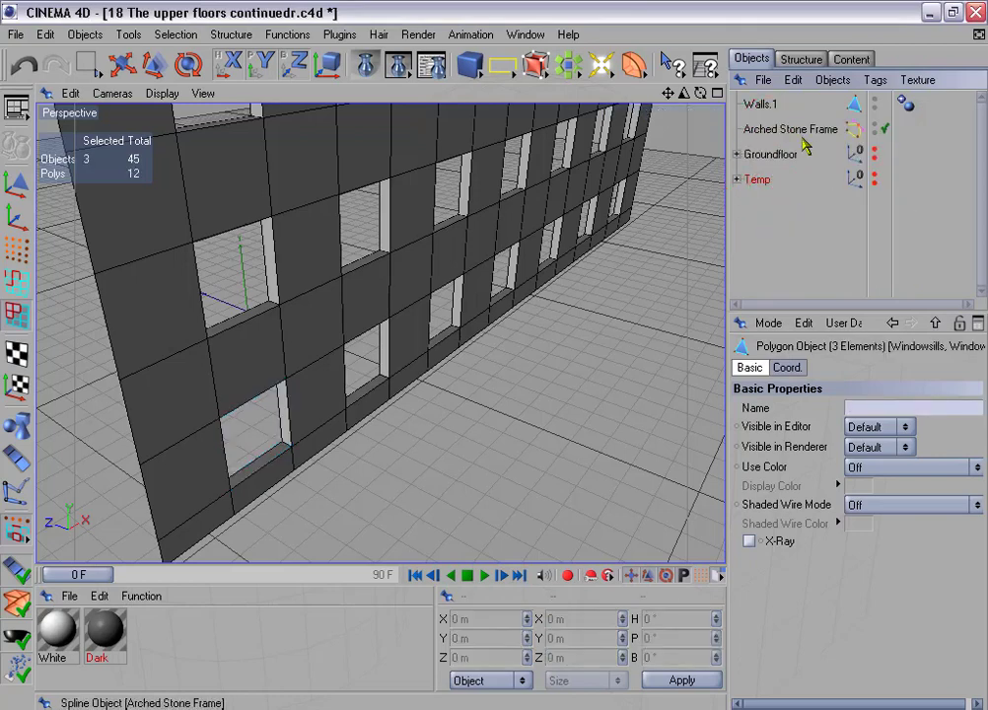
In Walls.1, add the inner polygon loops of all remaining window openings in the first three columns to the selection, including the arched ones
left_click(759, 103)
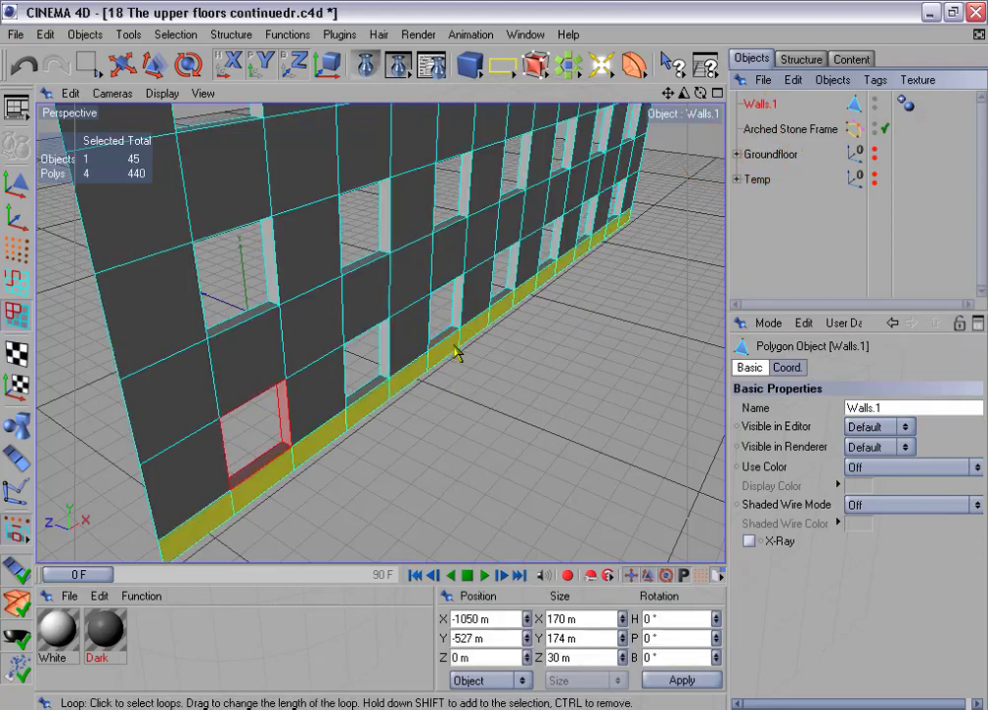
left_click_drag(457, 343, 493, 296, "alt")
middle_click_drag(516, 299, 489, 288, "alt")
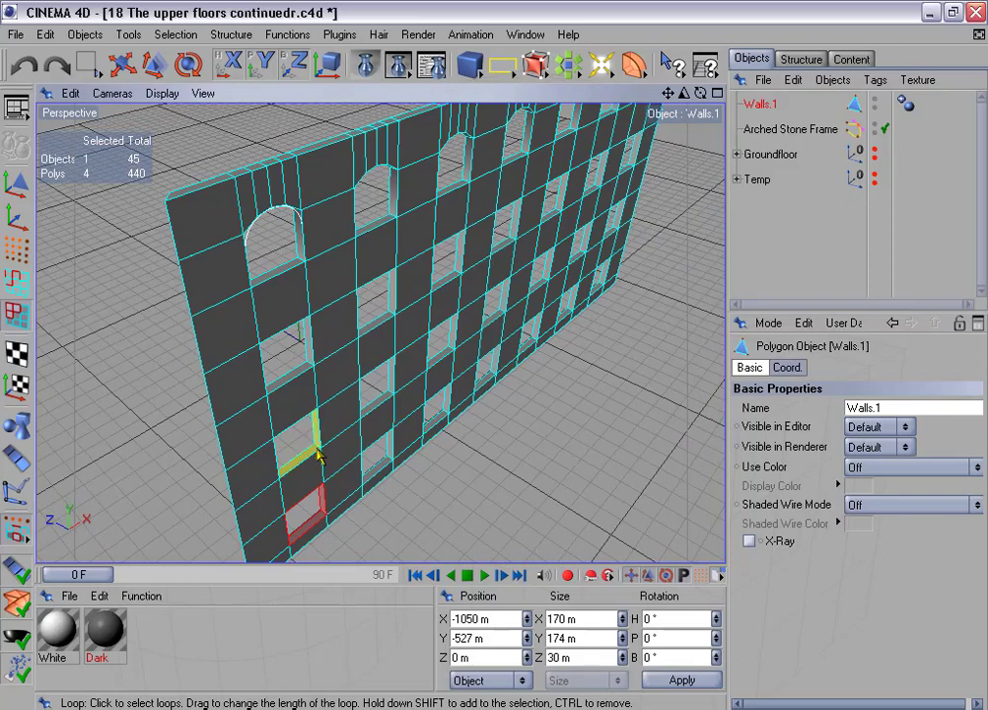
left_click(314, 414, "shift")
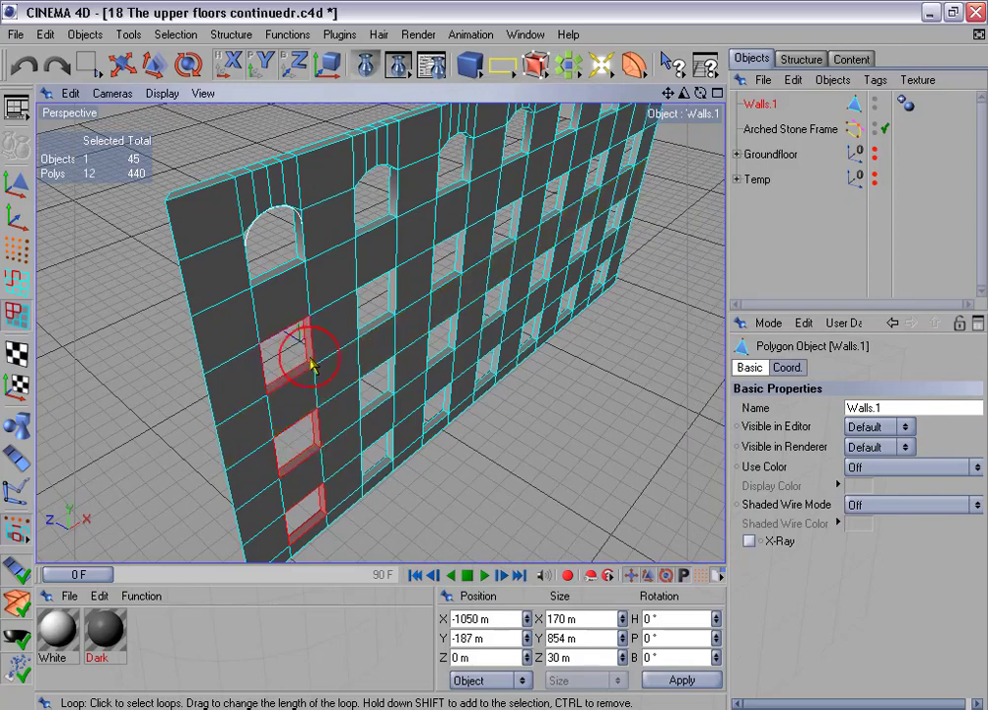
left_click(303, 264, "shift")
left_click(393, 220, "shift")
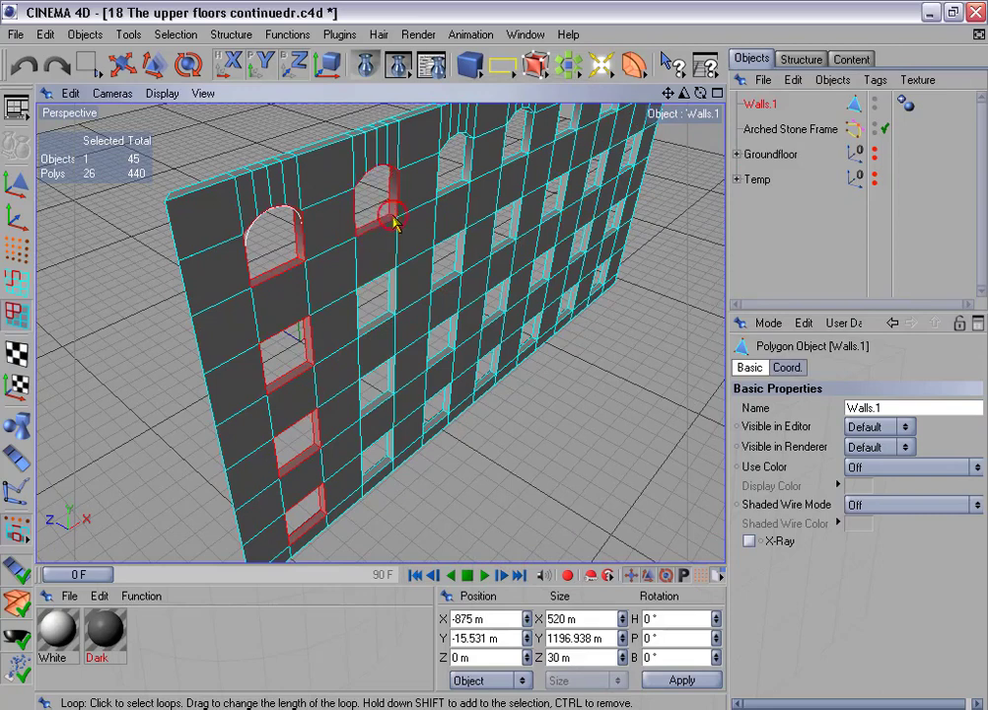
left_click(392, 313, "shift")
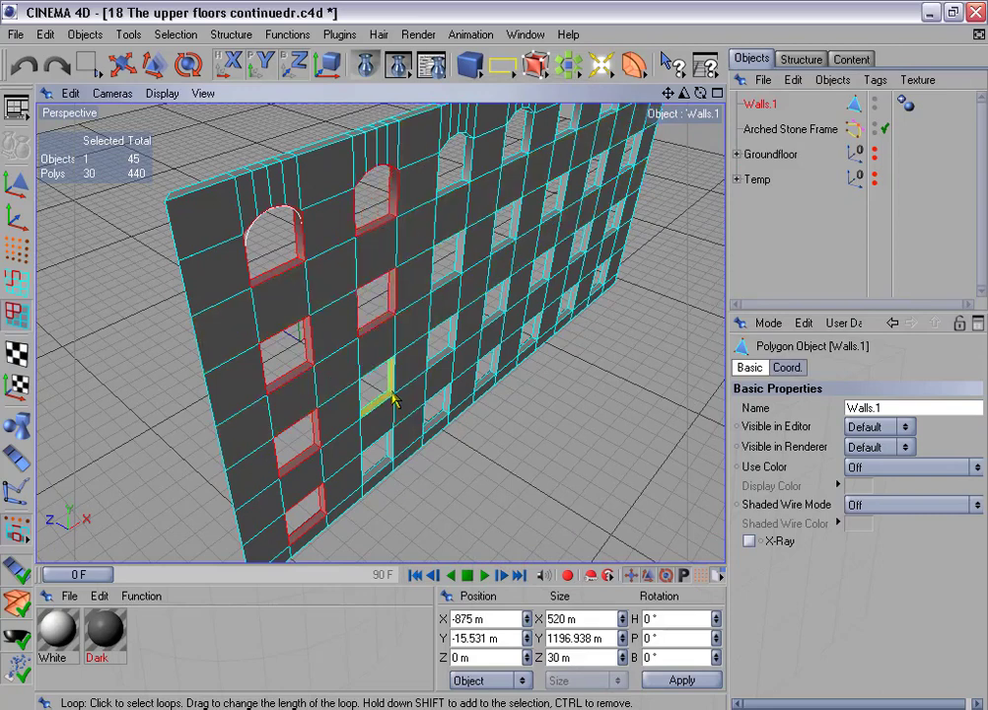
left_click(392, 397, "shift")
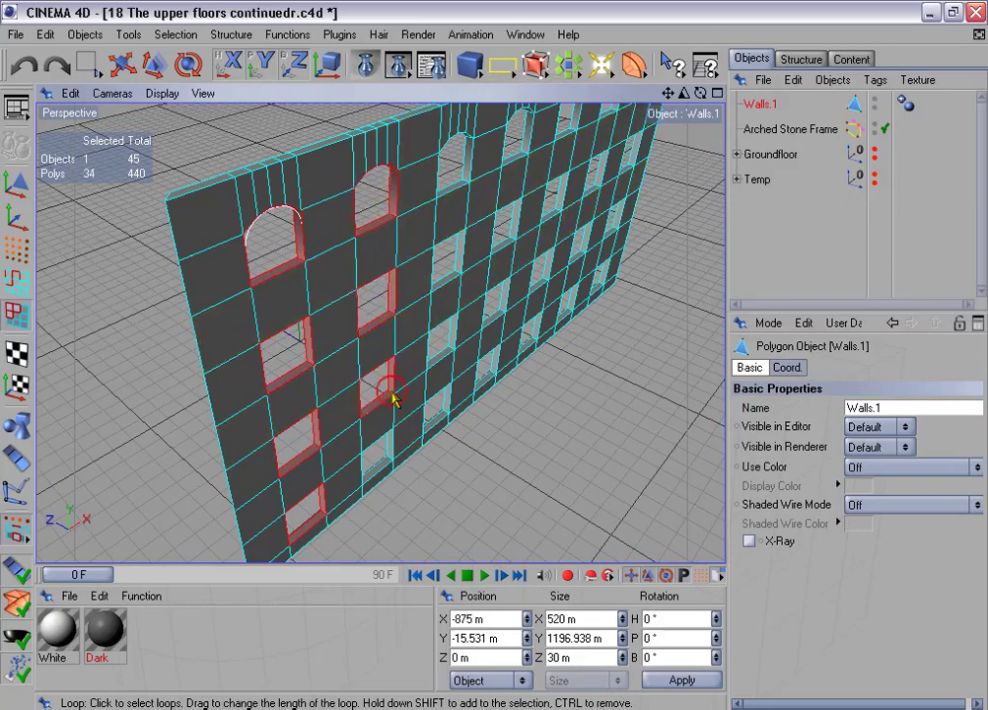
left_click(390, 460, "shift")
left_click(444, 414, "shift")
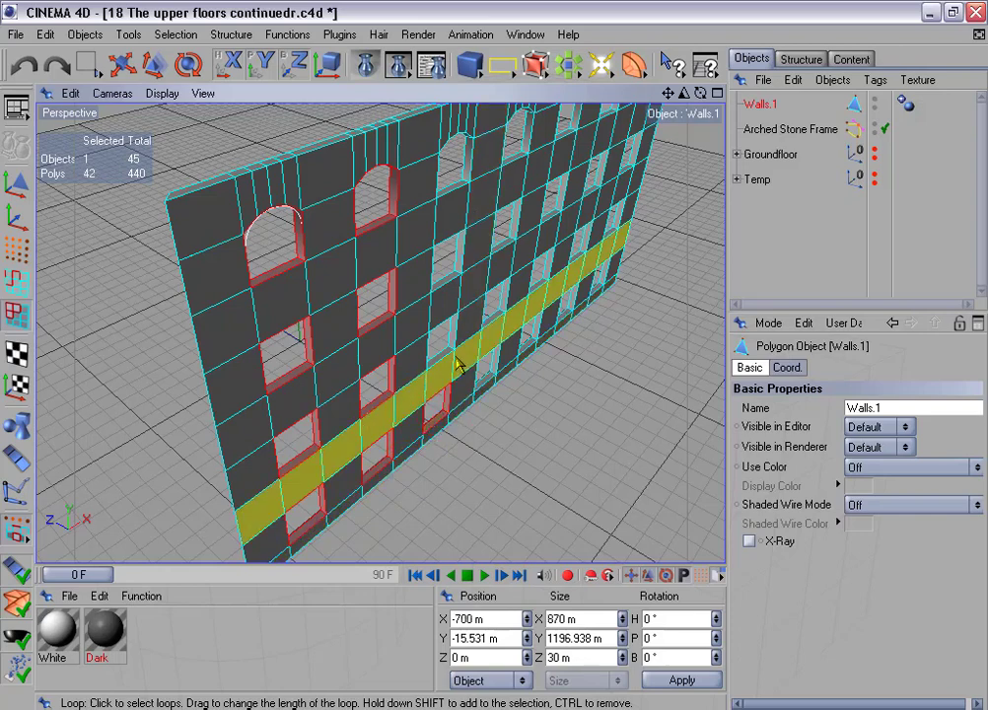
left_click(451, 340, "shift")
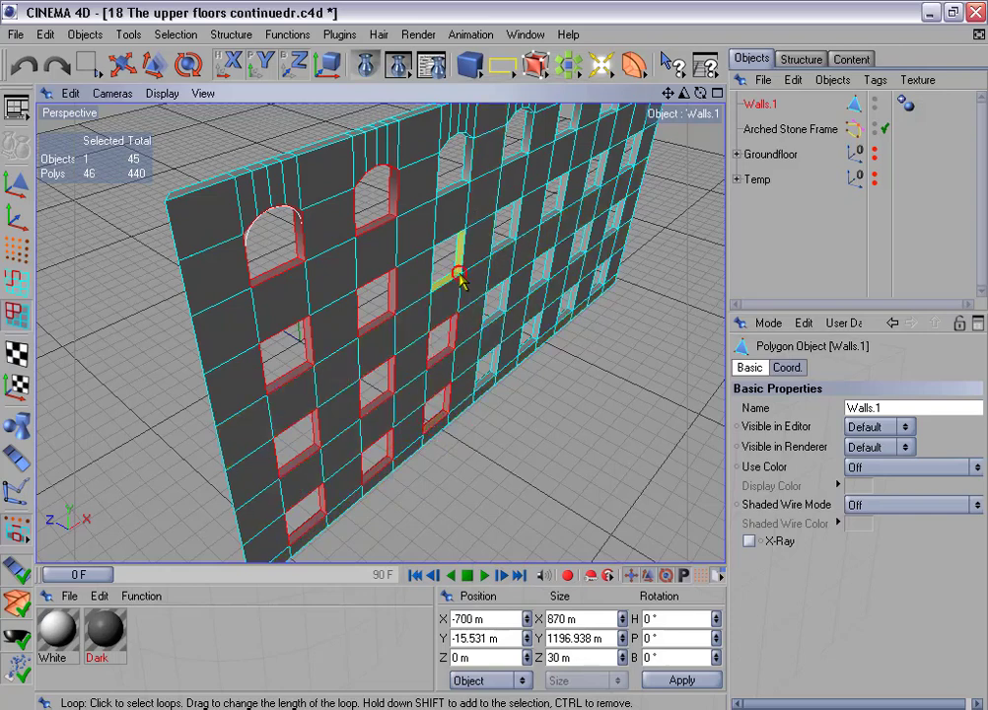
left_click(458, 273, "shift")
left_click(465, 185, "shift")
Add the inner polygon loops of all four window openings in the fourth column of Walls.1 to the selection
middle_click_drag(539, 223, 432, 263, "alt")
scroll(483, 256, "up", 3)
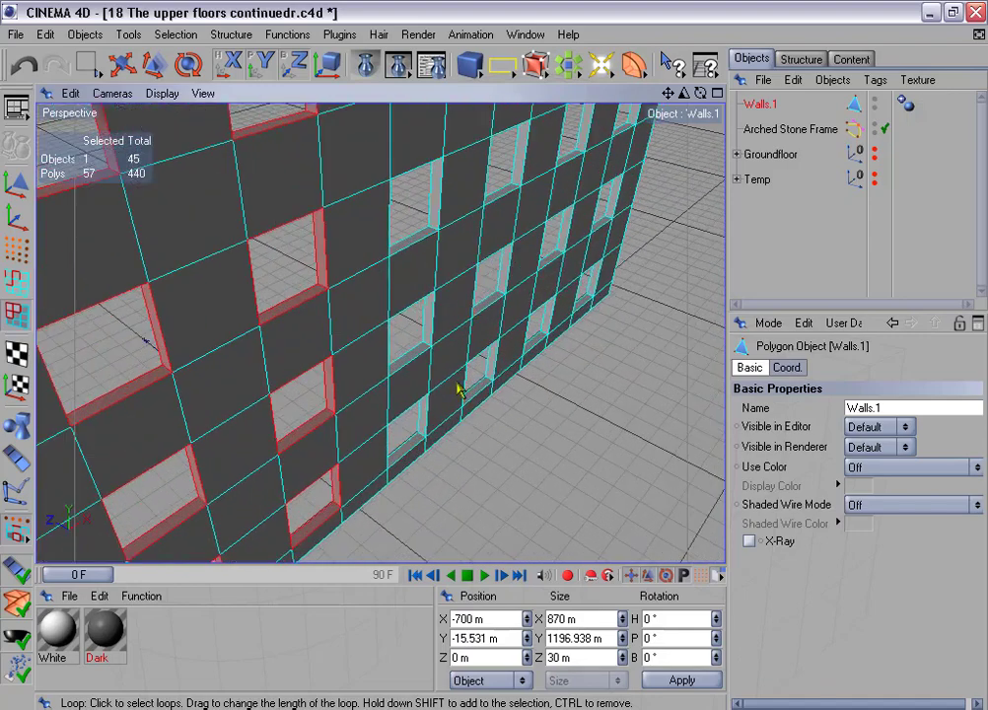
left_click(422, 444, "shift")
left_click(426, 342, "shift")
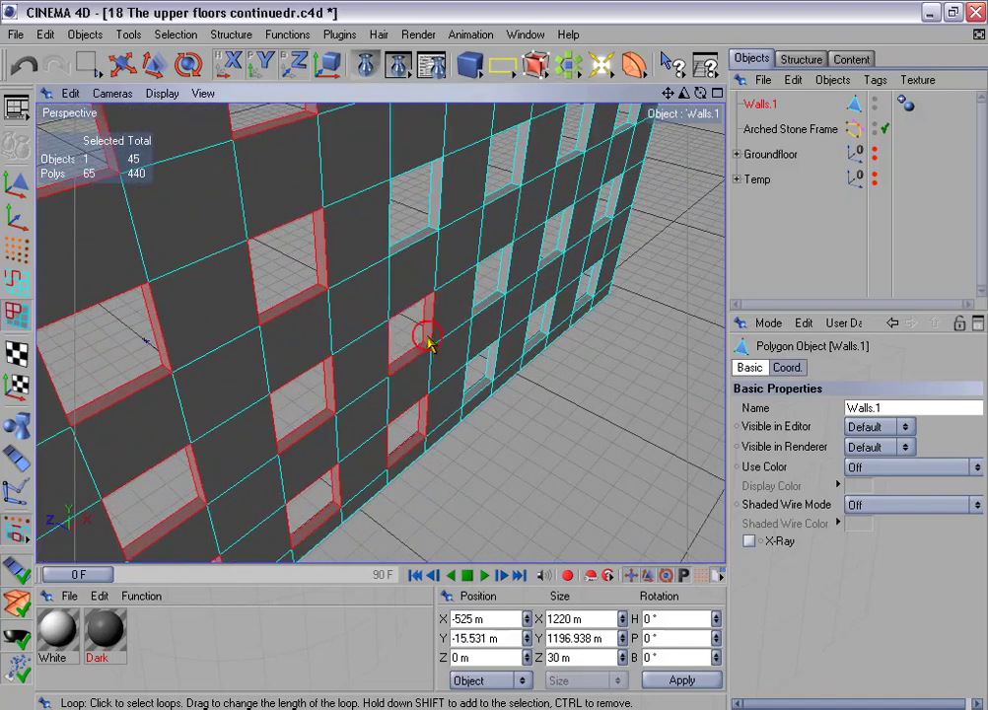
left_click(437, 232, "shift")
middle_click_drag(506, 232, 453, 366, "alt")
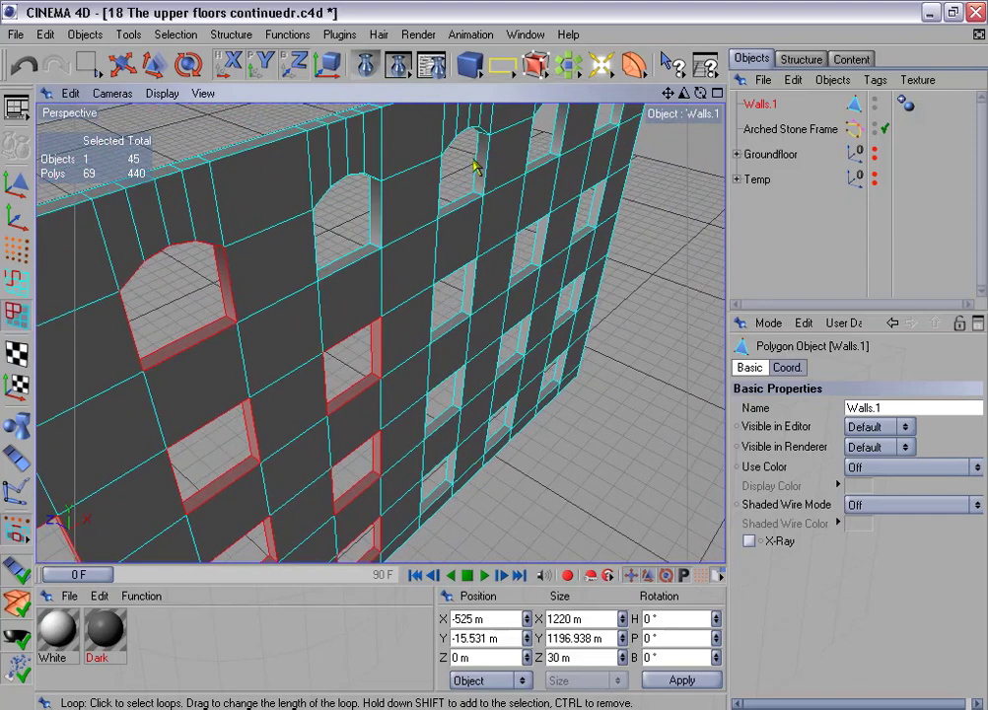
left_click(378, 254, "shift")
Add the inner polygon loops of all window openings in the fifth and sixth columns to the selection, including the arched ones
left_click(470, 192, "shift")
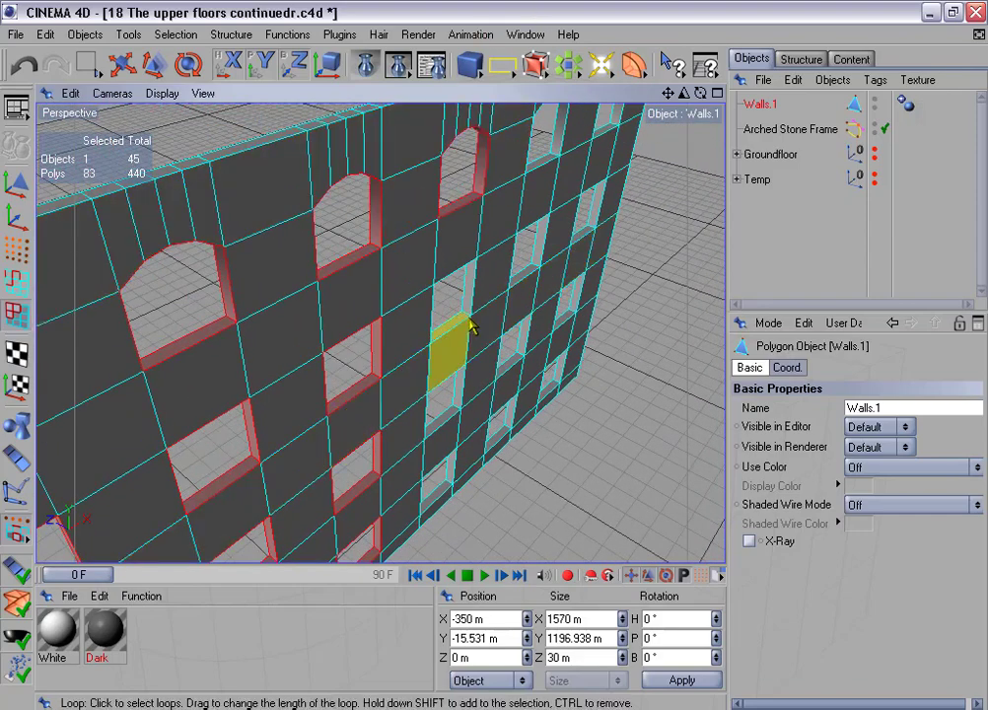
left_click(469, 294, "shift")
left_click(454, 478, "shift")
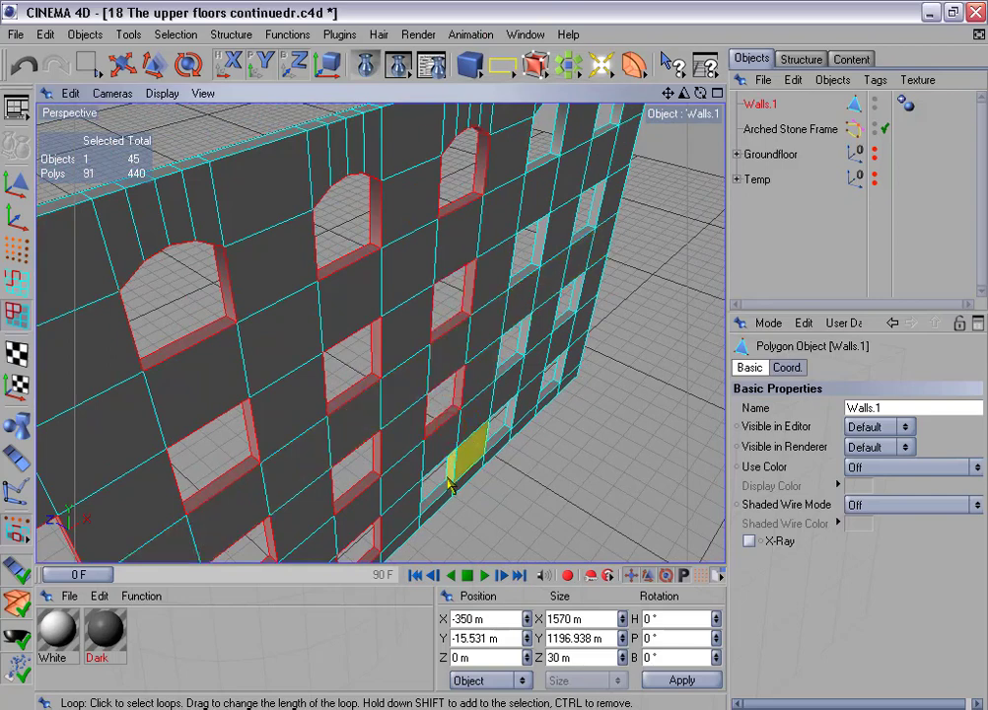
left_click(514, 432, "shift")
left_click(519, 352, "shift")
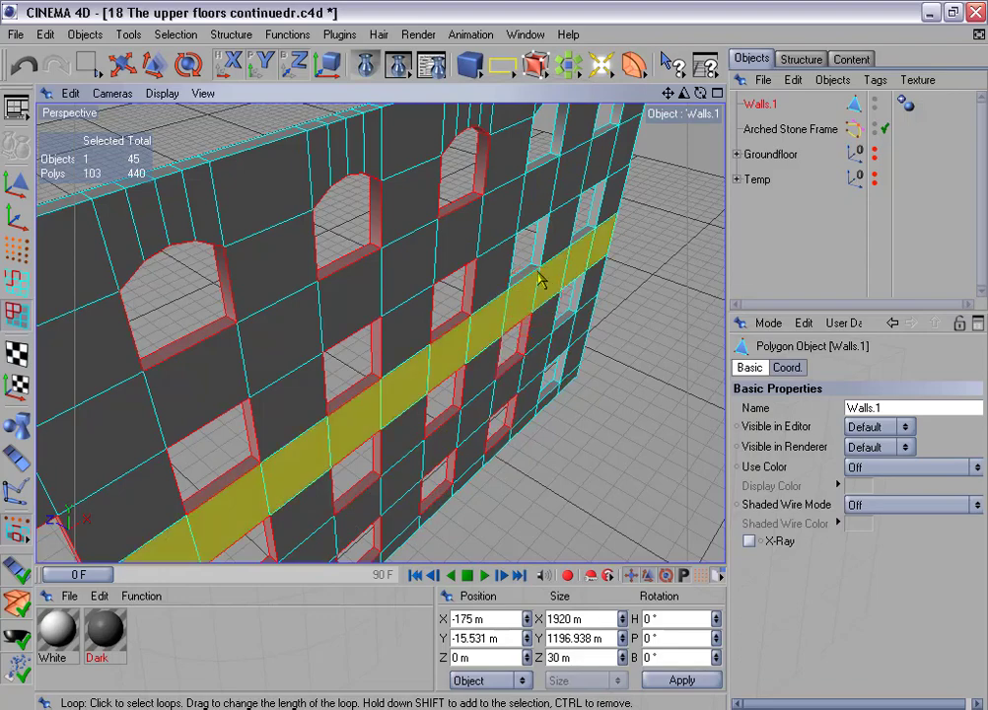
left_click(533, 267, "shift")
left_click(547, 149, "shift")
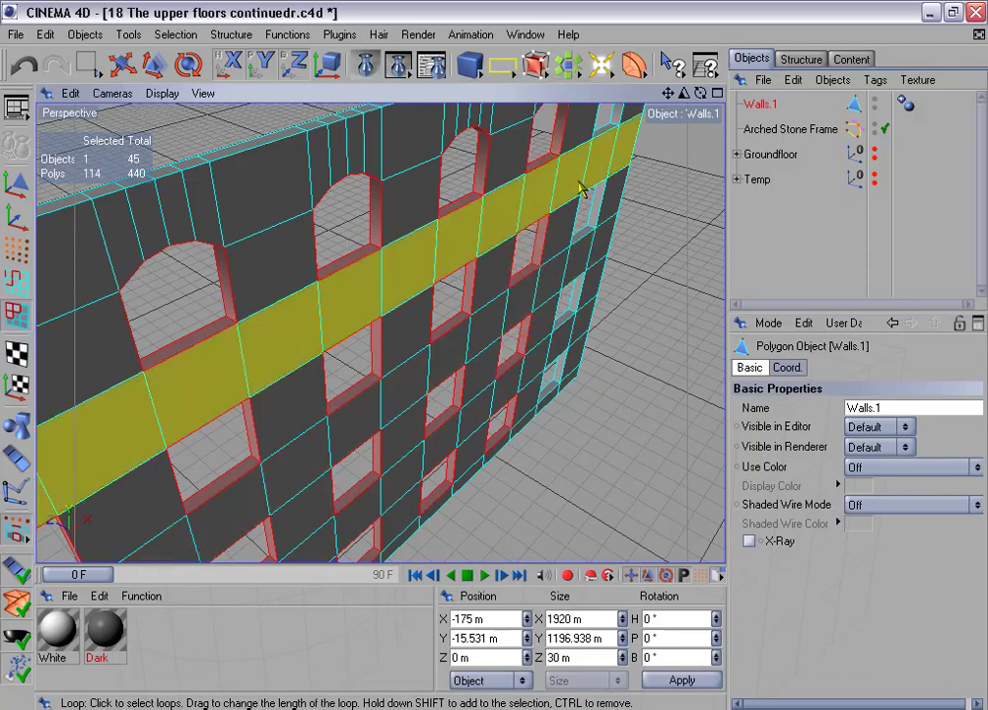
Add the window-opening loops of the last column to the selection and delete all selected inner opening polygons from Walls.1
middle_click_drag(494, 356, 299, 432, "alt")
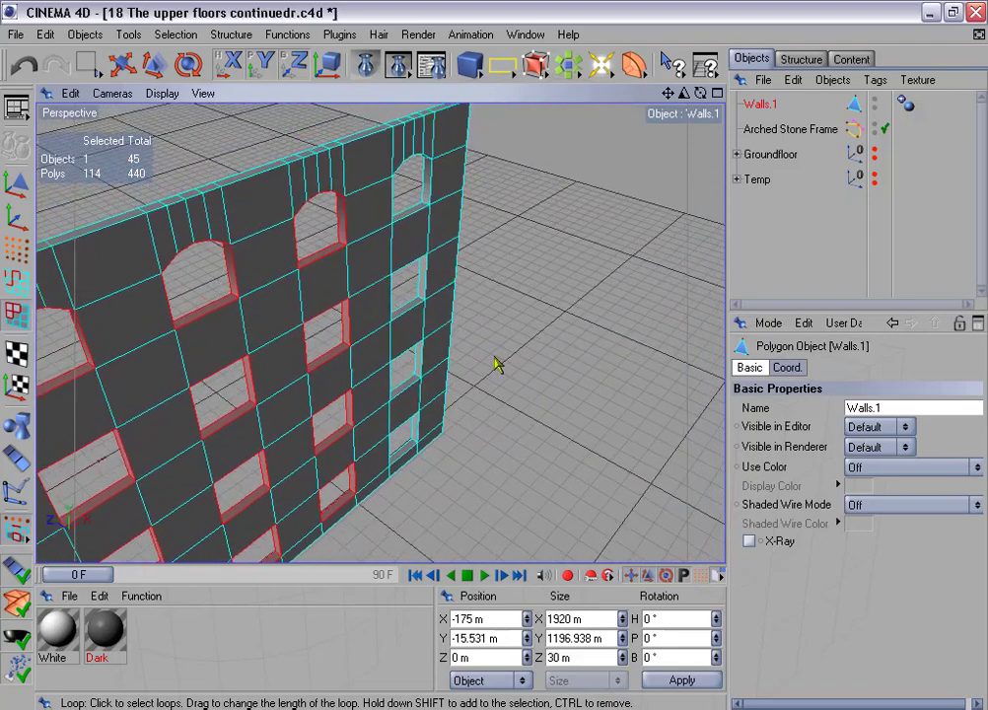
left_click(426, 232, "shift")
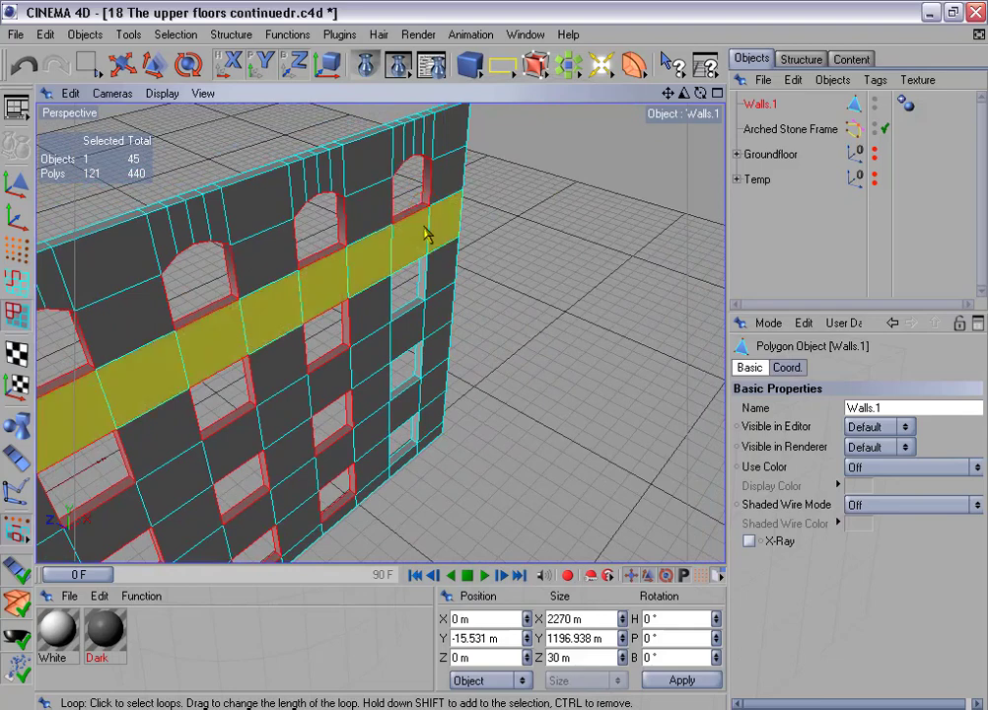
left_click(422, 306, "shift")
left_click(417, 407, "shift")
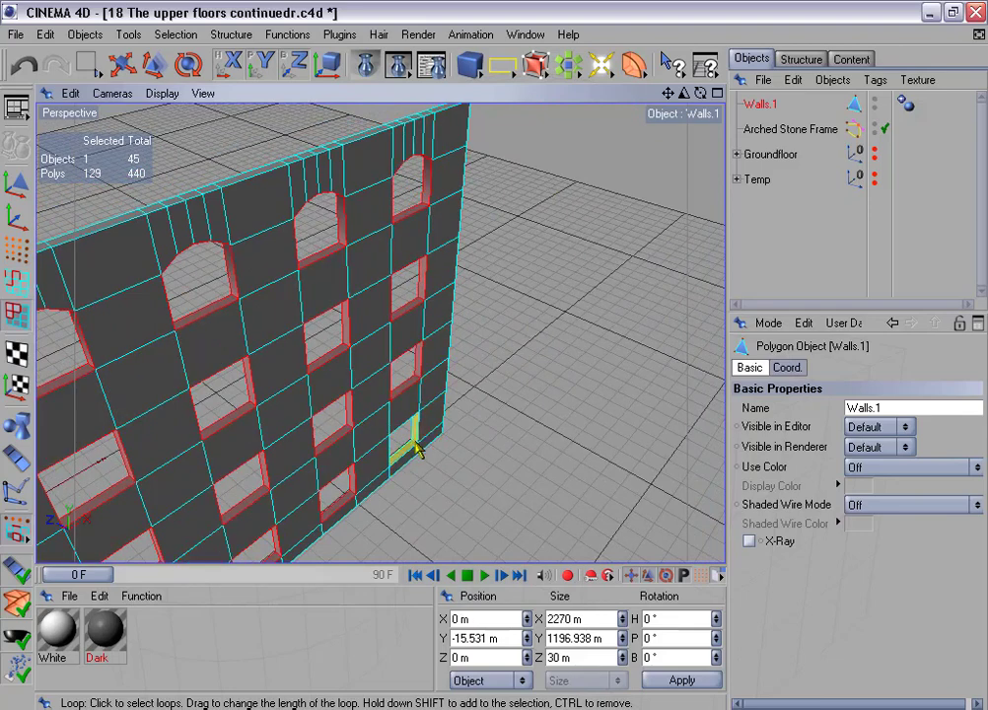
left_click(415, 447, "shift")
scroll(469, 406, "down", 5)
left_click_drag(463, 403, 424, 340, "alt")
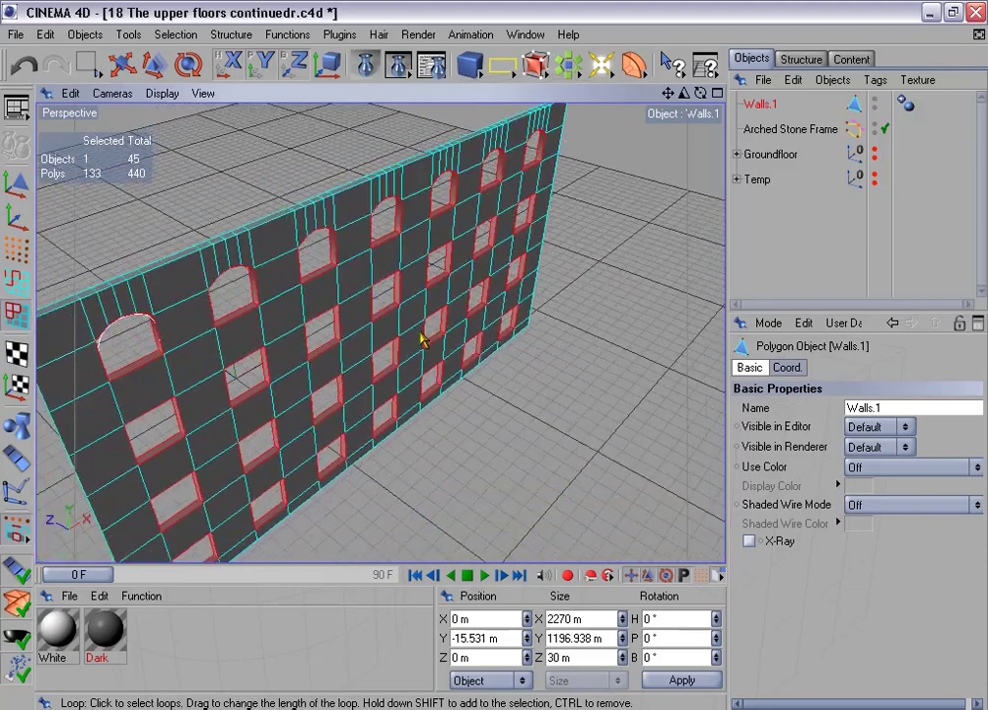
scroll(424, 339, "down", 3)
left_click_drag(437, 288, 512, 285, "alt")
key("Delete")
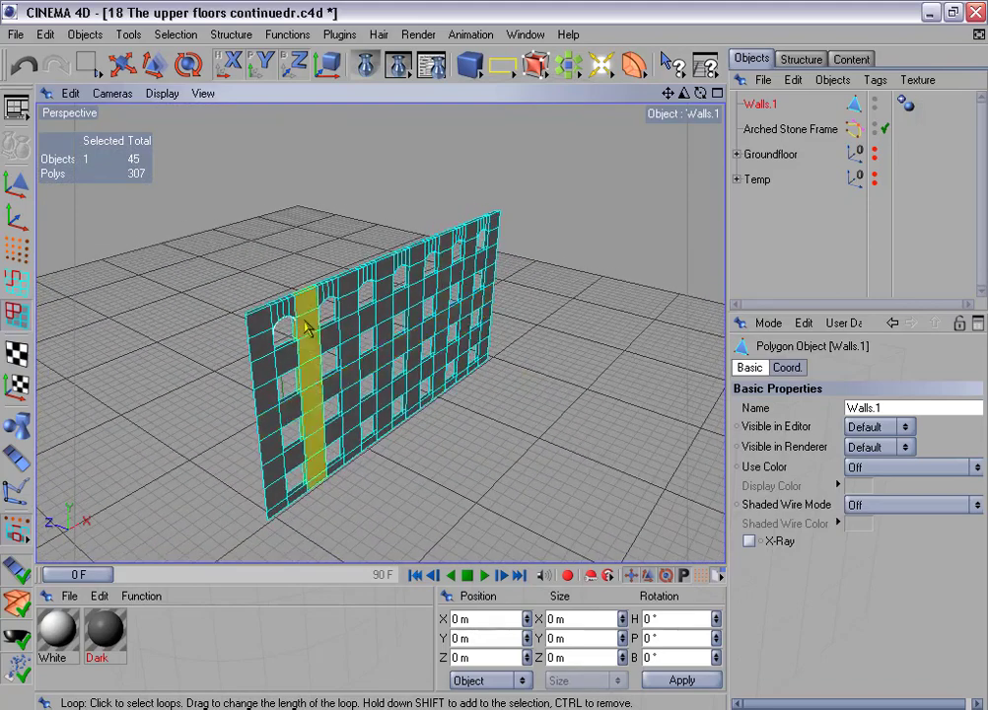
Move only the object axis of Walls.1 to Z 0 m, leaving the wall geometry in place
left_click(15, 217)
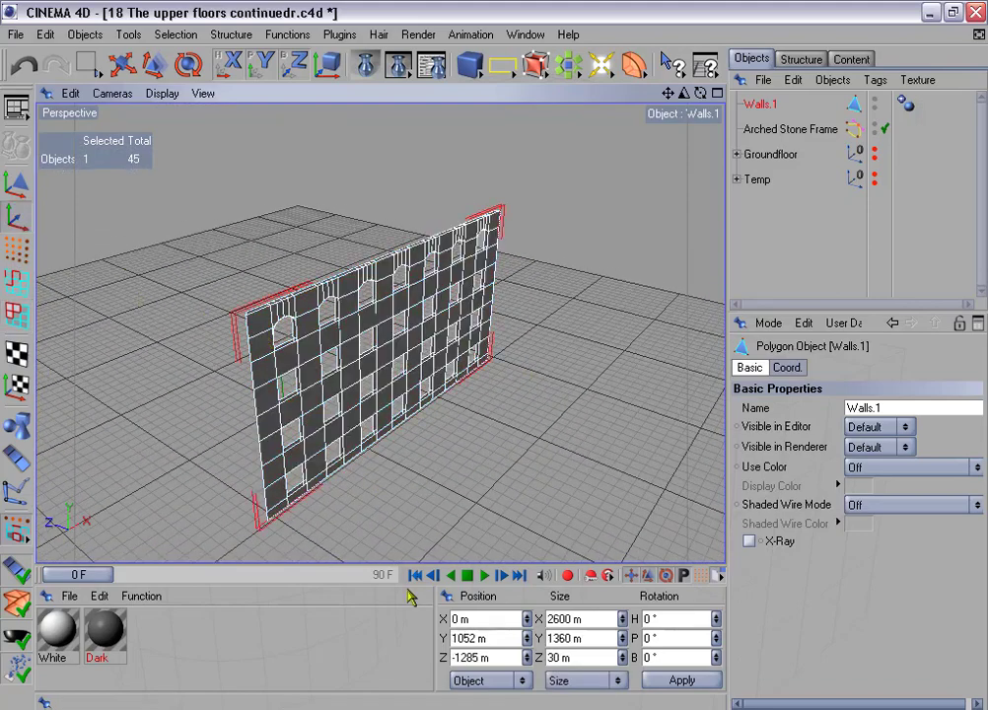
left_click_drag(503, 658, 454, 658)
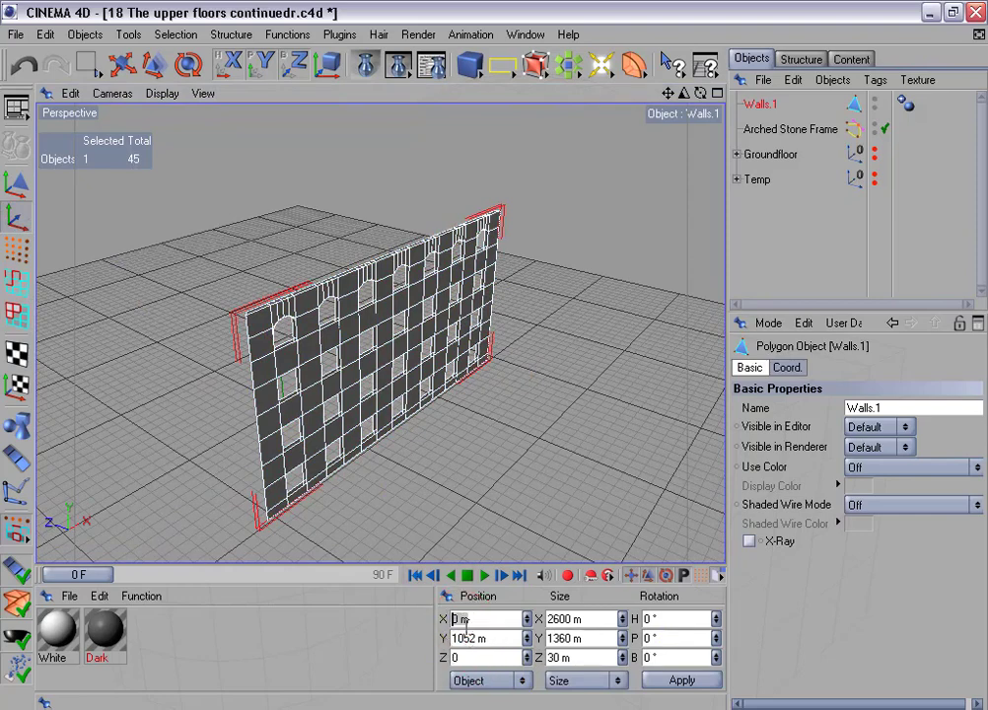
left_click(680, 679)
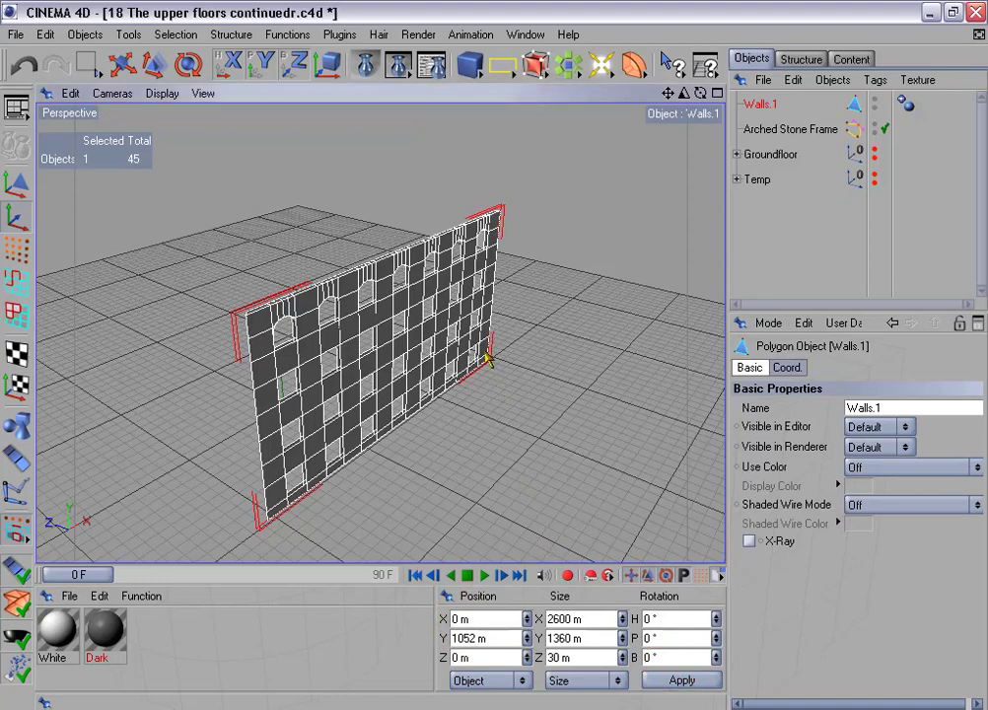
left_click(124, 69)
left_click_drag(449, 348, 495, 355, "alt")
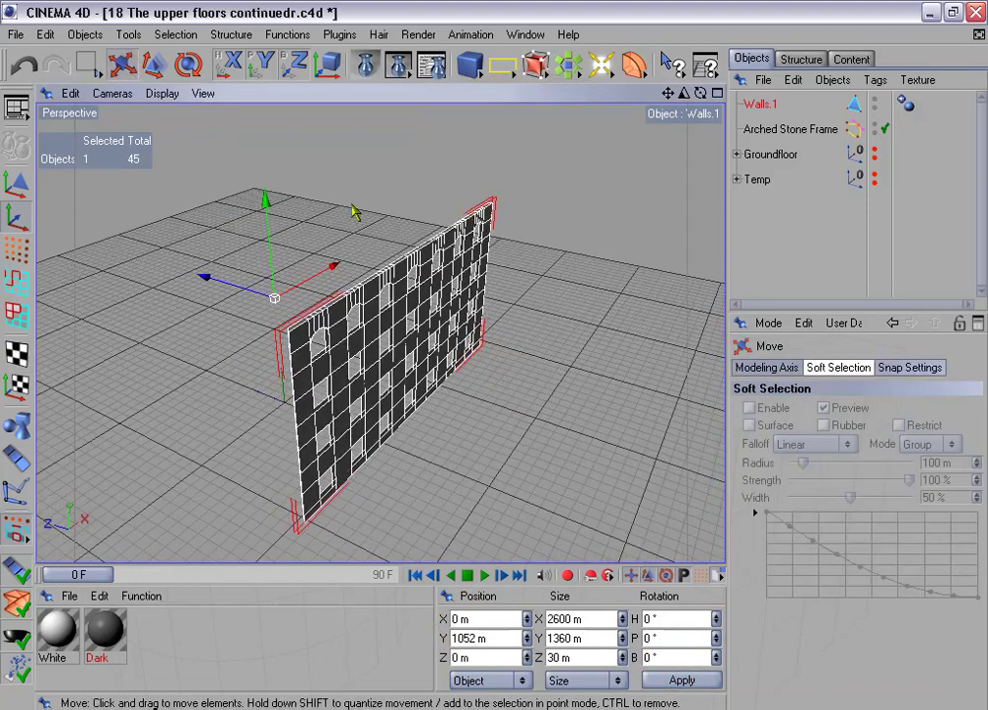
left_click_drag(386, 278, 434, 286, "alt")
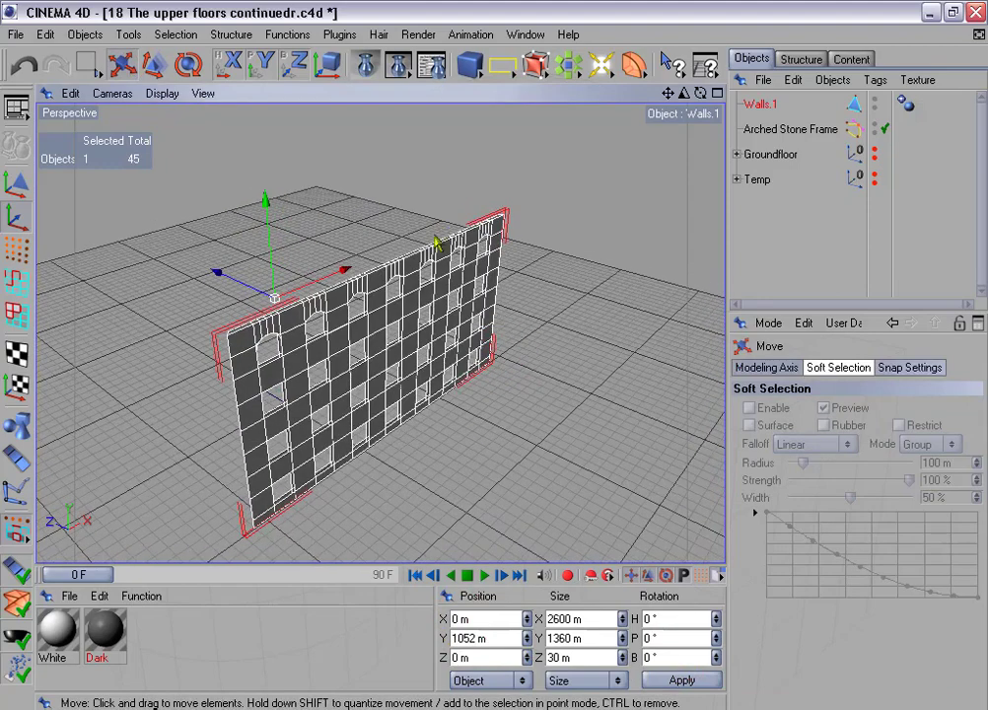
Duplicate Walls.1 with 3 copies in Linear mode, rotating each copy 90° in heading per step without position or scale offsets
left_click(287, 34)
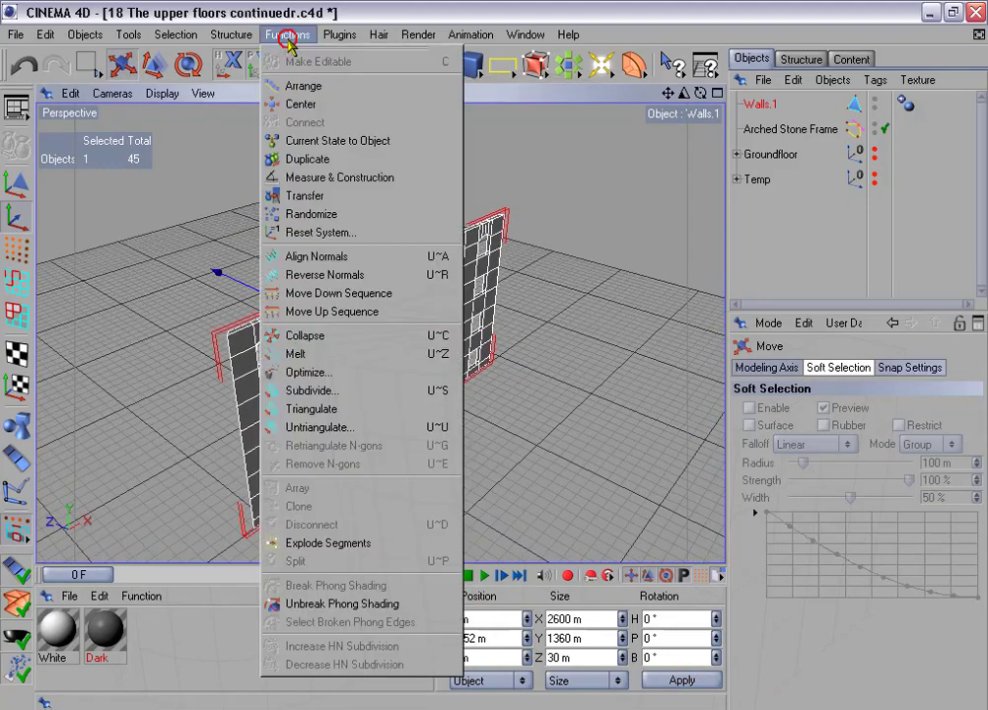
left_click(345, 161)
left_click(755, 367)
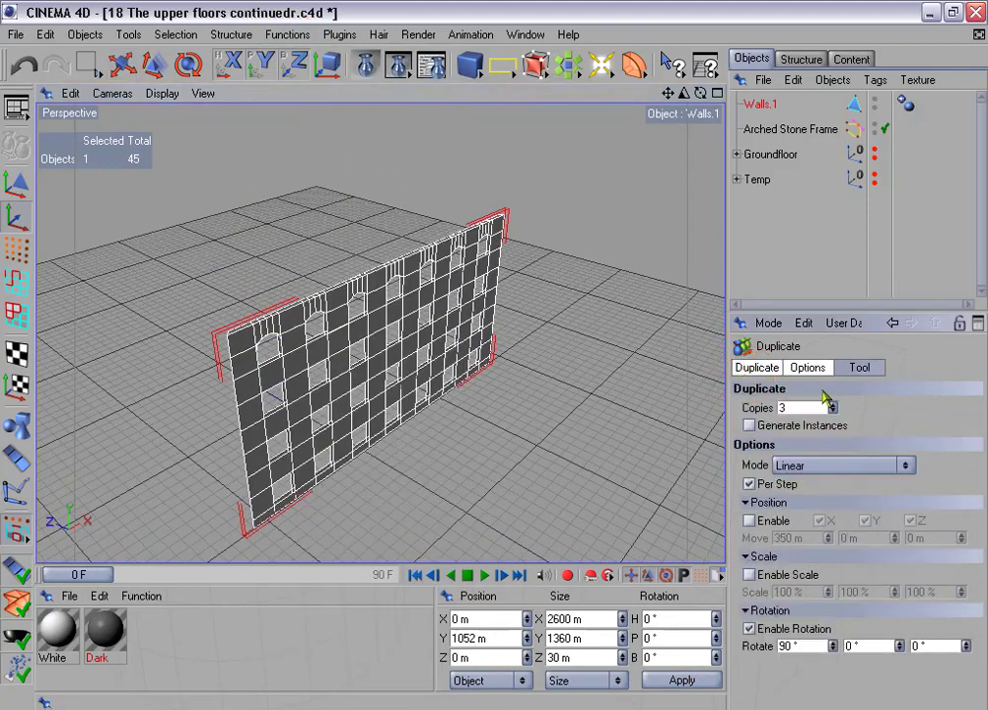
left_click(854, 371)
left_click(856, 372)
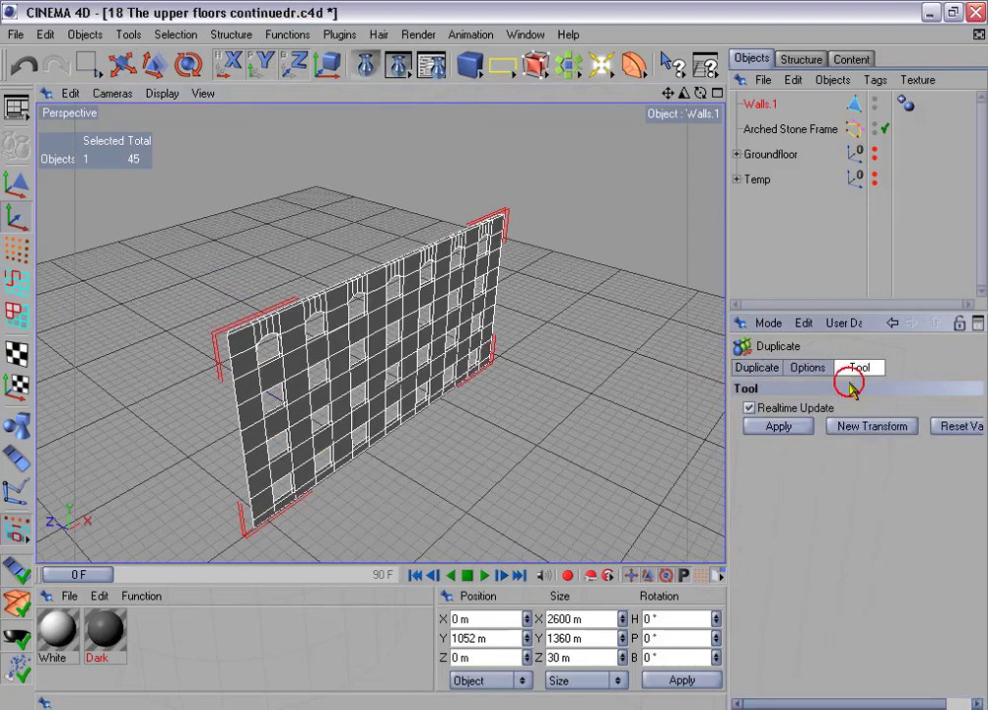
left_click(805, 432)
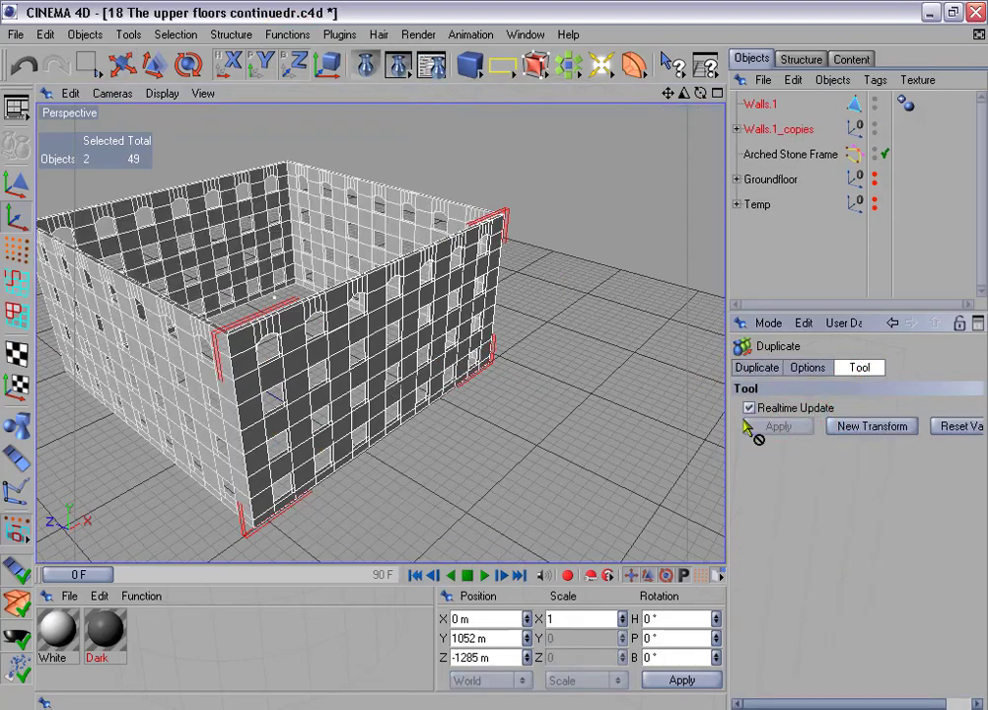
Connect Walls.1 and its three copies, Walls.1.0, Walls.1.1 and Walls.1.2, into a single polygon object
left_click(738, 129)
left_click(758, 103)
left_click(789, 155, "ctrl")
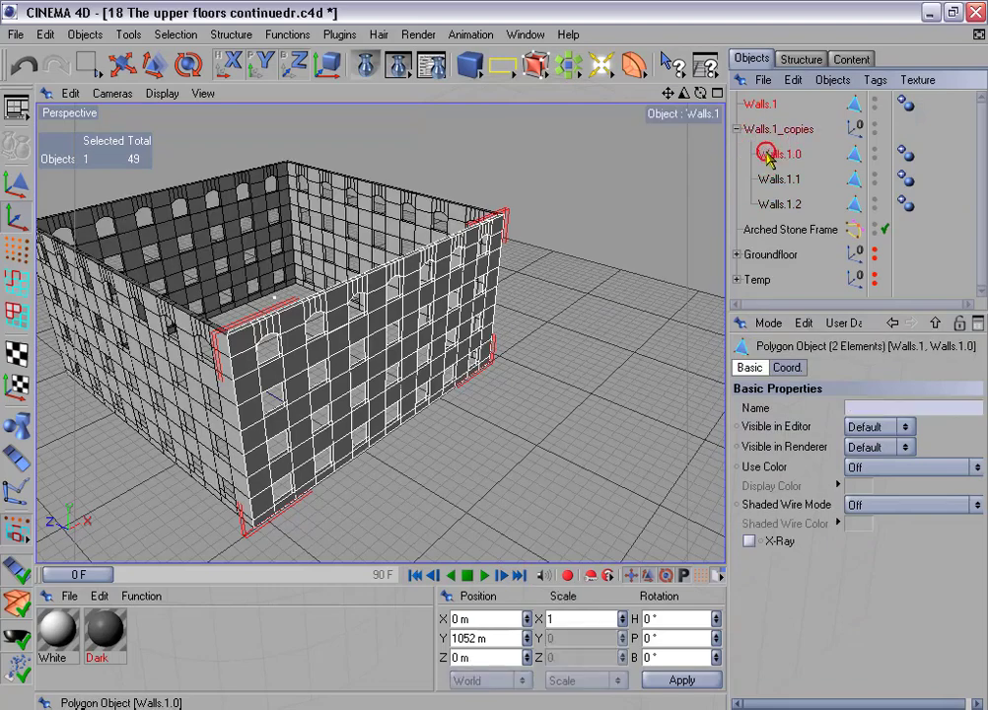
left_click(772, 182, "ctrl")
right_click(779, 207)
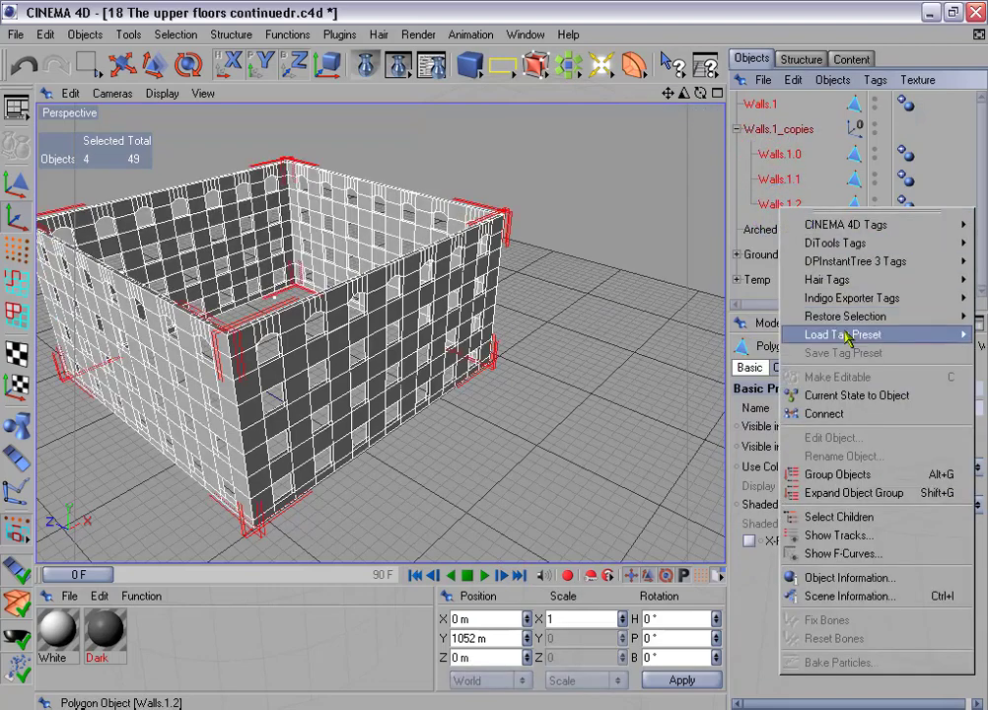
left_click(838, 412)
Delete the original Walls.1 object and the Walls.1_copies group
left_click(761, 129)
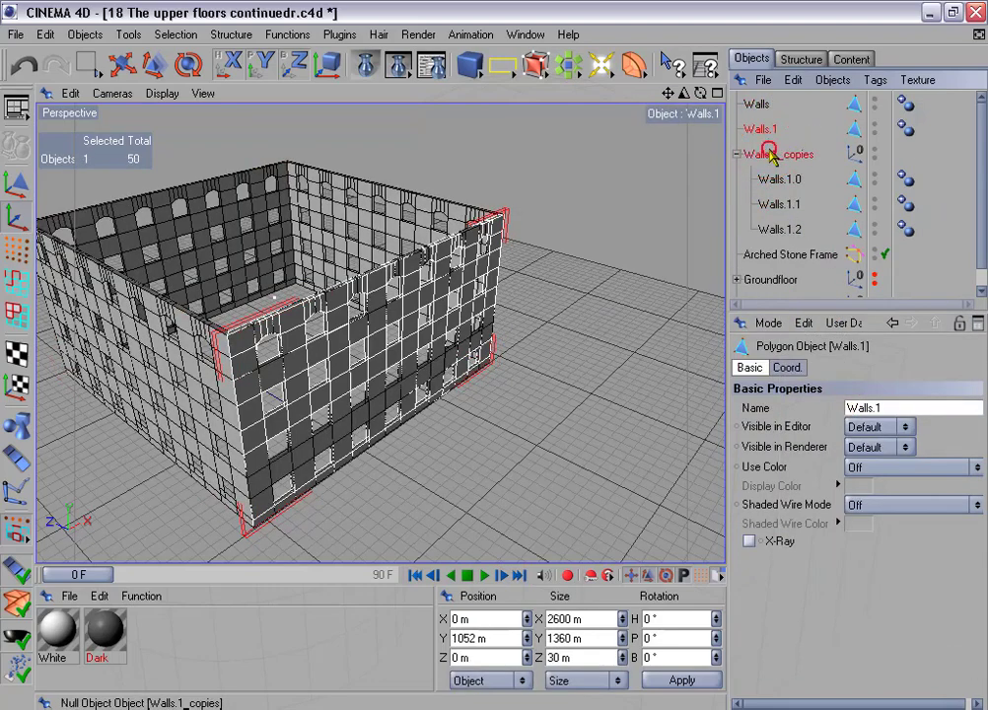
left_click(772, 154, "ctrl")
key("Delete")
Optimize all points of the connected Walls object, covering polygons, unused points and points, with a 0.01 m tolerance
left_click(758, 106)
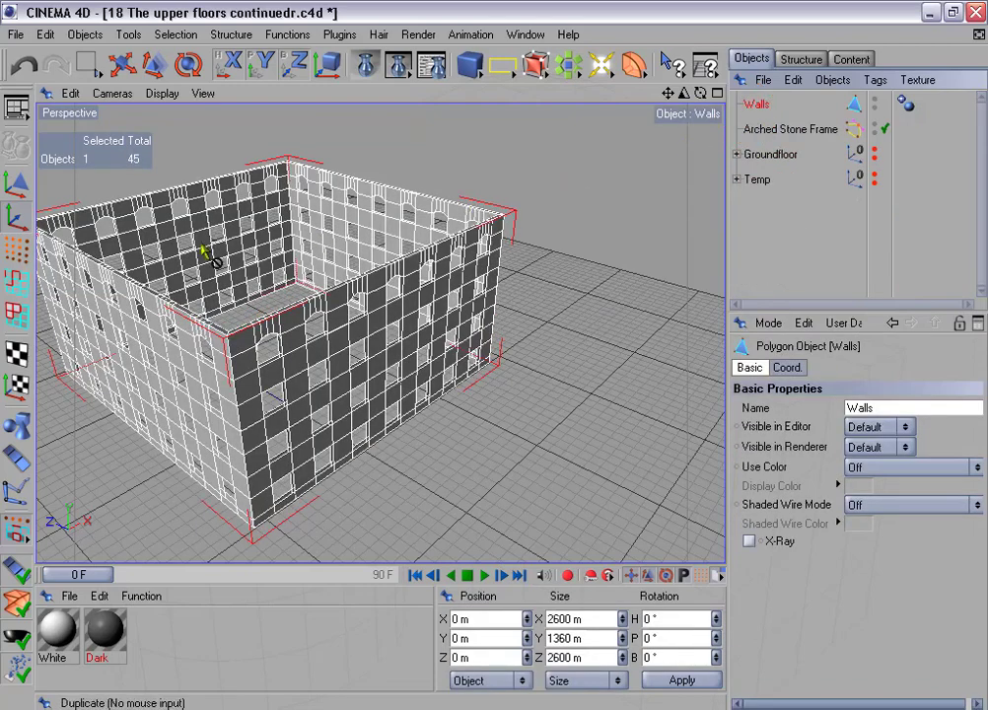
left_click(17, 249)
left_click(185, 35)
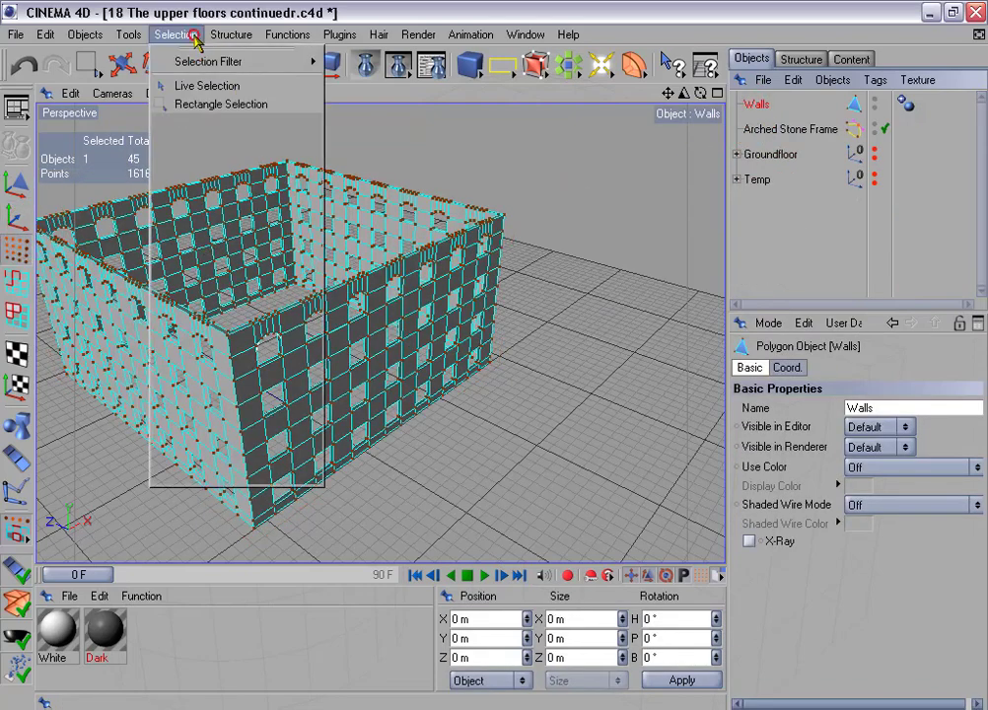
left_click(256, 283)
left_click(287, 35)
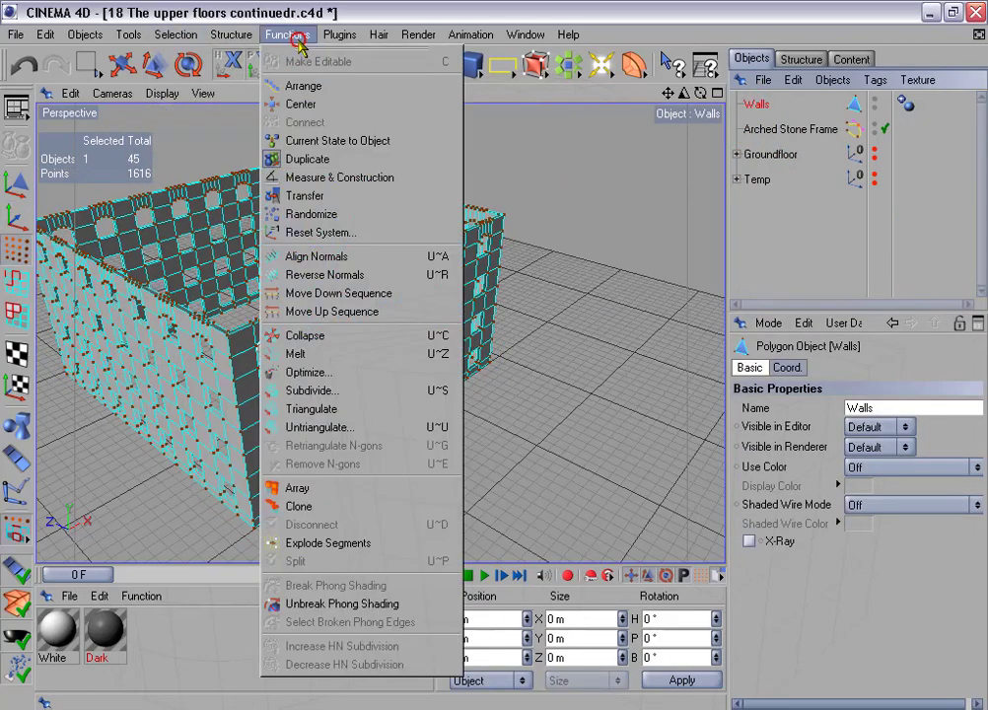
left_click(355, 373)
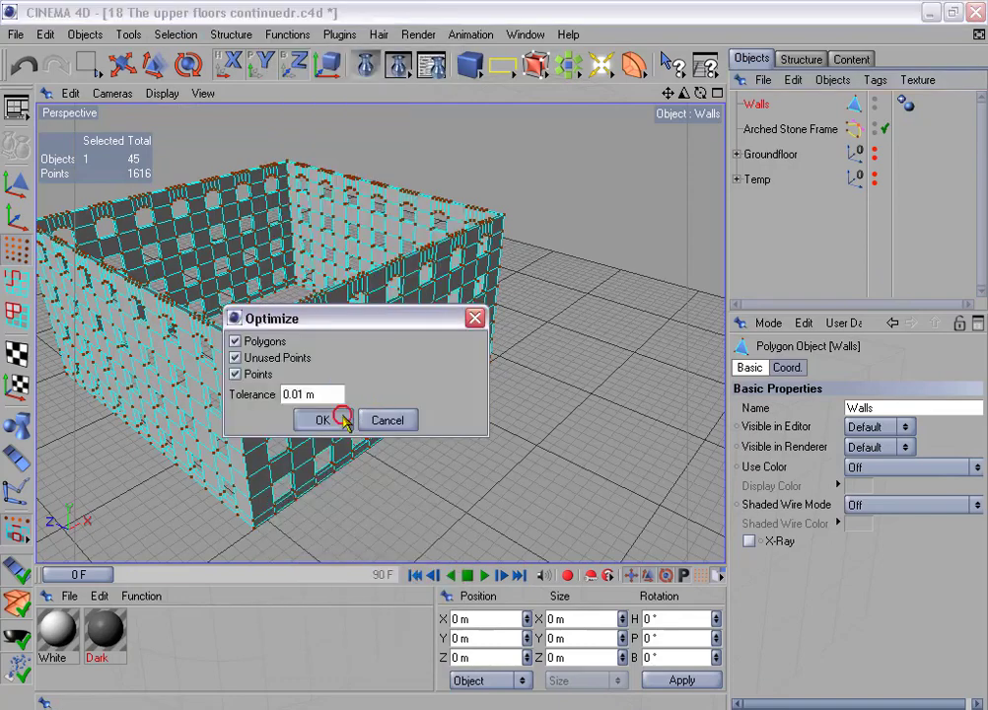
left_click(343, 417)
left_click_drag(404, 294, 463, 296, "alt")
left_click_drag(506, 359, 486, 348, "alt")
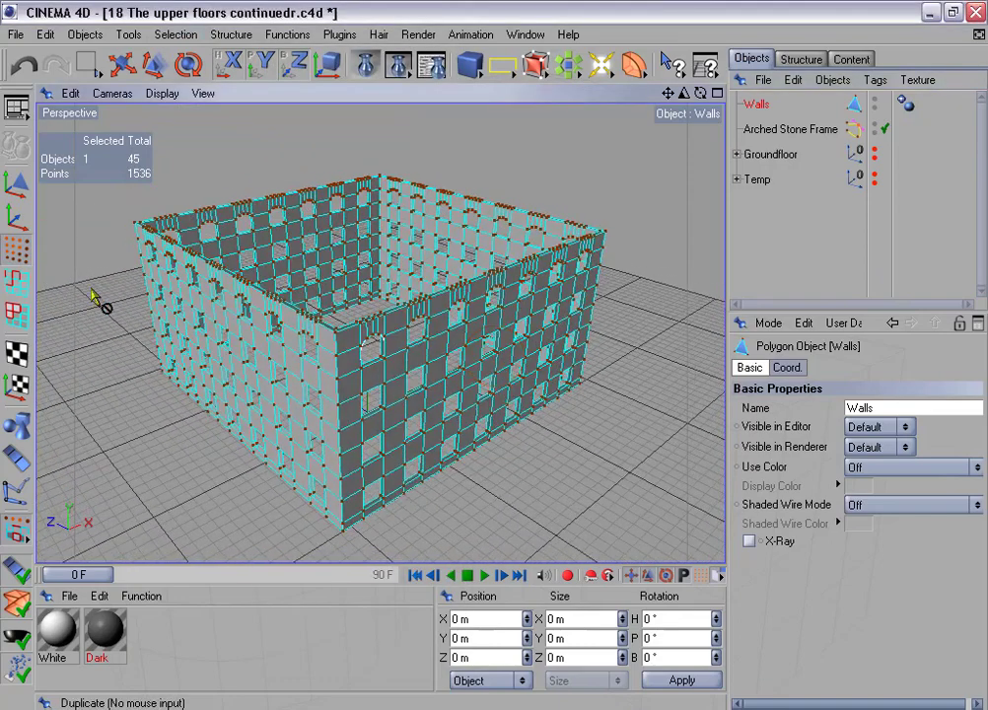
Loop-select the polygons along the upper and lower rims of Walls and delete them
left_click(16, 316)
left_click(176, 35)
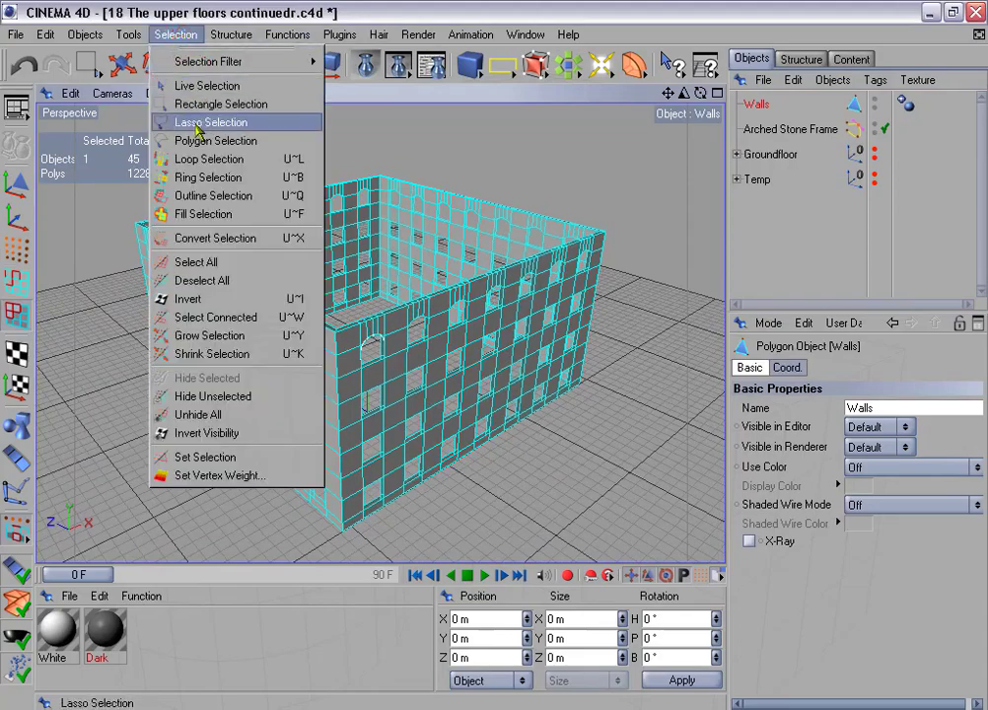
left_click(252, 159)
left_click_drag(491, 357, 366, 409, "alt")
left_click(369, 393)
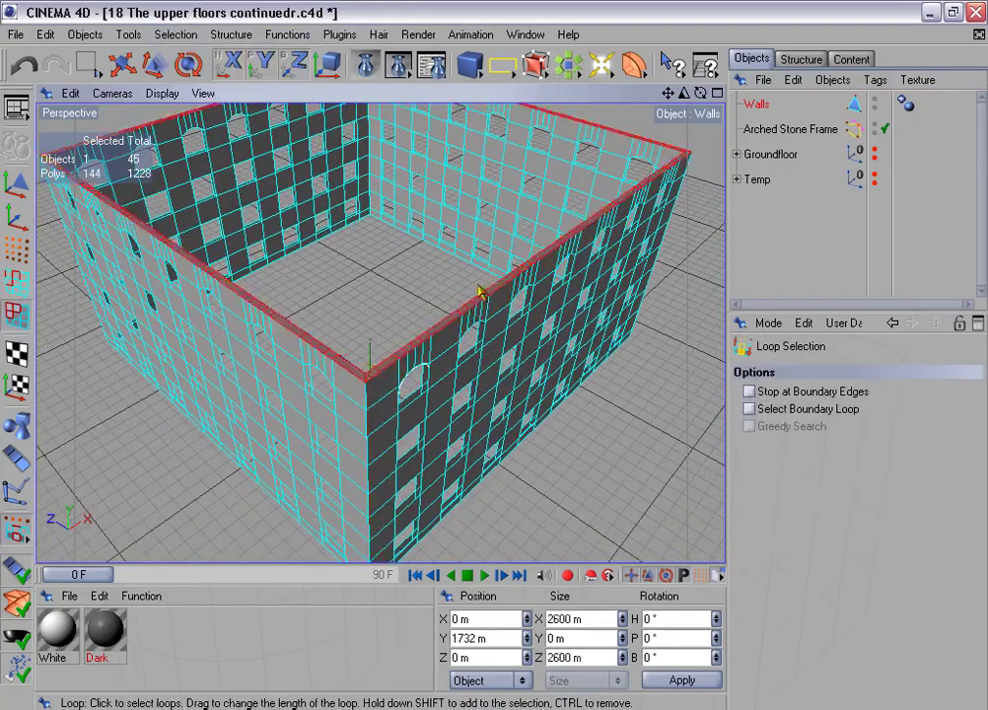
left_click_drag(482, 289, 439, 159, "alt")
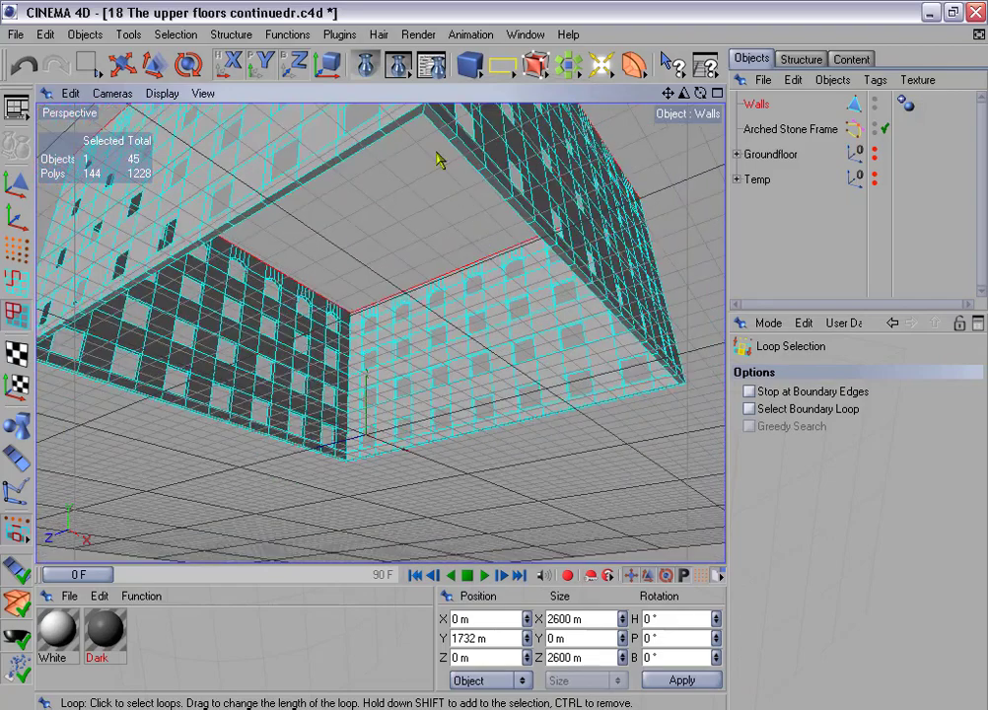
left_click(423, 114, "shift")
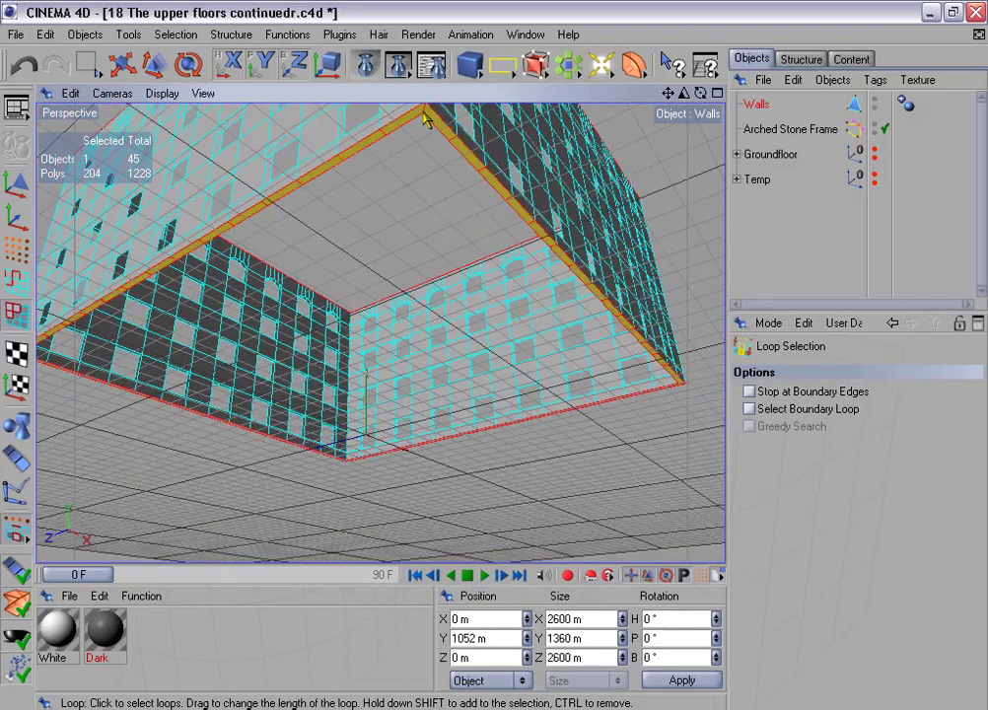
key("Delete")
scroll(440, 199, "down", 4)
left_click_drag(494, 345, 491, 444, "alt")
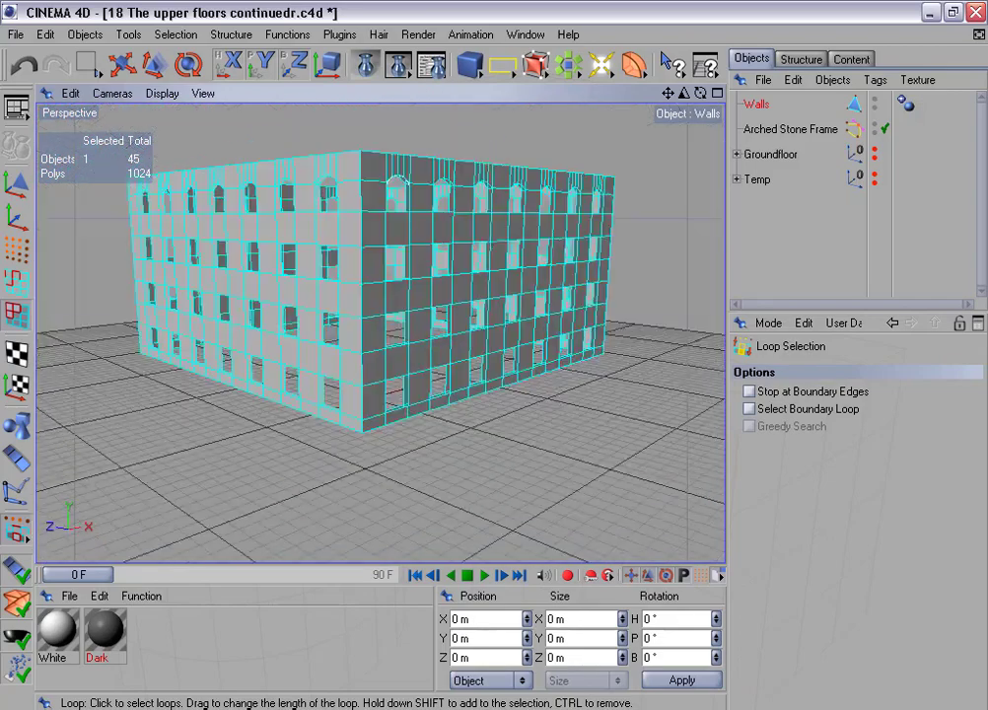
left_click_drag(183, 218, 409, 270, "alt")
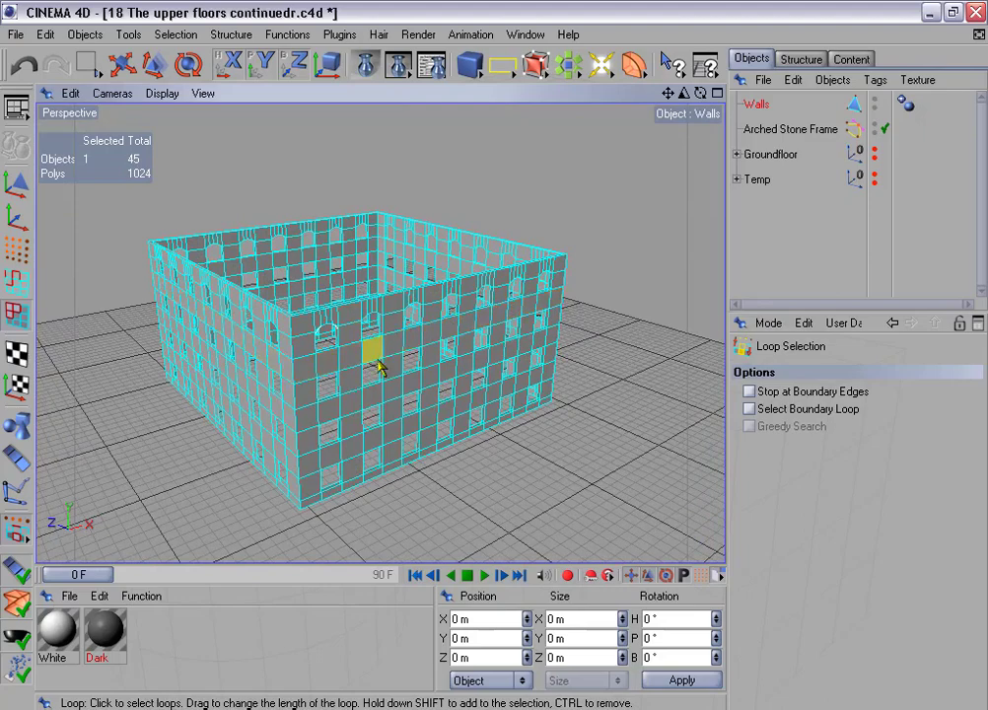
mouse_move(387, 371)
left_mouse_down("alt")
mouse_move(386, 357)
mouse_move(387, 375)
left_mouse_up("alt")
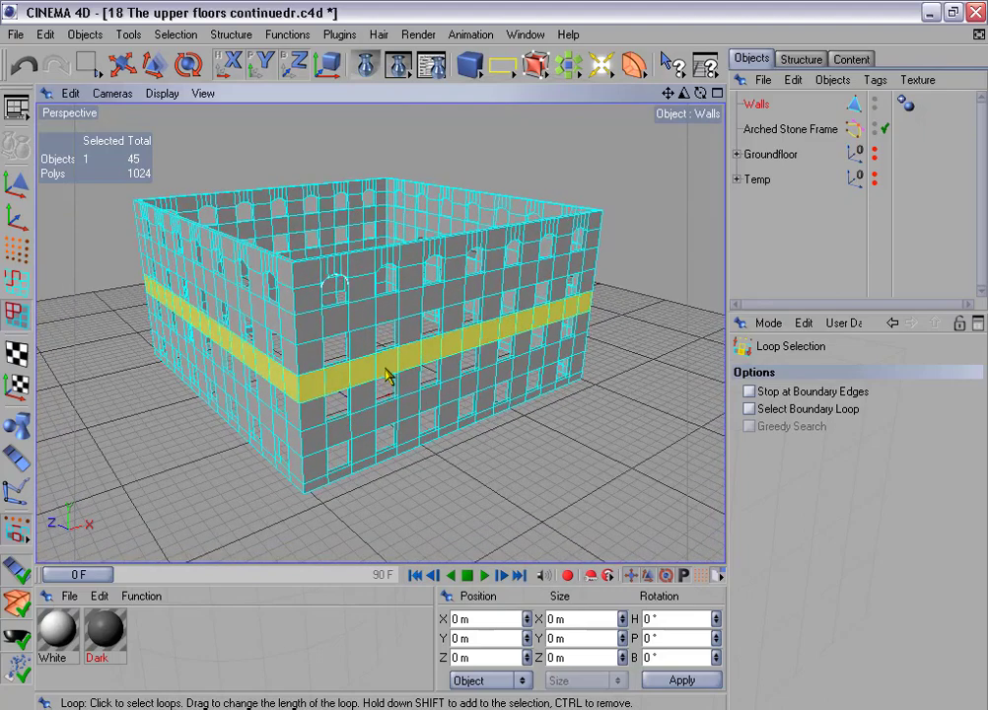